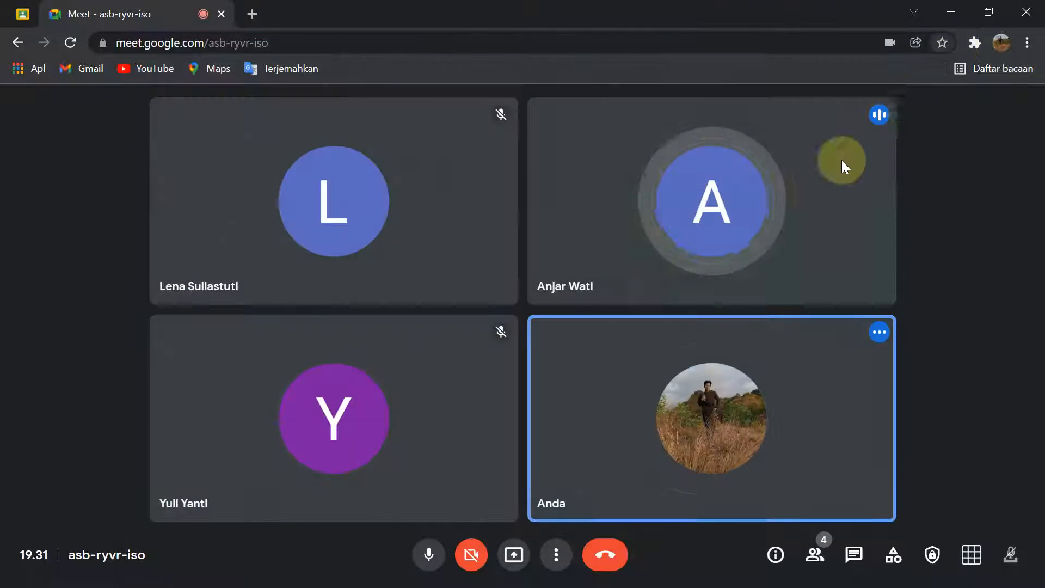
# - Share the entire screen with everyone in the Google Meet call
pyautogui.moveTo(789, 226)
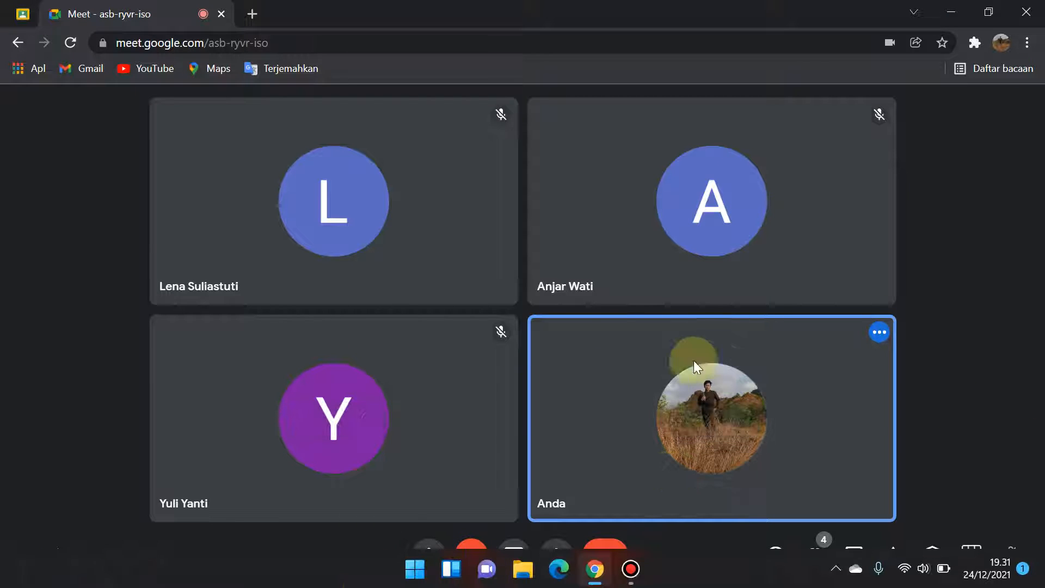
pyautogui.moveTo(405, 555)
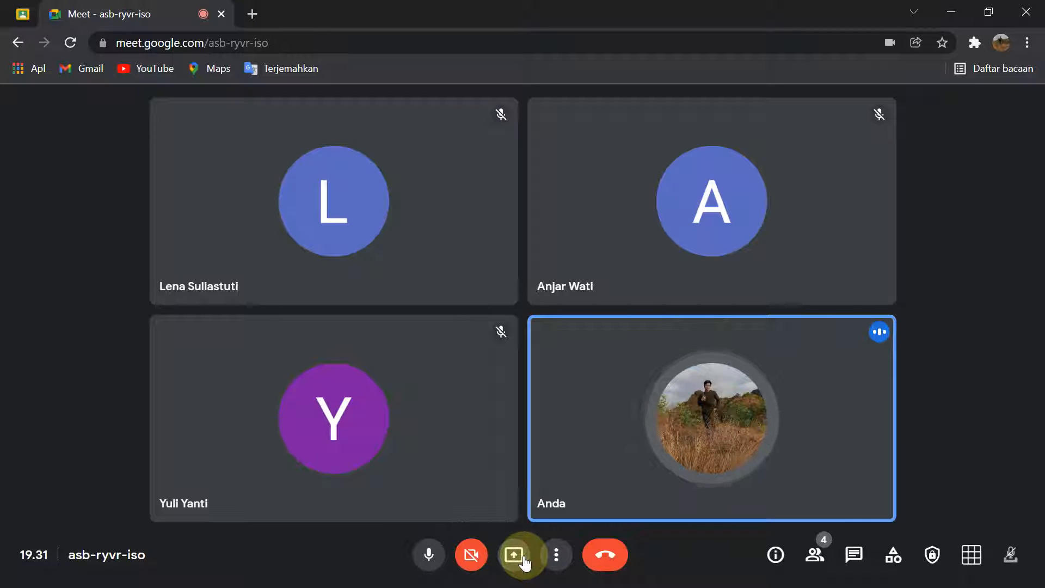
pyautogui.click(523, 557)
pyautogui.click(597, 441)
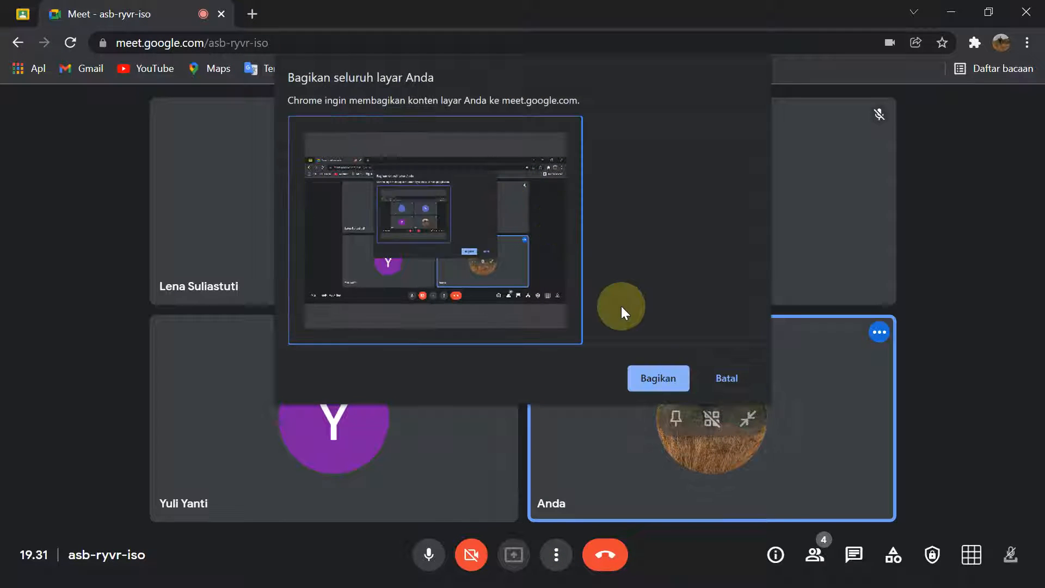
pyautogui.click(675, 377)
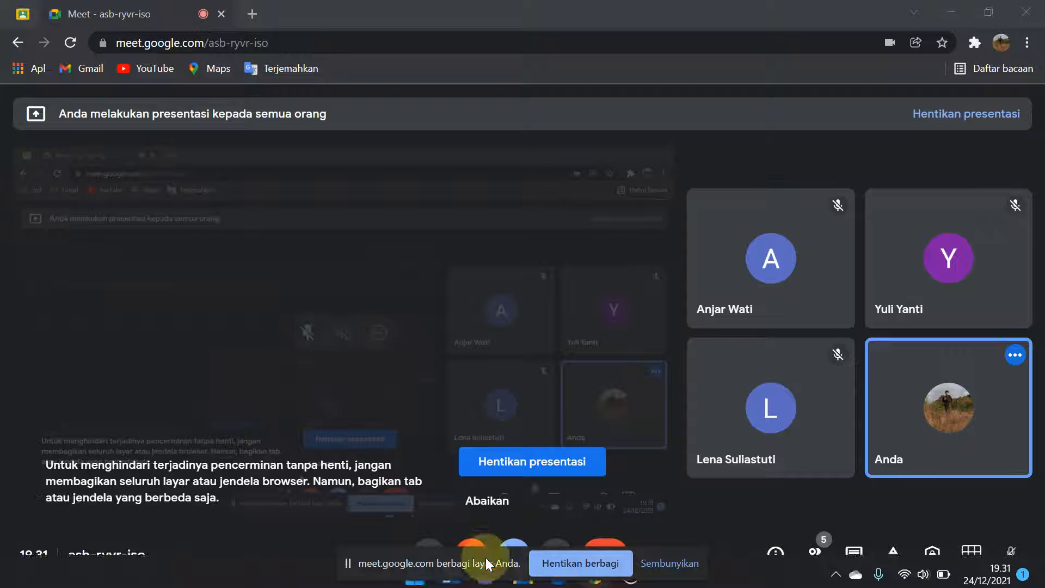
pyautogui.press('super')
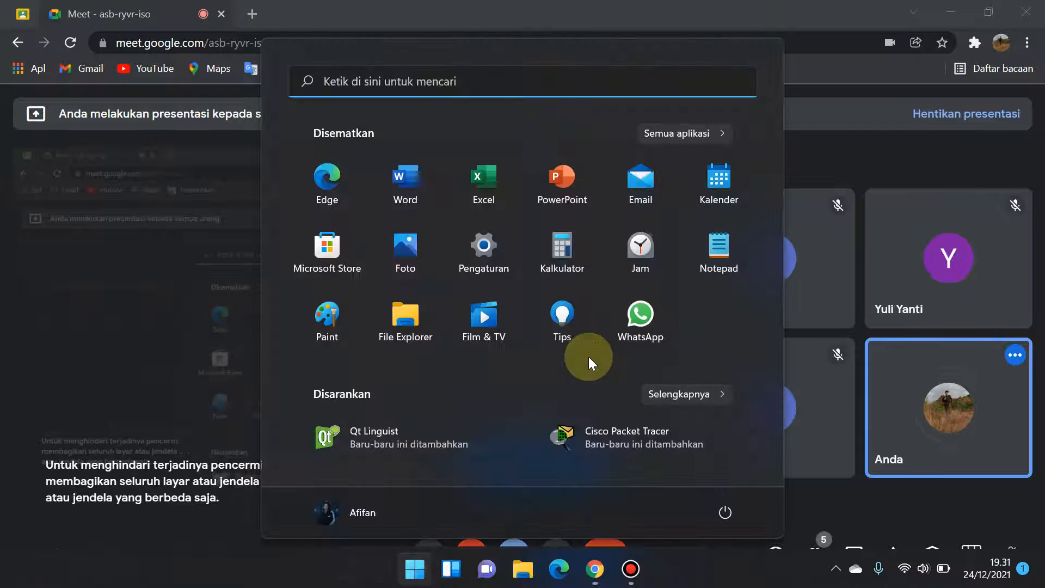
pyautogui.write('pho')
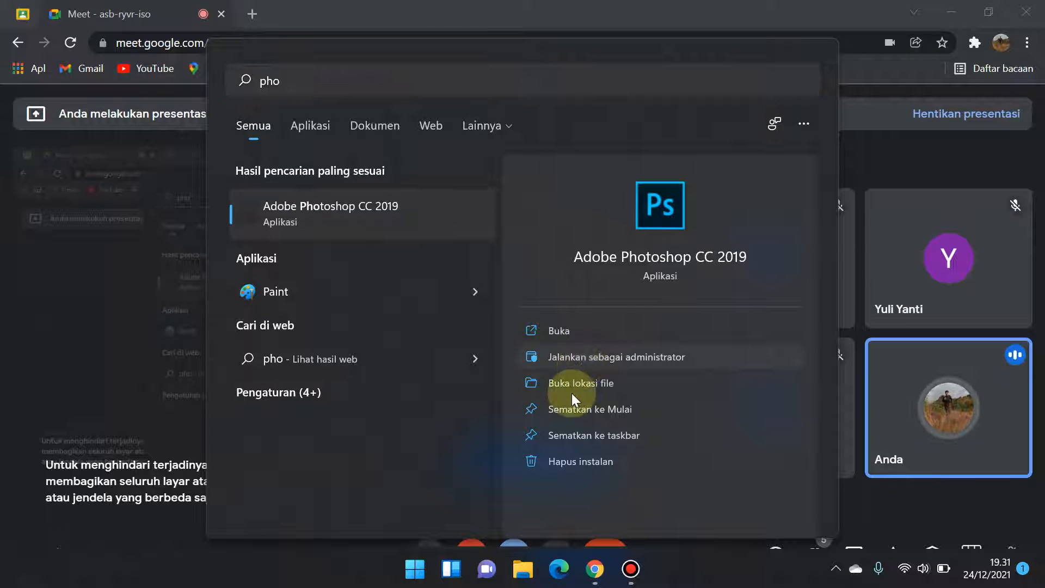
pyautogui.hotkey('alt', 'Tab')
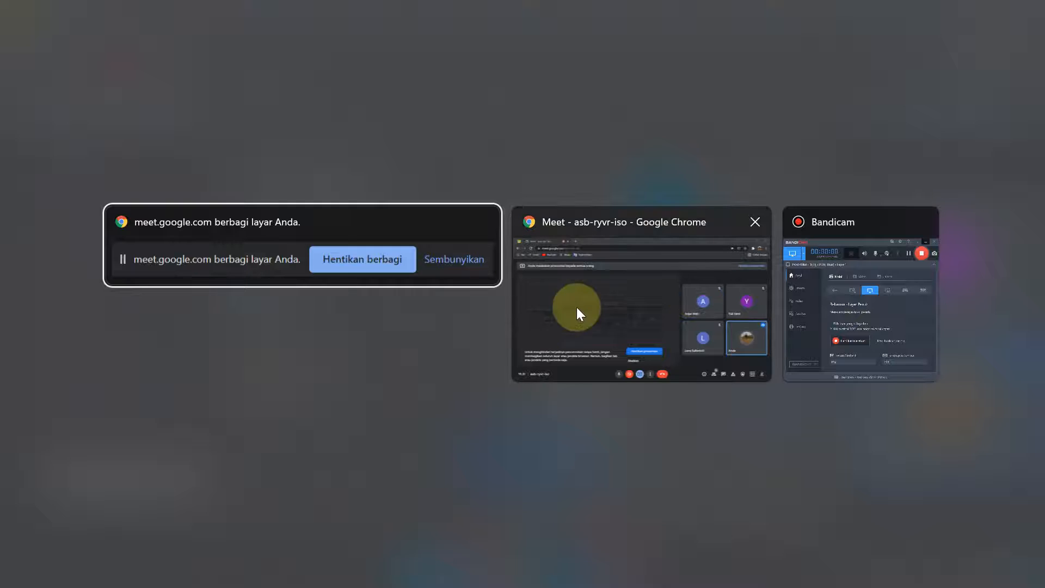
pyautogui.click(611, 302)
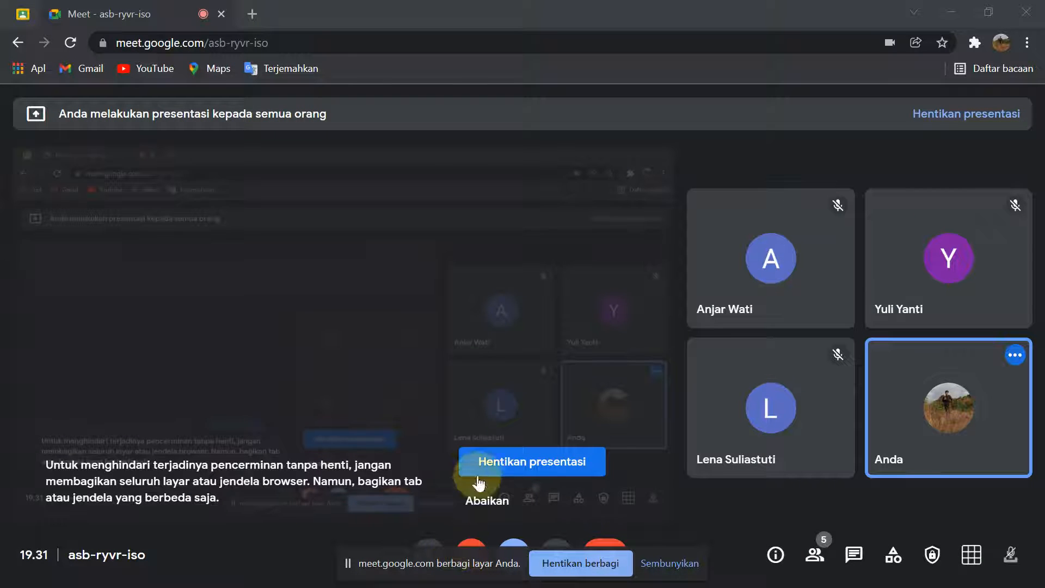
# - Open File Explorer and go to the New Volume (E:) drive
pyautogui.press('super+e')
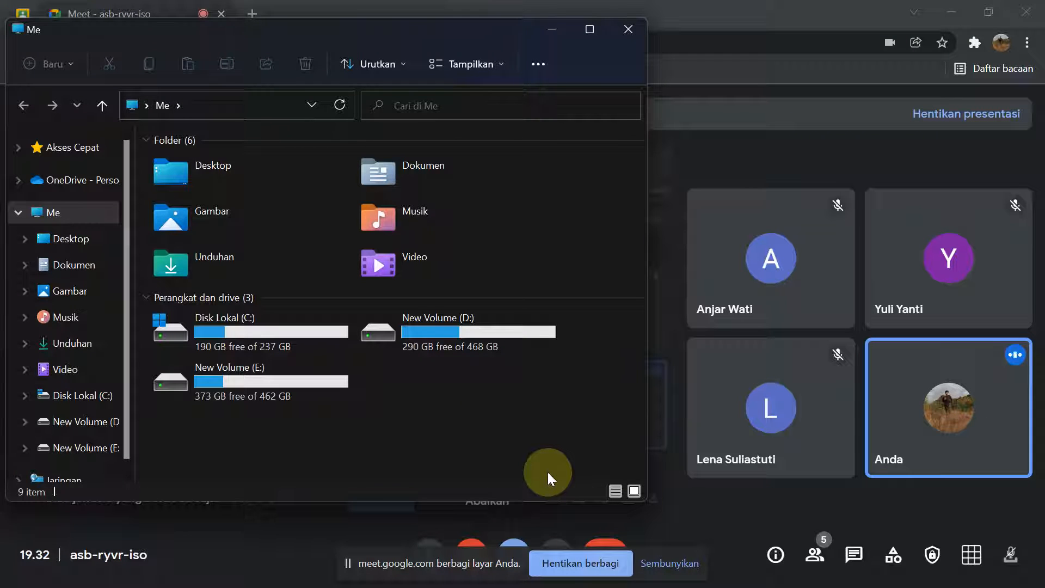
pyautogui.doubleClick(311, 381)
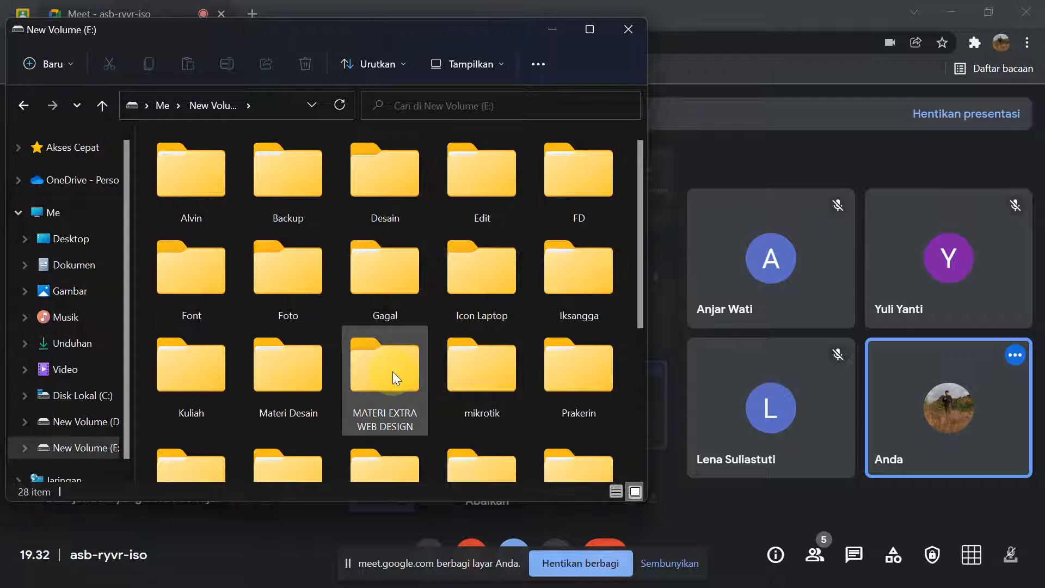
pyautogui.click(389, 330)
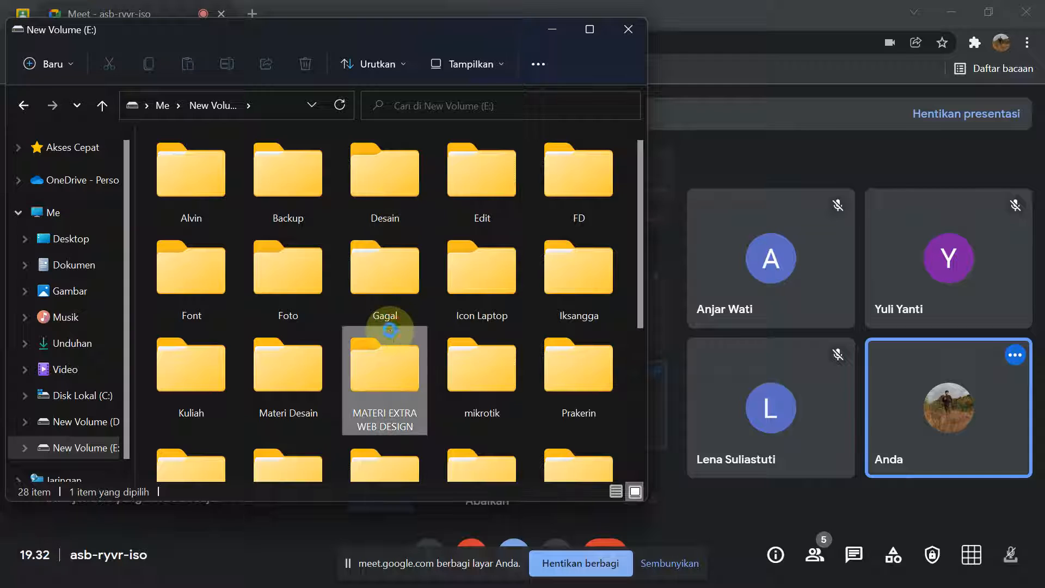
pyautogui.doubleClick(394, 386)
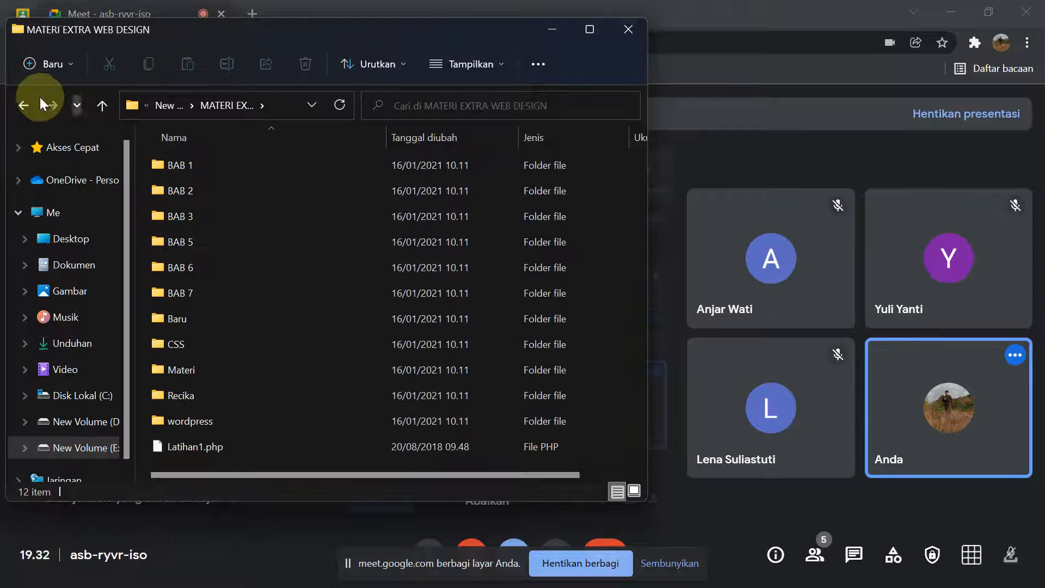
pyautogui.click(22, 105)
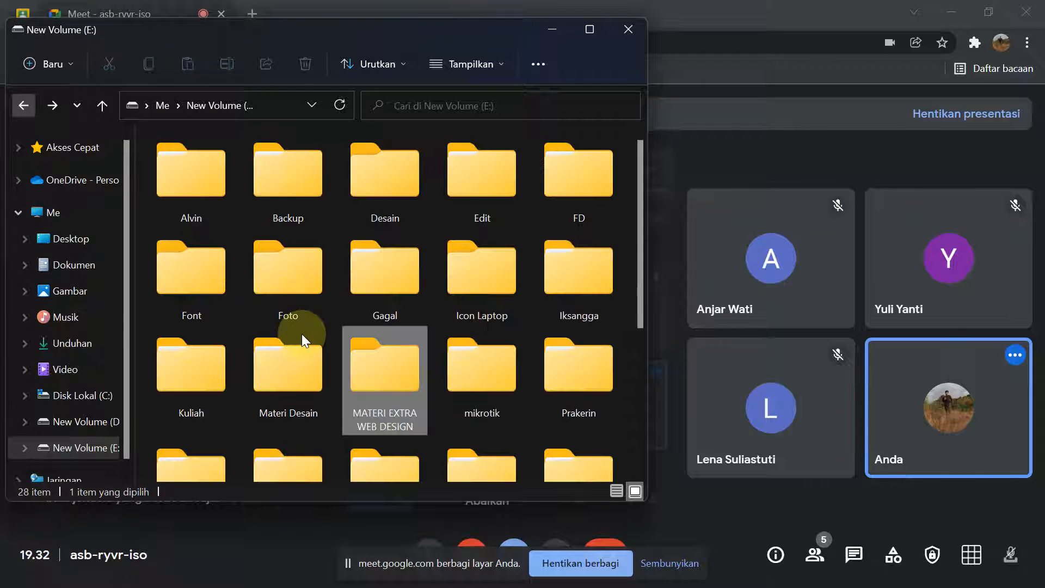
# - Open the latihan Photoshop file from the Materi Desain folder in Adobe Photoshop CC 2019 and dismiss the missing fonts dialog without replacing any font
pyautogui.doubleClick(304, 318)
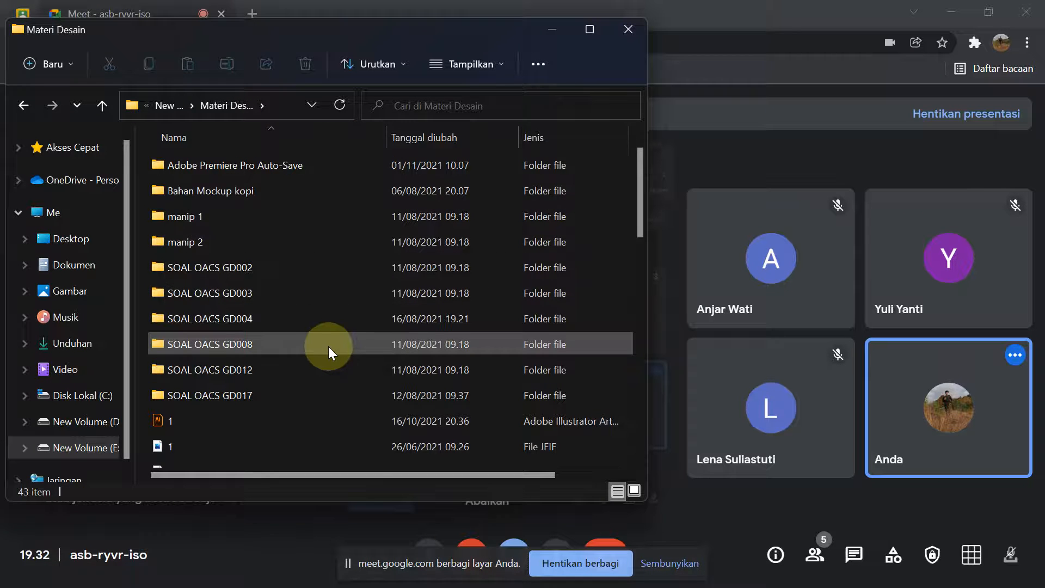
pyautogui.scroll(-4, 328, 346)
pyautogui.scroll(-6, 328, 347)
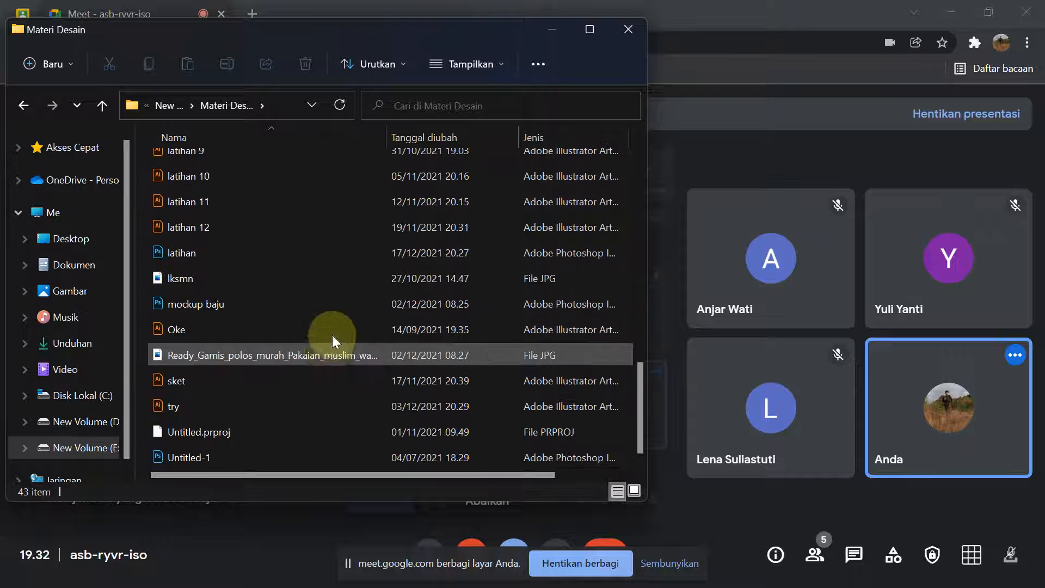
pyautogui.click(361, 255)
pyautogui.doubleClick(361, 255)
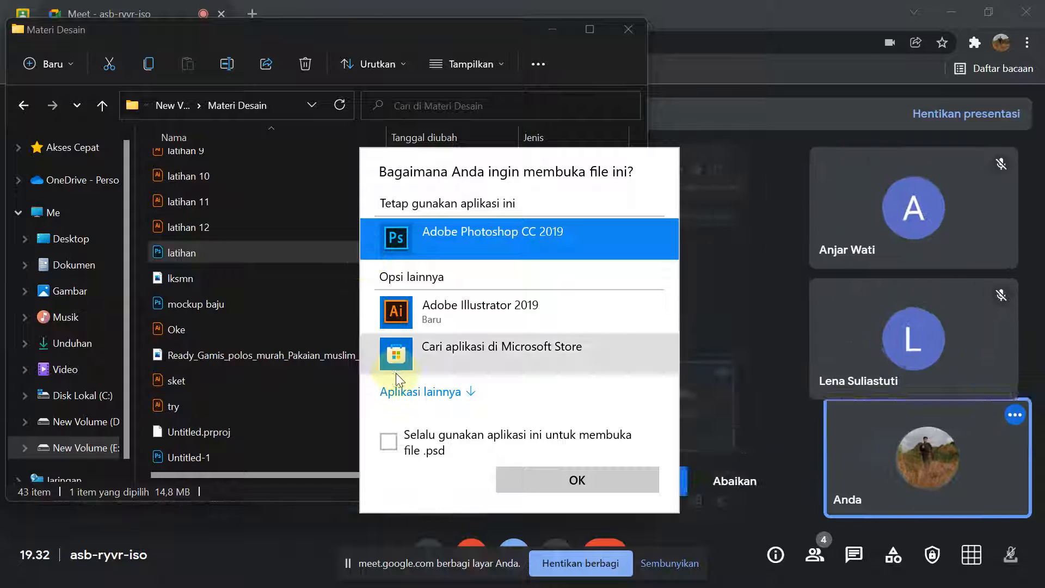
pyautogui.click(563, 481)
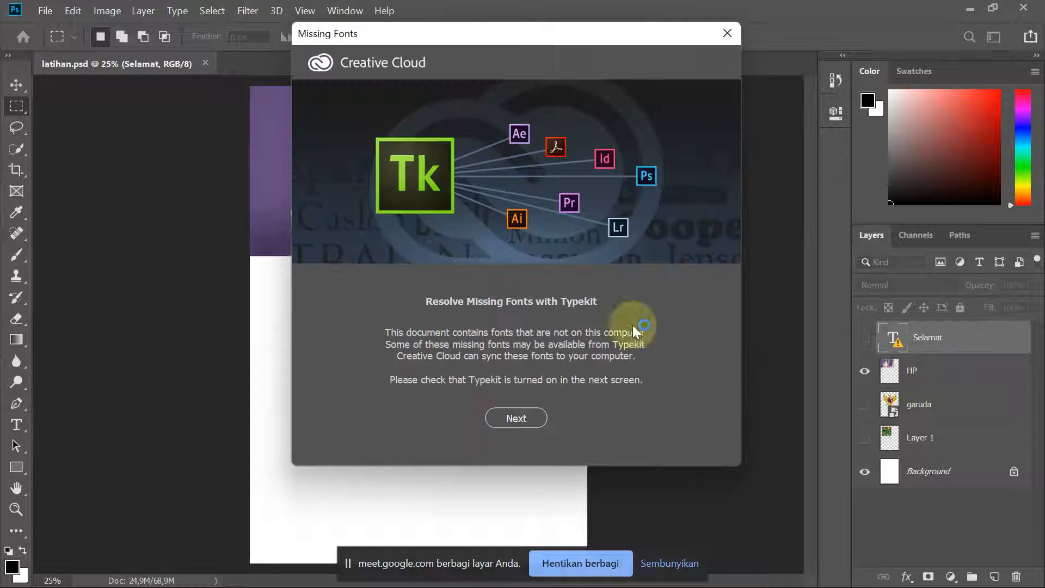
pyautogui.click(524, 417)
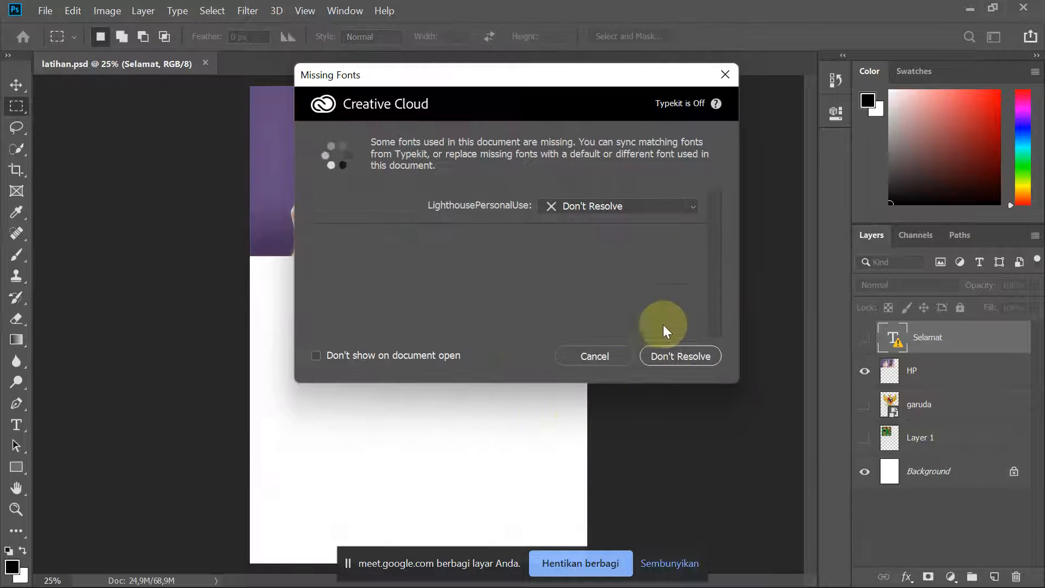
pyautogui.click(608, 353)
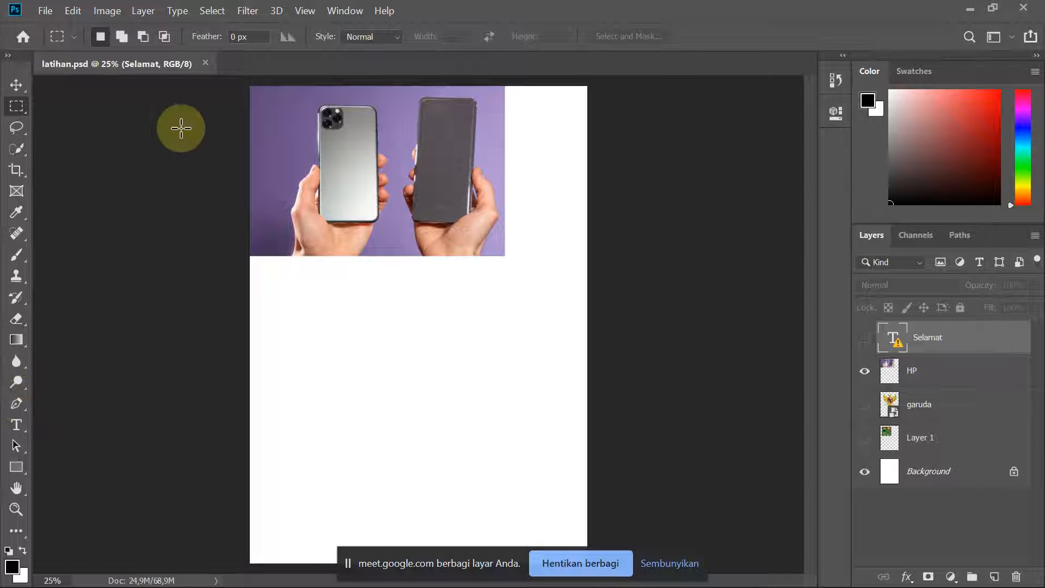
# - Alternate between the Move and Rectangular Marquee tools, finish on the Move tool, and deselect the Selamat layer
pyautogui.click(18, 82)
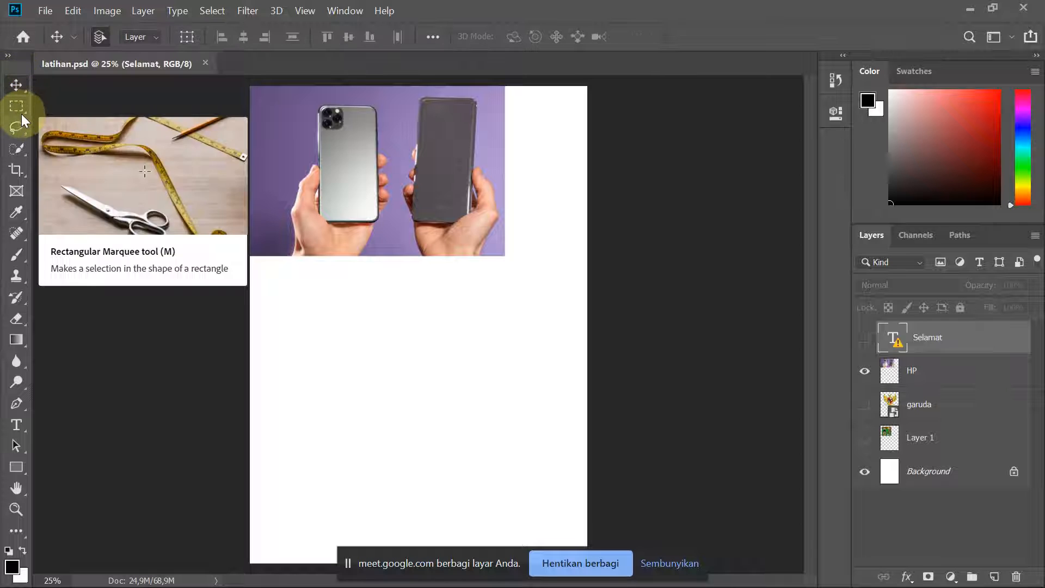
pyautogui.click(16, 105)
pyautogui.click(17, 86)
pyautogui.click(15, 109)
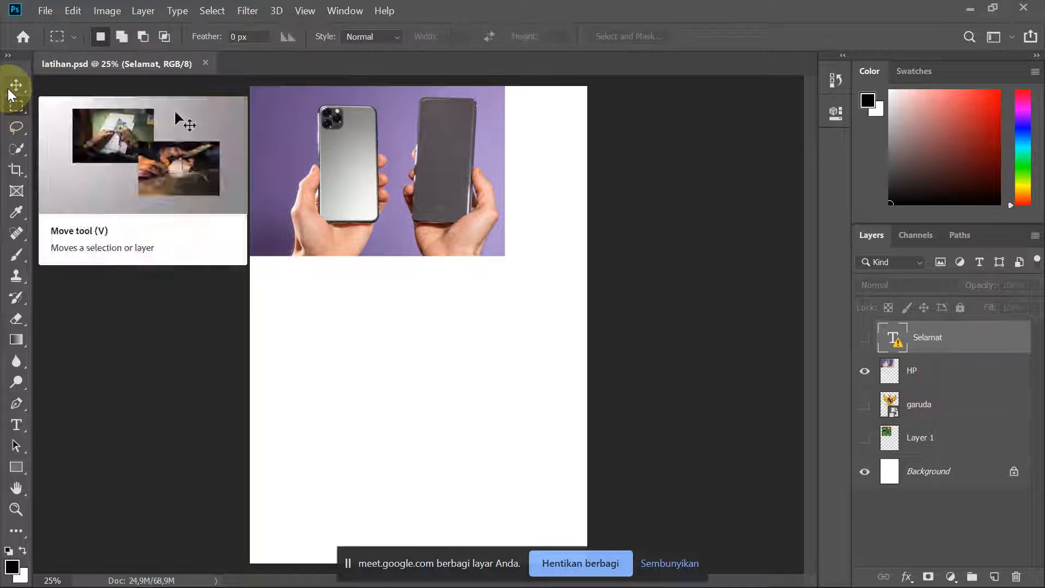
pyautogui.click(16, 86)
pyautogui.click(16, 107)
pyautogui.click(16, 86)
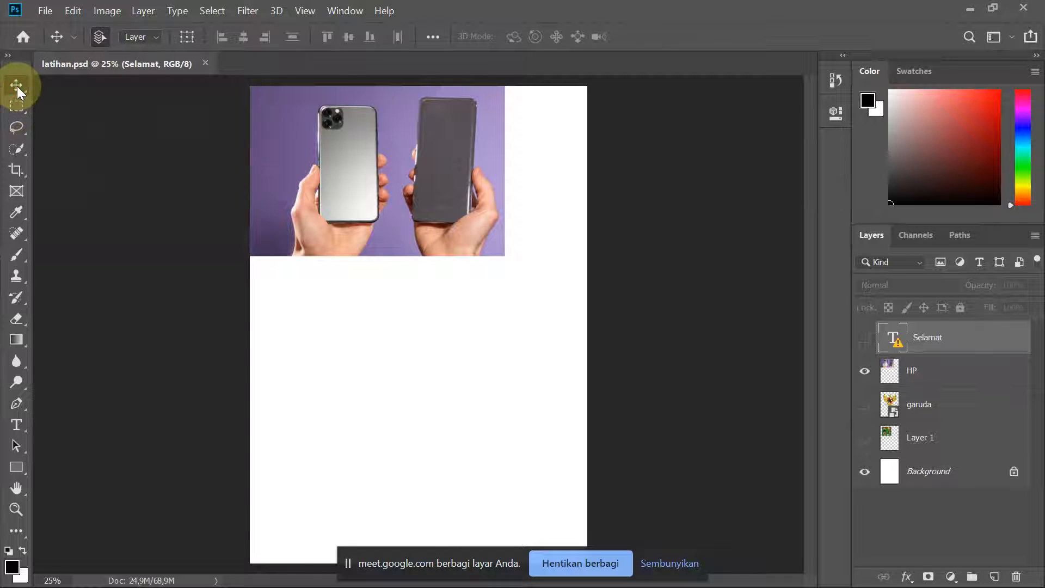
pyautogui.click(243, 197)
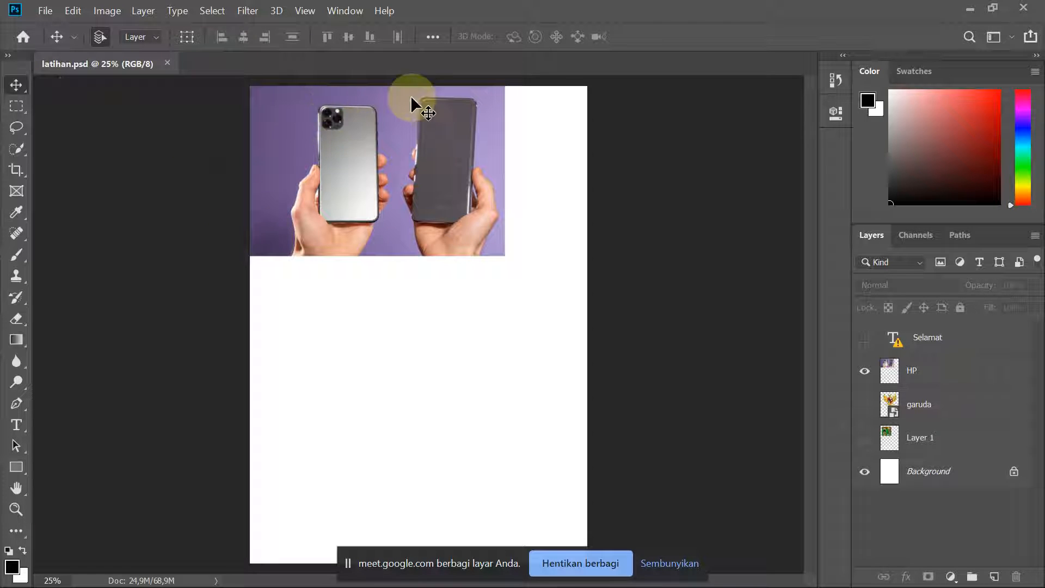
# - Select the HP layer and delete the Selamat text layer from the document
pyautogui.scroll(5, 446, 103)
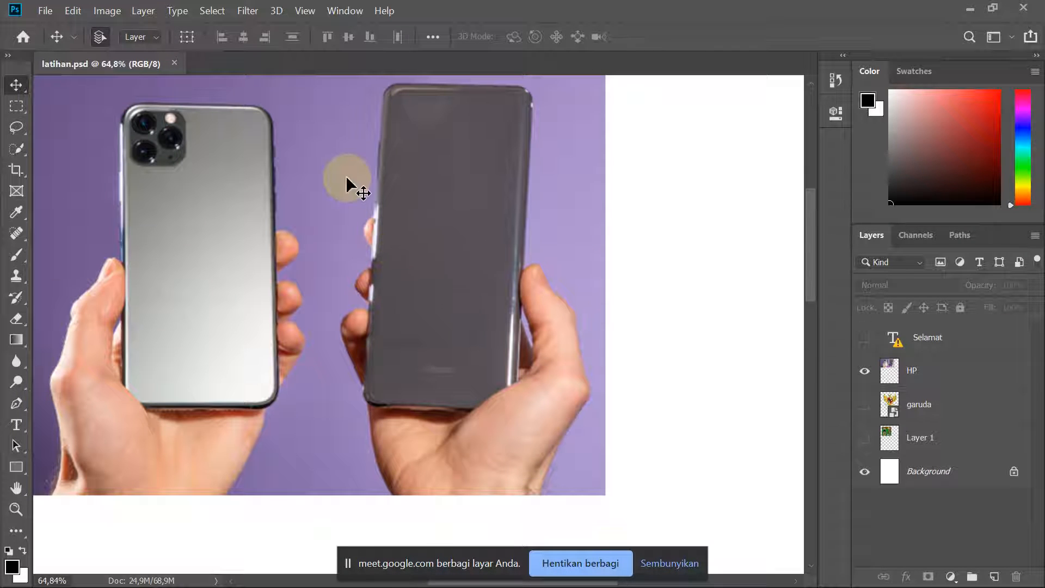
pyautogui.hscroll(1, 237, 202)
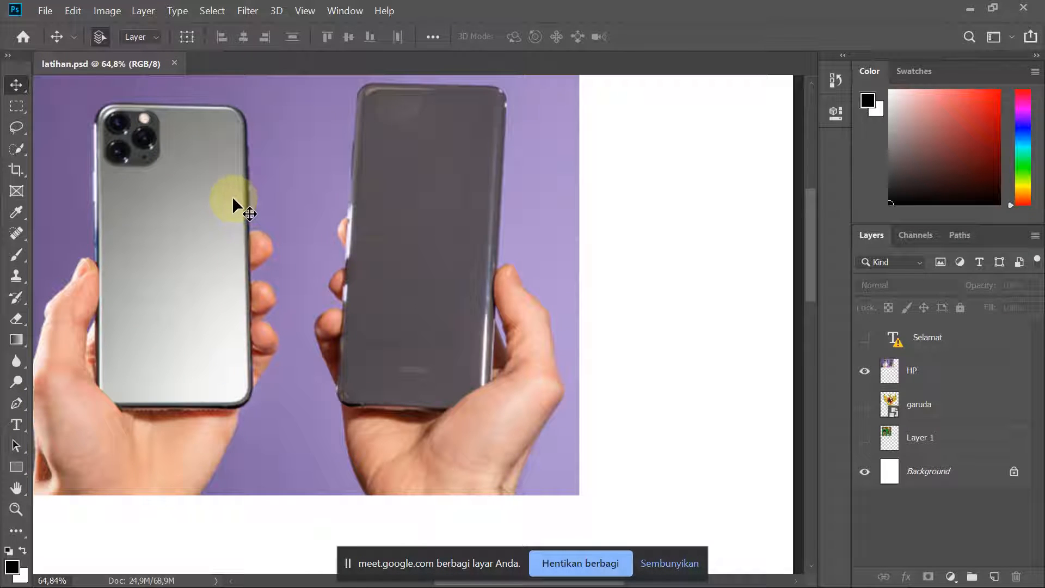
pyautogui.scroll(3, 232, 202)
pyautogui.moveTo(234, 211); pyautogui.dragTo(397, 168)
pyautogui.scroll(-4, 341, 334)
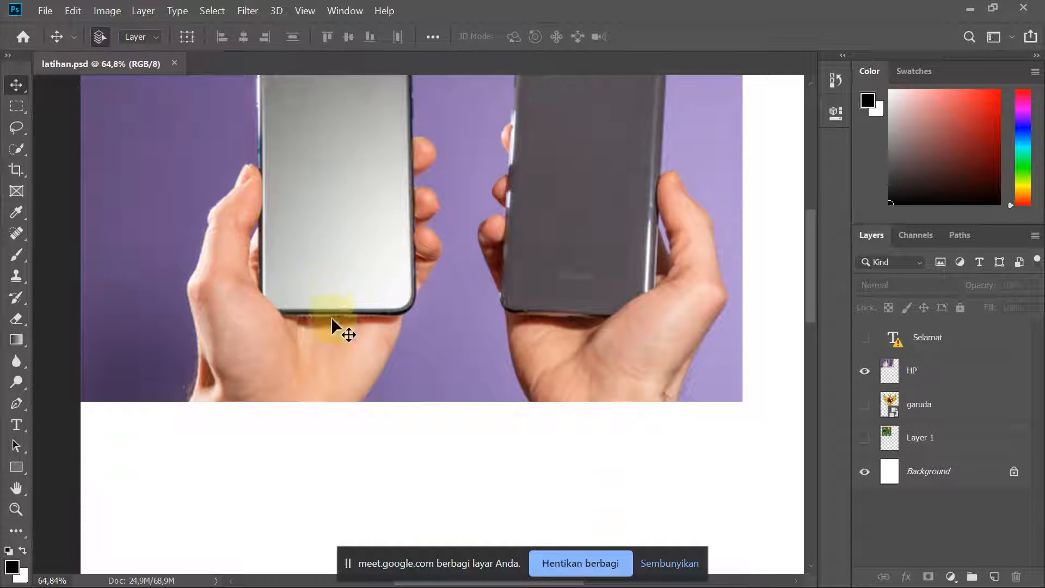
pyautogui.scroll(4, 333, 325)
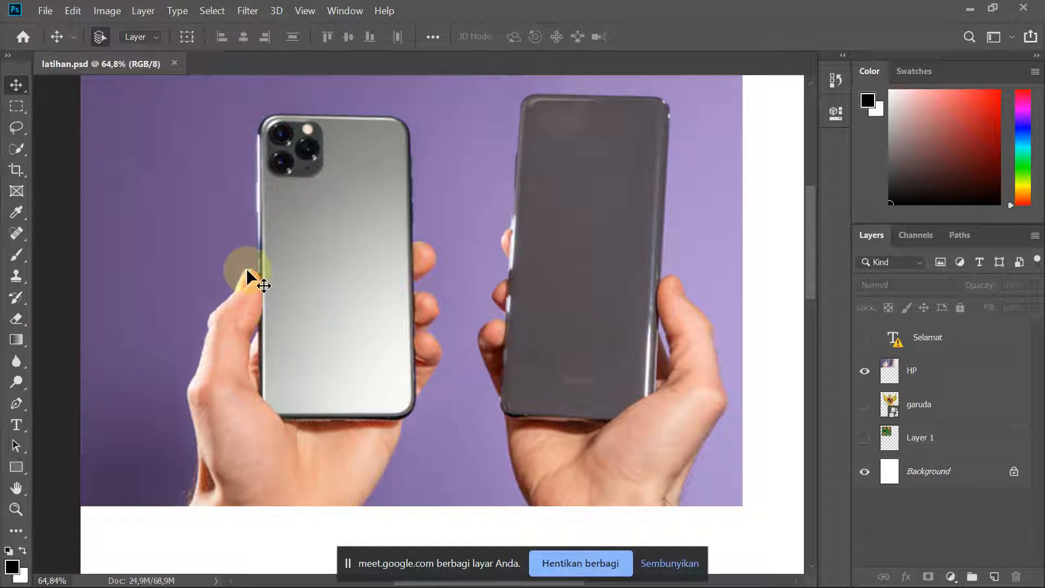
pyautogui.moveTo(247, 278); pyautogui.dragTo(273, 268)
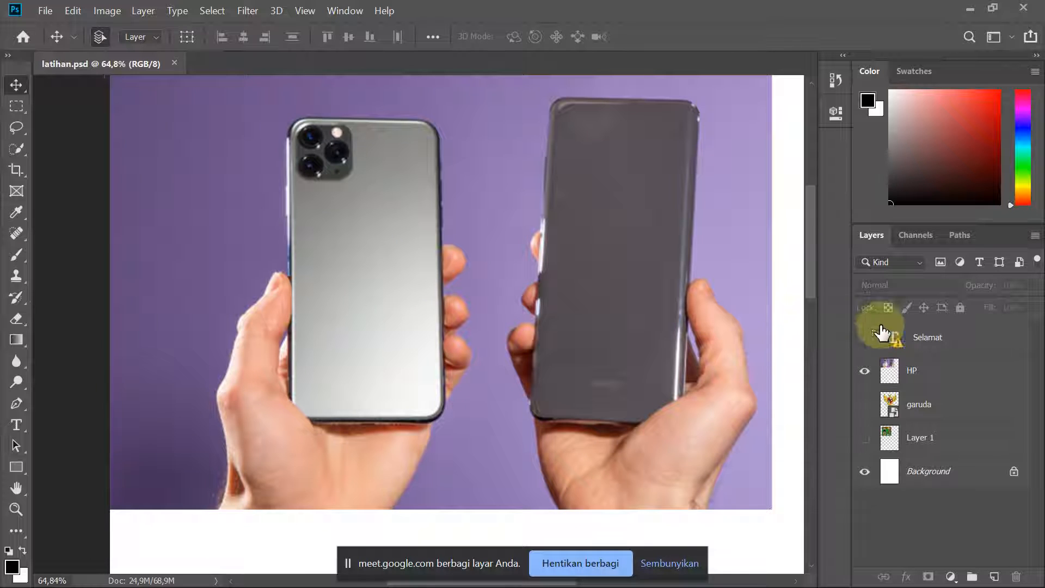
pyautogui.click(879, 362)
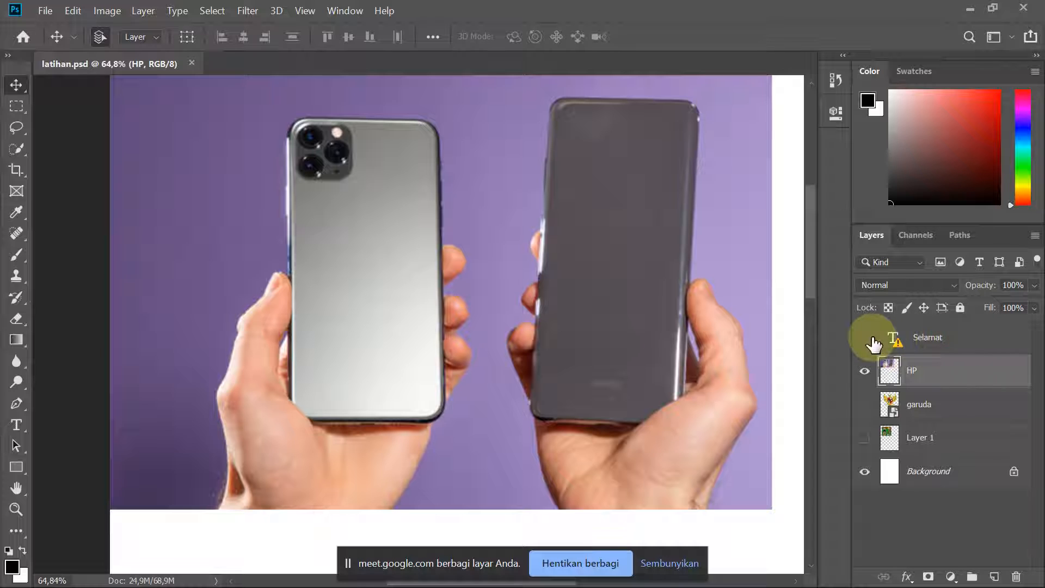
pyautogui.moveTo(940, 346); pyautogui.dragTo(1015, 576)
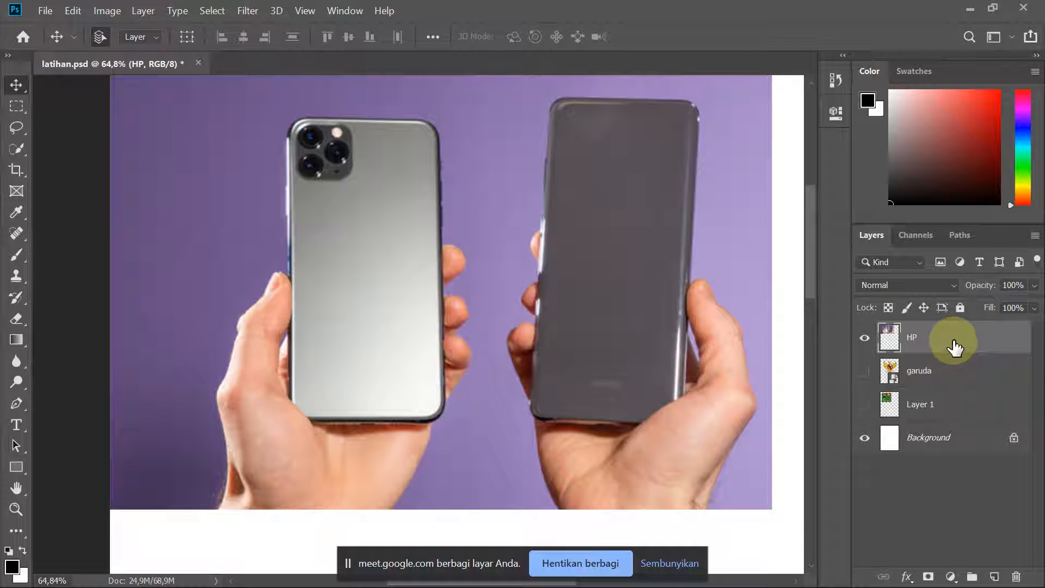
# - Show the variants of the marquee, lasso and quick selection tools, and activate the Quick Selection Tool
pyautogui.scroll(-2, 415, 361)
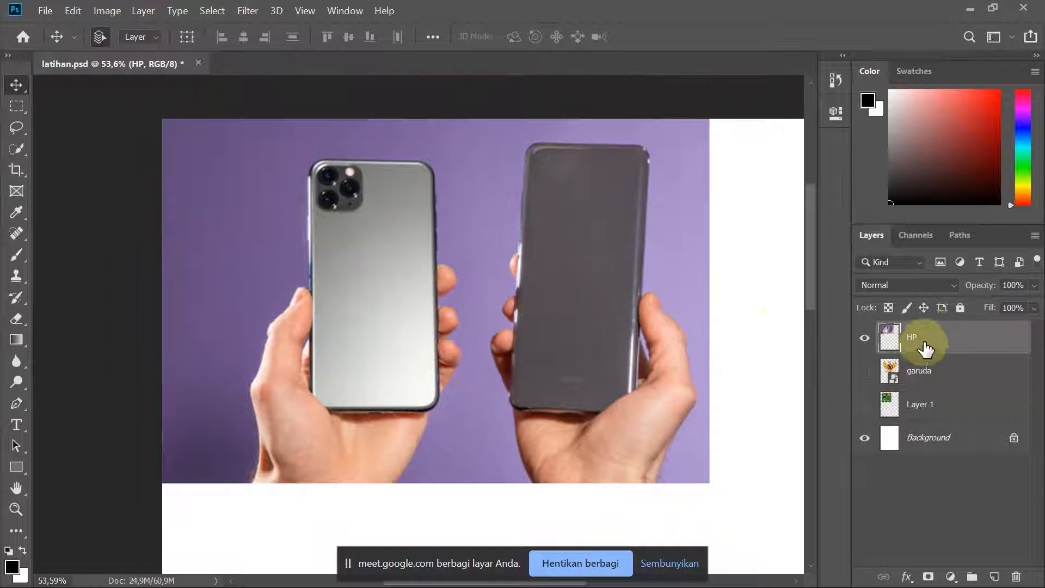
pyautogui.scroll(1, 513, 277)
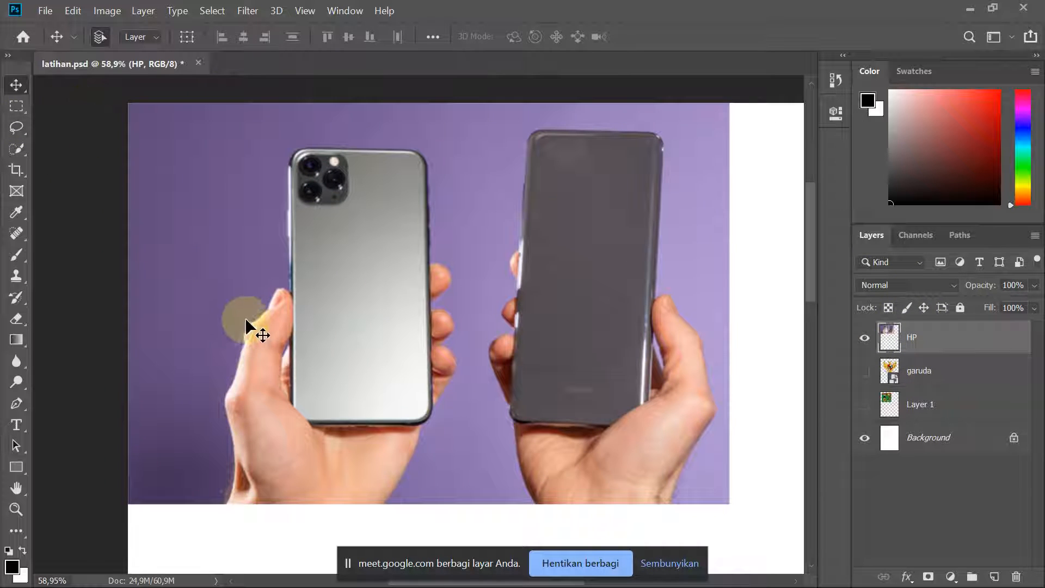
pyautogui.click(17, 103)
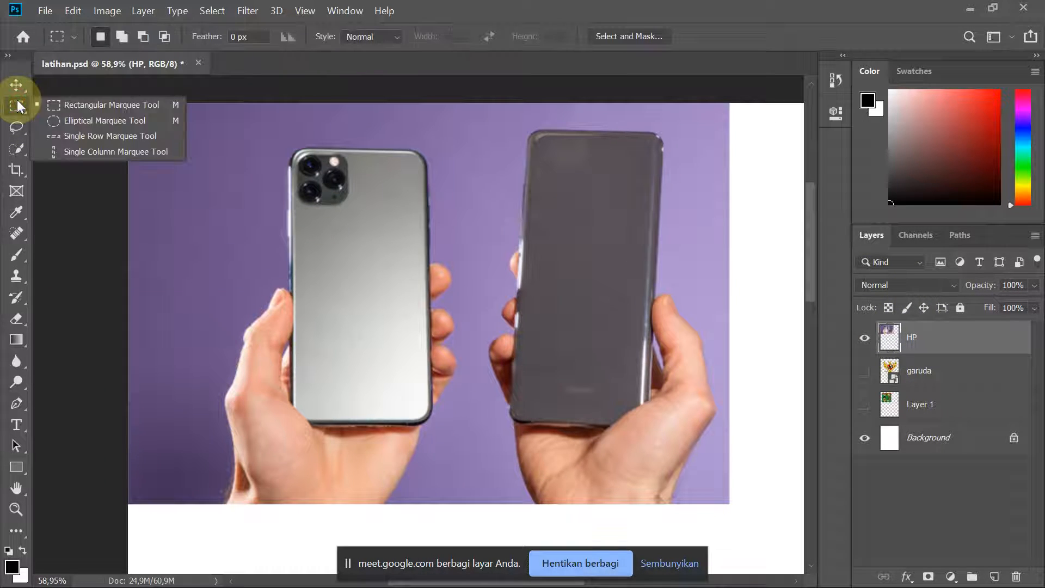
pyautogui.click(15, 130)
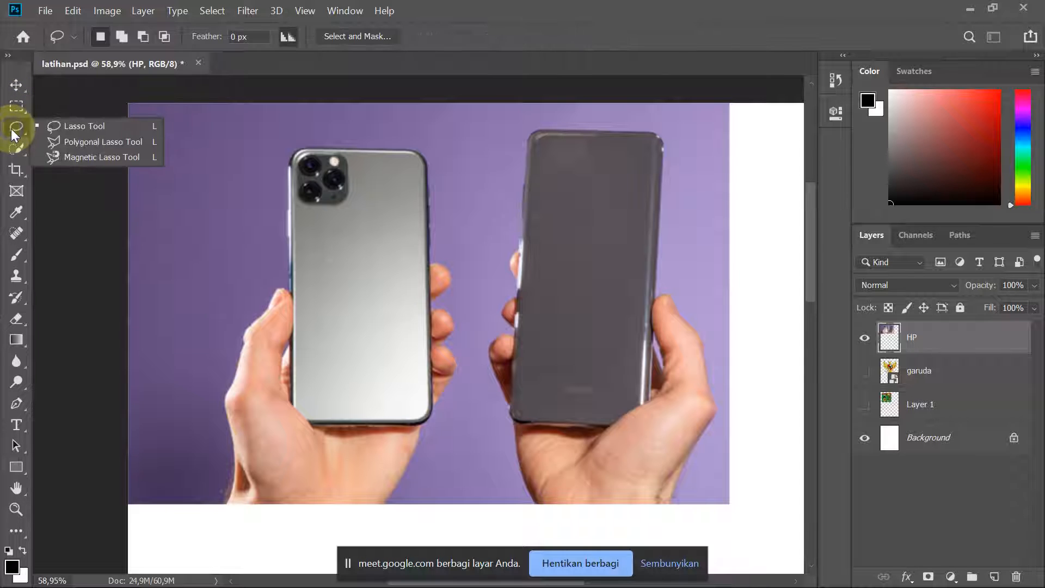
pyautogui.click(17, 150)
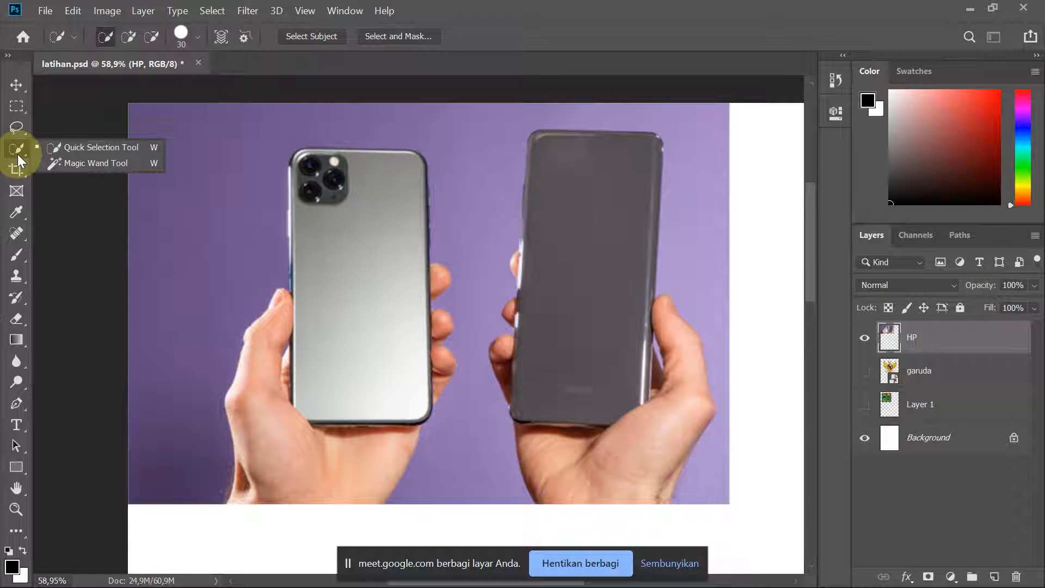
pyautogui.click(18, 155)
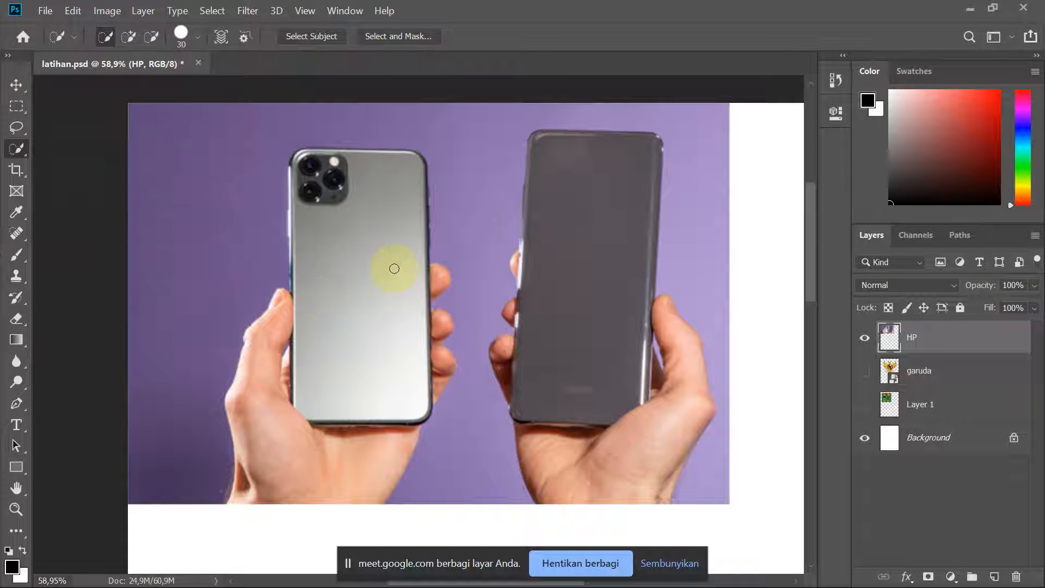
pyautogui.click(18, 150)
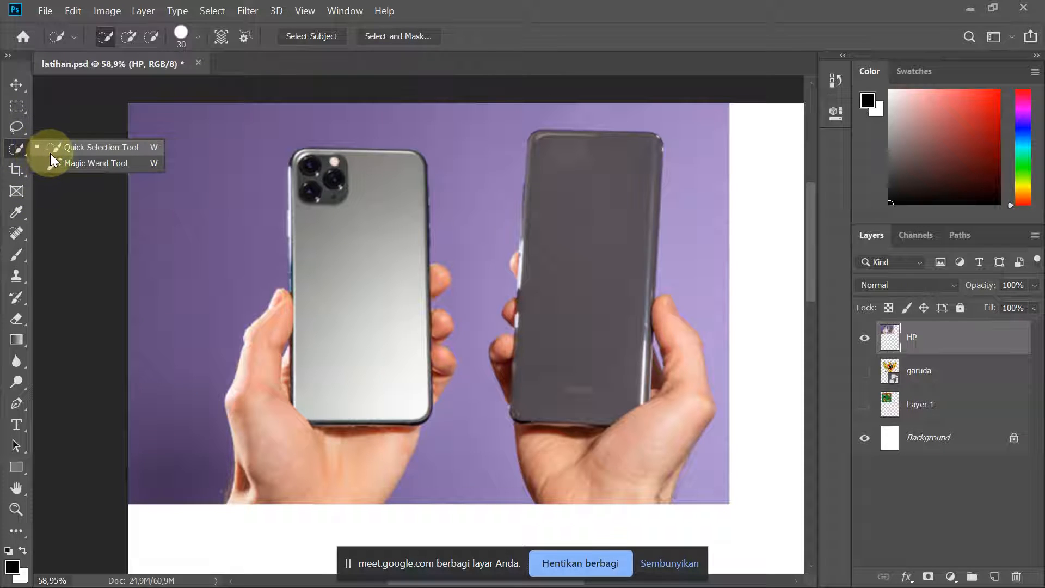
pyautogui.click(90, 147)
pyautogui.click(18, 148)
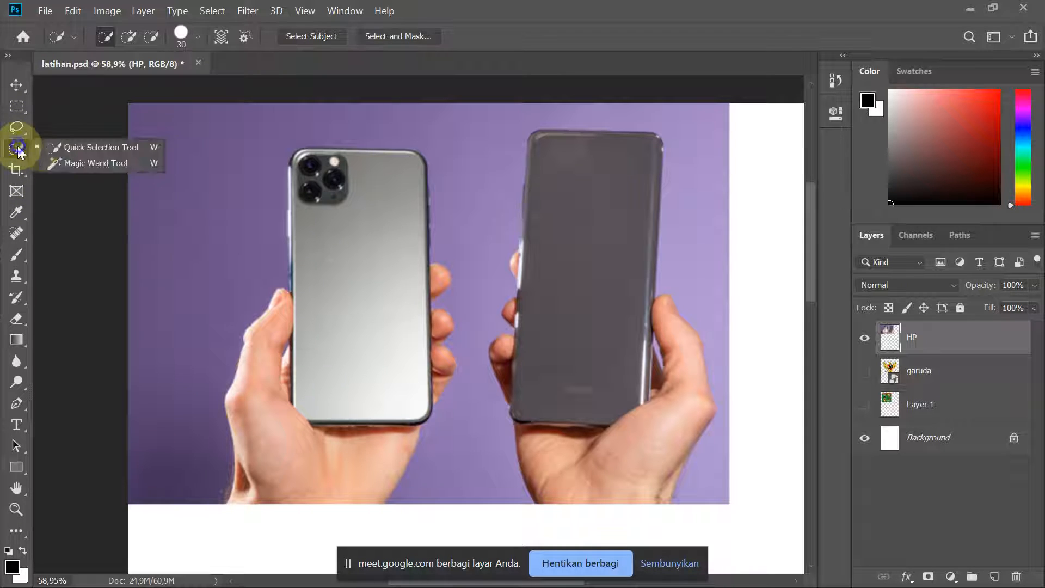
pyautogui.click(54, 147)
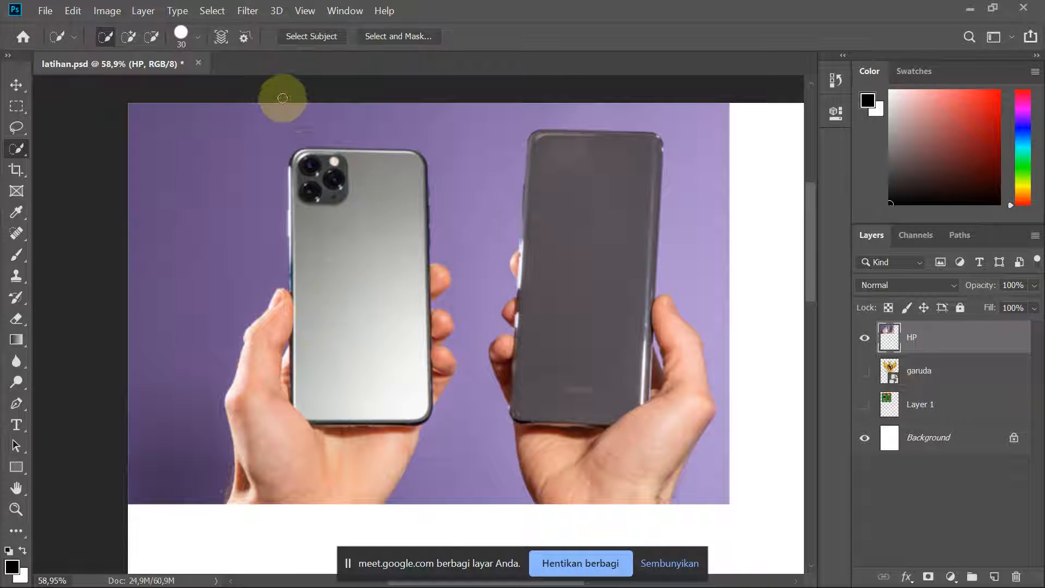
# - Set the Quick Selection brush size to 65 px and test it on the left phone's back, clearing the test selection
pyautogui.rightClick(330, 270)
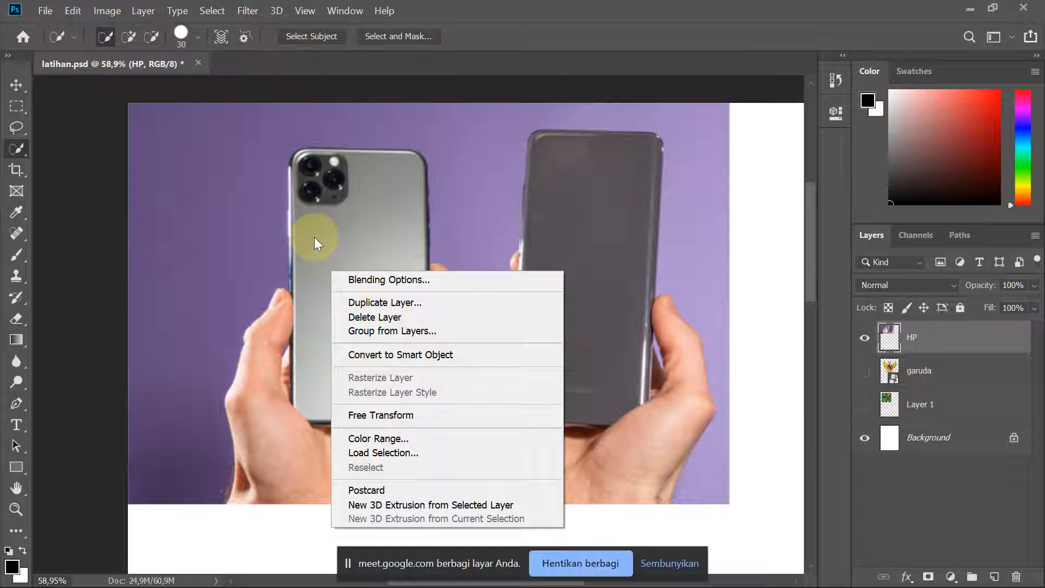
pyautogui.click(949, 341)
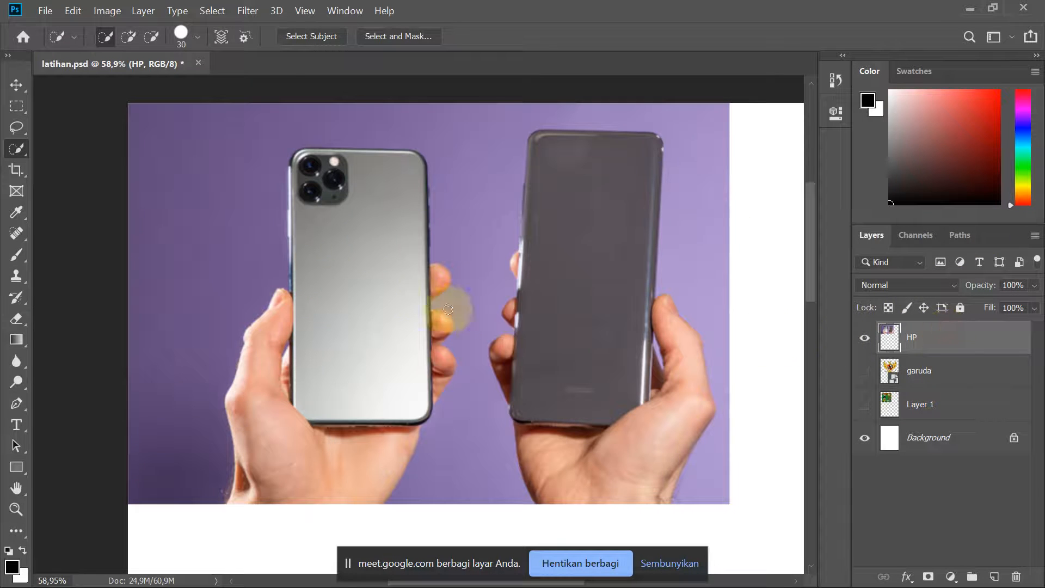
pyautogui.click(198, 36)
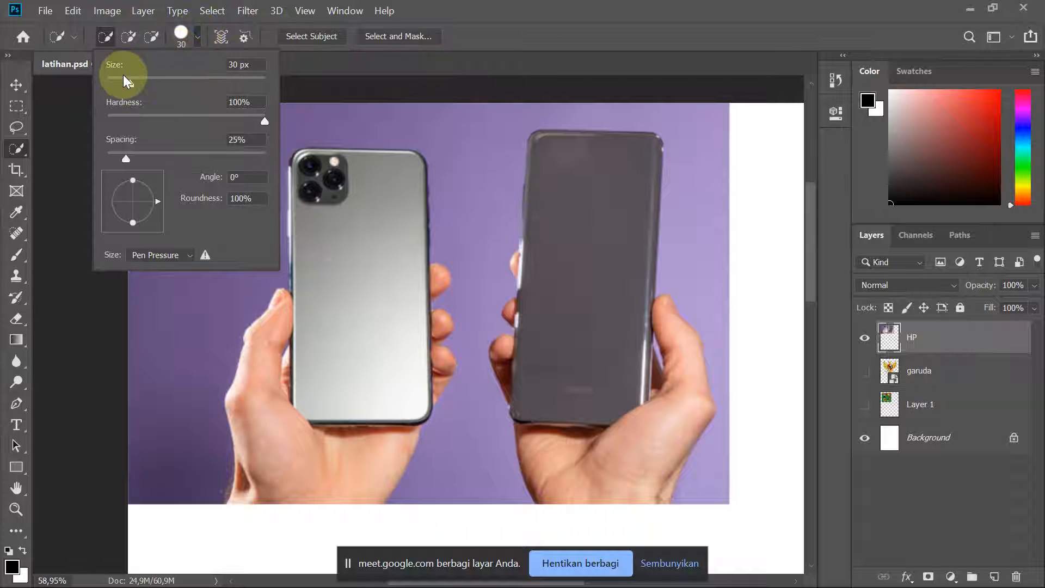
pyautogui.click(298, 320)
pyautogui.click(299, 323)
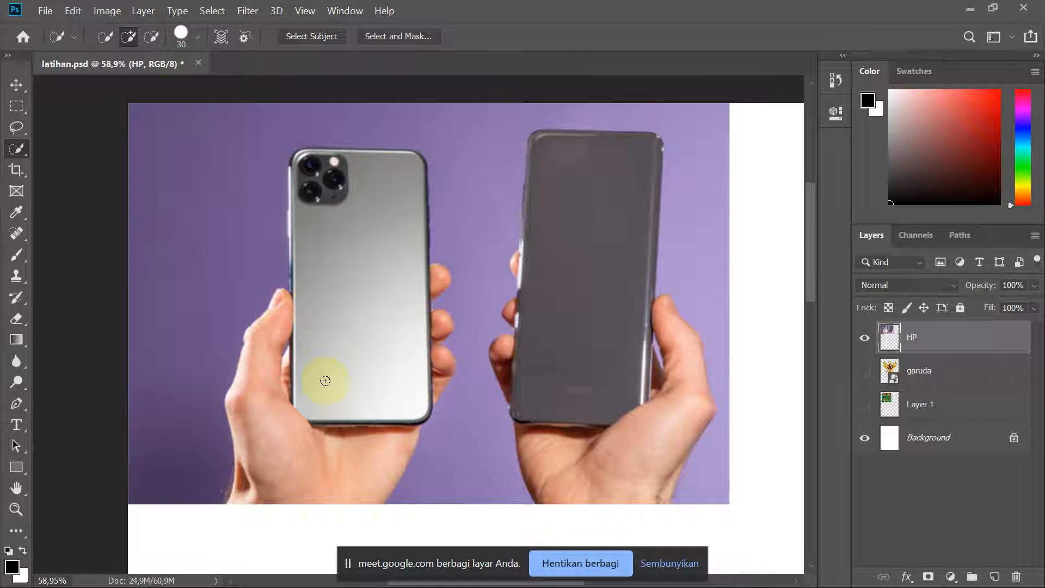
pyautogui.click(197, 39)
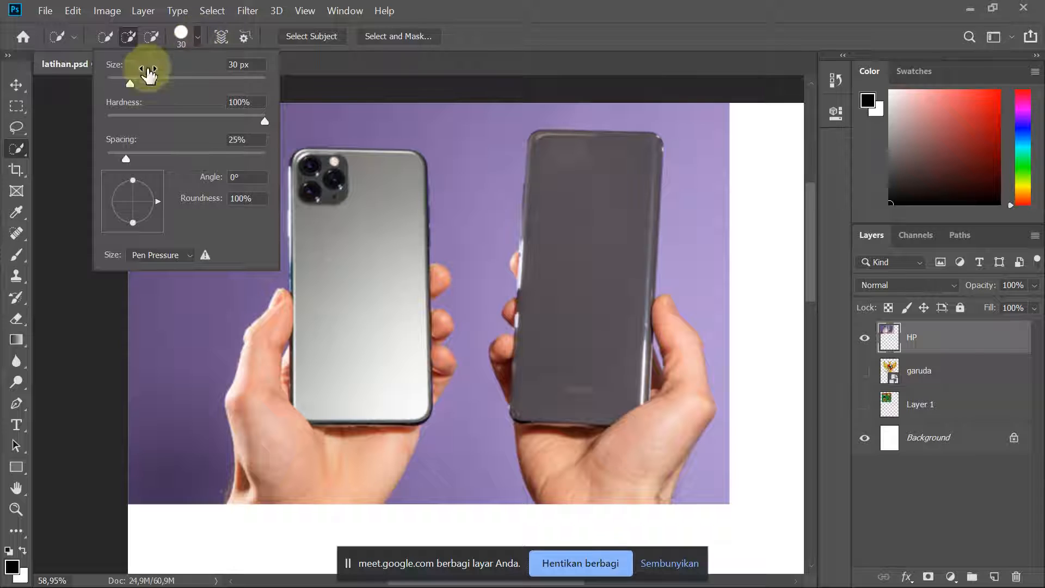
pyautogui.moveTo(129, 84); pyautogui.dragTo(166, 89)
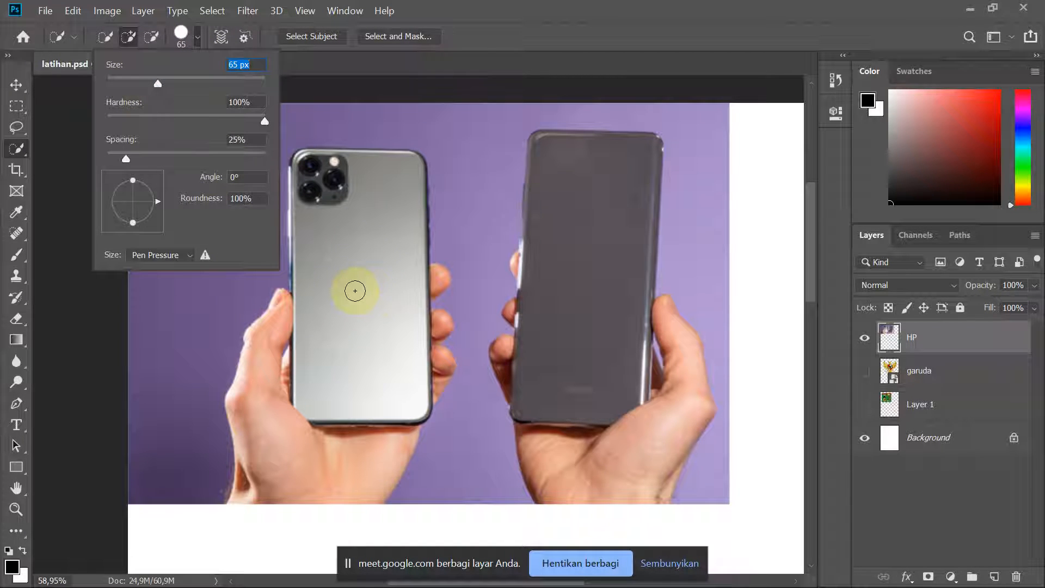
pyautogui.moveTo(355, 291); pyautogui.dragTo(381, 417)
pyautogui.hotkey('ctrl', 'd')
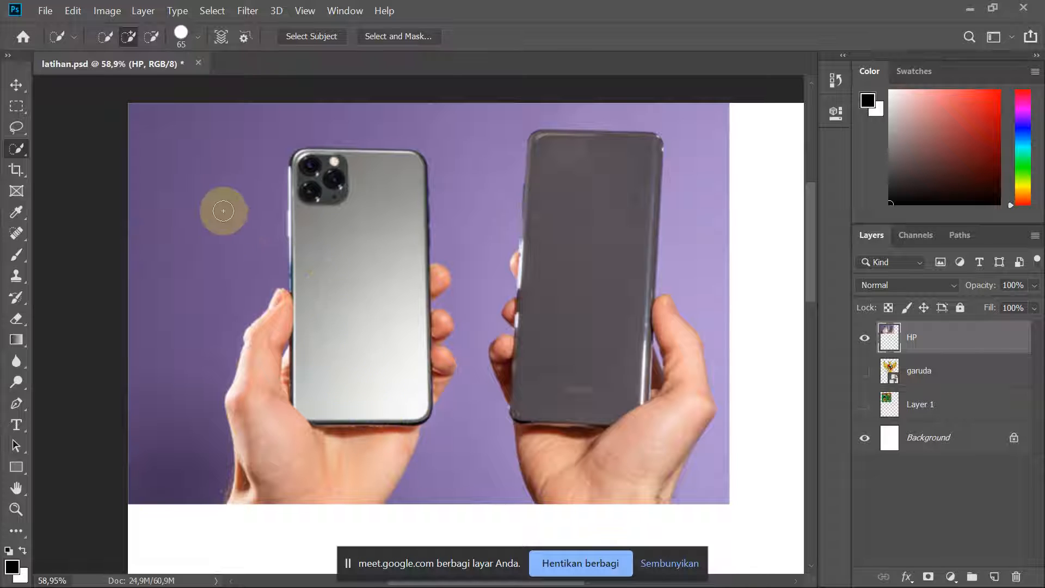
# - Select the hand holding the left phone and add the phone's back to the selection with the Quick Selection Tool
pyautogui.scroll(2, 329, 278)
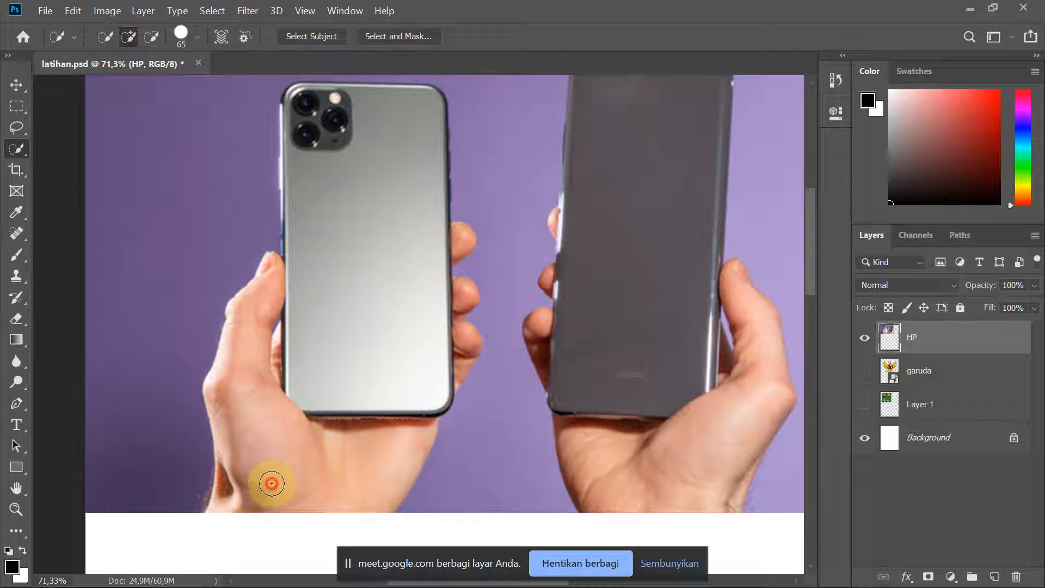
pyautogui.moveTo(272, 483); pyautogui.dragTo(257, 494)
pyautogui.scroll(1, 288, 389)
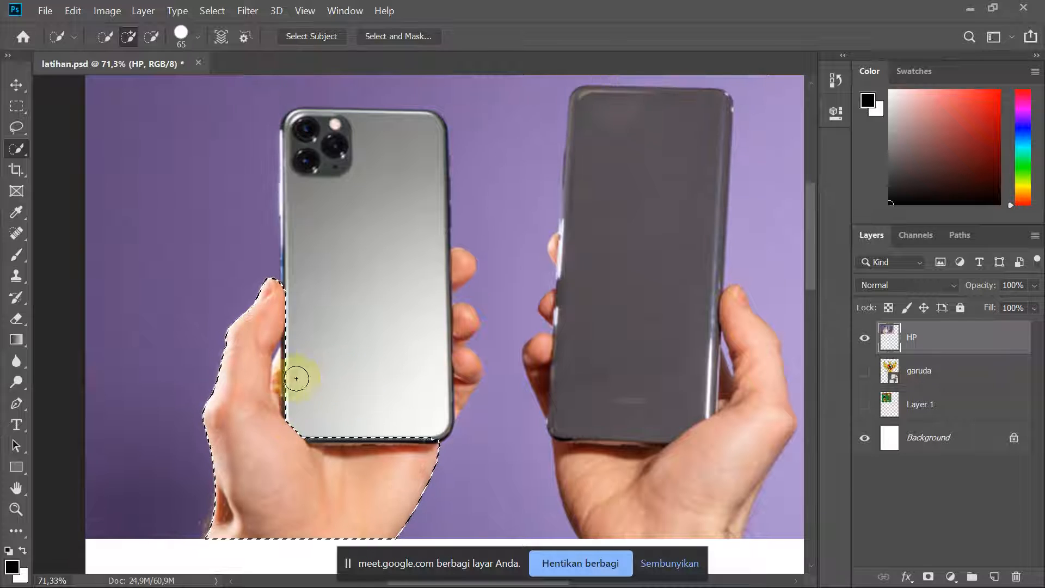
pyautogui.click(329, 366)
pyautogui.scroll(3, 351, 268)
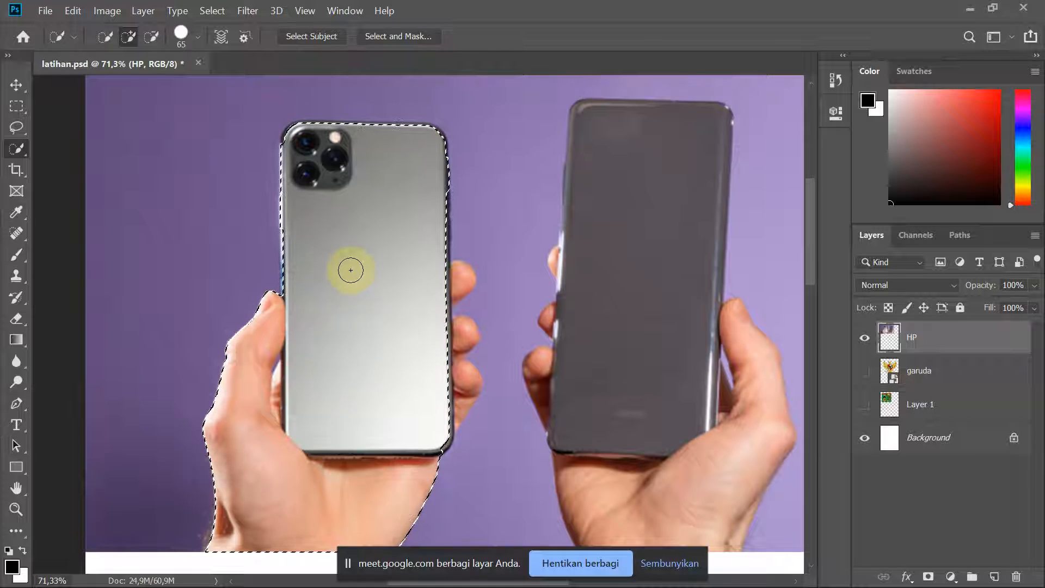
pyautogui.scroll(-1, 316, 439)
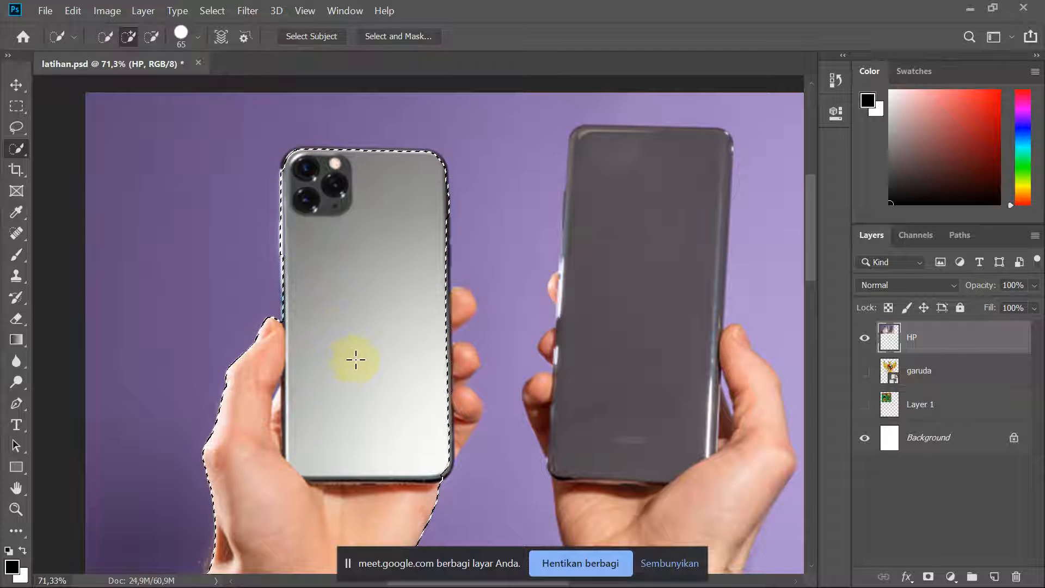
pyautogui.click(201, 38)
pyautogui.click(196, 38)
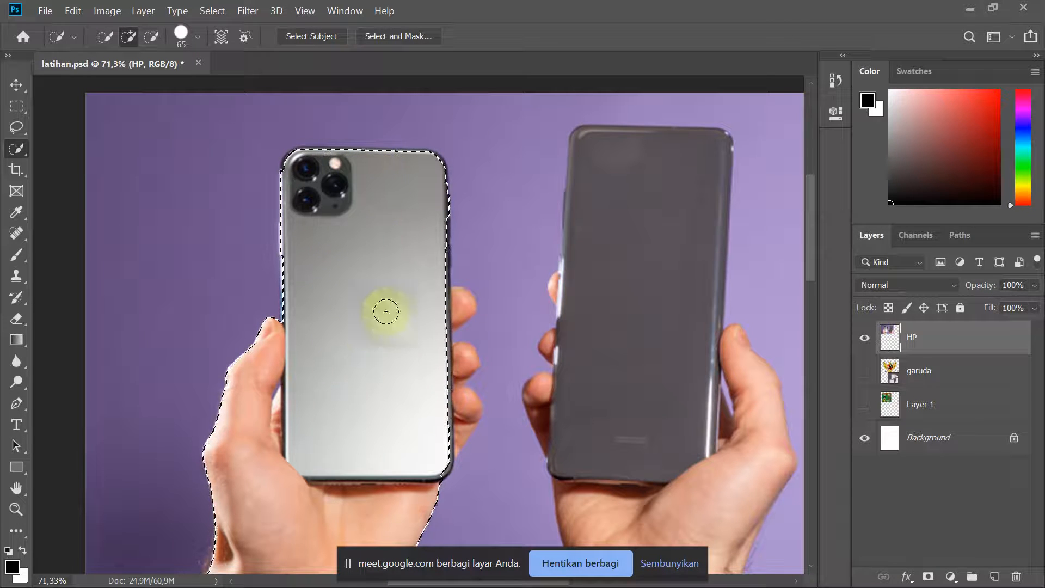
# - Add the three fingertips along the left phone's right edge to the selection
pyautogui.scroll(1, 359, 340)
pyautogui.scroll(5, 466, 385)
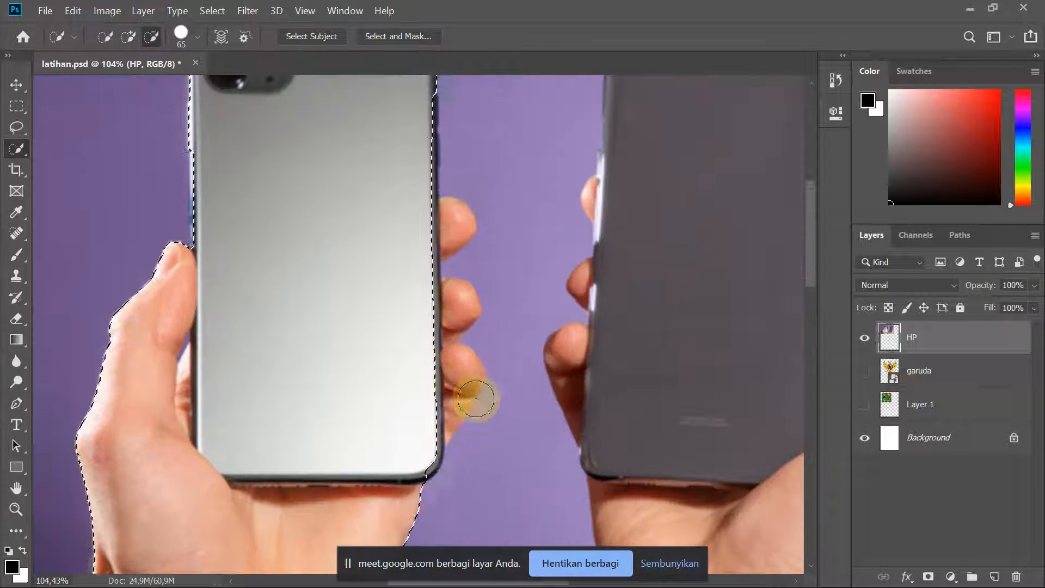
pyautogui.scroll(1, 458, 386)
pyautogui.scroll(-1, 449, 387)
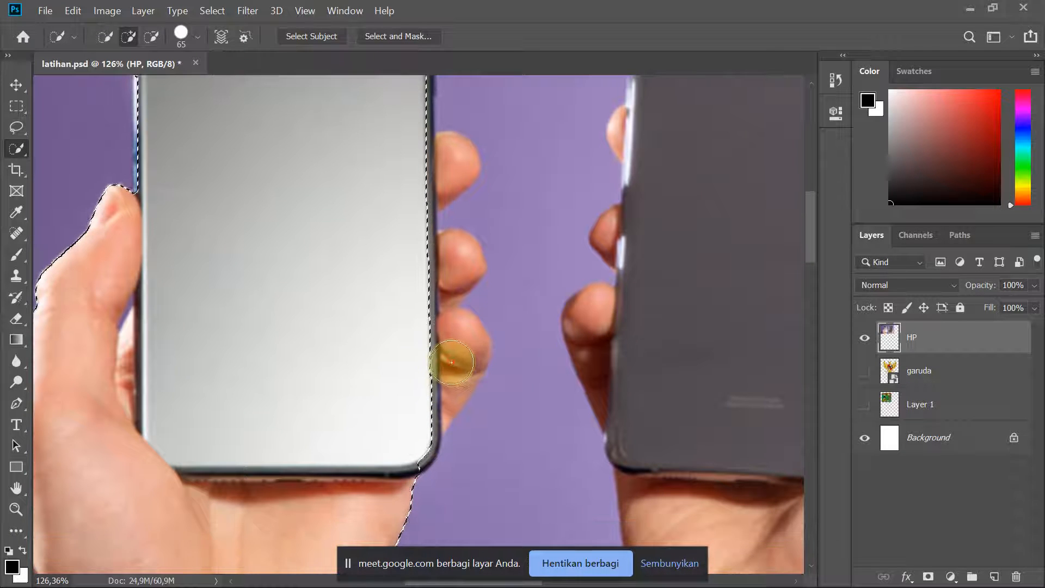
pyautogui.moveTo(451, 362); pyautogui.dragTo(449, 363)
pyautogui.scroll(3, 427, 381)
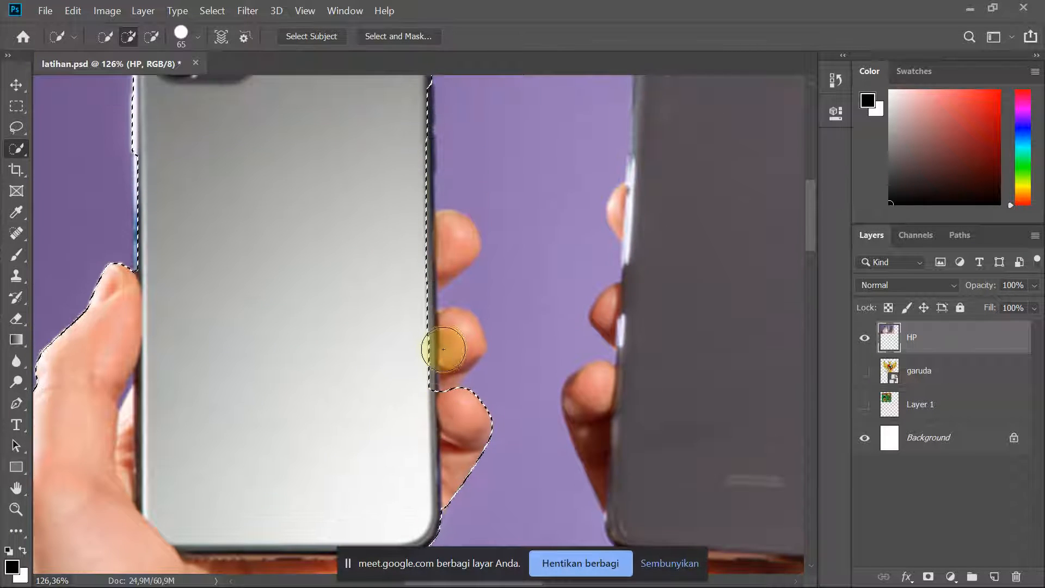
pyautogui.click(447, 344)
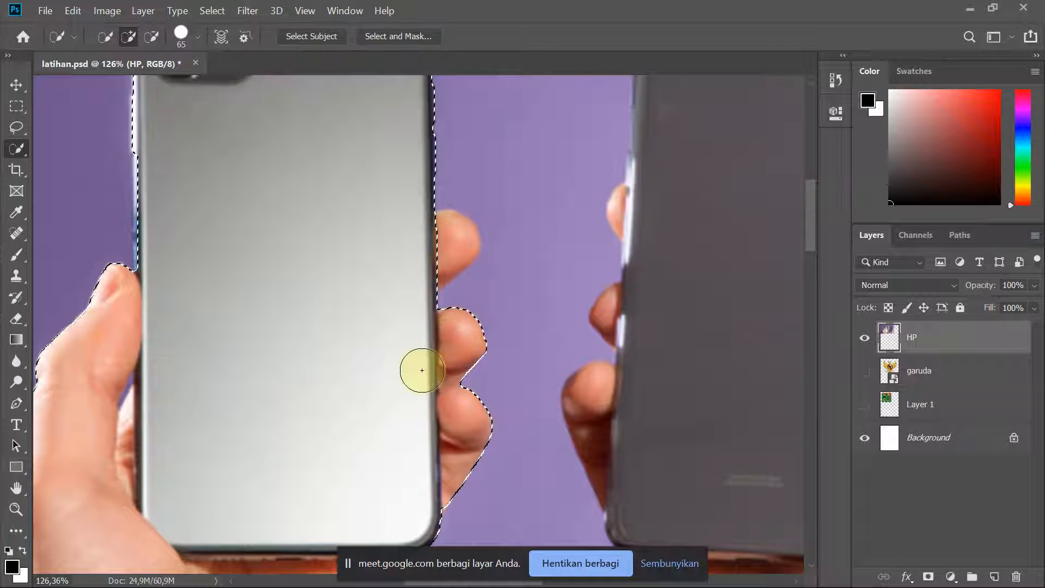
pyautogui.scroll(1, 416, 366)
pyautogui.click(441, 271)
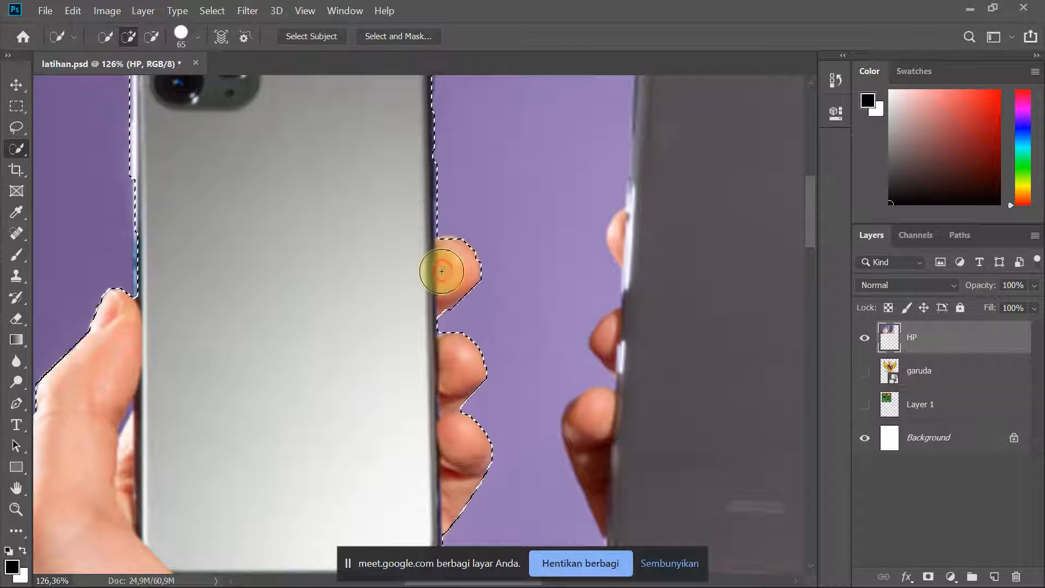
# - Add the left phone's dark corner beside the camera to the selection, undoing the stroke that spills onto the purple background
pyautogui.scroll(6, 427, 291)
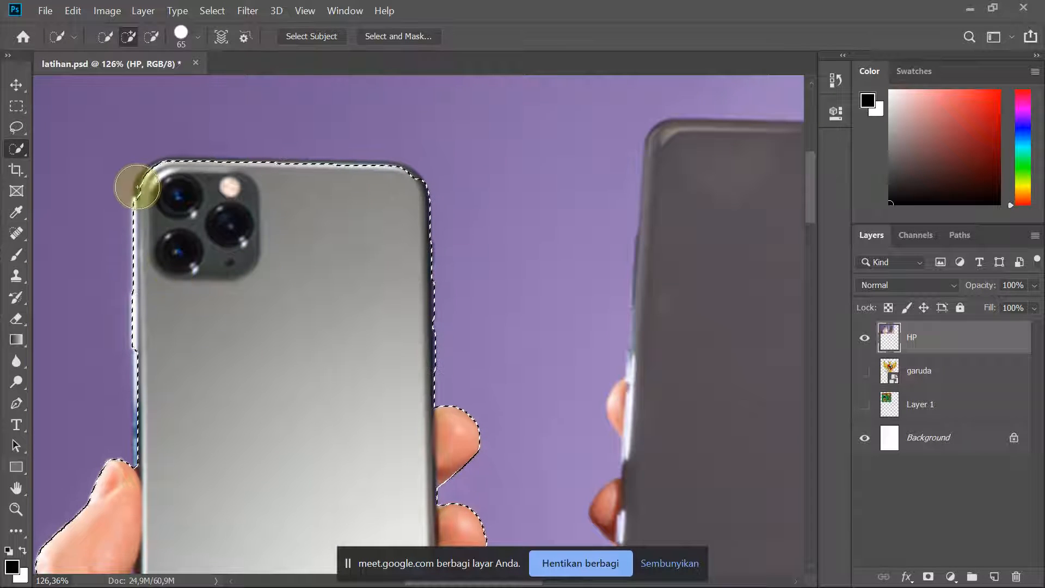
pyautogui.scroll(4, 145, 187)
pyautogui.scroll(-4, 175, 225)
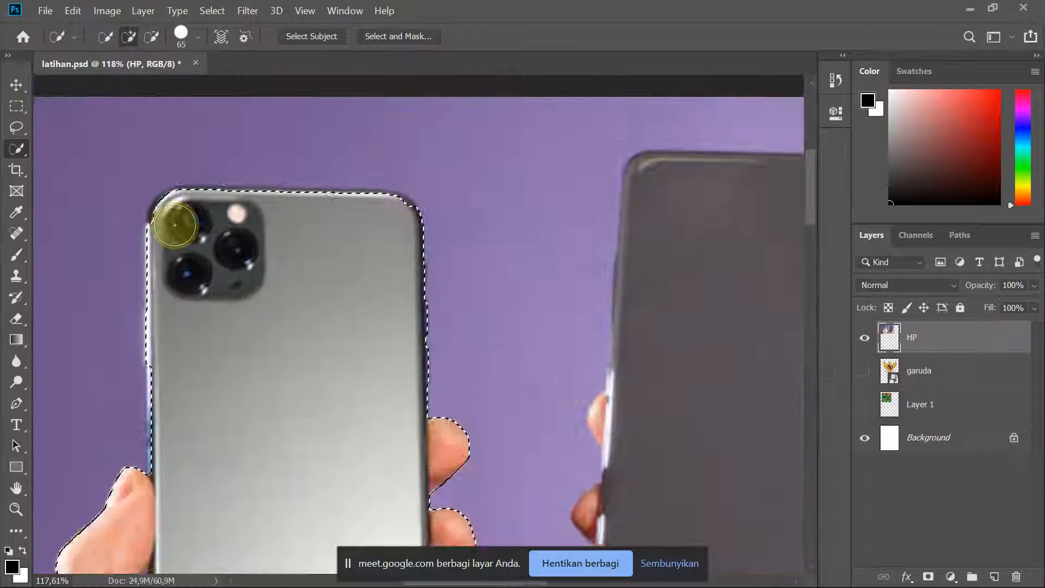
pyautogui.scroll(-4, 161, 214)
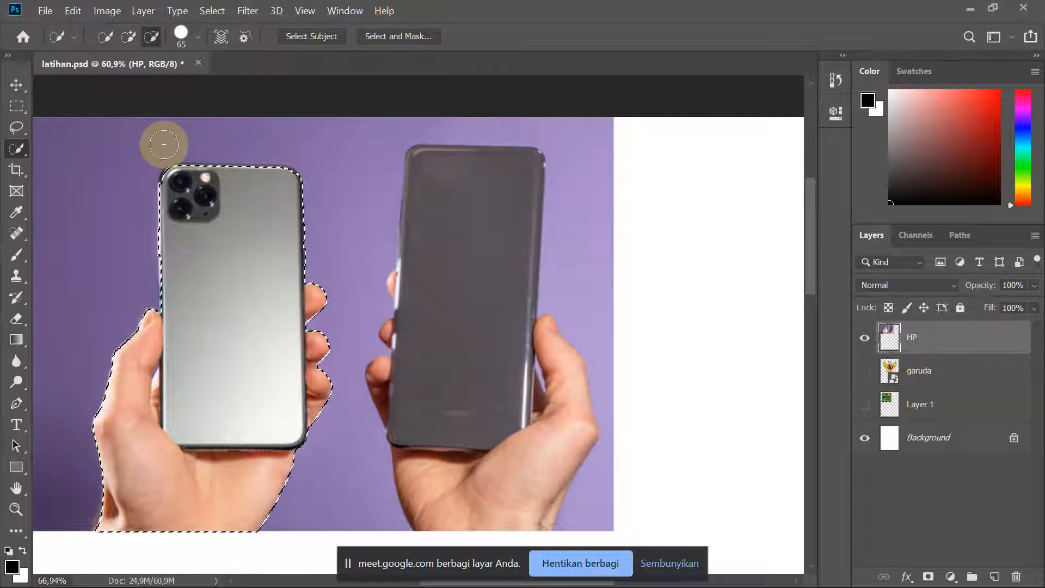
pyautogui.scroll(6, 163, 145)
pyautogui.scroll(2, 150, 193)
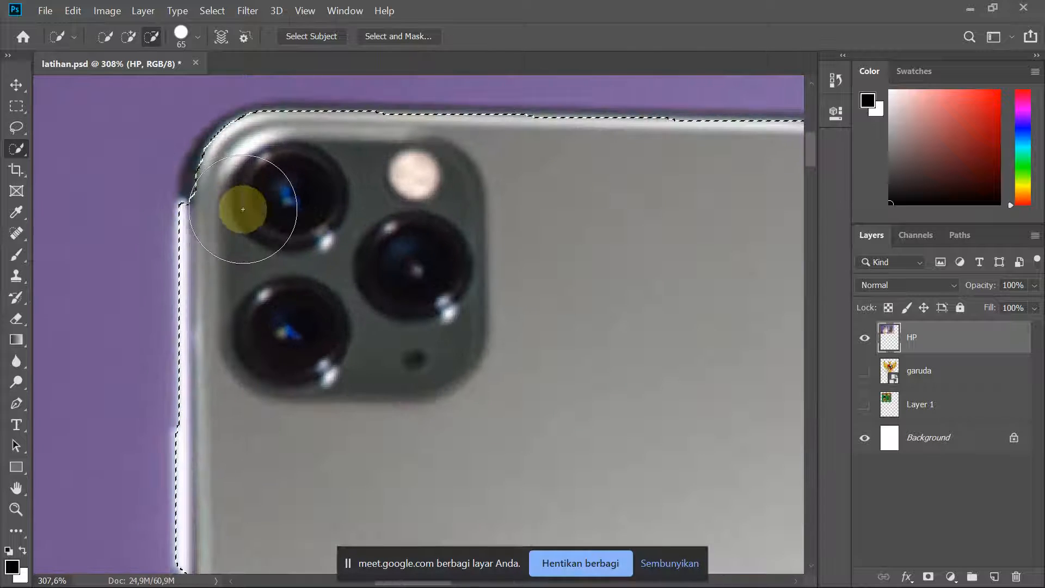
pyautogui.scroll(1, 244, 211)
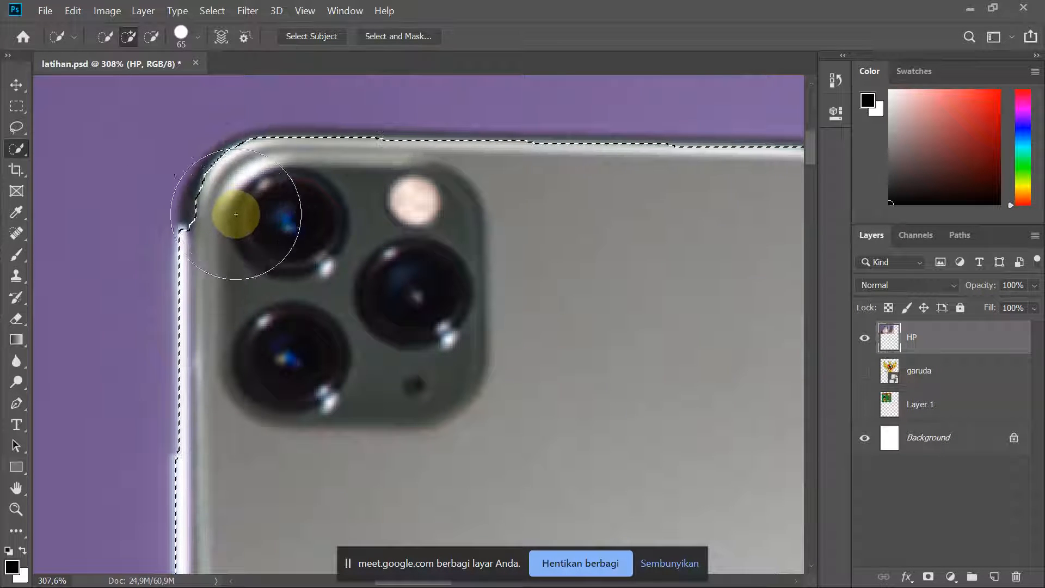
pyautogui.scroll(3, 235, 215)
pyautogui.scroll(-2, 235, 215)
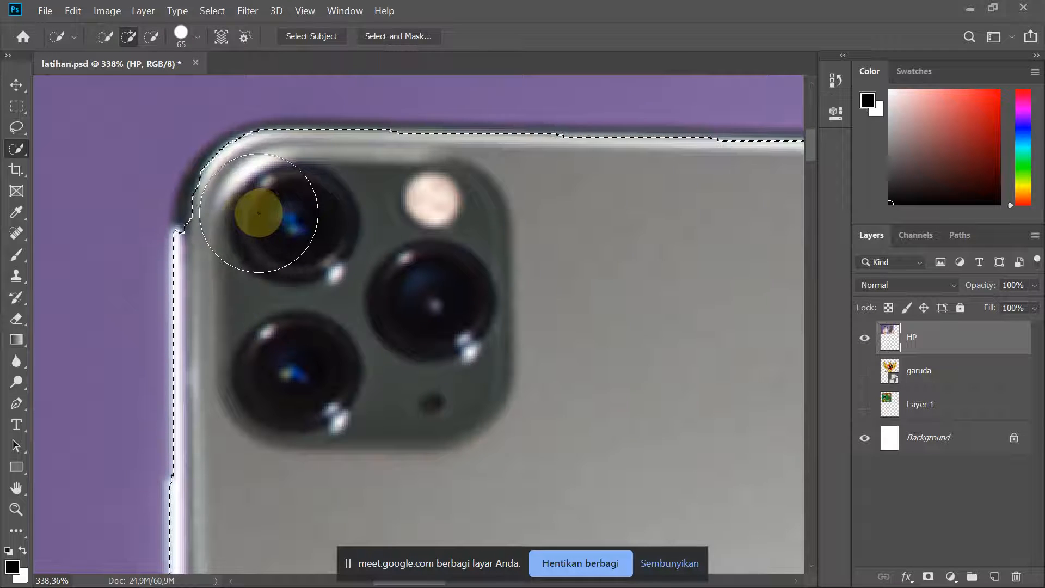
pyautogui.click(238, 217)
pyautogui.moveTo(238, 218)
pyautogui.mouseDown()
pyautogui.moveTo(257, 181)
pyautogui.moveTo(234, 229)
pyautogui.moveTo(175, 184)
pyautogui.moveTo(182, 175)
pyautogui.moveTo(279, 233)
pyautogui.moveTo(224, 190)
pyautogui.mouseUp()
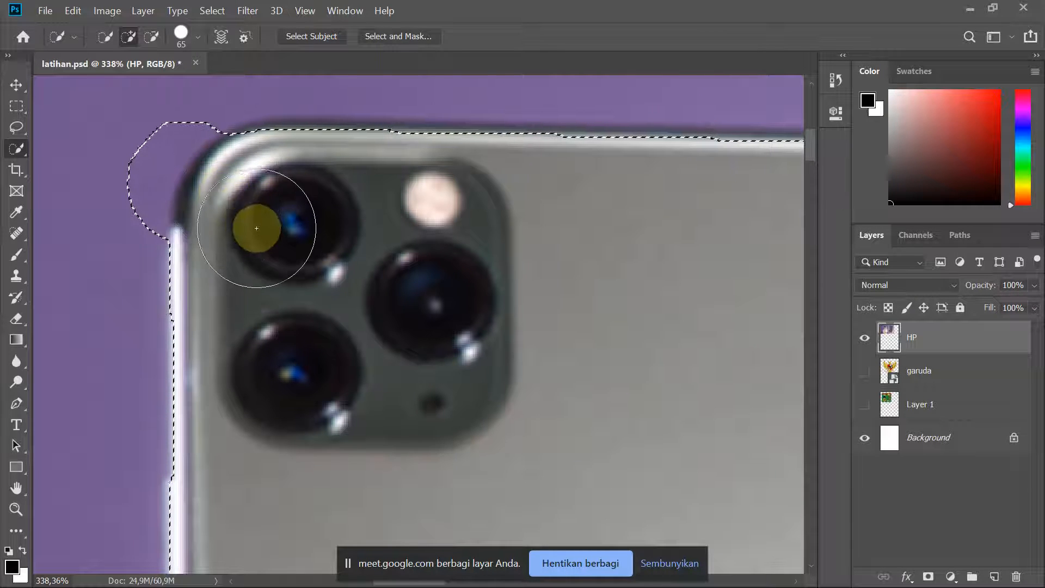
pyautogui.hotkey('ctrl', 'z')
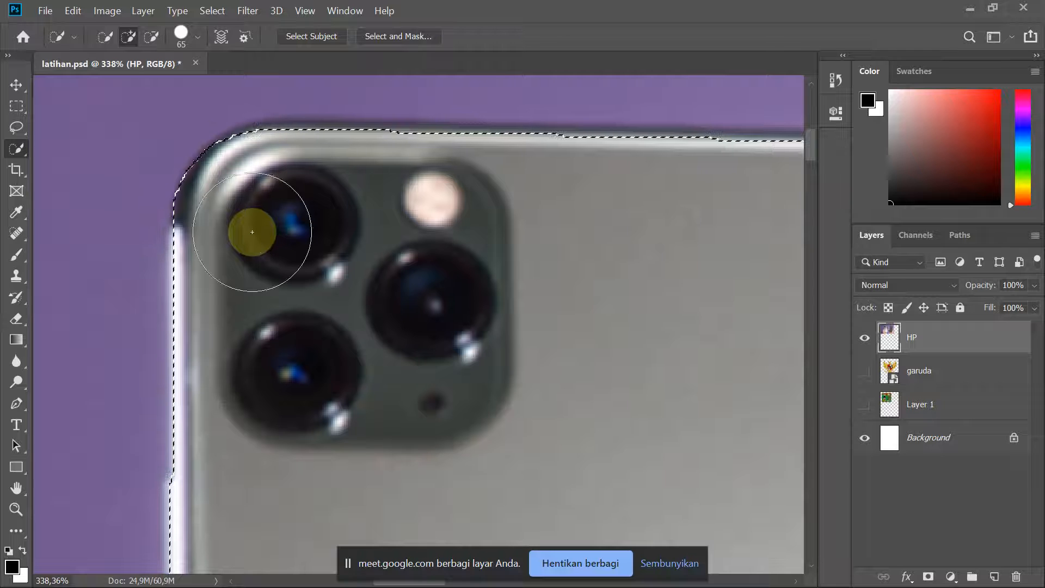
pyautogui.scroll(5, 223, 197)
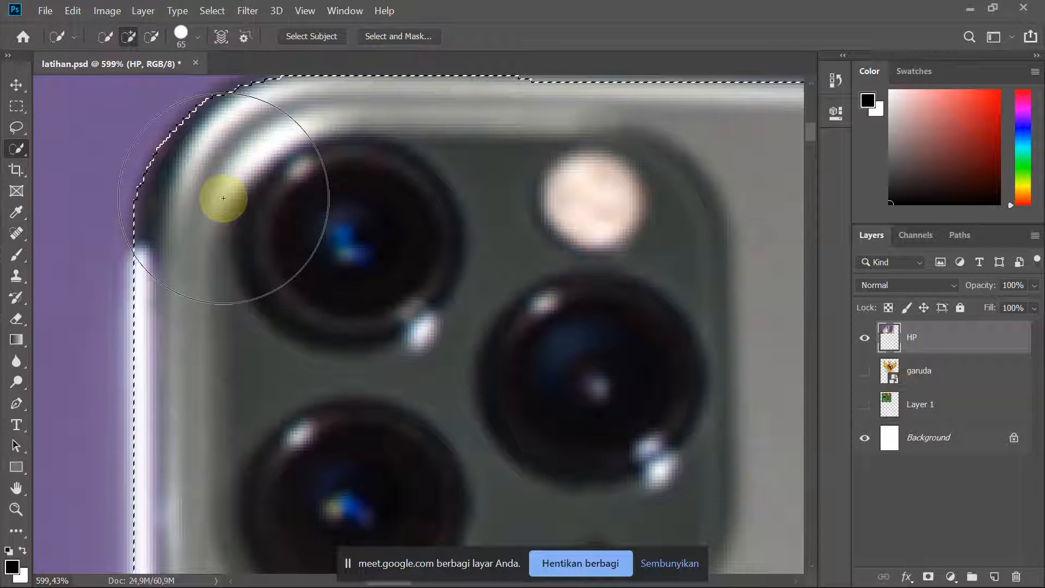
# - Switch to the Google Meet call in Chrome and review the list of people in the call, closing the list again
pyautogui.hotkey('alt', 'Tab')
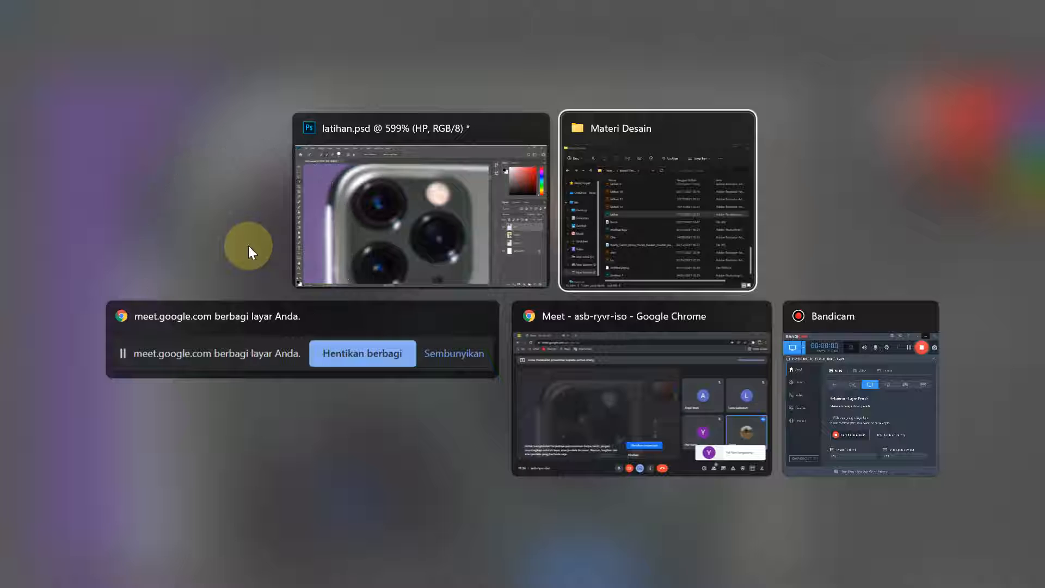
pyautogui.hotkey('alt', 'Tab')
pyautogui.press('Tab')
pyautogui.press('Tab')
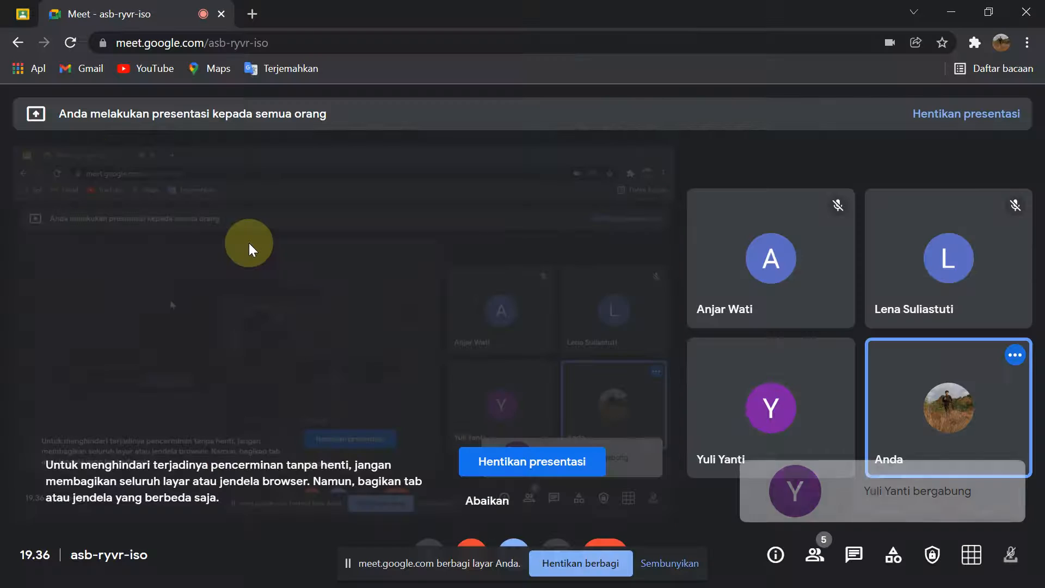
pyautogui.hotkey('alt', 'Tab')
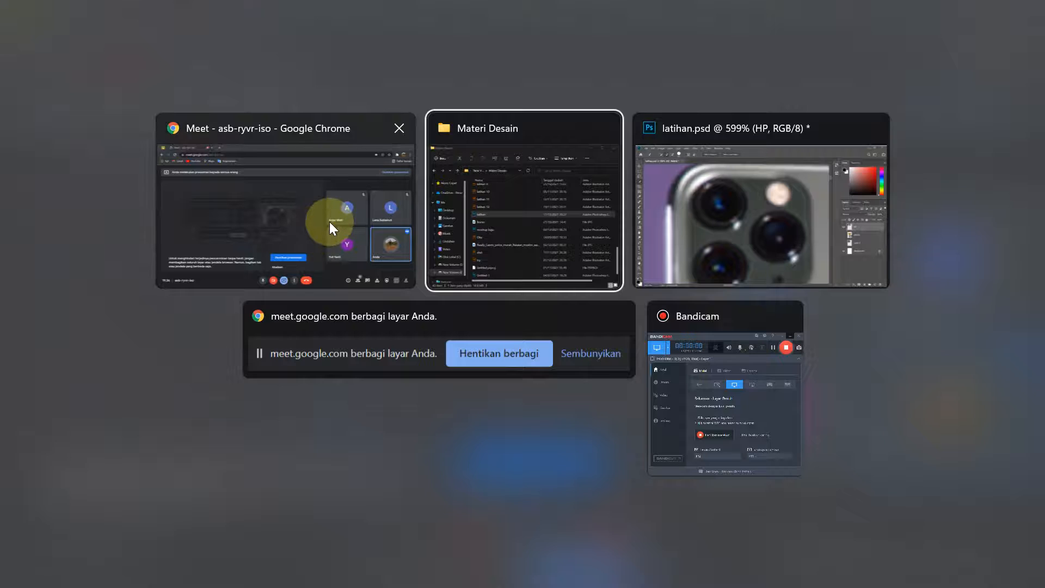
pyautogui.click(328, 222)
pyautogui.hotkey('alt', 'Tab')
pyautogui.click(321, 229)
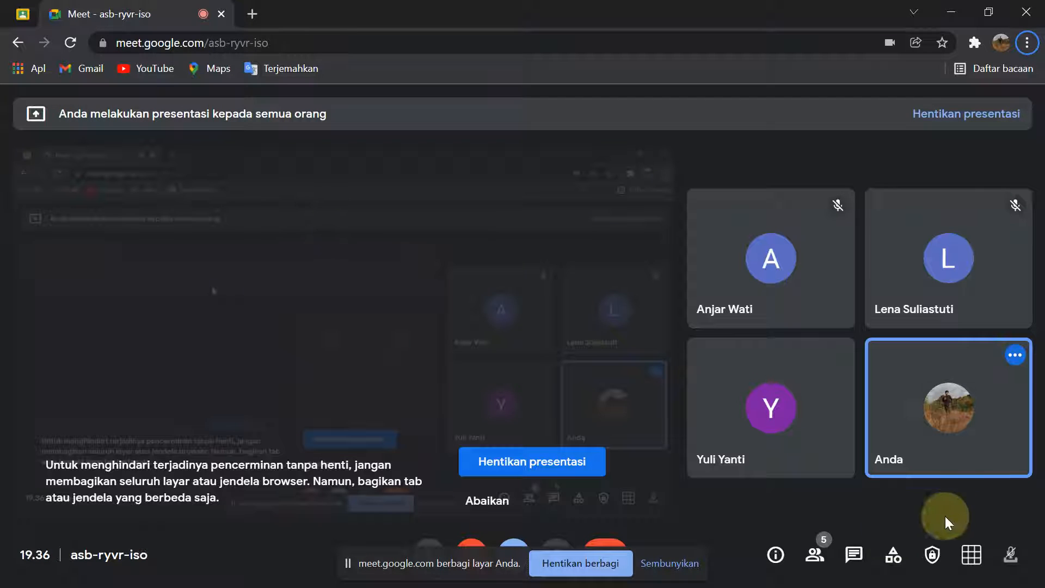
pyautogui.click(814, 554)
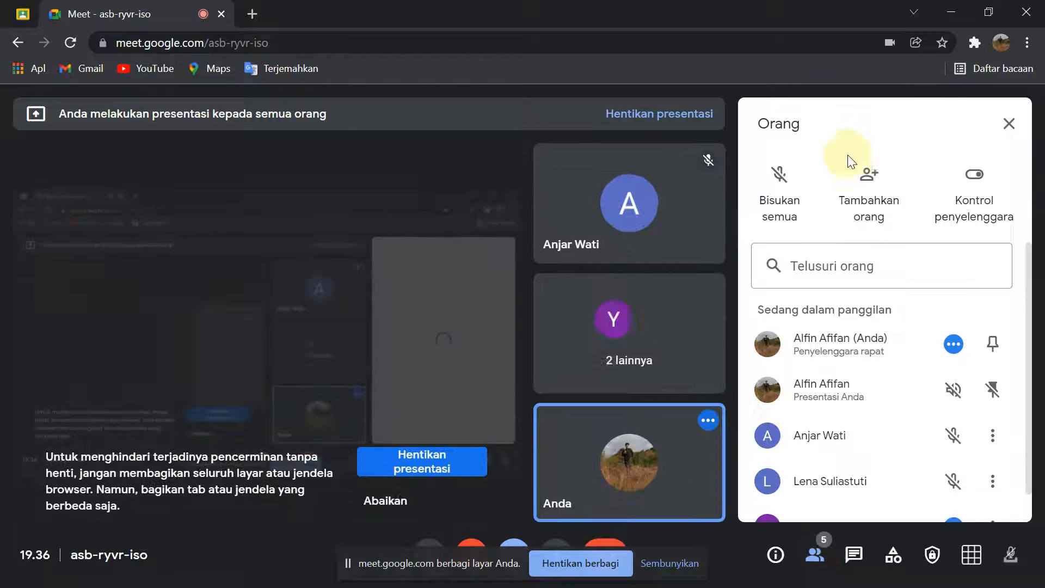
pyautogui.scroll(-1, 791, 436)
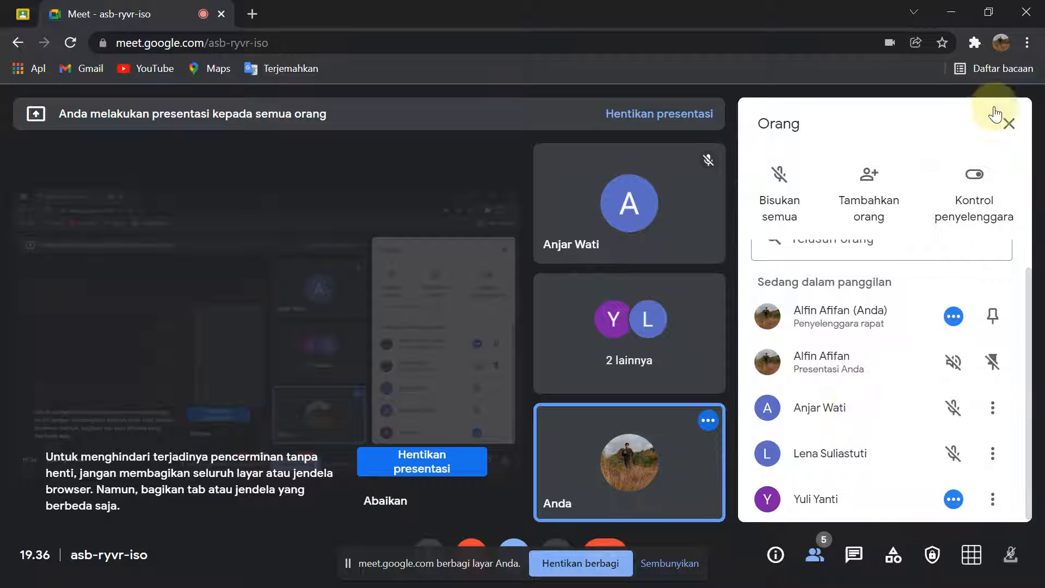
pyautogui.click(1008, 123)
# - Switch back to latihan.psd in Photoshop
pyautogui.hotkey('alt', 'Tab')
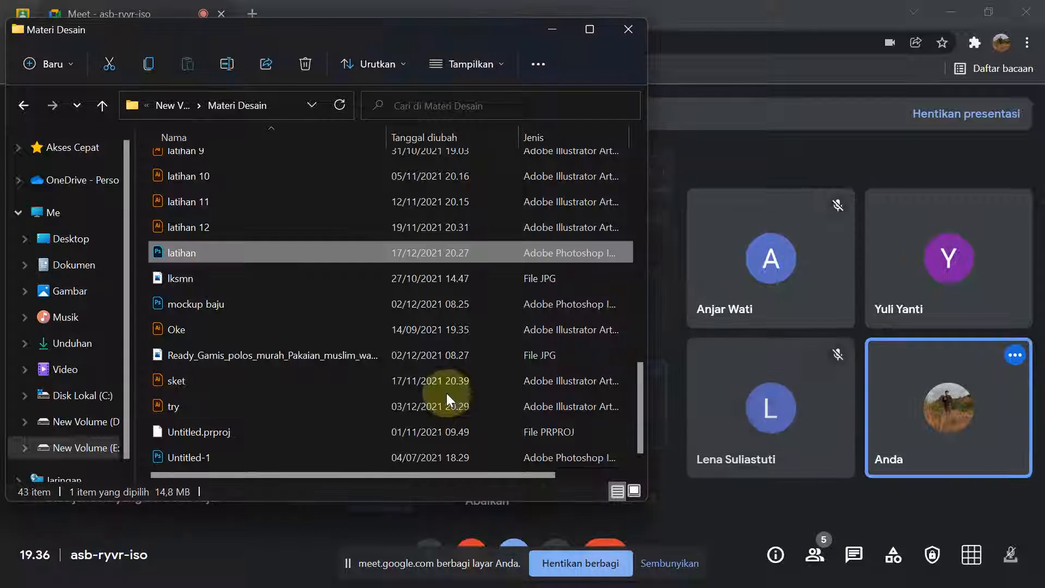
pyautogui.click(553, 40)
pyautogui.press('super+Tab')
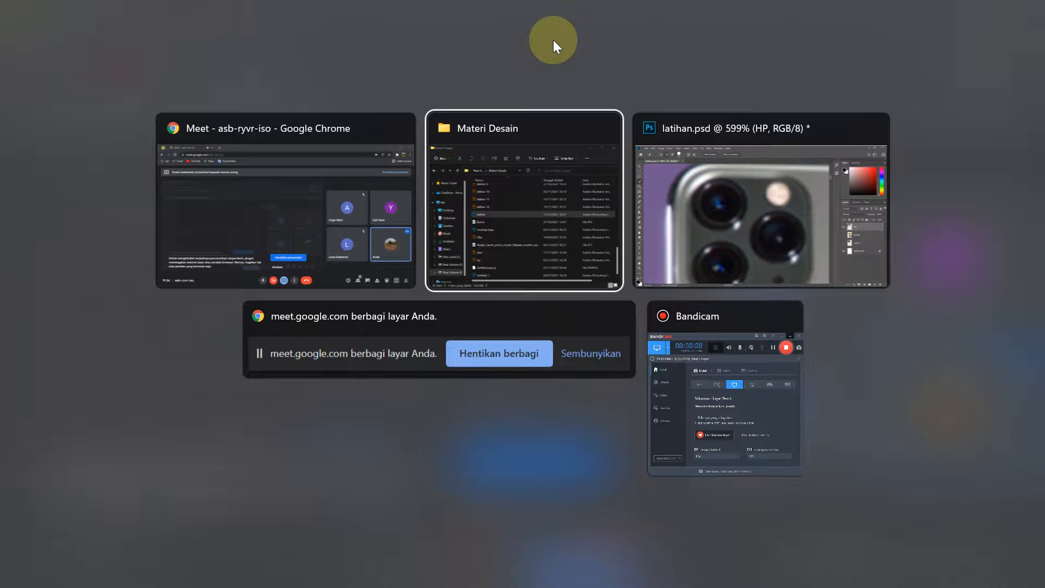
pyautogui.press('Right')
pyautogui.press('Return')
# - Add the thin strip along the left phone's left edge, just above the thumb, to the selection
pyautogui.scroll(-2, 304, 373)
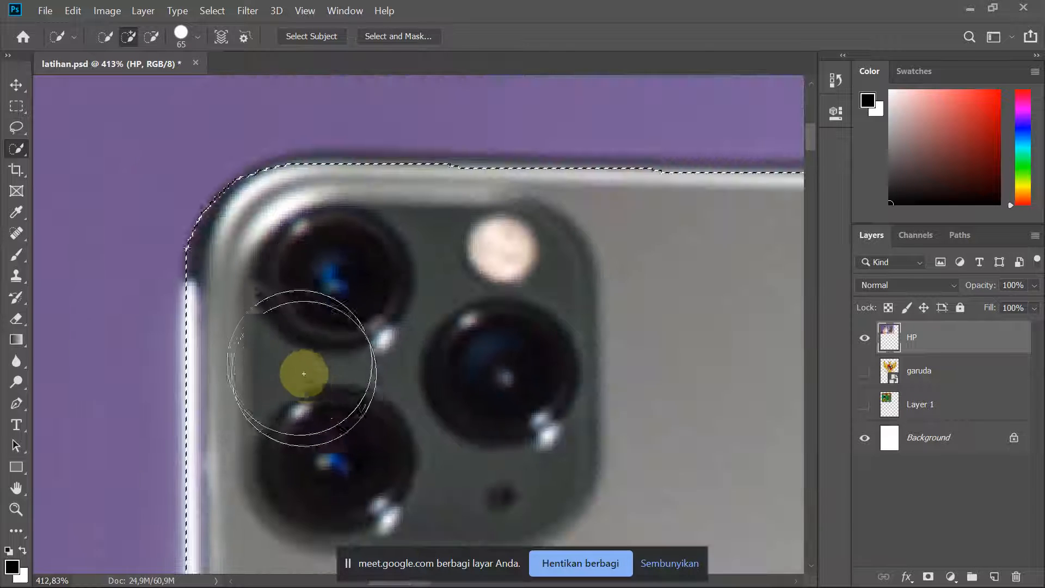
pyautogui.scroll(-4, 304, 374)
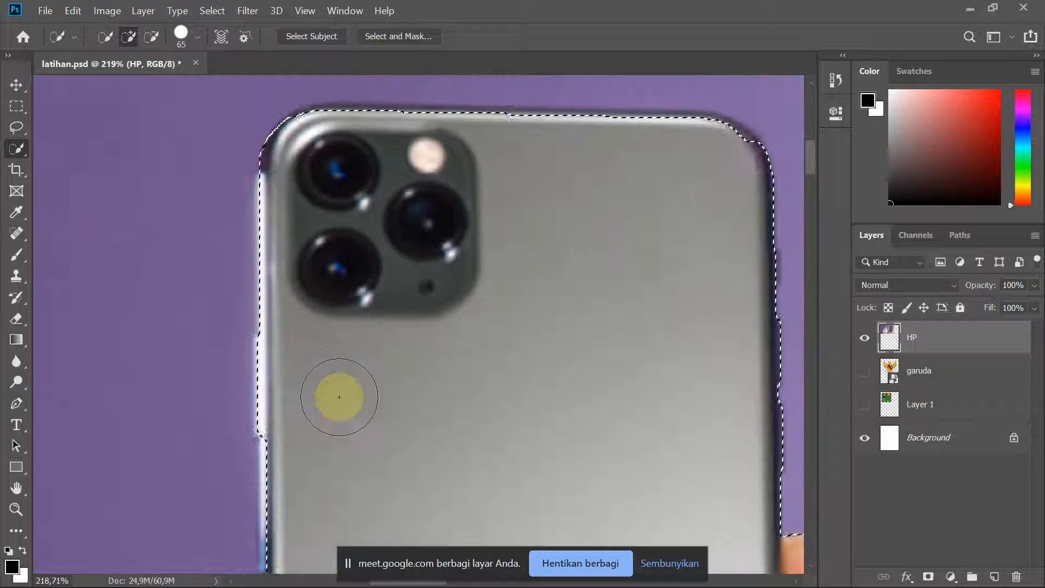
pyautogui.scroll(-8, 339, 397)
pyautogui.scroll(1, 294, 357)
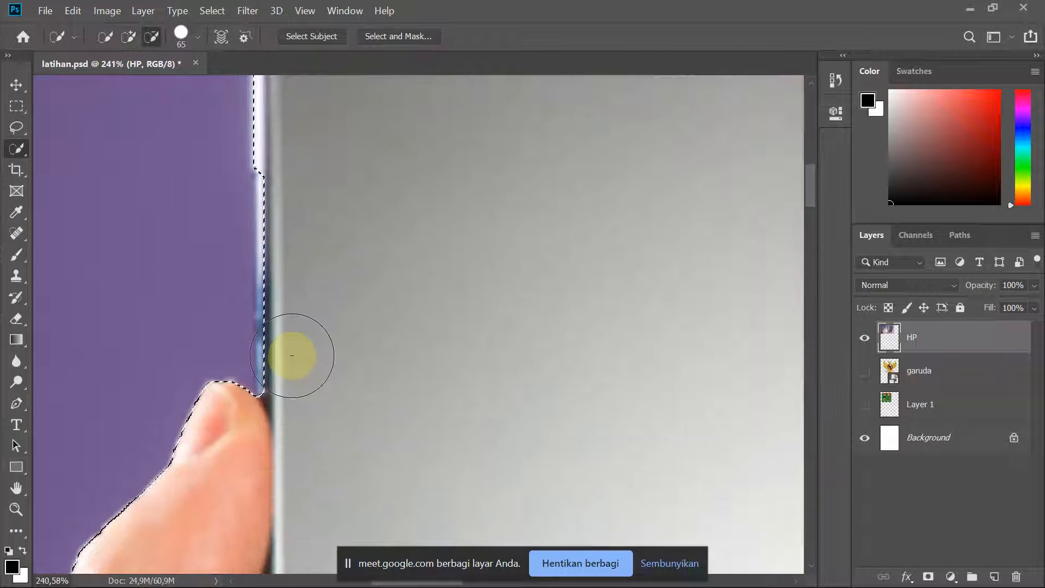
pyautogui.click(299, 354)
pyautogui.click(302, 321)
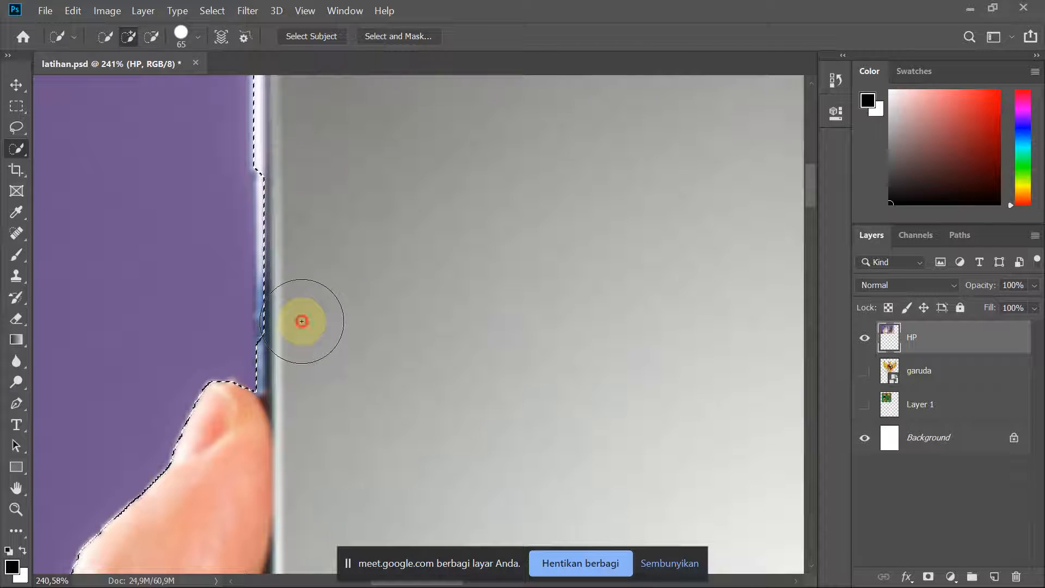
pyautogui.moveTo(301, 321)
pyautogui.mouseDown()
pyautogui.moveTo(314, 299)
pyautogui.moveTo(305, 254)
pyautogui.mouseUp()
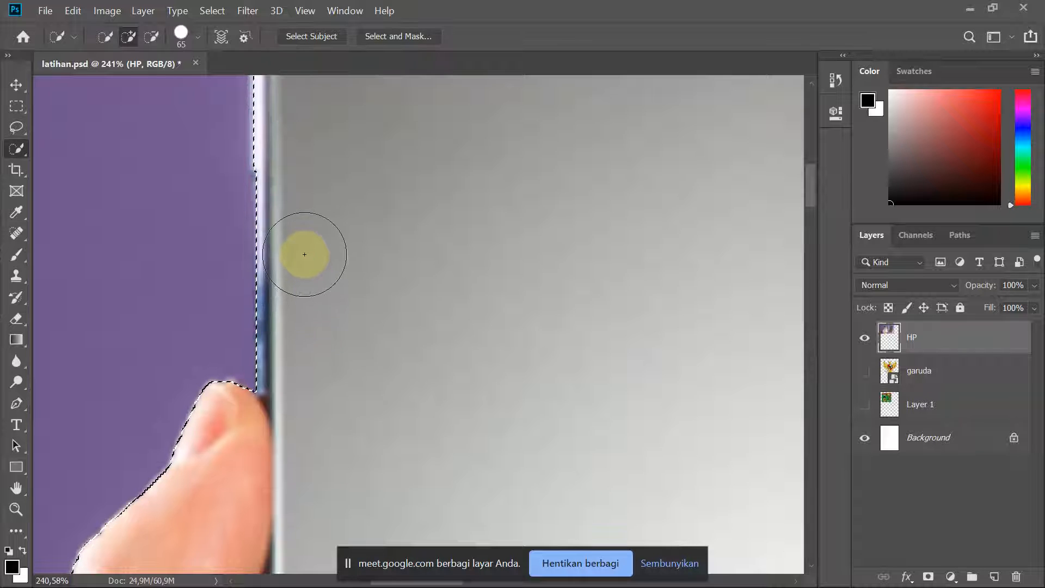
# - Add the left phone's dark upper-right corner and the adjoining stretch of its top edge to the selection
pyautogui.scroll(-5, 320, 266)
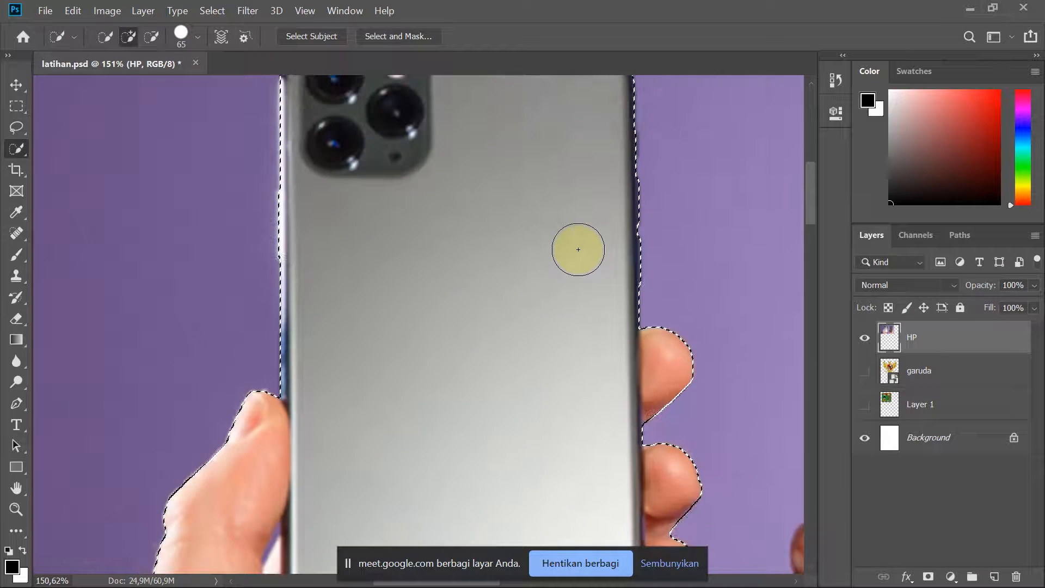
pyautogui.scroll(3, 578, 249)
pyautogui.scroll(5, 609, 166)
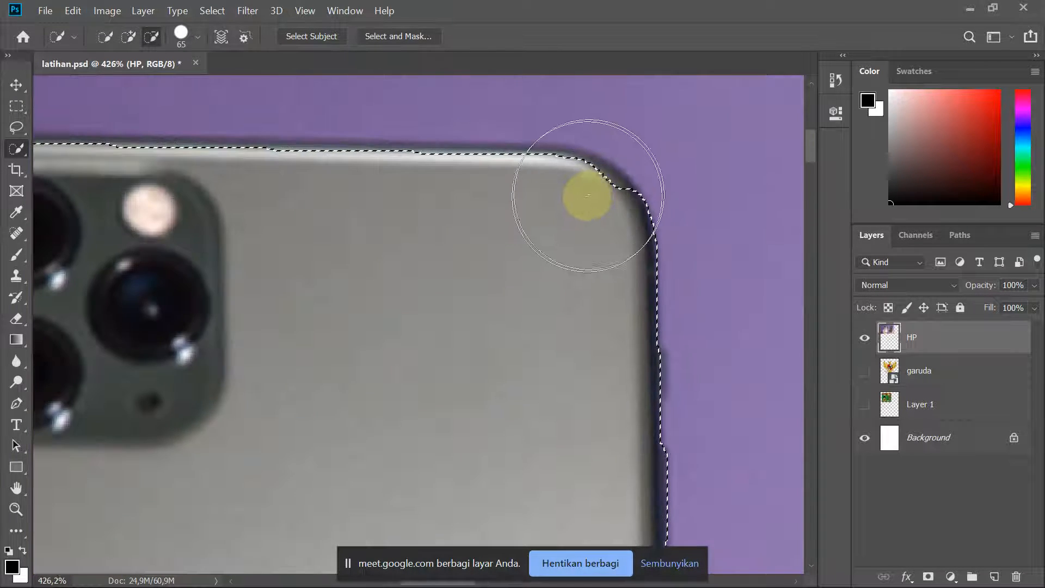
pyautogui.click(569, 226)
pyautogui.click(549, 215)
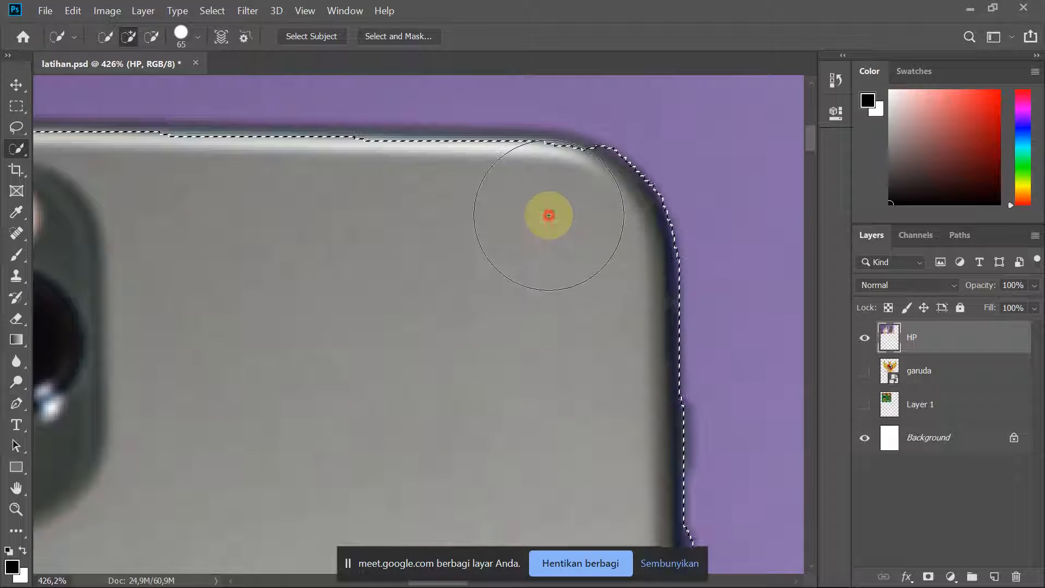
pyautogui.click(530, 214)
pyautogui.click(495, 214)
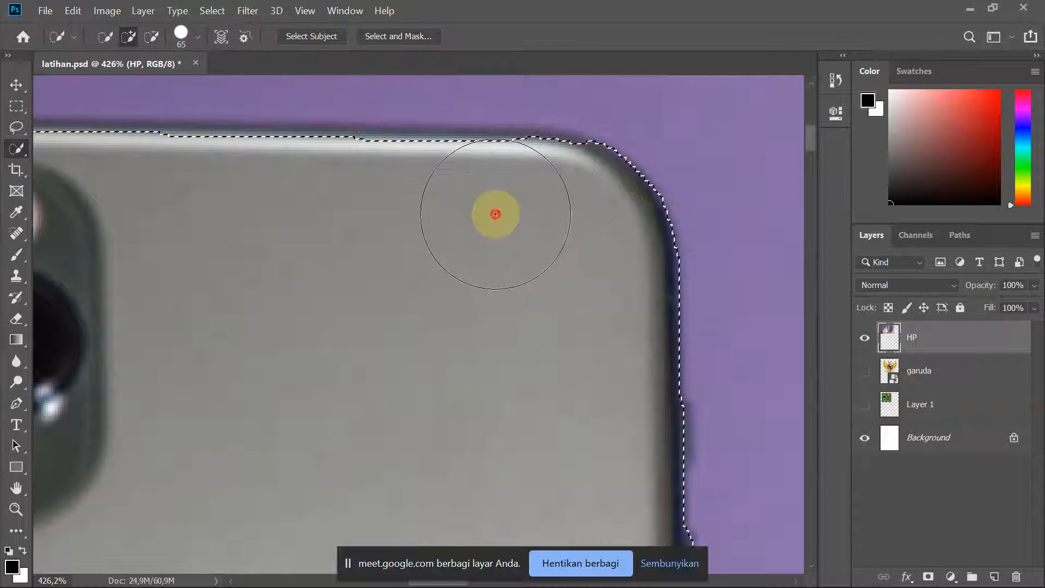
pyautogui.click(467, 212)
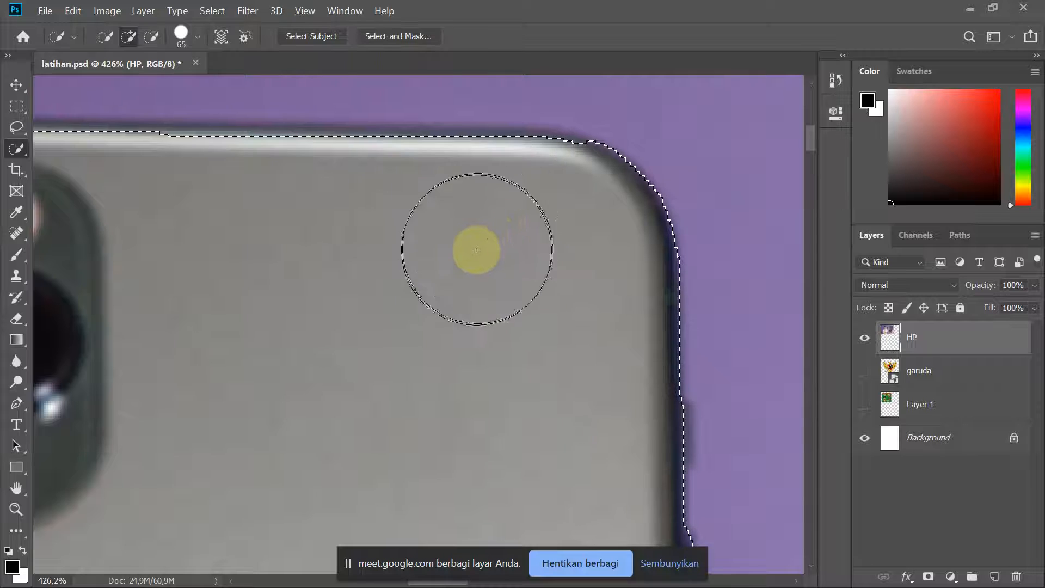
# - Extend the selection along the left phone's top edge between the camera flash and the right corner
pyautogui.scroll(-2, 475, 250)
pyautogui.scroll(3, 288, 210)
pyautogui.click(235, 215)
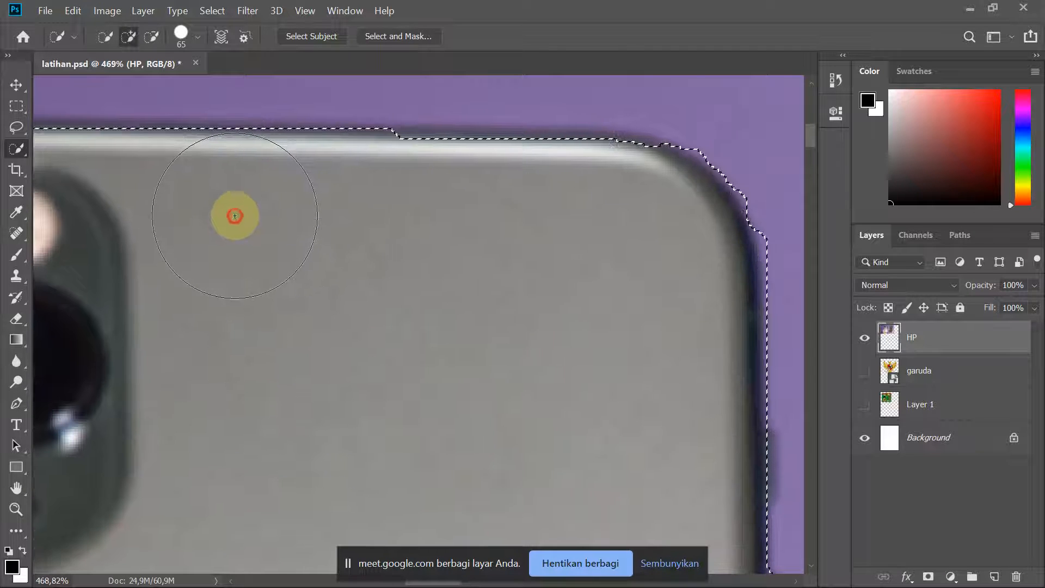
pyautogui.click(393, 233)
pyautogui.scroll(-3, 437, 309)
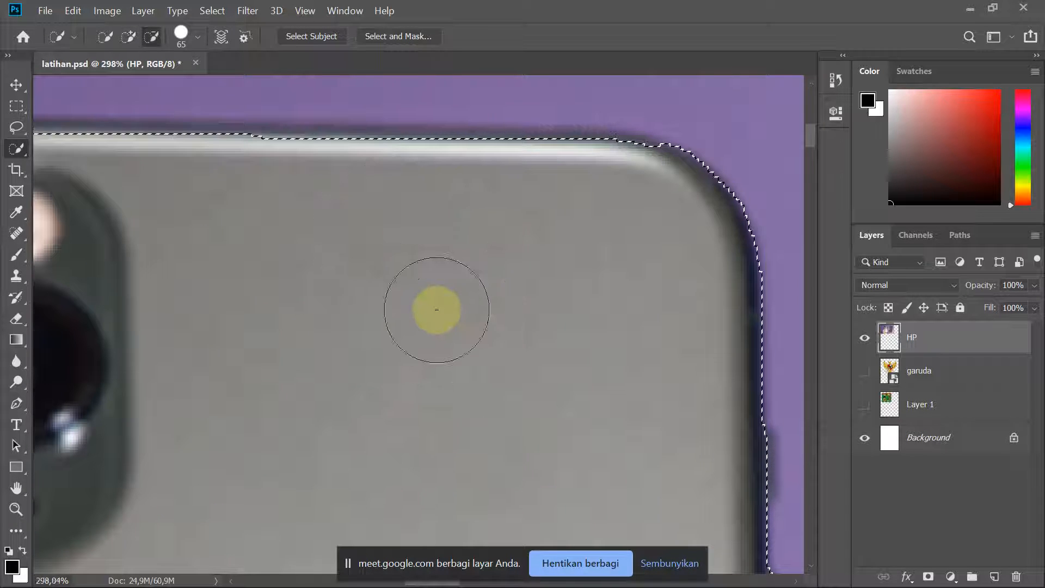
# - Examine the selection outline around the whole left phone and the hand holding it
pyautogui.scroll(-3, 437, 310)
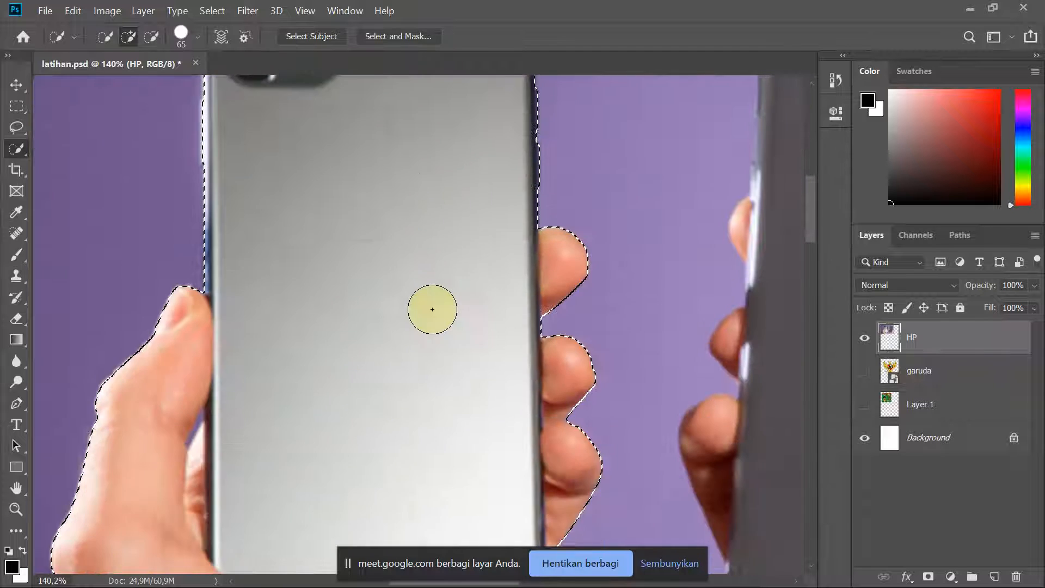
pyautogui.scroll(-2, 432, 309)
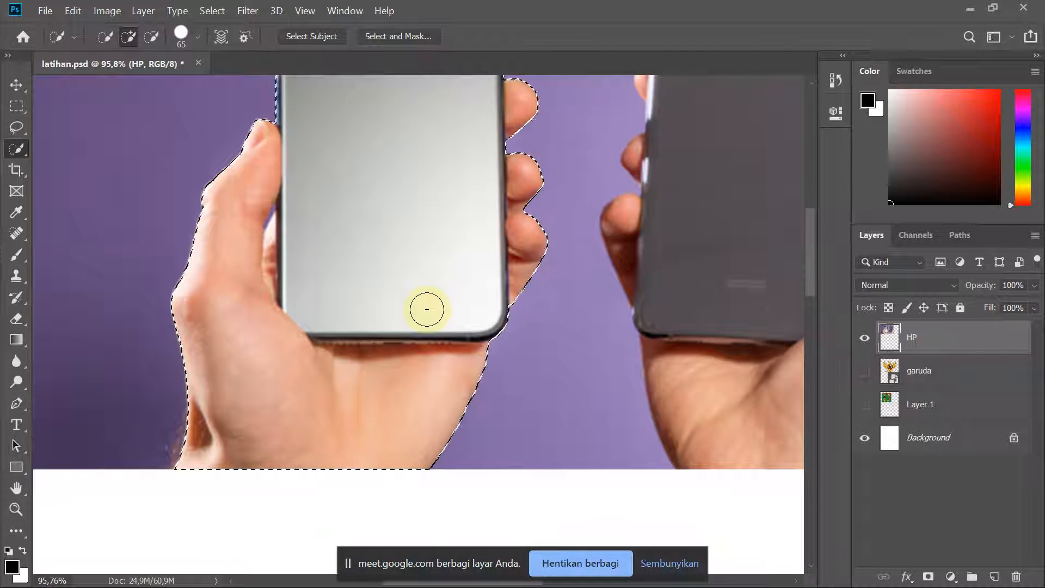
pyautogui.scroll(3, 424, 307)
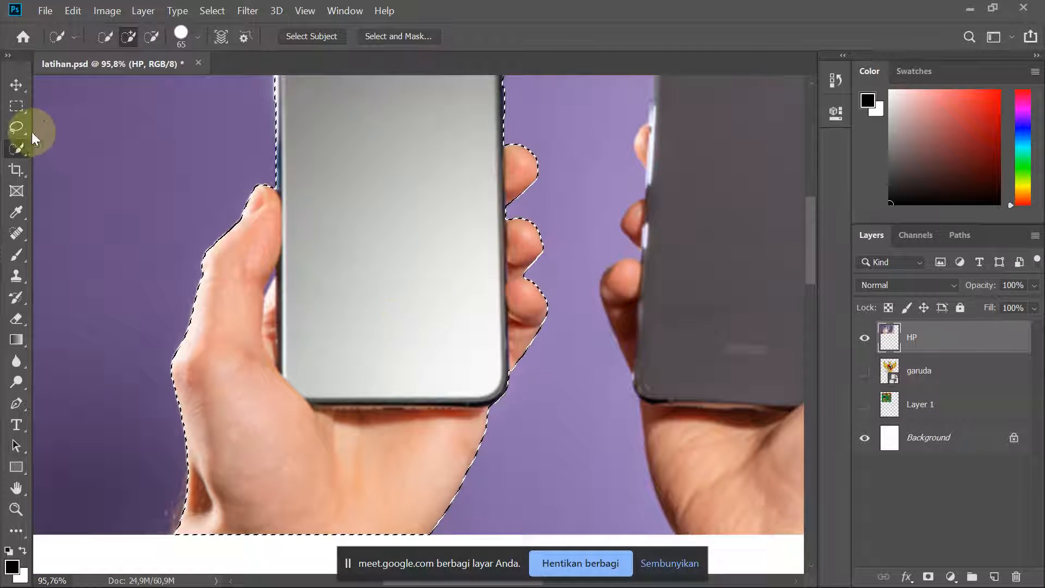
pyautogui.scroll(5, 315, 259)
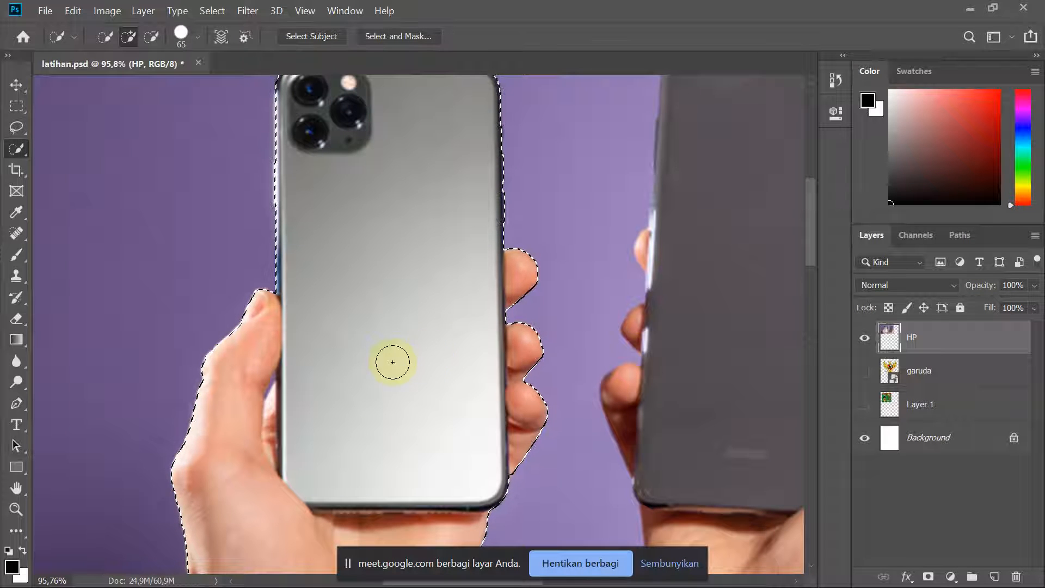
pyautogui.scroll(-2, 374, 384)
pyautogui.scroll(-3, 371, 383)
pyautogui.scroll(2, 372, 381)
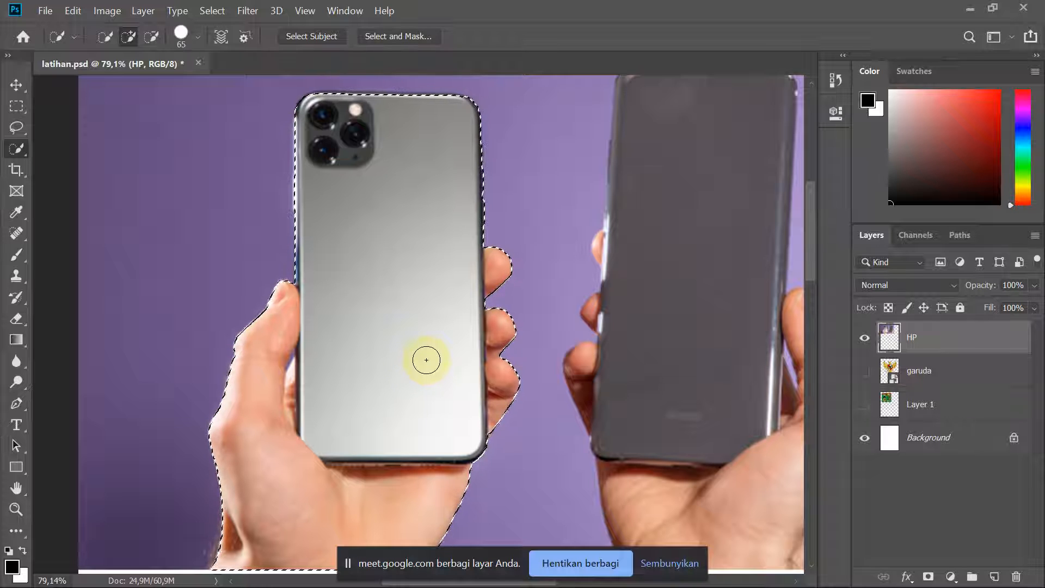
pyautogui.scroll(-2, 392, 357)
pyautogui.scroll(1, 457, 390)
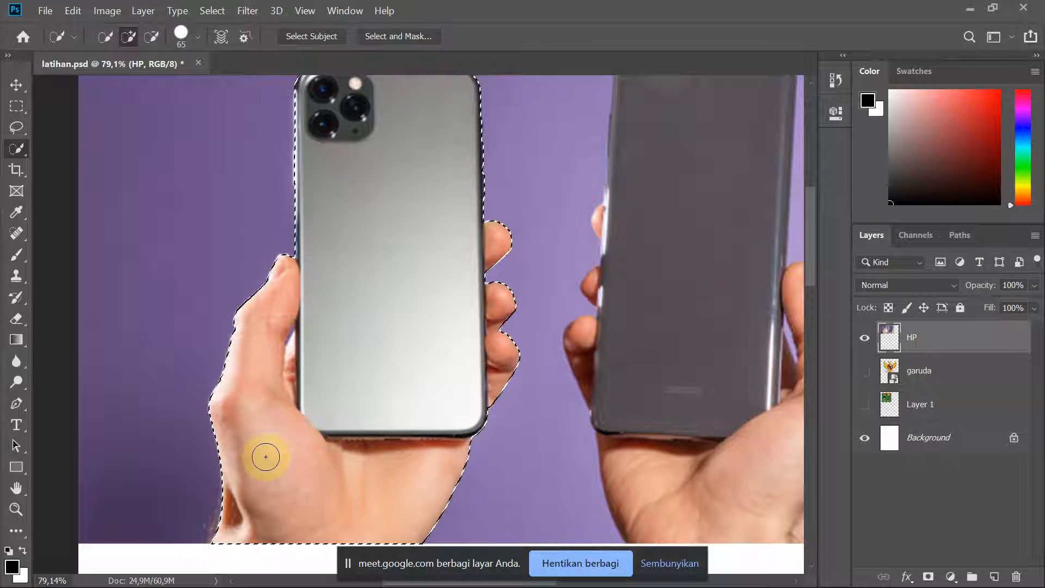
pyautogui.scroll(-2, 264, 460)
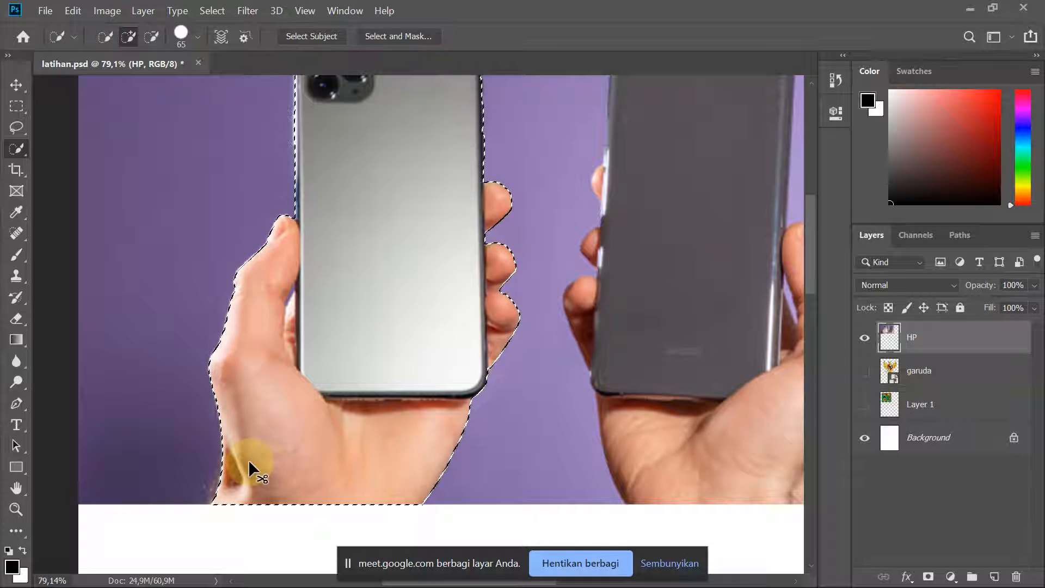
# - Clear the selection and demonstrate New selection mode by selecting the hand and replacing that selection with the left phone's back
pyautogui.hotkey('ctrl', 'd')
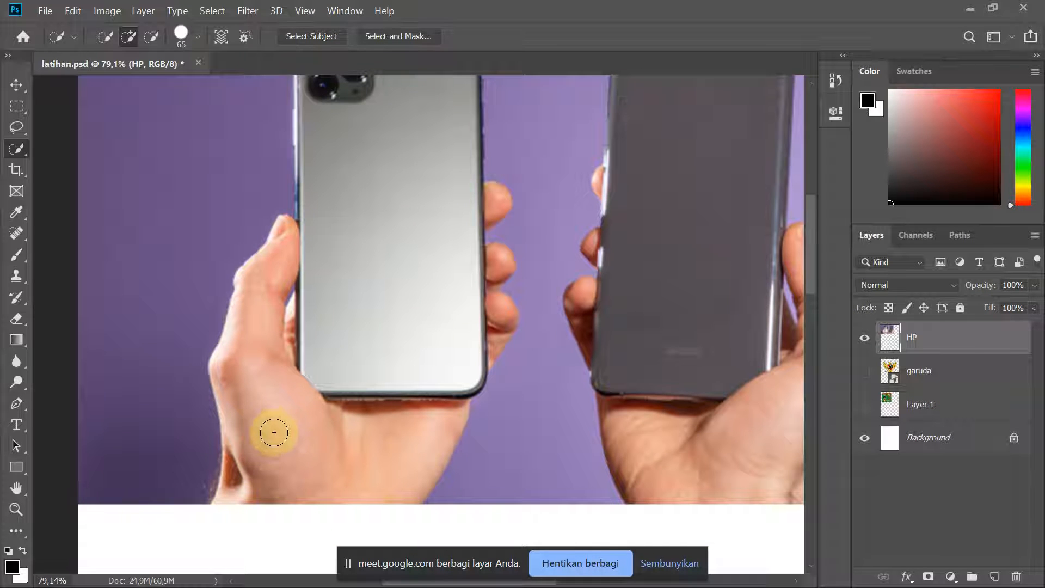
pyautogui.moveTo(272, 430); pyautogui.dragTo(289, 299)
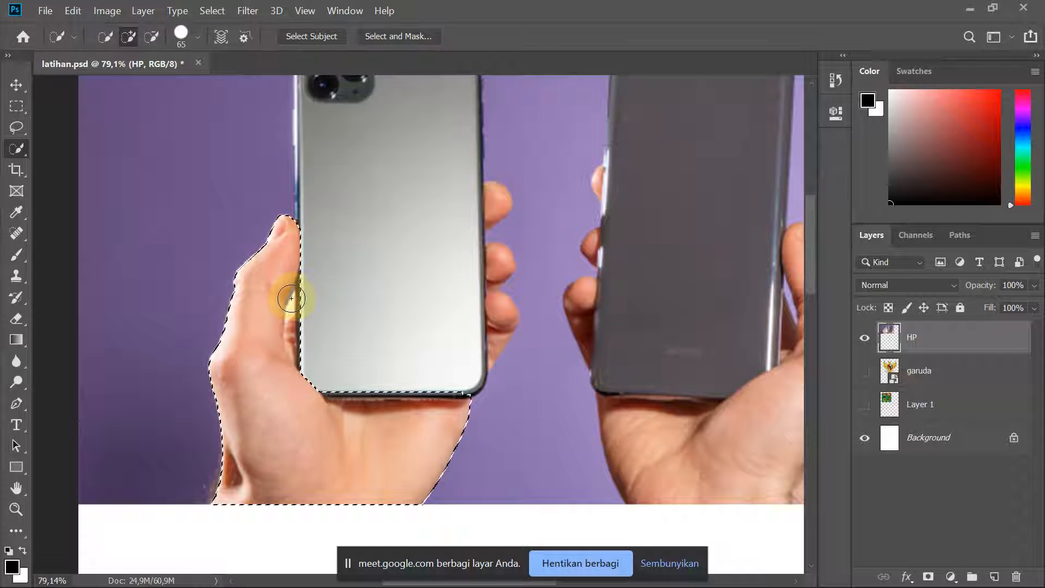
pyautogui.scroll(3, 299, 303)
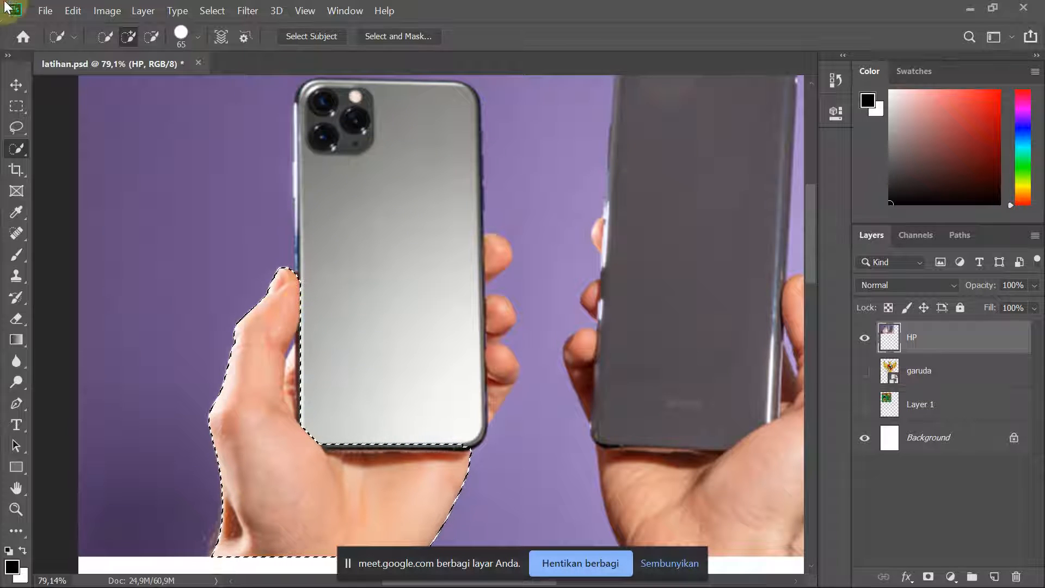
pyautogui.click(105, 37)
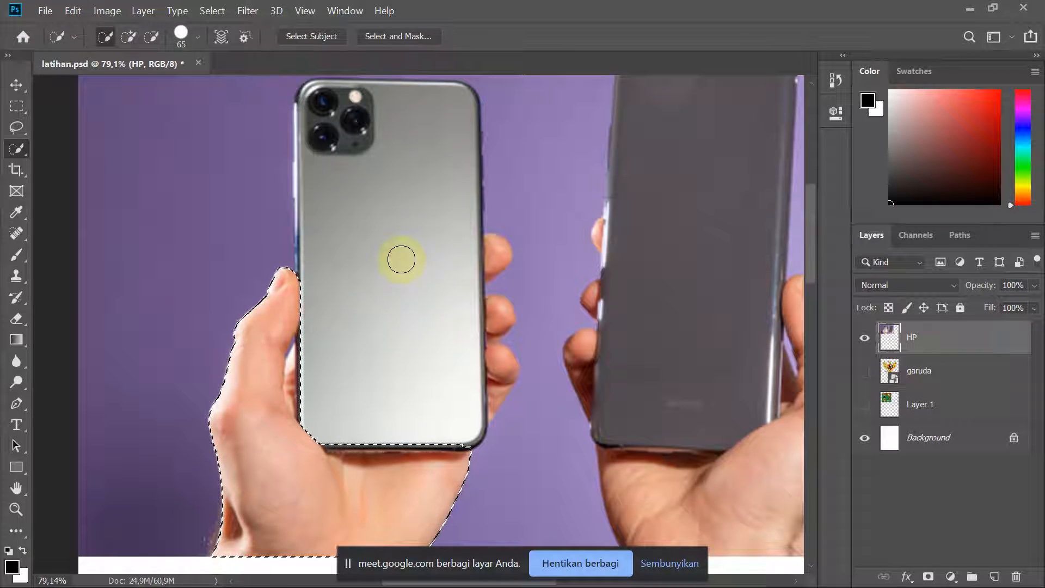
pyautogui.click(380, 245)
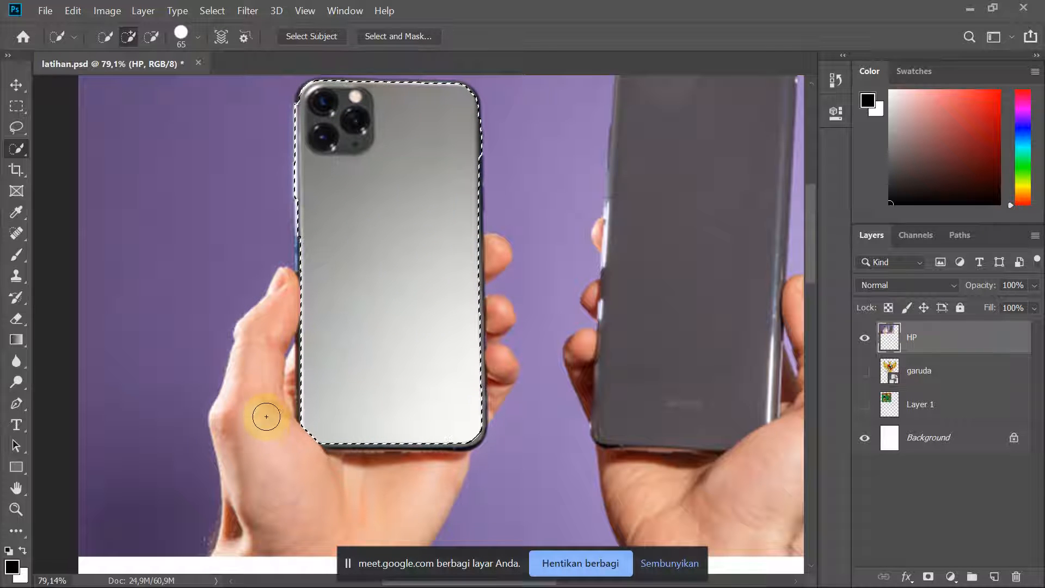
# - Start a new selection of the hand holding the left phone, replacing the selection of the phone's back
pyautogui.scroll(-1, 283, 457)
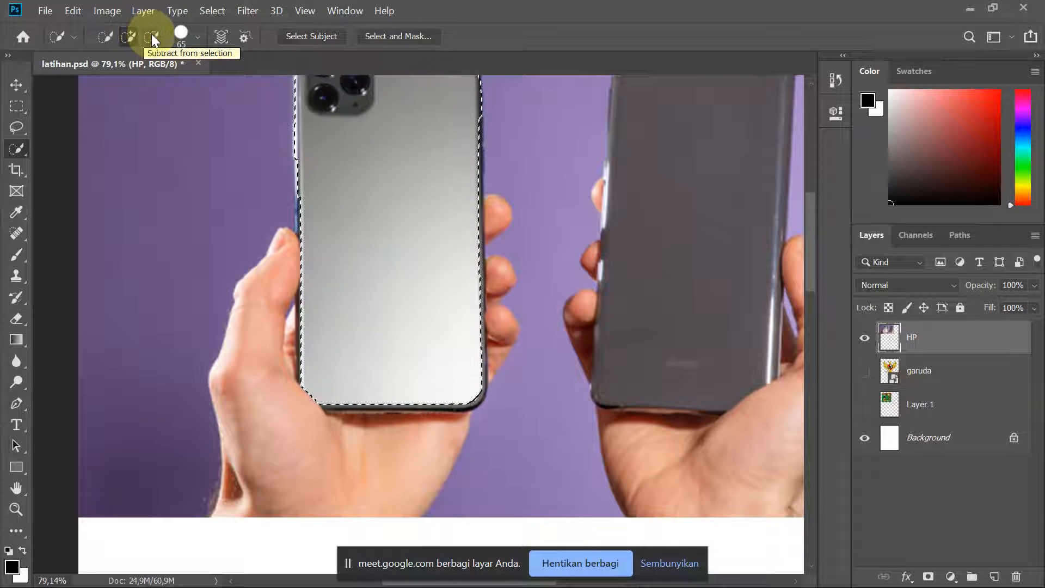
pyautogui.scroll(-1, 297, 227)
pyautogui.click(105, 37)
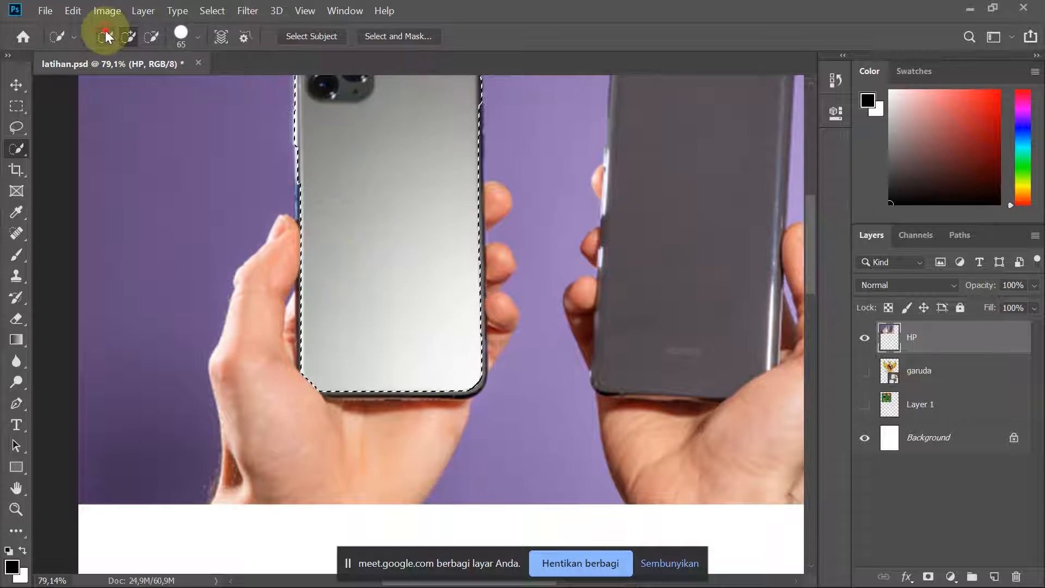
pyautogui.scroll(2, 284, 357)
pyautogui.scroll(-2, 283, 359)
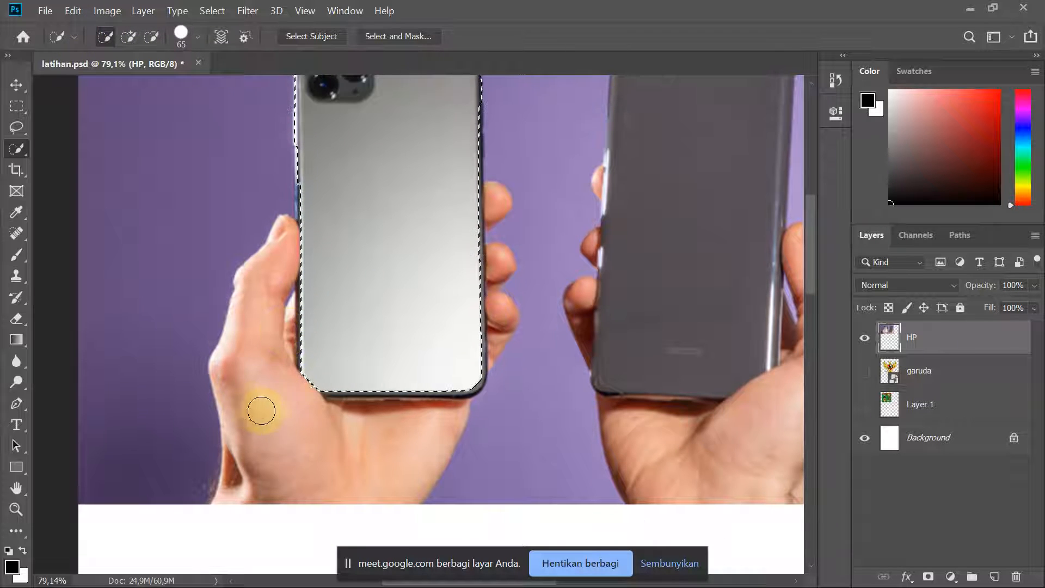
pyautogui.moveTo(270, 412); pyautogui.dragTo(256, 374)
# - Add the left phone's back to the hand selection, and deselect everything
pyautogui.scroll(6, 257, 374)
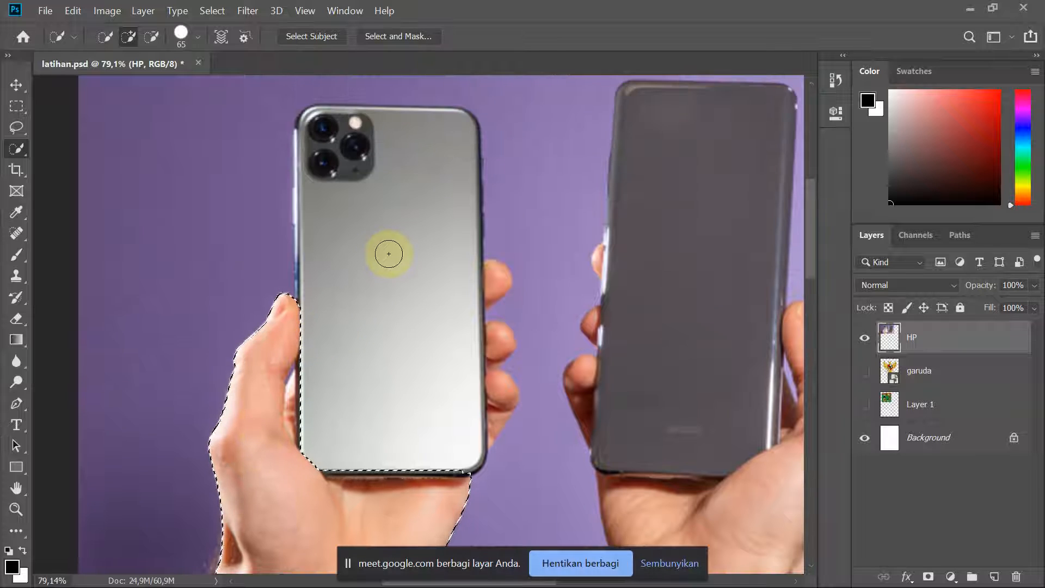
pyautogui.moveTo(387, 249)
pyautogui.mouseDown()
pyautogui.moveTo(363, 277)
pyautogui.moveTo(350, 243)
pyautogui.mouseUp()
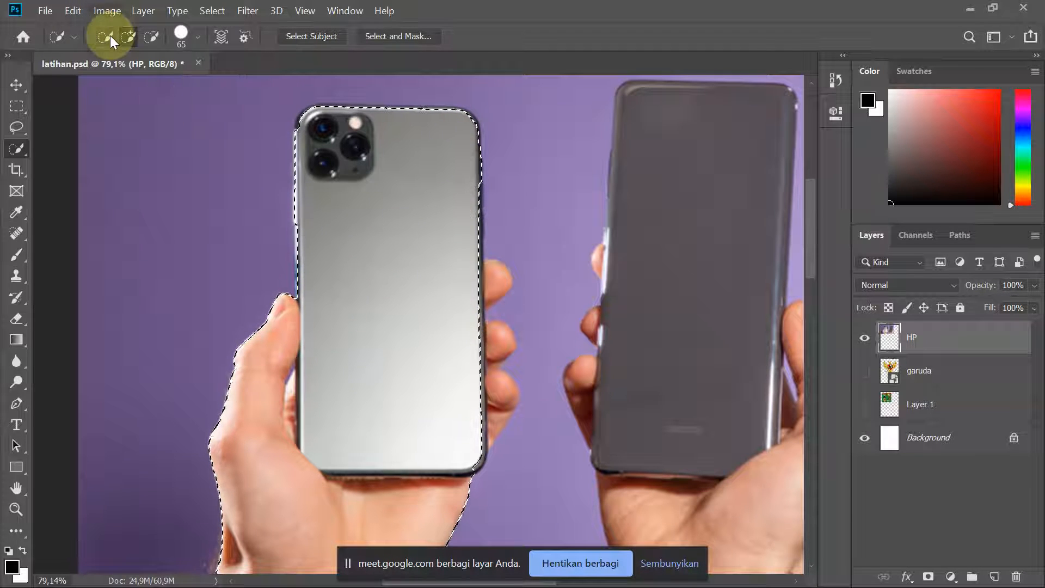
pyautogui.hotkey('ctrl', 'd')
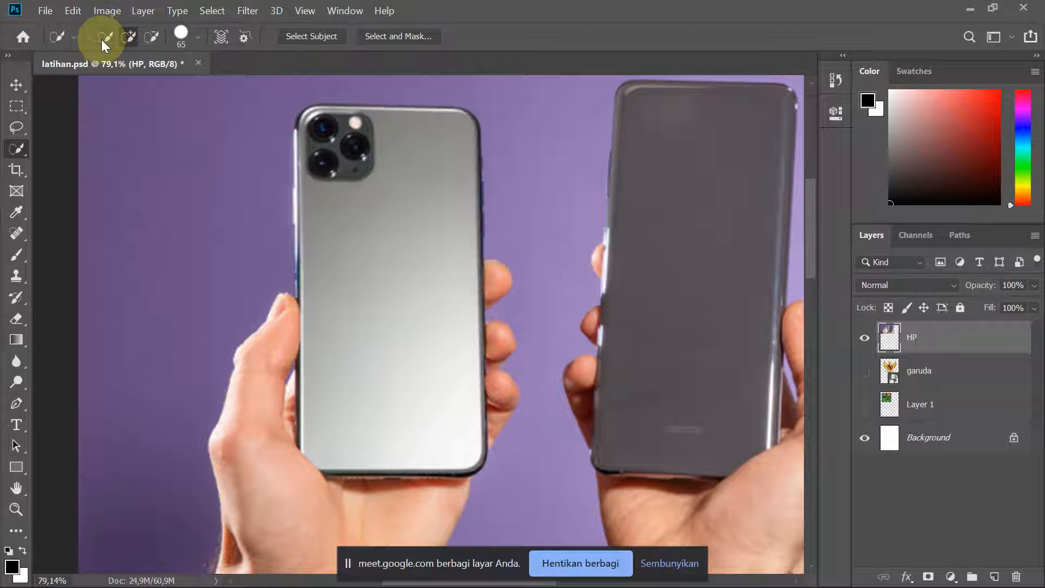
# - Select the hand holding the left phone, and replace that selection with the phone's back in New selection mode
pyautogui.click(101, 39)
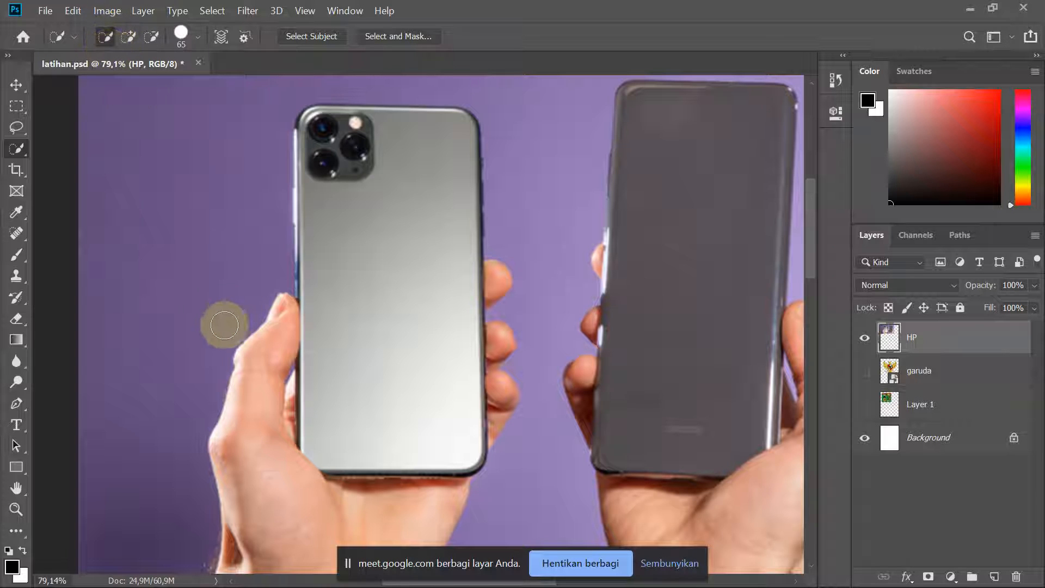
pyautogui.click(128, 37)
pyautogui.scroll(-2, 229, 354)
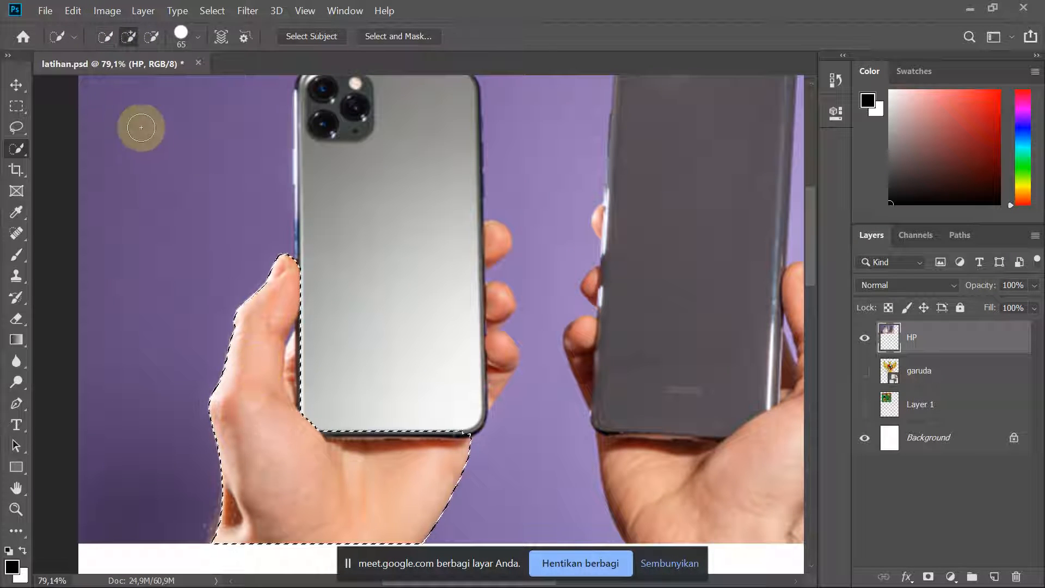
pyautogui.click(106, 33)
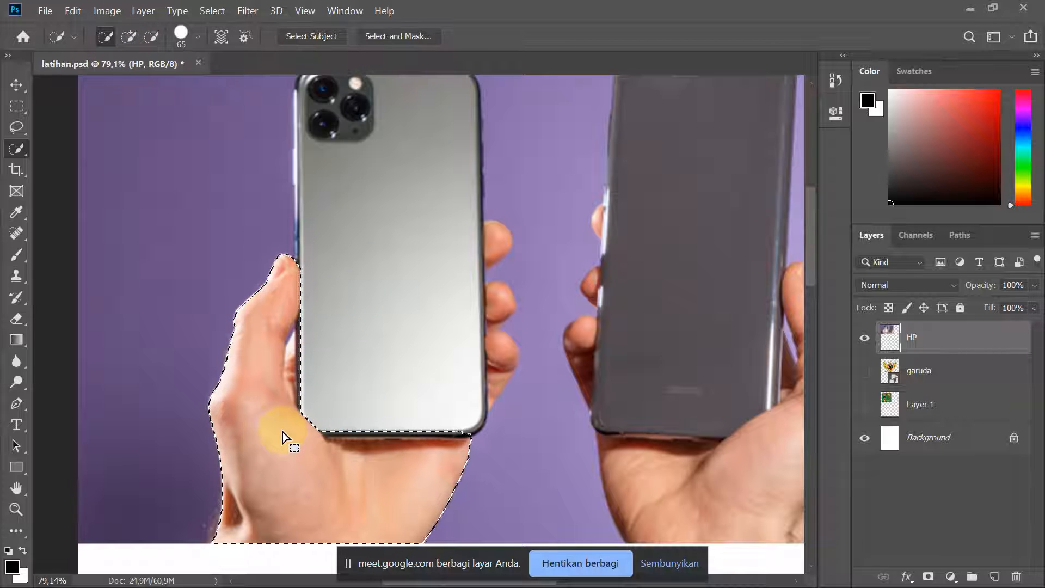
pyautogui.scroll(1, 303, 444)
pyautogui.scroll(-1, 359, 250)
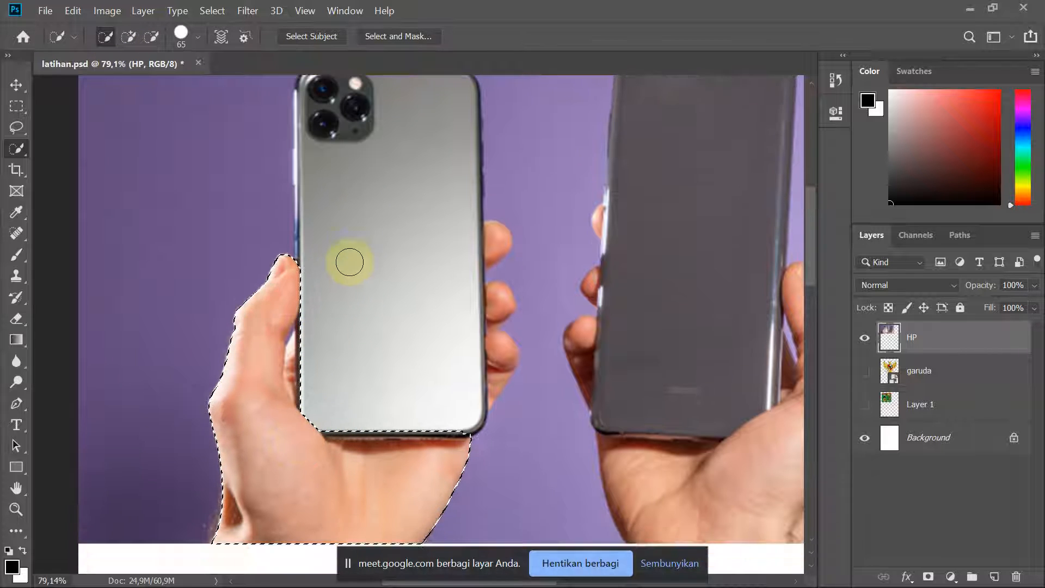
pyautogui.moveTo(381, 191)
pyautogui.mouseDown()
pyautogui.moveTo(341, 242)
pyautogui.moveTo(370, 169)
pyautogui.mouseUp()
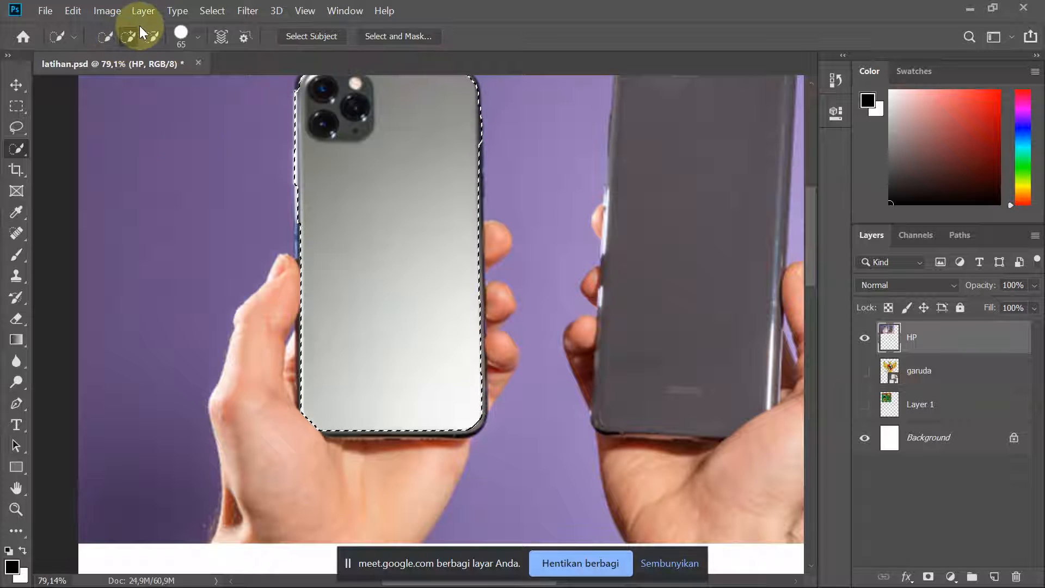
# - Add the hand below and beside the left phone to the phone selection
pyautogui.scroll(3, 335, 271)
pyautogui.scroll(-4, 343, 240)
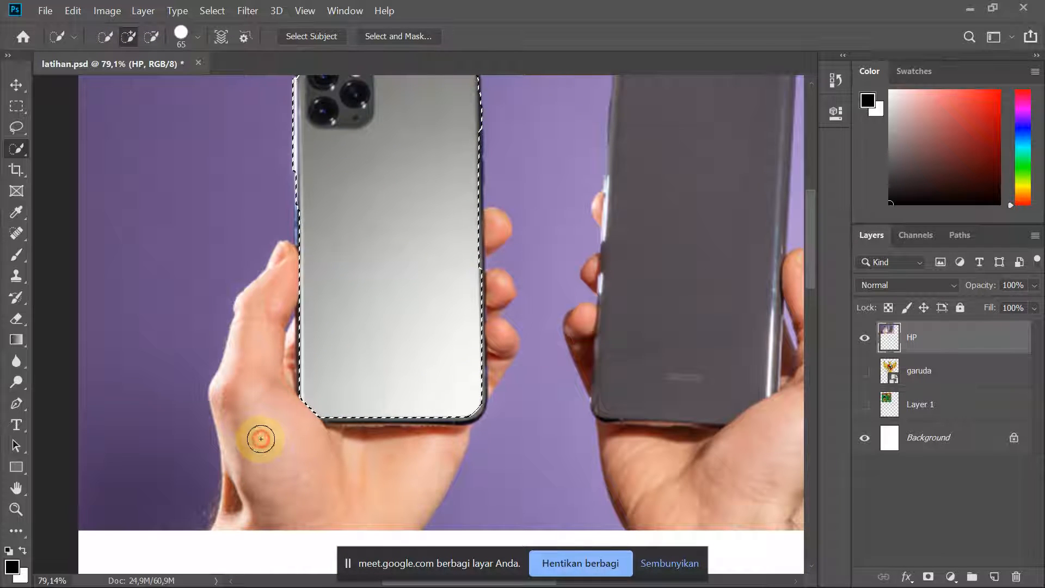
pyautogui.moveTo(261, 436)
pyautogui.mouseDown()
pyautogui.moveTo(255, 460)
pyautogui.moveTo(284, 373)
pyautogui.mouseUp()
pyautogui.scroll(2, 283, 340)
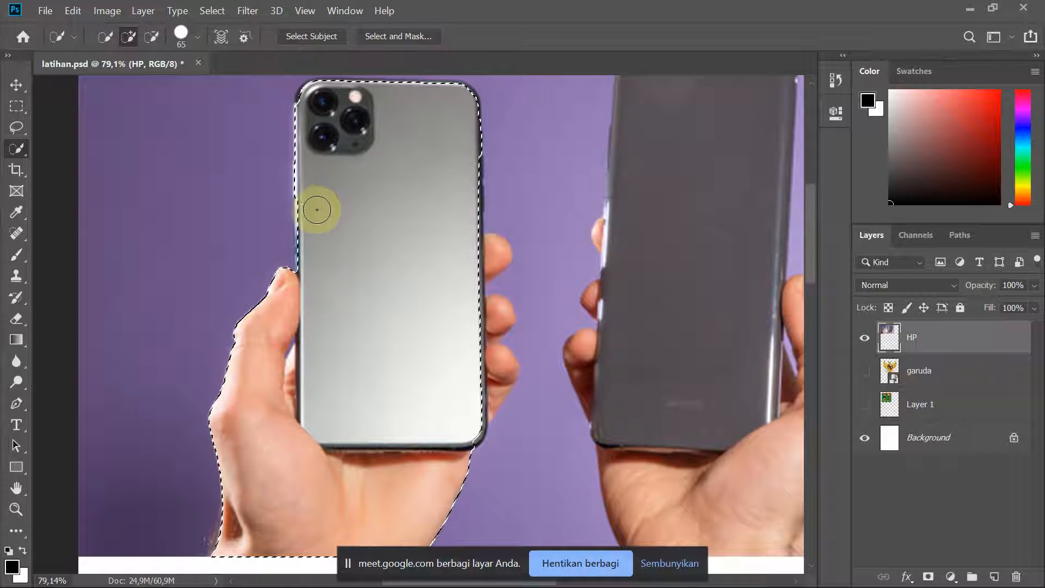
# - Add a patch of purple background beside the left phone's camera to the selection, and subtract it again
pyautogui.scroll(2, 291, 132)
pyautogui.scroll(4, 311, 294)
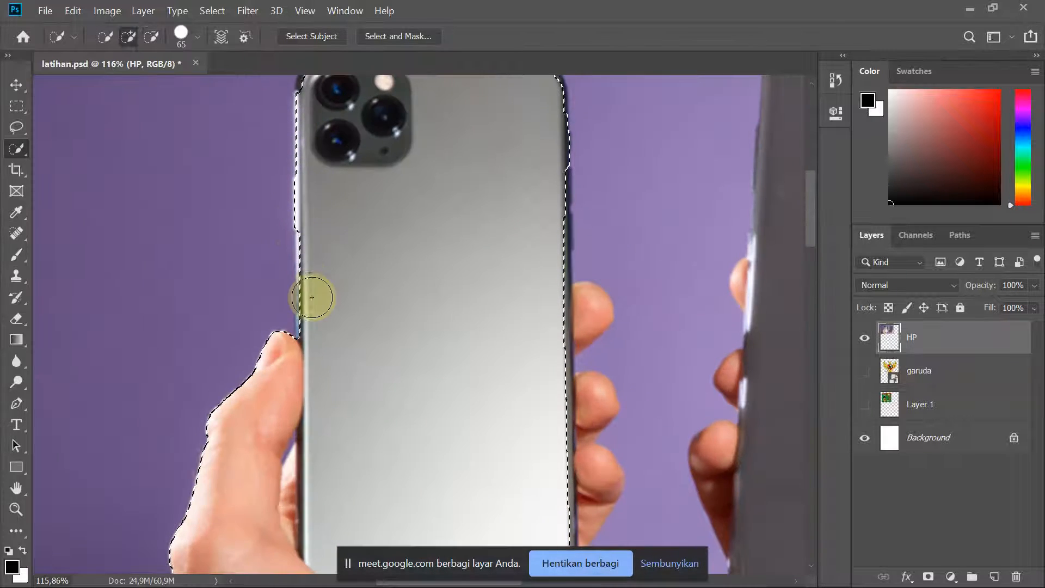
pyautogui.moveTo(334, 260)
pyautogui.mouseDown()
pyautogui.moveTo(338, 240)
pyautogui.moveTo(337, 392)
pyautogui.moveTo(338, 350)
pyautogui.moveTo(337, 360)
pyautogui.mouseUp()
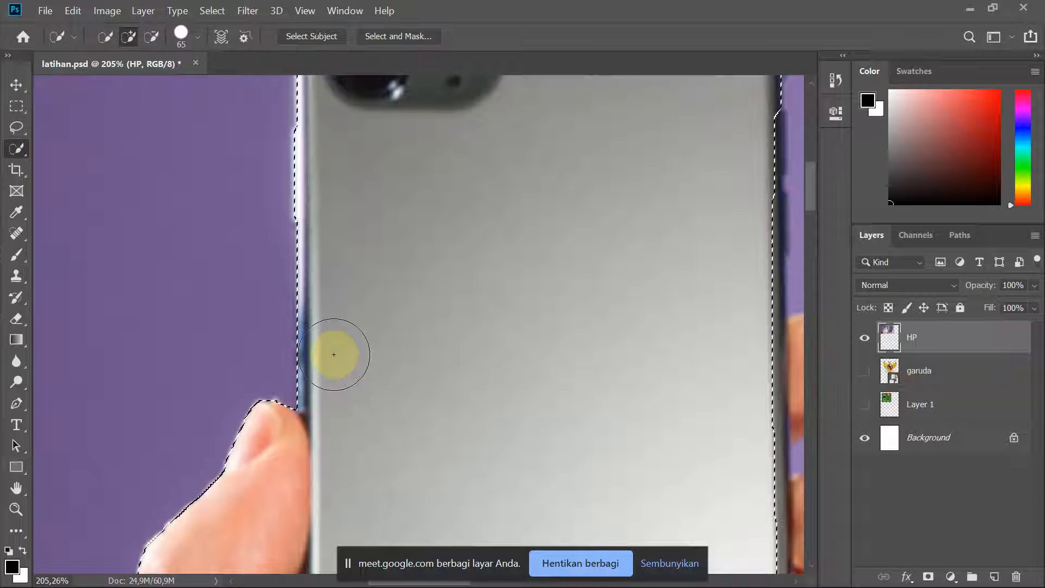
pyautogui.scroll(5, 336, 354)
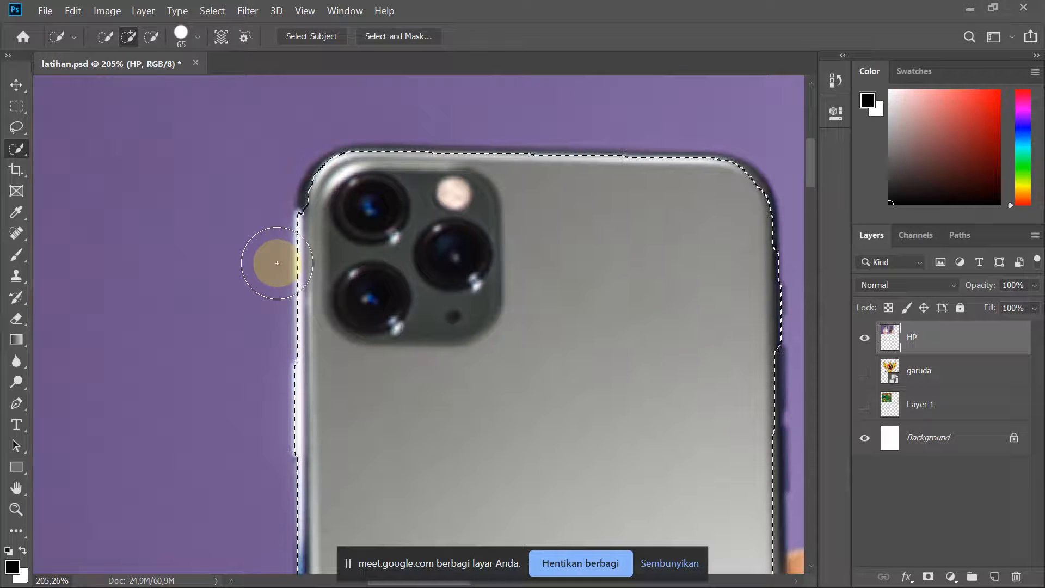
pyautogui.moveTo(277, 263); pyautogui.dragTo(422, 297)
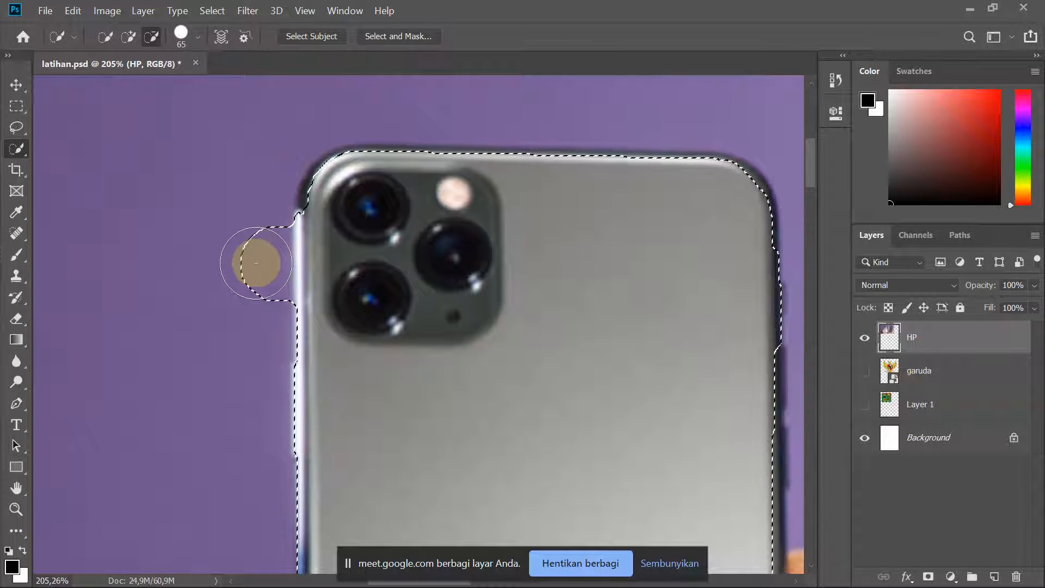
pyautogui.moveTo(237, 315)
pyautogui.mouseDown()
pyautogui.moveTo(223, 334)
pyautogui.moveTo(262, 237)
pyautogui.mouseUp()
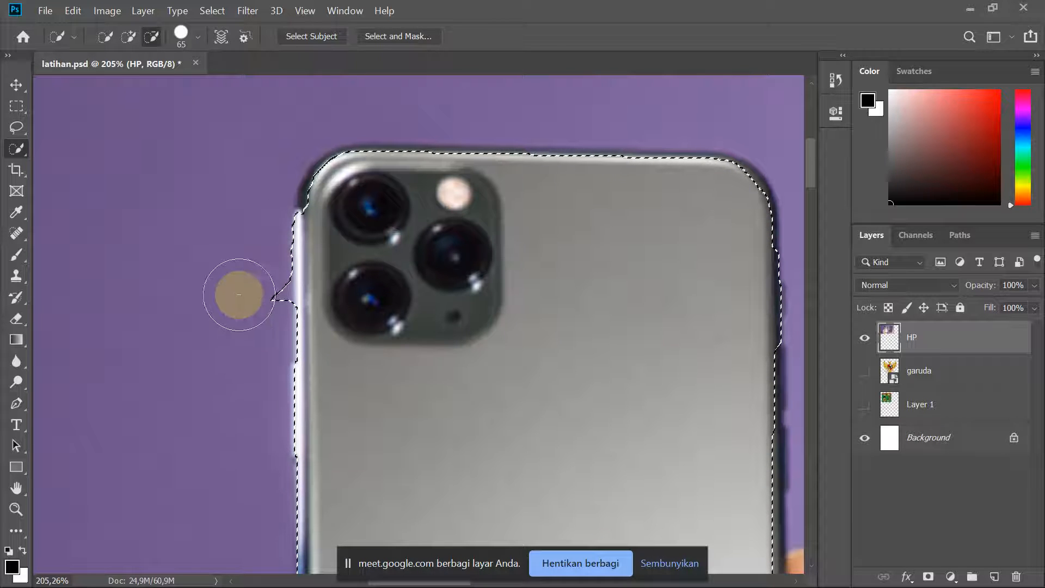
pyautogui.scroll(2, 257, 289)
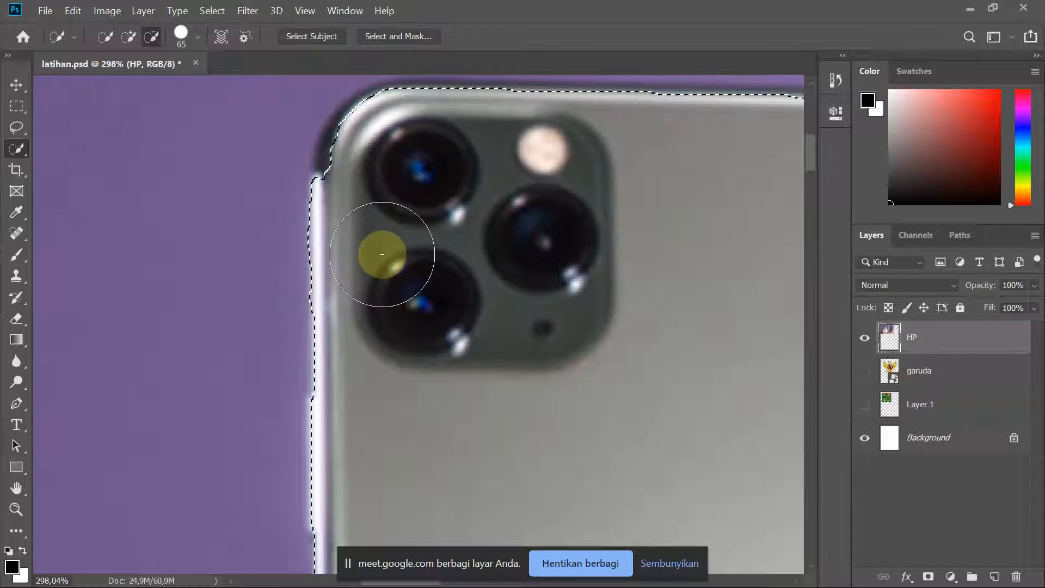
# - In Add to selection mode, extend the selection over the dark upper-left corner of the left phone
pyautogui.click(128, 37)
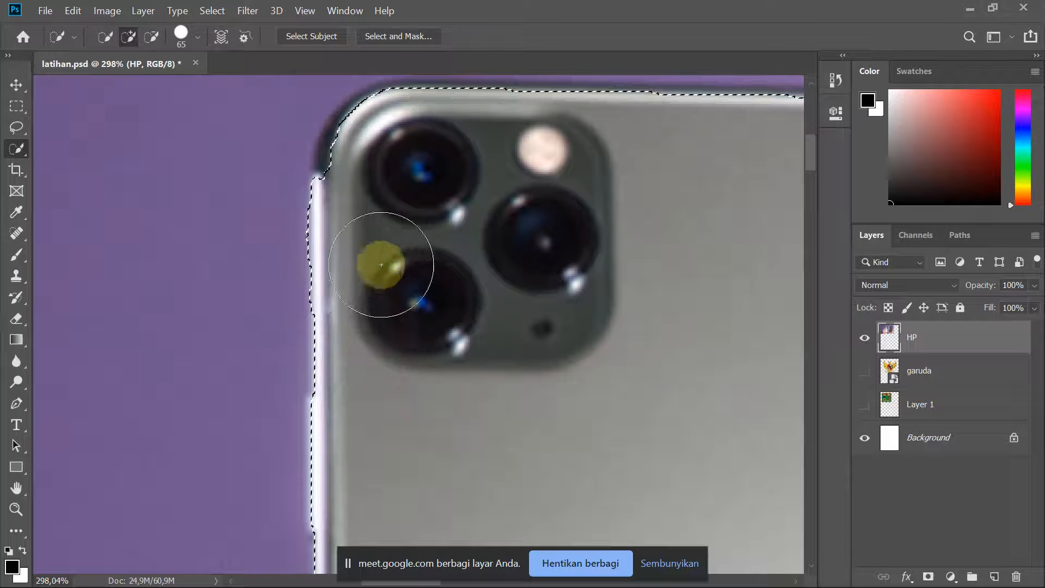
pyautogui.click(373, 165)
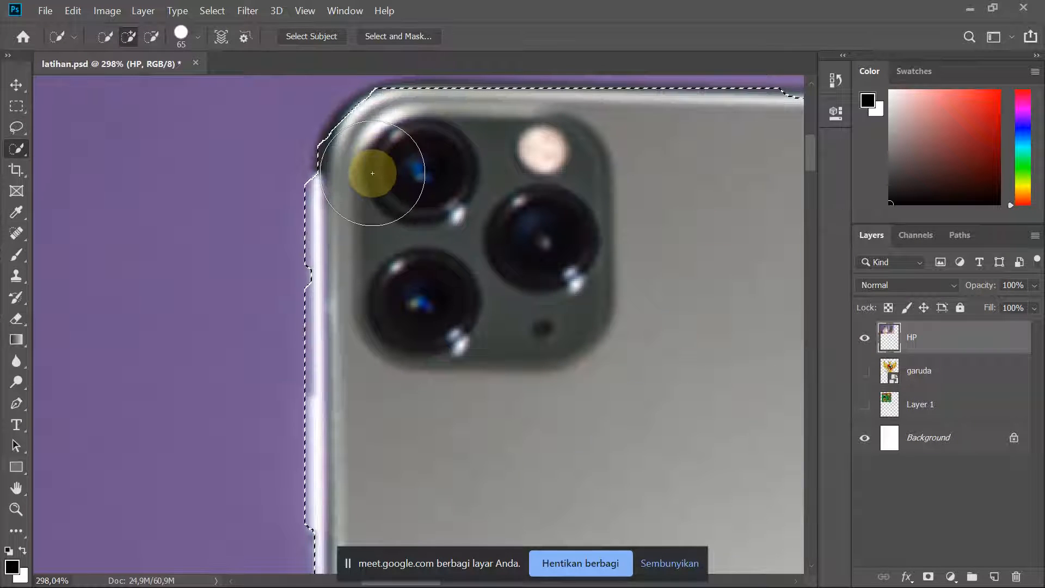
pyautogui.click(367, 163)
pyautogui.click(376, 153)
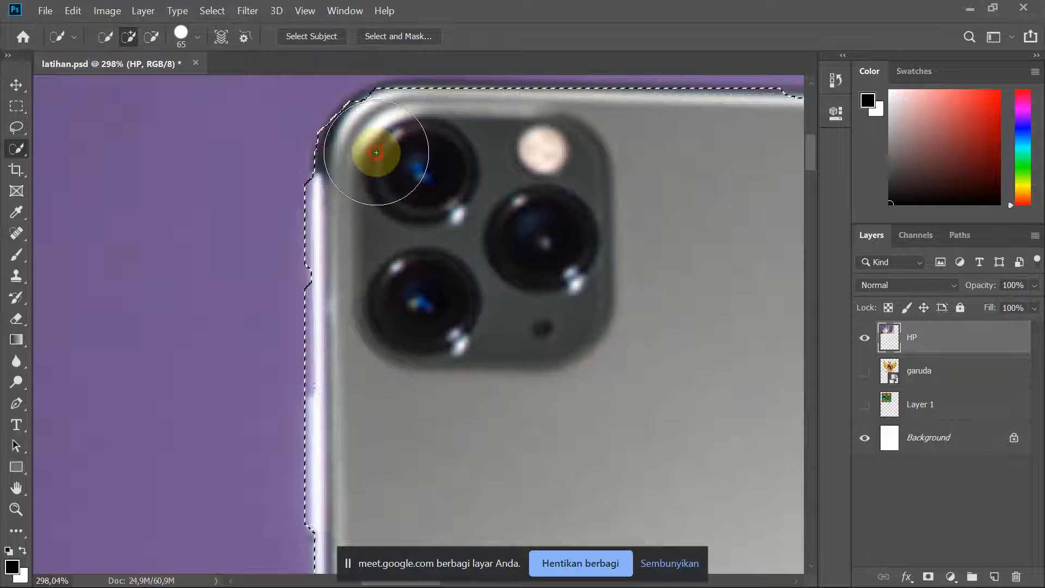
pyautogui.scroll(-2, 381, 150)
pyautogui.scroll(1, 393, 146)
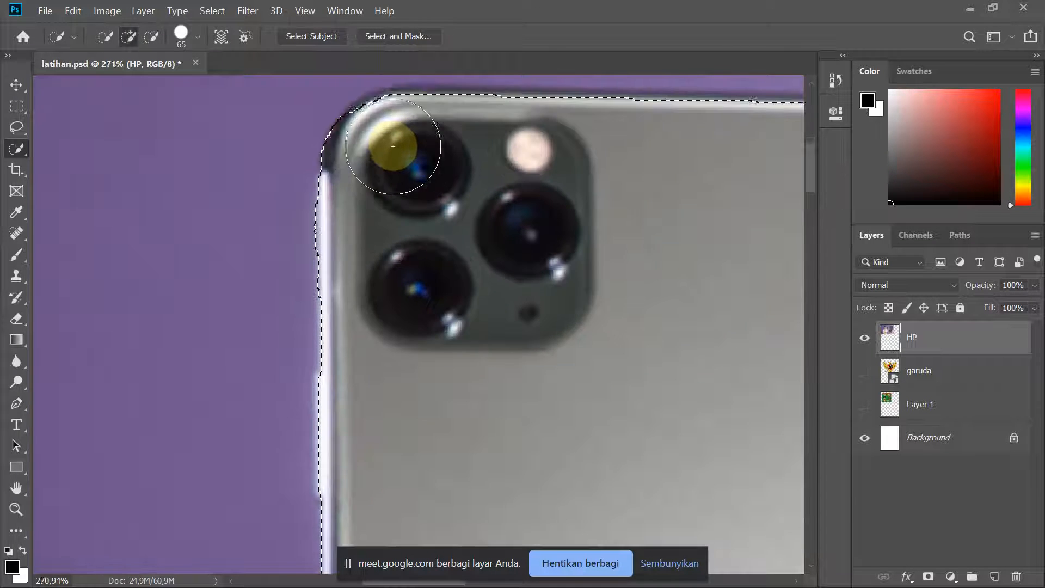
pyautogui.scroll(3, 393, 146)
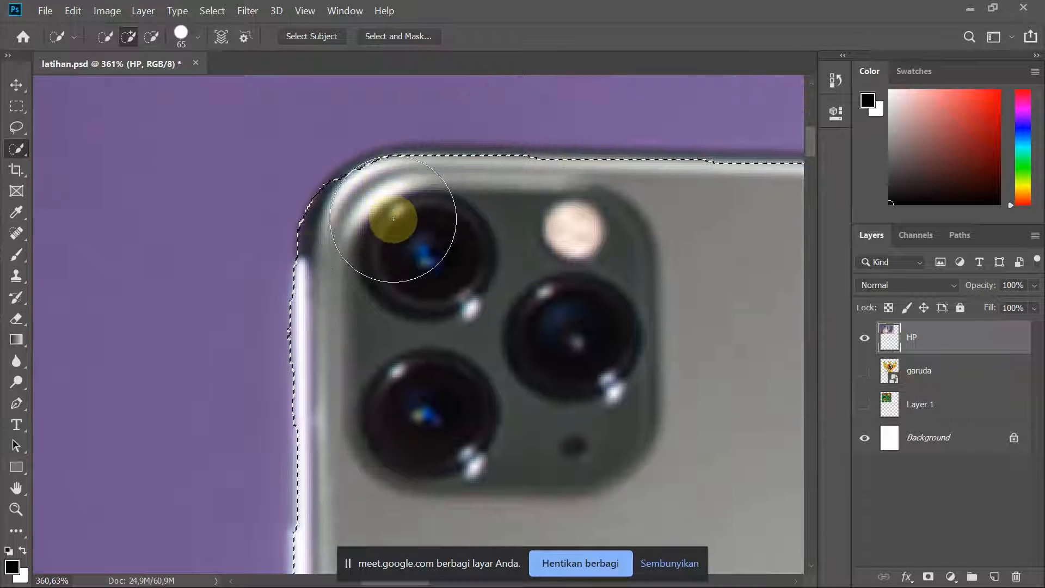
pyautogui.click(392, 221)
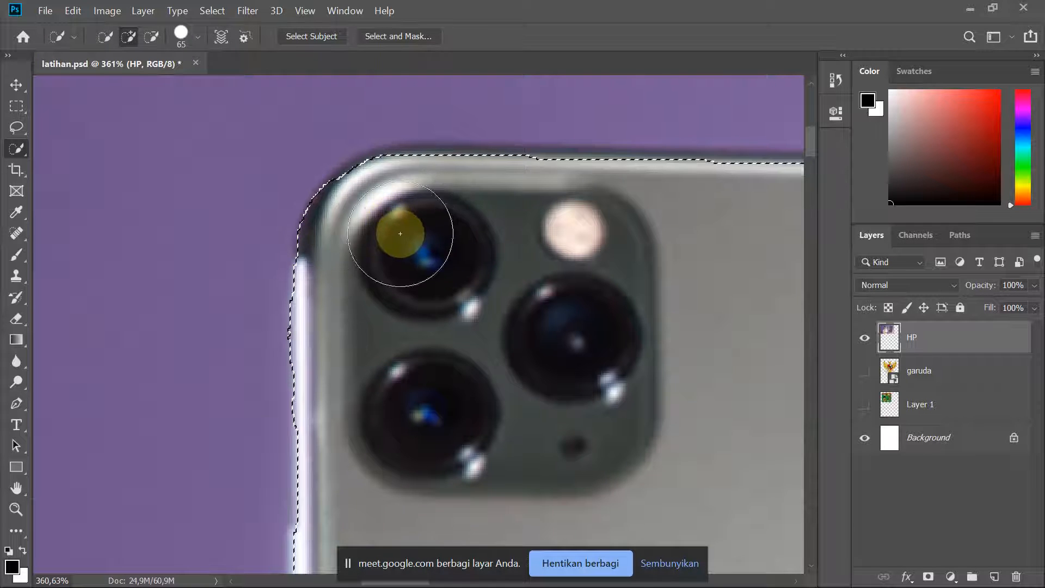
# - Extend the selection over the left phone's dark upper-right corner and the adjoining part of its top edge
pyautogui.scroll(-7, 400, 233)
pyautogui.moveTo(538, 247); pyautogui.dragTo(205, 138)
pyautogui.moveTo(413, 166); pyautogui.dragTo(366, 292)
pyautogui.scroll(7, 336, 259)
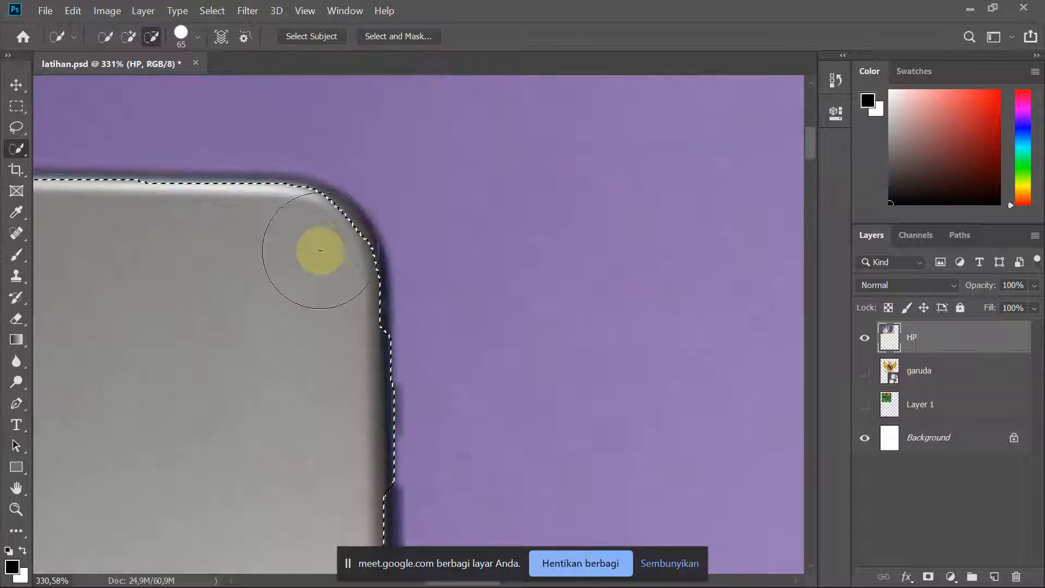
pyautogui.moveTo(310, 248)
pyautogui.mouseDown()
pyautogui.moveTo(289, 240)
pyautogui.moveTo(256, 246)
pyautogui.moveTo(233, 233)
pyautogui.mouseUp()
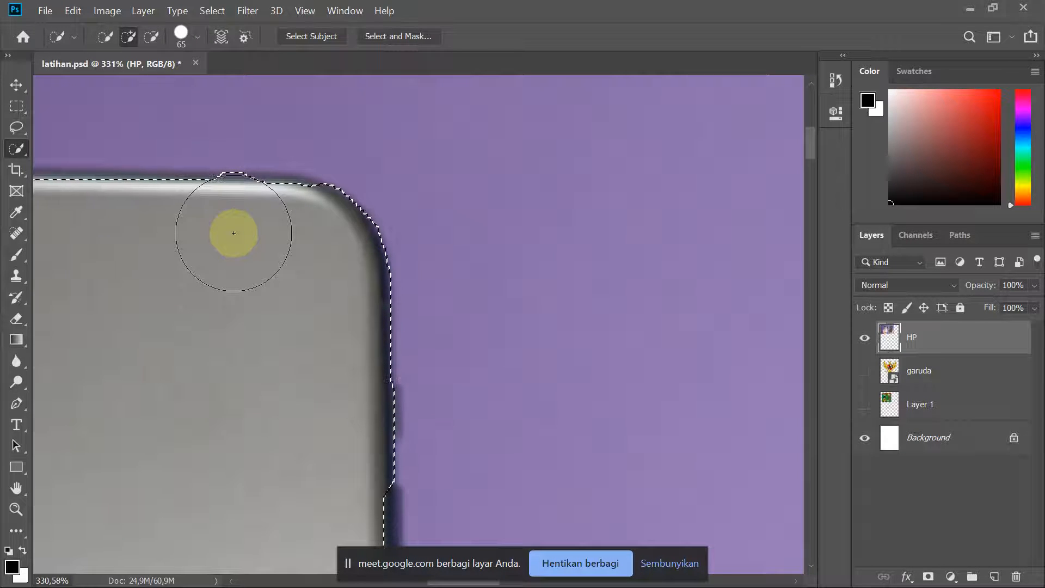
# - Subtract the small bulge above the left phone's top edge near the right corner from the selection
pyautogui.scroll(-5, 300, 322)
pyautogui.scroll(4, 241, 272)
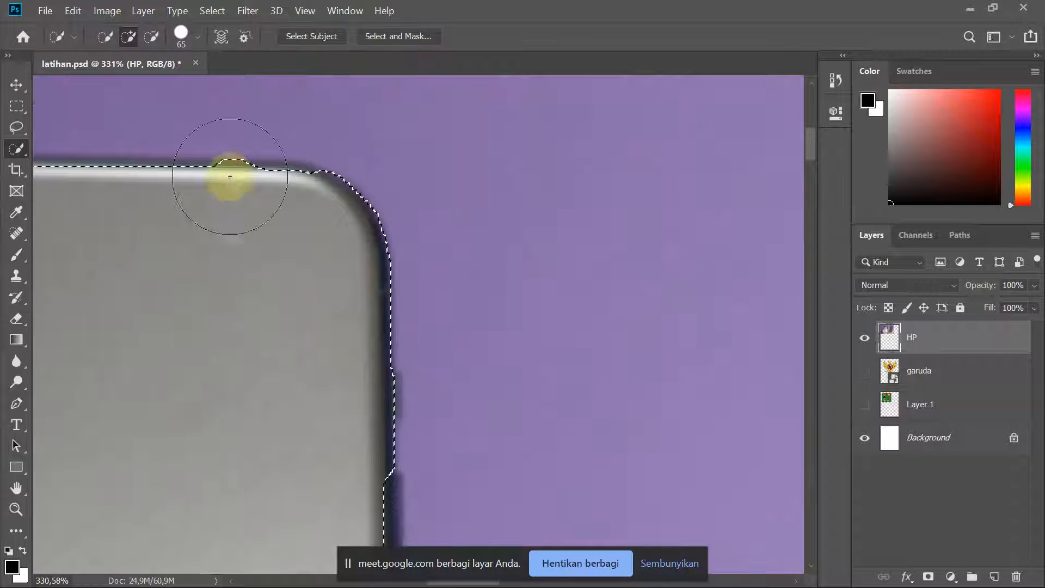
pyautogui.scroll(6, 226, 187)
pyautogui.press('alt')
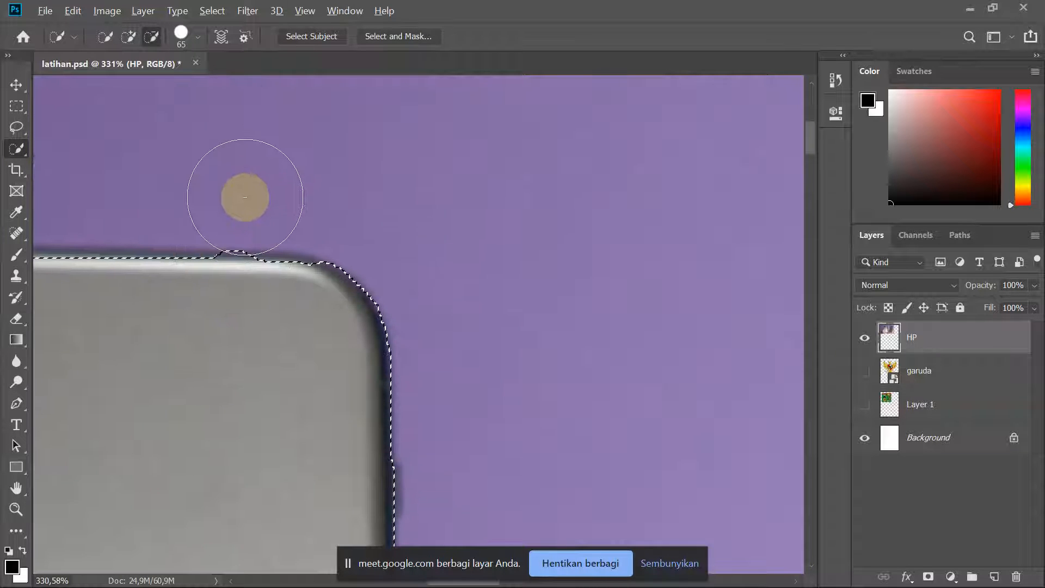
pyautogui.keyDown('alt'); pyautogui.click(241, 193); pyautogui.keyUp('alt')
pyautogui.keyDown('alt'); pyautogui.click(232, 197); pyautogui.keyUp('alt')
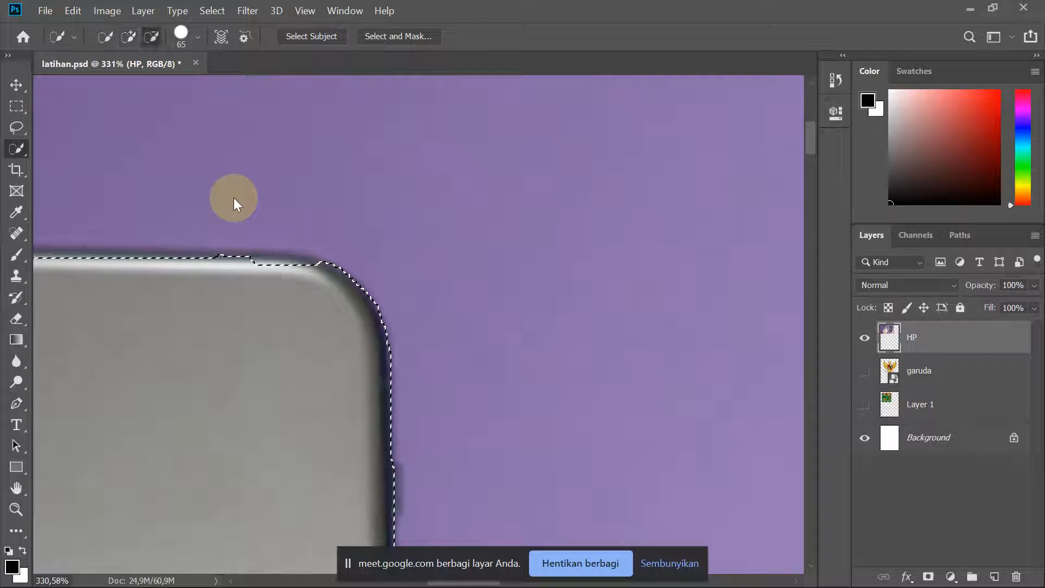
# - Extend the selection down the left phone's dark right edge and over the fingers beside it
pyautogui.scroll(-5, 264, 239)
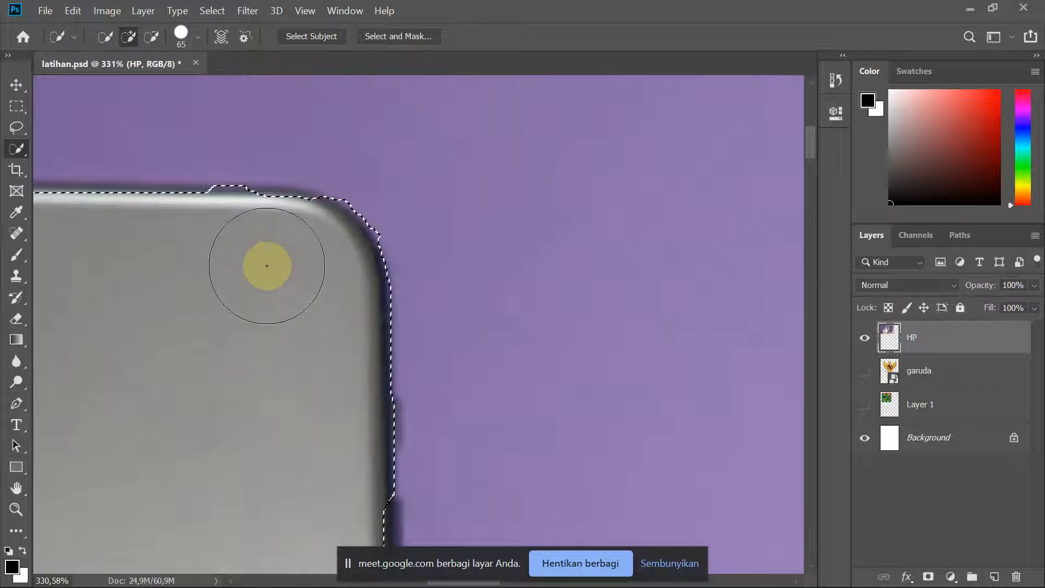
pyautogui.scroll(-6, 267, 265)
pyautogui.scroll(-3, 277, 283)
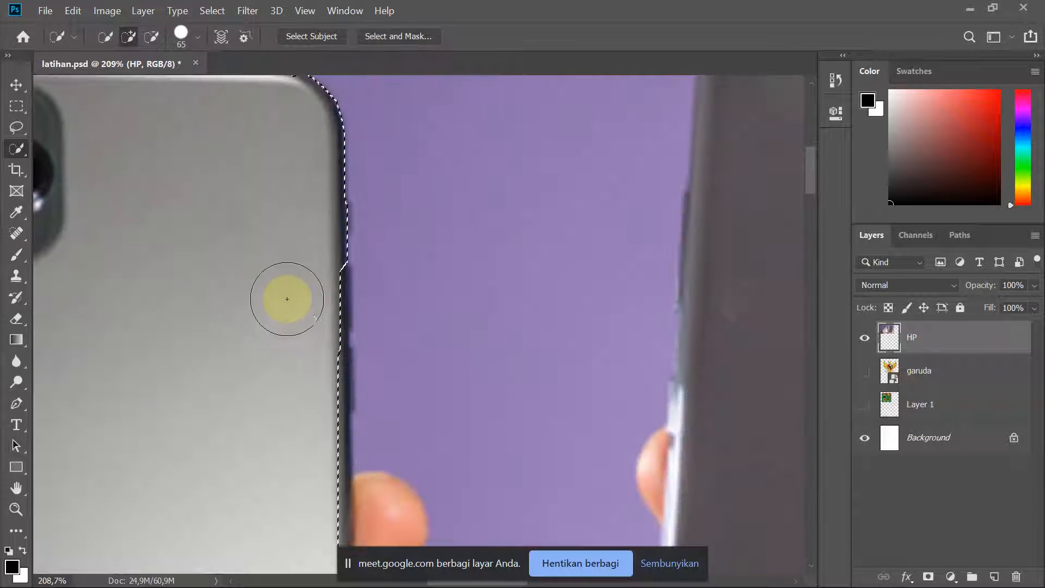
pyautogui.click(313, 301)
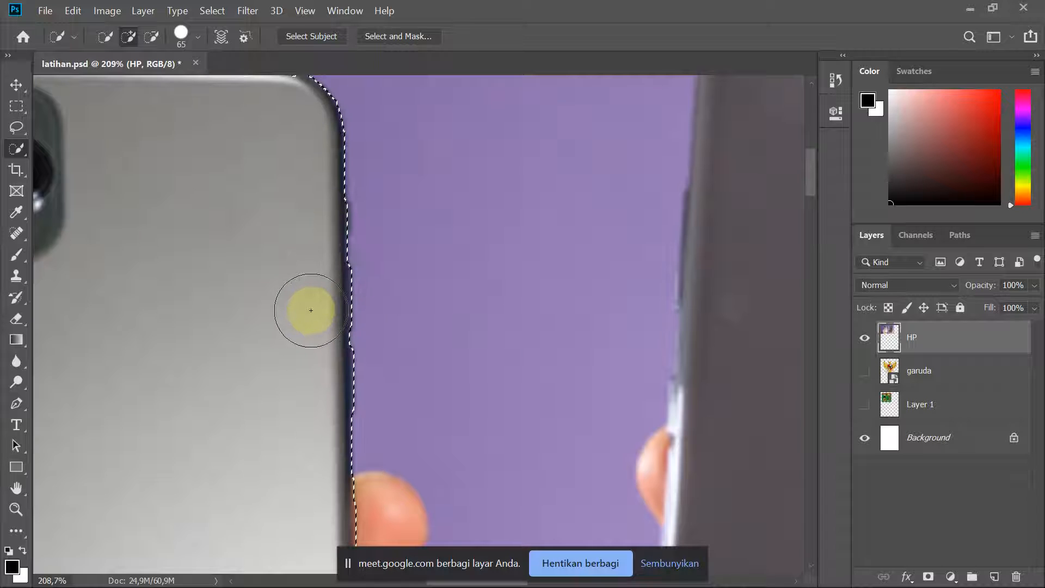
pyautogui.scroll(-5, 311, 310)
pyautogui.moveTo(311, 311)
pyautogui.mouseDown()
pyautogui.moveTo(357, 329)
pyautogui.moveTo(356, 389)
pyautogui.moveTo(370, 405)
pyautogui.moveTo(363, 387)
pyautogui.moveTo(339, 392)
pyautogui.mouseUp()
pyautogui.scroll(-3, 354, 328)
pyautogui.scroll(-3, 358, 386)
pyautogui.scroll(-2, 362, 387)
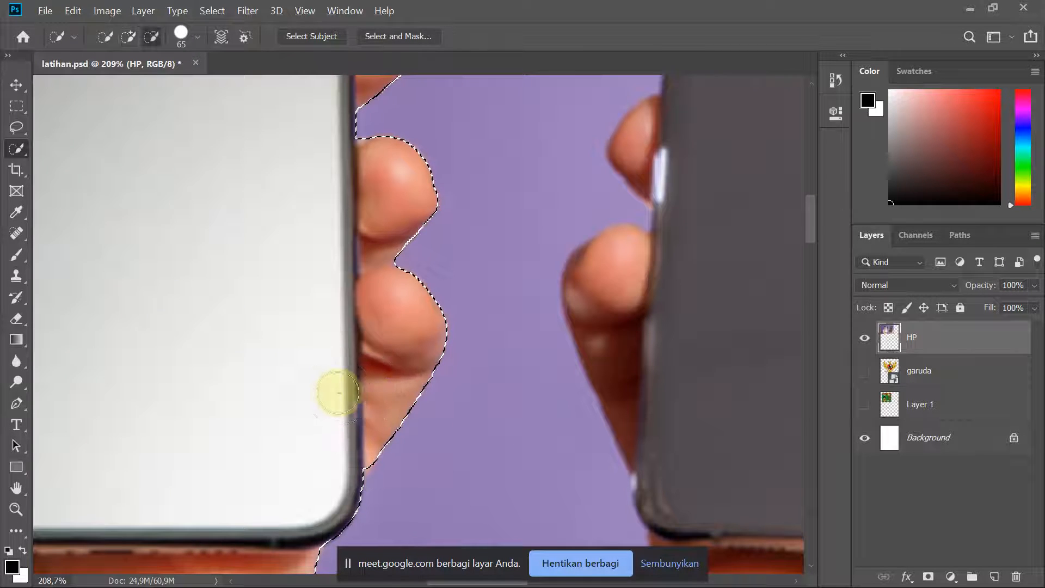
# - Clear the whole selection of the left phone and hand
pyautogui.scroll(-5, 338, 391)
pyautogui.hotkey('ctrl', 'd')
pyautogui.moveTo(219, 341); pyautogui.dragTo(280, 360)
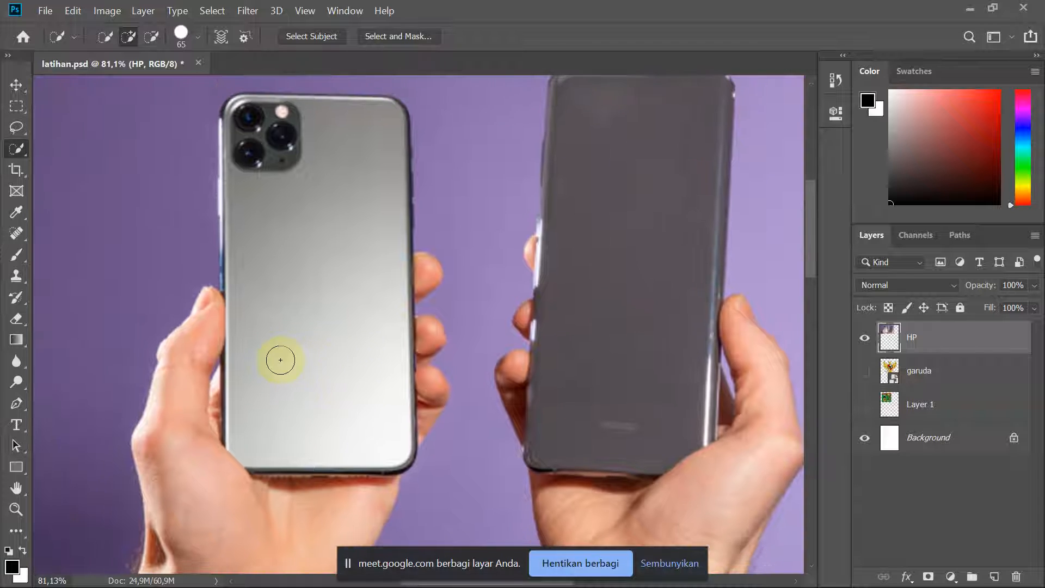
# - Add a layer mask to the HP layer from the selection of the left phone and hand
pyautogui.scroll(-2, 280, 359)
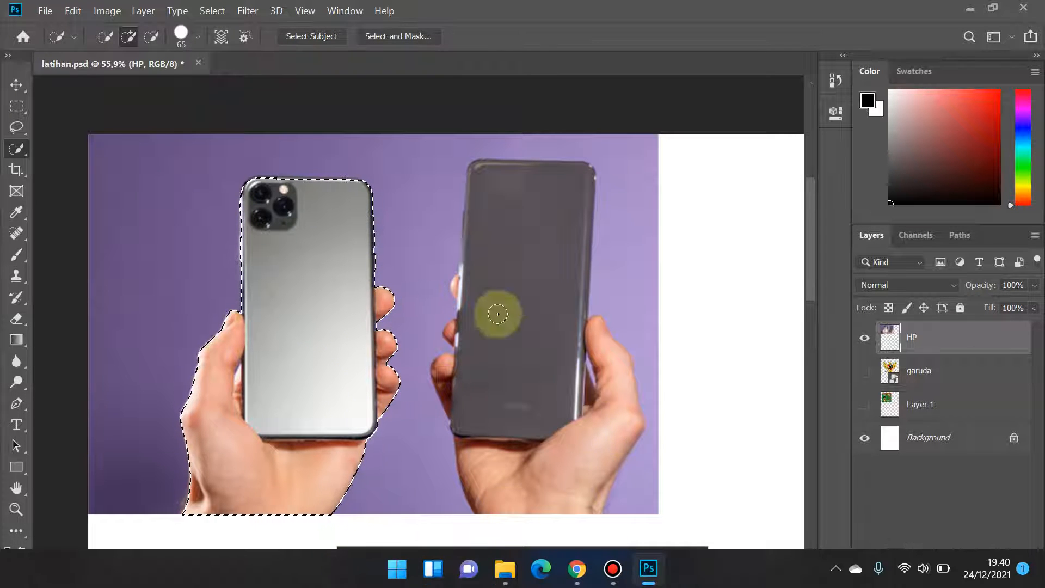
pyautogui.click(944, 358)
pyautogui.click(942, 341)
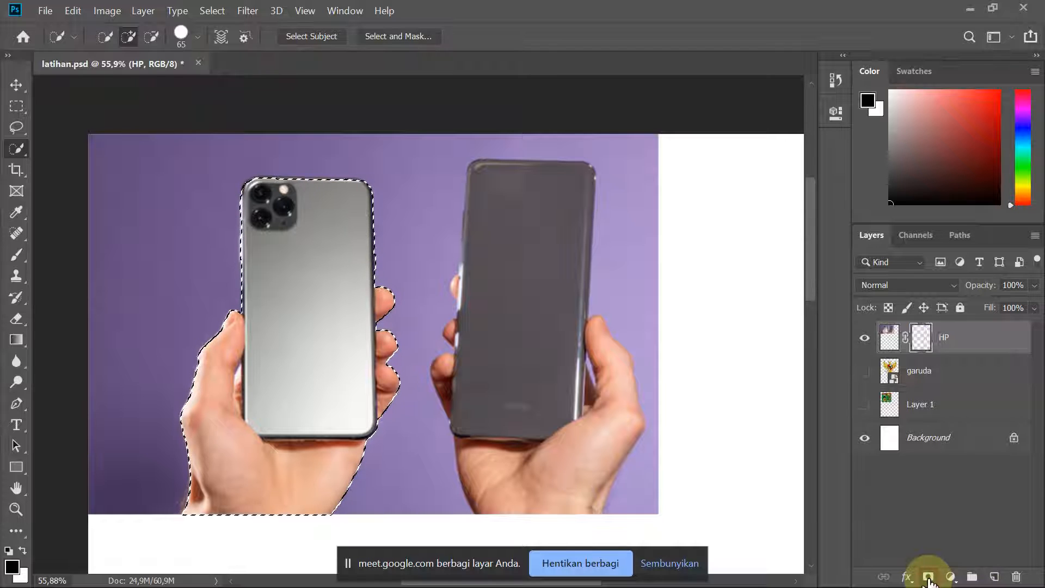
pyautogui.click(927, 578)
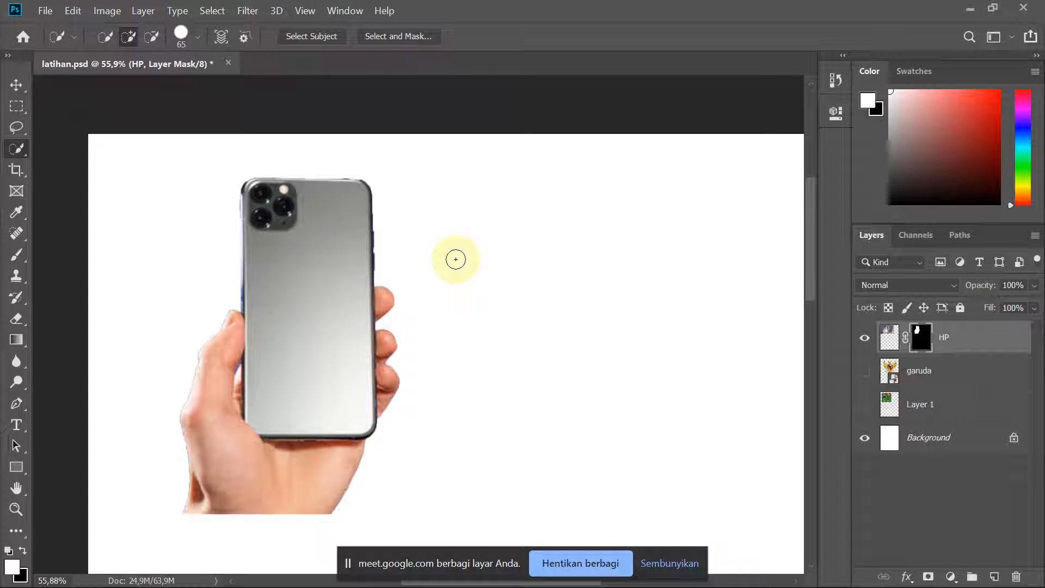
# - Examine the masked phone and hand as a whole against the white background
pyautogui.scroll(-1, 202, 223)
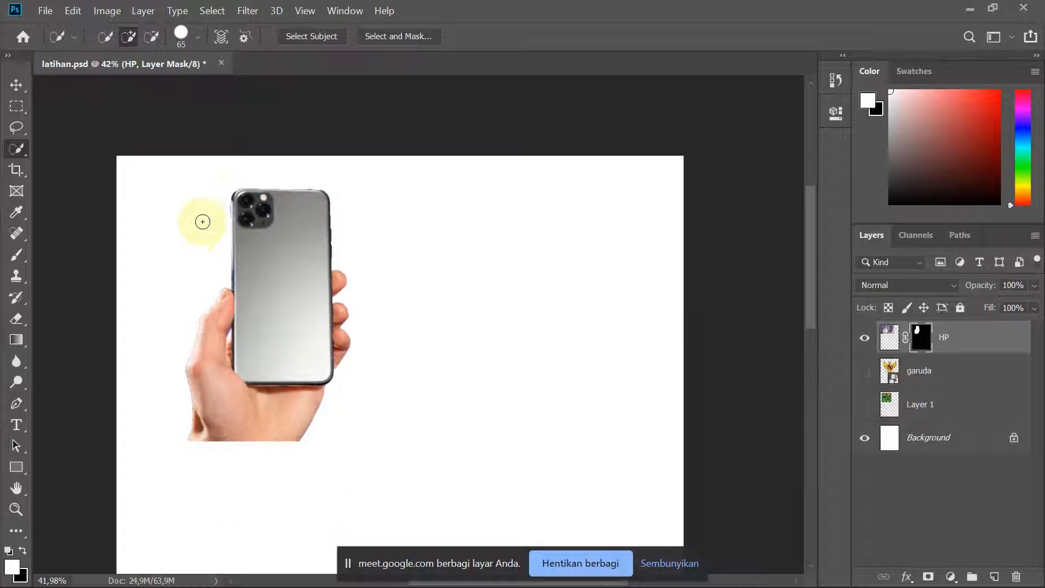
pyautogui.scroll(1, 197, 239)
pyautogui.scroll(-1, 213, 253)
pyautogui.scroll(1, 209, 245)
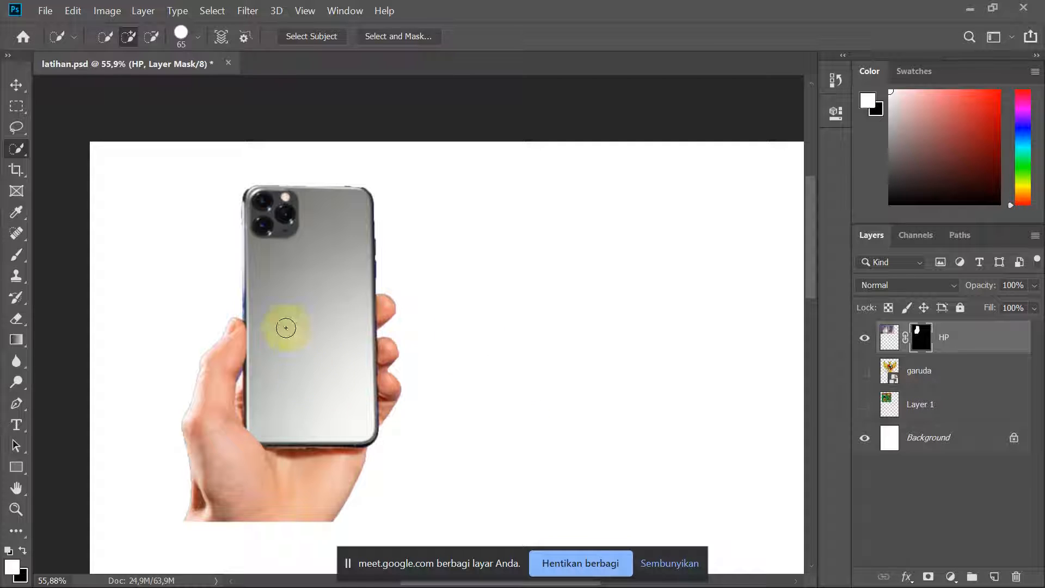
pyautogui.scroll(-2, 208, 309)
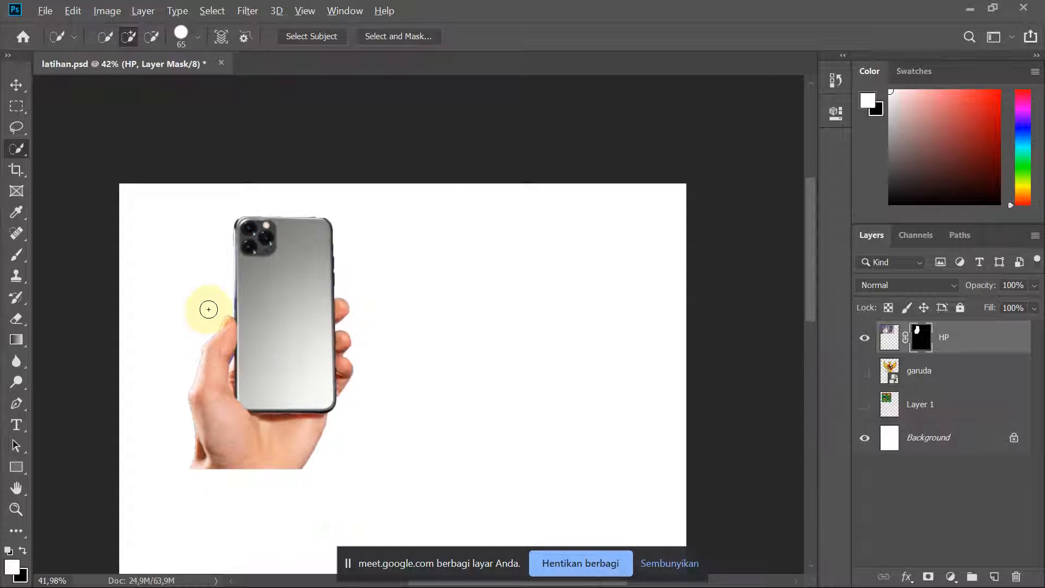
pyautogui.scroll(2, 209, 309)
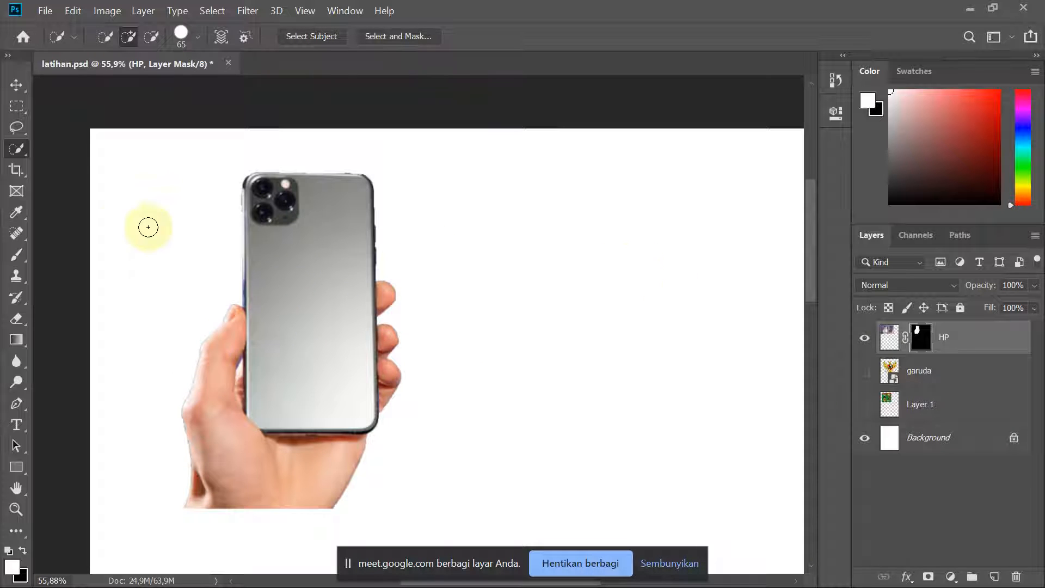
pyautogui.scroll(1, 200, 194)
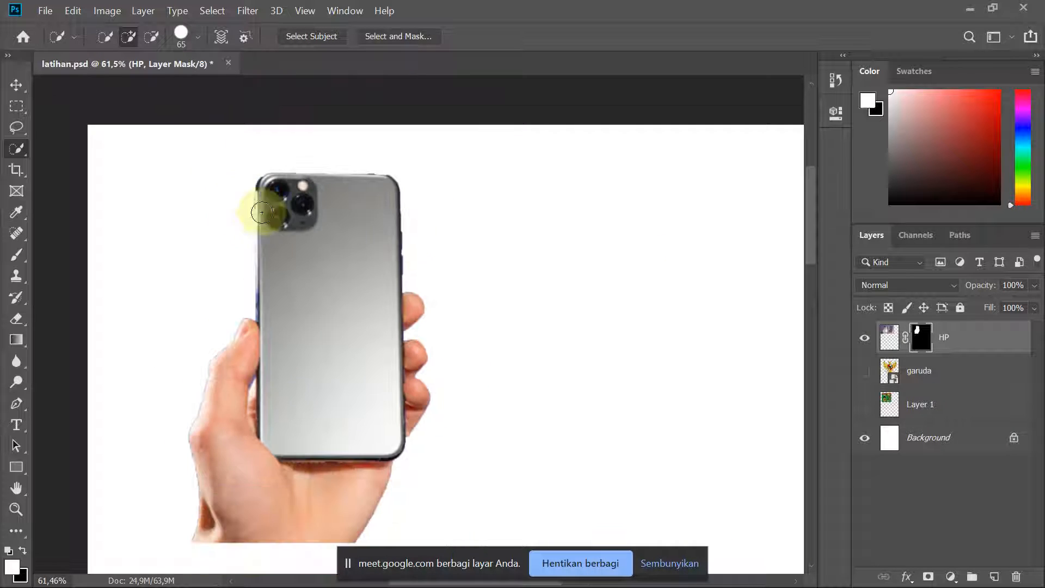
# - Make the Background layer active and examine the cut-out's edge around the phone's upper-left corner and camera
pyautogui.click(943, 448)
pyautogui.press('x')
pyautogui.scroll(4, 179, 219)
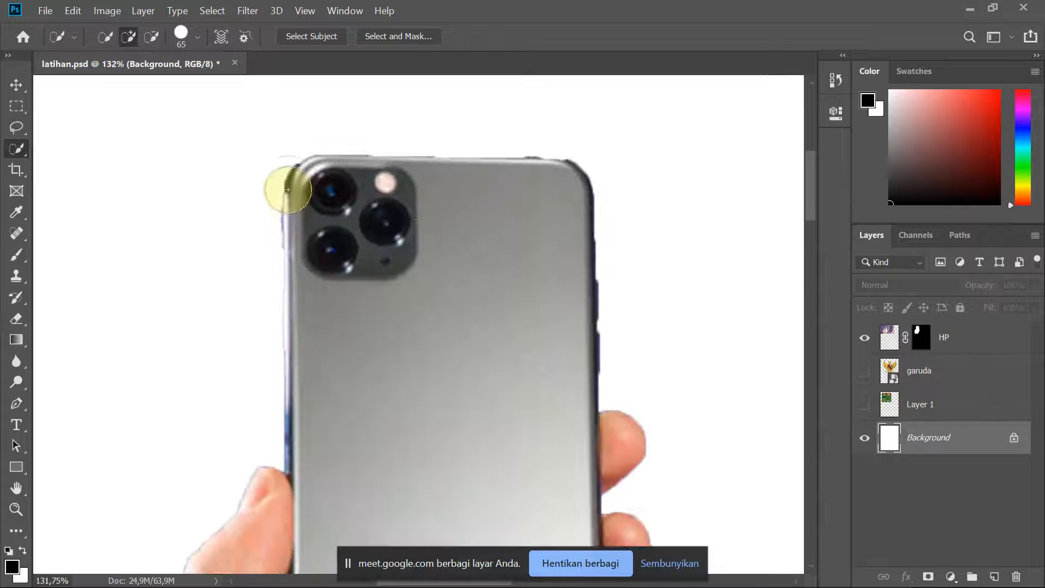
pyautogui.scroll(-2, 288, 196)
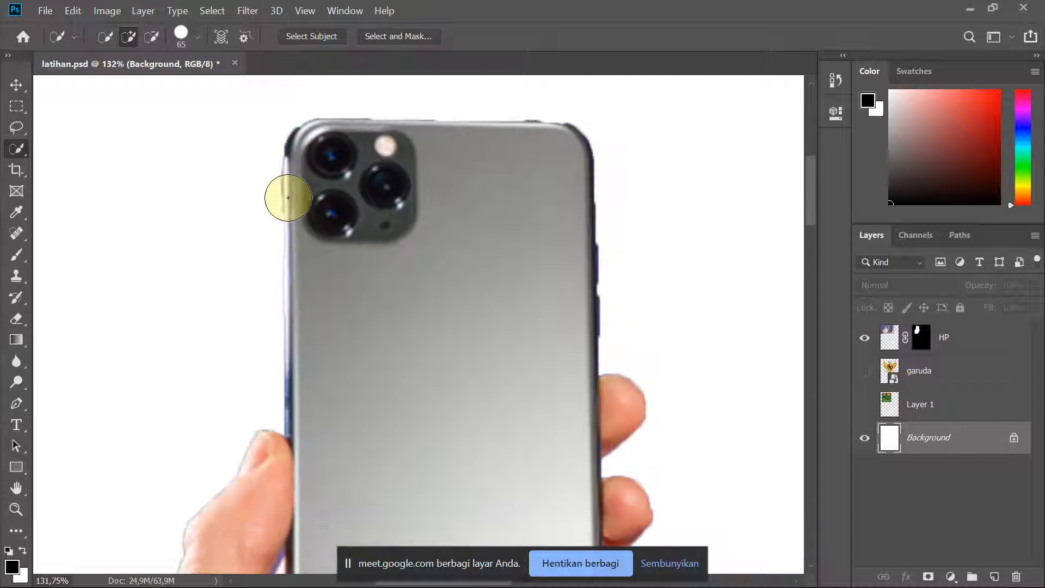
pyautogui.scroll(2, 288, 198)
pyautogui.scroll(4, 285, 198)
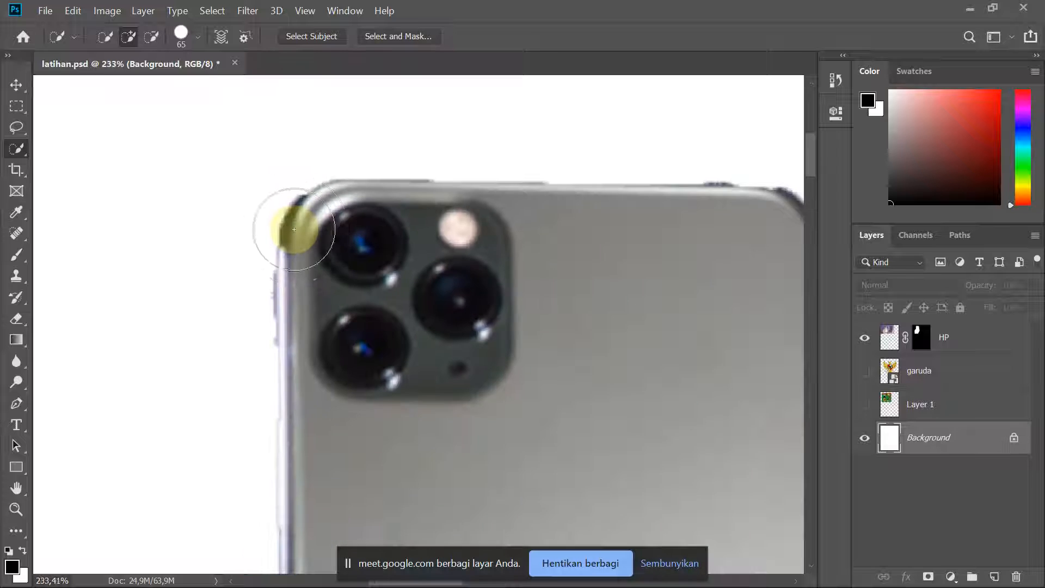
pyautogui.scroll(-3, 292, 234)
pyautogui.scroll(-2, 252, 299)
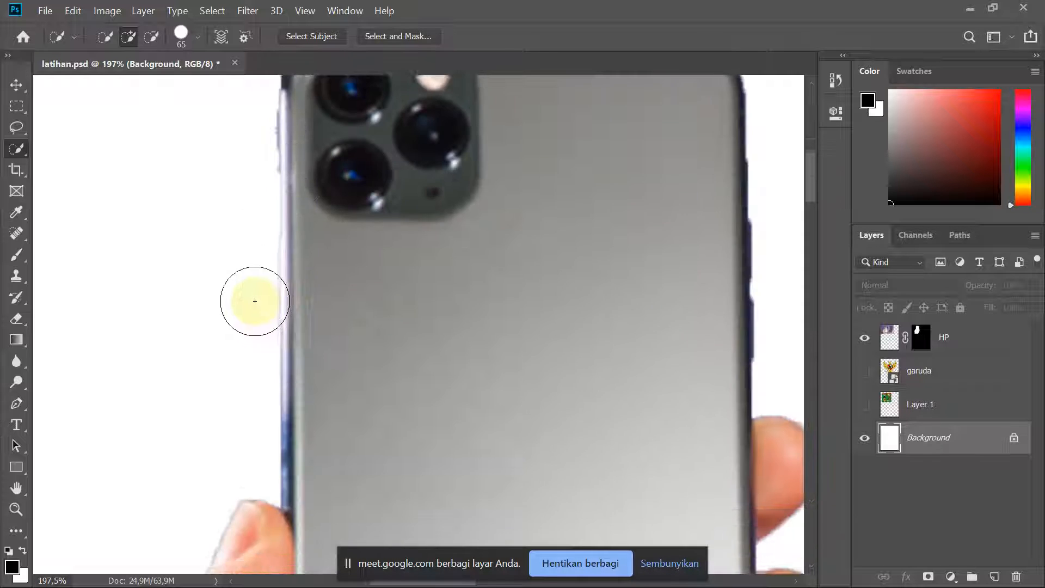
pyautogui.scroll(-2, 249, 346)
pyautogui.scroll(6, 245, 385)
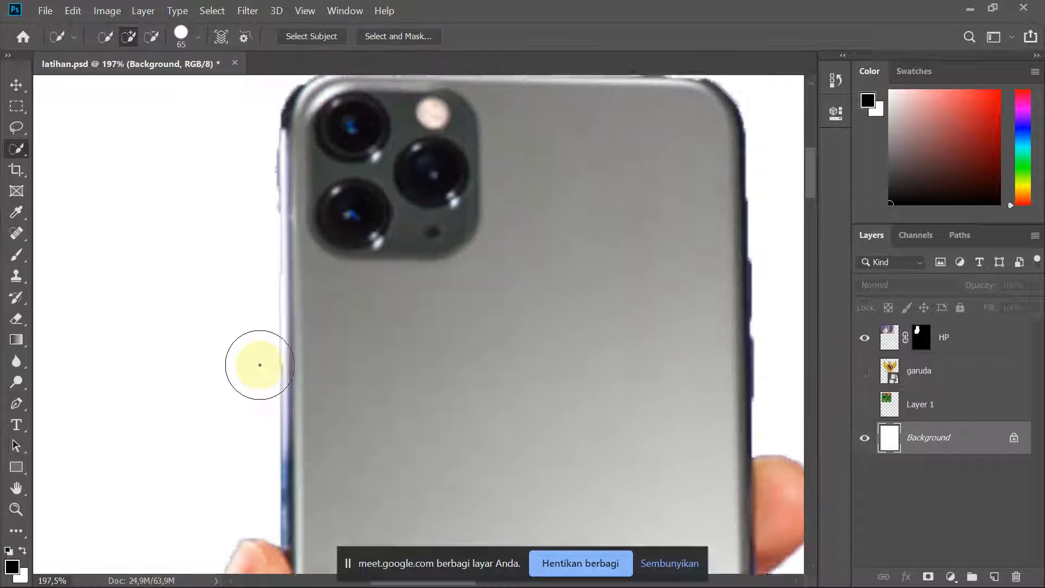
pyautogui.scroll(4, 300, 149)
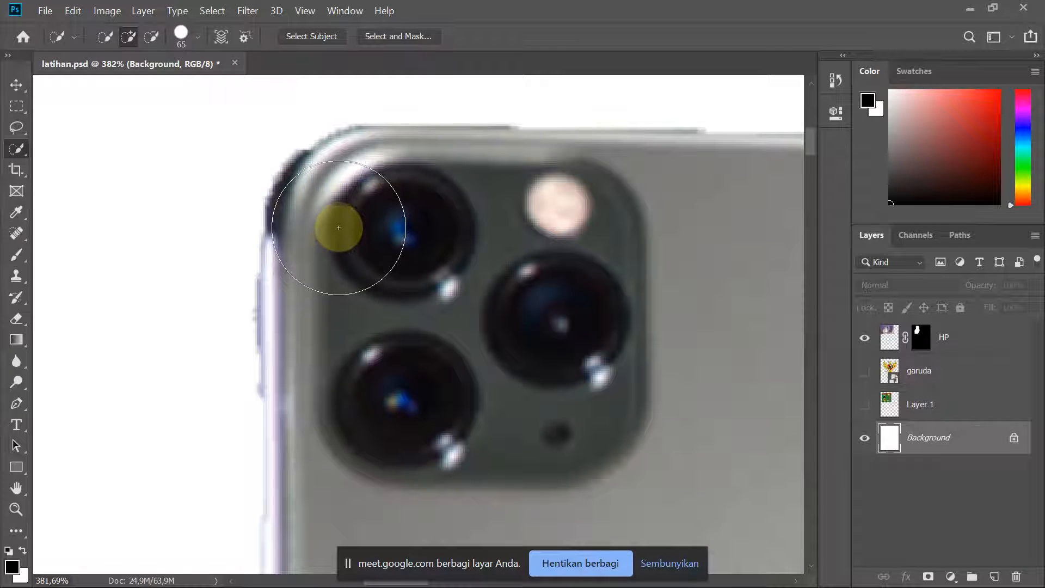
pyautogui.scroll(-5, 326, 218)
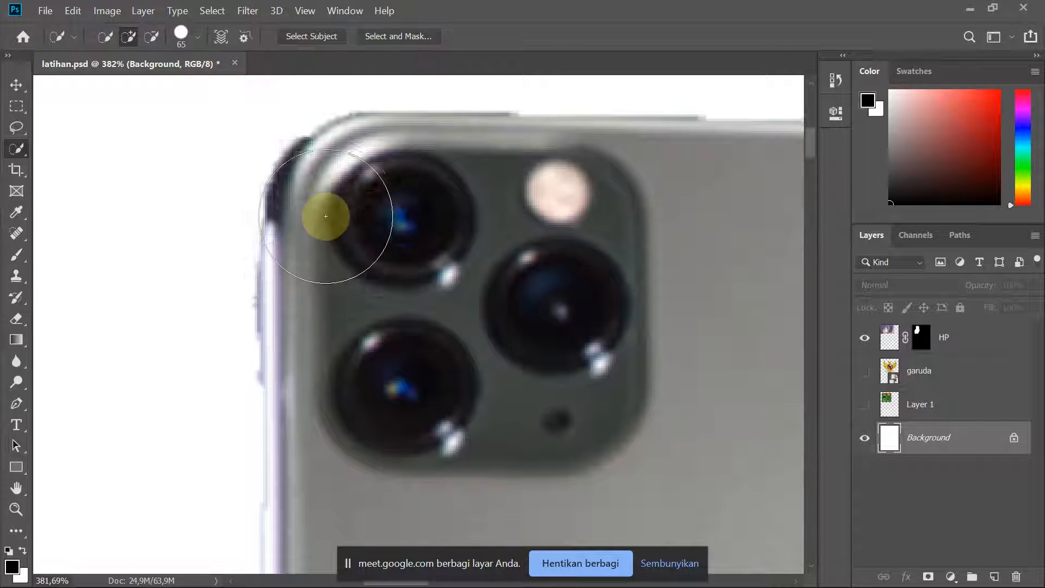
pyautogui.scroll(3, 324, 217)
pyautogui.scroll(3, 325, 217)
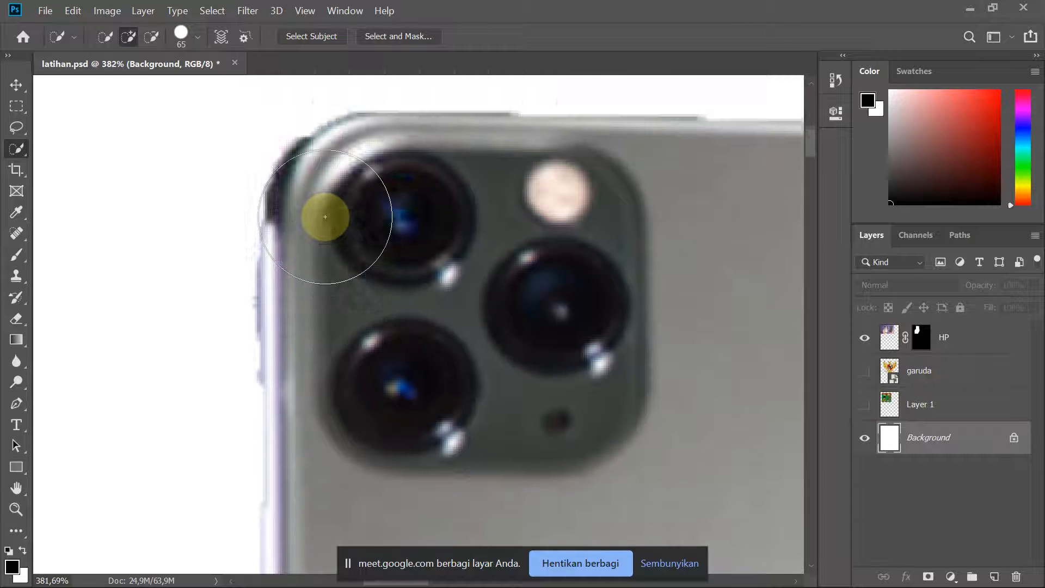
pyautogui.scroll(-1, 348, 253)
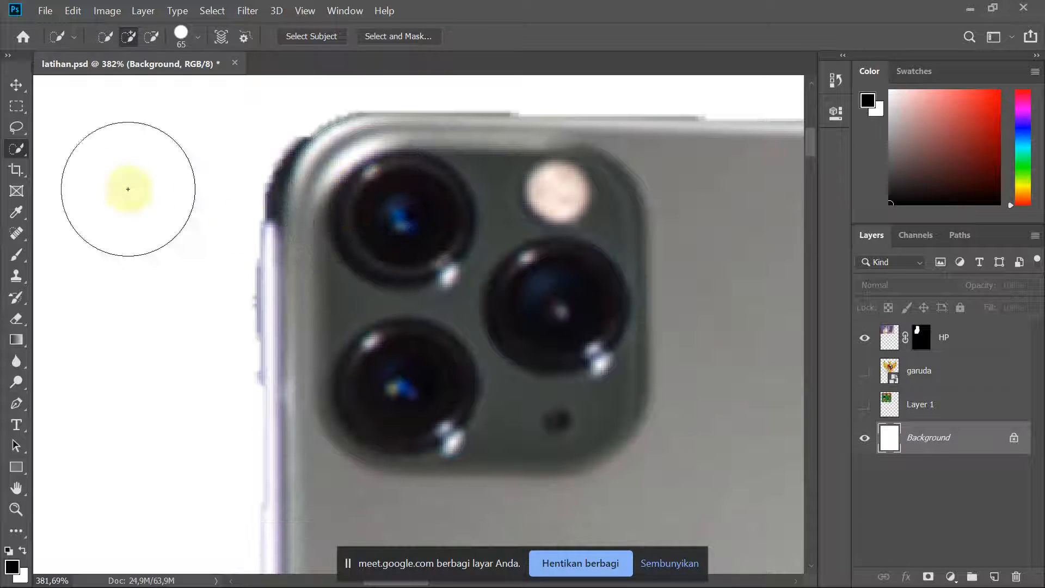
# - Keep the Quick Selection Tool and reduce its brush size to 36
pyautogui.rightClick(16, 151)
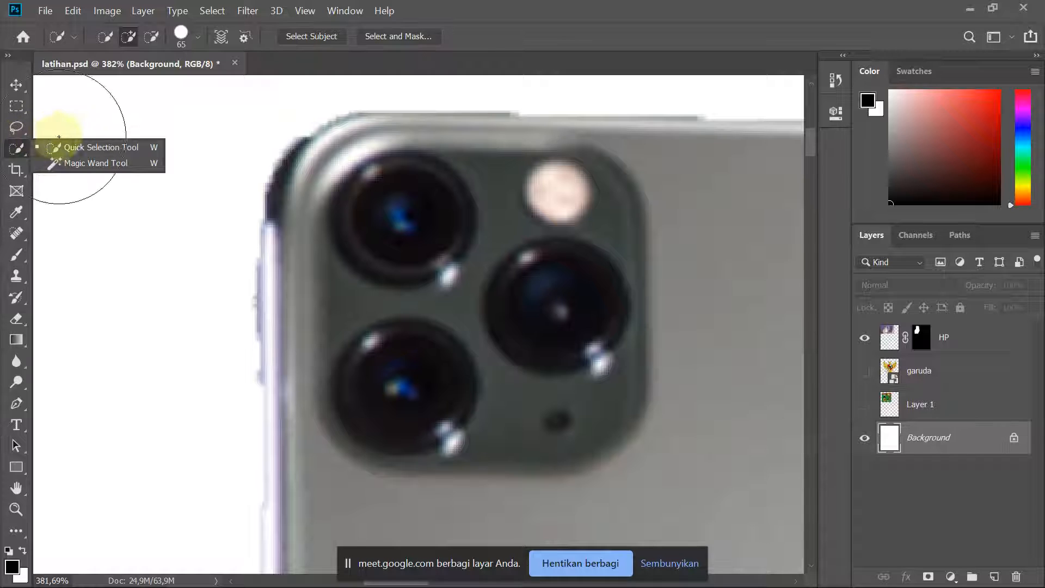
pyautogui.click(17, 149)
pyautogui.moveTo(326, 214); pyautogui.dragTo(276, 225)
# - Examine the cut-out's edge from the phone's upper-left corner down its left side to the thumb
pyautogui.scroll(1, 324, 234)
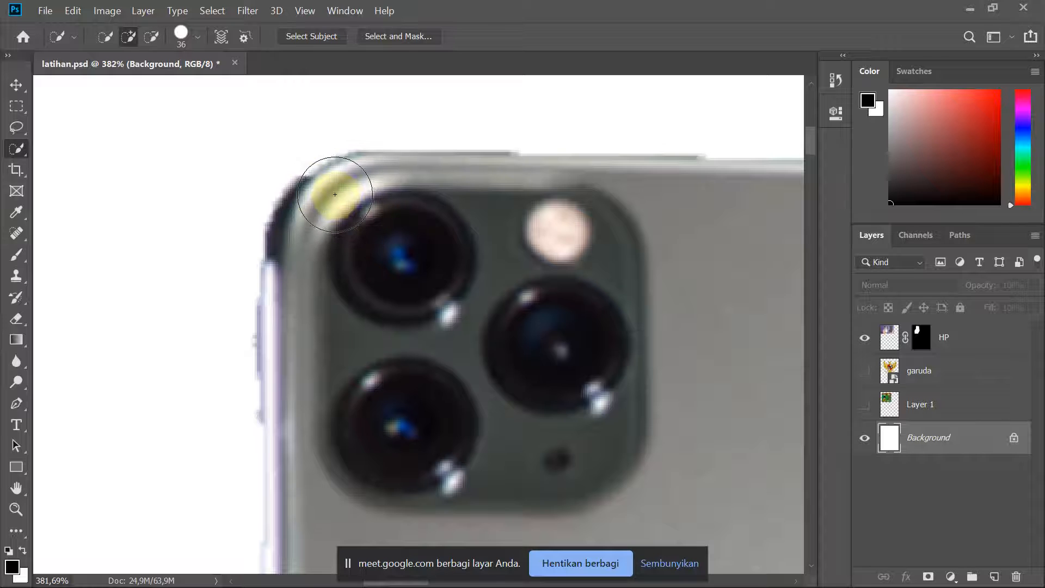
pyautogui.scroll(-2, 296, 284)
pyautogui.scroll(-2, 288, 256)
pyautogui.scroll(2, 313, 218)
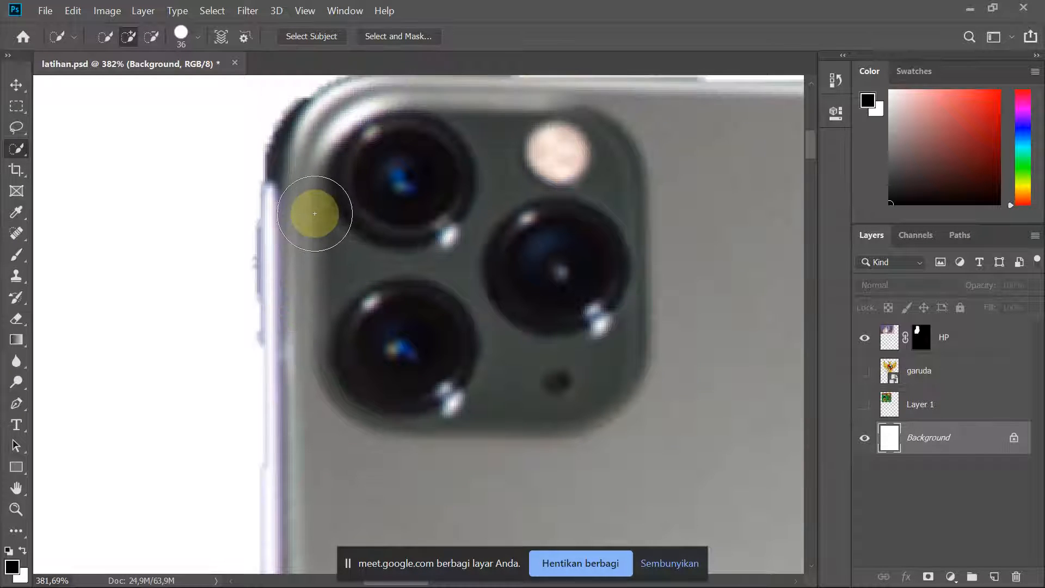
pyautogui.scroll(-4, 315, 212)
pyautogui.scroll(-5, 308, 217)
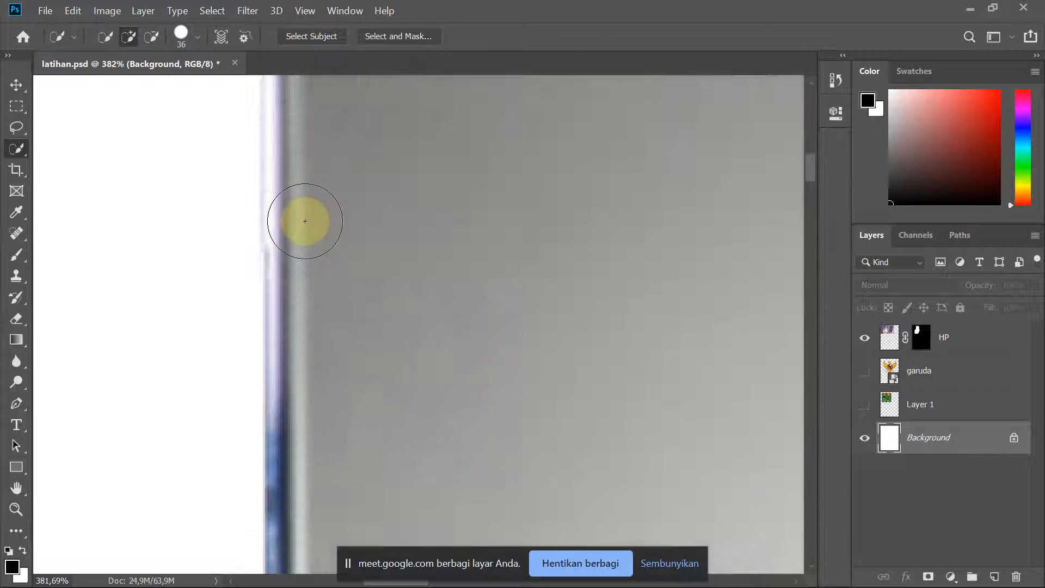
pyautogui.scroll(-3, 244, 394)
pyautogui.moveTo(231, 527); pyautogui.dragTo(415, 321)
# - Switch to Google Meet, admit the waiting participant to the call and return to Photoshop
pyautogui.hotkey('alt', 'Tab')
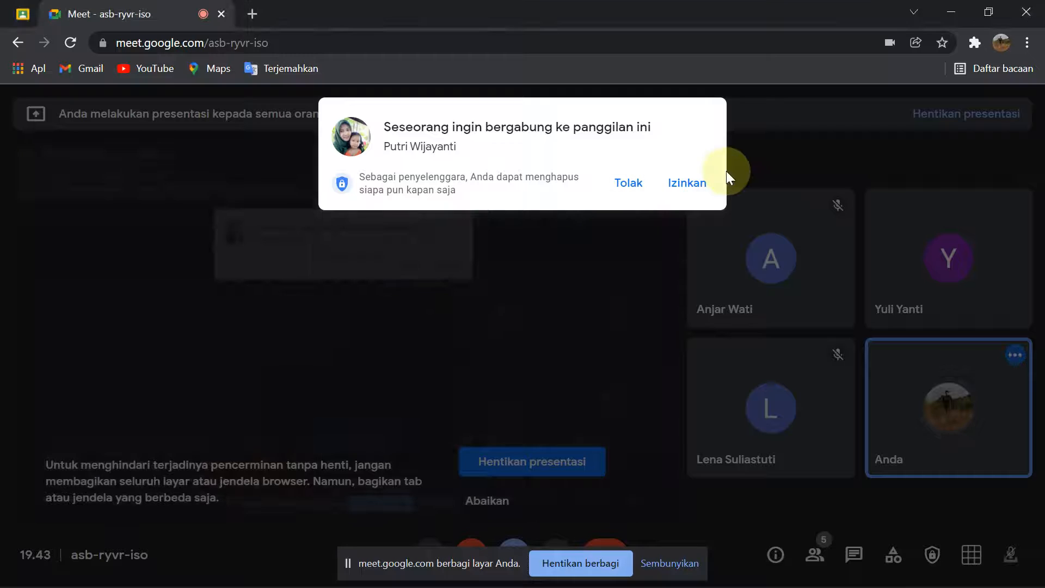
pyautogui.click(699, 184)
pyautogui.hotkey('alt', 'Tab')
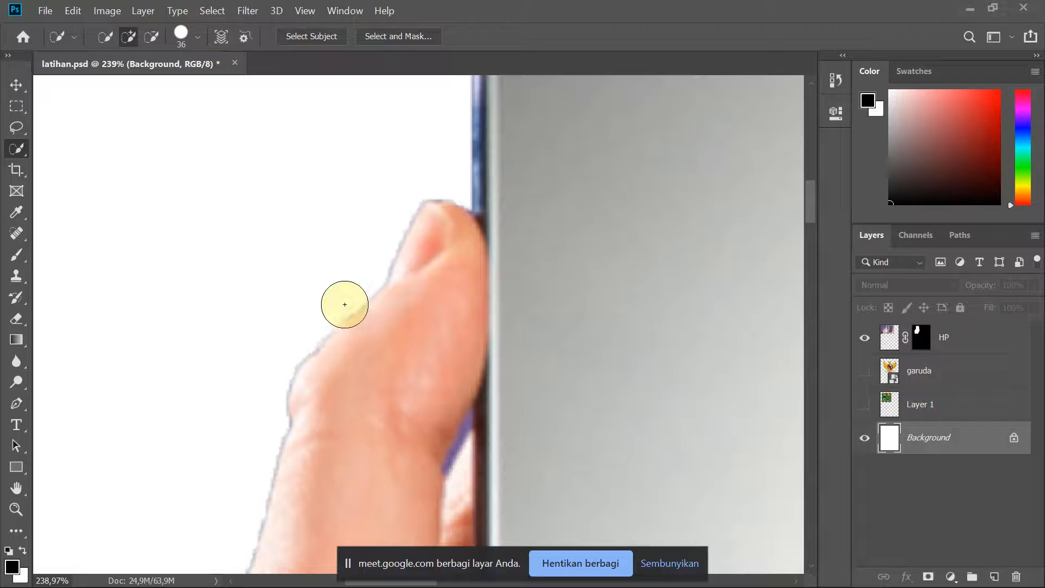
# - Examine the cut-out's edges along the thumb, the phone's lower edge and the fingers on its right side
pyautogui.scroll(5, 320, 401)
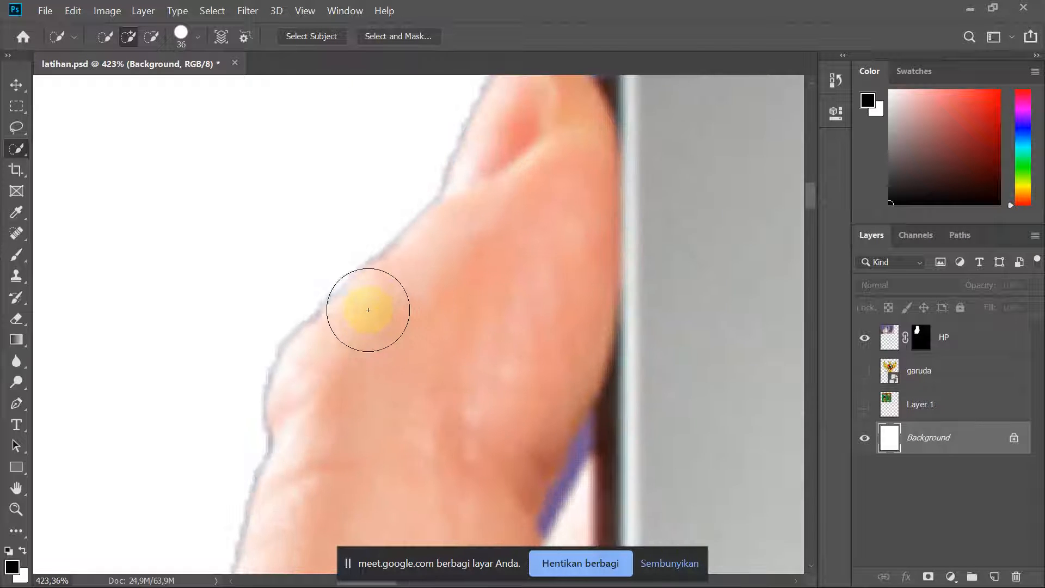
pyautogui.scroll(4, 383, 318)
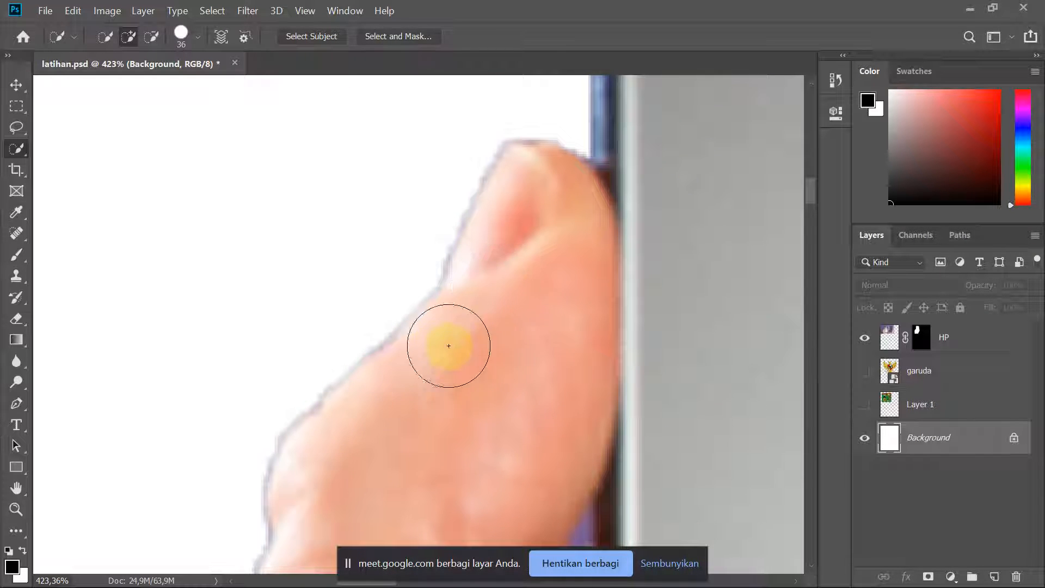
pyautogui.scroll(-8, 358, 409)
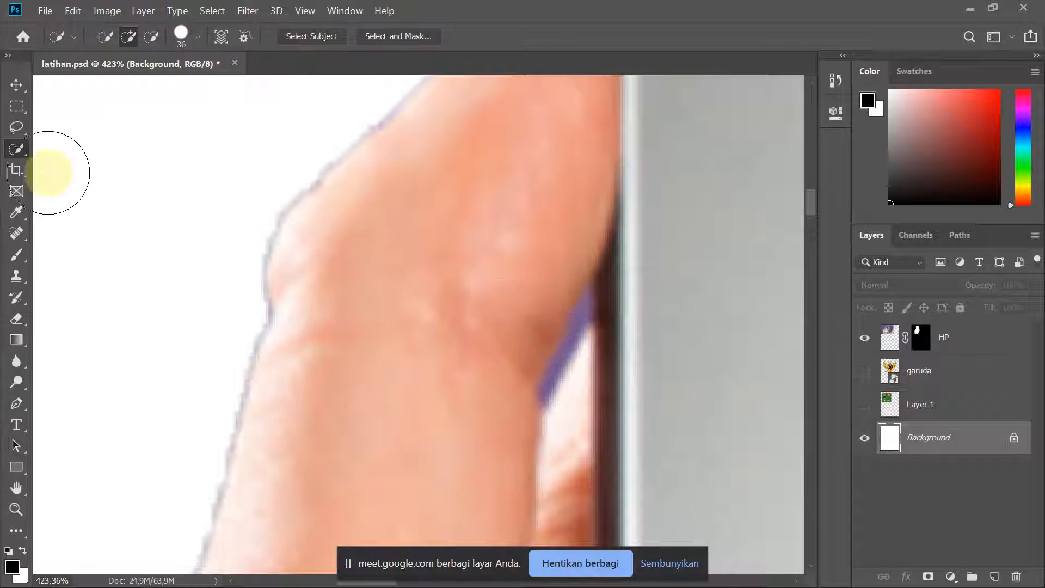
pyautogui.scroll(-4, 686, 344)
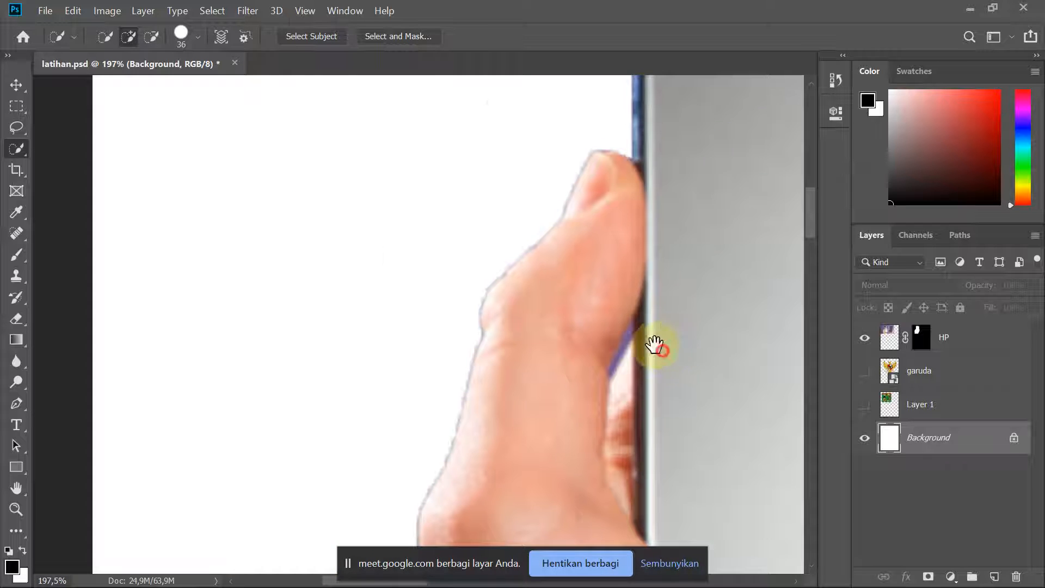
pyautogui.moveTo(656, 346)
pyautogui.mouseDown()
pyautogui.moveTo(457, 126)
pyautogui.moveTo(511, 350)
pyautogui.moveTo(511, 228)
pyautogui.moveTo(387, 279)
pyautogui.moveTo(283, 382)
pyautogui.moveTo(250, 398)
pyautogui.mouseUp()
pyautogui.moveTo(318, 300)
pyautogui.mouseDown()
pyautogui.moveTo(271, 392)
pyautogui.moveTo(246, 473)
pyautogui.mouseUp()
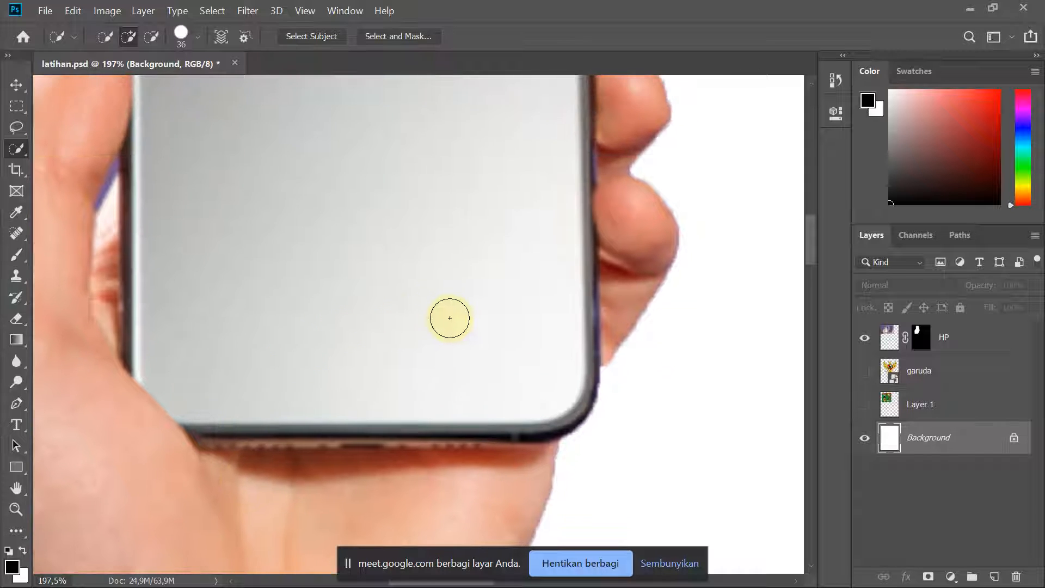
pyautogui.moveTo(487, 318); pyautogui.dragTo(332, 446)
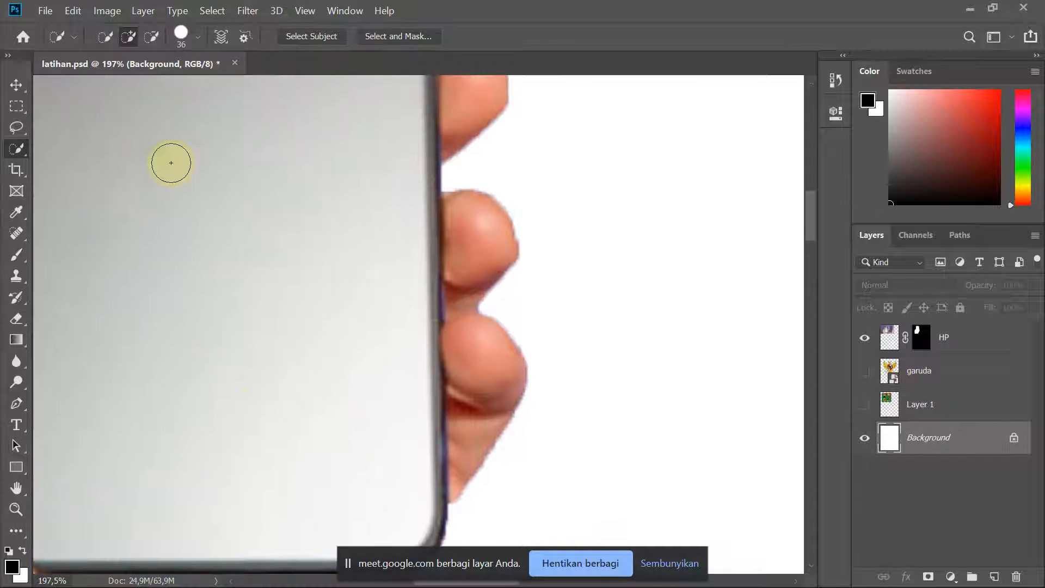
pyautogui.moveTo(262, 305)
pyautogui.mouseDown()
pyautogui.moveTo(271, 339)
pyautogui.moveTo(263, 427)
pyautogui.moveTo(385, 455)
pyautogui.moveTo(417, 354)
pyautogui.mouseUp()
# - Examine the edge at the phone's upper-right corner and then the complete cut-out of phone and hand
pyautogui.scroll(8, 495, 322)
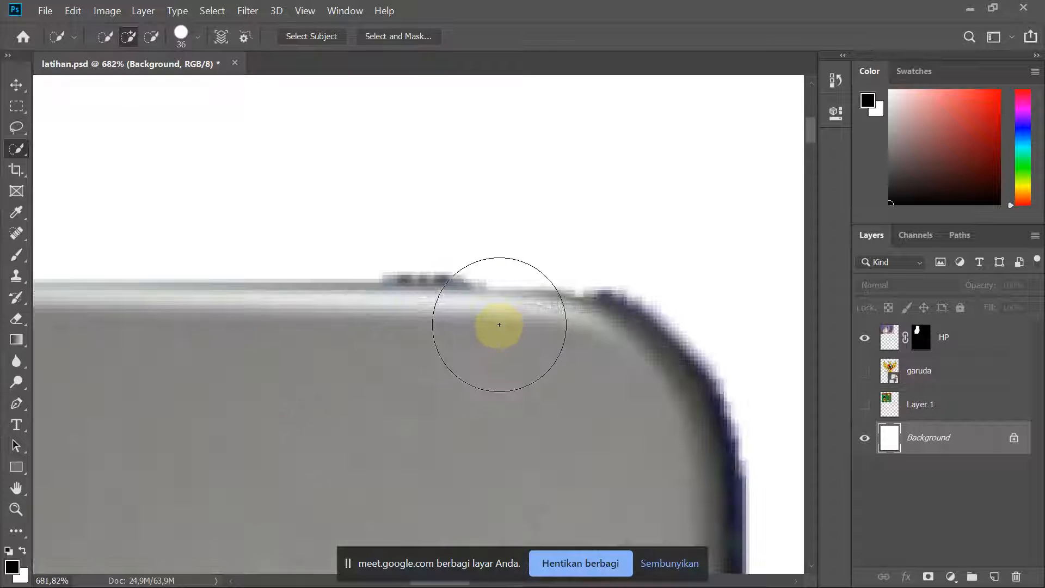
pyautogui.scroll(-8, 417, 367)
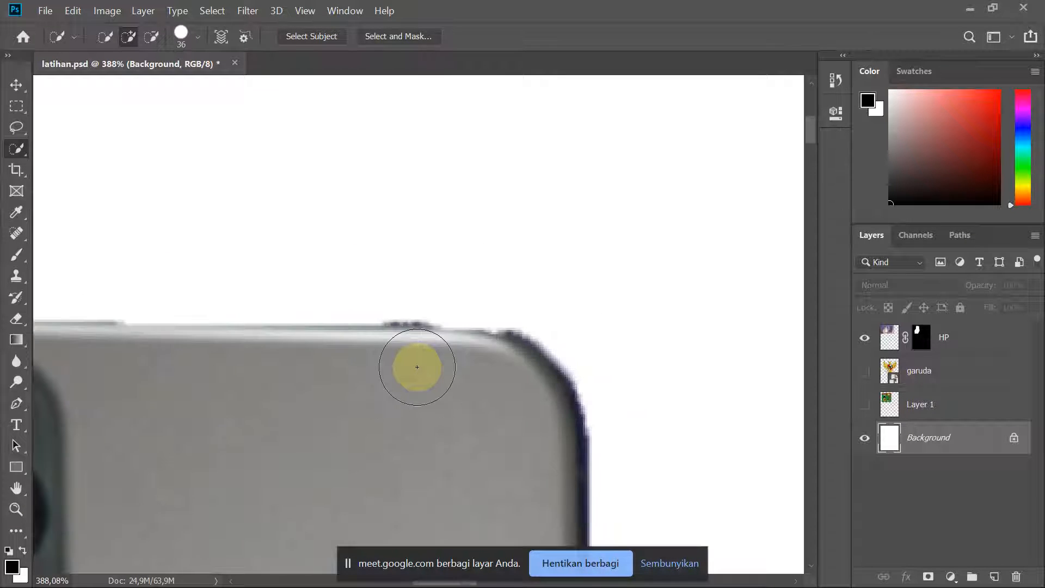
pyautogui.scroll(-2, 417, 367)
pyautogui.moveTo(436, 436); pyautogui.dragTo(535, 187)
pyautogui.scroll(-2, 512, 275)
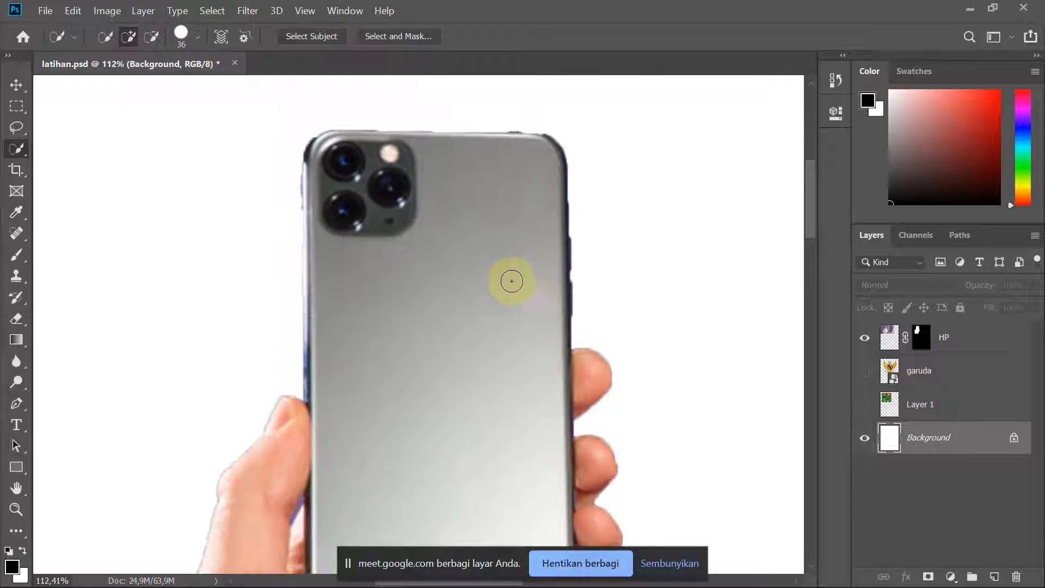
pyautogui.moveTo(533, 354); pyautogui.dragTo(491, 292)
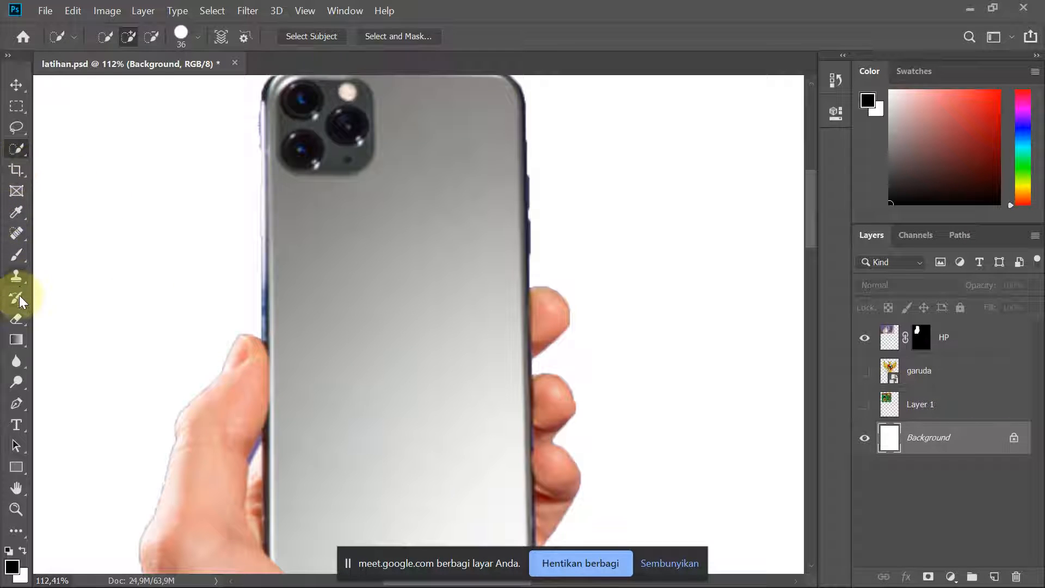
pyautogui.scroll(-2, 266, 404)
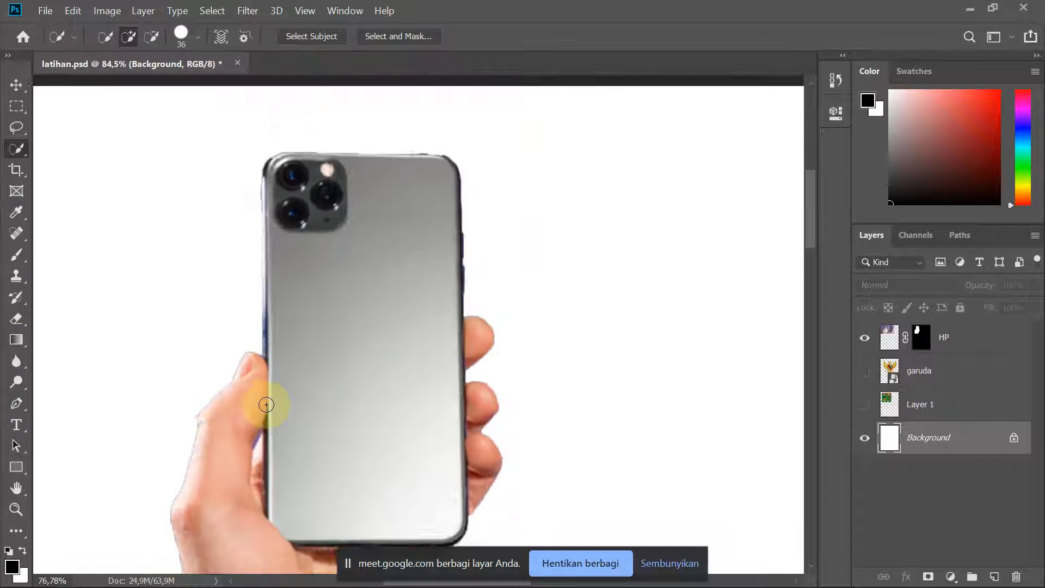
pyautogui.scroll(-3, 277, 413)
pyautogui.scroll(4, 277, 413)
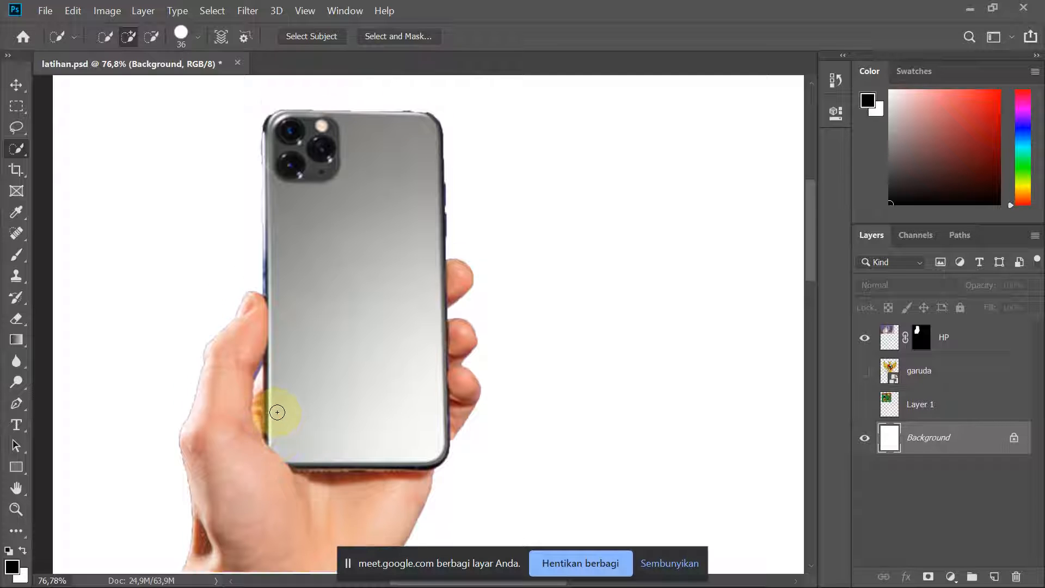
pyautogui.scroll(-2, 276, 407)
pyautogui.scroll(2, 271, 401)
pyautogui.scroll(-1, 270, 402)
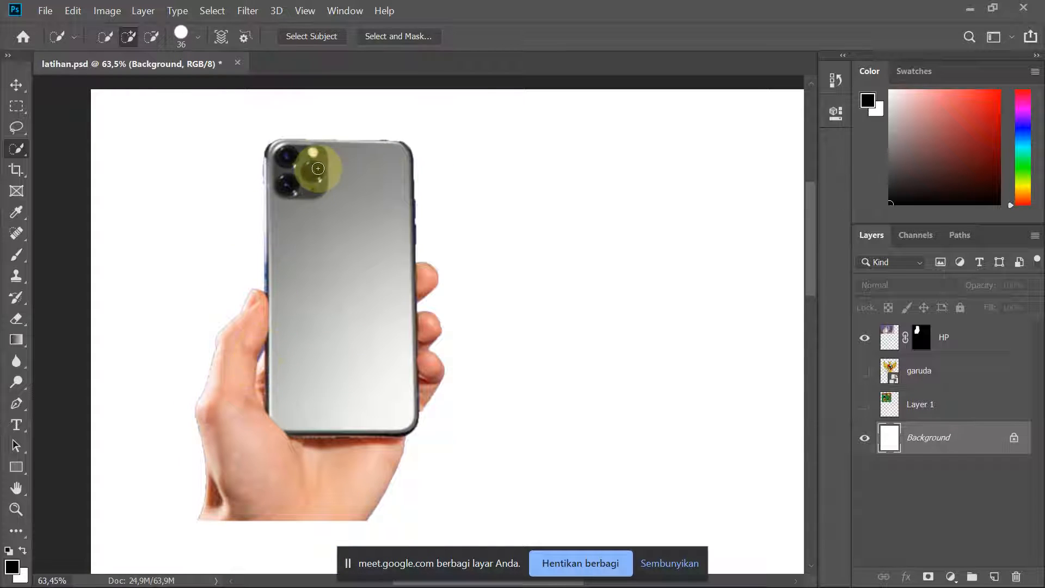
pyautogui.scroll(-2, 290, 156)
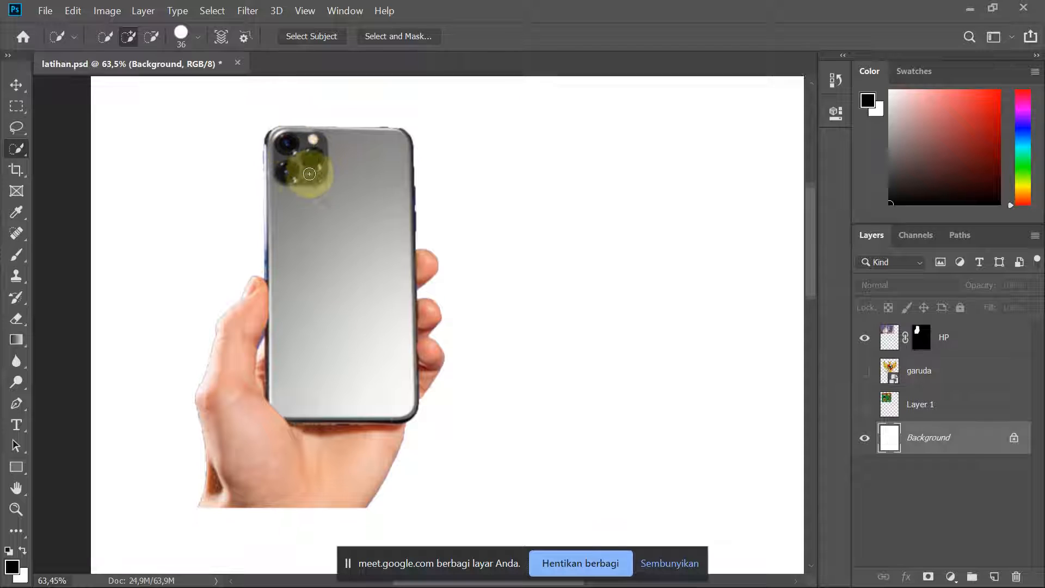
# - Delete the layer mask from the HP layer to bring back the full photo of both phones
pyautogui.click(971, 351)
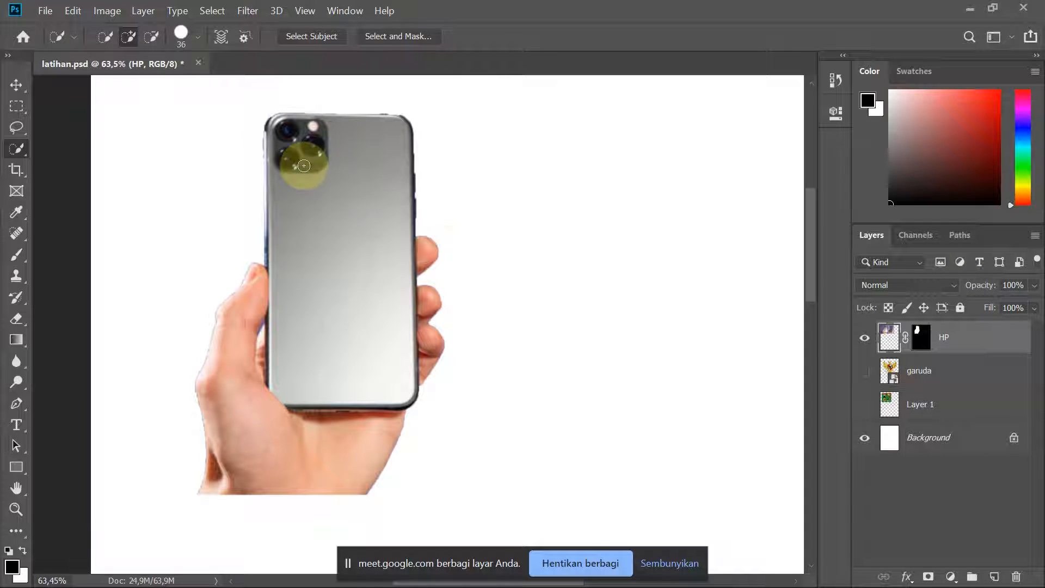
pyautogui.click(953, 369)
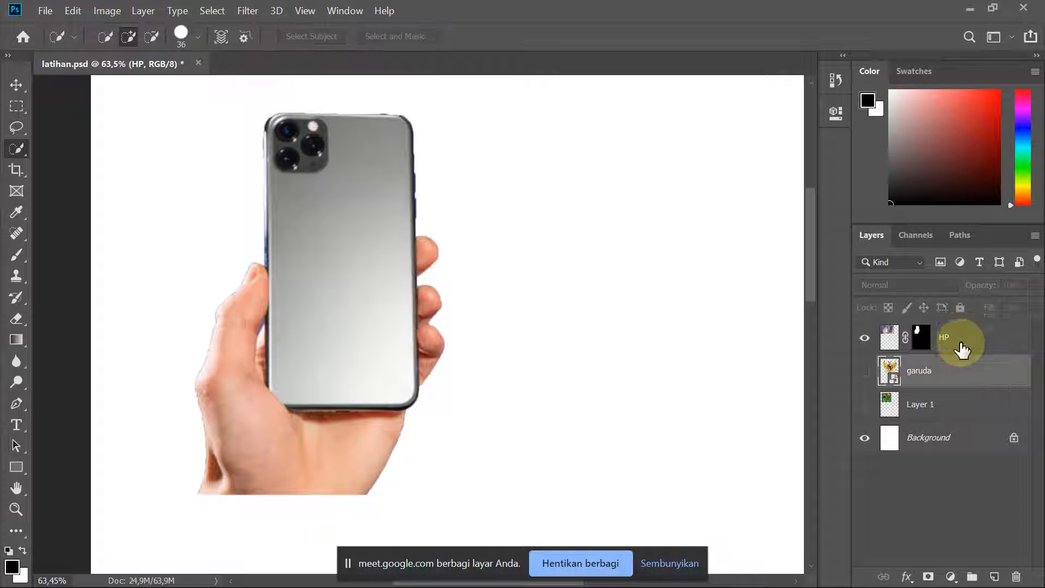
pyautogui.click(959, 342)
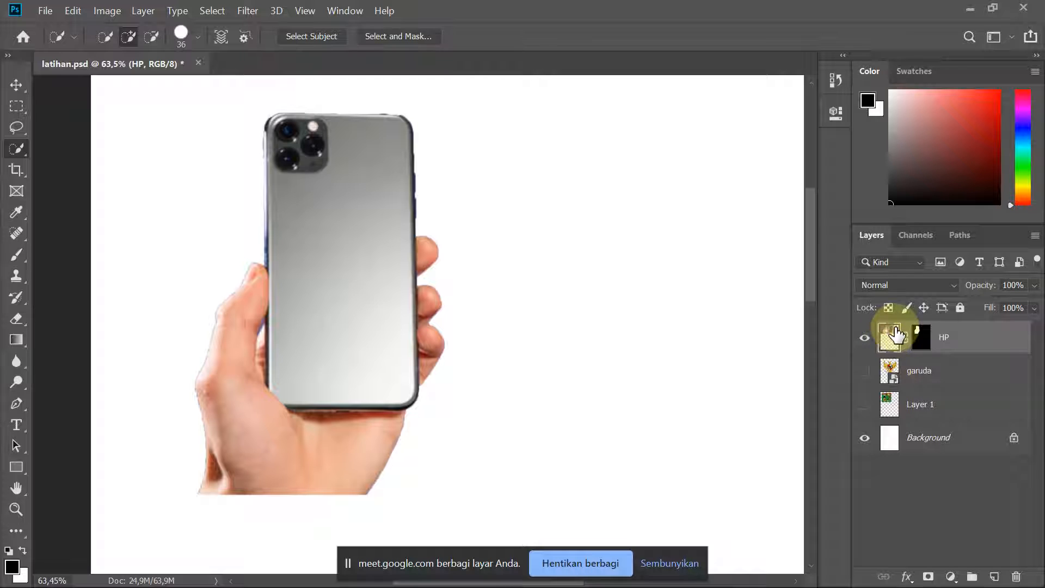
pyautogui.click(928, 342)
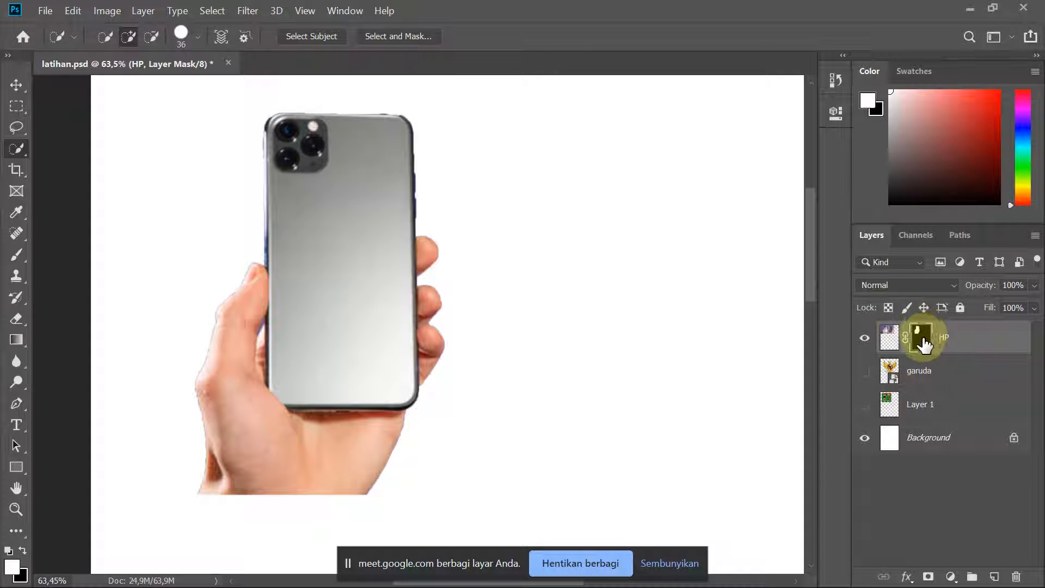
pyautogui.rightClick(924, 333)
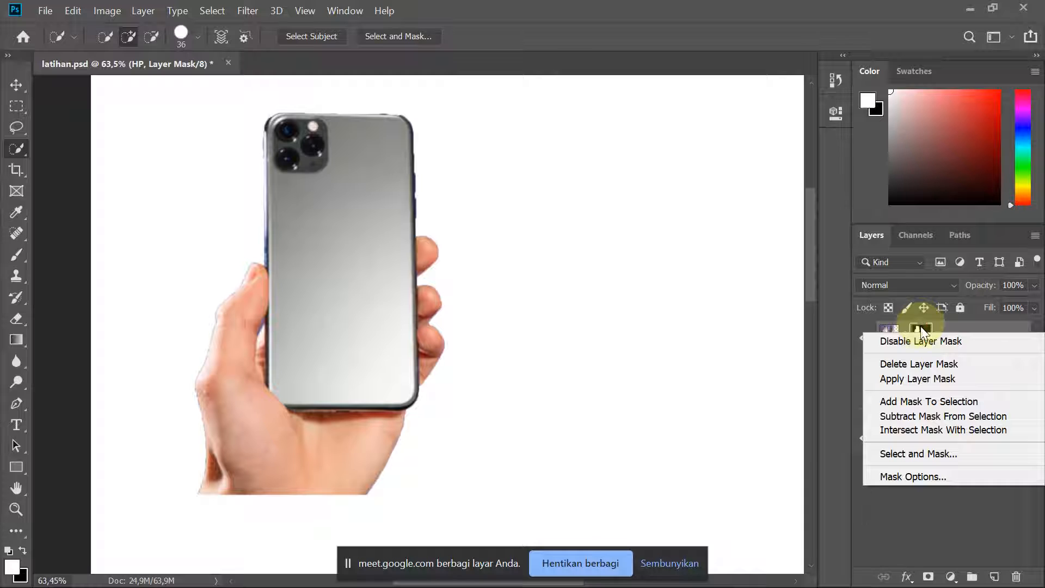
pyautogui.click(920, 327)
pyautogui.rightClick(961, 335)
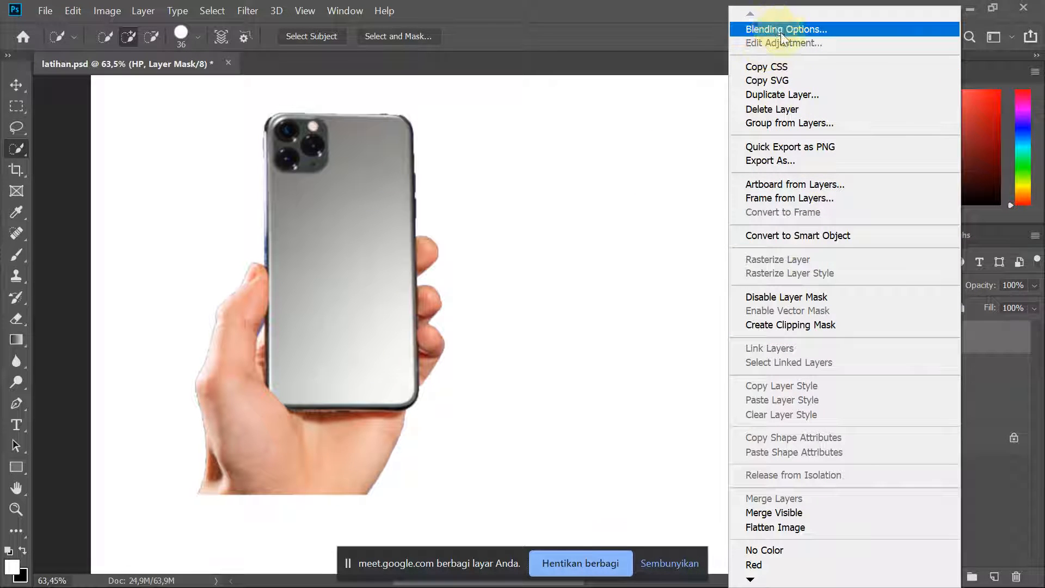
pyautogui.click(604, 290)
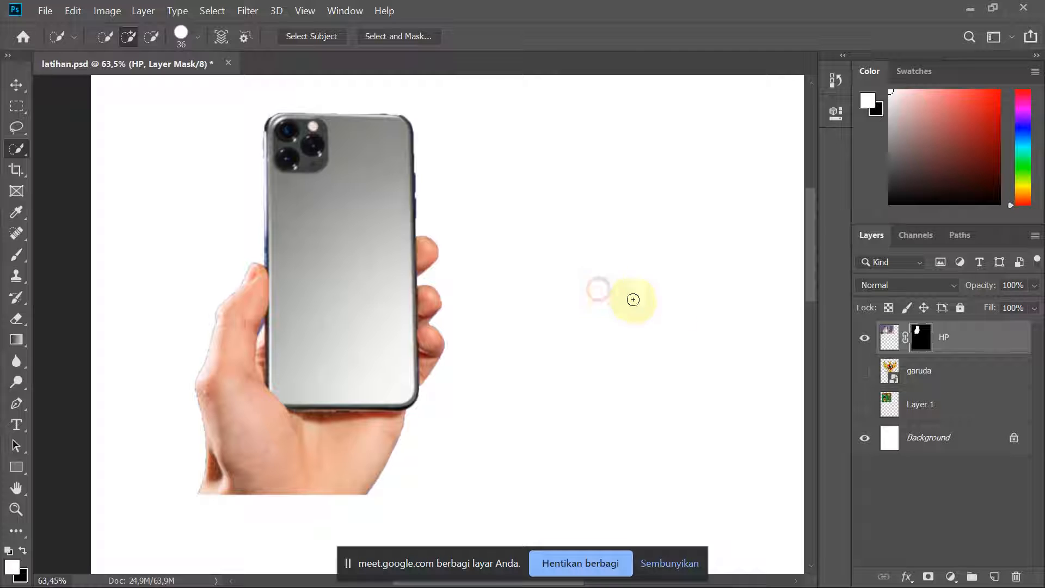
pyautogui.rightClick(922, 340)
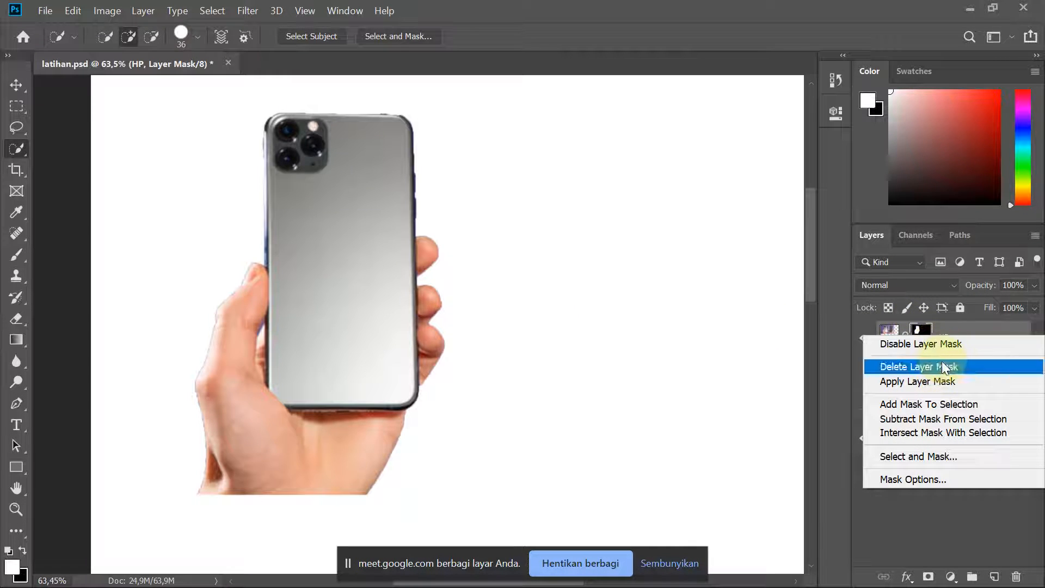
pyautogui.click(921, 340)
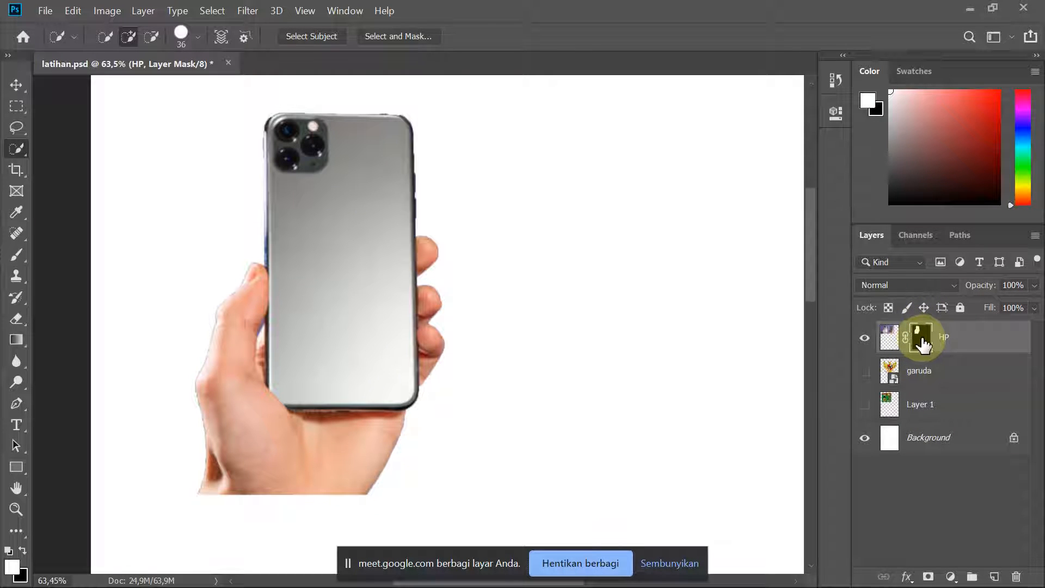
pyautogui.rightClick(923, 340)
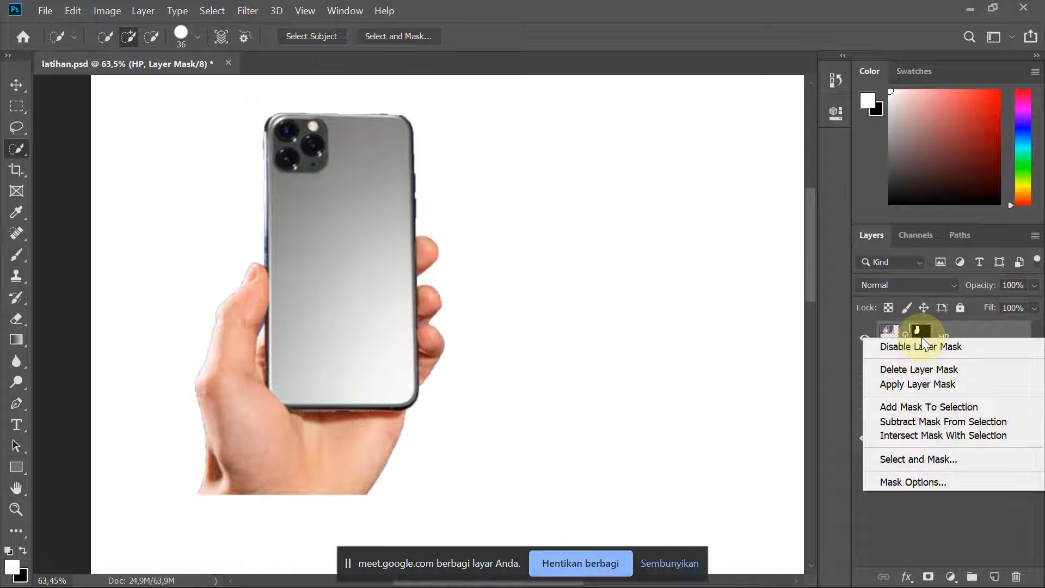
pyautogui.click(916, 369)
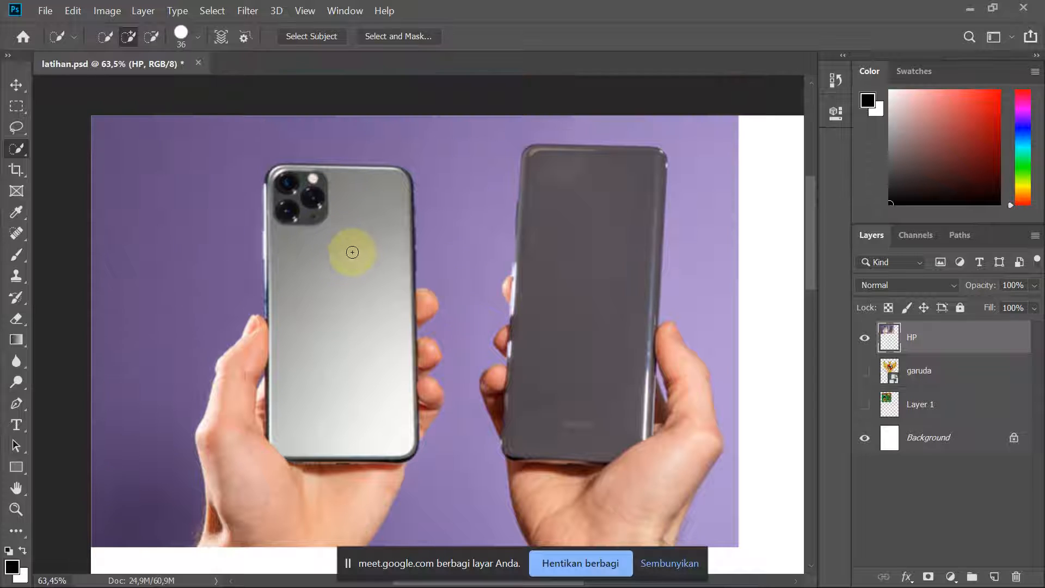
# - With the Pen tool in Path mode, start a path where the outer edge of the left phone hand's wrist meets the photo's lower border
pyautogui.scroll(-1, 351, 252)
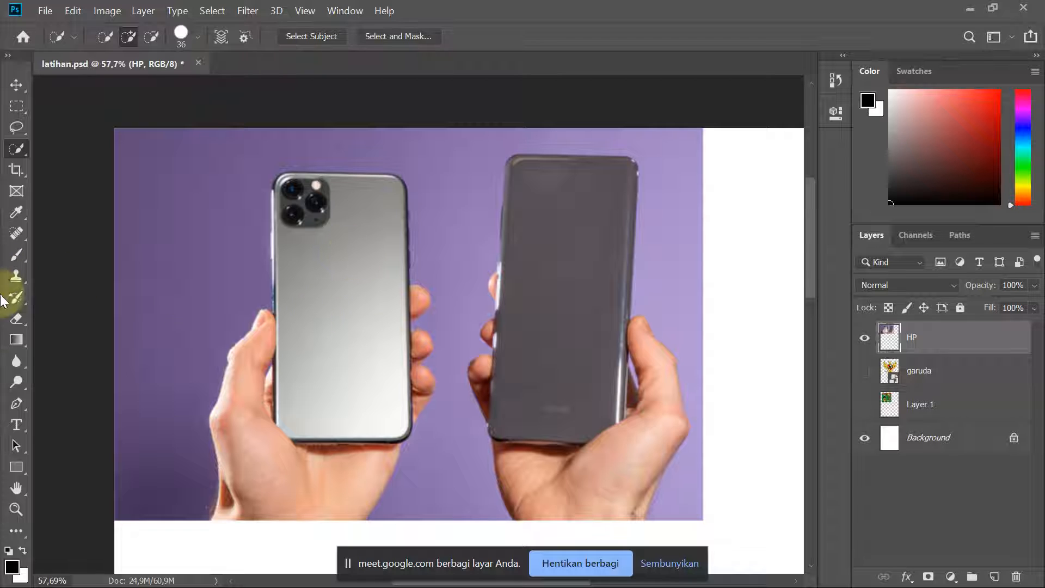
pyautogui.click(15, 403)
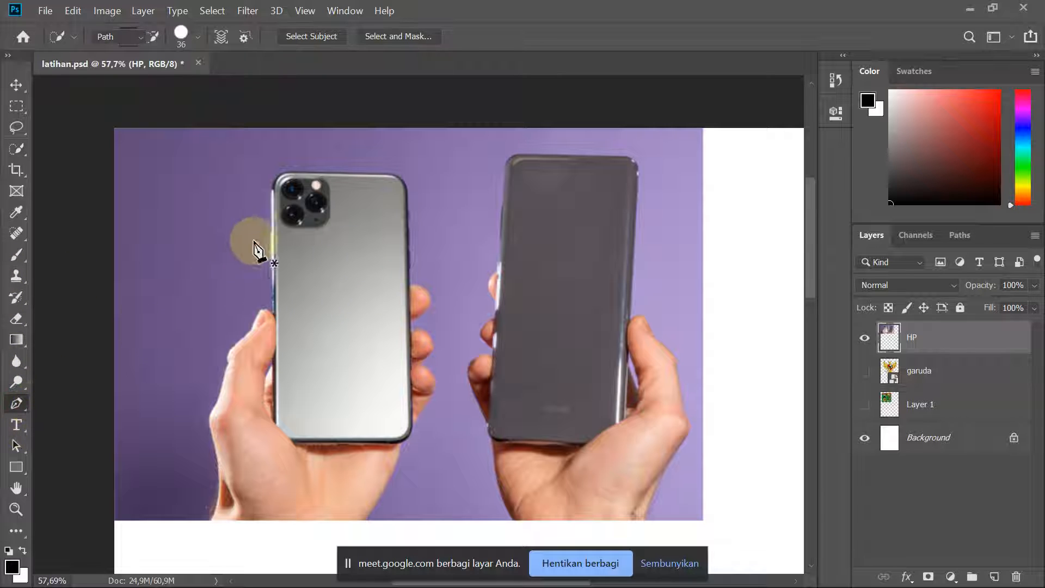
pyautogui.scroll(2, 243, 196)
pyautogui.scroll(1, 277, 194)
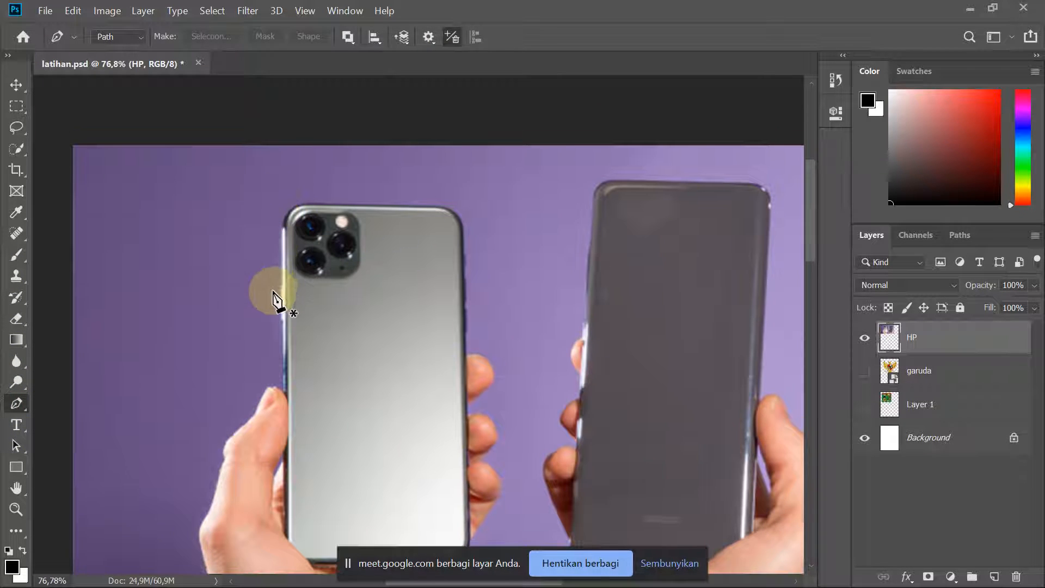
pyautogui.scroll(-2, 273, 292)
pyautogui.scroll(3, 284, 311)
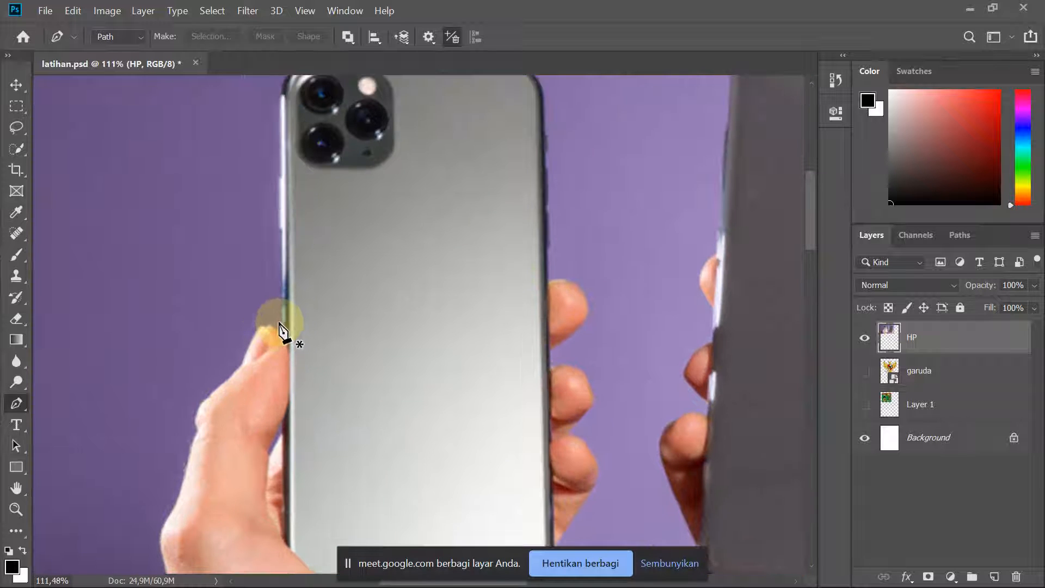
pyautogui.scroll(4, 263, 319)
pyautogui.scroll(-4, 263, 319)
pyautogui.scroll(-3, 264, 318)
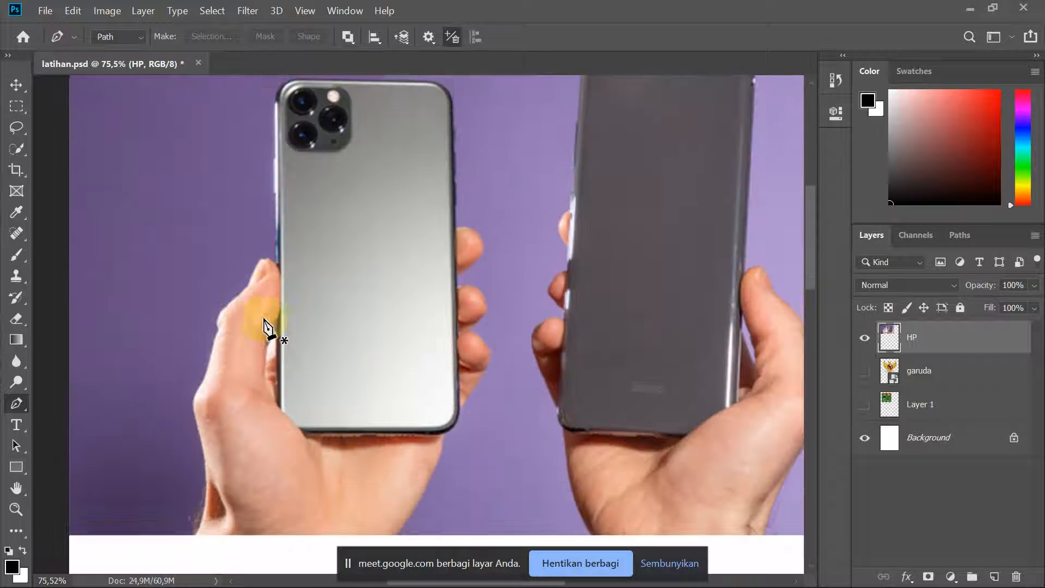
pyautogui.scroll(-2, 268, 327)
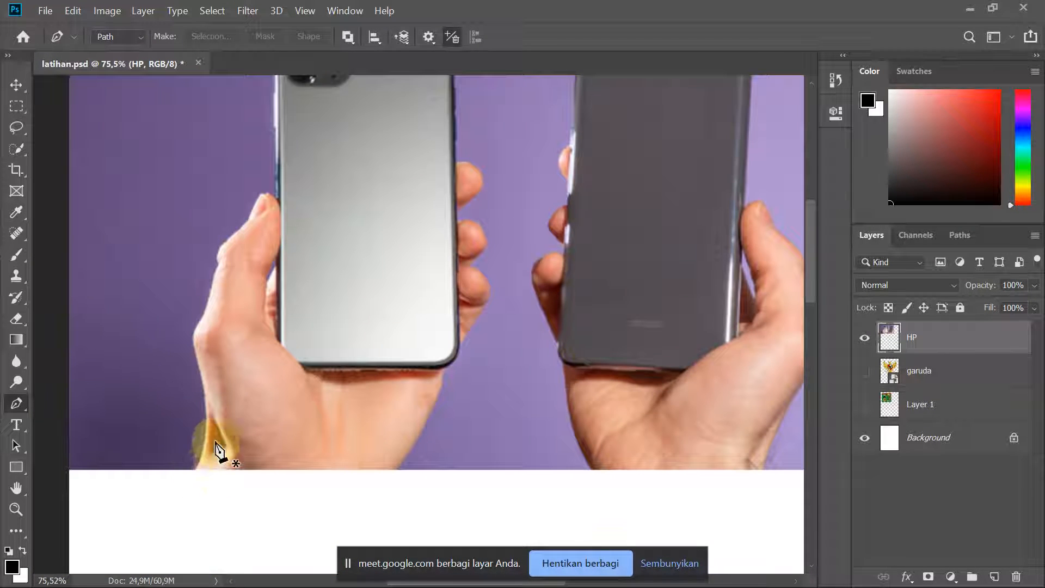
pyautogui.scroll(2, 199, 473)
pyautogui.scroll(6, 196, 489)
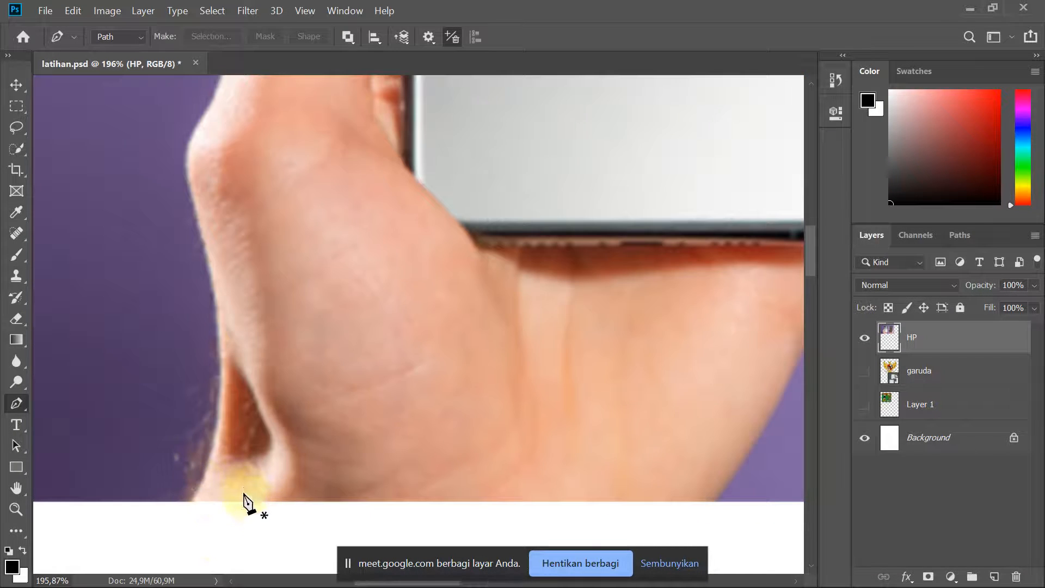
pyautogui.click(188, 504)
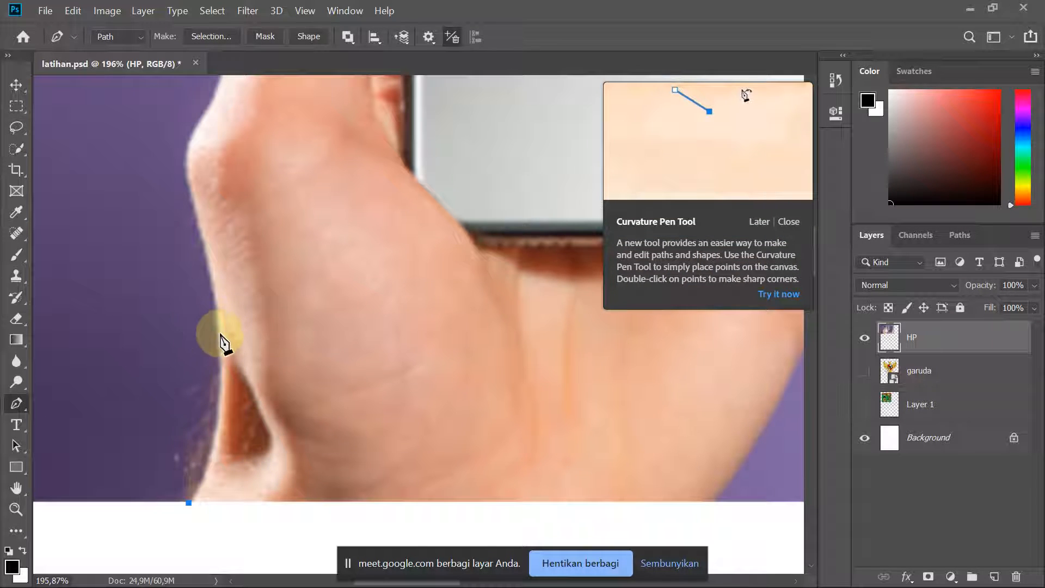
pyautogui.moveTo(222, 366); pyautogui.dragTo(220, 312)
pyautogui.moveTo(217, 273); pyautogui.dragTo(217, 246)
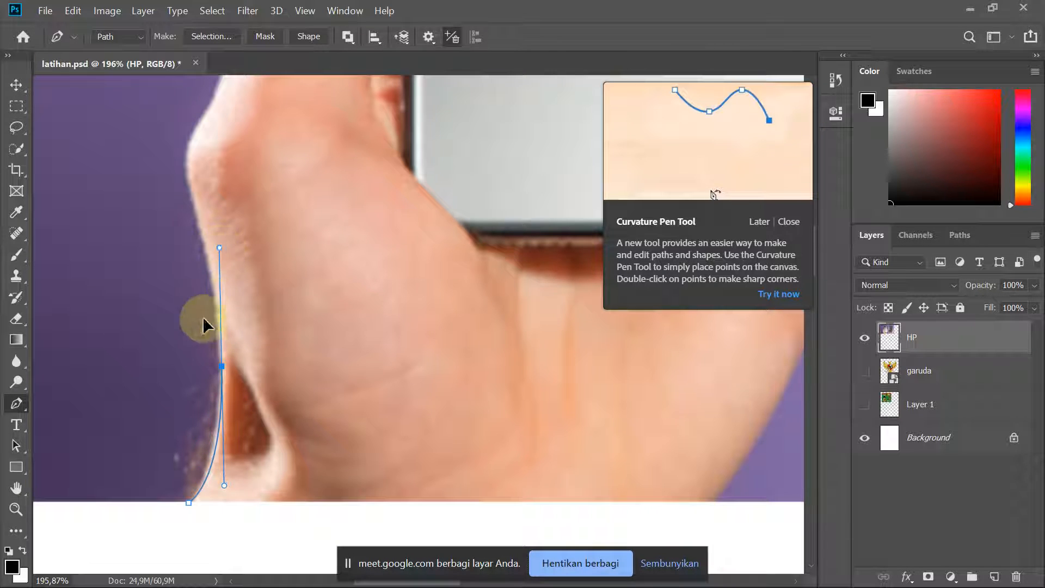
pyautogui.hotkey('ctrl', 'z')
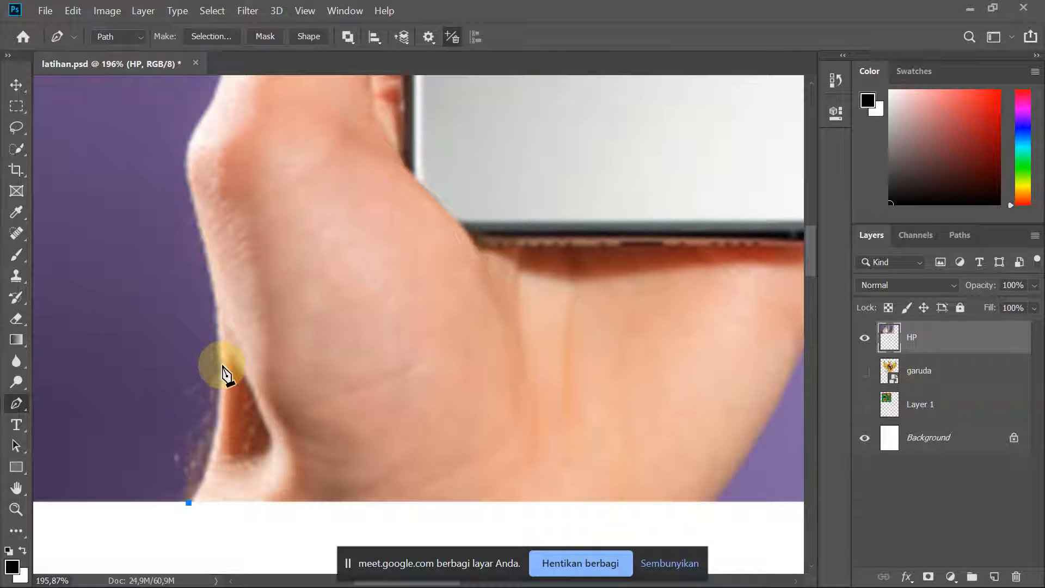
# - Add a curved anchor point at the notch between wrist and palm, bending the segment along the wrist's outer edge
pyautogui.moveTo(224, 336); pyautogui.dragTo(225, 329)
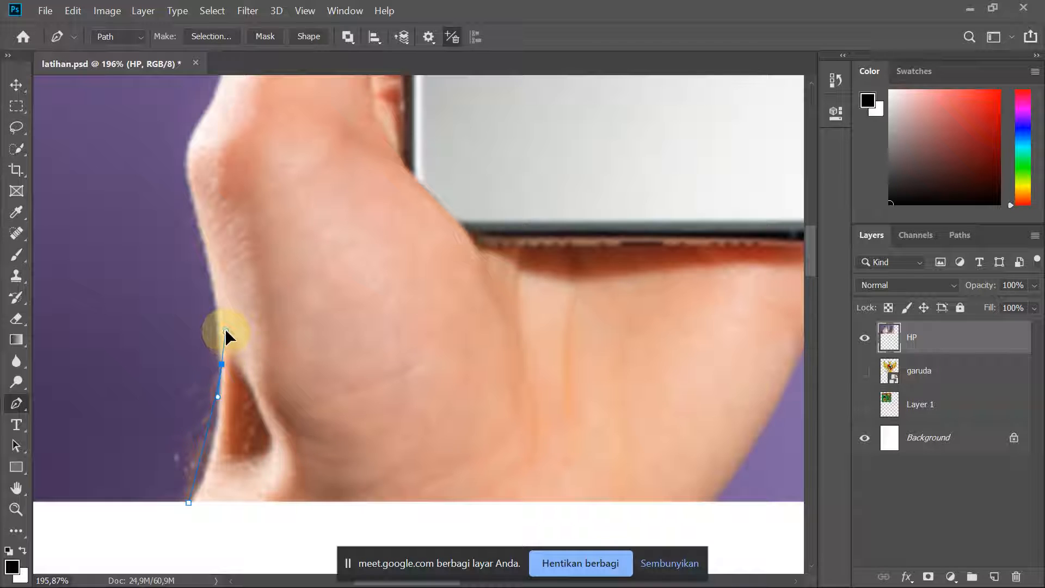
pyautogui.moveTo(223, 276); pyautogui.dragTo(210, 248)
pyautogui.hotkey('ctrl', 'z')
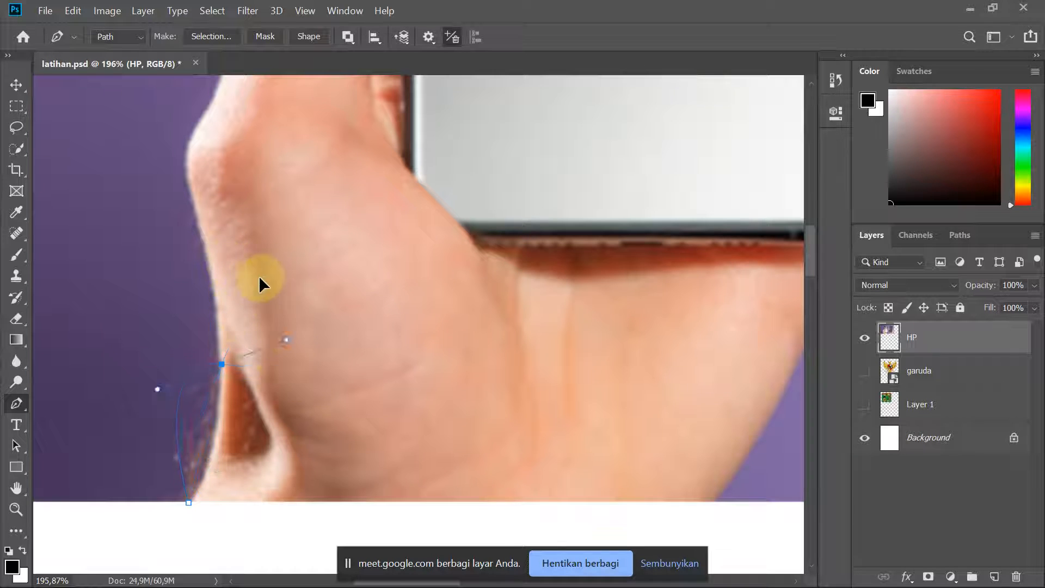
pyautogui.moveTo(275, 313); pyautogui.dragTo(224, 241)
# - Shorten the forward direction handle of the anchor point at the wrist notch
pyautogui.press('space')
pyautogui.moveTo(222, 197); pyautogui.dragTo(205, 327)
pyautogui.hotkey('alt', 'Tab')
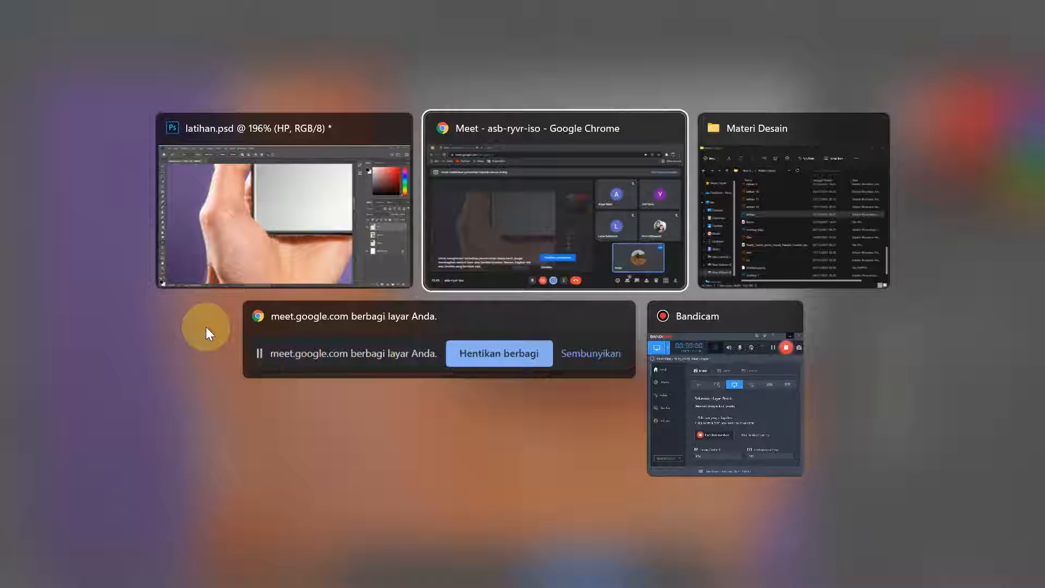
pyautogui.hotkey('alt', 'Tab')
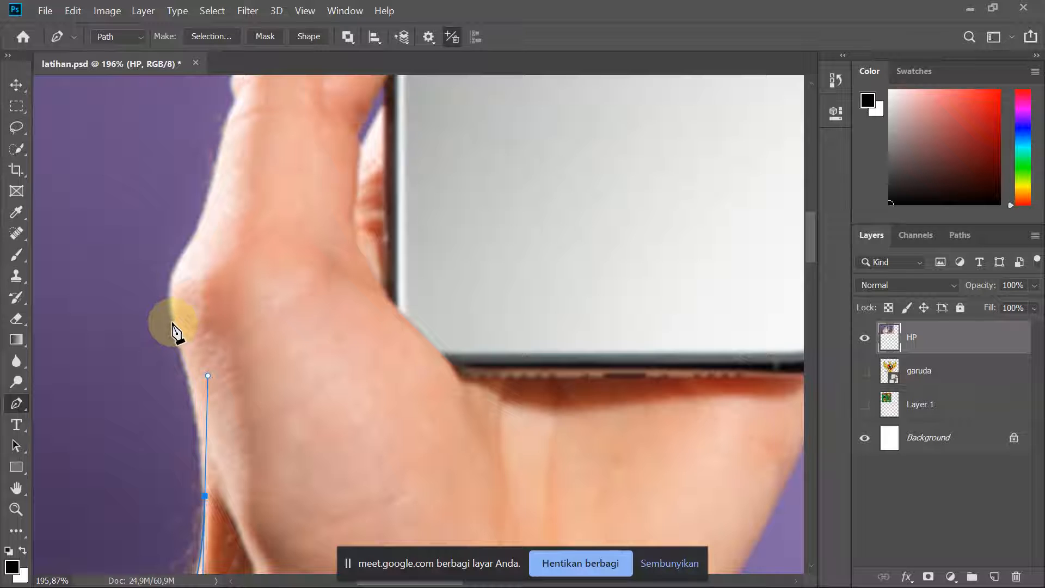
pyautogui.moveTo(173, 322); pyautogui.dragTo(171, 312)
pyautogui.hotkey('ctrl', 'z')
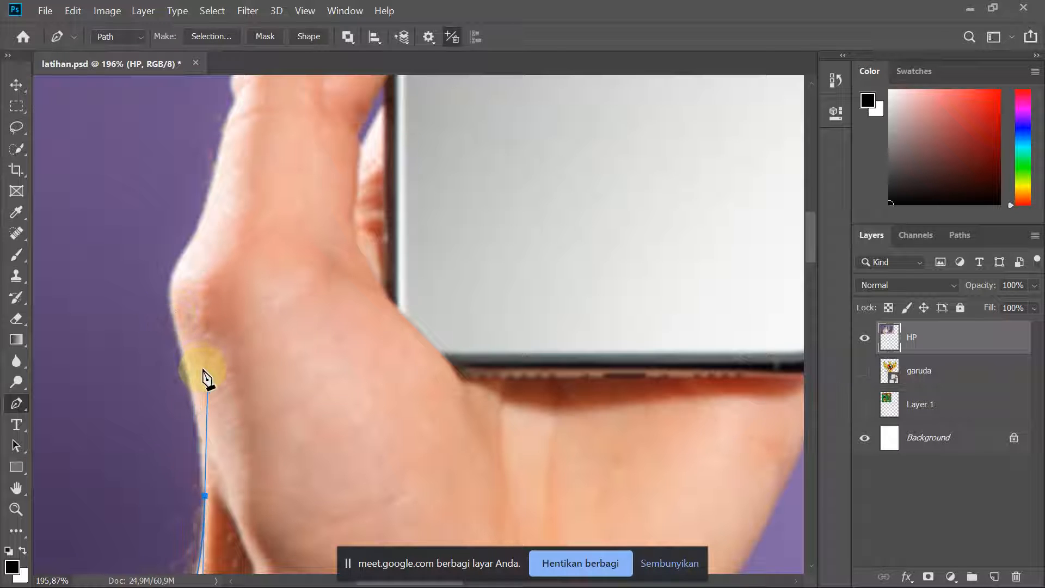
pyautogui.moveTo(207, 403); pyautogui.dragTo(209, 410)
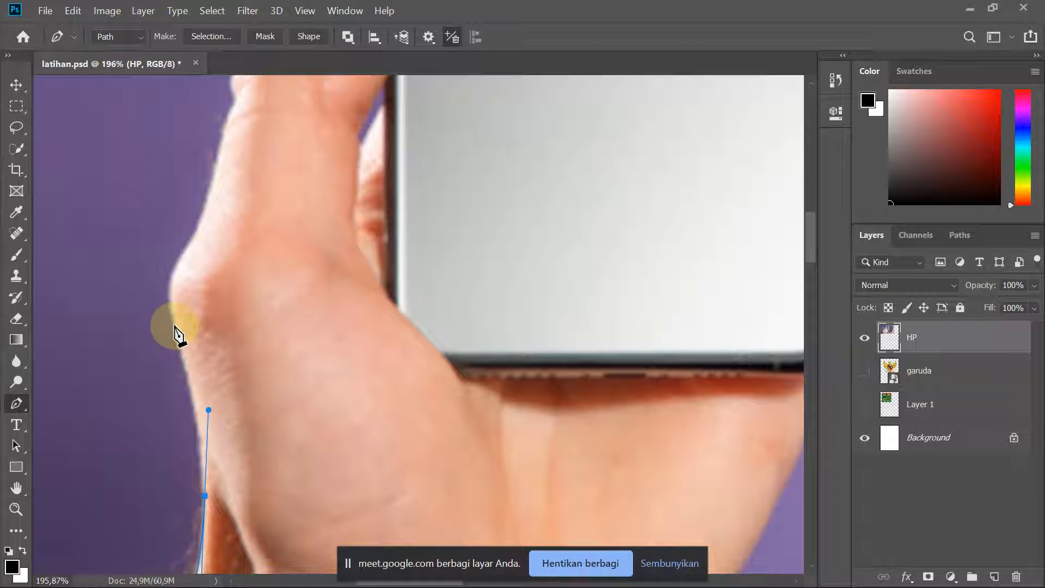
# - Continue the path with curved anchor points around the thumb's base joint and up its outer edge to just below the upper knuckle
pyautogui.moveTo(174, 321); pyautogui.dragTo(189, 398)
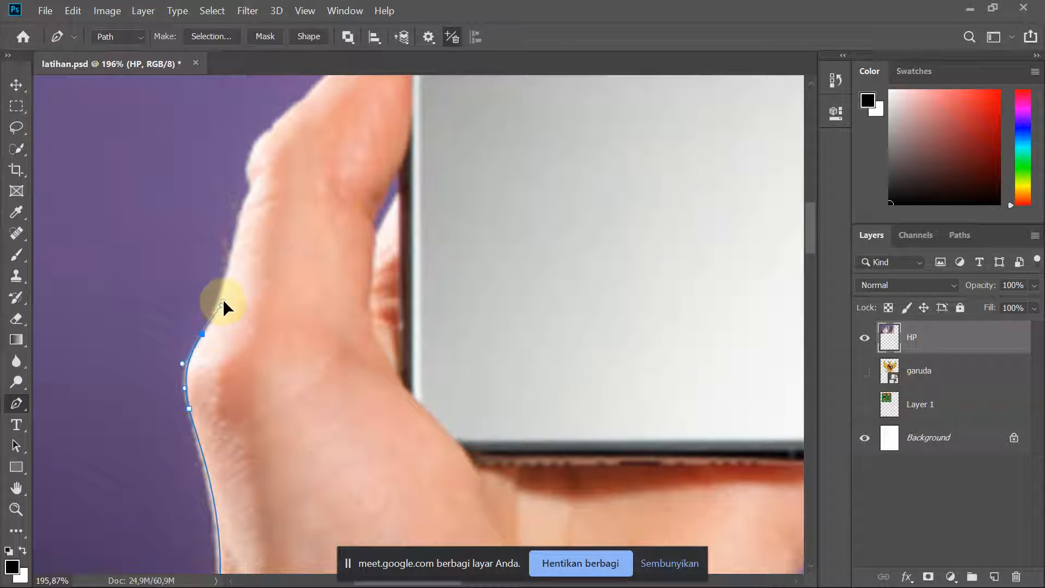
pyautogui.moveTo(223, 302); pyautogui.dragTo(222, 294)
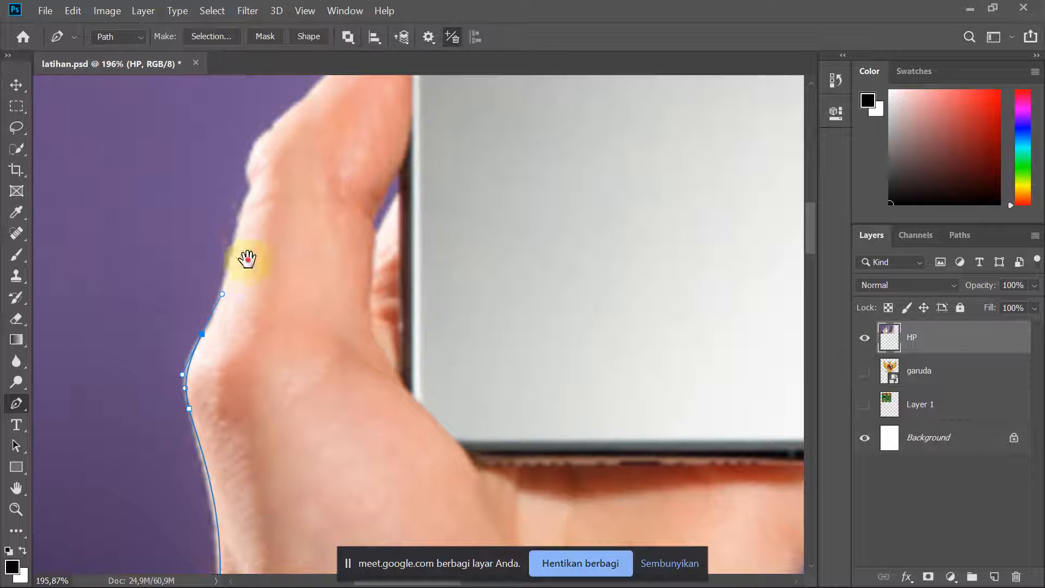
pyautogui.moveTo(246, 260); pyautogui.dragTo(223, 427)
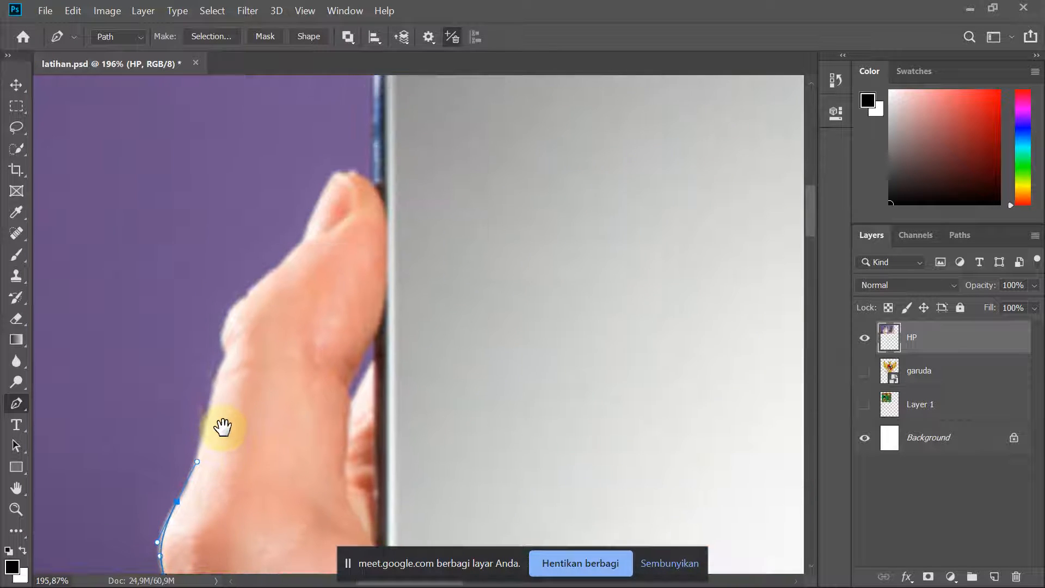
pyautogui.moveTo(238, 342); pyautogui.dragTo(252, 287)
pyautogui.keyDown('alt'); pyautogui.click(226, 358); pyautogui.keyUp('alt')
pyautogui.hotkey('ctrl', 'z')
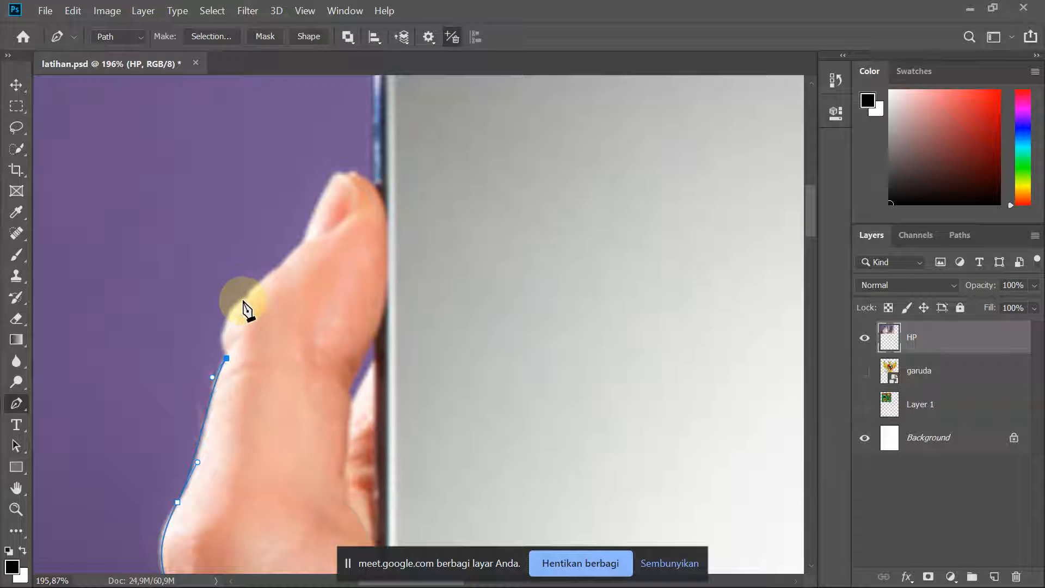
# - Continue the path with curved anchor points over the thumb's upper knuckle and around its tip to where it meets the phone's left edge
pyautogui.moveTo(266, 284); pyautogui.dragTo(272, 268)
pyautogui.scroll(3, 245, 401)
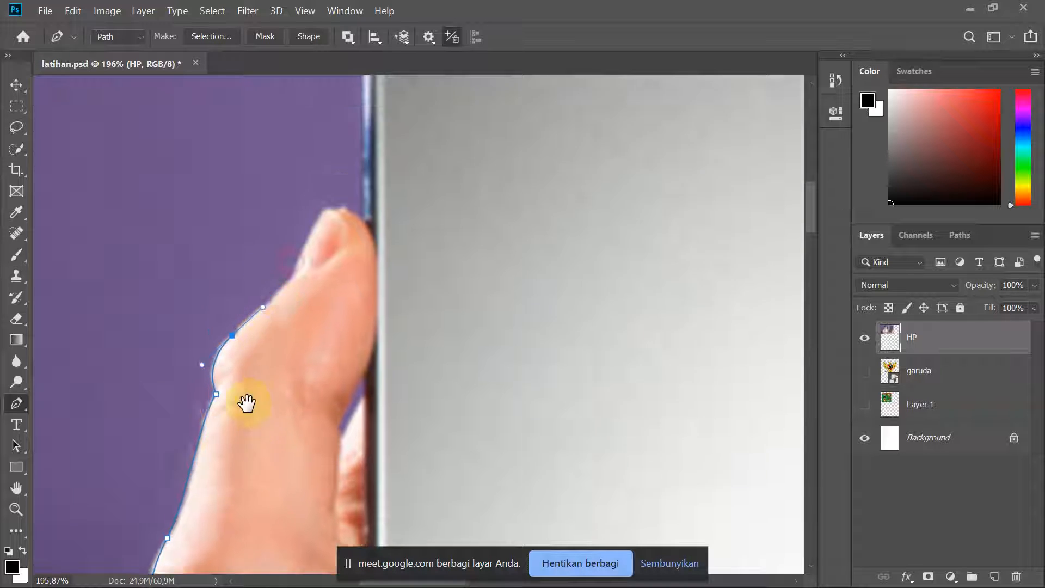
pyautogui.hscroll(1, 251, 397)
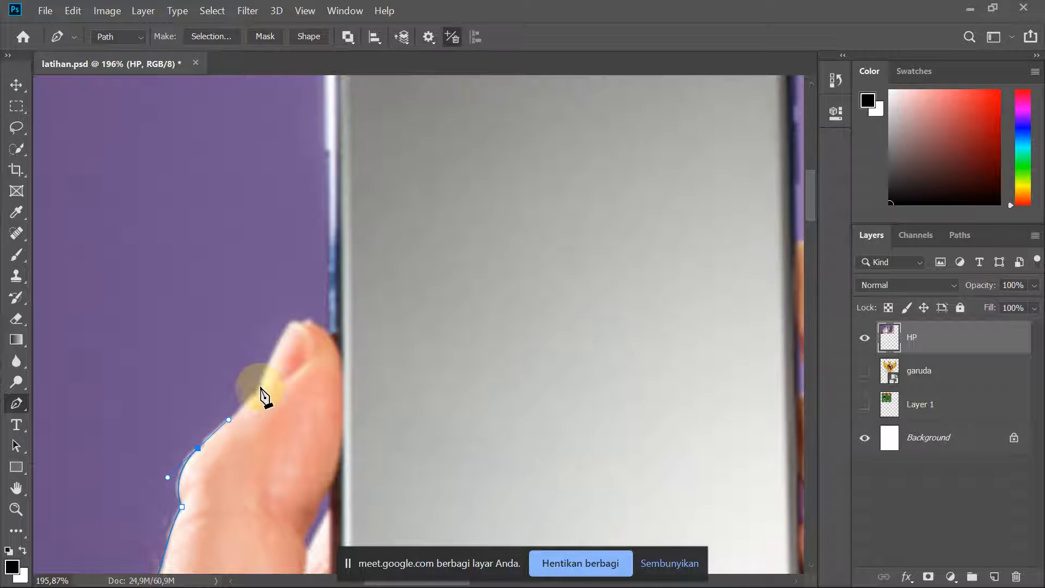
pyautogui.click(262, 377)
pyautogui.moveTo(273, 348); pyautogui.dragTo(334, 366)
# - Switch to the Google Meet window, try to hide the screen-sharing bar, and return to latihan.psd in Photoshop
pyautogui.hotkey('alt', 'Tab')
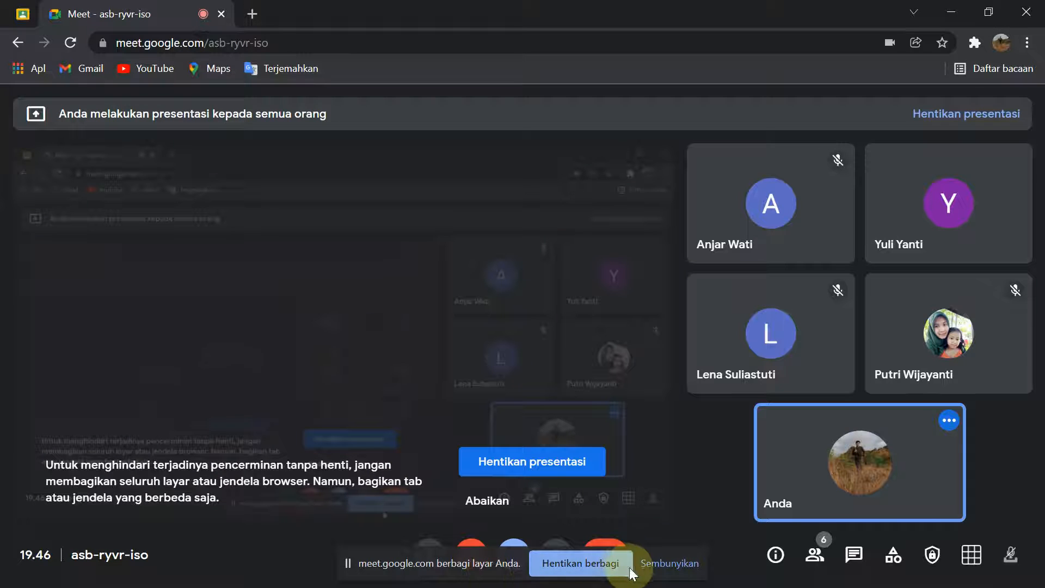
pyautogui.click(651, 562)
pyautogui.hotkey('alt', 'Tab')
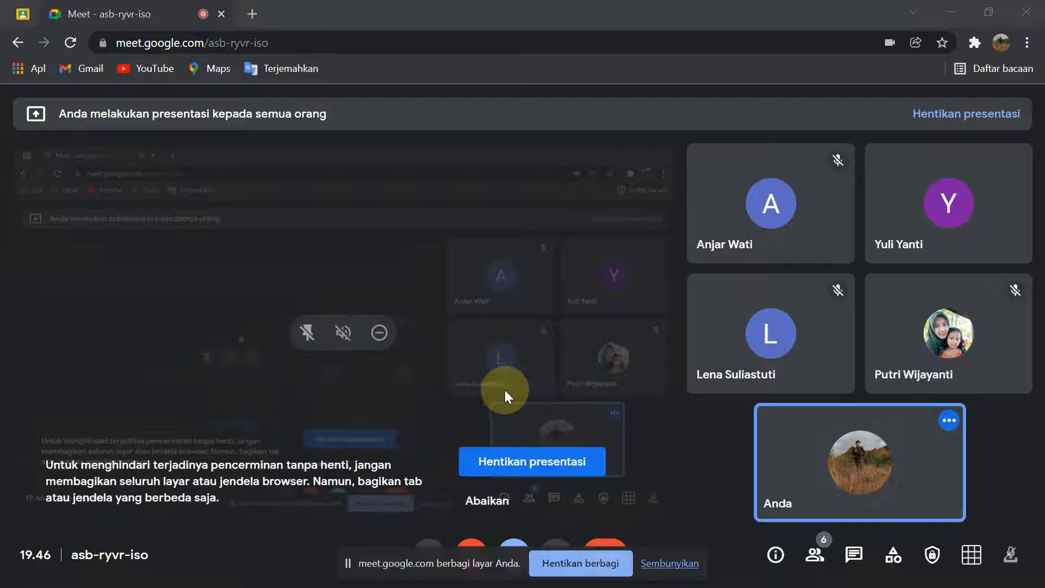
pyautogui.hotkey('alt', 'Tab')
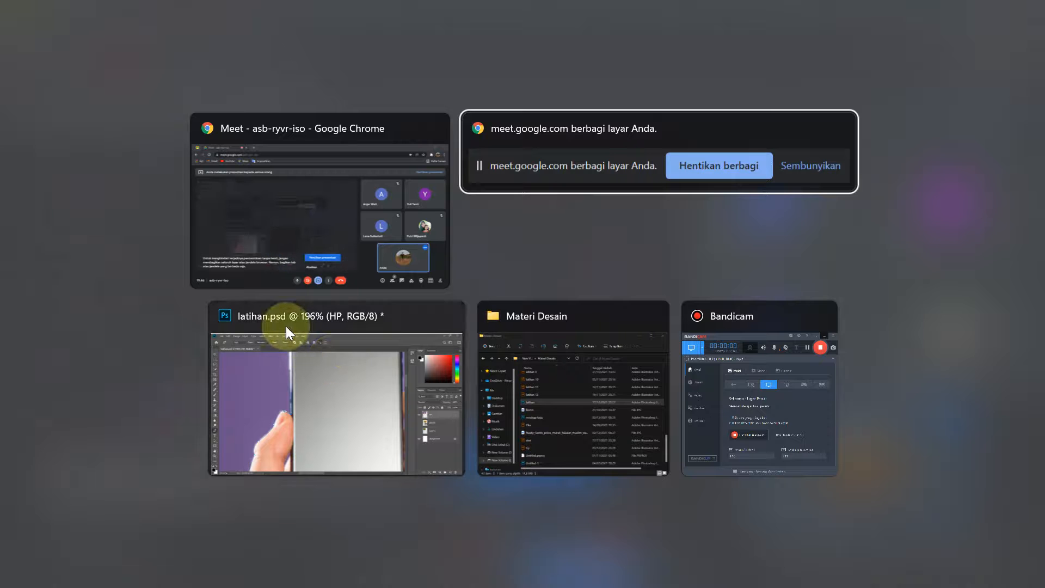
pyautogui.click(293, 327)
# - Extend the path with a straight segment from the thumb tip up the phone's left edge to the lower end of the side button
pyautogui.scroll(3, 336, 366)
pyautogui.scroll(2, 342, 376)
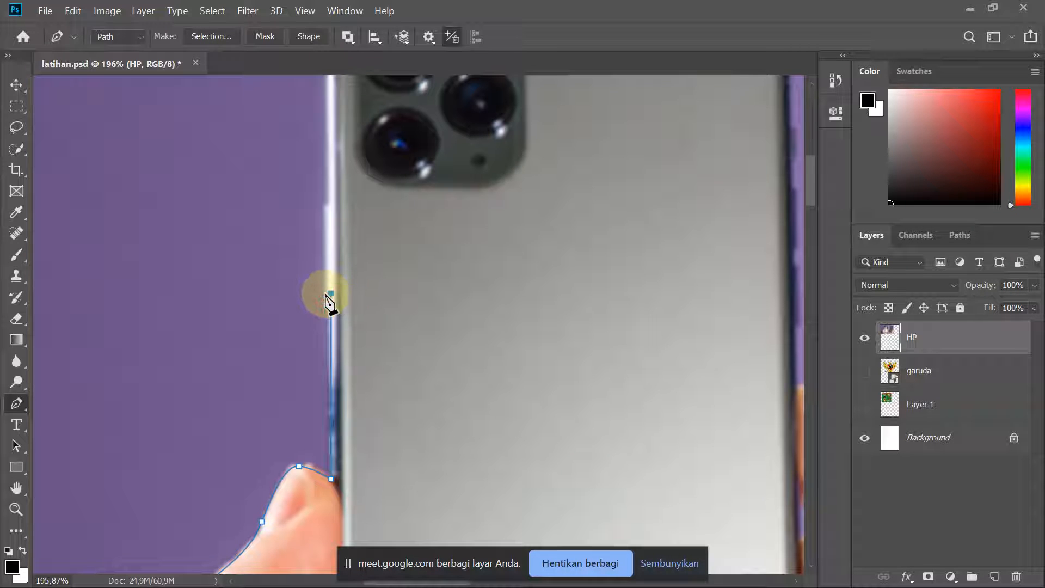
pyautogui.click(331, 302)
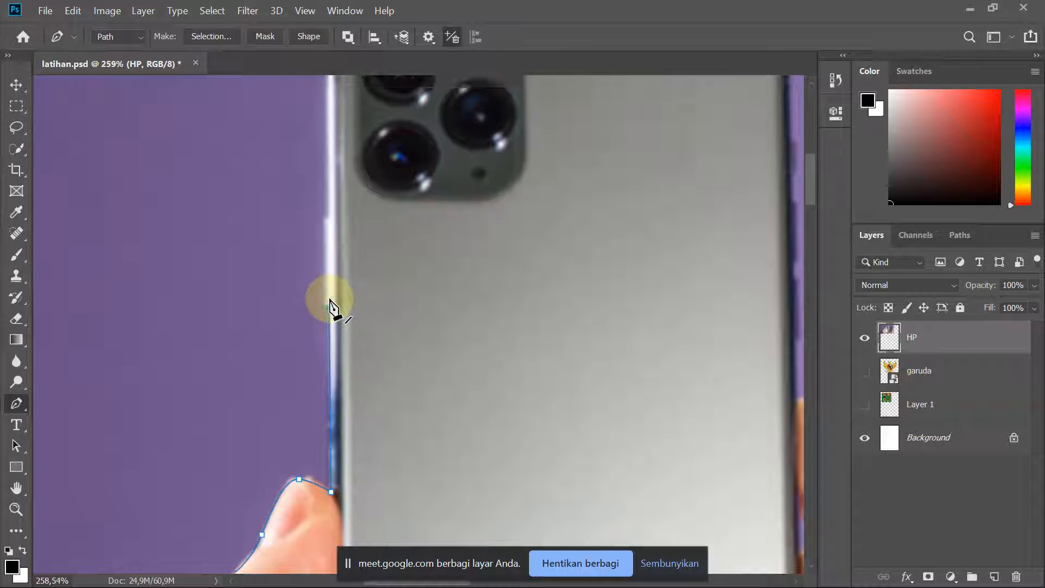
pyautogui.scroll(3, 332, 305)
pyautogui.scroll(-2, 330, 310)
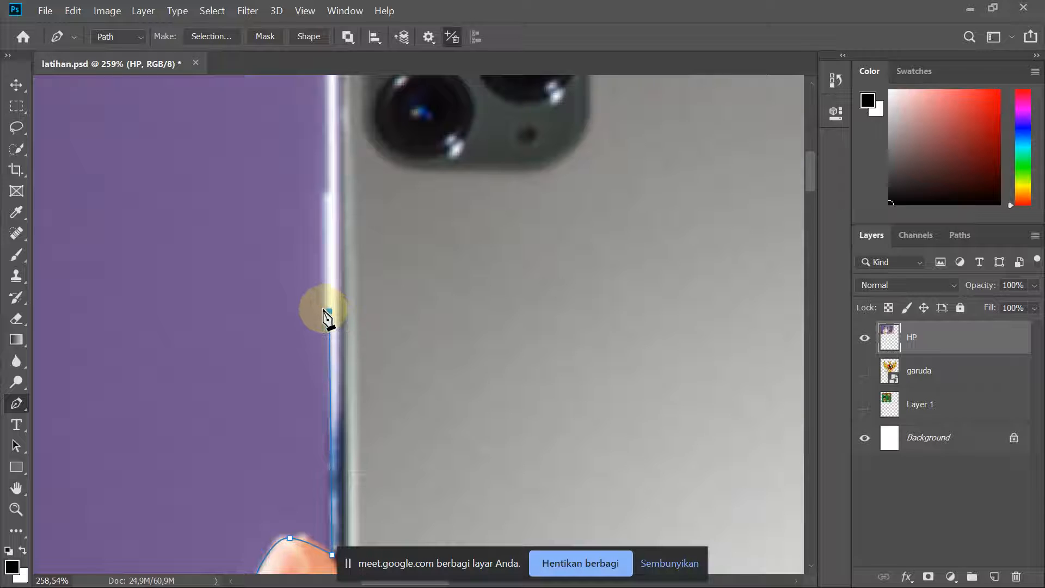
pyautogui.moveTo(337, 287); pyautogui.dragTo(323, 384)
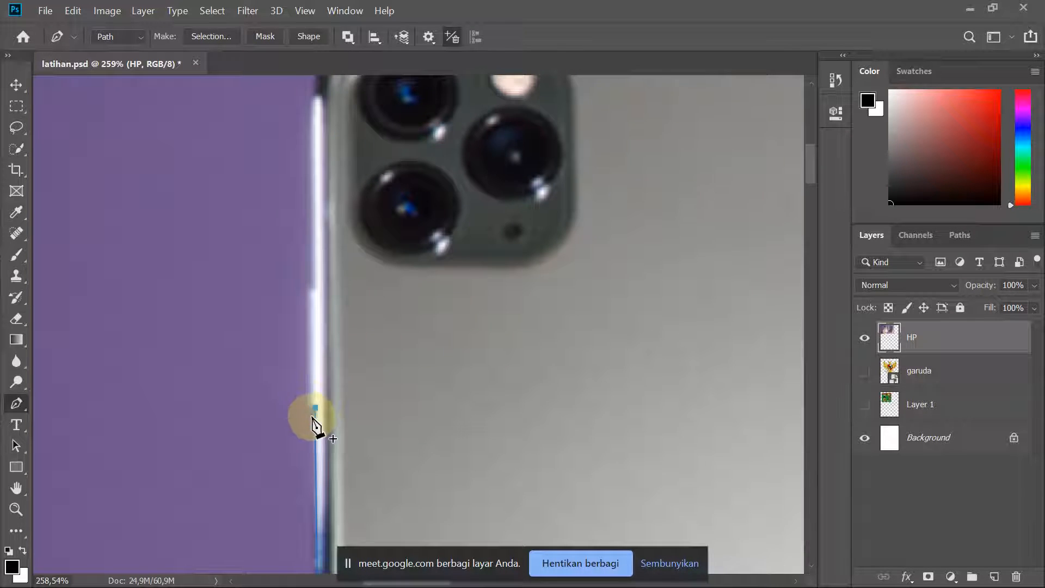
# - Outline the raised side button on the phone's left edge with corner anchor points stepping out, up along it and back in
pyautogui.scroll(2, 309, 410)
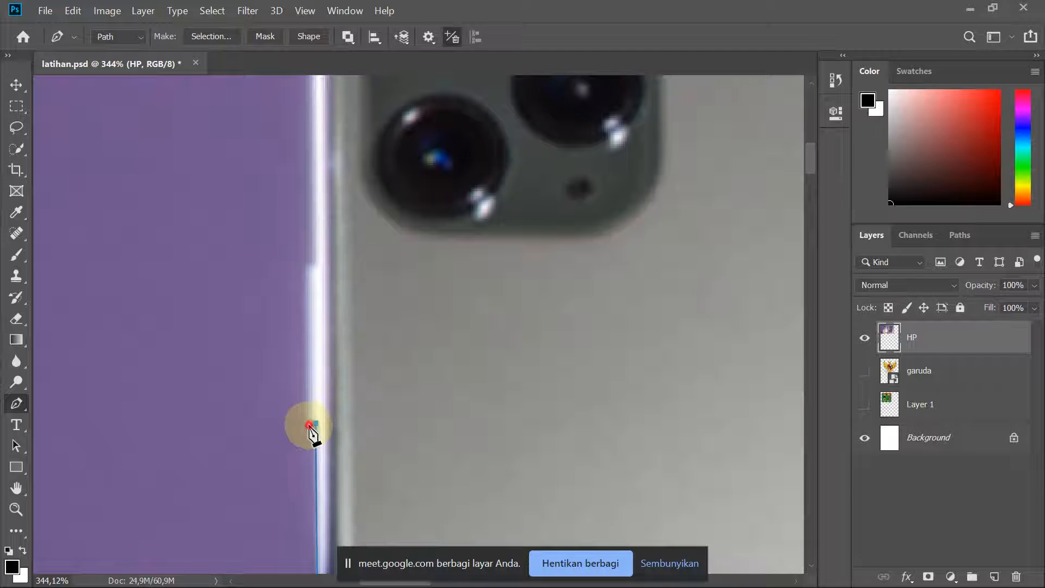
pyautogui.click(308, 424)
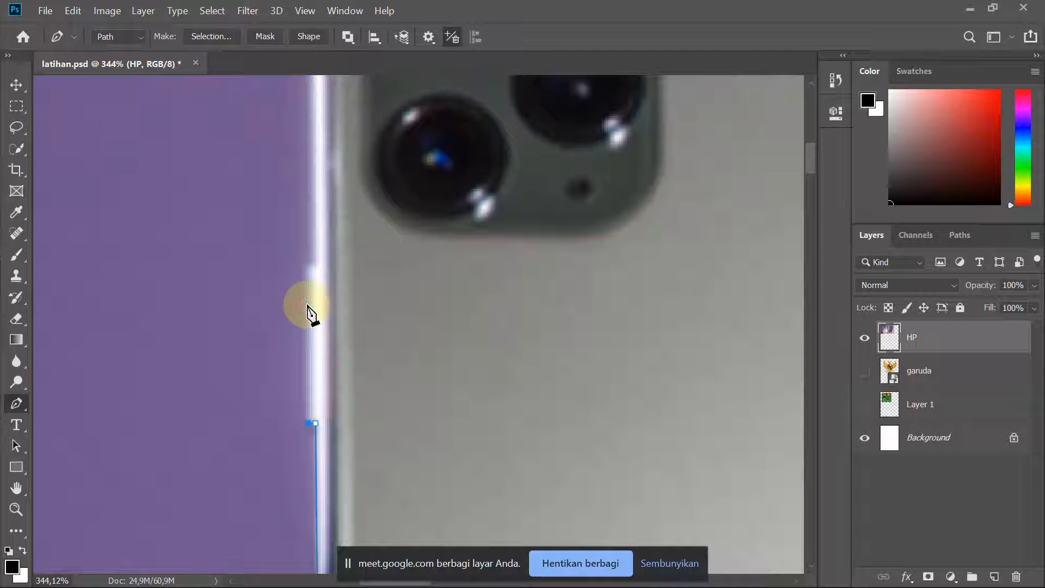
pyautogui.hotkey('ctrl', 'z')
pyautogui.click(307, 270)
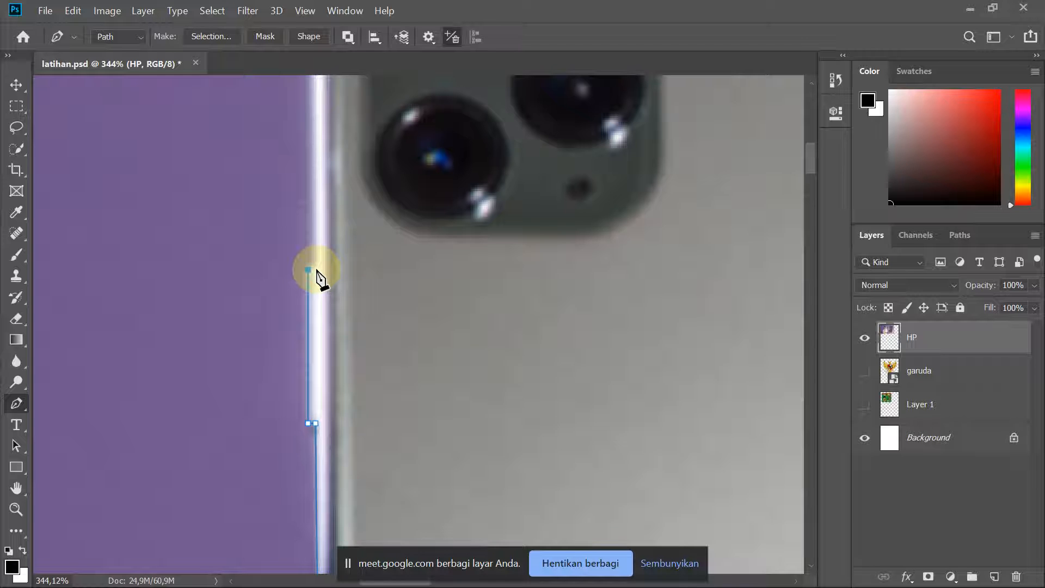
pyautogui.click(314, 270)
# - Continue the path up the phone's left edge and bend it around the top-left corner with two curved anchor points
pyautogui.moveTo(329, 281); pyautogui.dragTo(321, 503)
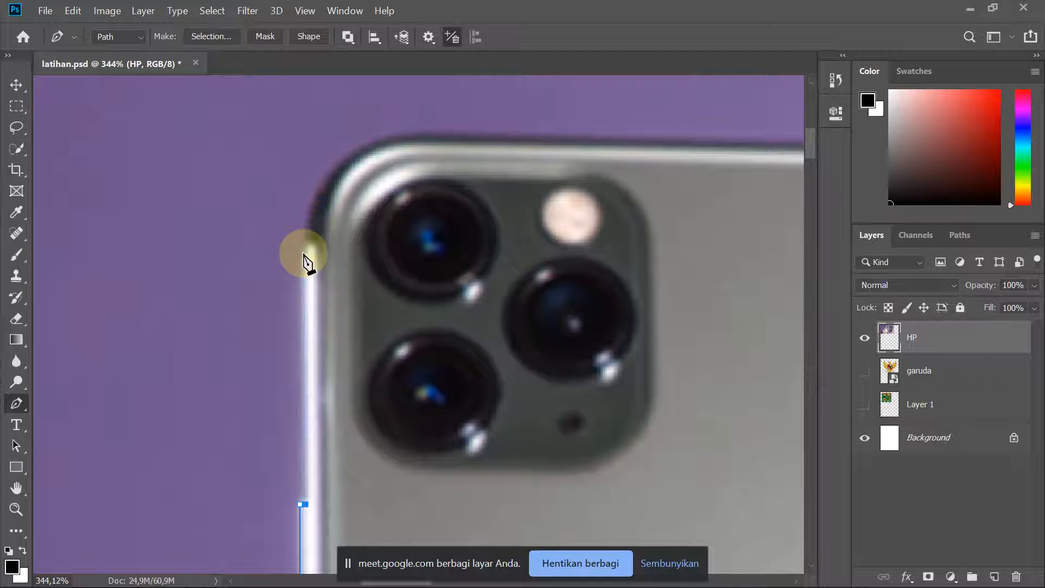
pyautogui.moveTo(303, 250); pyautogui.dragTo(277, 405)
pyautogui.press('space')
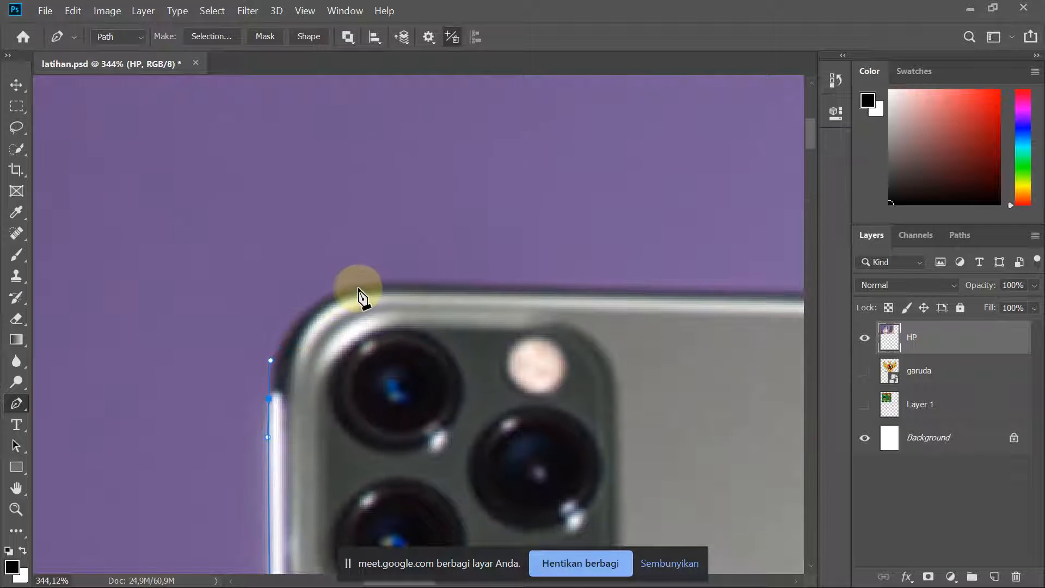
pyautogui.click(363, 286)
pyautogui.moveTo(406, 288); pyautogui.dragTo(435, 283)
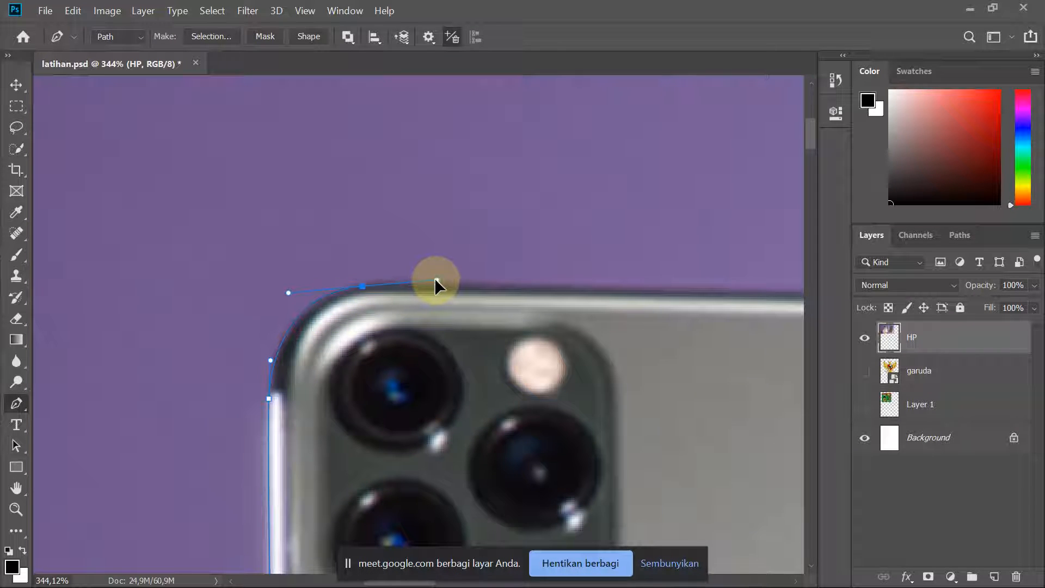
# - Run the path along the phone's top edge and bend it around the top-right corner with curved anchor points
pyautogui.press('space')
pyautogui.moveTo(505, 313); pyautogui.dragTo(213, 278)
pyautogui.scroll(-3, 345, 293)
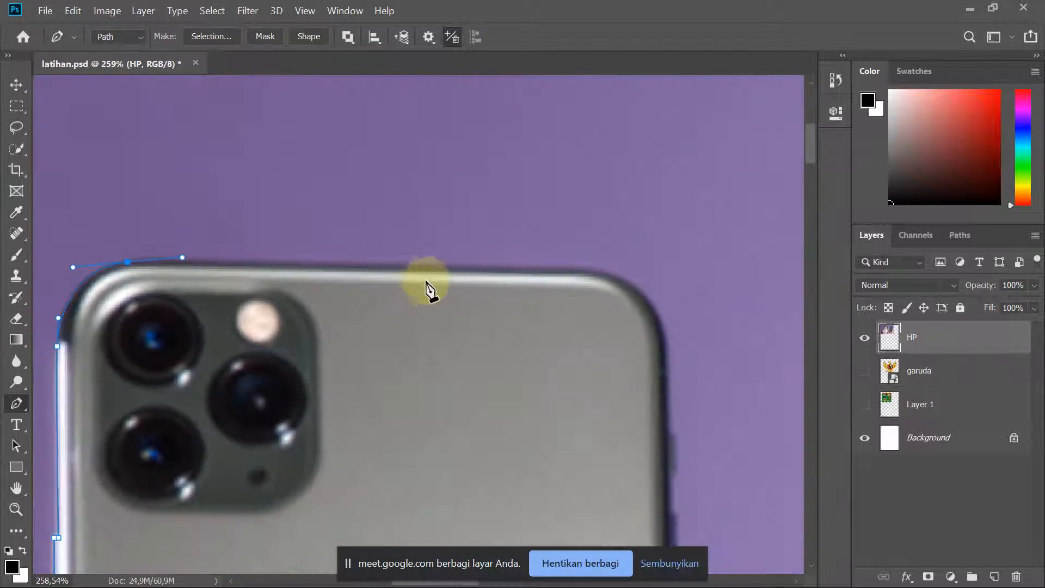
pyautogui.moveTo(447, 270); pyautogui.dragTo(320, 272)
pyautogui.hotkey('ctrl', 'z')
pyautogui.press('space')
pyautogui.moveTo(430, 300); pyautogui.dragTo(444, 358)
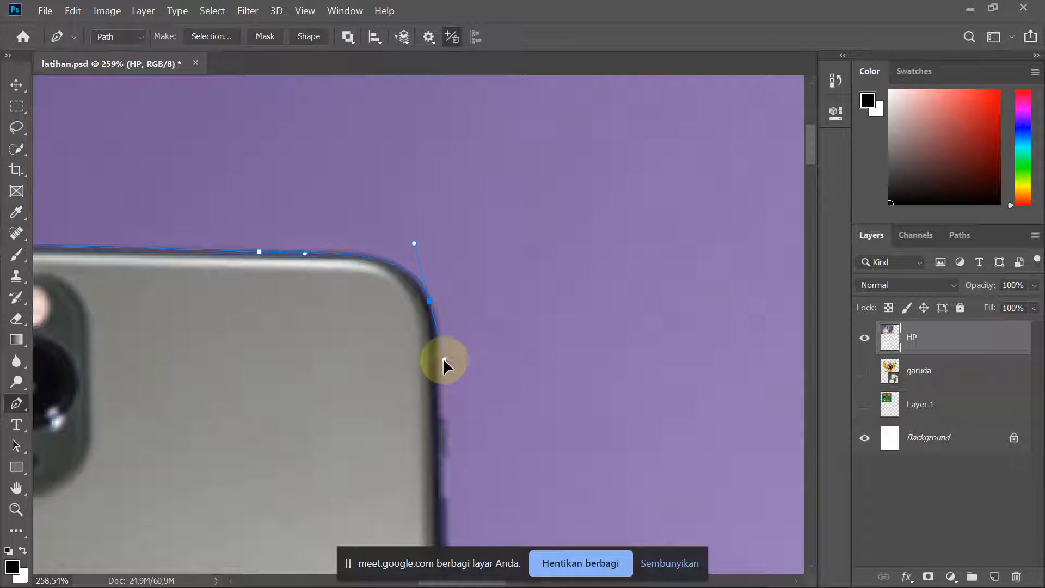
pyautogui.scroll(-3, 442, 365)
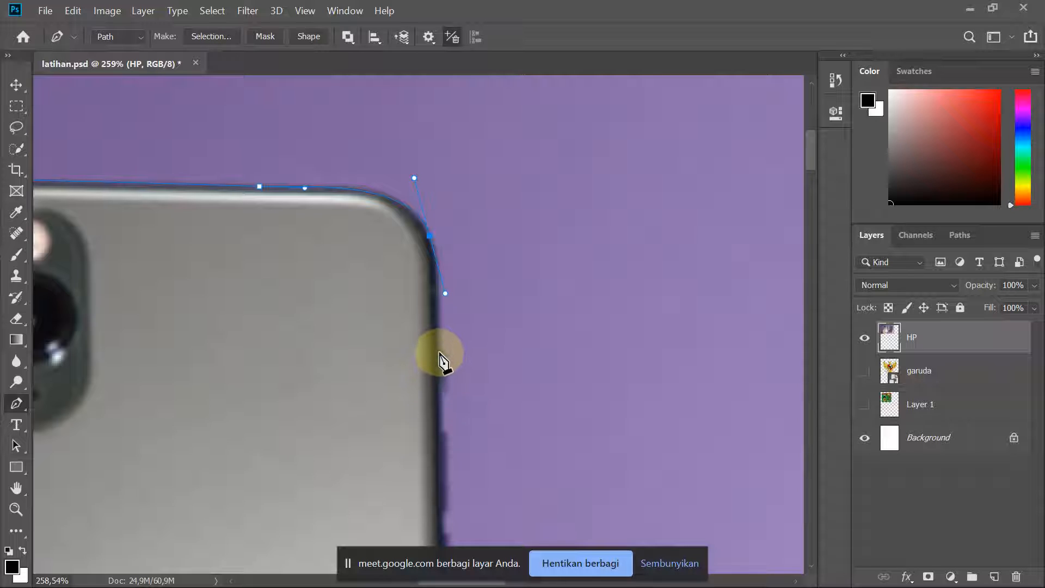
pyautogui.click(440, 355)
pyautogui.scroll(1, 441, 361)
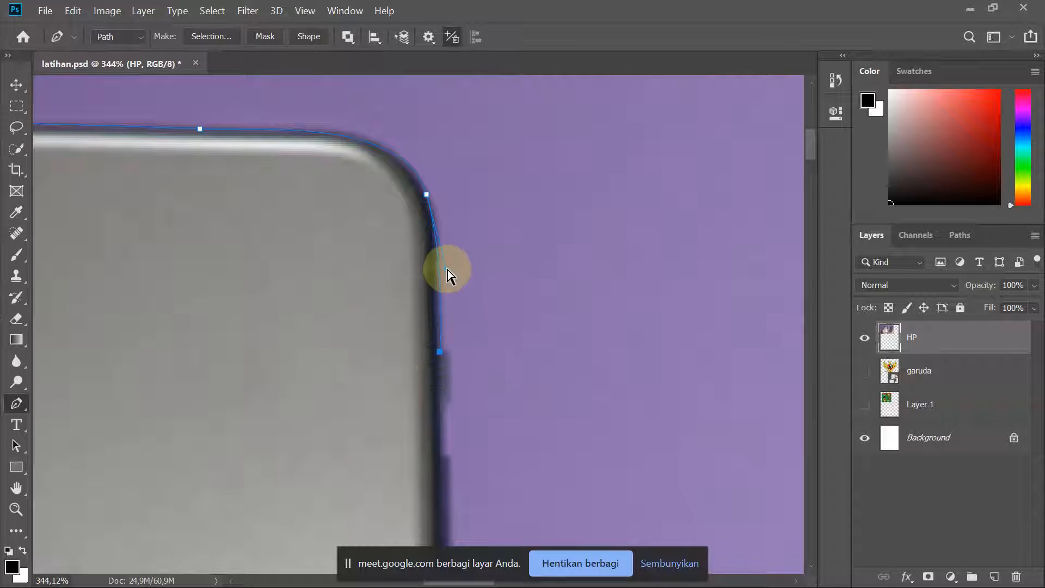
pyautogui.moveTo(445, 252); pyautogui.dragTo(440, 234)
pyautogui.scroll(-1, 441, 341)
pyautogui.scroll(-2, 448, 299)
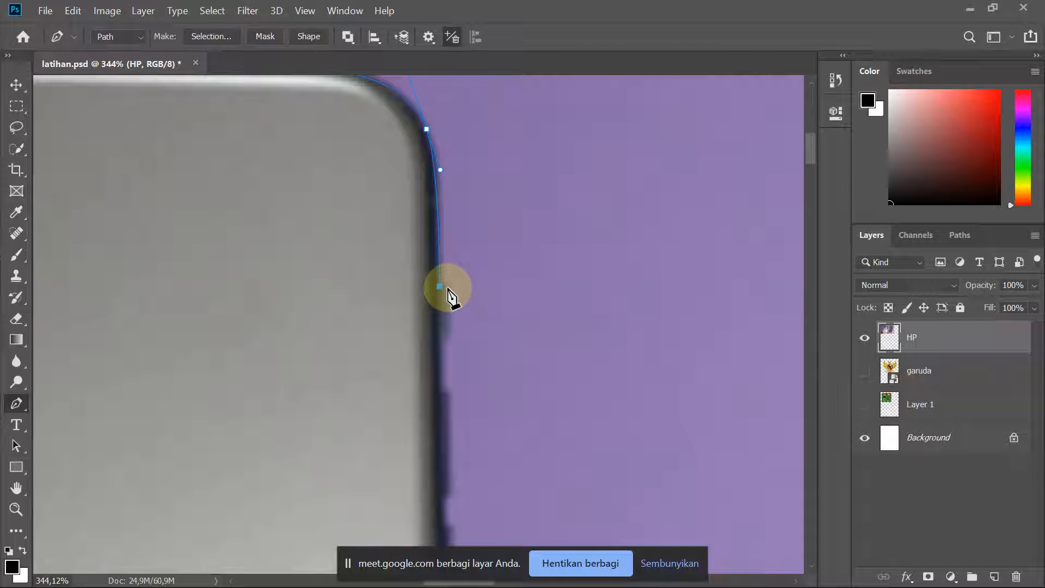
pyautogui.scroll(-2, 447, 304)
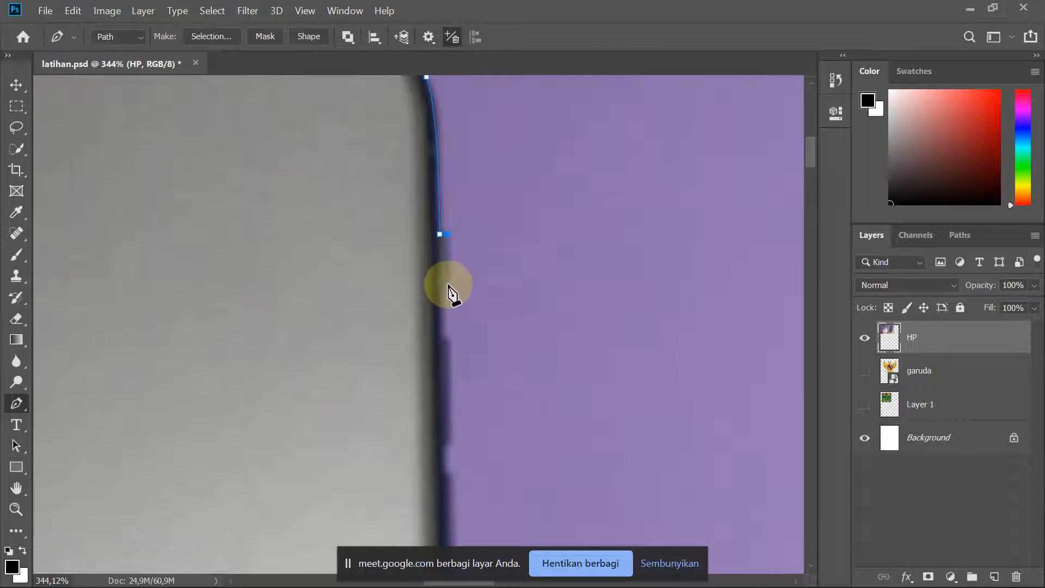
pyautogui.hotkey('ctrl', 'z')
pyautogui.scroll(-1, 439, 300)
pyautogui.hotkey('ctrl', 'z')
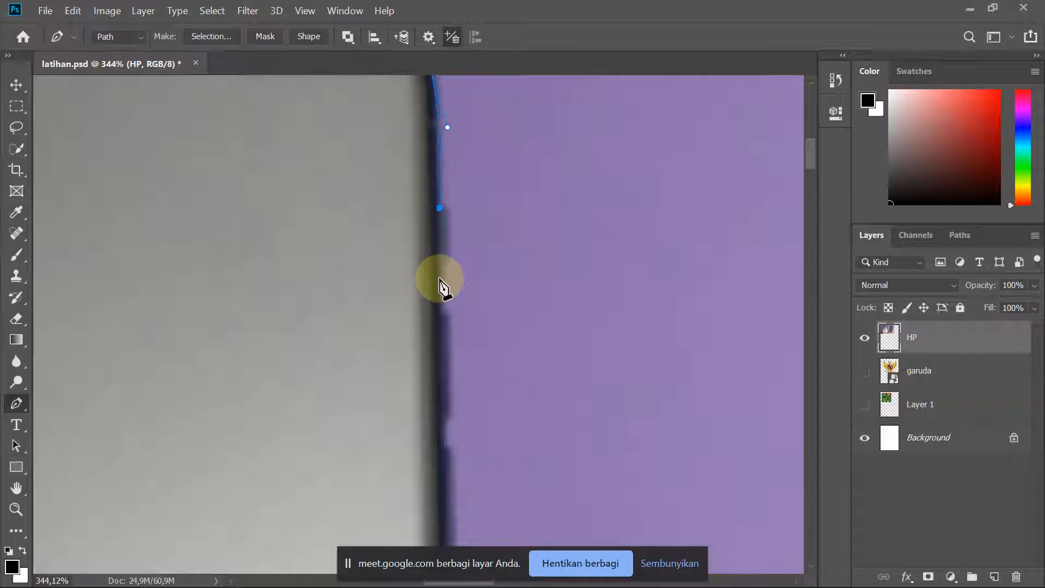
pyautogui.scroll(1, 441, 284)
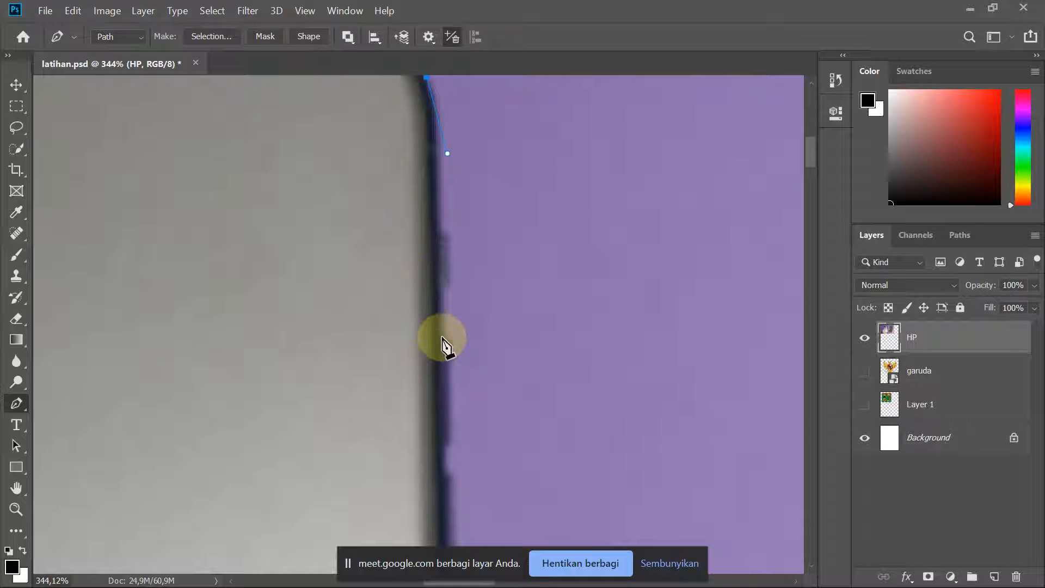
# - Extend the path down the phone's right edge to the middle side button and outline that button with corner anchor points
pyautogui.scroll(2, 444, 342)
pyautogui.scroll(-6, 446, 343)
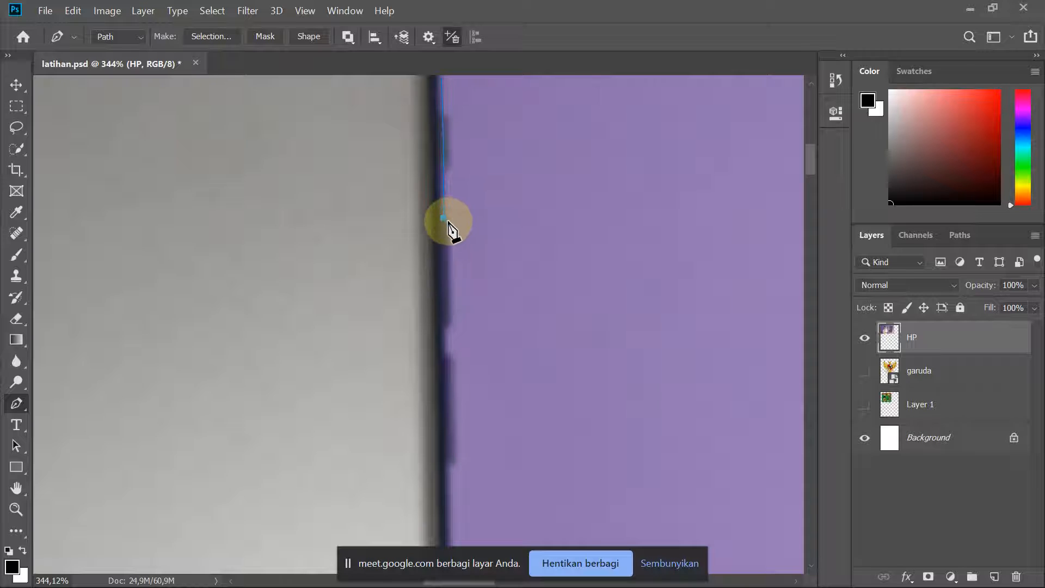
pyautogui.scroll(-2, 450, 238)
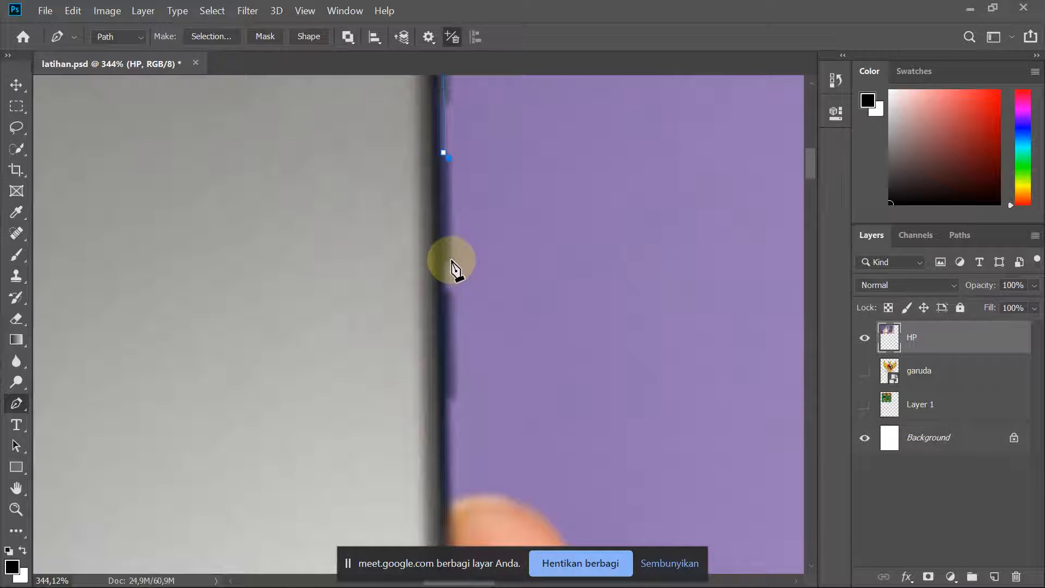
pyautogui.click(448, 261)
pyautogui.scroll(-2, 438, 288)
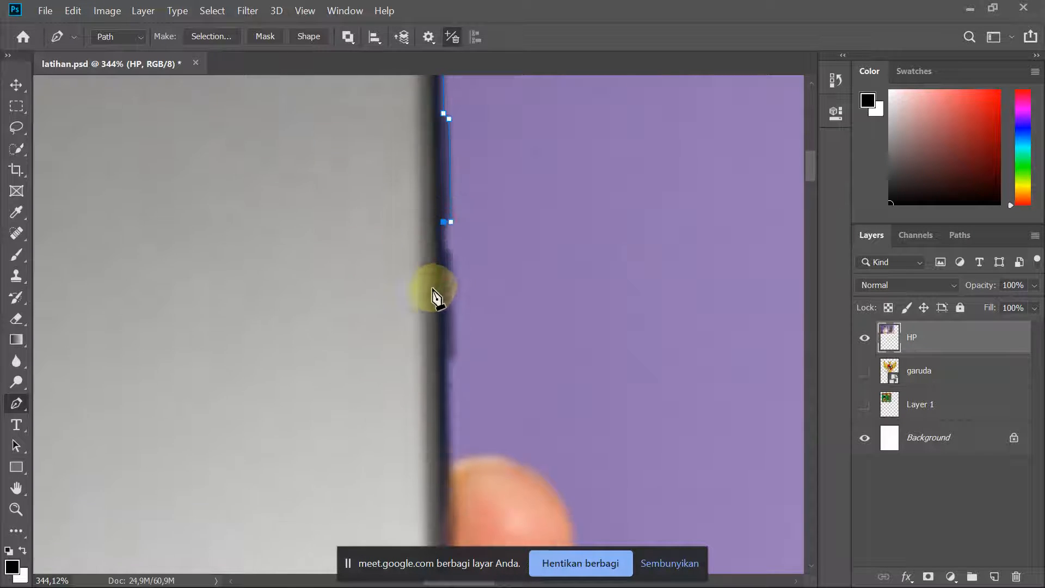
# - Outline the lowest side button on the phone's right edge with corner anchor points, ending back on the phone's edge
pyautogui.click(444, 238)
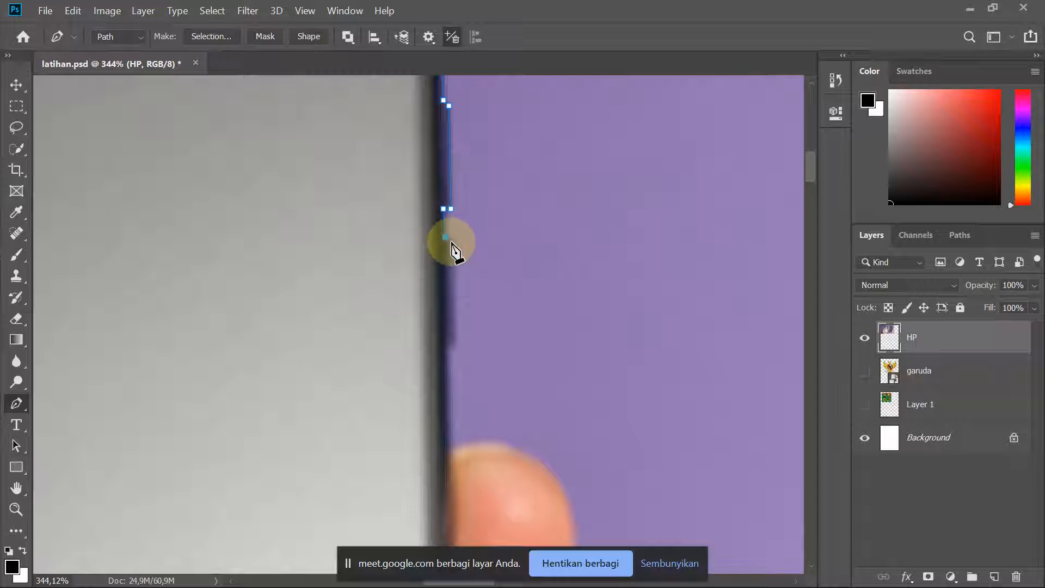
pyautogui.scroll(2, 451, 229)
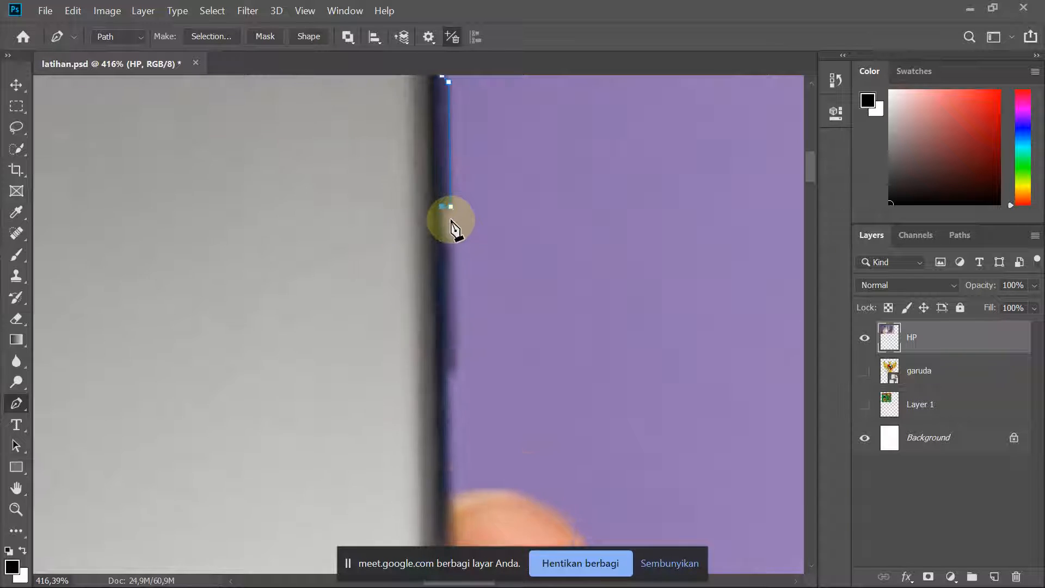
pyautogui.scroll(-1, 450, 224)
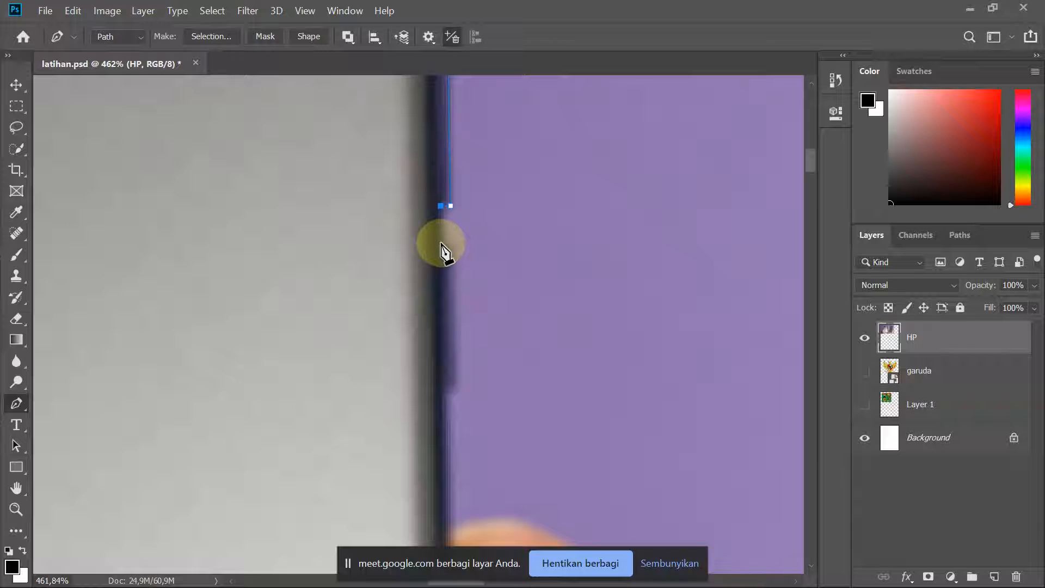
pyautogui.click(441, 243)
pyautogui.click(443, 241)
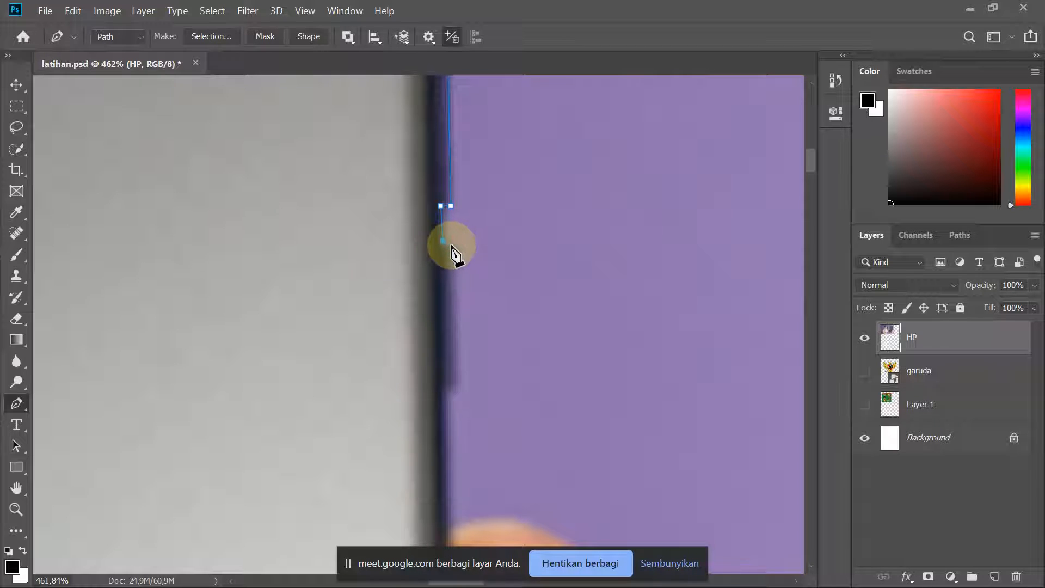
pyautogui.scroll(-3, 458, 289)
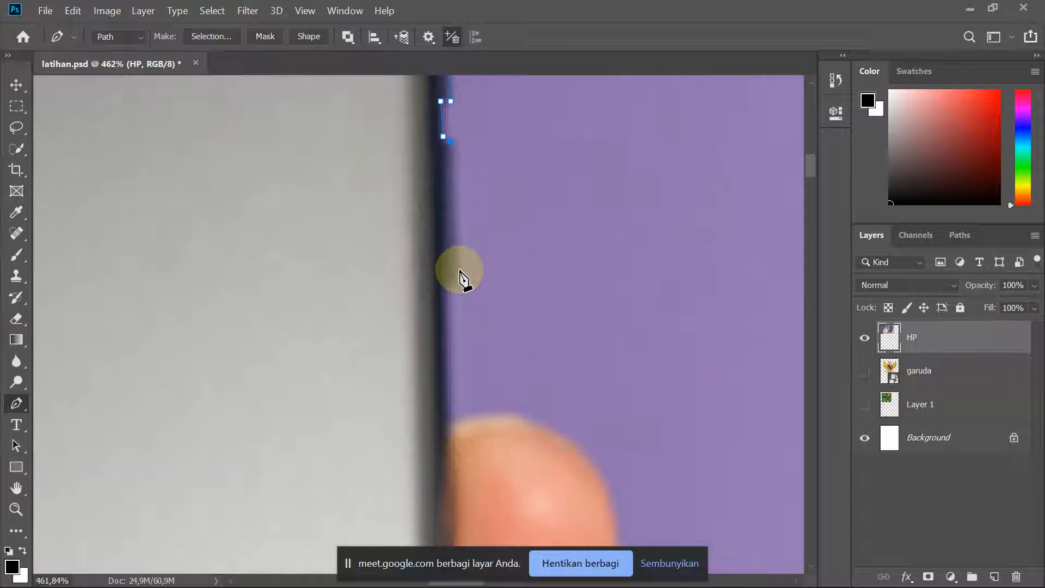
pyautogui.click(457, 283)
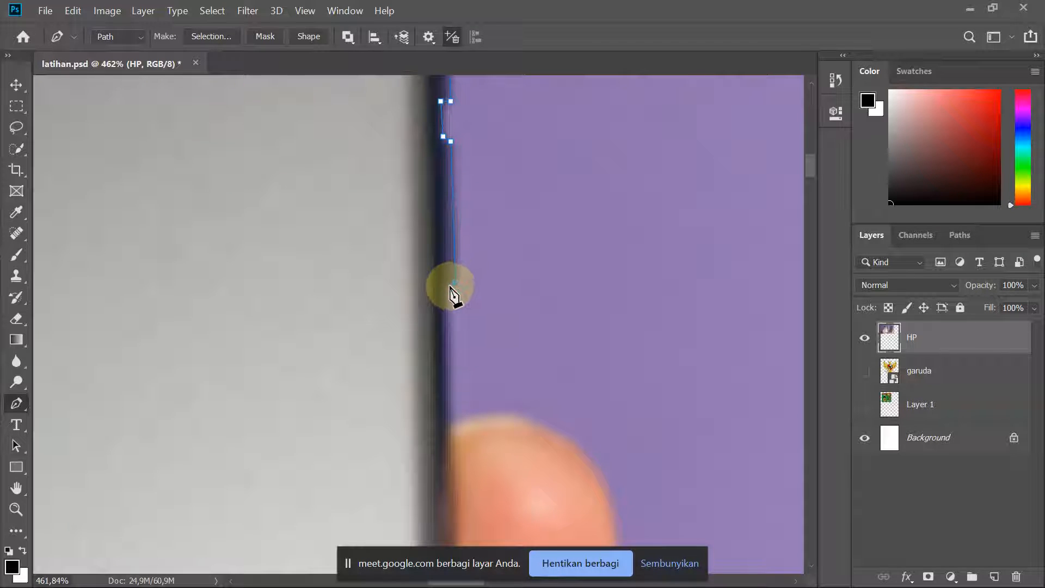
pyautogui.scroll(-2, 446, 313)
pyautogui.scroll(-1, 446, 316)
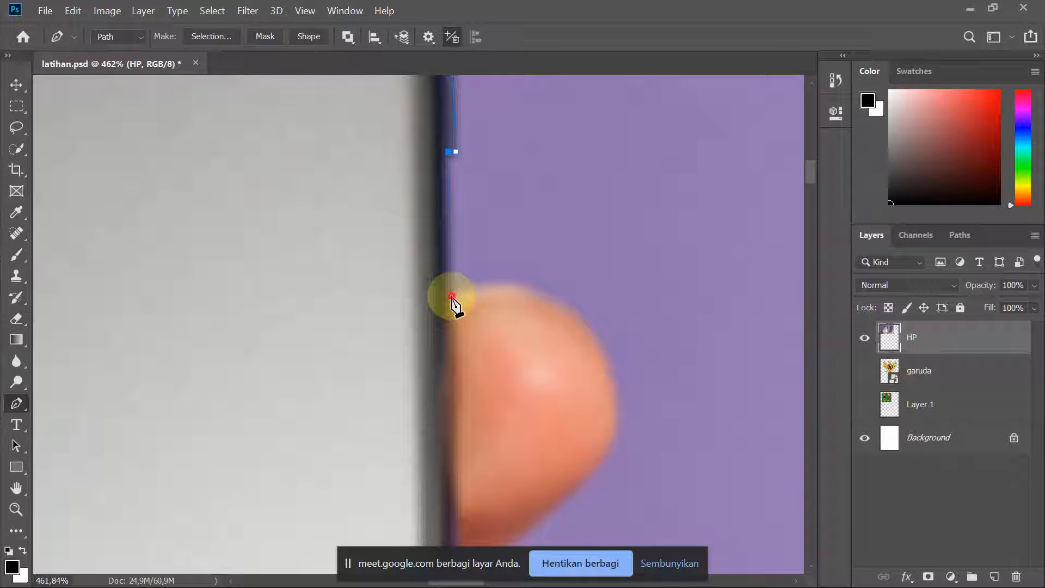
# - Add an anchor point where the uppermost finger meets the phone's right edge and curve the path over the top of the fingertip
pyautogui.click(452, 296)
pyautogui.moveTo(530, 292); pyautogui.dragTo(506, 276)
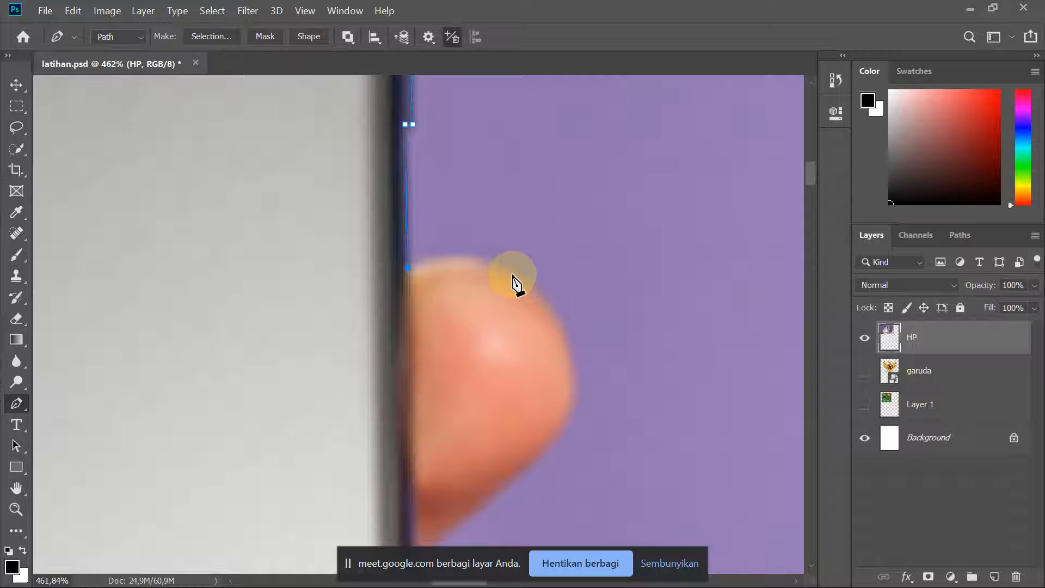
pyautogui.moveTo(518, 280); pyautogui.dragTo(528, 224)
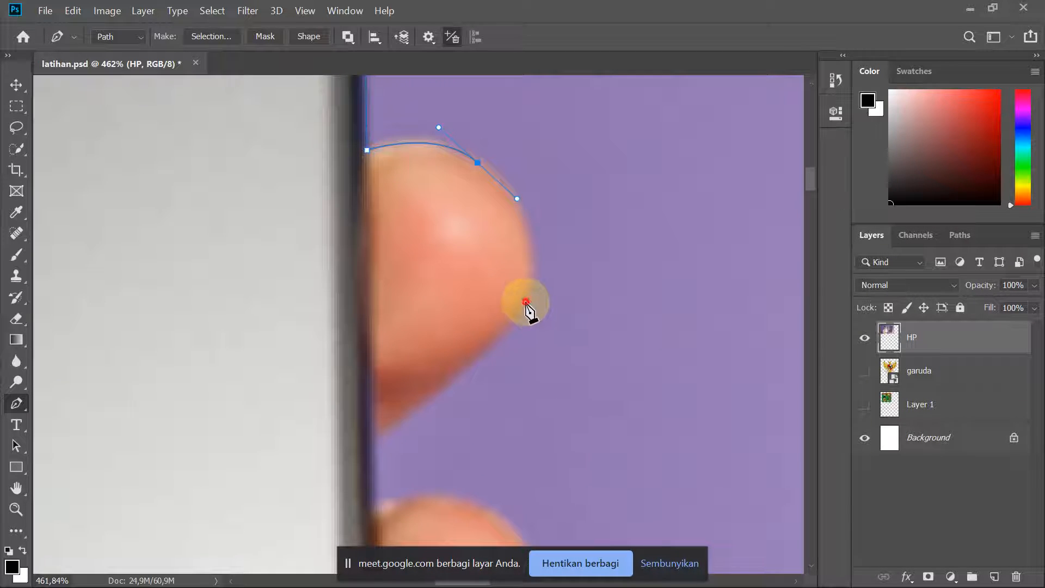
# - Curve the path around the uppermost fingertip and back to the phone's right edge, converting the end anchor to a corner point
pyautogui.moveTo(525, 302); pyautogui.dragTo(499, 350)
pyautogui.moveTo(535, 309); pyautogui.dragTo(607, 231)
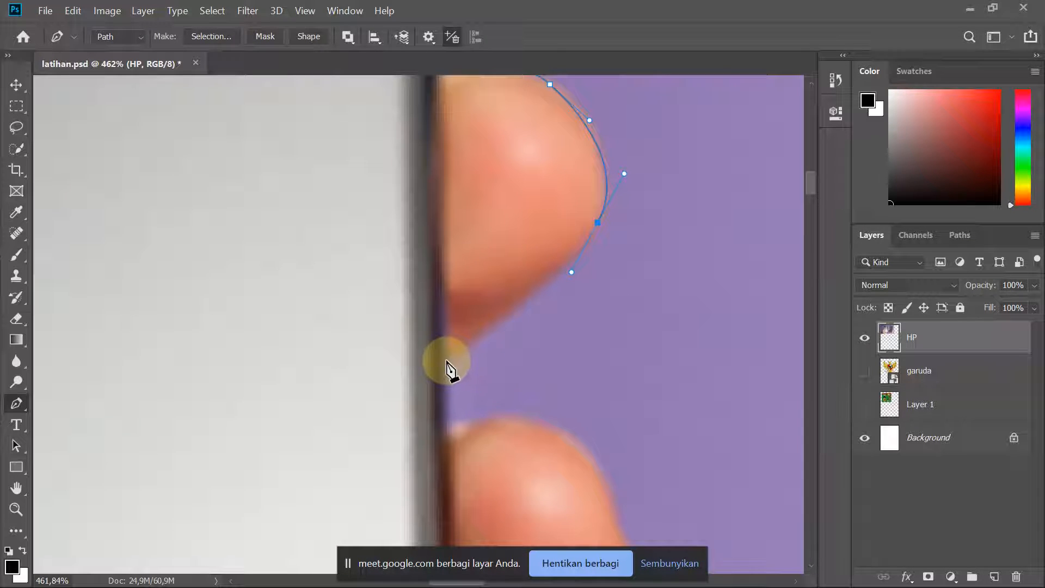
pyautogui.moveTo(448, 360); pyautogui.dragTo(424, 375)
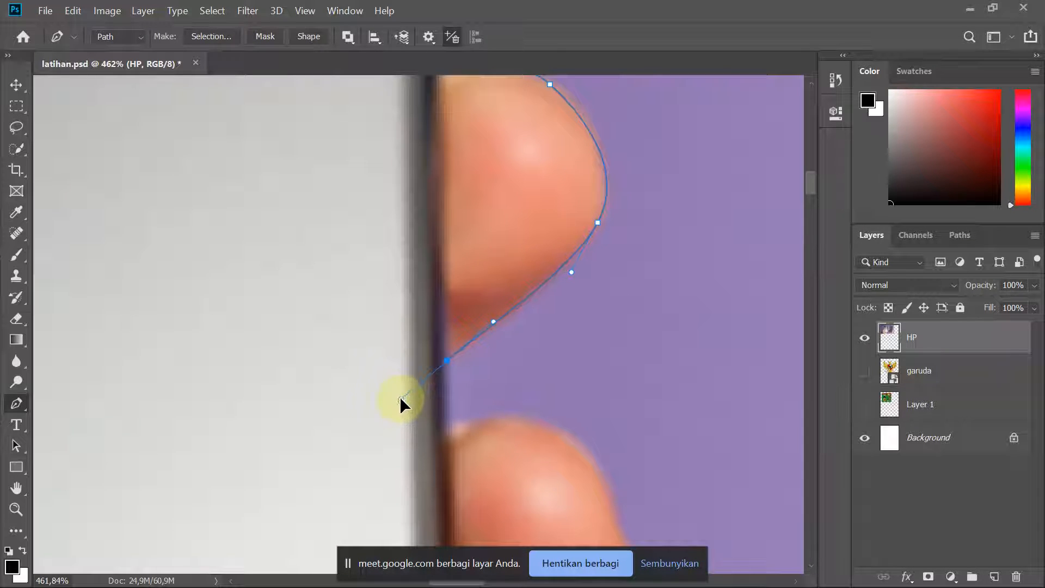
pyautogui.click(446, 361)
pyautogui.click(447, 359)
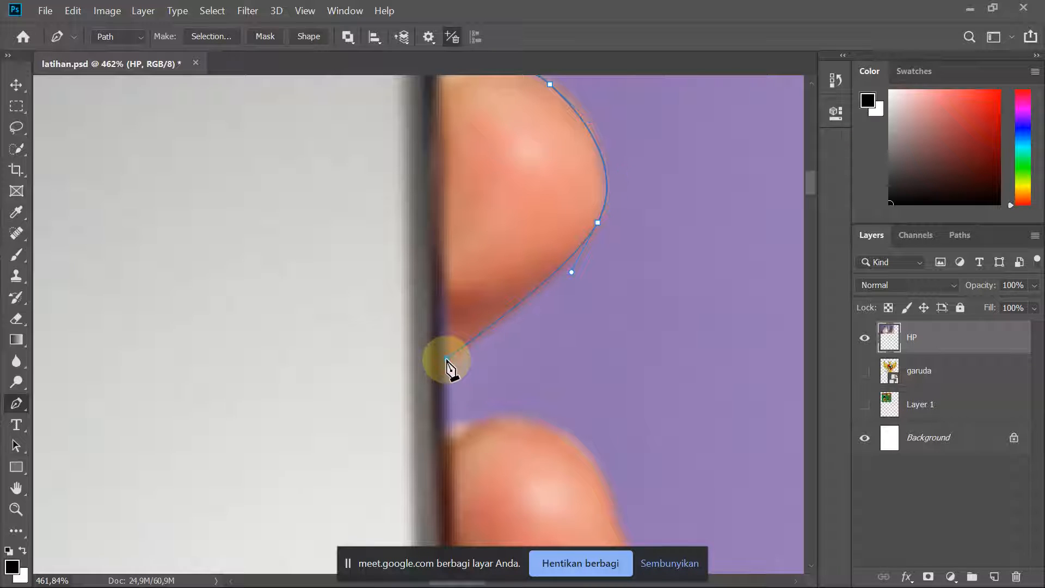
pyautogui.moveTo(446, 360); pyautogui.dragTo(383, 398)
pyautogui.scroll(-1, 429, 372)
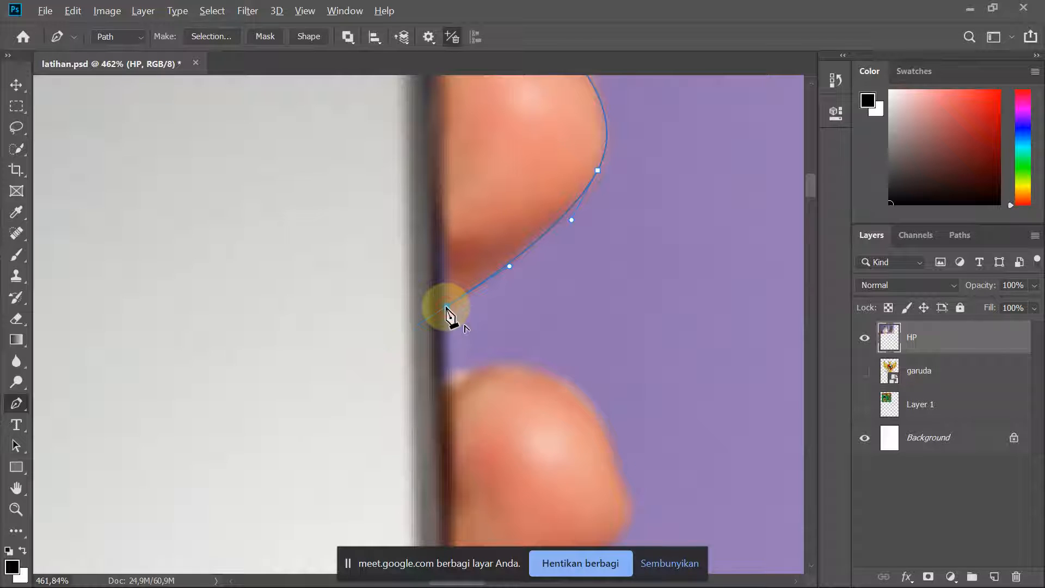
pyautogui.click(446, 307)
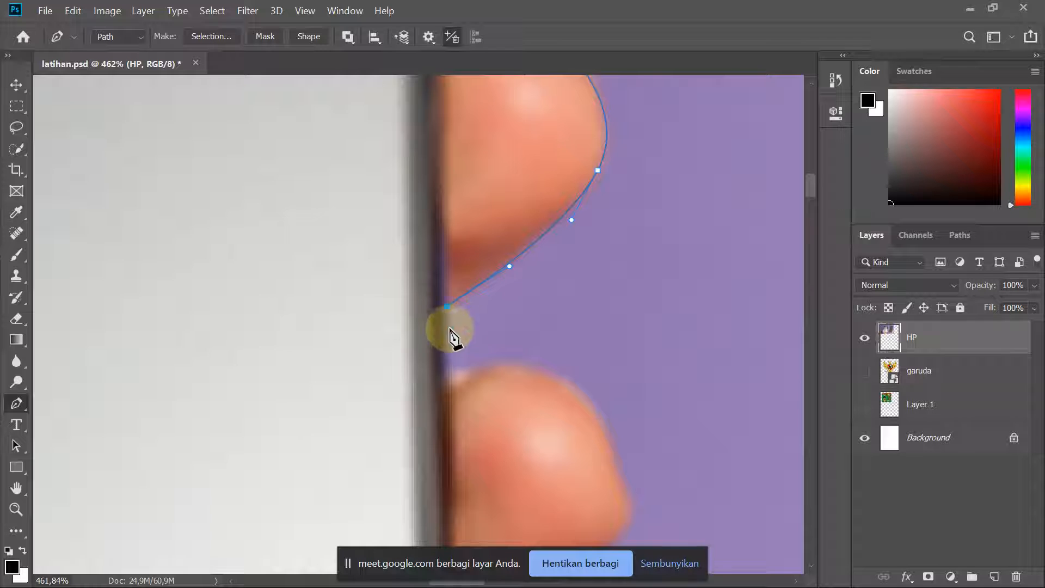
# - Continue the path down the phone's edge and around the middle fingertip to the crease where it meets the lowest finger
pyautogui.click(448, 379)
pyautogui.scroll(-3, 485, 386)
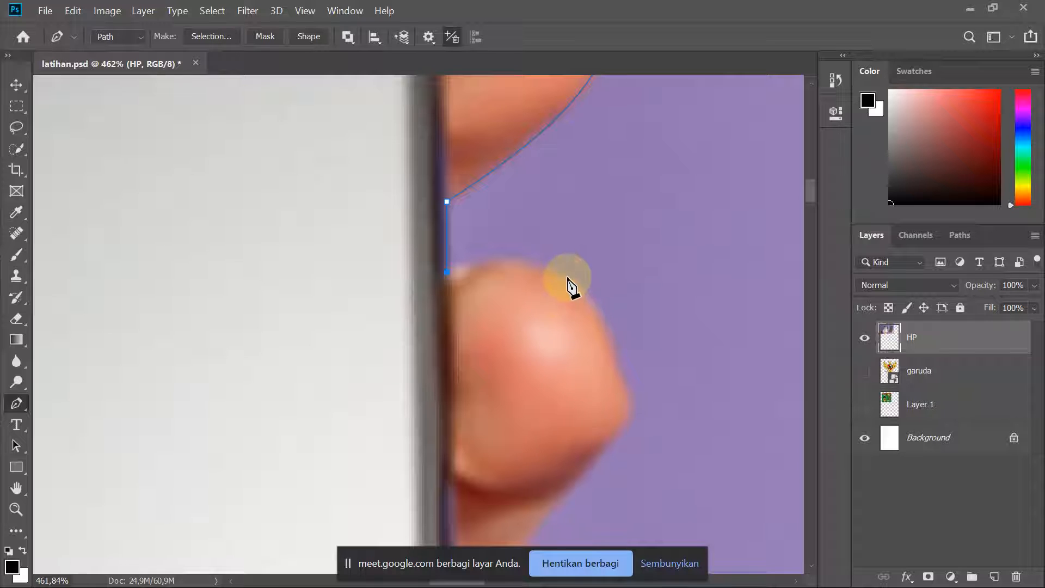
pyautogui.moveTo(567, 282); pyautogui.dragTo(609, 318)
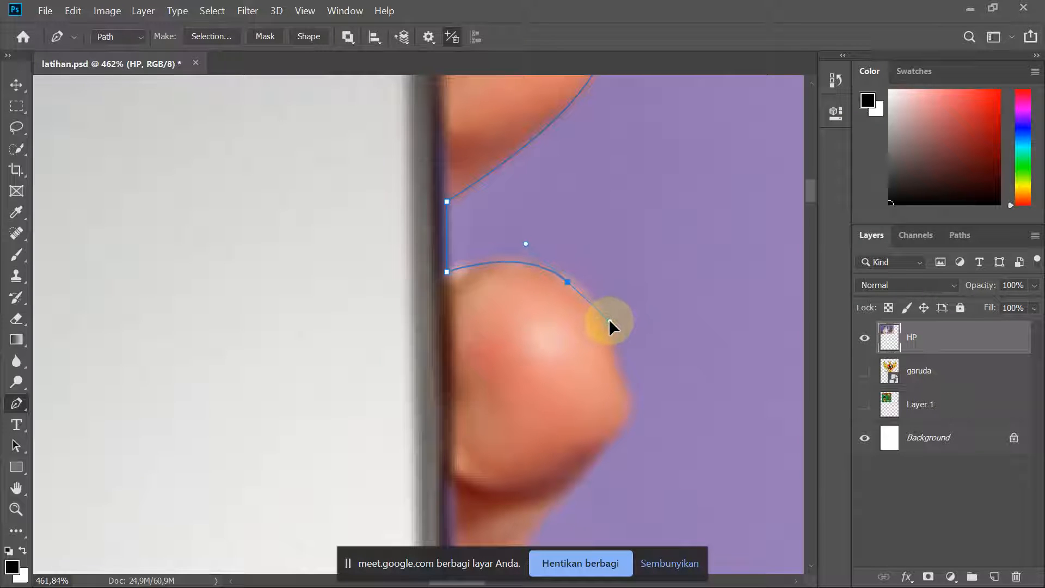
pyautogui.scroll(-6, 609, 318)
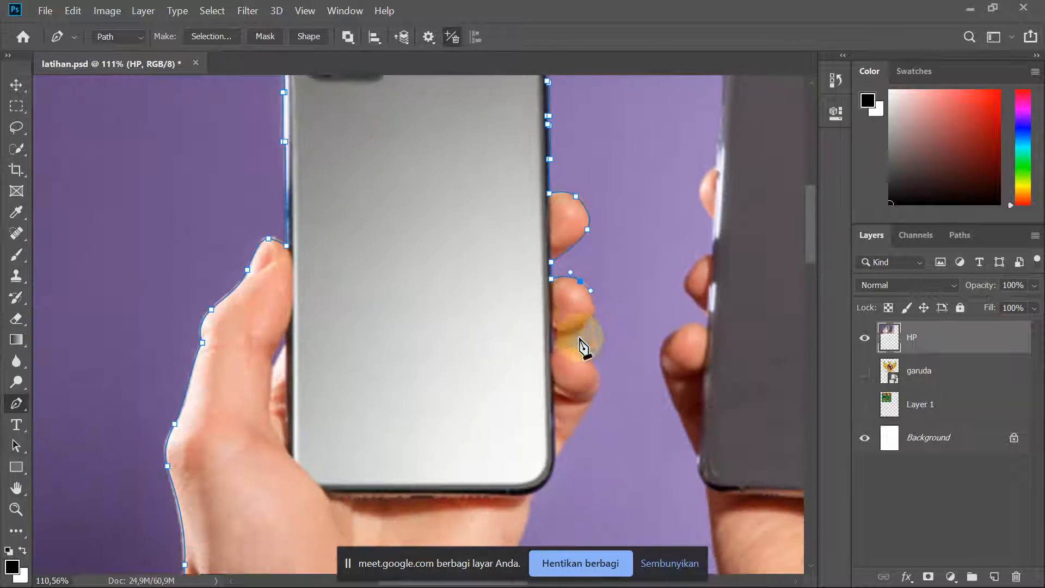
pyautogui.scroll(-2, 581, 345)
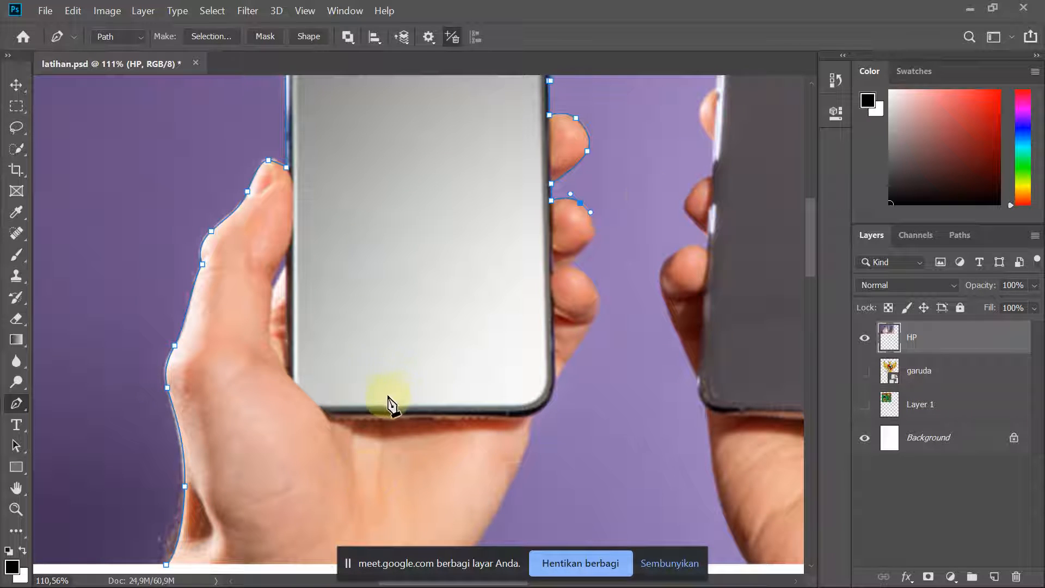
pyautogui.moveTo(640, 202); pyautogui.dragTo(555, 245)
pyautogui.scroll(3, 498, 275)
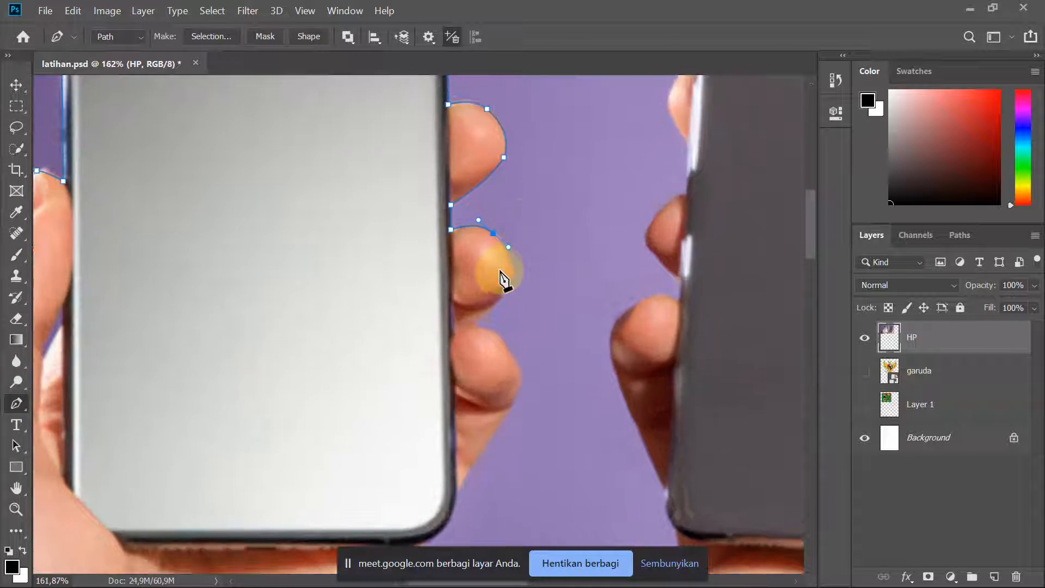
pyautogui.moveTo(520, 281); pyautogui.dragTo(517, 291)
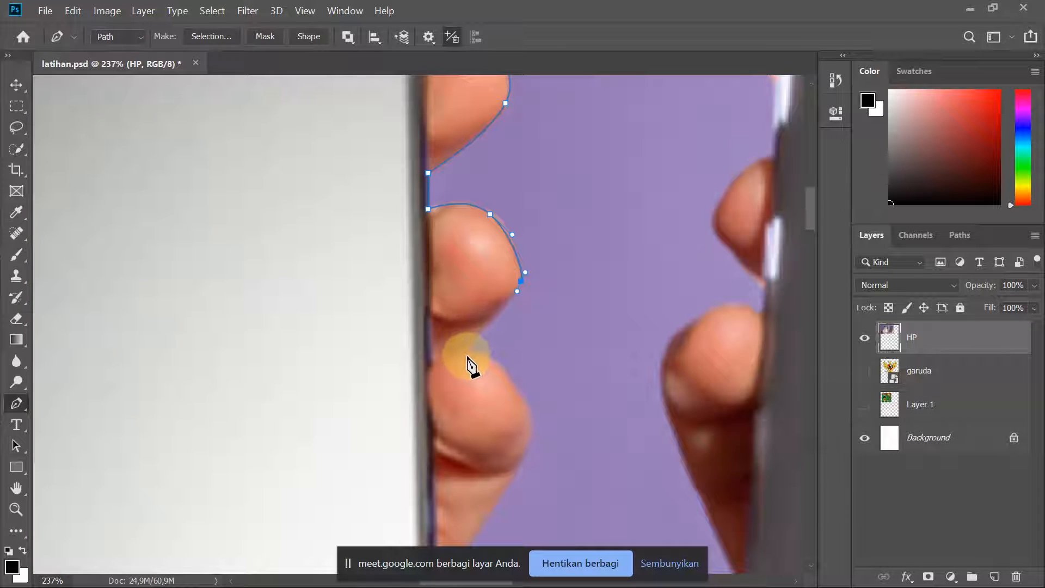
pyautogui.moveTo(466, 352); pyautogui.dragTo(419, 248)
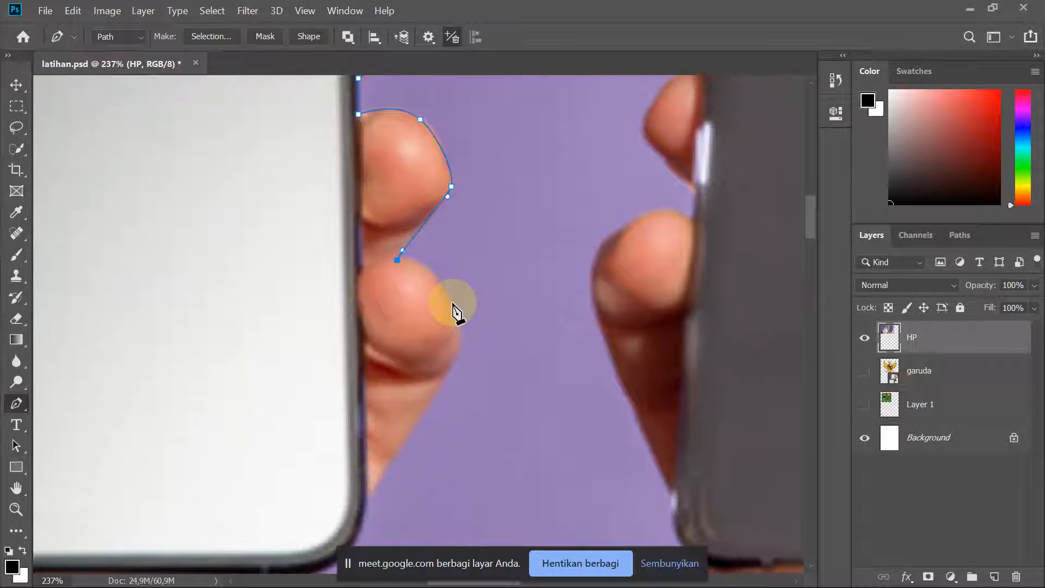
# - Curve the path around the lowest finger and bring it back to the phone's right edge just above the bottom corner
pyautogui.moveTo(452, 302); pyautogui.dragTo(434, 359)
pyautogui.scroll(-2, 464, 350)
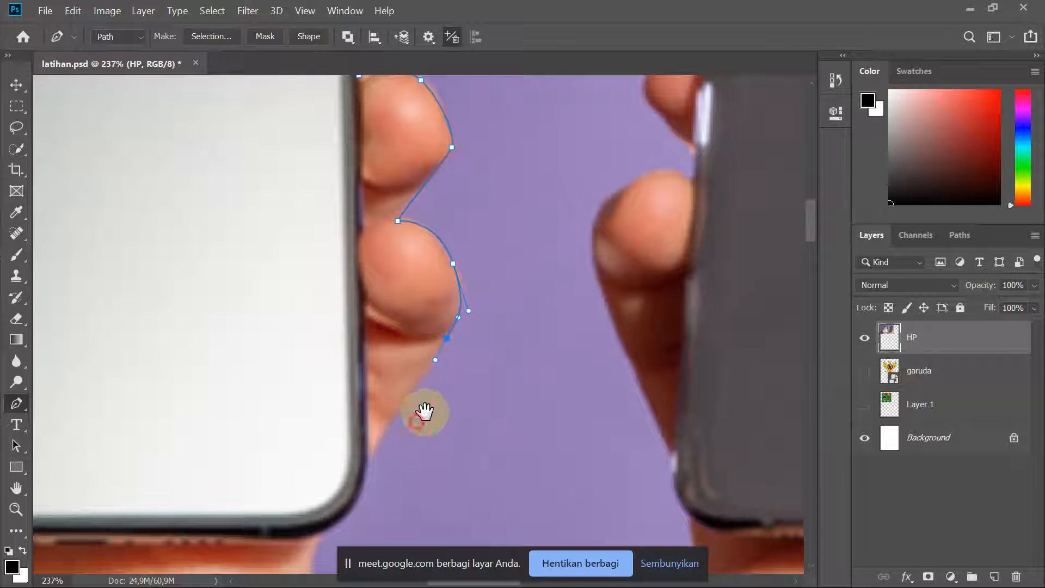
pyautogui.moveTo(423, 413); pyautogui.dragTo(478, 329)
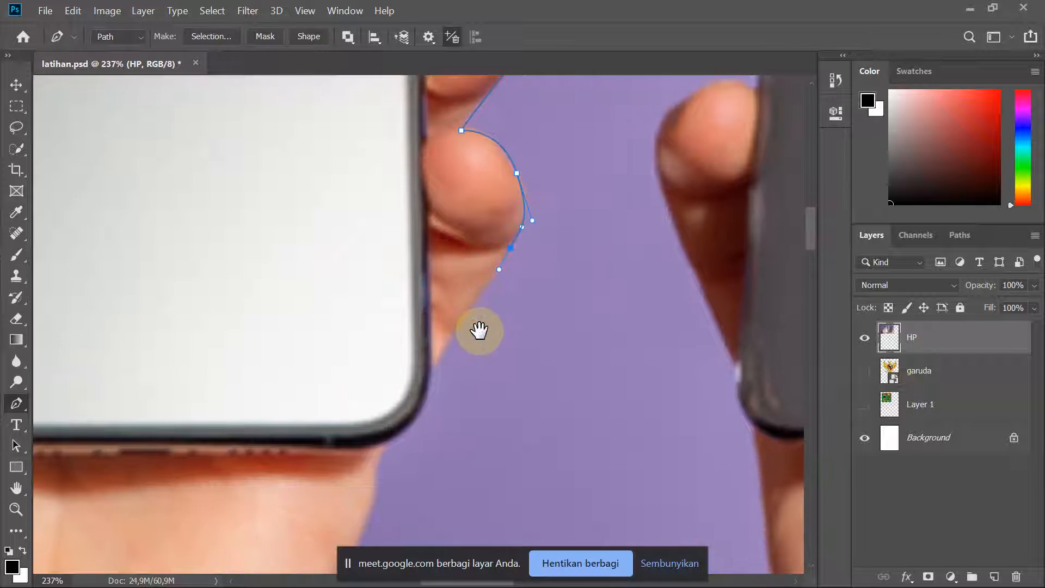
pyautogui.click(432, 368)
# - Bend the path around the phone's bottom-right corner with a curved anchor point and lead it onto the edge of the palm
pyautogui.scroll(-3, 409, 387)
pyautogui.scroll(1, 402, 374)
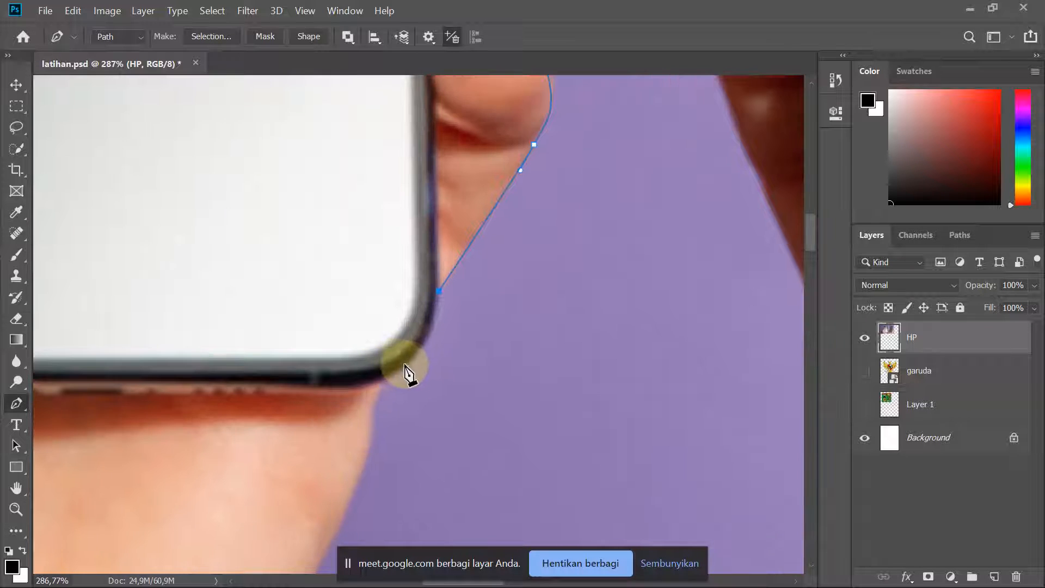
pyautogui.moveTo(413, 360); pyautogui.dragTo(385, 390)
pyautogui.scroll(-5, 385, 391)
pyautogui.hotkey('ctrl', 'z')
pyautogui.hotkey('ctrl', 'z')
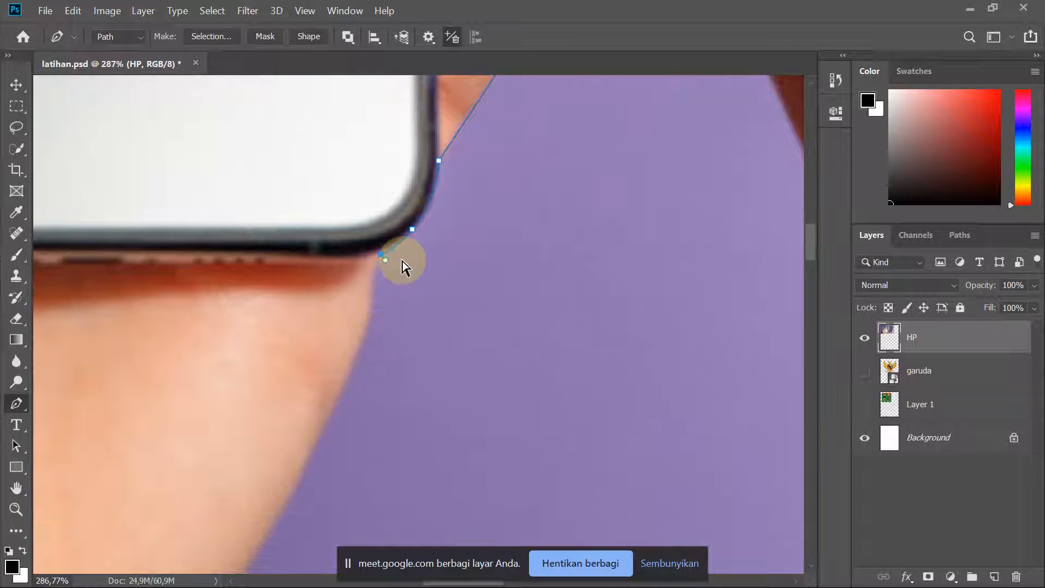
pyautogui.moveTo(404, 238); pyautogui.dragTo(376, 255)
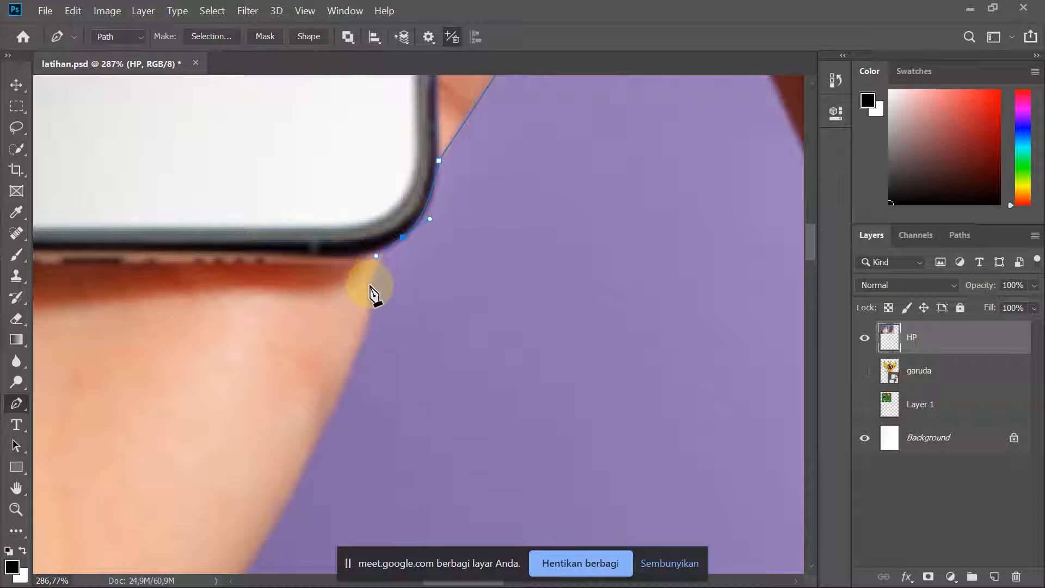
pyautogui.moveTo(368, 301)
pyautogui.mouseDown()
pyautogui.moveTo(367, 313)
pyautogui.moveTo(370, 305)
pyautogui.mouseUp()
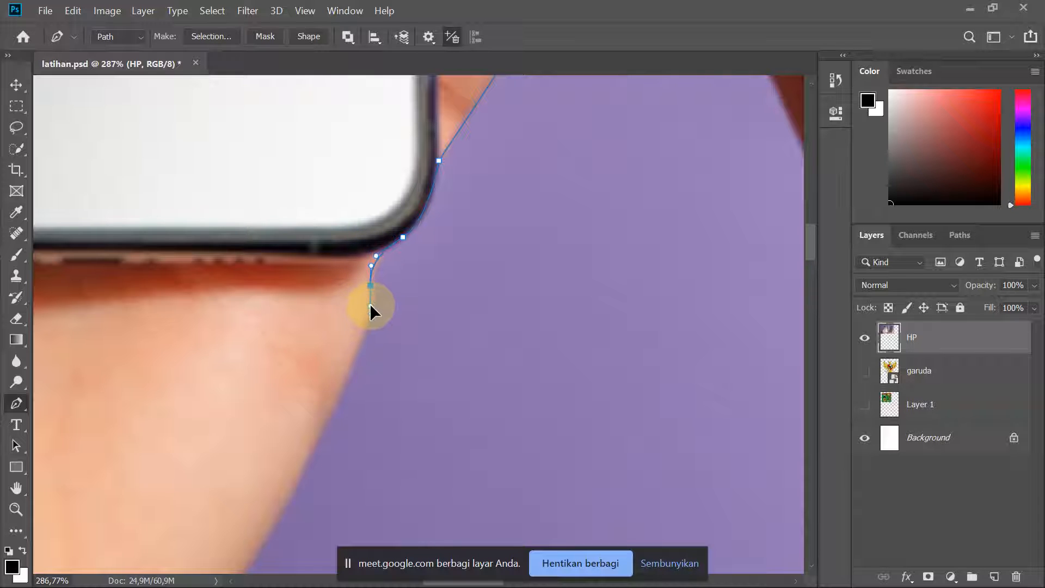
# - Trace the right edge of the palm and wrist with curved anchor points, ending just below the photo's bottom edge
pyautogui.moveTo(348, 369); pyautogui.dragTo(530, 188)
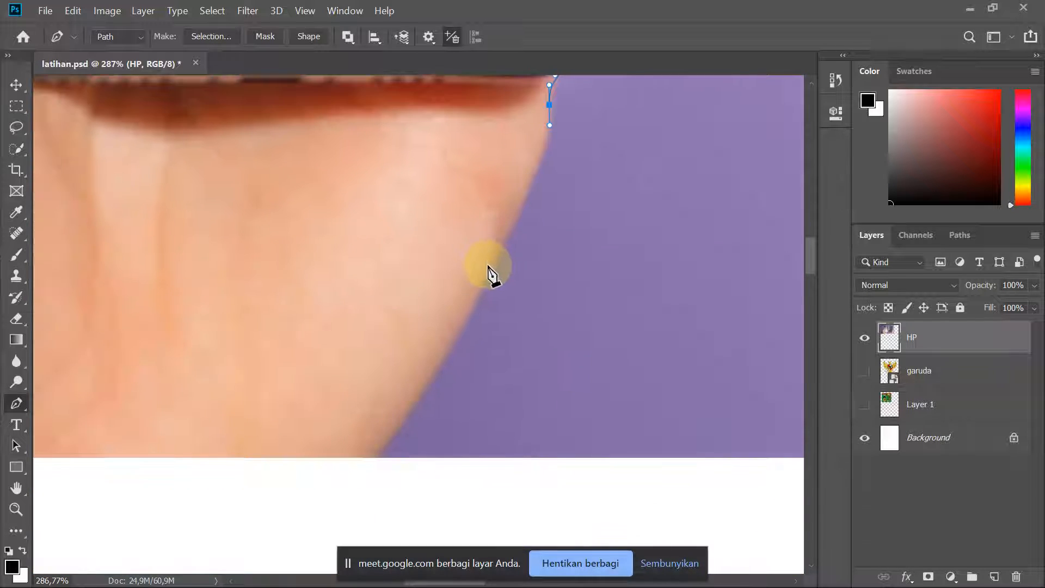
pyautogui.moveTo(489, 267); pyautogui.dragTo(458, 329)
pyautogui.moveTo(368, 464); pyautogui.dragTo(522, 389)
pyautogui.scroll(-3, 328, 495)
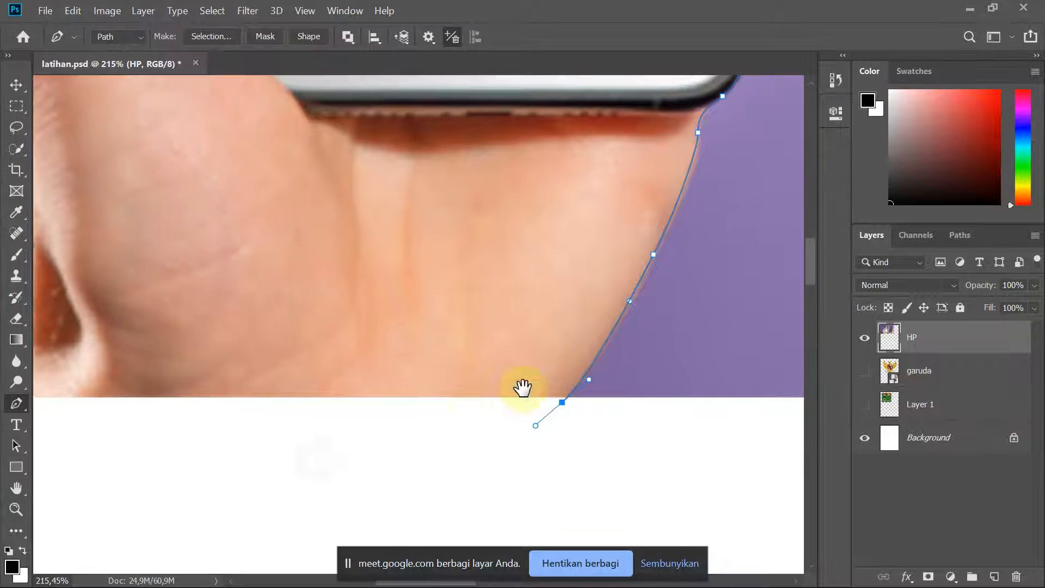
# - Close the path along the photo's bottom edge by joining it to the starting anchor point at the wrist's left side
pyautogui.moveTo(232, 436); pyautogui.dragTo(368, 430)
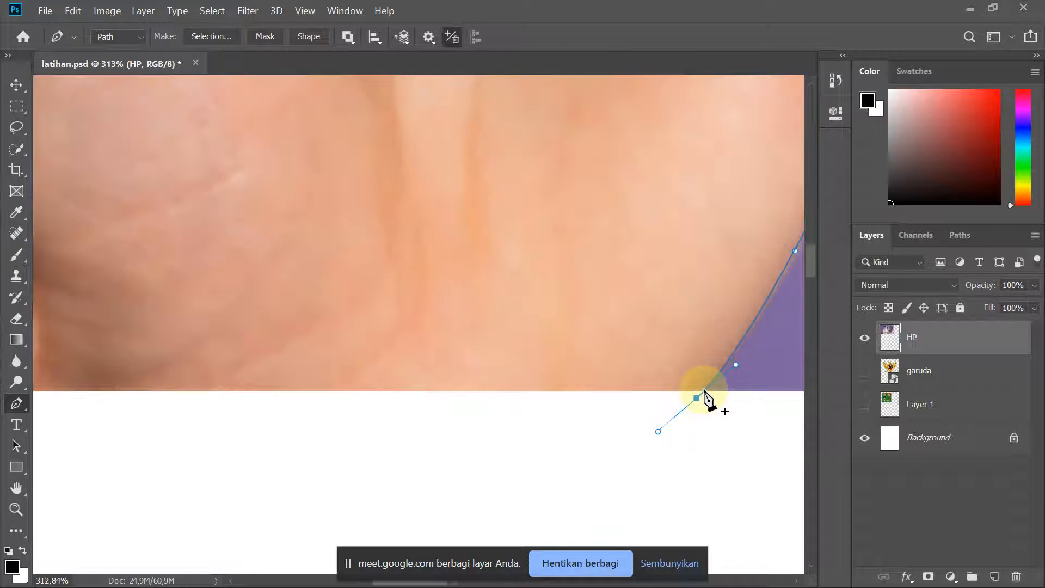
pyautogui.scroll(3, 702, 400)
pyautogui.scroll(1, 703, 396)
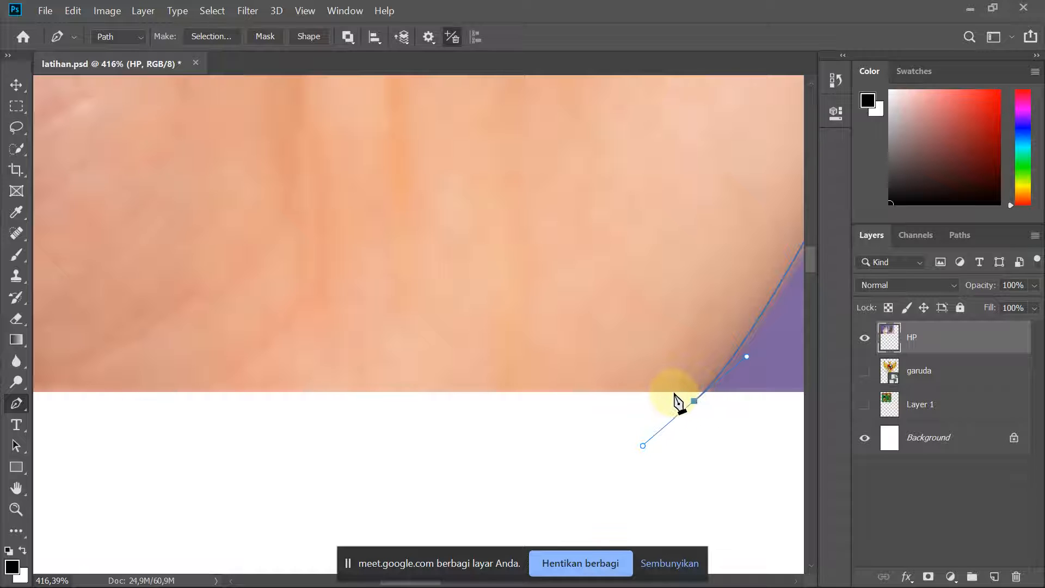
pyautogui.scroll(-2, 681, 400)
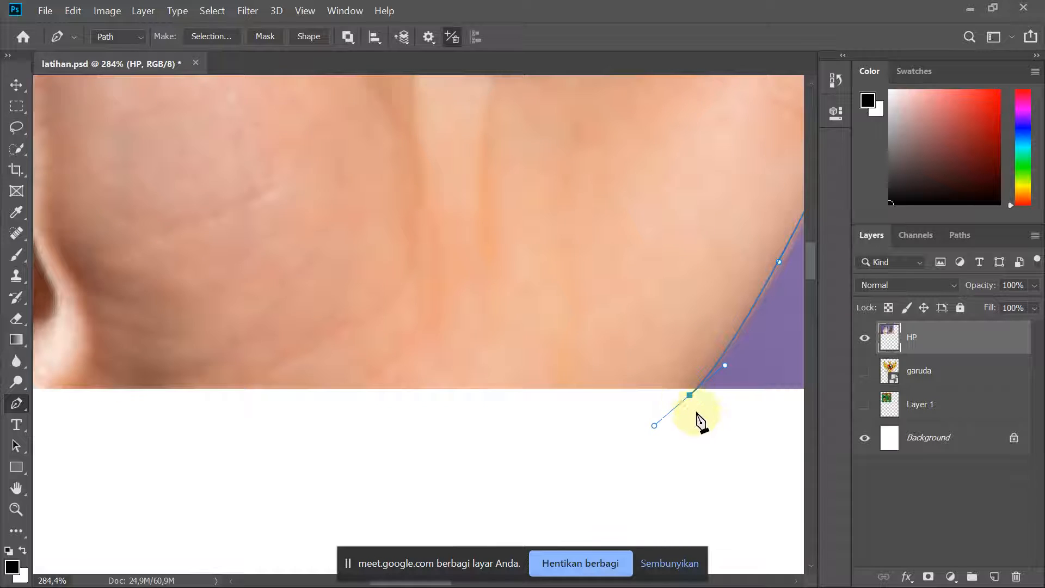
pyautogui.scroll(-2, 691, 418)
pyautogui.moveTo(532, 420); pyautogui.dragTo(629, 381)
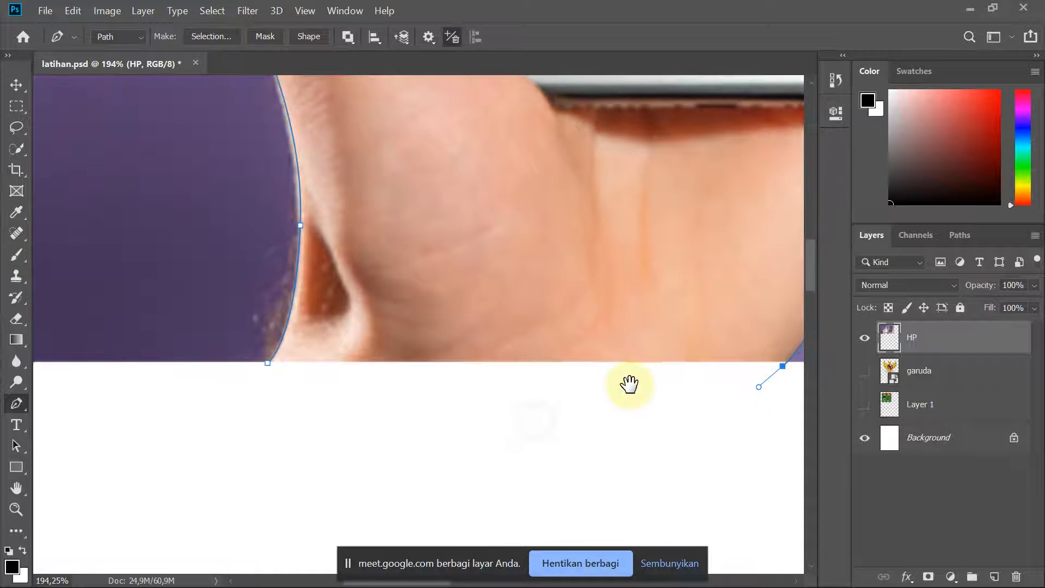
pyautogui.click(269, 362)
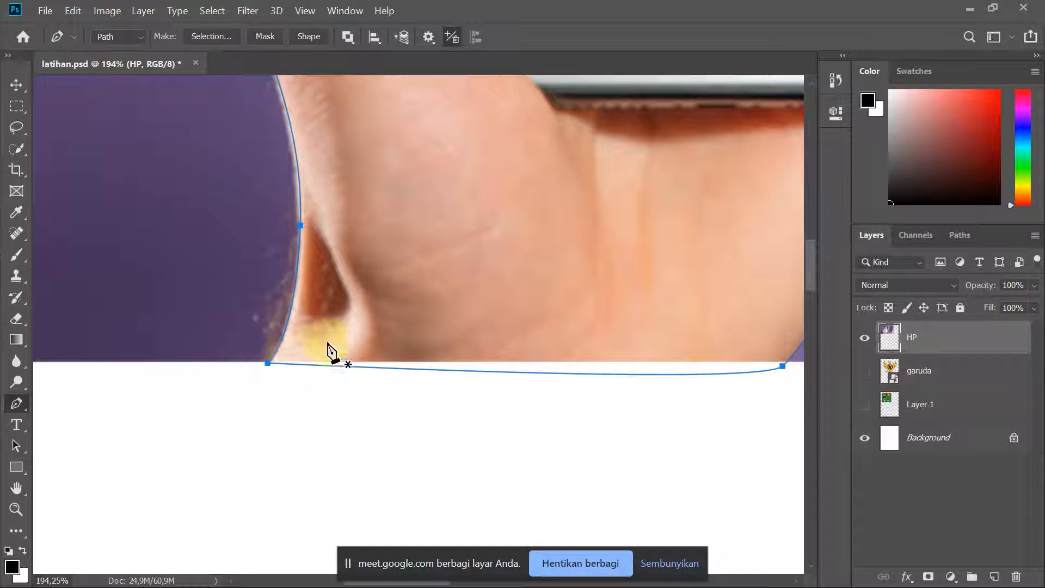
# - Examine the whole closed path around the left phone and hand, and show the Pen tool variants
pyautogui.scroll(-3, 357, 343)
pyautogui.moveTo(433, 297); pyautogui.dragTo(337, 413)
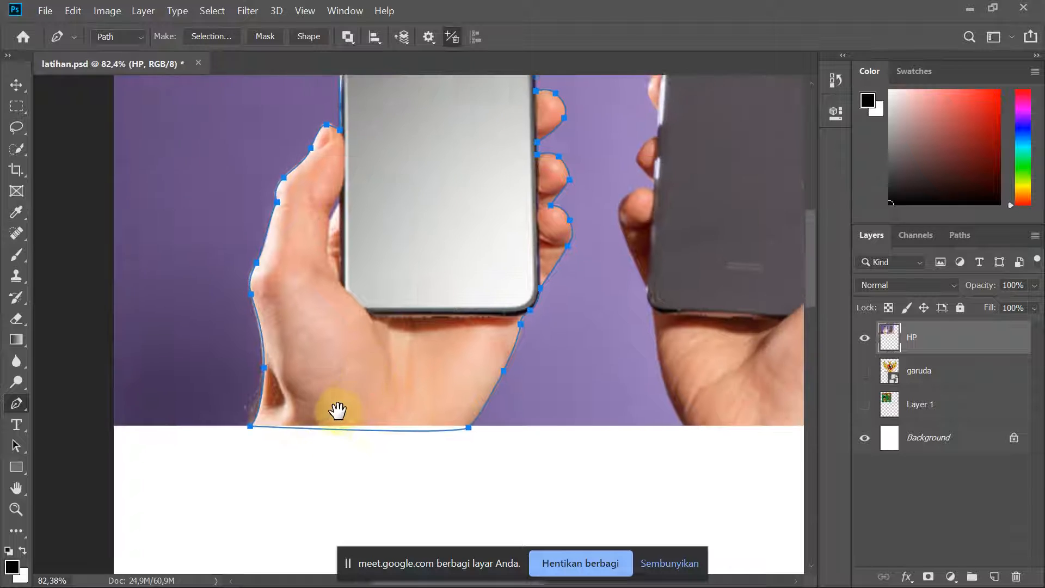
pyautogui.scroll(2, 396, 323)
pyautogui.scroll(-2, 395, 327)
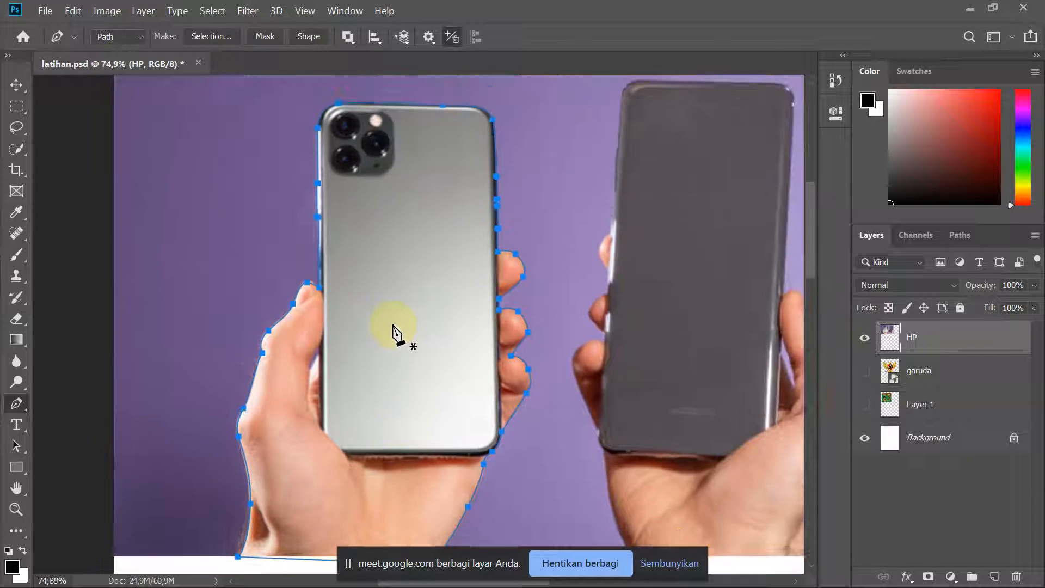
pyautogui.scroll(1, 393, 327)
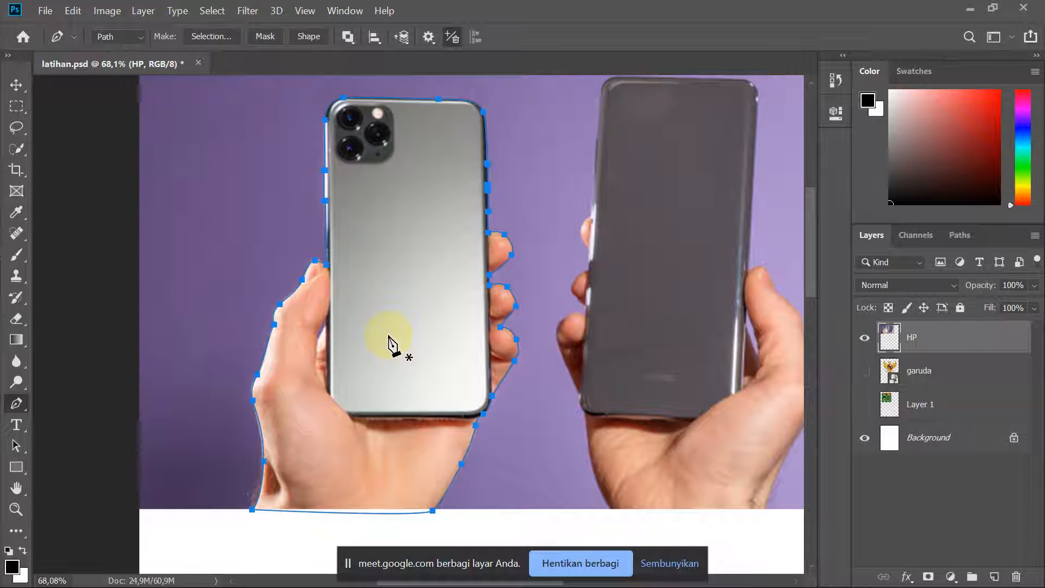
pyautogui.rightClick(18, 406)
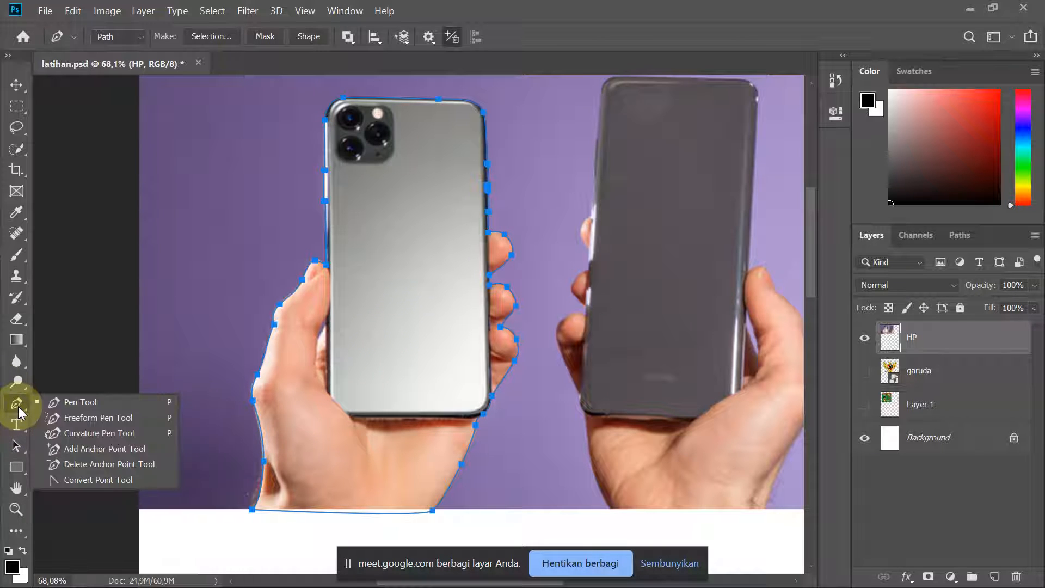
pyautogui.click(18, 406)
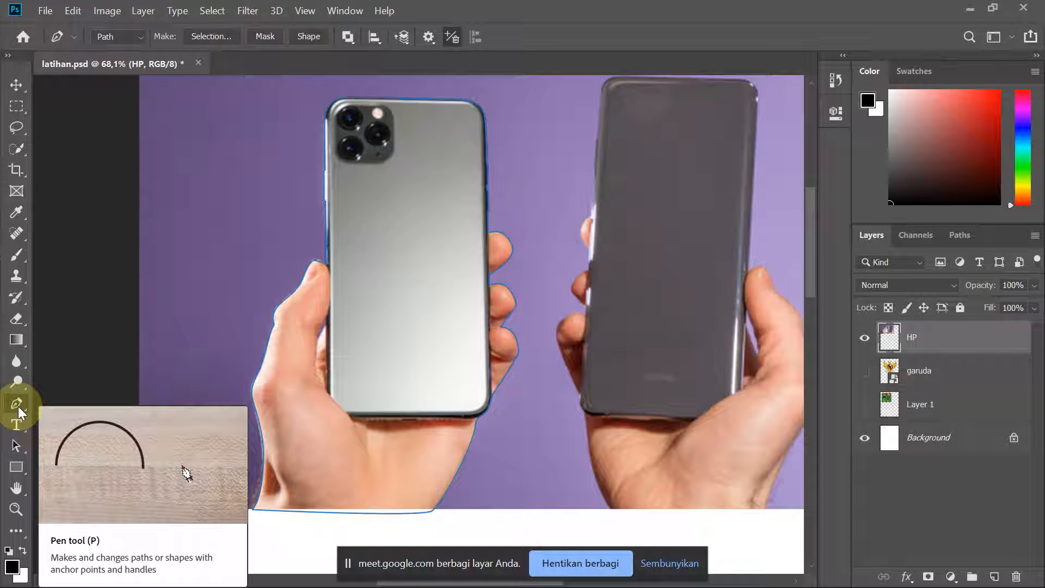
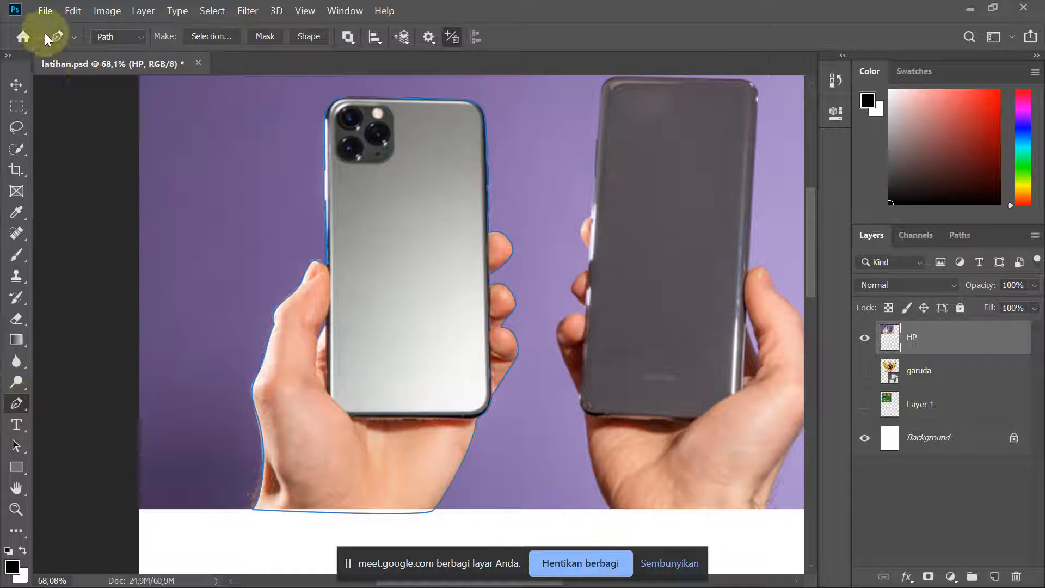
pyautogui.scroll(2, 413, 174)
pyautogui.scroll(-3, 402, 256)
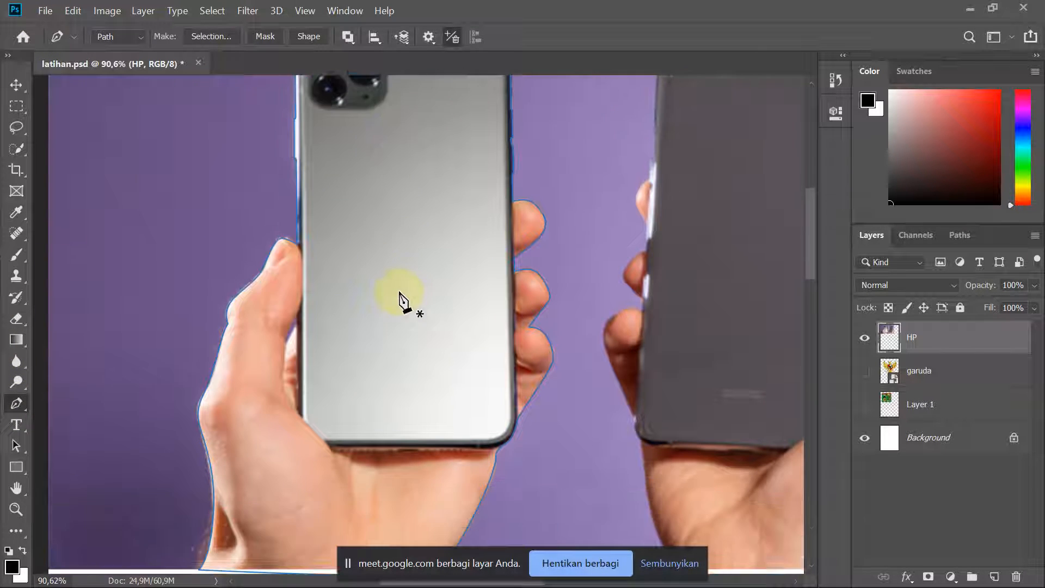
# - Convert the closed path around the hand and silver phone into a new anti-aliased selection with a 0-pixel feather radius
pyautogui.scroll(-2, 327, 408)
pyautogui.scroll(2, 255, 462)
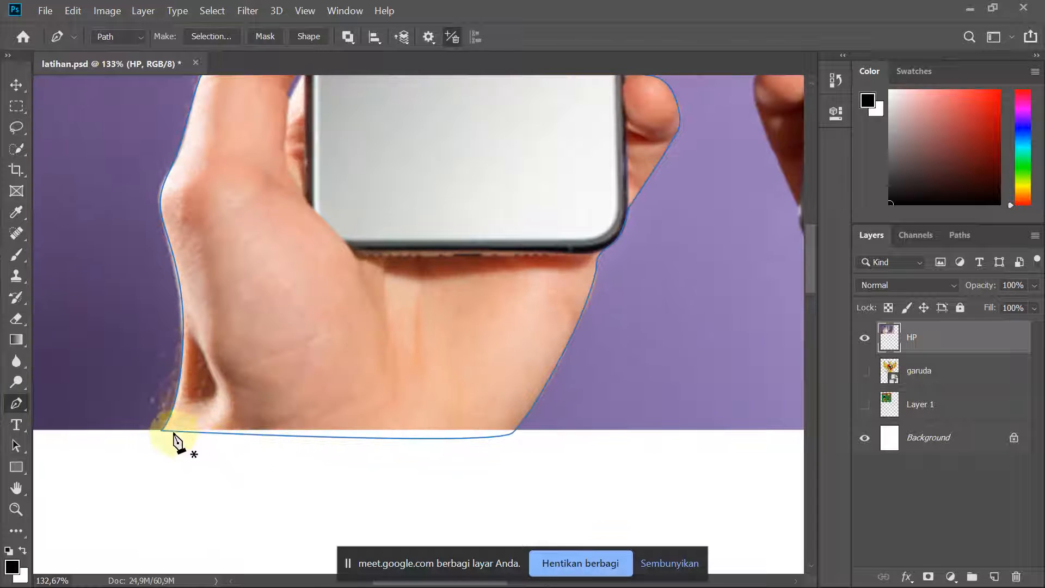
pyautogui.scroll(3, 338, 312)
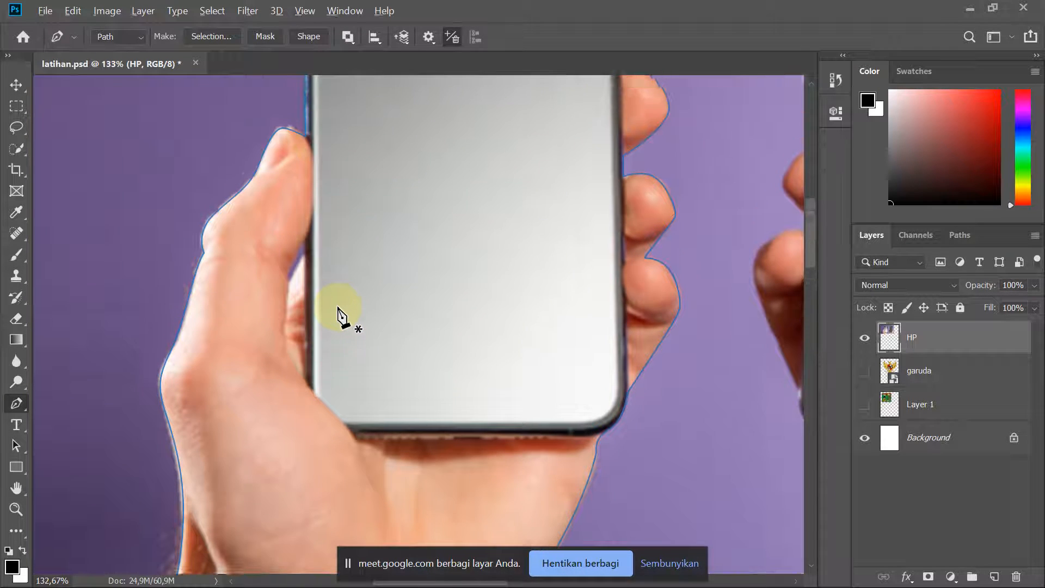
pyautogui.scroll(-1, 330, 315)
pyautogui.scroll(4, 466, 210)
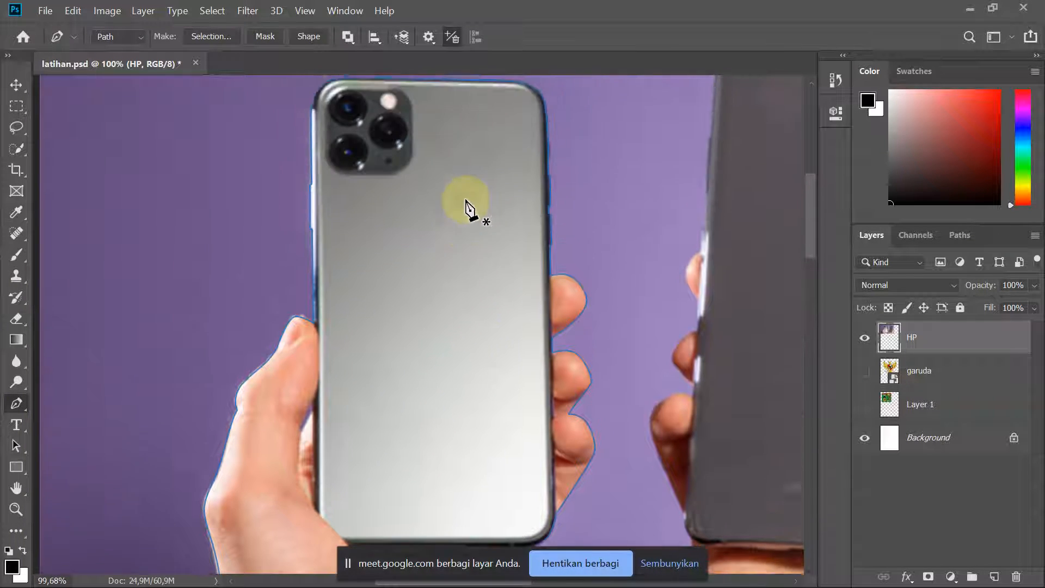
pyautogui.scroll(-1, 465, 208)
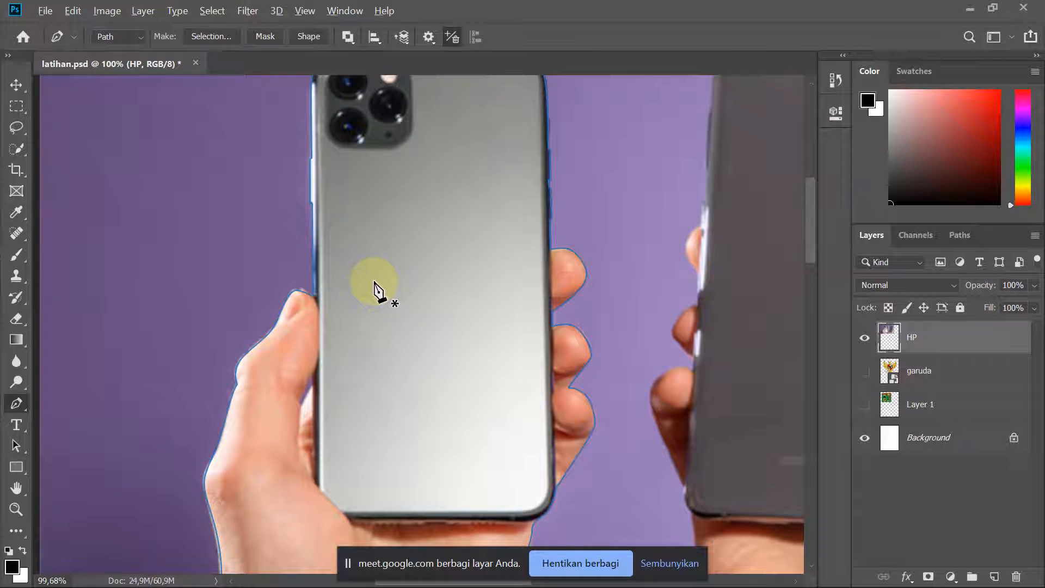
pyautogui.scroll(-1, 381, 289)
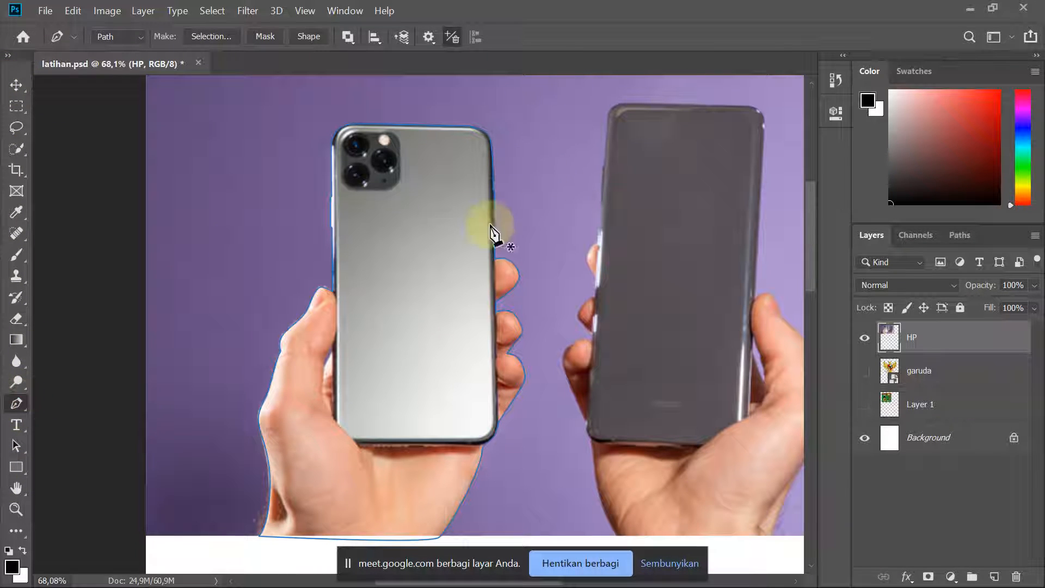
pyautogui.rightClick(399, 253)
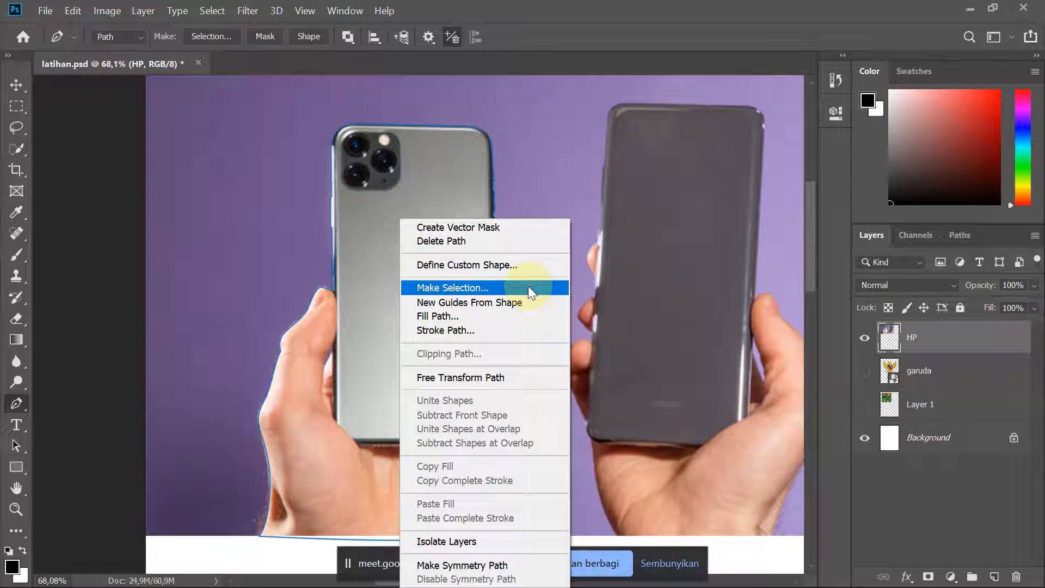
pyautogui.click(527, 286)
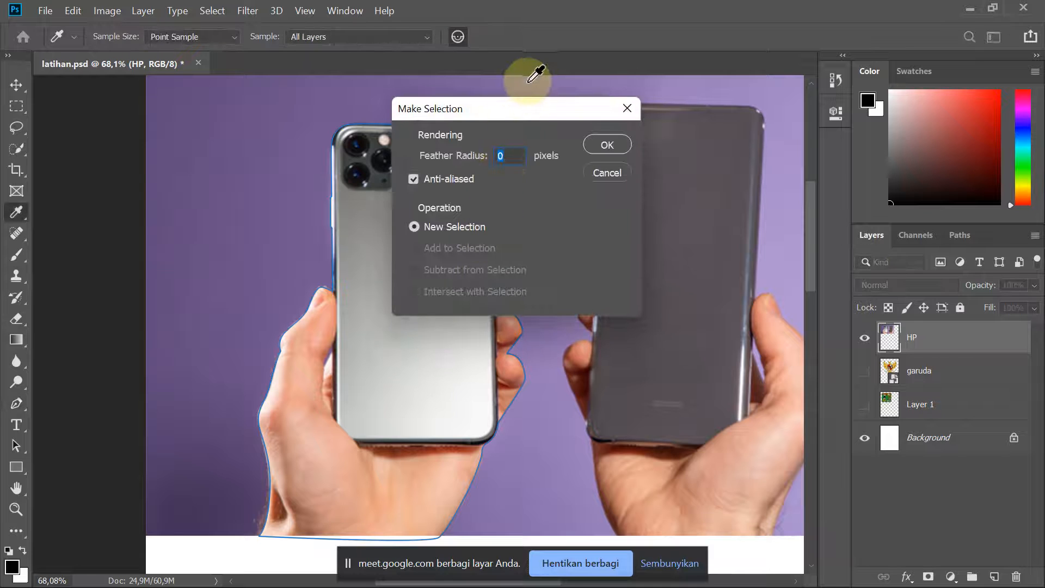
pyautogui.moveTo(527, 112); pyautogui.dragTo(612, 133)
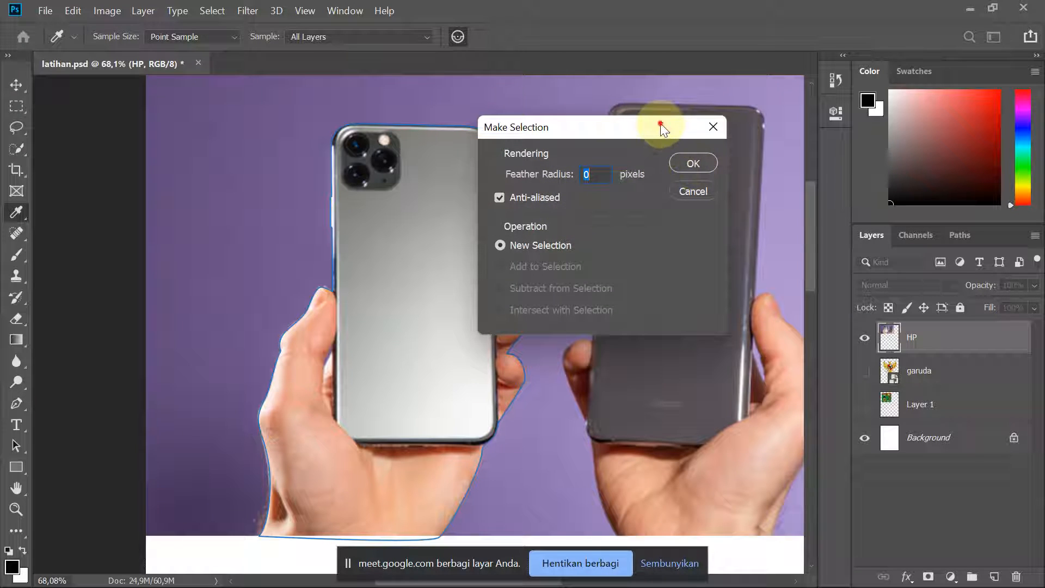
pyautogui.moveTo(660, 127); pyautogui.dragTo(632, 109)
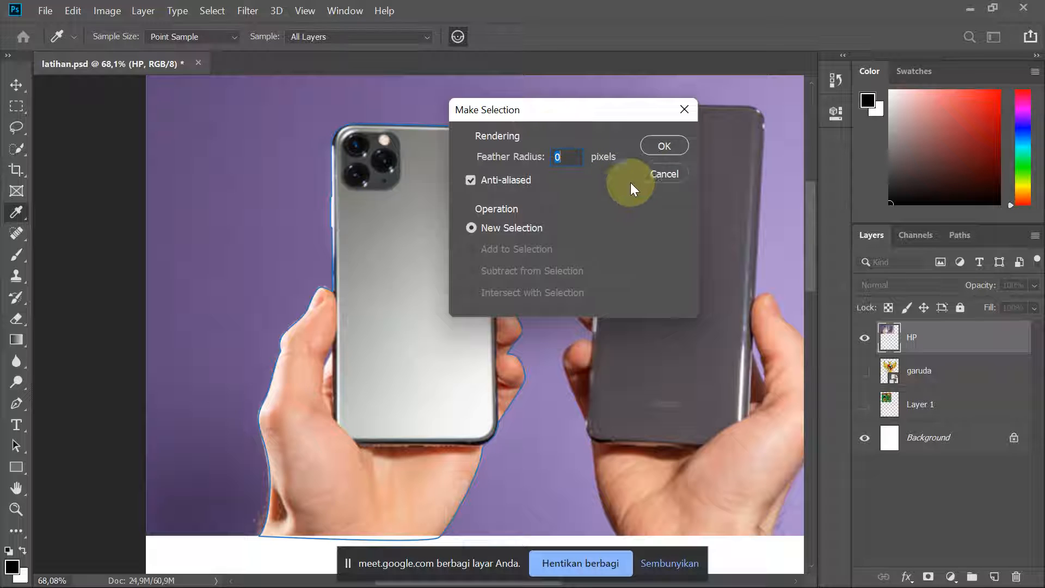
pyautogui.click(670, 142)
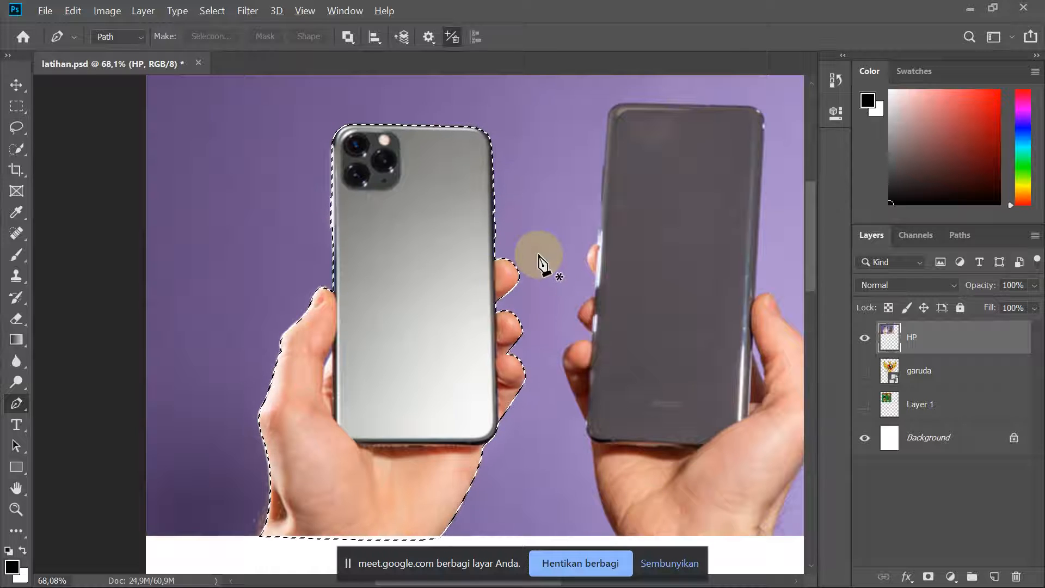
# - Add a layer mask to the HP layer from the selection around the hand and silver phone
pyautogui.scroll(2, 515, 253)
pyautogui.scroll(3, 479, 250)
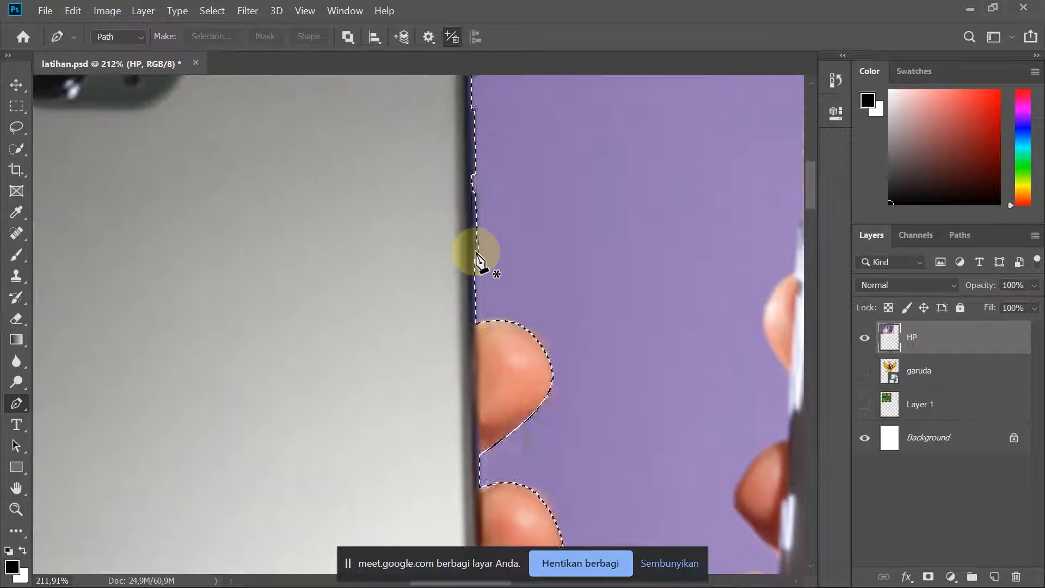
pyautogui.scroll(-5, 479, 256)
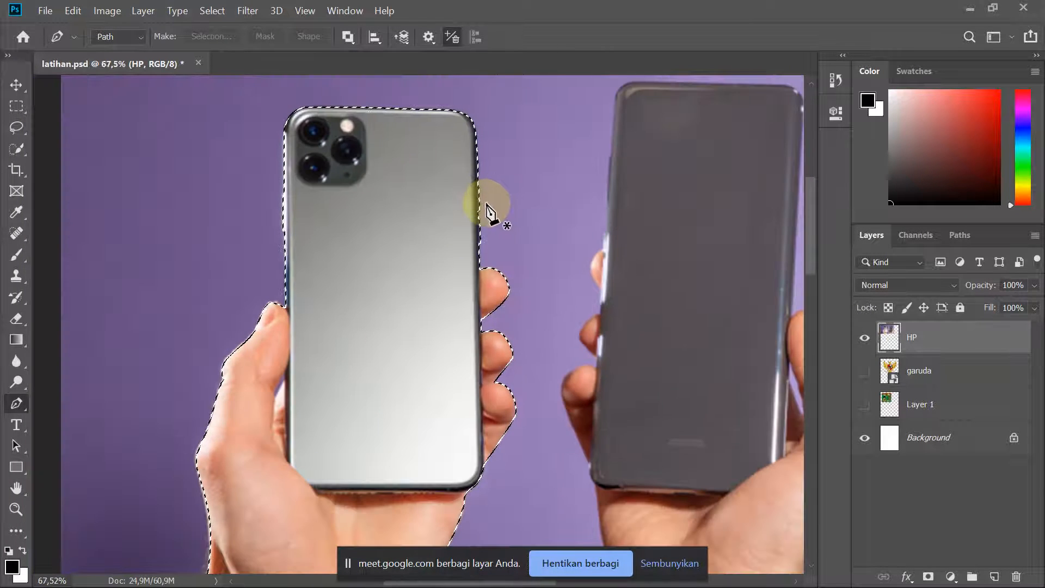
pyautogui.scroll(3, 366, 443)
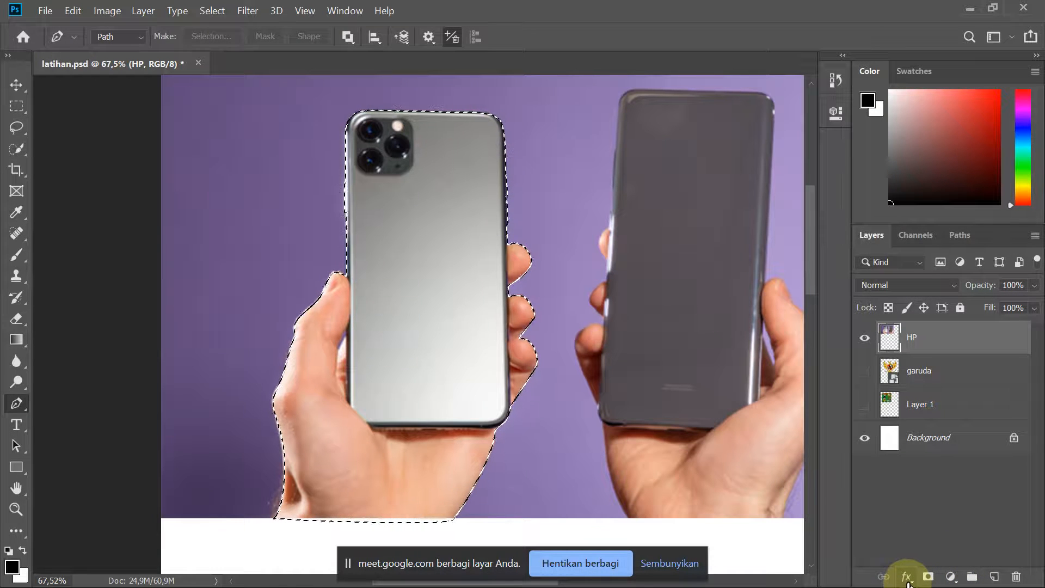
pyautogui.click(927, 577)
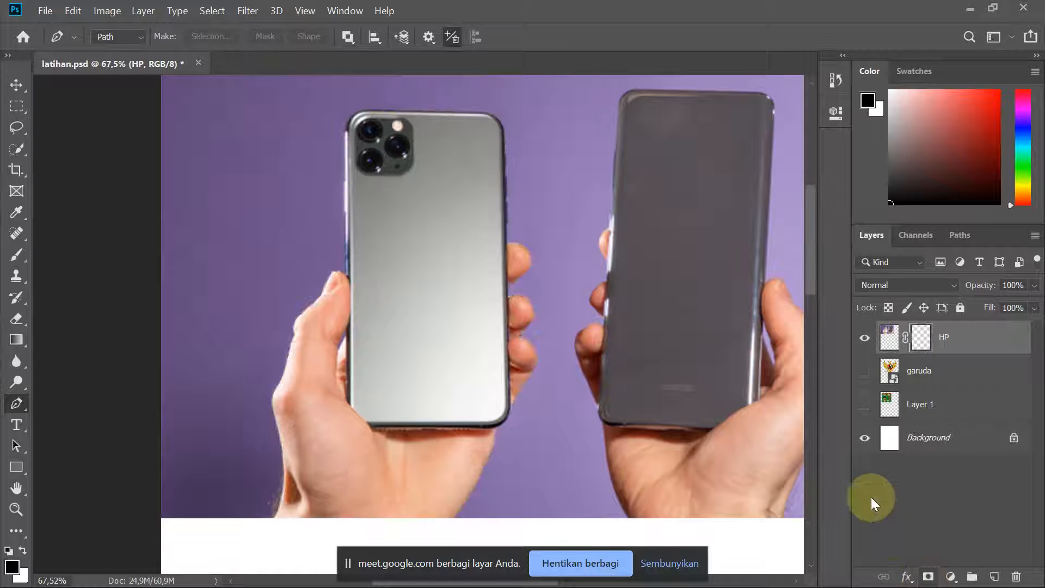
# - Inspect the masked cut-out edge around the phone's camera corner and along its side down to the hand
pyautogui.scroll(5, 381, 250)
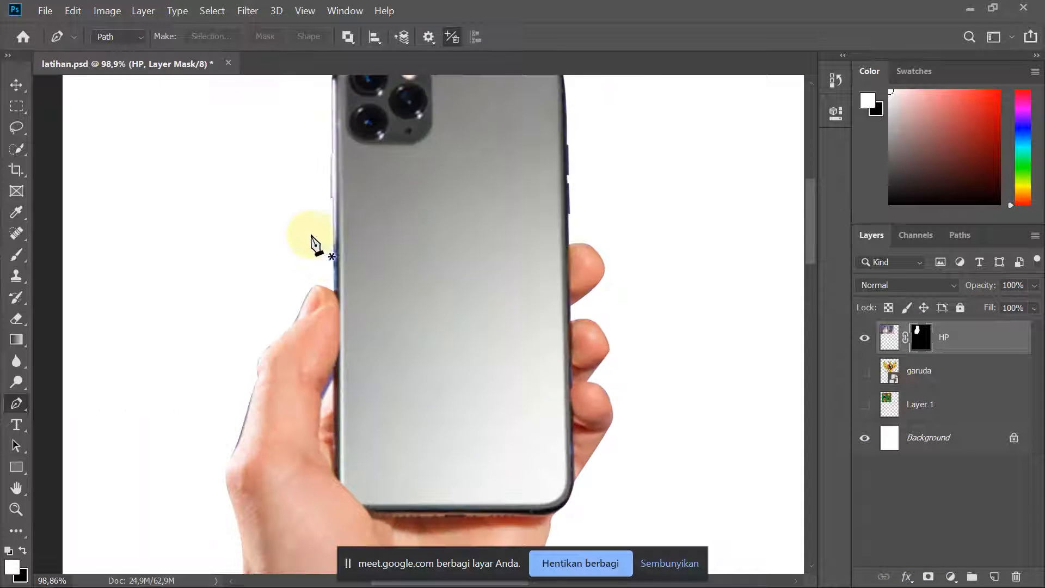
pyautogui.scroll(6, 343, 124)
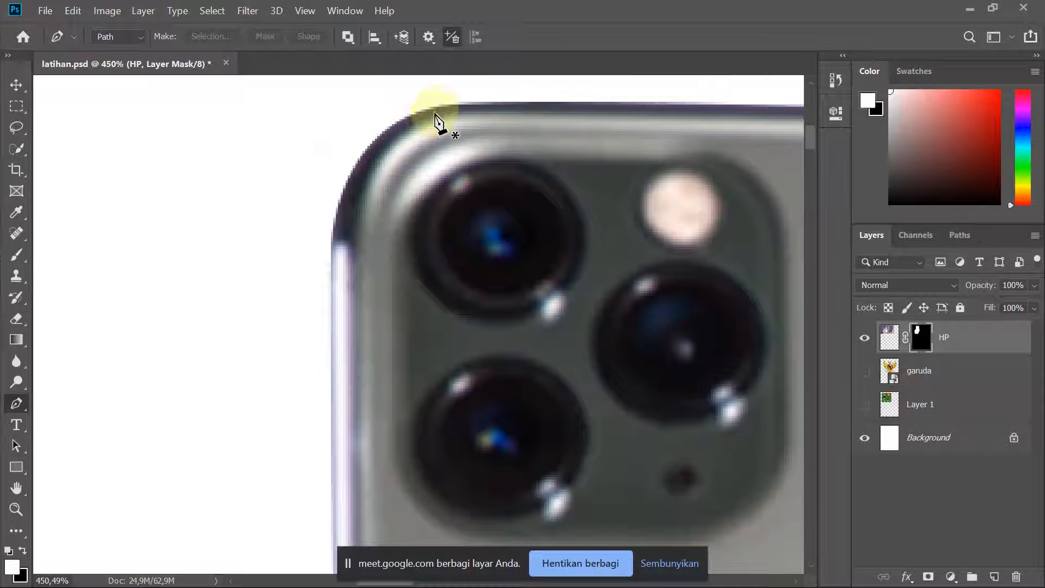
pyautogui.scroll(-3, 403, 160)
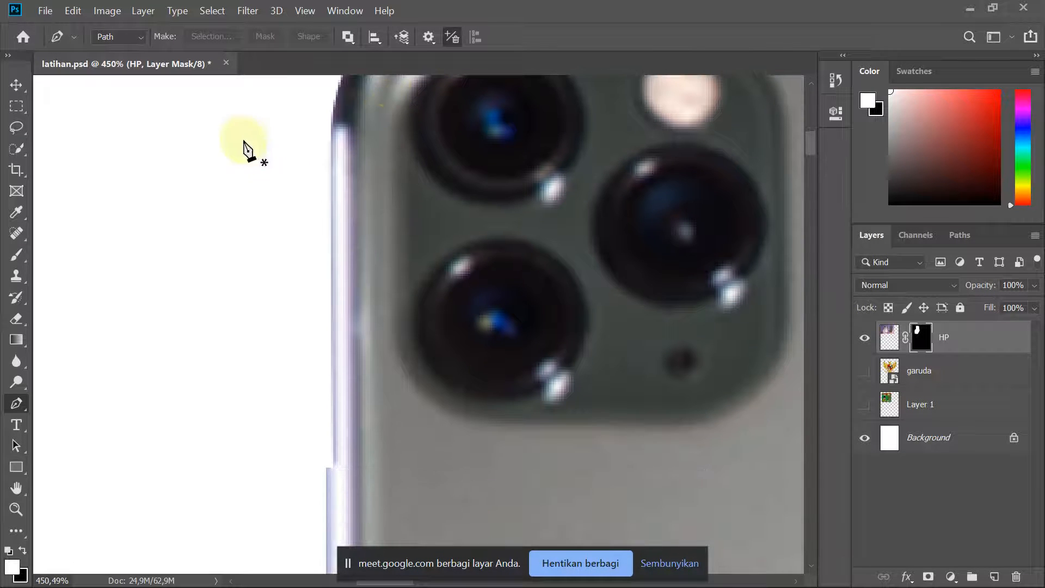
pyautogui.scroll(-3, 338, 169)
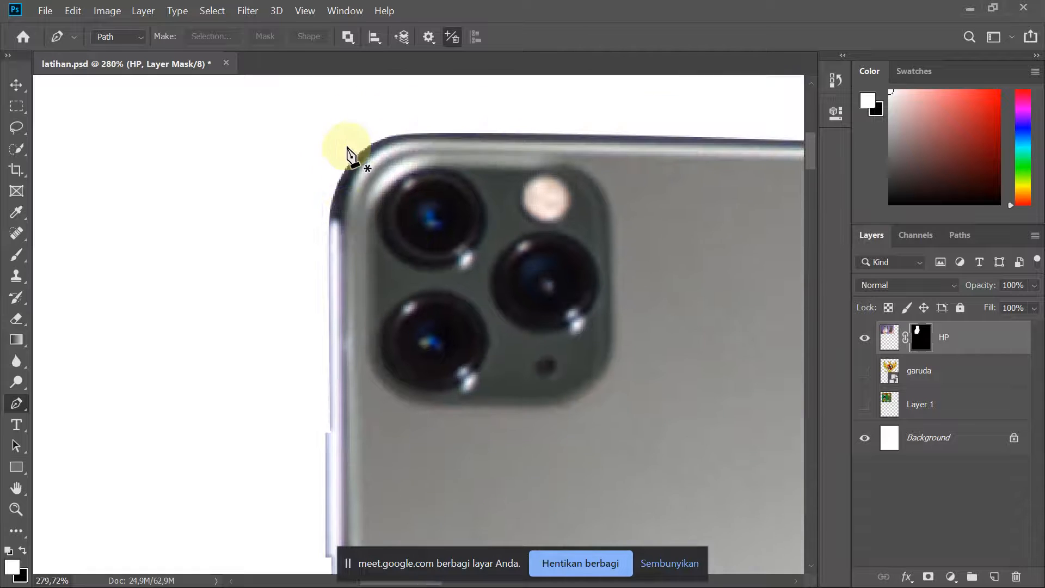
pyautogui.scroll(4, 362, 204)
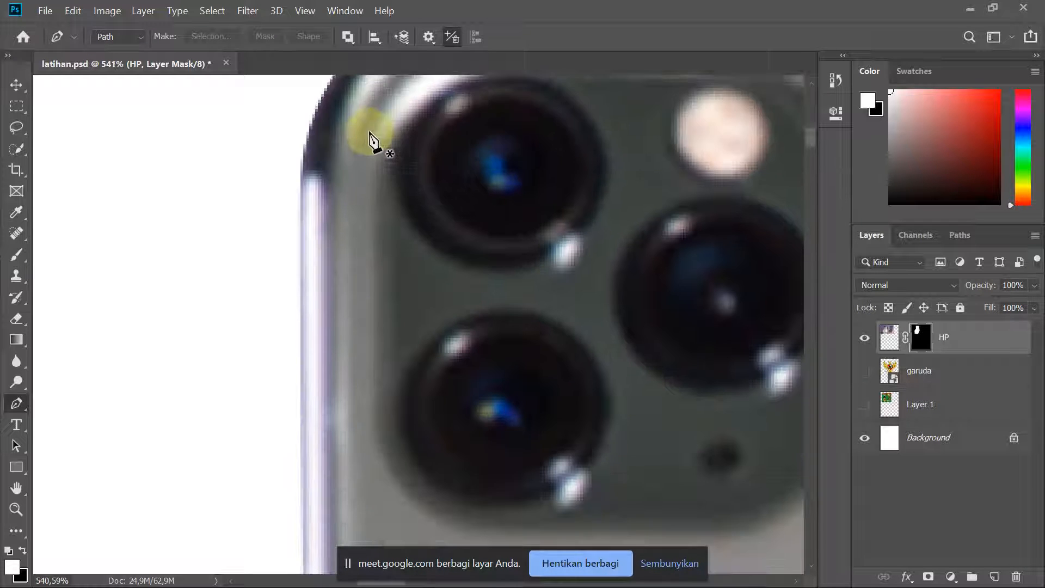
pyautogui.scroll(-5, 348, 126)
pyautogui.scroll(-3, 326, 122)
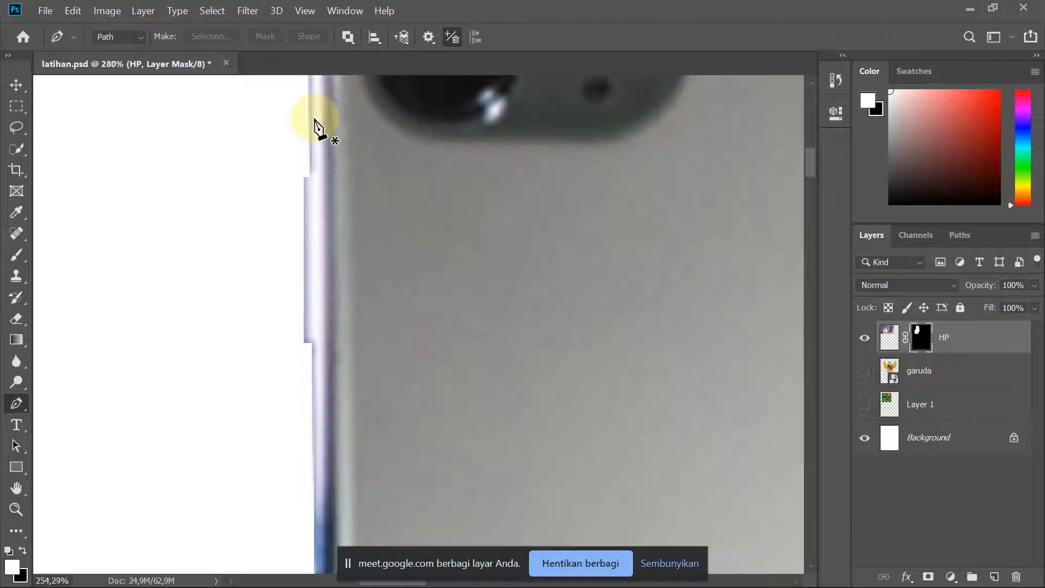
pyautogui.scroll(-3, 316, 125)
pyautogui.scroll(-5, 319, 128)
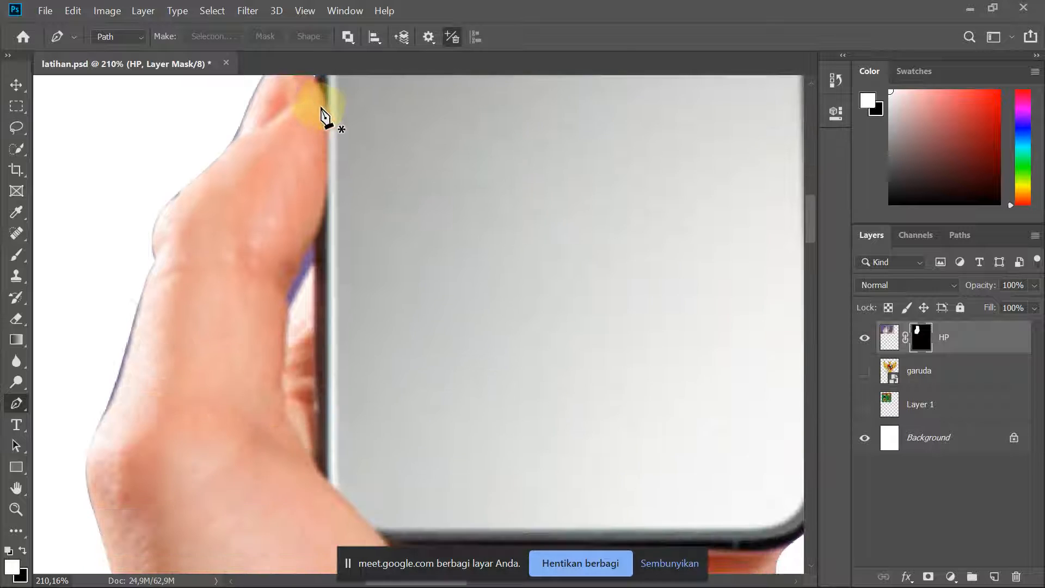
pyautogui.scroll(-4, 288, 136)
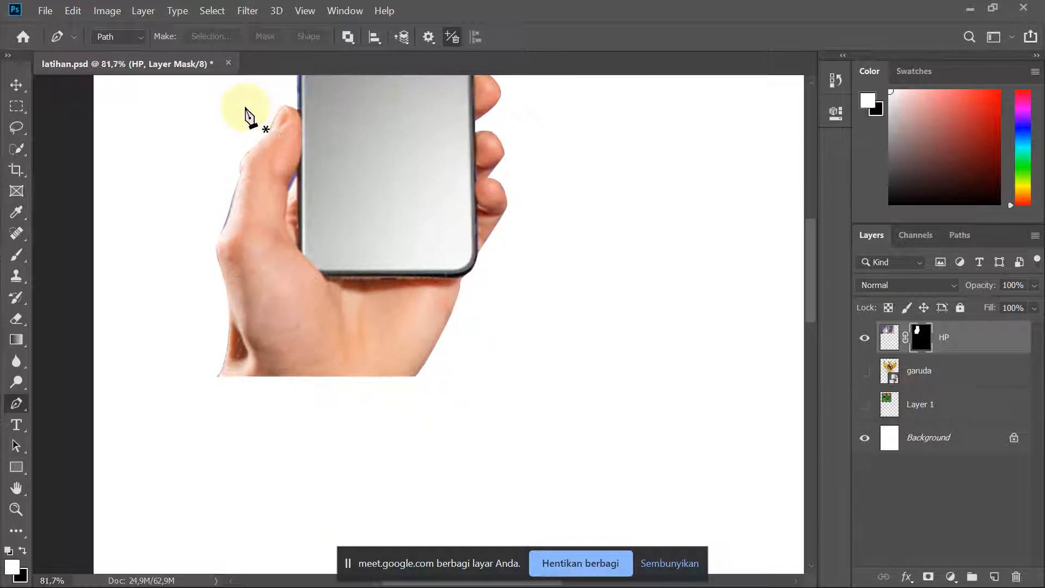
# - Examine the cut-out edge along the thumb, wrist and palm below the phone for leftover background
pyautogui.scroll(2, 242, 125)
pyautogui.scroll(4, 234, 142)
pyautogui.scroll(2, 283, 212)
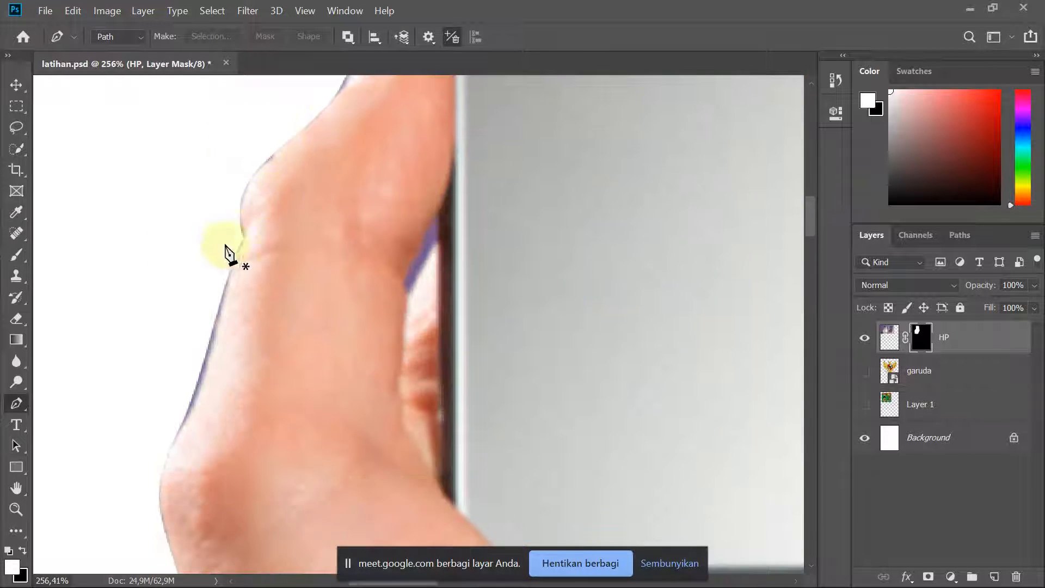
pyautogui.scroll(1, 199, 305)
pyautogui.scroll(2, 190, 381)
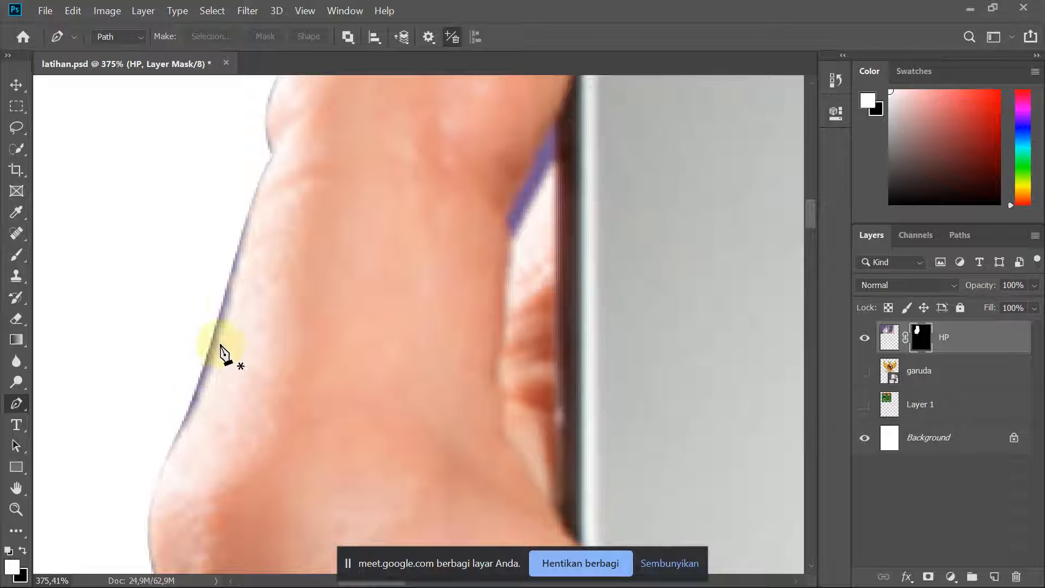
pyautogui.scroll(-3, 236, 245)
pyautogui.scroll(-3, 235, 240)
pyautogui.scroll(4, 223, 412)
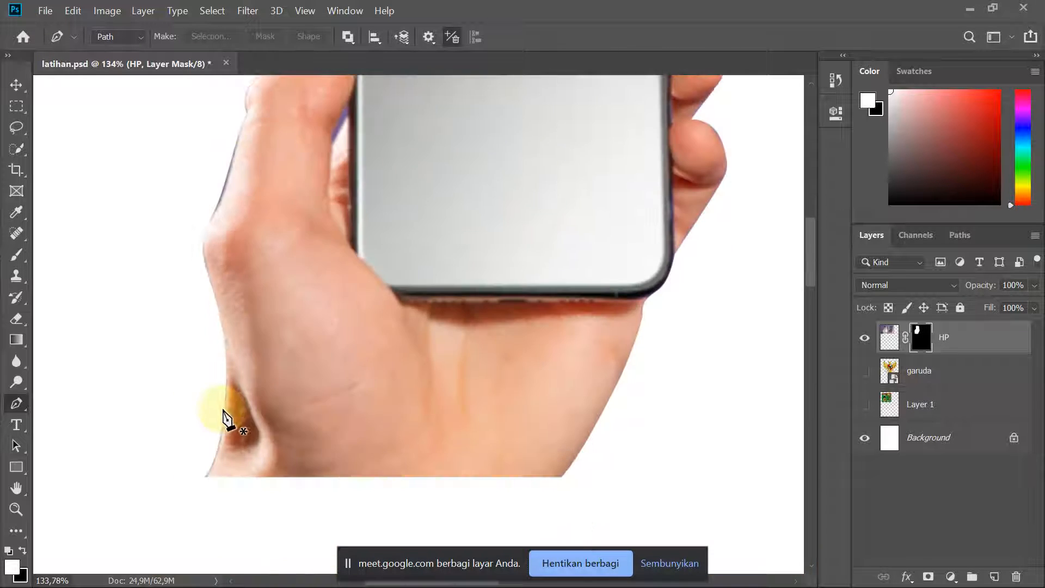
pyautogui.scroll(-2, 261, 357)
pyautogui.scroll(-1, 267, 365)
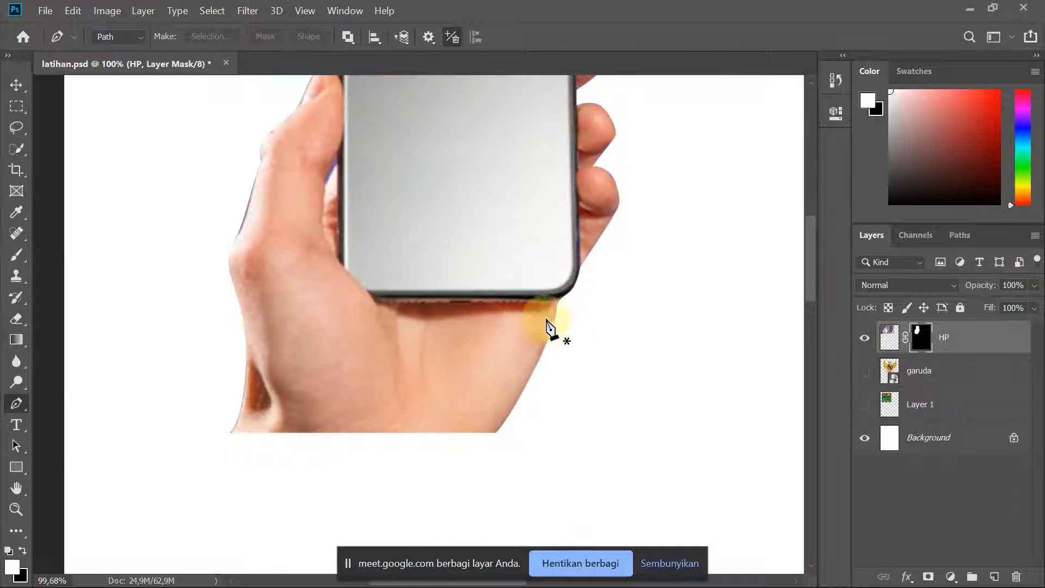
pyautogui.scroll(5, 566, 335)
pyautogui.scroll(-3, 566, 327)
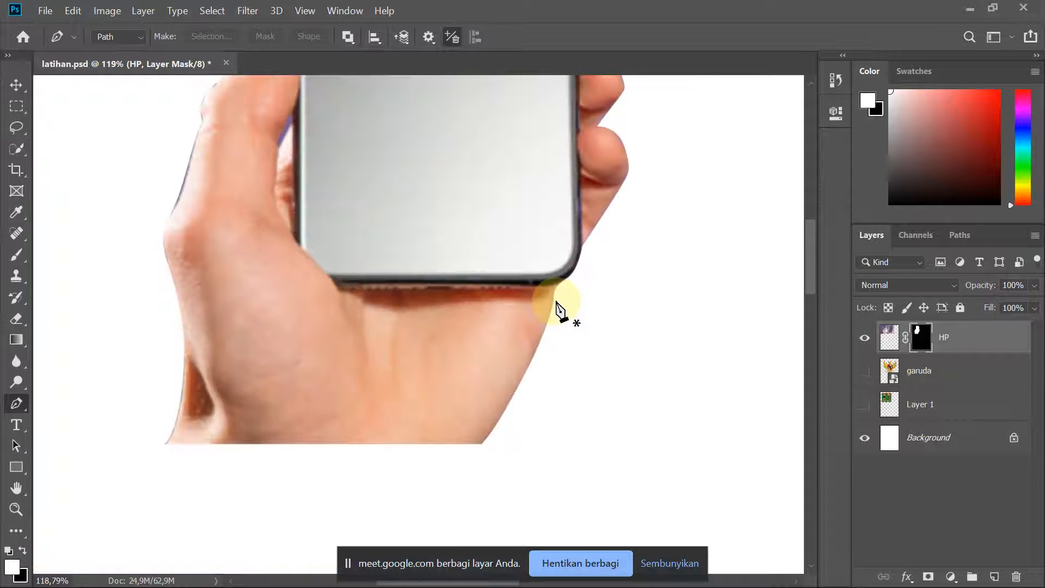
pyautogui.scroll(-1, 532, 257)
pyautogui.scroll(3, 531, 257)
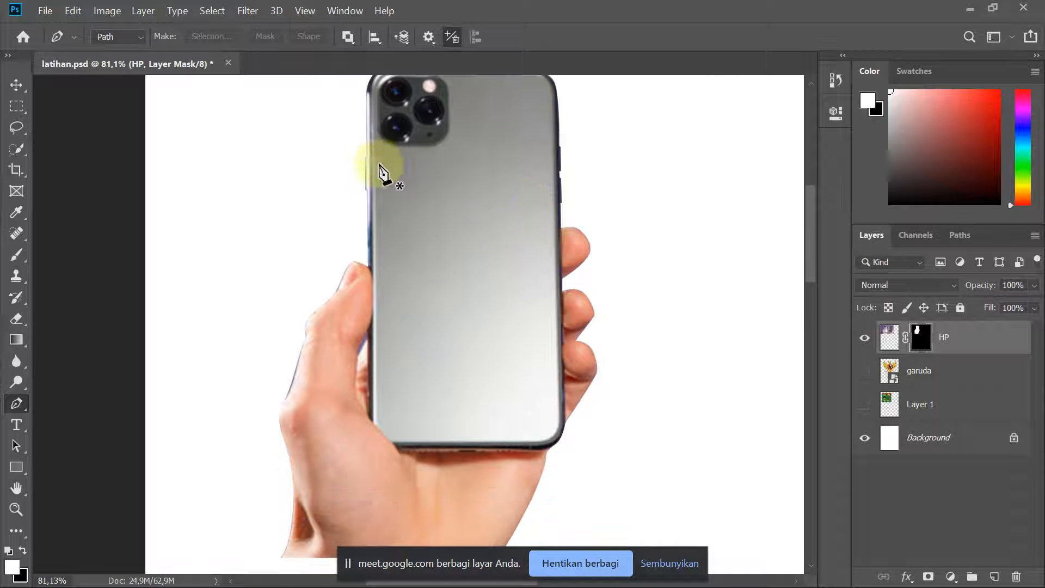
# - Recheck the cut-out edge from the phone's top camera corner down to the thumb and the gap beside it
pyautogui.scroll(1, 388, 185)
pyautogui.scroll(5, 387, 103)
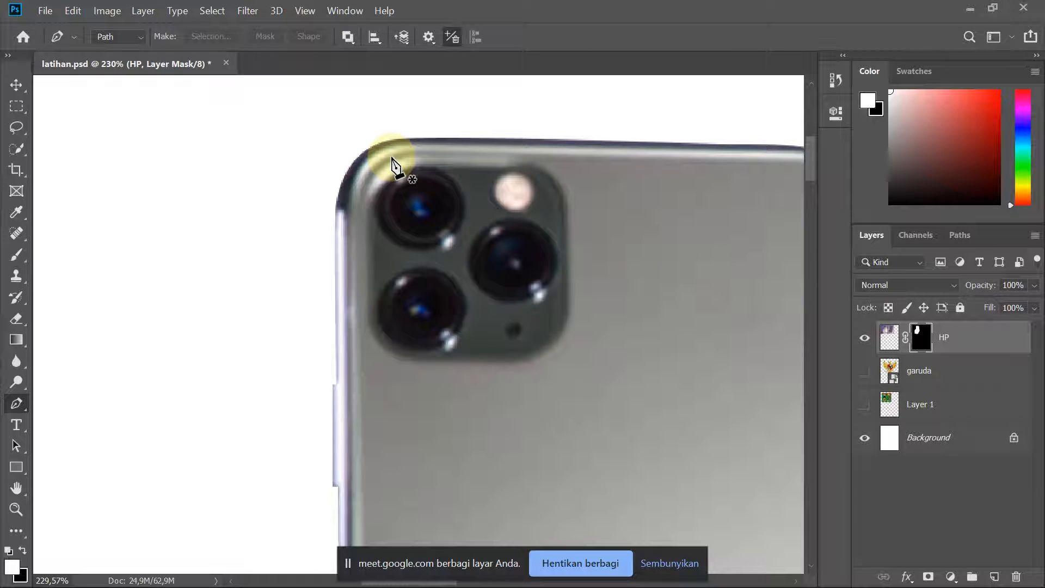
pyautogui.scroll(4, 386, 154)
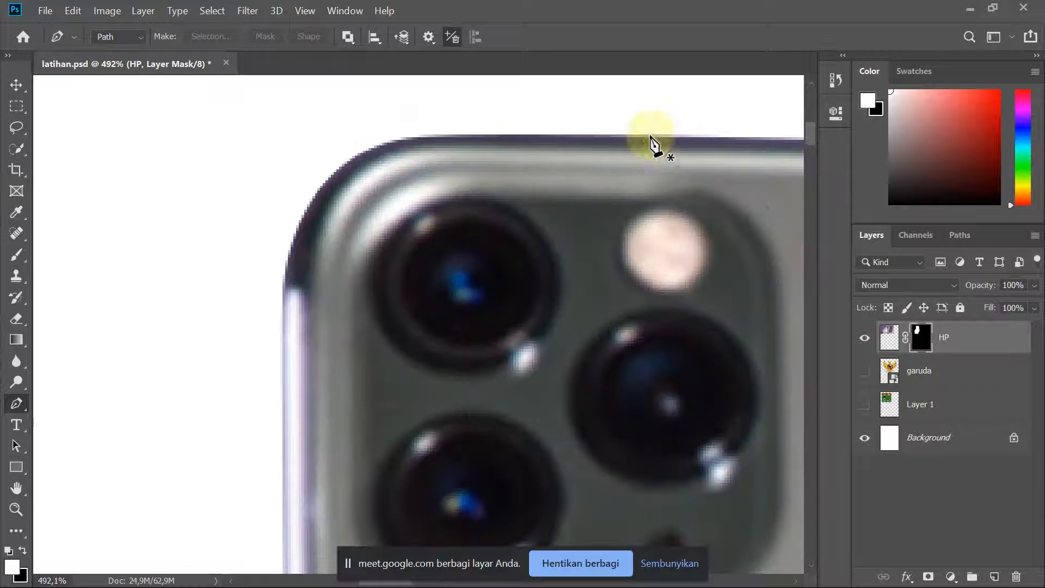
pyautogui.scroll(-6, 653, 144)
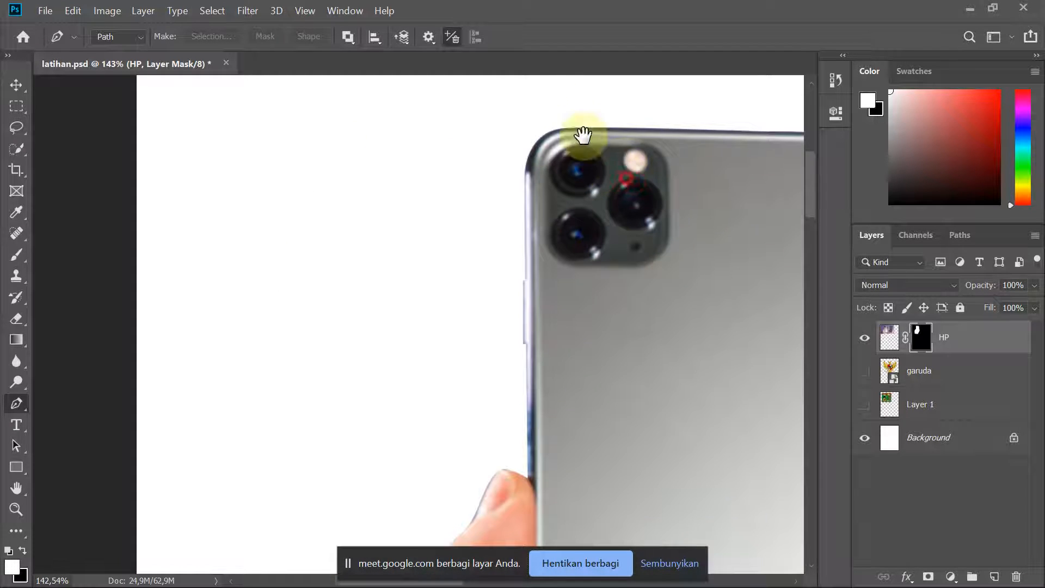
pyautogui.moveTo(583, 135); pyautogui.dragTo(508, 40)
pyautogui.moveTo(522, 345); pyautogui.dragTo(525, 273)
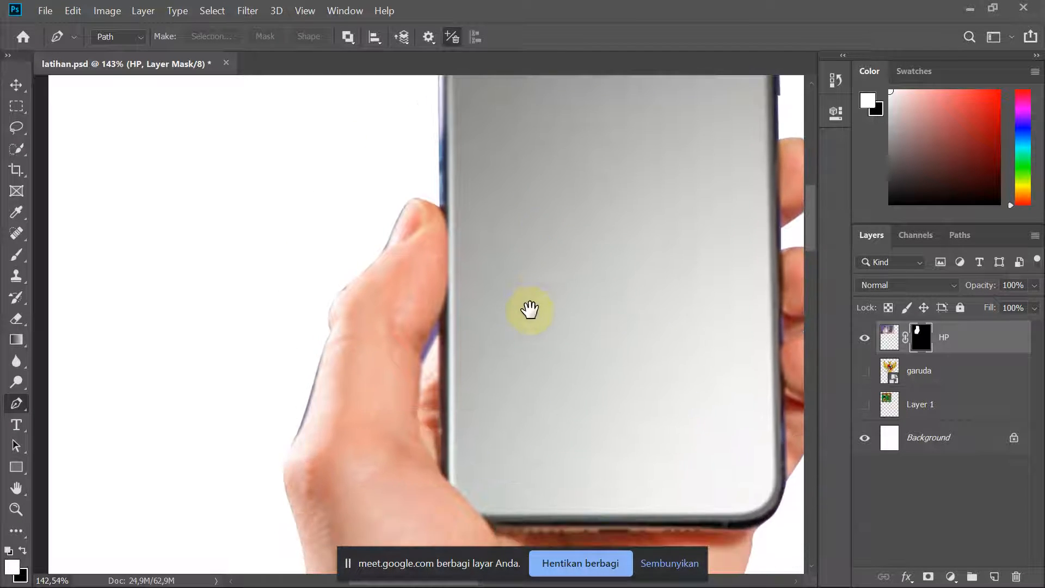
pyautogui.moveTo(529, 309); pyautogui.dragTo(524, 320)
pyautogui.scroll(-2, 496, 321)
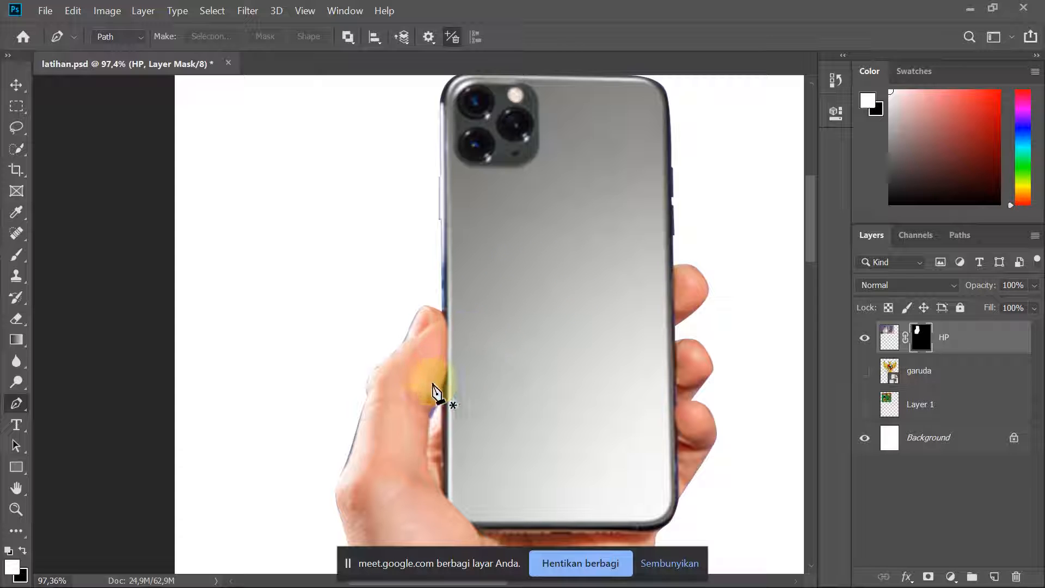
pyautogui.scroll(2, 434, 426)
pyautogui.scroll(2, 434, 425)
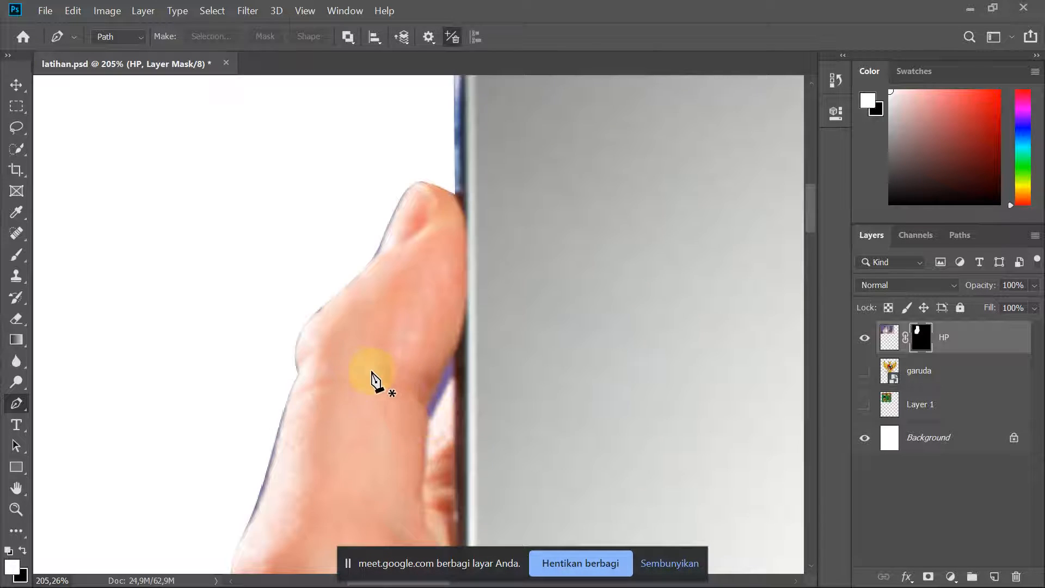
pyautogui.scroll(-1, 326, 359)
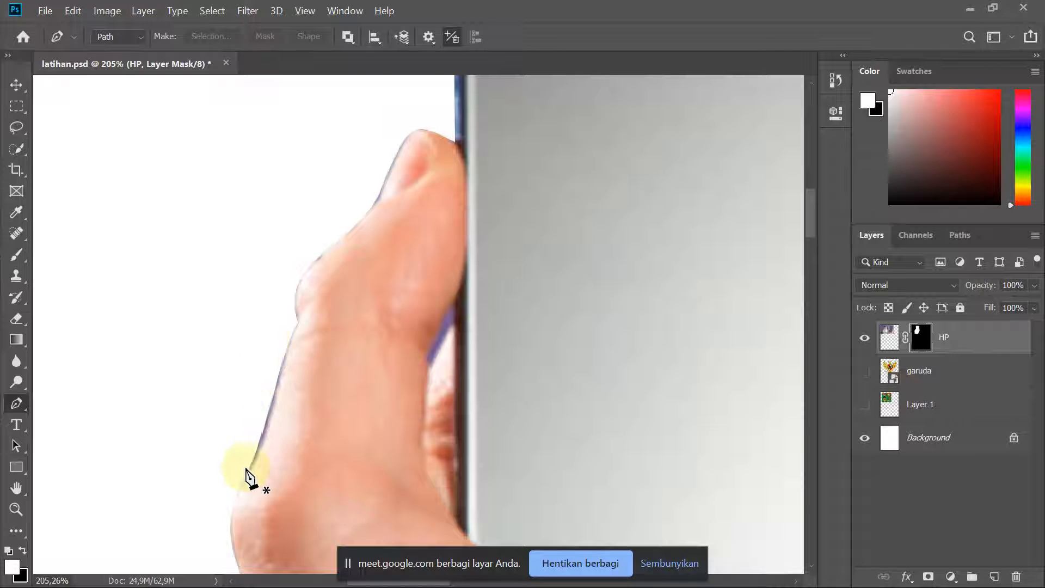
# - Examine the masked edge along the thumb's outer side, from its tip to the base knuckle, for remaining background colour
pyautogui.scroll(3, 248, 477)
pyautogui.scroll(-2, 245, 462)
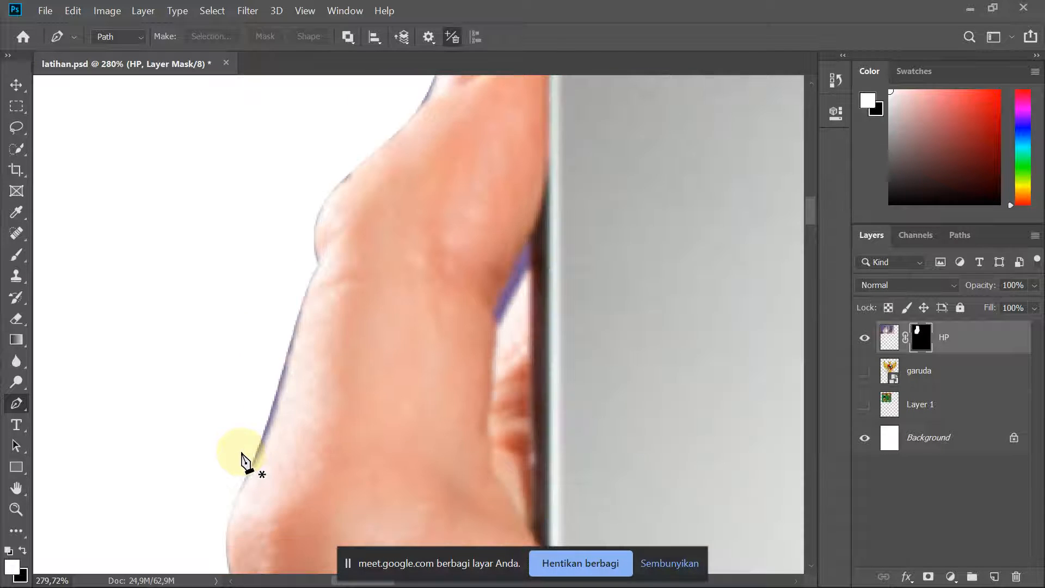
pyautogui.scroll(2, 361, 190)
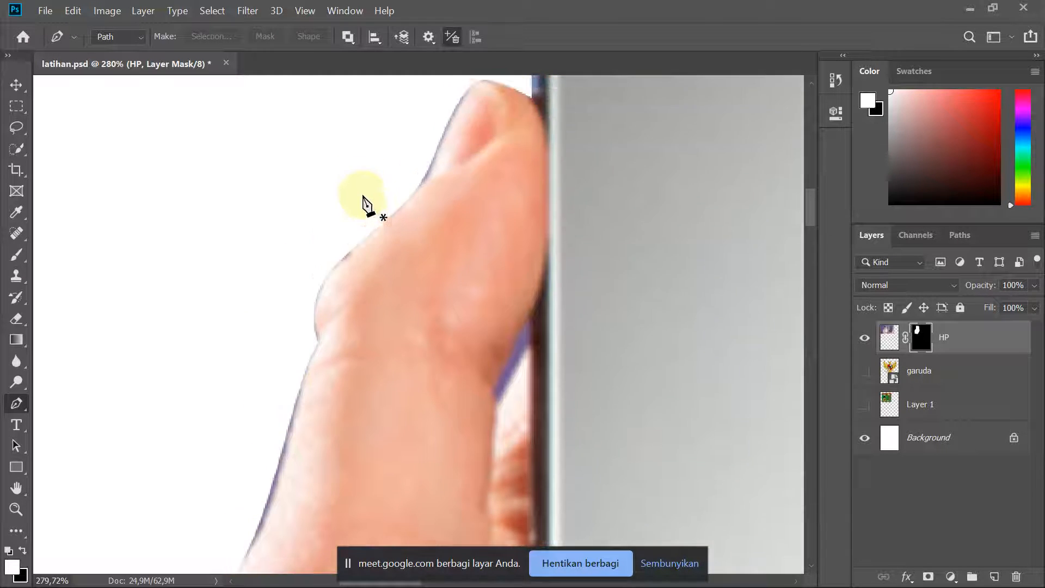
pyautogui.scroll(-3, 362, 200)
pyautogui.scroll(-1, 359, 212)
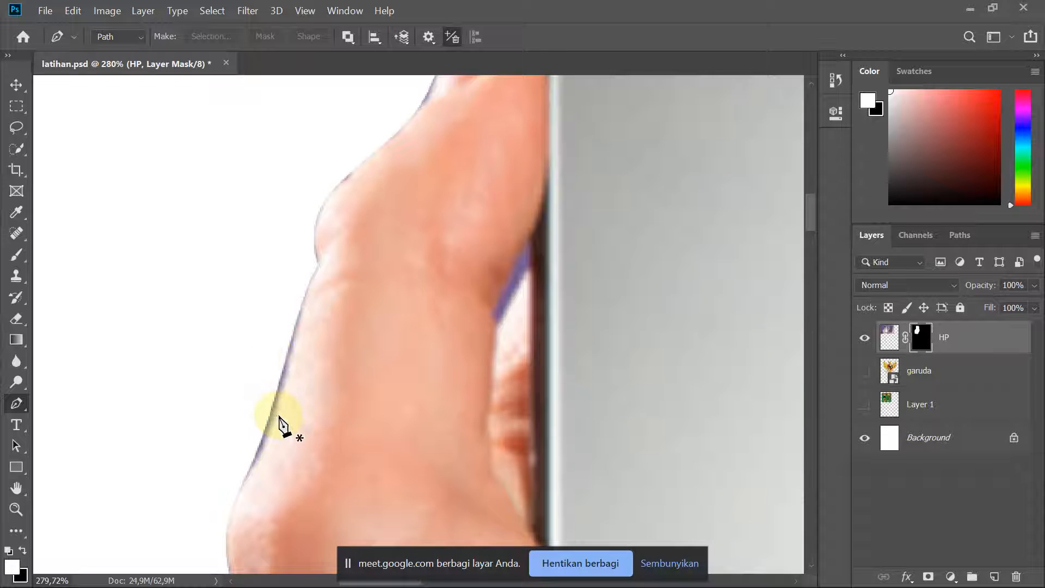
pyautogui.scroll(2, 249, 456)
pyautogui.scroll(2, 248, 456)
pyautogui.scroll(-3, 248, 456)
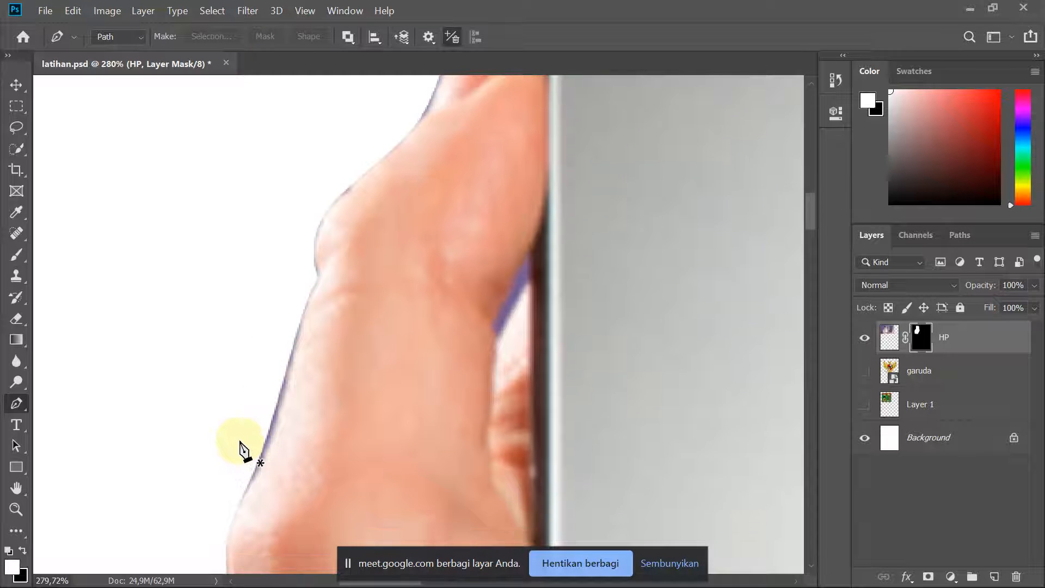
pyautogui.scroll(2, 240, 442)
pyautogui.scroll(-3, 240, 442)
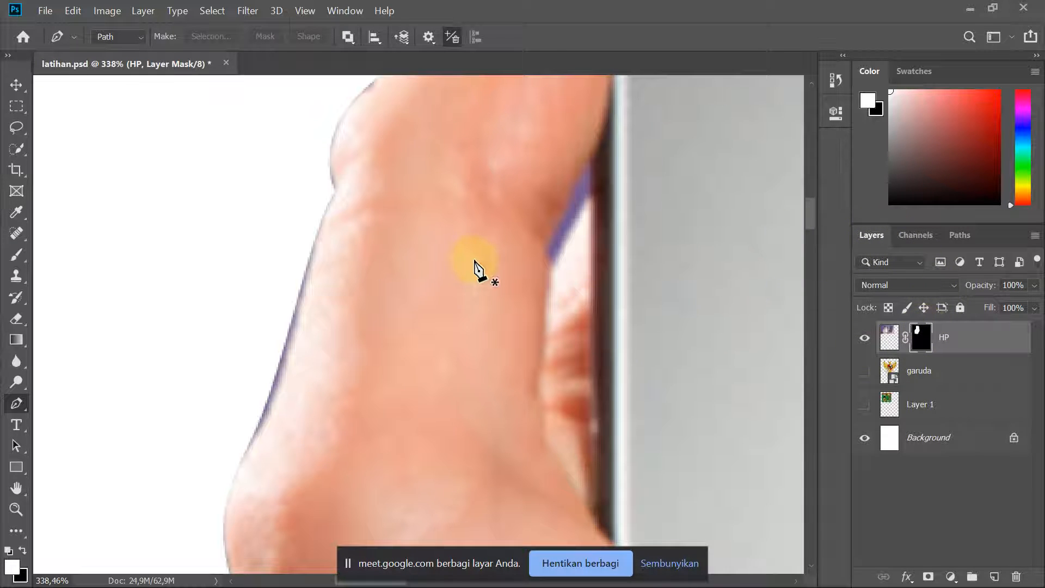
pyautogui.scroll(-4, 474, 261)
pyautogui.scroll(2, 445, 247)
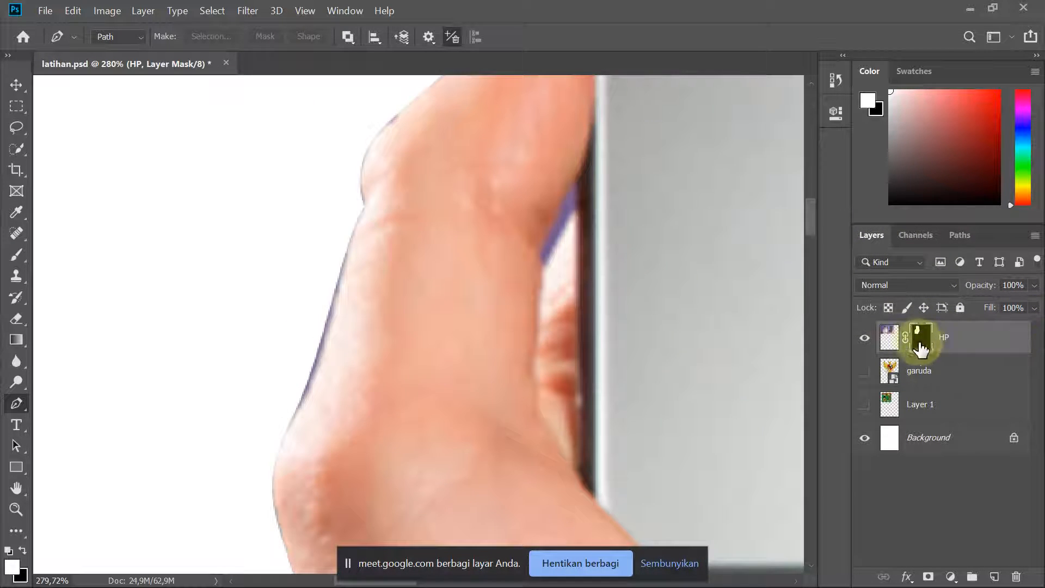
# - Make the HP layer's mask, rather than its image, the active editing target and switch to the Brush tool
pyautogui.click(890, 341)
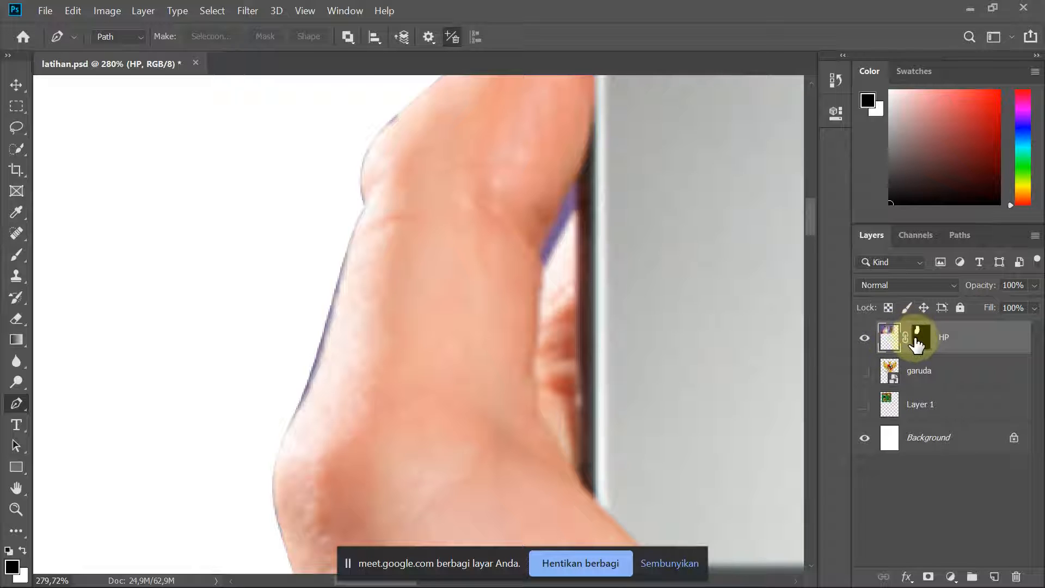
pyautogui.click(918, 341)
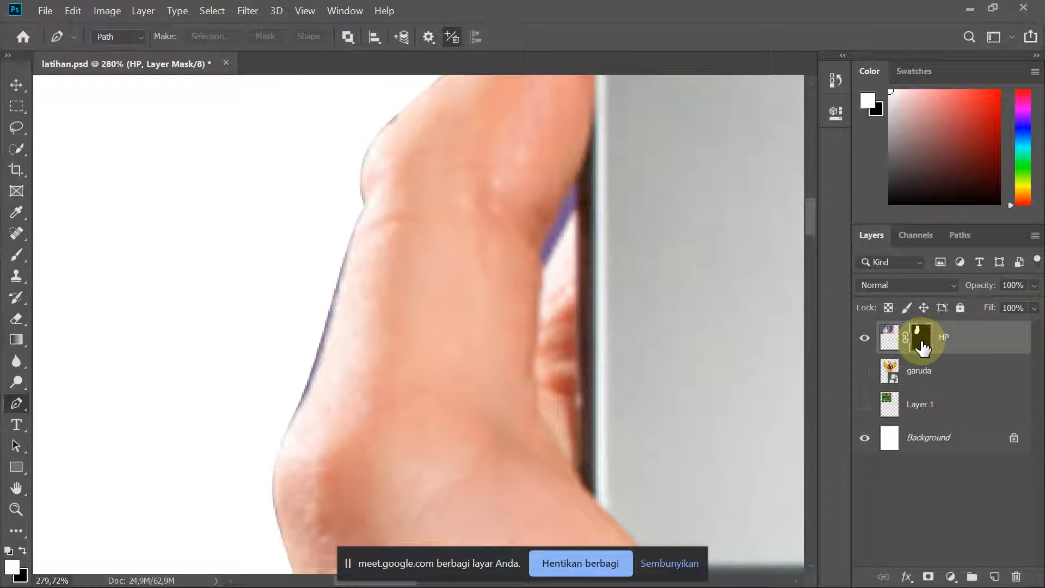
pyautogui.click(891, 339)
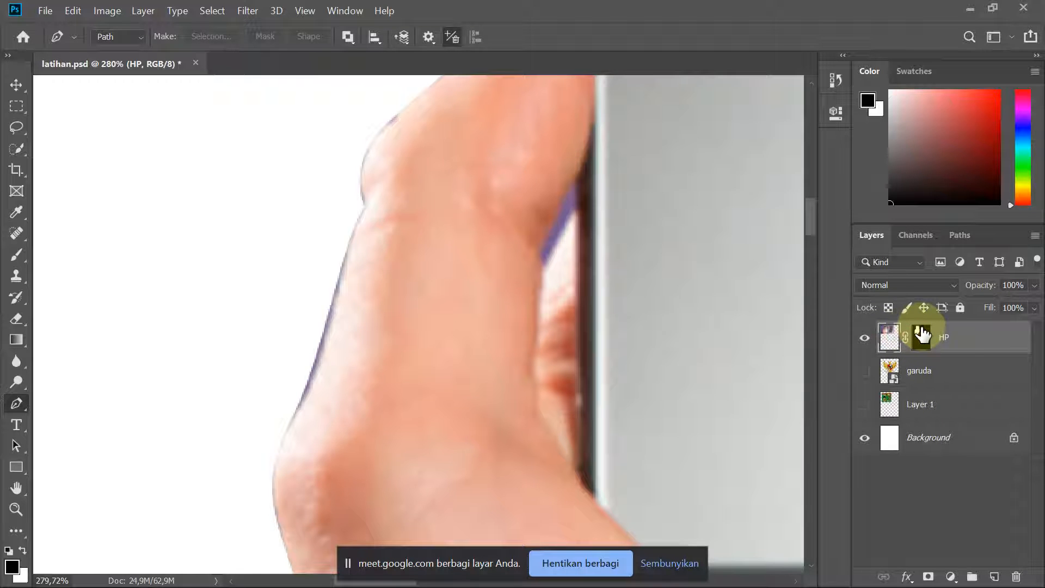
pyautogui.click(922, 336)
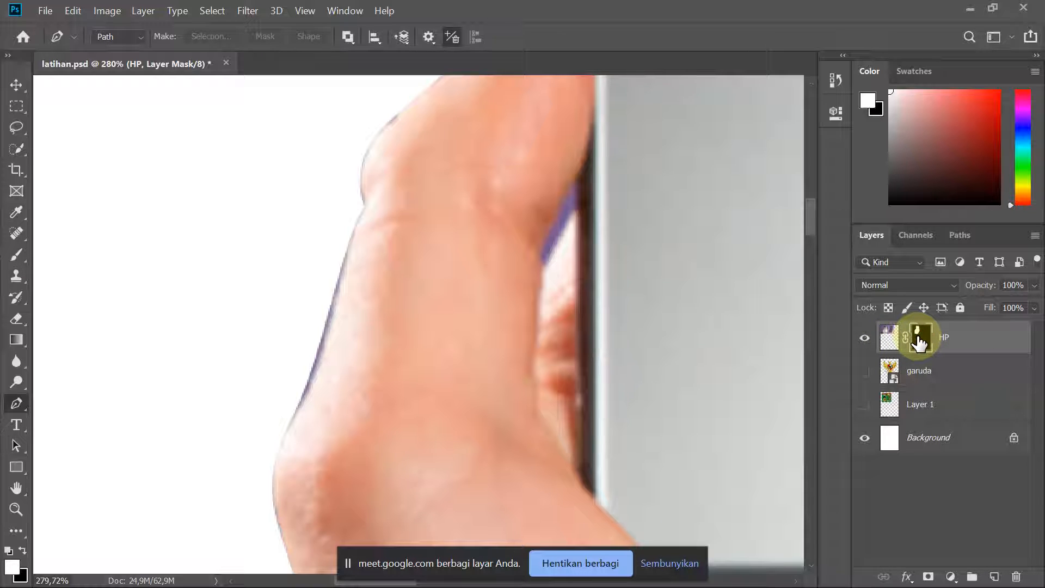
pyautogui.click(922, 337)
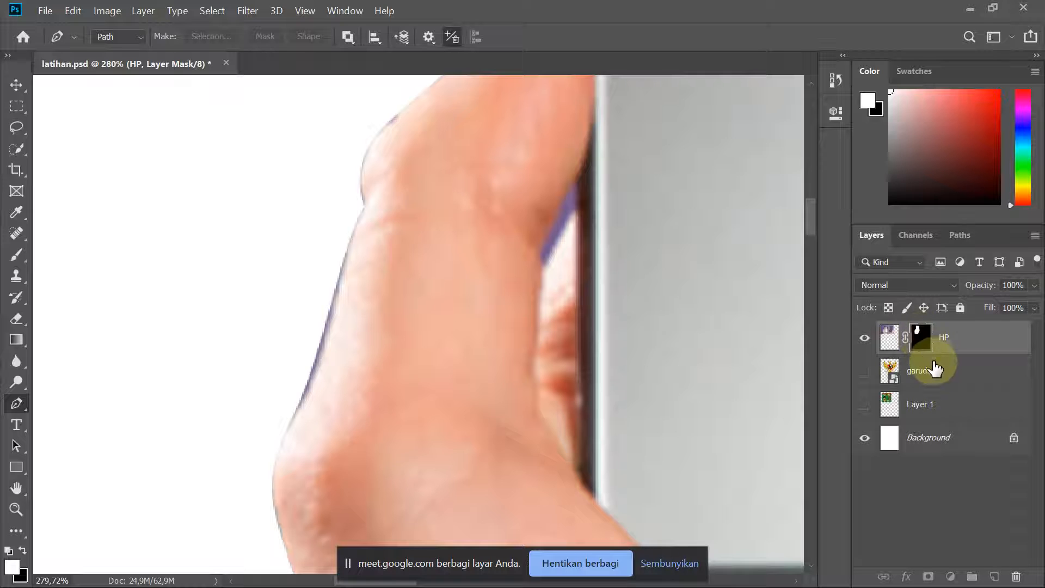
pyautogui.click(923, 334)
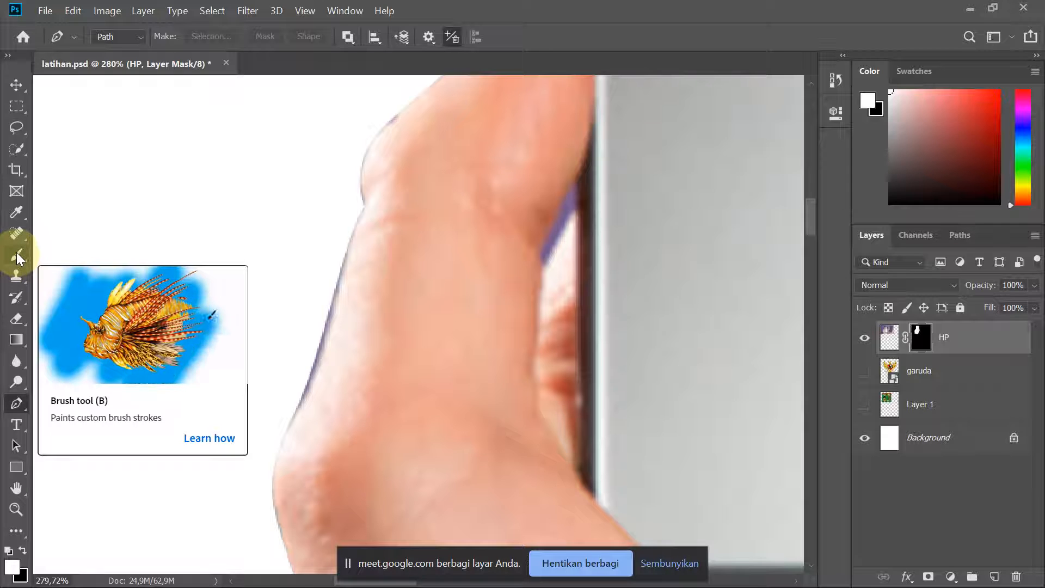
pyautogui.click(17, 256)
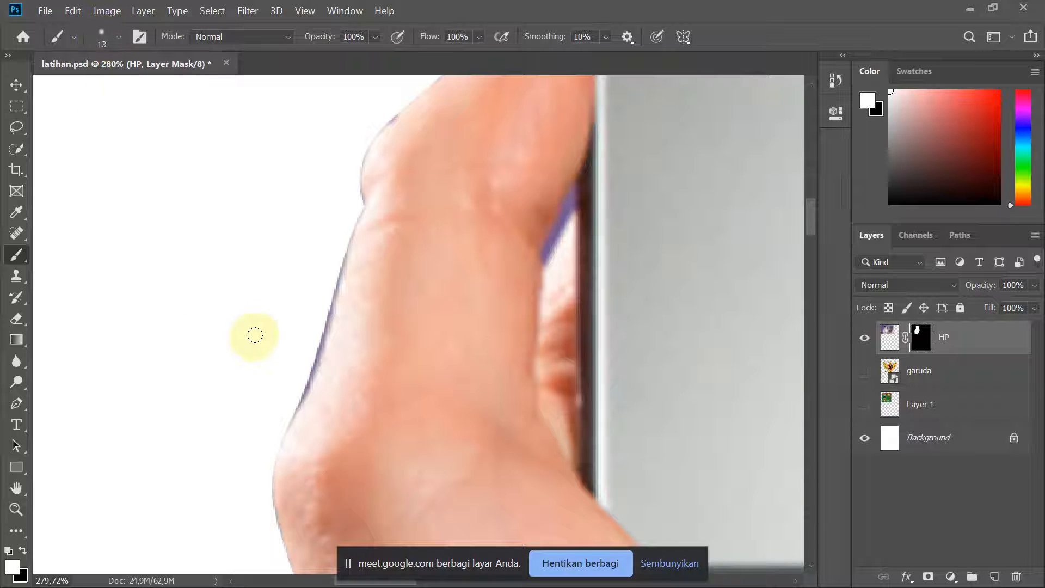
# - Reduce the brush size to 1 px
pyautogui.rightClick(161, 193)
pyautogui.moveTo(254, 237); pyautogui.dragTo(246, 238)
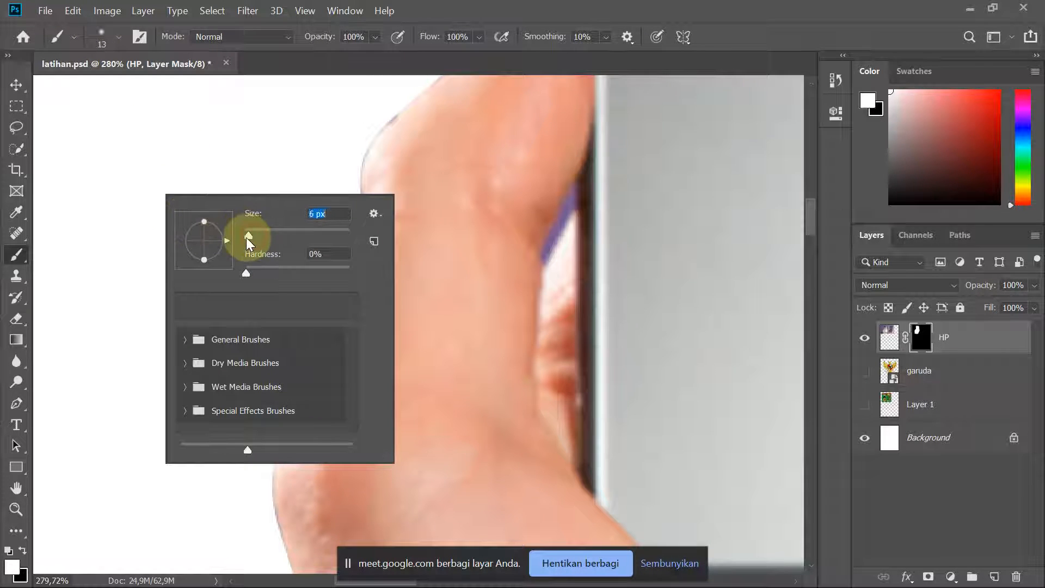
pyautogui.click(252, 169)
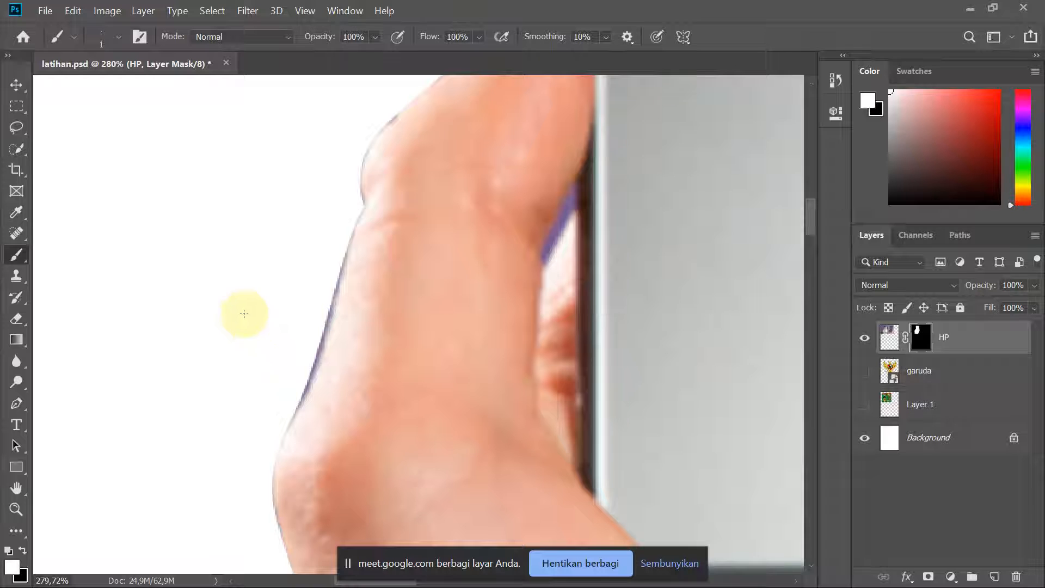
# - Set the brush size to 28 px
pyautogui.rightClick(221, 317)
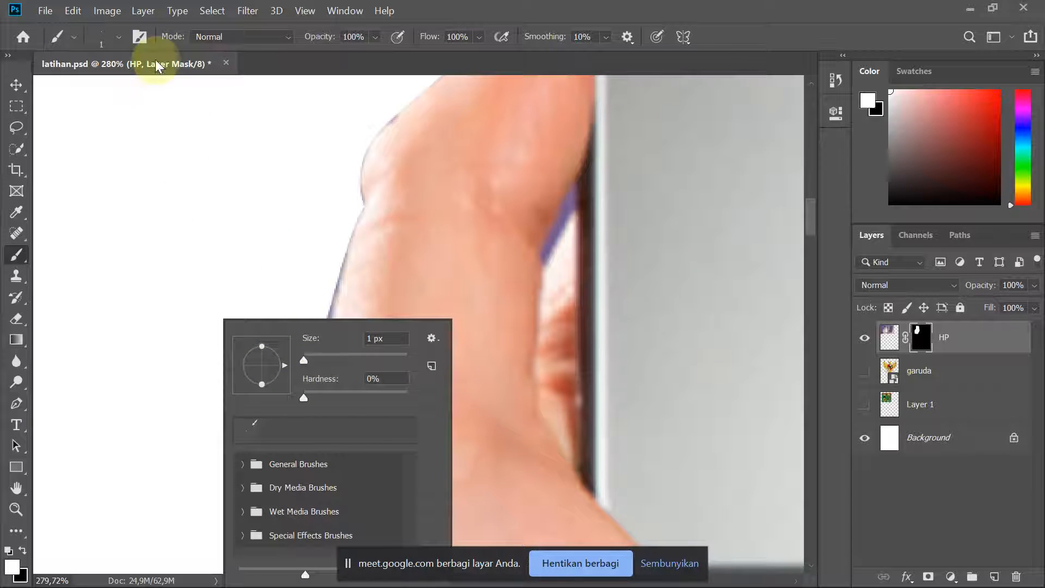
pyautogui.click(107, 36)
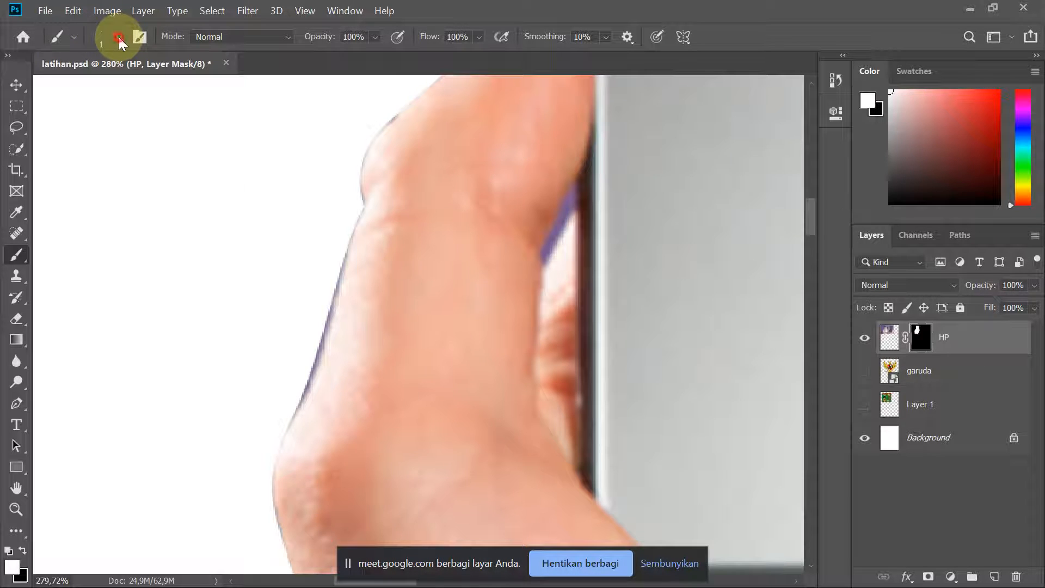
pyautogui.click(119, 37)
pyautogui.moveTo(101, 88); pyautogui.dragTo(112, 89)
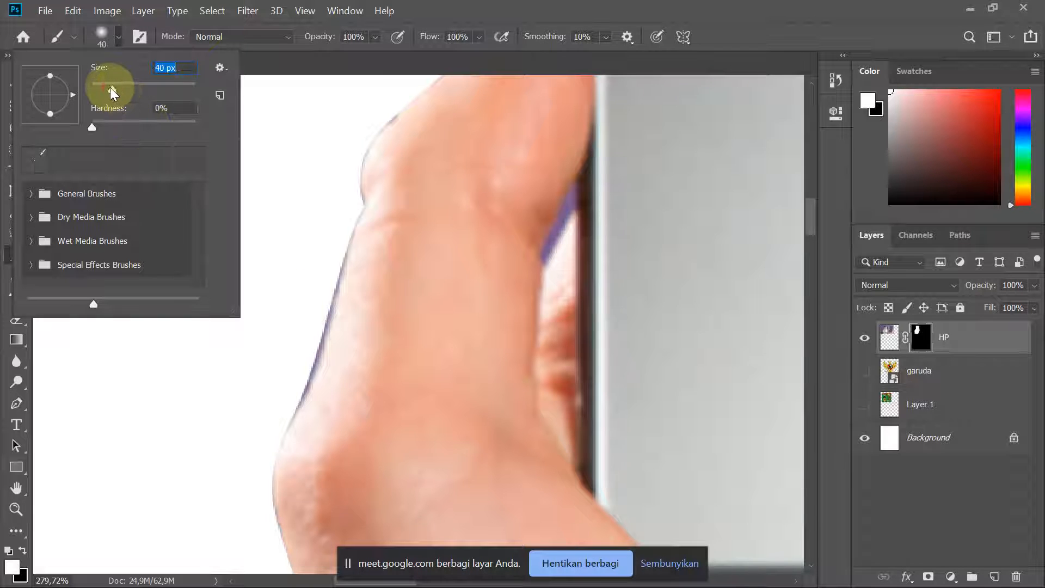
pyautogui.moveTo(104, 89); pyautogui.dragTo(105, 87)
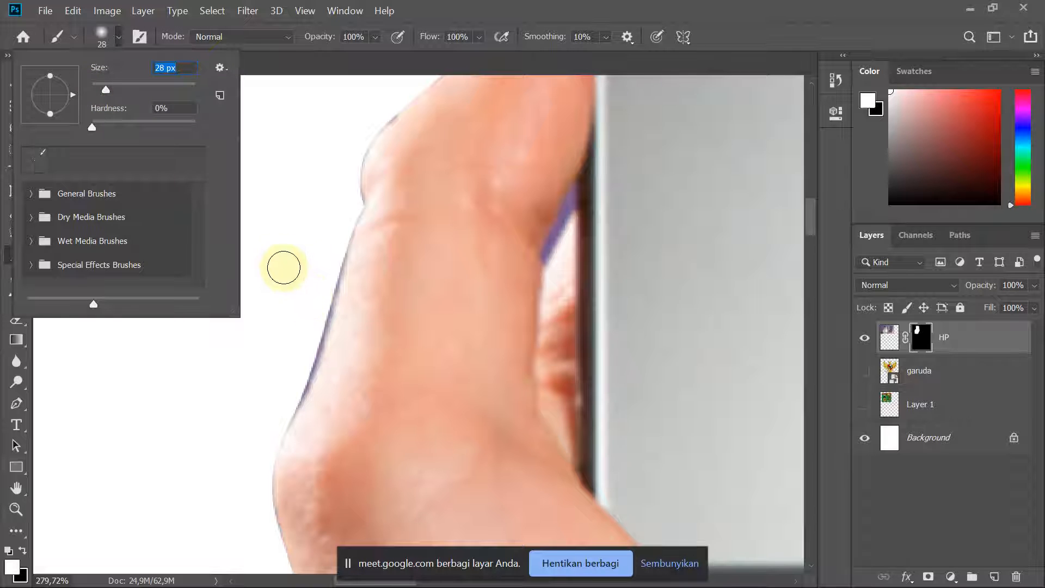
pyautogui.click(105, 35)
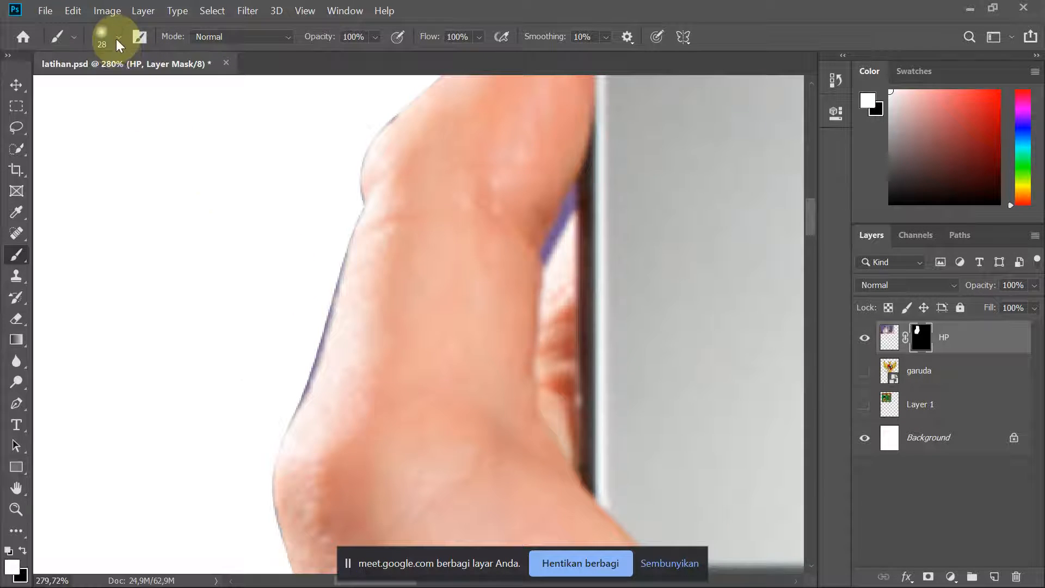
pyautogui.click(116, 38)
pyautogui.click(116, 37)
pyautogui.click(117, 36)
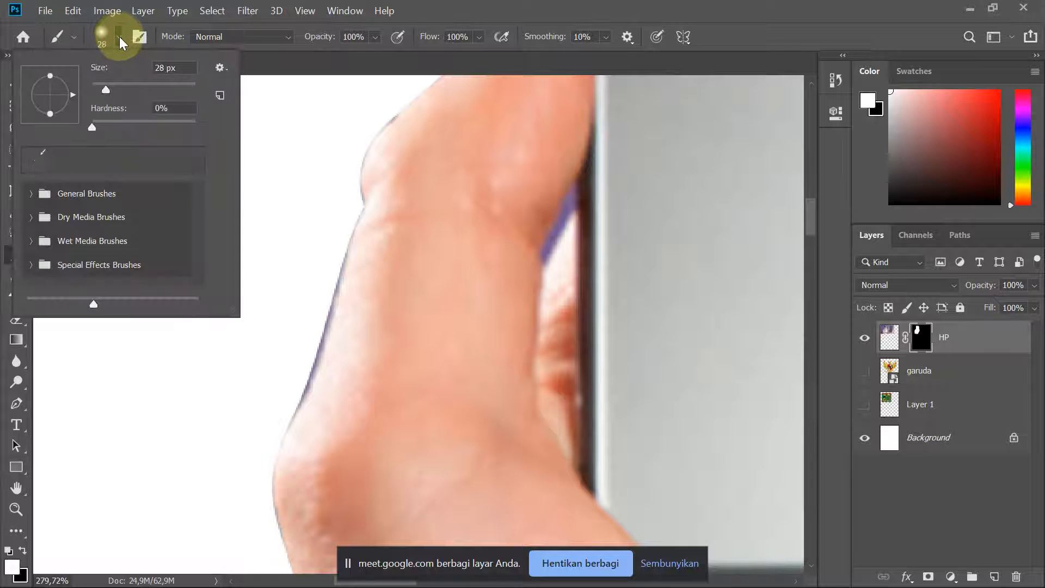
pyautogui.click(119, 38)
pyautogui.click(116, 36)
pyautogui.click(115, 35)
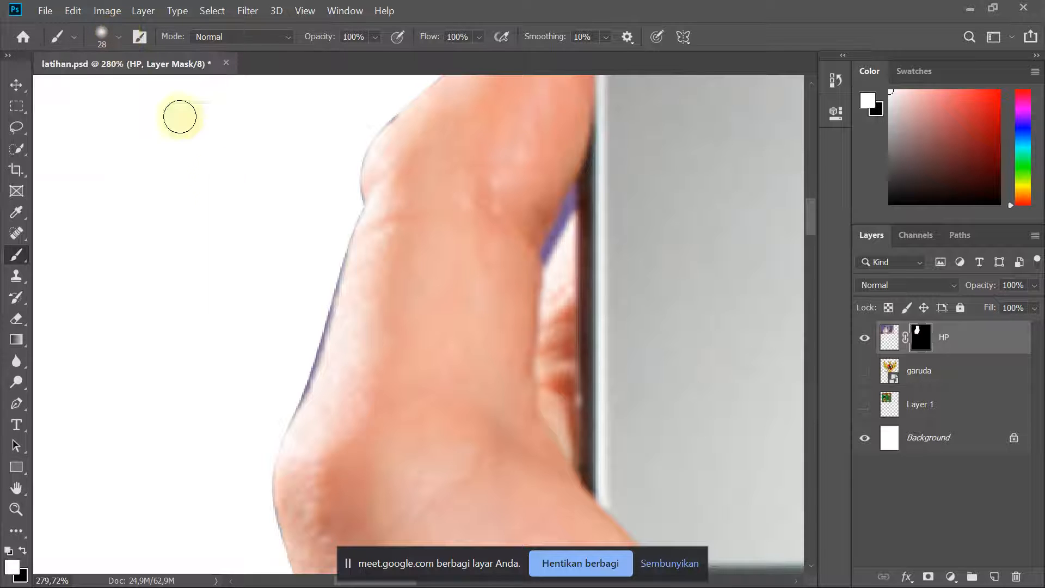
pyautogui.rightClick(288, 355)
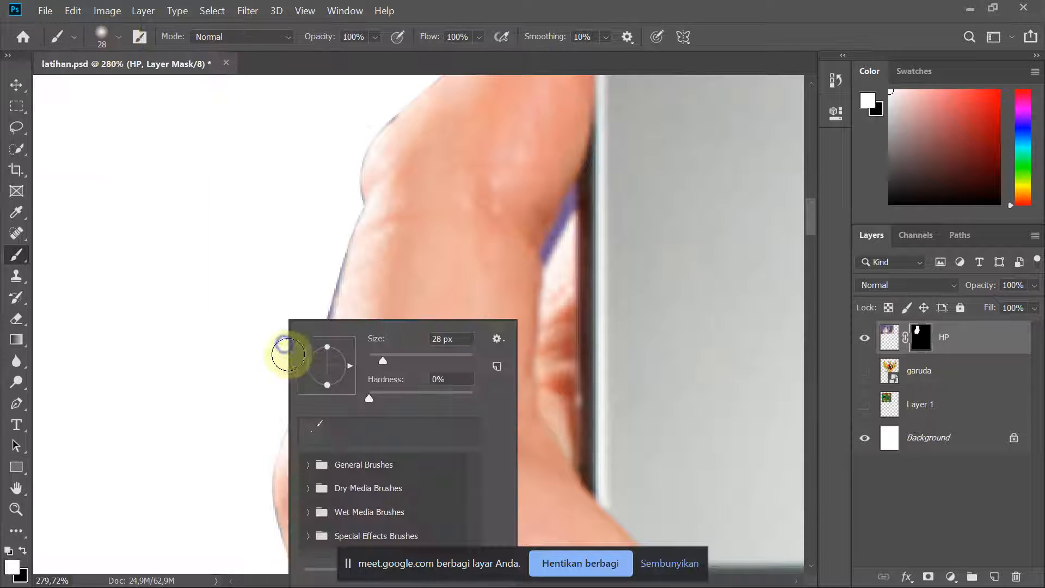
pyautogui.click(113, 34)
pyautogui.click(118, 36)
pyautogui.click(118, 35)
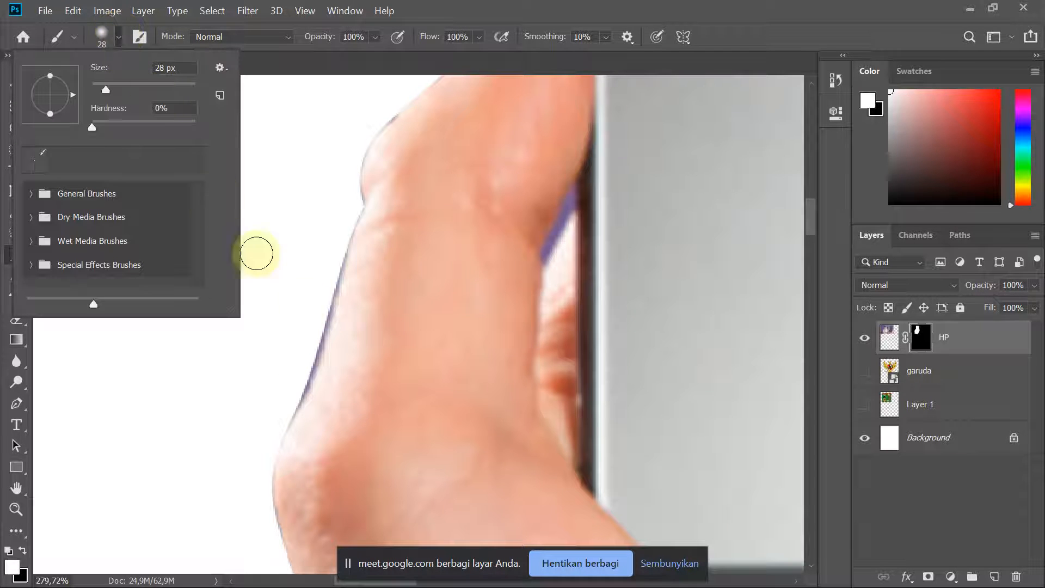
pyautogui.click(120, 40)
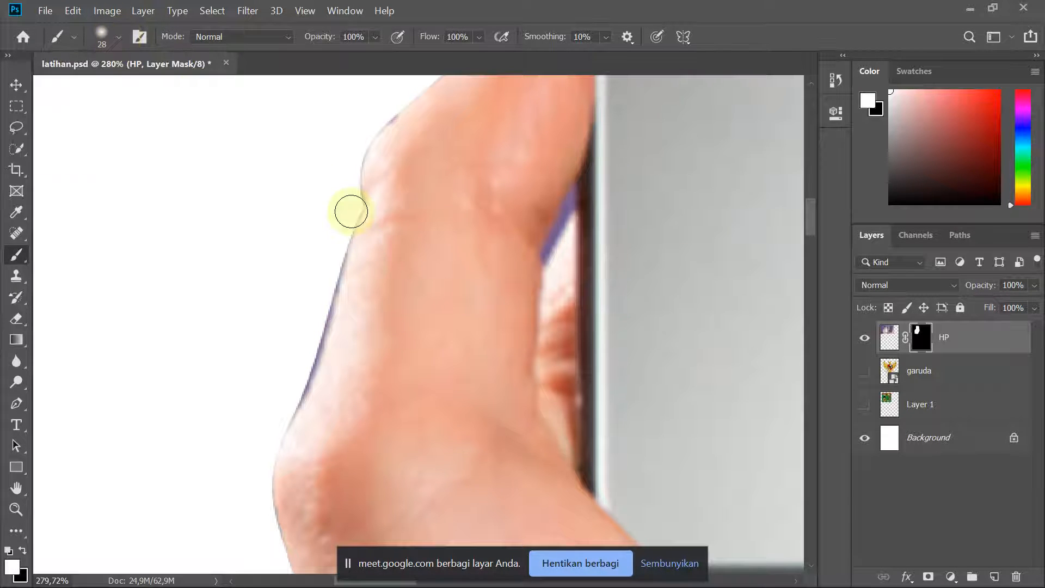
# - Try painting white on the mask along and beside the thumb's outer edge, undoing each stroke
pyautogui.scroll(1, 311, 348)
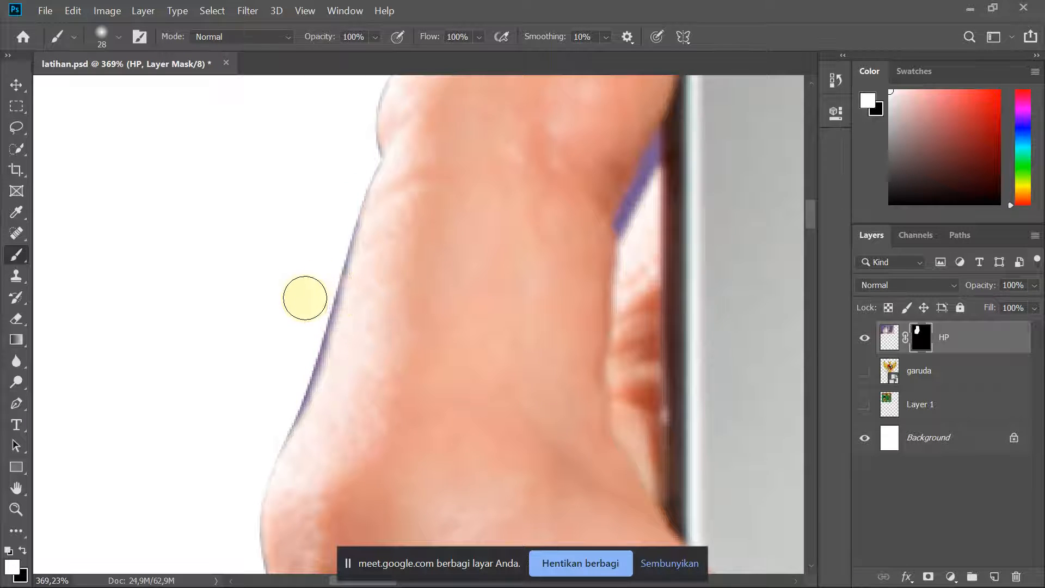
pyautogui.scroll(-1, 305, 298)
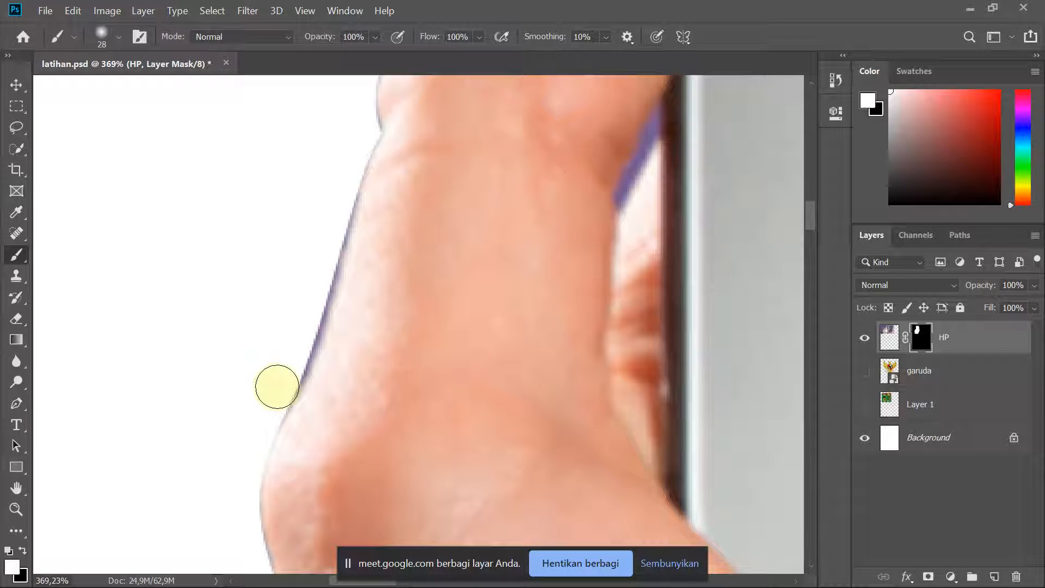
pyautogui.moveTo(279, 386)
pyautogui.mouseDown()
pyautogui.moveTo(366, 133)
pyautogui.moveTo(357, 185)
pyautogui.mouseUp()
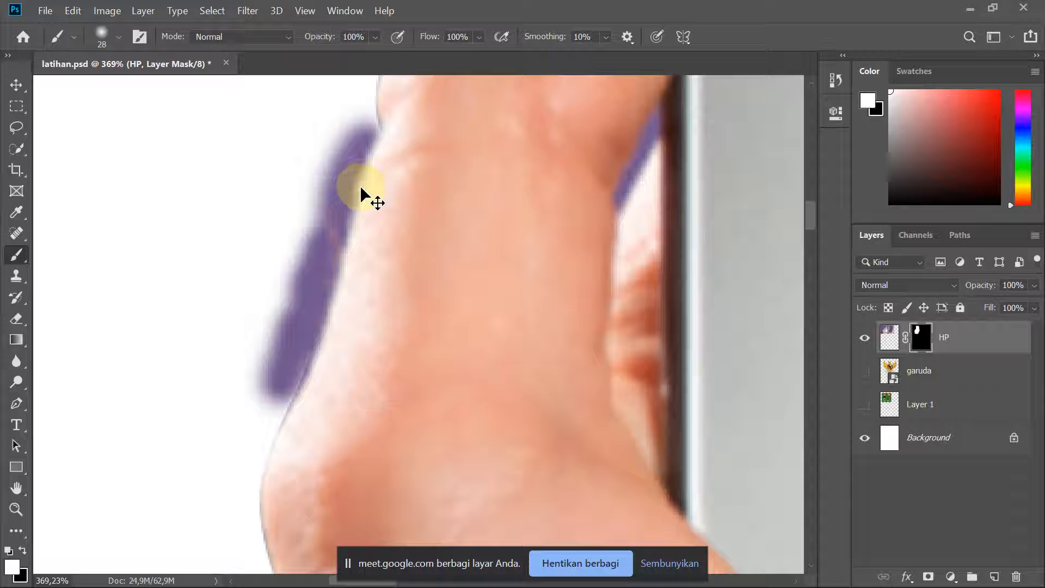
pyautogui.hotkey('ctrl', 'z')
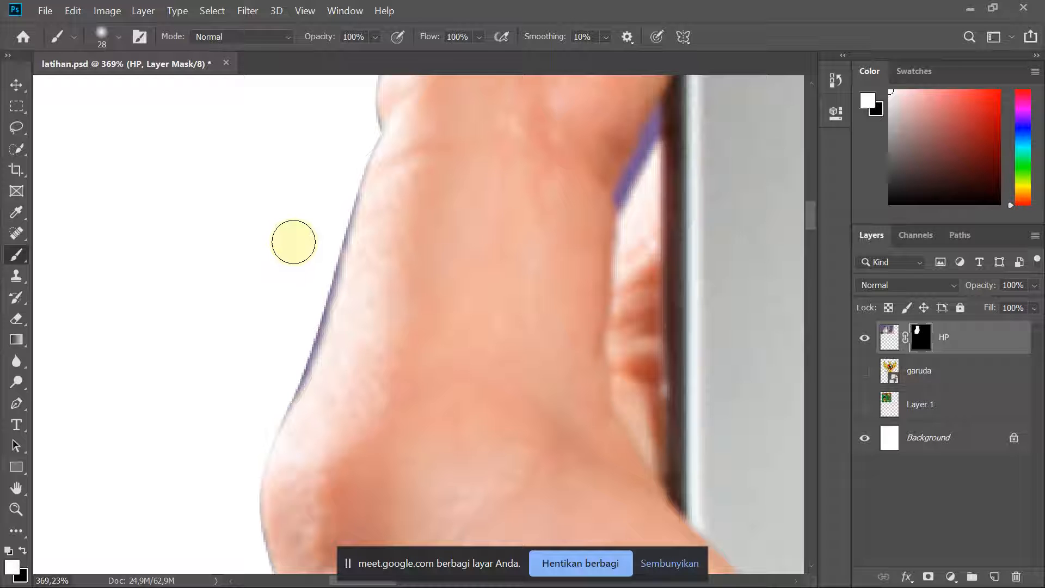
pyautogui.moveTo(294, 240)
pyautogui.mouseDown()
pyautogui.moveTo(217, 268)
pyautogui.moveTo(203, 373)
pyautogui.moveTo(273, 340)
pyautogui.moveTo(254, 296)
pyautogui.moveTo(231, 313)
pyautogui.moveTo(243, 277)
pyautogui.moveTo(226, 353)
pyautogui.mouseUp()
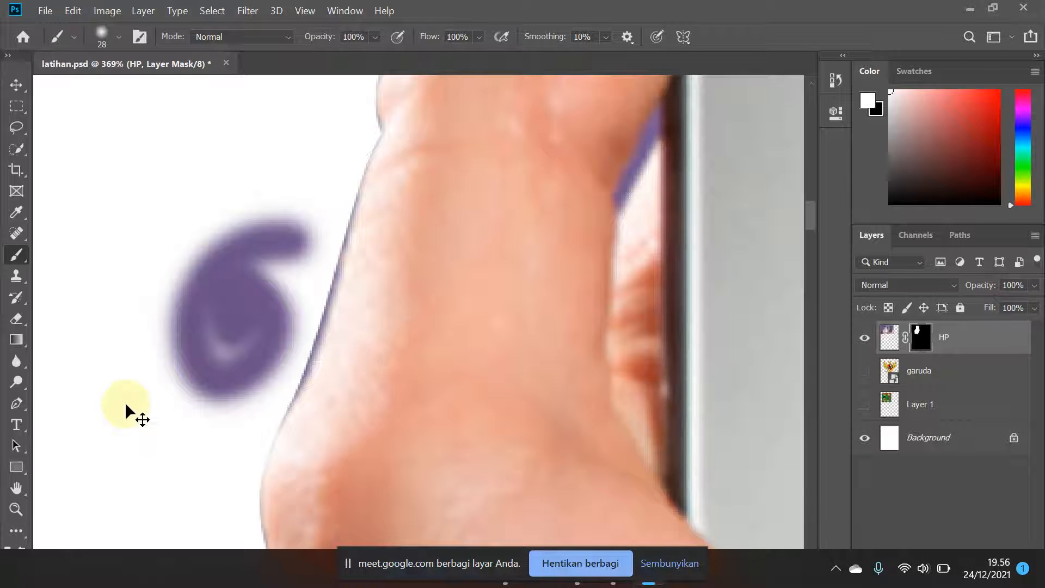
pyautogui.hotkey('ctrl', 'z')
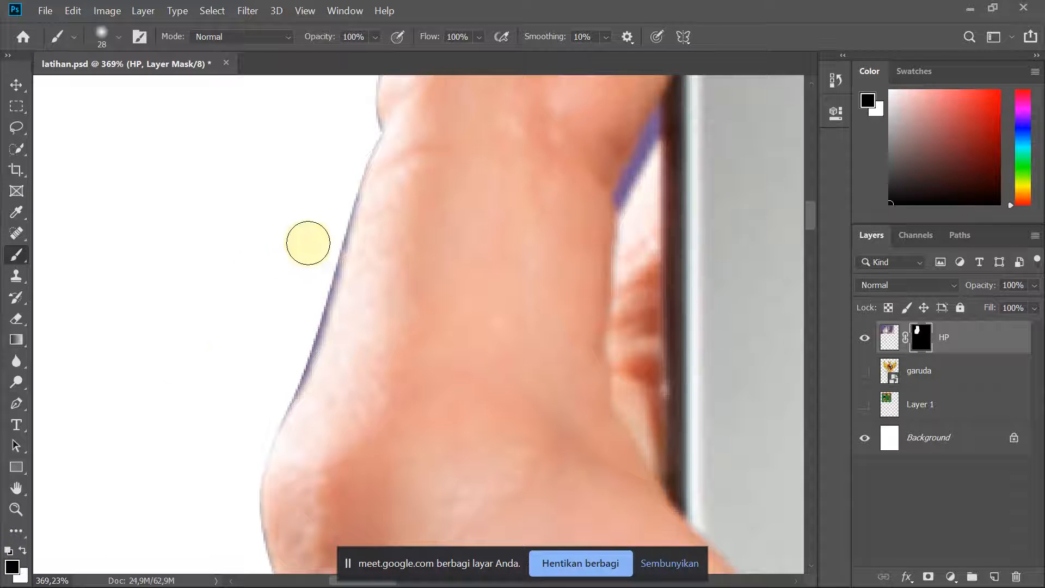
# - Paint black on the mask along the thumb's outer edge to hide the purple fringe, and enlarge the brush to 82 px
pyautogui.moveTo(323, 249)
pyautogui.mouseDown()
pyautogui.moveTo(300, 336)
pyautogui.moveTo(268, 397)
pyautogui.moveTo(352, 152)
pyautogui.mouseUp()
pyautogui.scroll(-3, 226, 413)
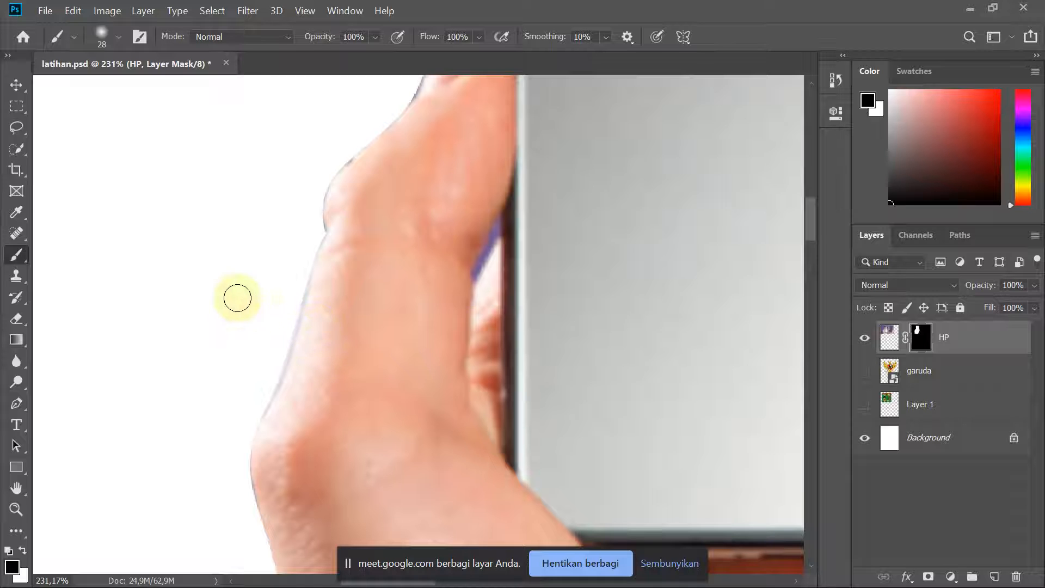
pyautogui.moveTo(229, 299)
pyautogui.mouseDown()
pyautogui.moveTo(280, 285)
pyautogui.moveTo(280, 275)
pyautogui.mouseUp()
pyautogui.scroll(3, 294, 272)
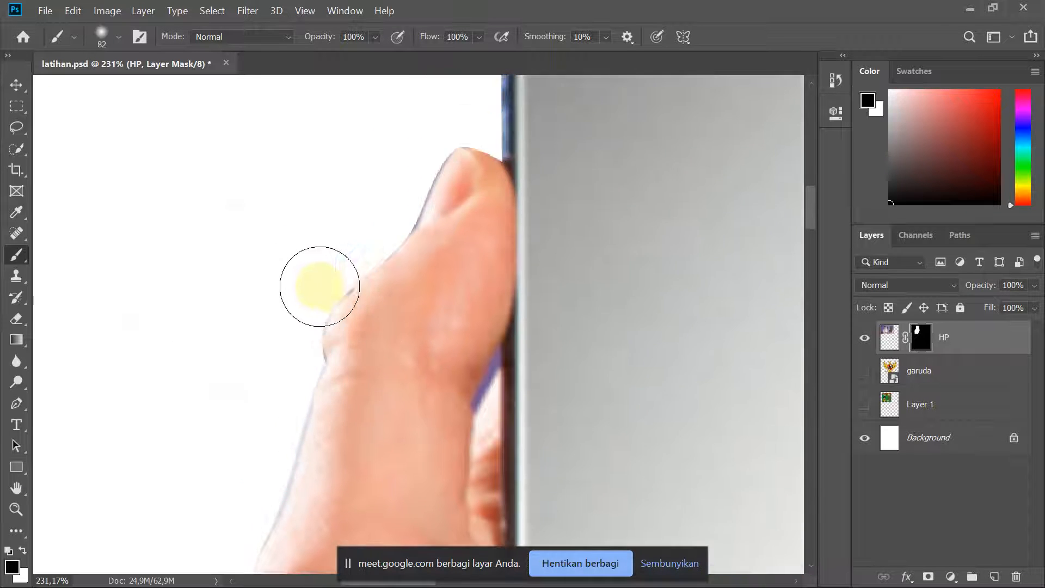
# - Try painting black on the mask over the tip of the thumb, and undo the painting
pyautogui.moveTo(450, 158)
pyautogui.mouseDown()
pyautogui.moveTo(447, 266)
pyautogui.moveTo(458, 333)
pyautogui.moveTo(473, 182)
pyautogui.moveTo(481, 205)
pyautogui.moveTo(461, 160)
pyautogui.moveTo(456, 301)
pyautogui.moveTo(433, 214)
pyautogui.moveTo(407, 332)
pyautogui.moveTo(393, 282)
pyautogui.mouseUp()
pyautogui.hotkey('ctrl', 'z')
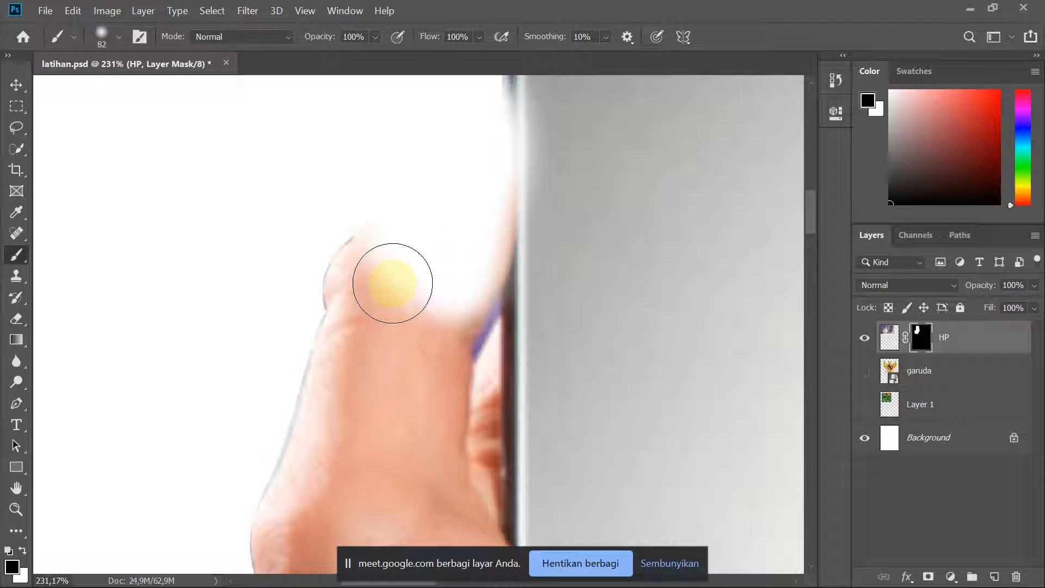
pyautogui.hotkey('ctrl', 'z')
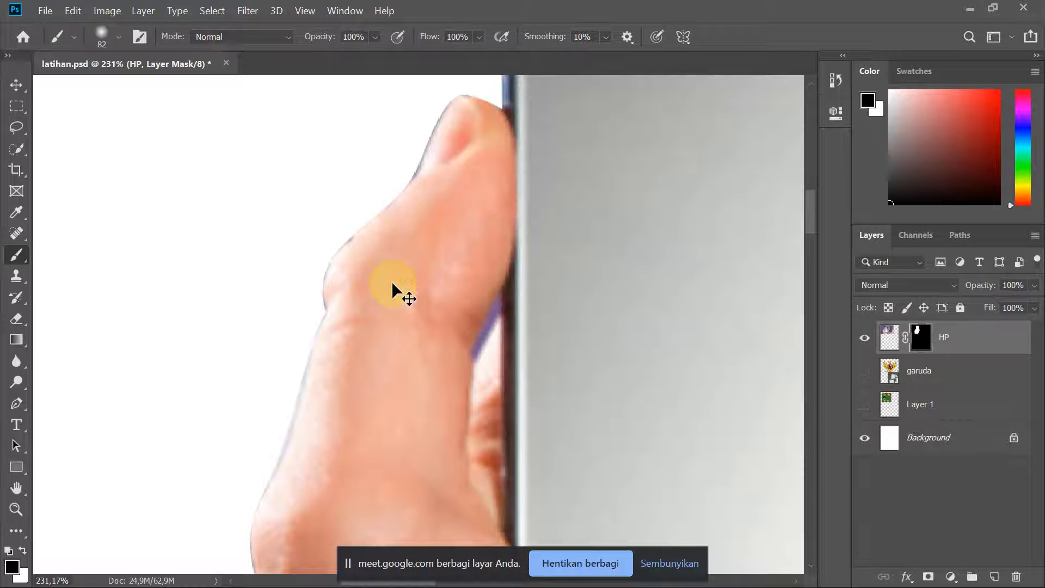
# - Undo the recent black mask strokes along the thumb's outer edge
pyautogui.hotkey('ctrl', 'z')
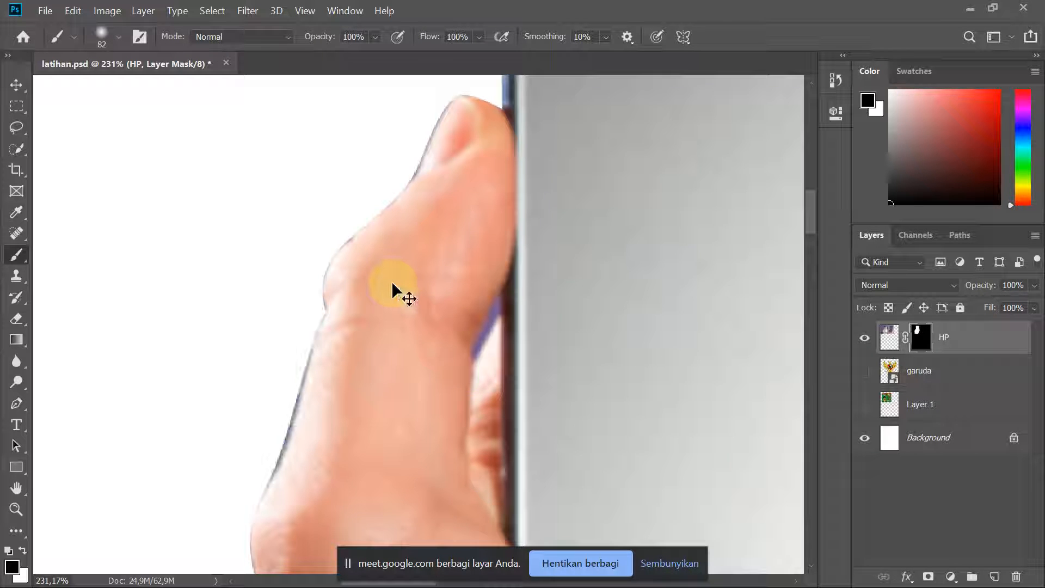
pyautogui.hotkey('ctrl', 'z')
pyautogui.hotkey('ctrl', 'shift', 'z')
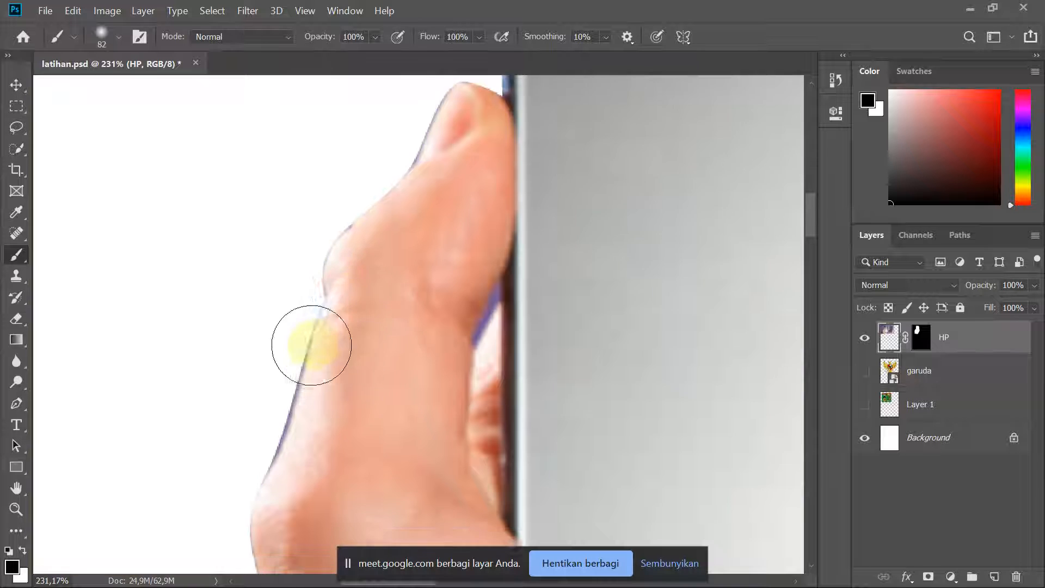
pyautogui.scroll(-3, 207, 386)
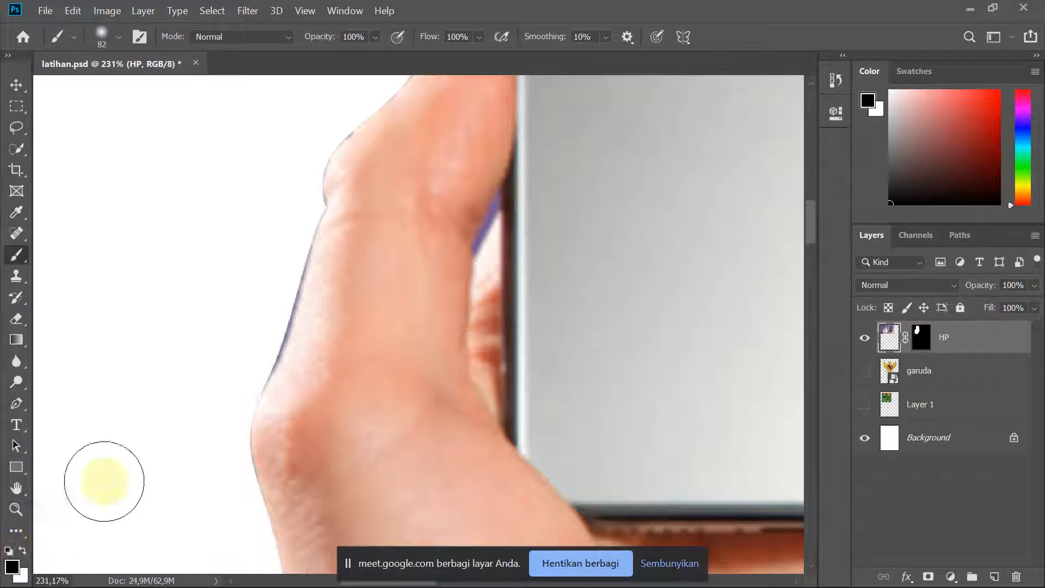
pyautogui.scroll(2, 103, 481)
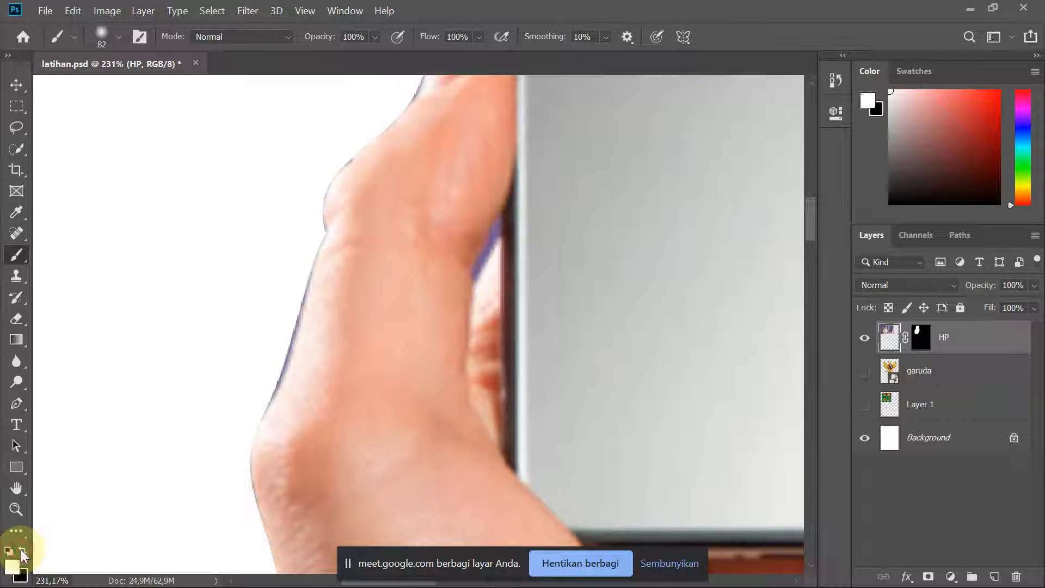
# - Swap the foreground and background colours back and forth, finishing with black as the foreground
pyautogui.click(20, 550)
pyautogui.click(20, 550)
pyautogui.click(21, 549)
pyautogui.click(20, 550)
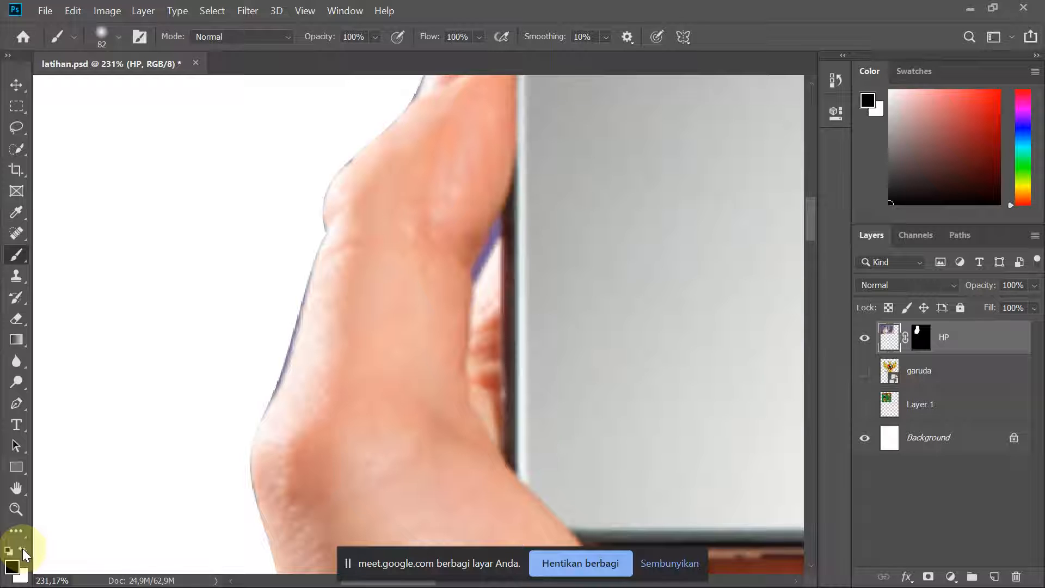
pyautogui.click(22, 548)
pyautogui.click(21, 547)
pyautogui.click(23, 550)
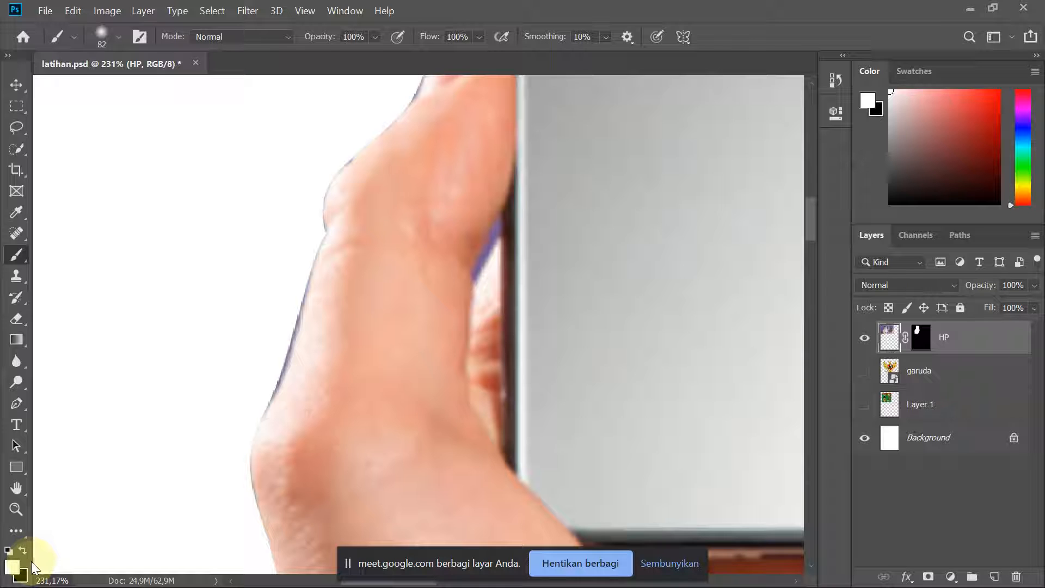
pyautogui.click(23, 550)
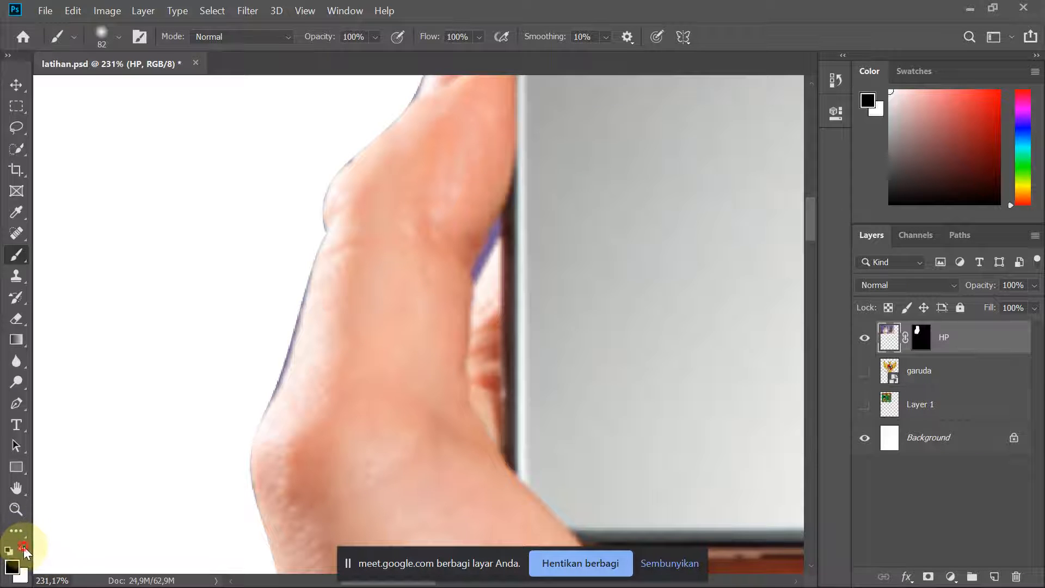
# - Set the brush size to 41 px and try painting black directly on the HP layer's image across the thumb
pyautogui.scroll(2, 272, 288)
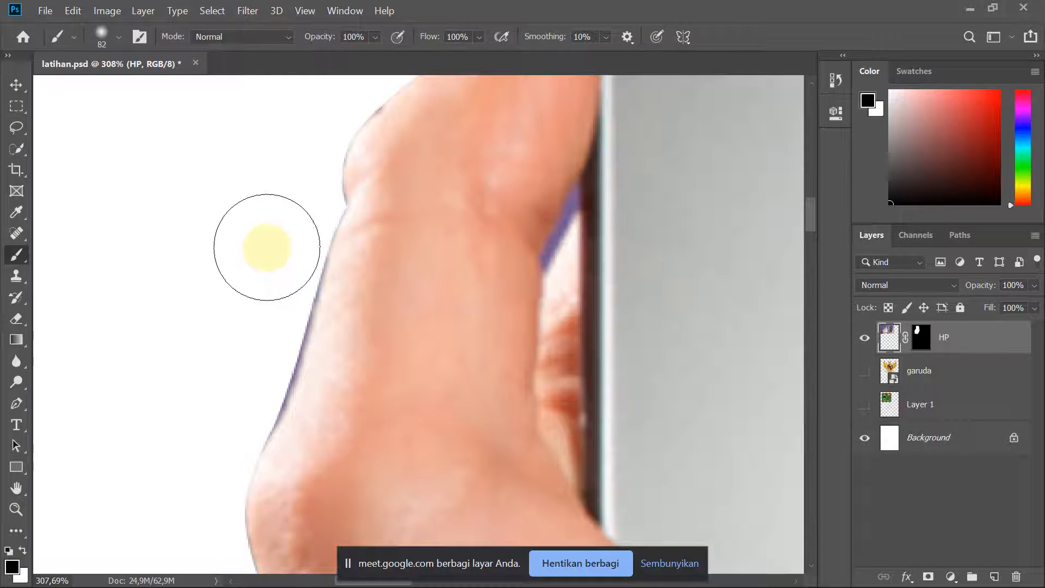
pyautogui.moveTo(260, 248); pyautogui.dragTo(266, 236)
pyautogui.moveTo(268, 234)
pyautogui.mouseDown()
pyautogui.moveTo(250, 235)
pyautogui.moveTo(299, 252)
pyautogui.moveTo(280, 326)
pyautogui.moveTo(404, 476)
pyautogui.mouseUp()
pyautogui.click(301, 230)
pyautogui.hotkey('ctrl', 'z')
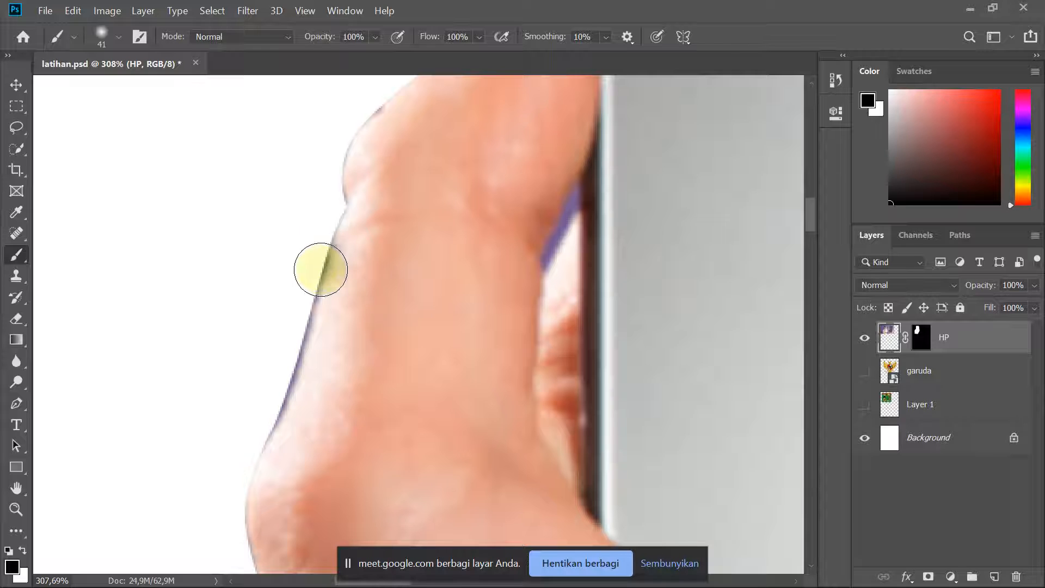
pyautogui.moveTo(338, 253)
pyautogui.mouseDown()
pyautogui.moveTo(376, 321)
pyautogui.moveTo(326, 263)
pyautogui.moveTo(357, 235)
pyautogui.moveTo(354, 217)
pyautogui.moveTo(395, 264)
pyautogui.moveTo(406, 334)
pyautogui.moveTo(392, 375)
pyautogui.moveTo(357, 404)
pyautogui.moveTo(315, 385)
pyautogui.moveTo(263, 391)
pyautogui.mouseUp()
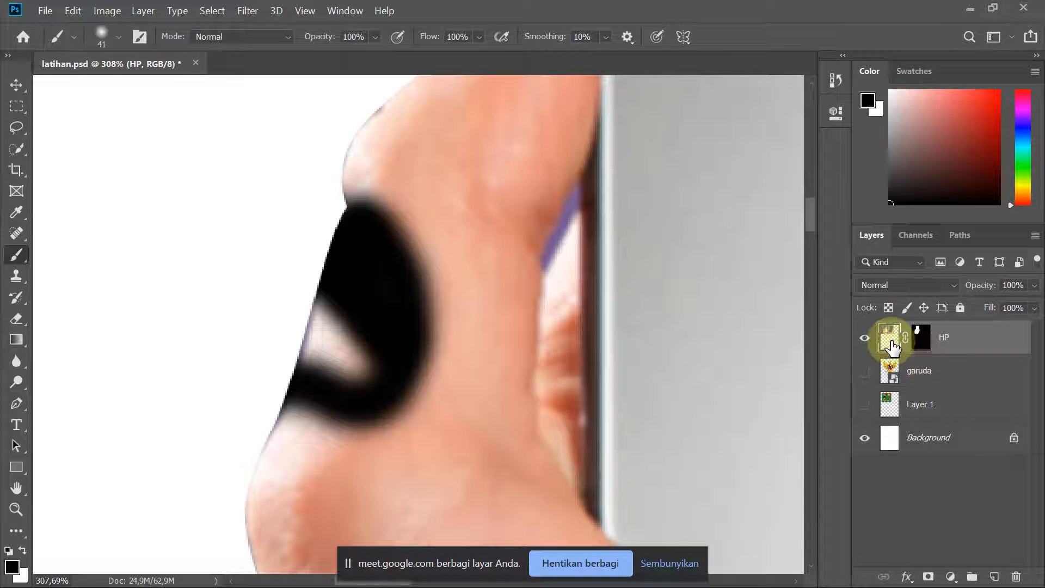
# - Select the HP layer mask, try painting black on it across the thumb, and undo the strokes on both mask and image
pyautogui.click(925, 337)
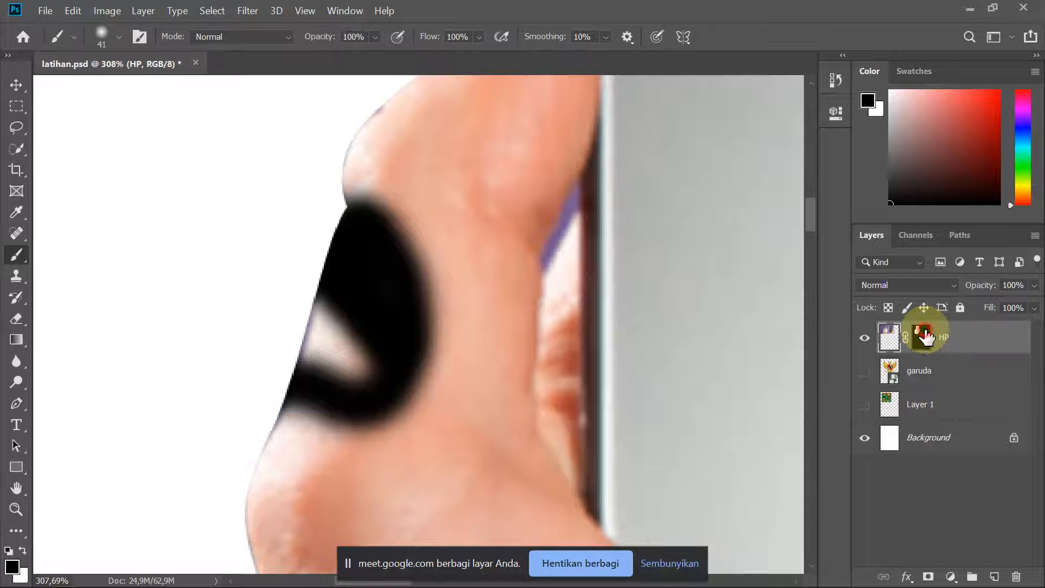
pyautogui.moveTo(343, 149)
pyautogui.mouseDown()
pyautogui.moveTo(425, 210)
pyautogui.moveTo(366, 156)
pyautogui.moveTo(406, 409)
pyautogui.mouseUp()
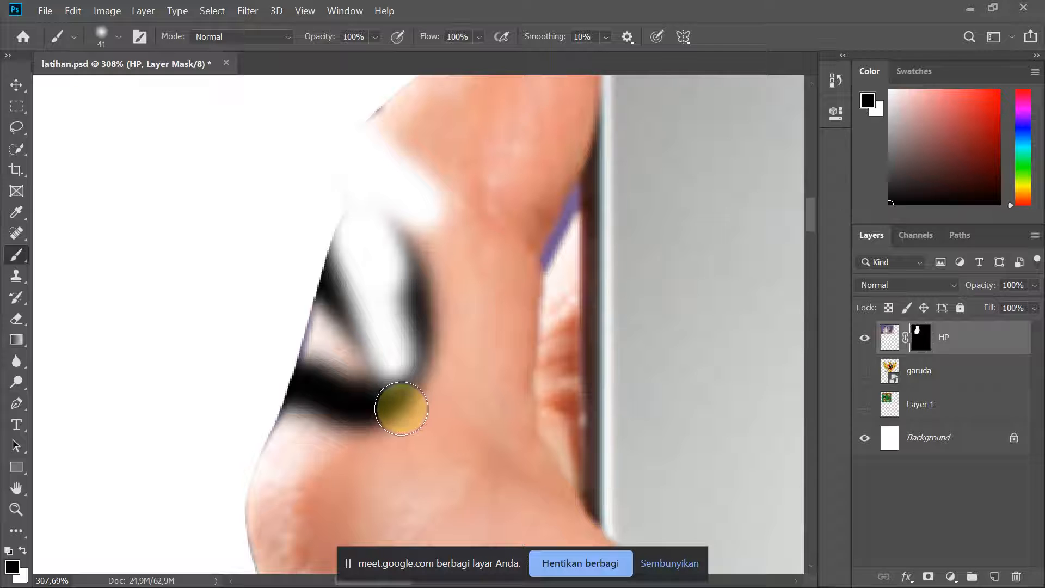
pyautogui.hotkey('ctrl', 'z')
pyautogui.hotkey('ctrl', 'z')
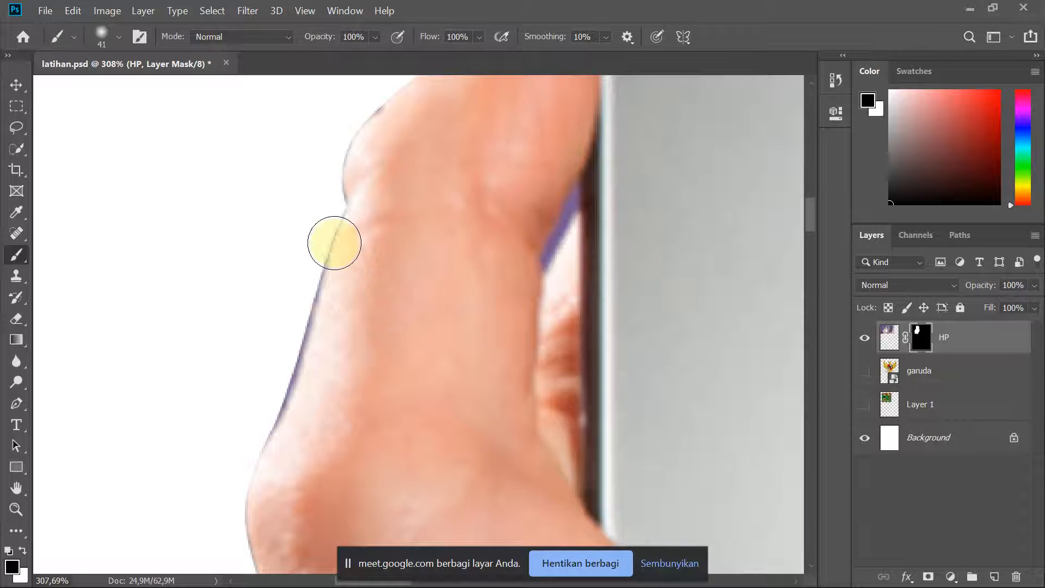
pyautogui.hotkey('ctrl', 'shift', 'z')
pyautogui.hotkey('ctrl', 'shift', 'z')
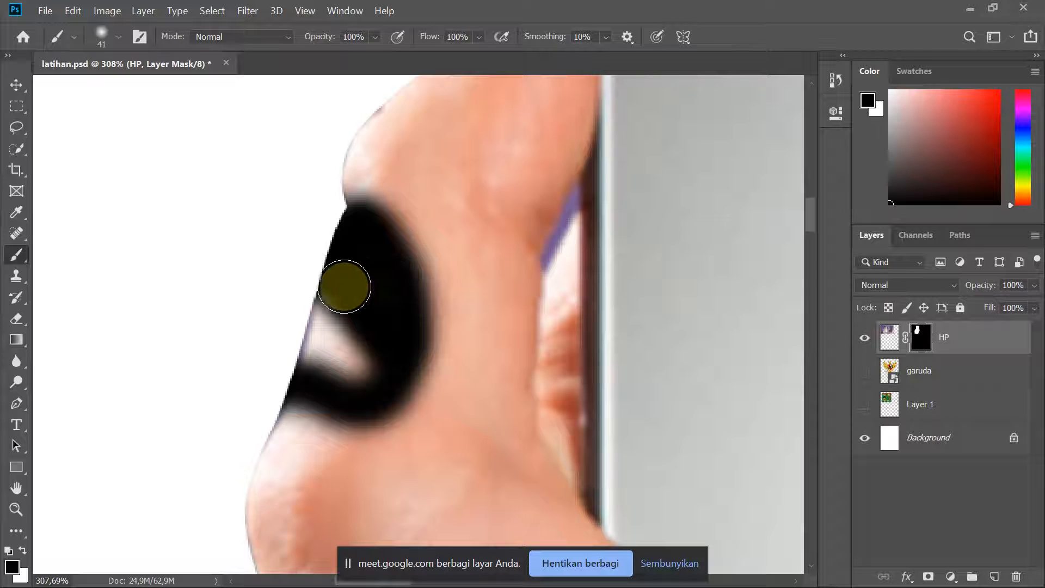
pyautogui.hotkey('ctrl', 'z')
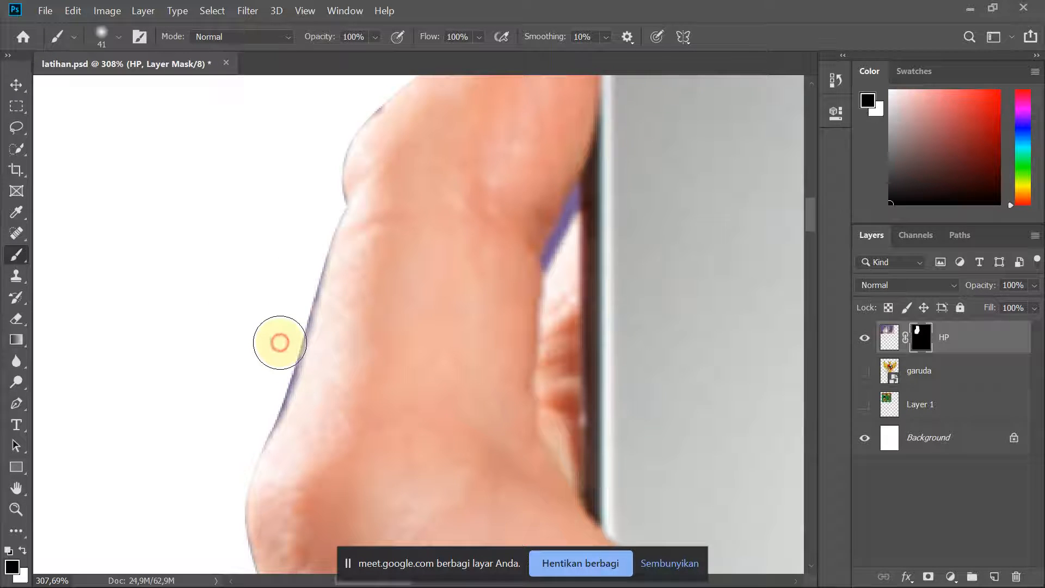
# - Paint black on the HP layer mask along the thumb's outer edge to hide the purple fringe
pyautogui.moveTo(280, 342)
pyautogui.mouseDown()
pyautogui.moveTo(248, 424)
pyautogui.moveTo(301, 249)
pyautogui.mouseUp()
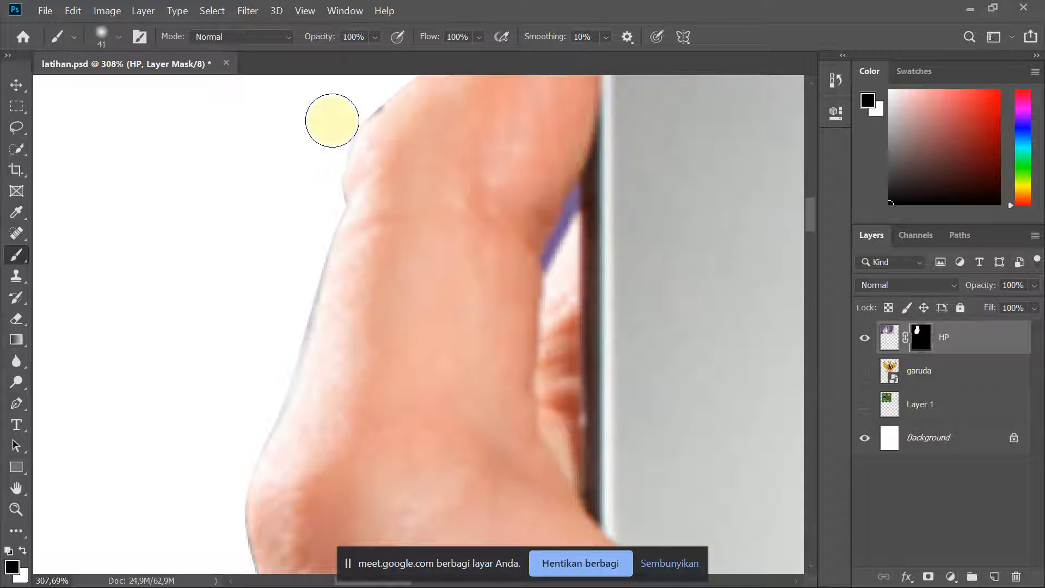
pyautogui.moveTo(366, 91)
pyautogui.mouseDown()
pyautogui.moveTo(311, 168)
pyautogui.moveTo(318, 192)
pyautogui.moveTo(299, 270)
pyautogui.mouseUp()
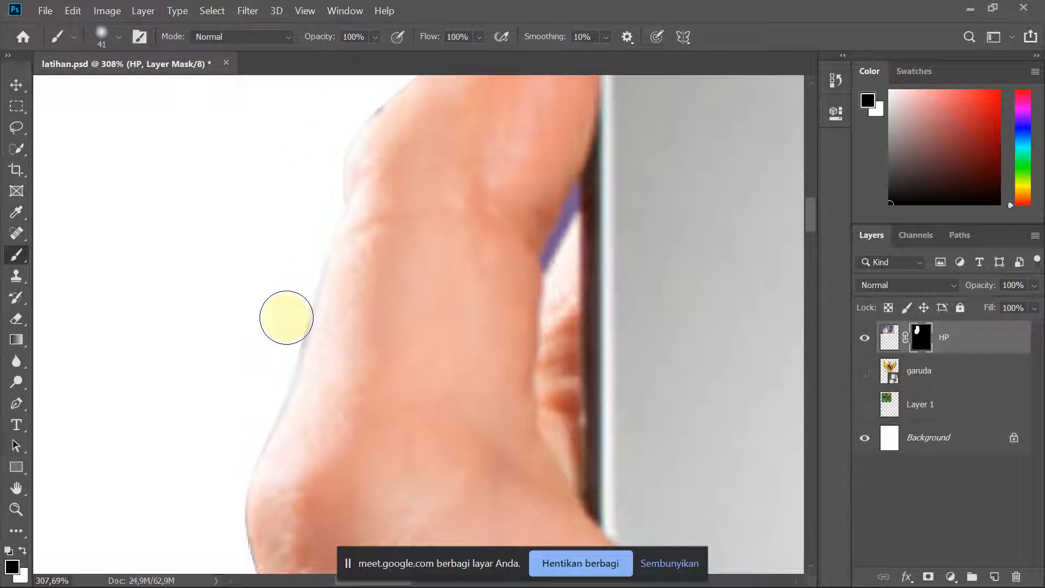
pyautogui.moveTo(283, 332); pyautogui.dragTo(256, 417)
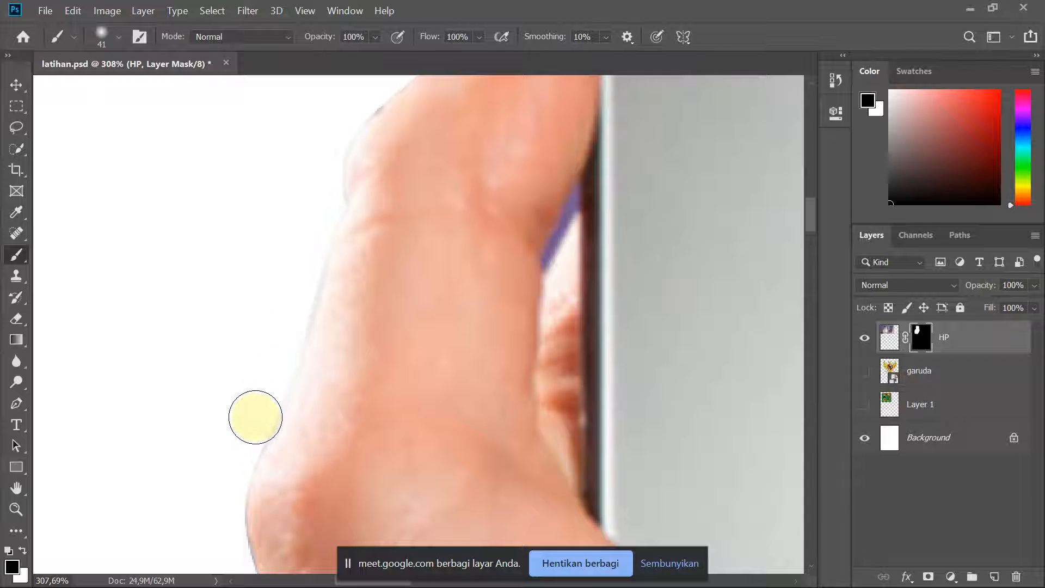
pyautogui.moveTo(298, 275)
pyautogui.mouseDown()
pyautogui.moveTo(279, 326)
pyautogui.moveTo(303, 282)
pyautogui.mouseUp()
# - Examine the cut-out's edges along the wrist, palm and thumb tip up close
pyautogui.scroll(-5, 284, 263)
pyautogui.scroll(-4, 288, 435)
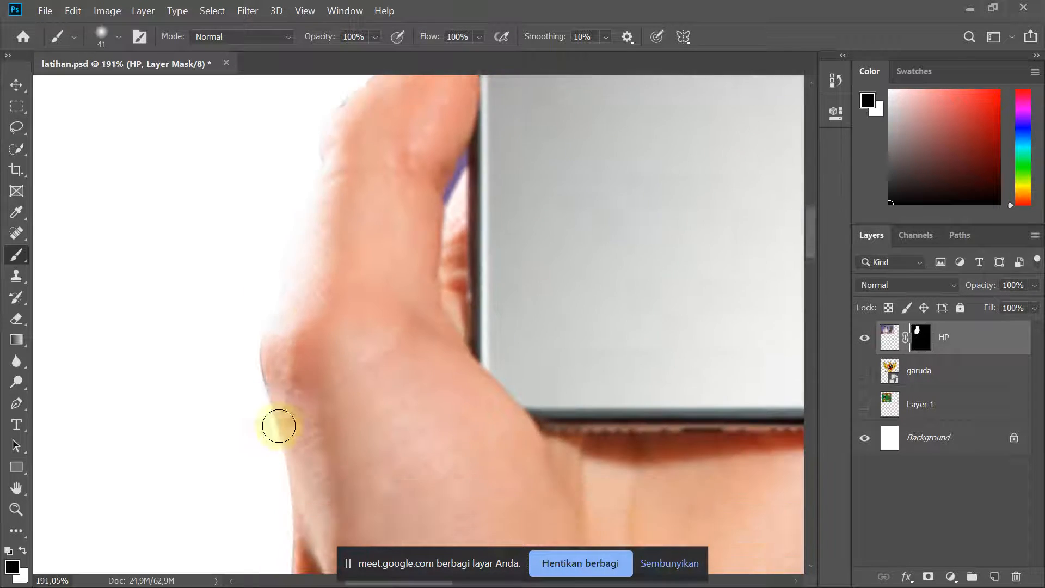
pyautogui.scroll(-2, 274, 357)
pyautogui.scroll(4, 270, 531)
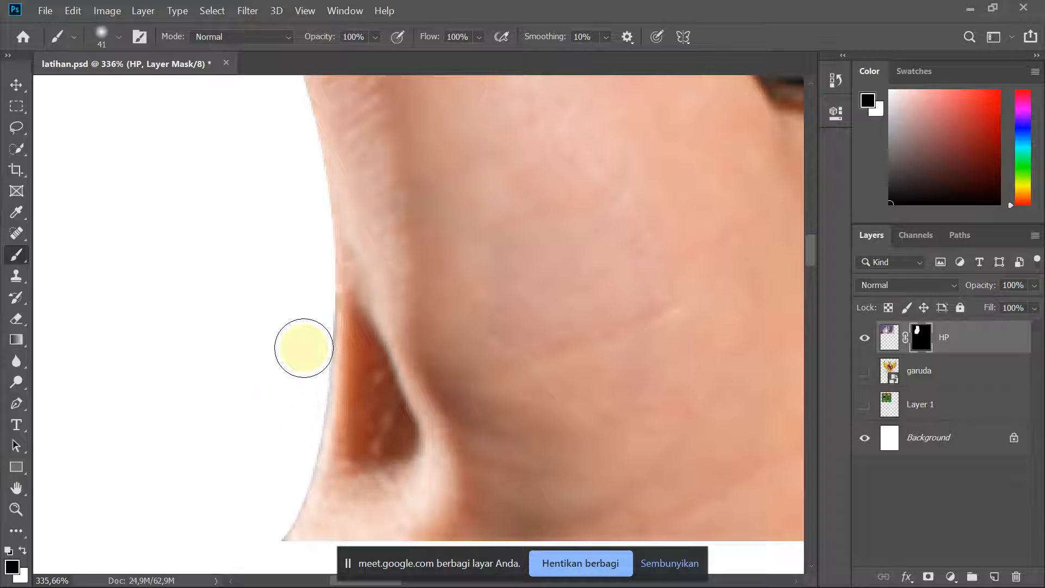
pyautogui.scroll(-6, 274, 328)
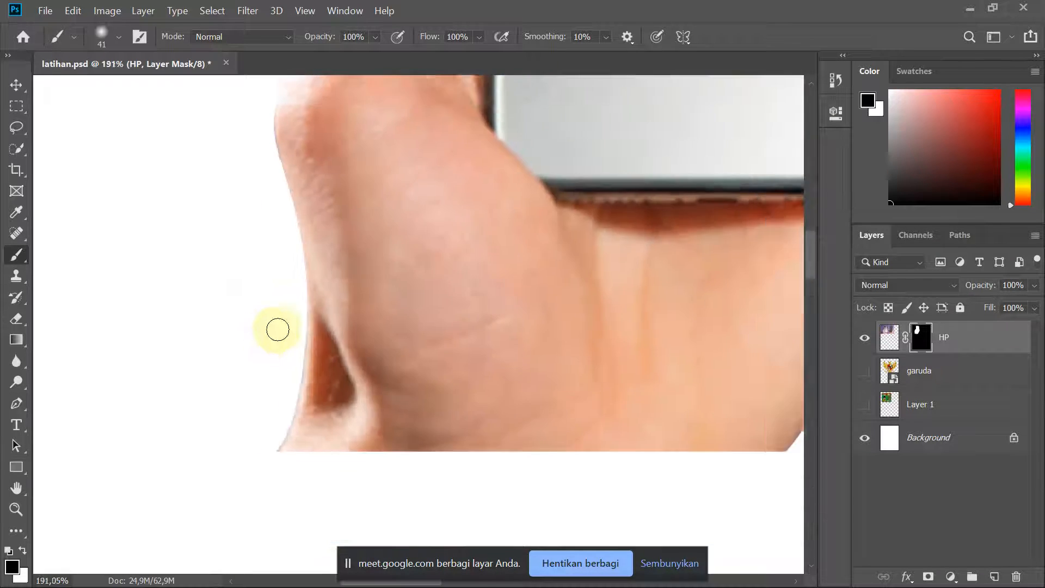
pyautogui.scroll(6, 360, 317)
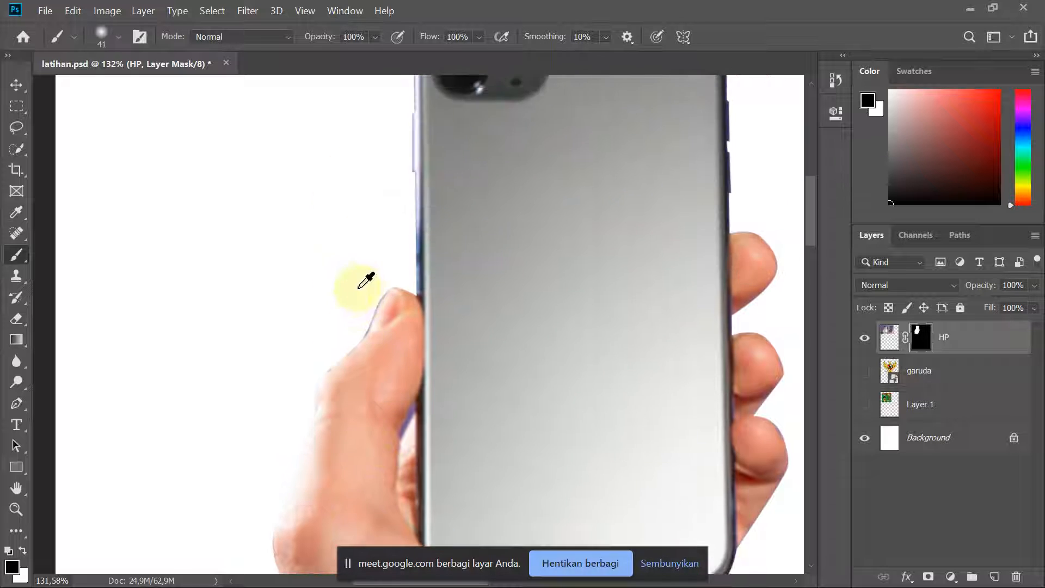
pyautogui.scroll(3, 354, 332)
pyautogui.scroll(3, 351, 343)
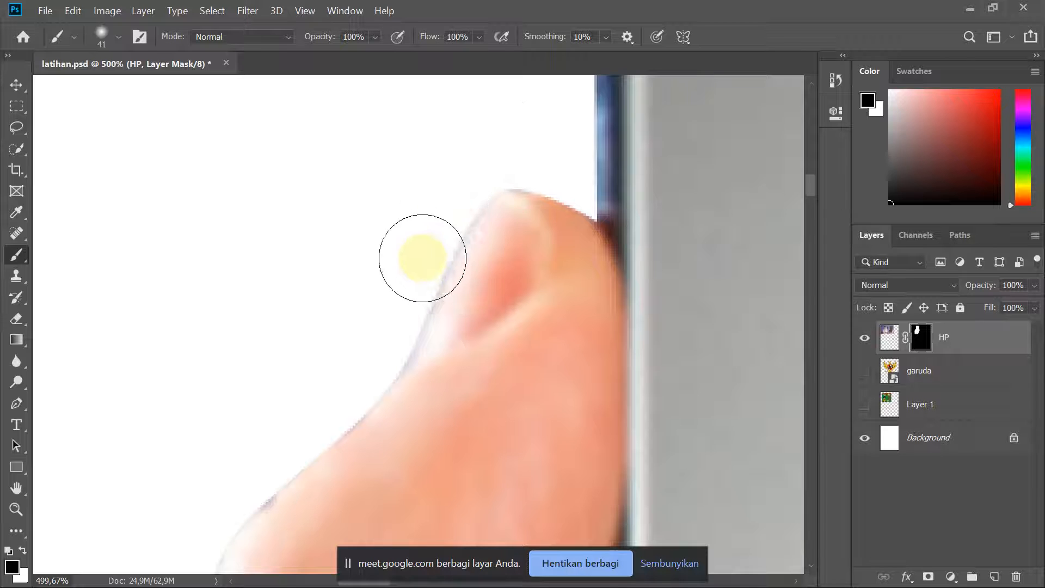
pyautogui.scroll(-8, 422, 258)
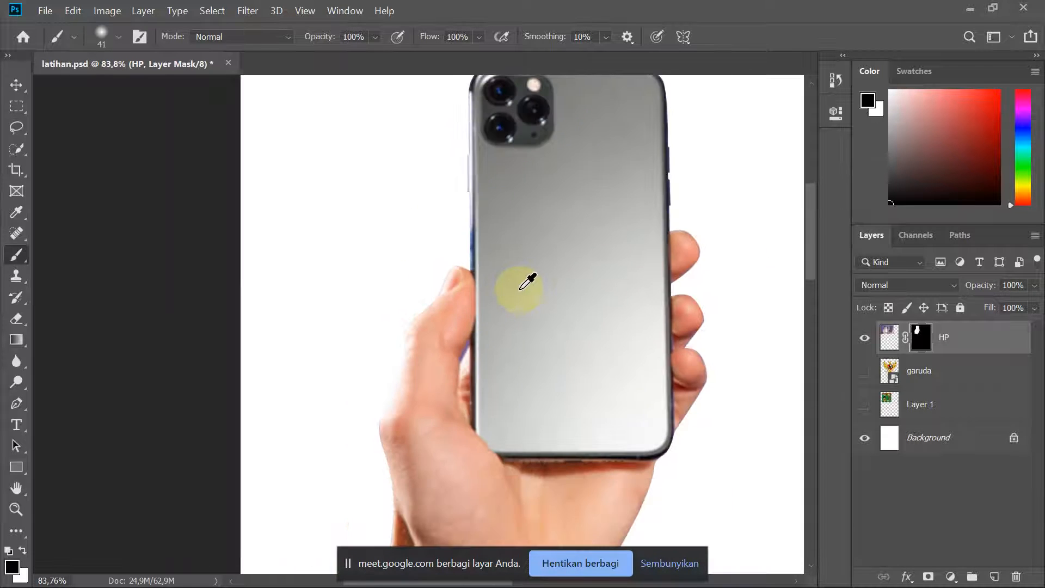
pyautogui.scroll(-1, 528, 282)
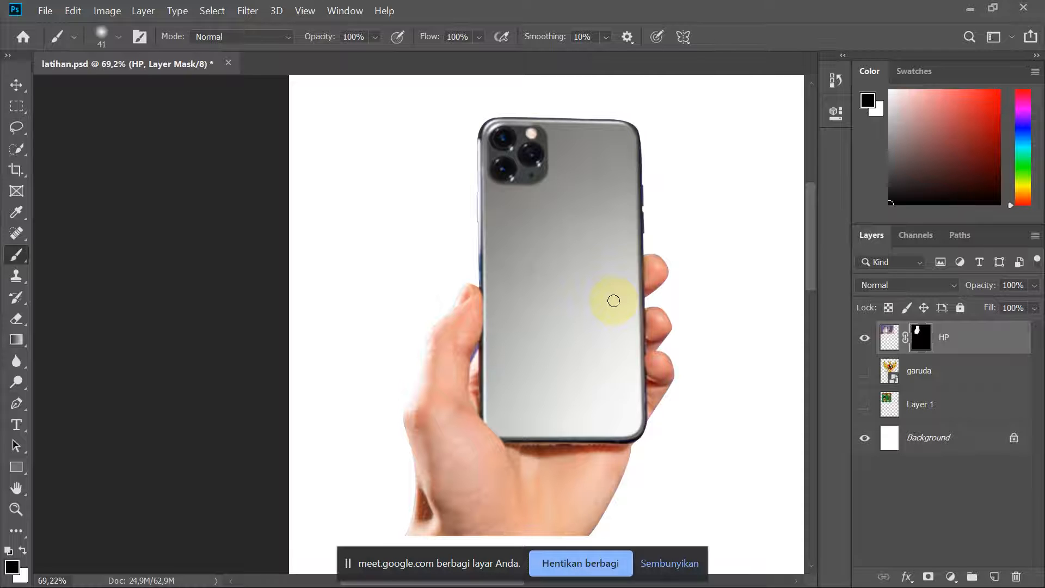
pyautogui.hotkey('alt', 'Tab')
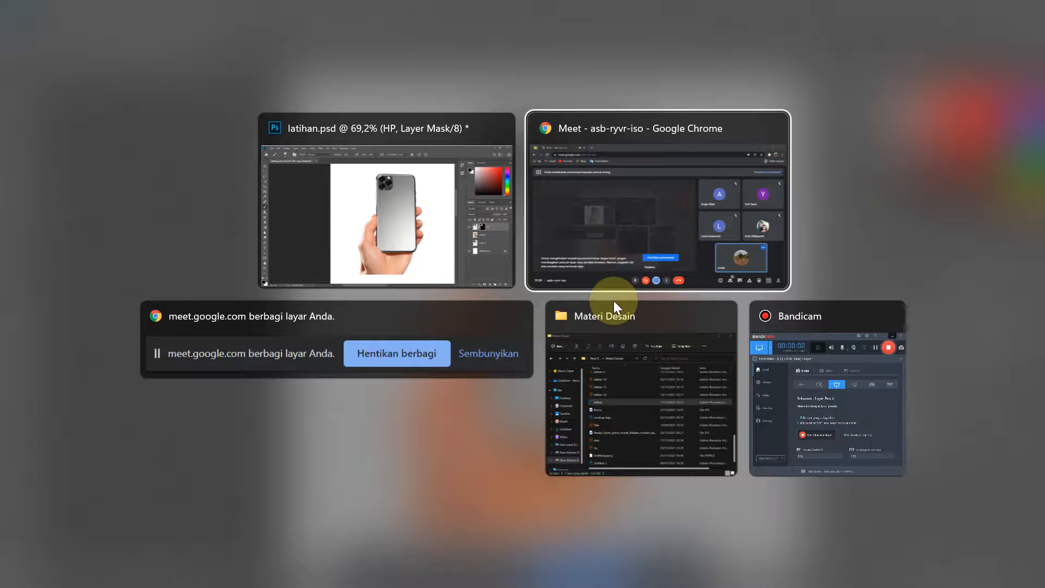
pyautogui.hotkey('alt', 'Tab')
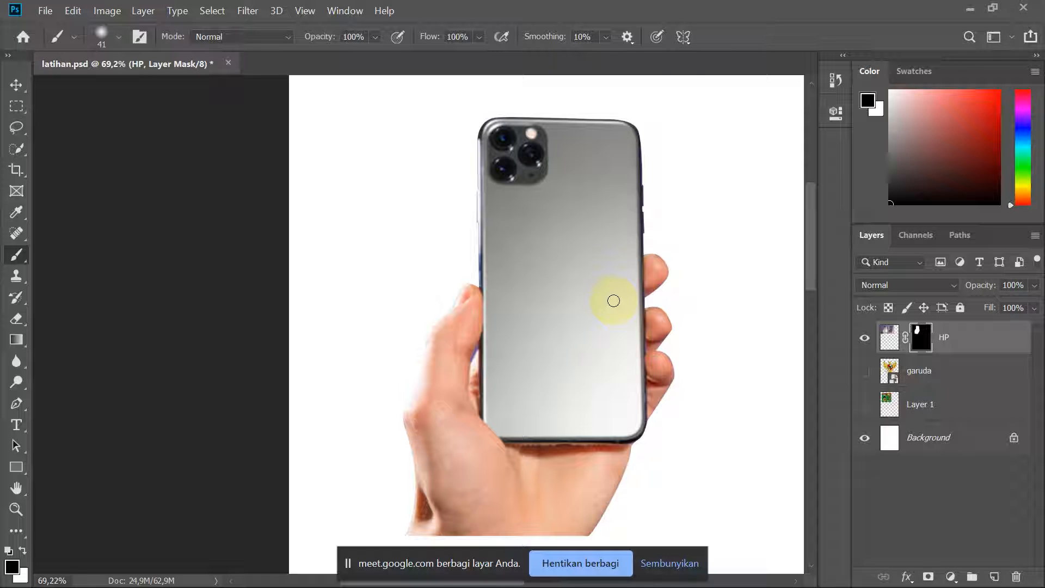
# - Examine the whole hand-and-phone cut-out against the white background, including the fingers and lower palm
pyautogui.scroll(-3, 620, 276)
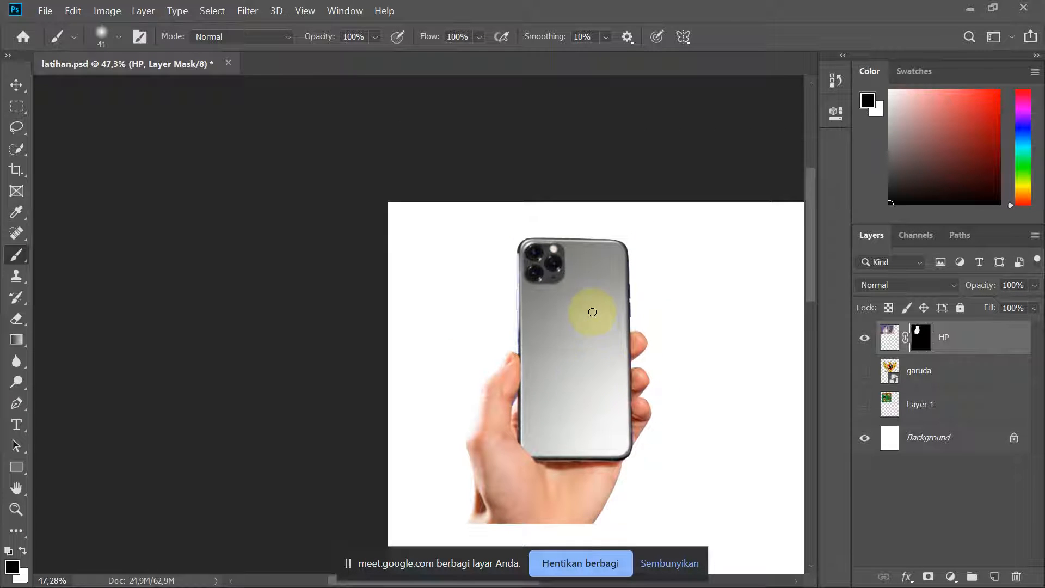
pyautogui.moveTo(592, 309); pyautogui.dragTo(443, 318)
pyautogui.scroll(3, 427, 292)
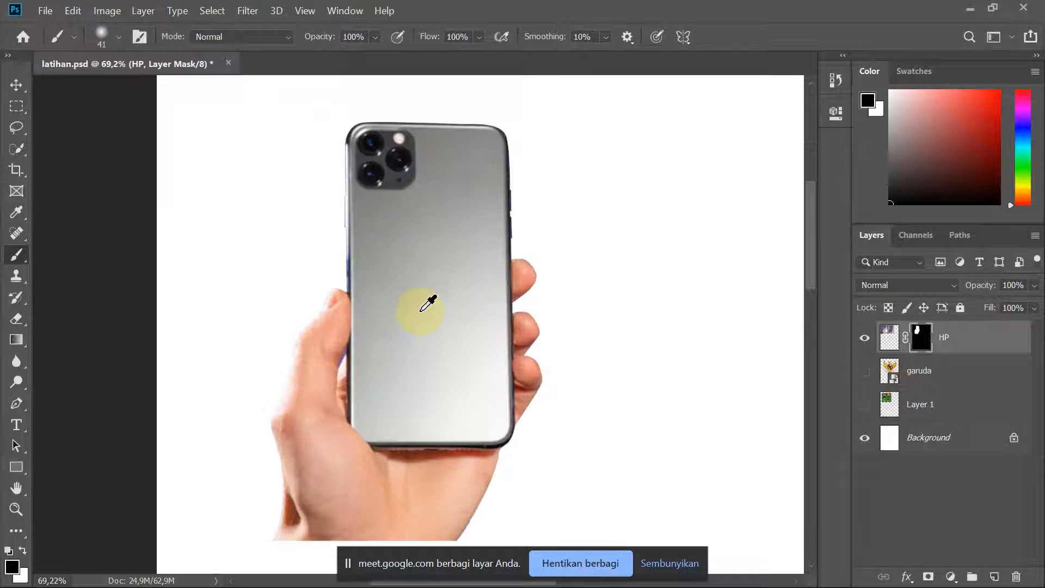
pyautogui.scroll(-3, 422, 303)
pyautogui.scroll(5, 375, 272)
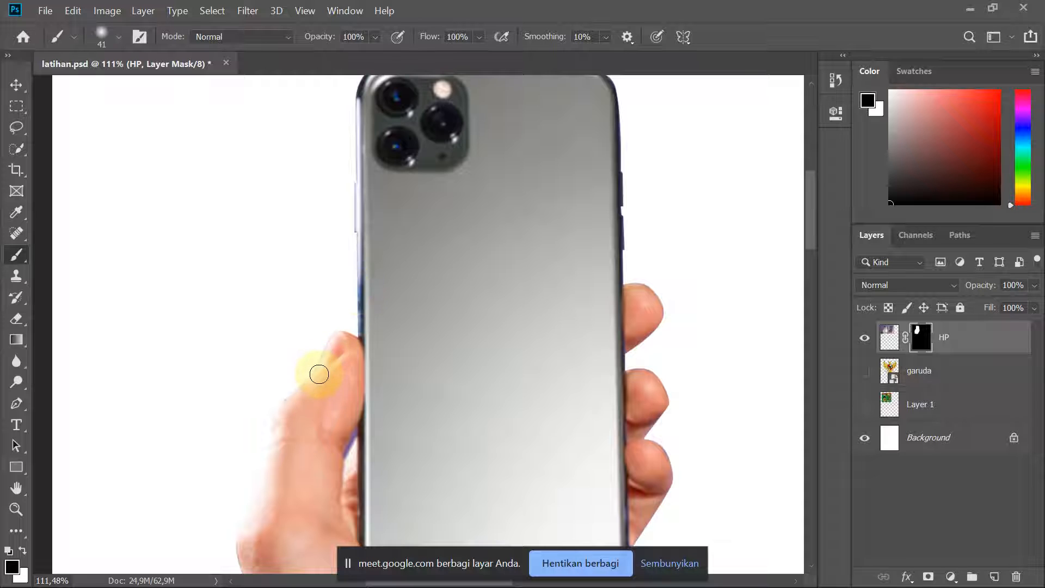
pyautogui.scroll(-3, 319, 371)
pyautogui.scroll(-1, 319, 371)
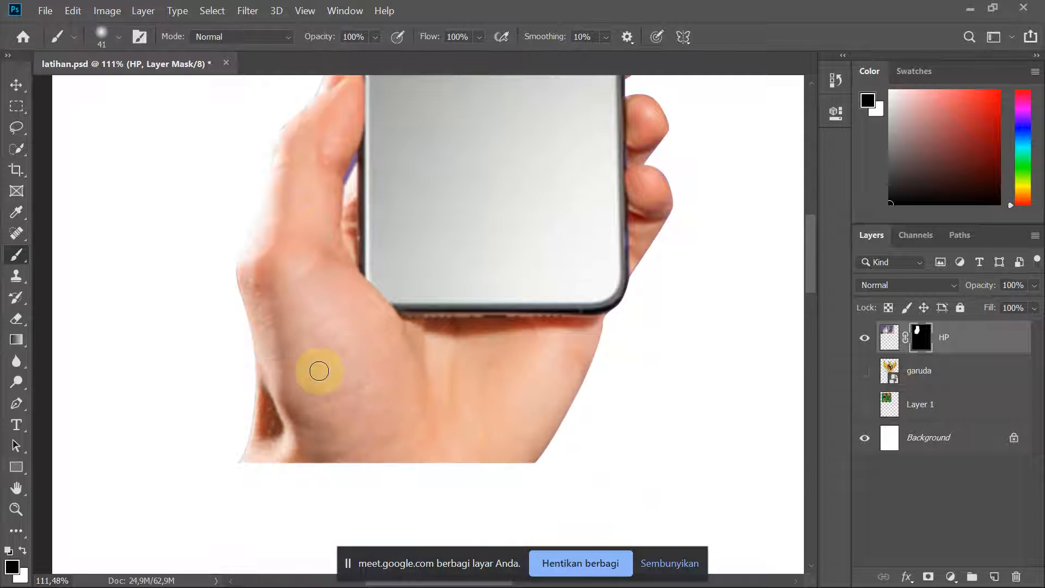
pyautogui.scroll(2, 319, 371)
pyautogui.scroll(-1, 319, 370)
pyautogui.scroll(-2, 319, 371)
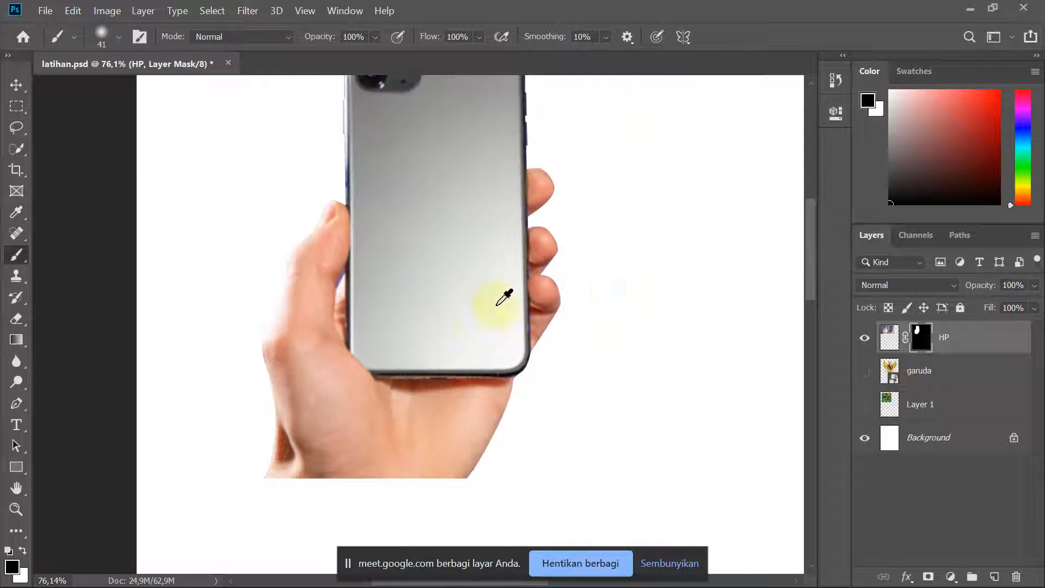
pyautogui.scroll(-3, 467, 323)
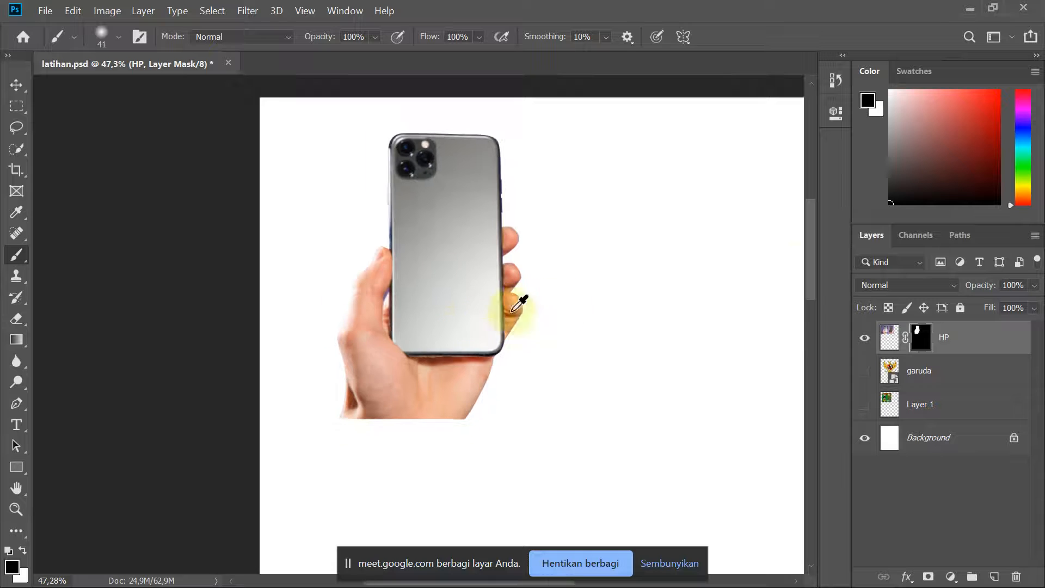
# - Make the garuda layer visible behind the hand-and-phone cut-out
pyautogui.click(864, 370)
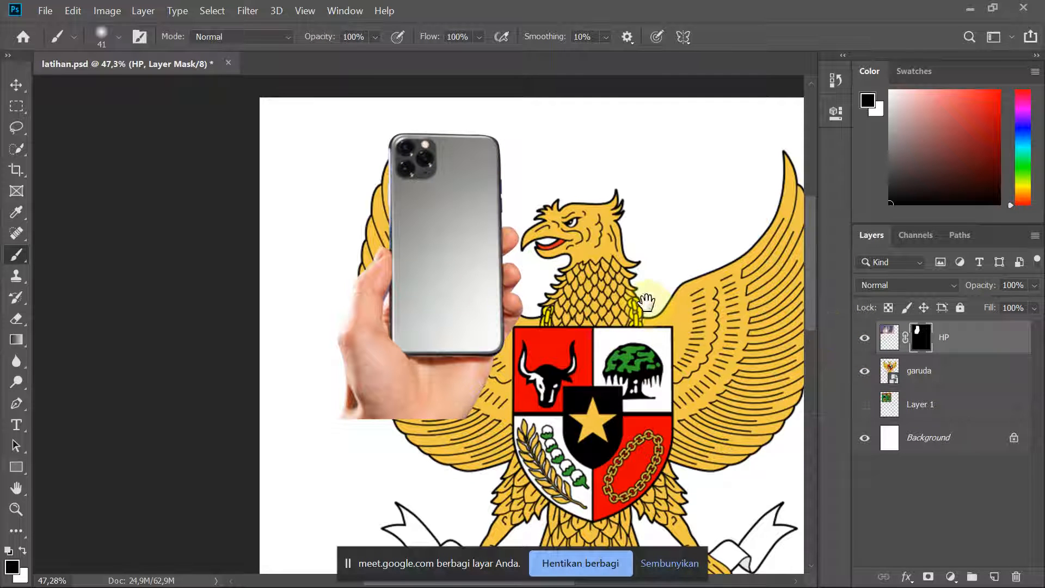
pyautogui.scroll(-1, 403, 306)
pyautogui.scroll(-1, 403, 306)
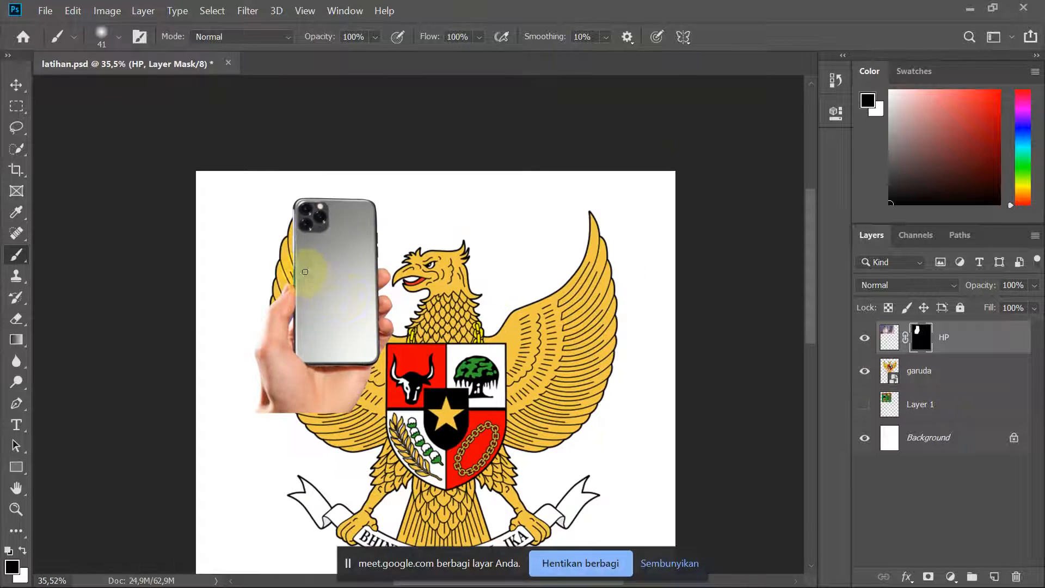
# - Compare the garuda artwork with and without the HP cut-out by hiding the HP layer and showing it again
pyautogui.click(864, 338)
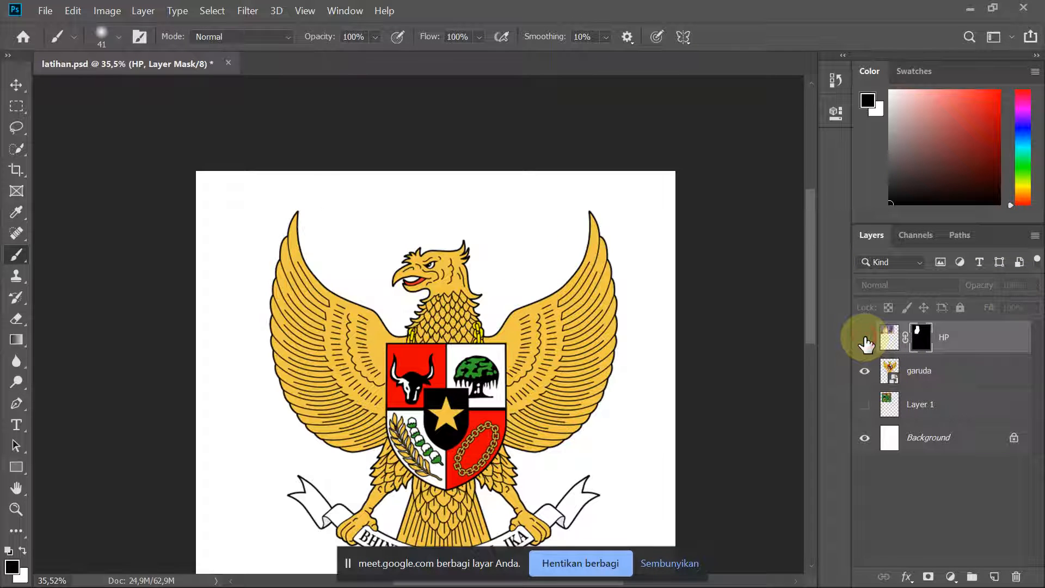
pyautogui.click(864, 337)
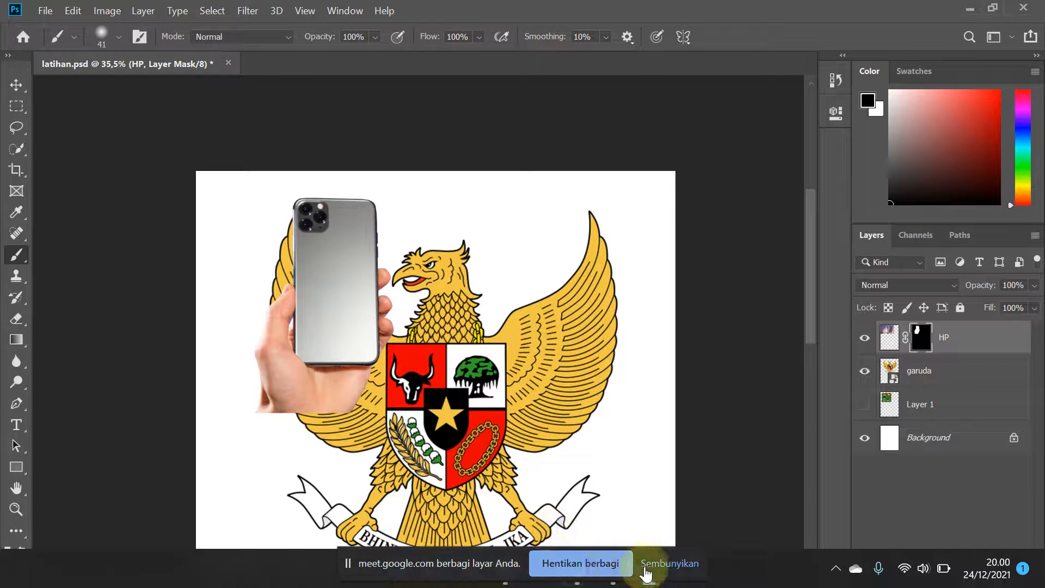
# - Switch to Chrome and search Google Images for "rambut" in a new tab
pyautogui.moveTo(575, 568)
pyautogui.click(553, 486)
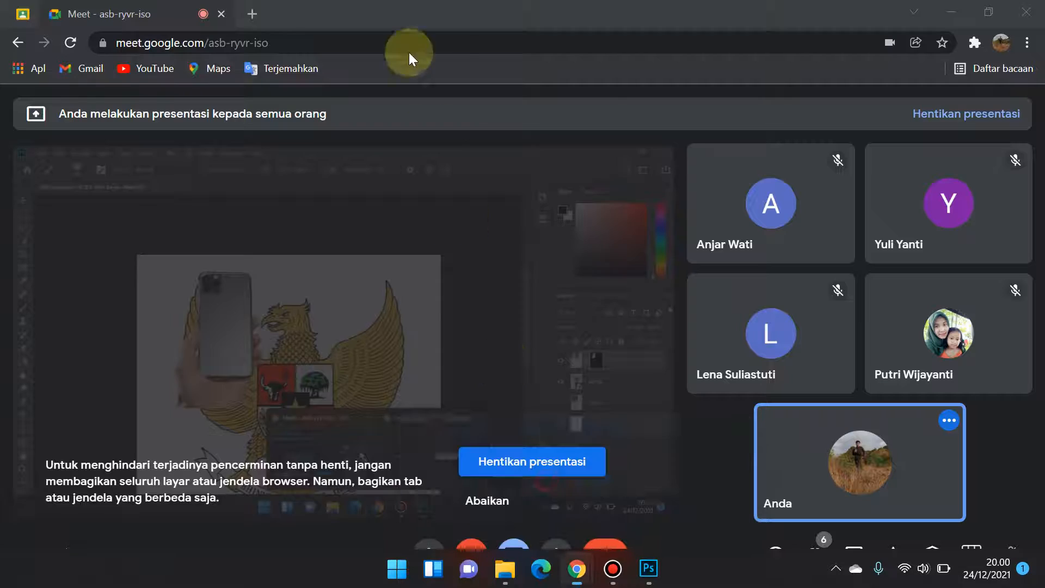
pyautogui.click(246, 13)
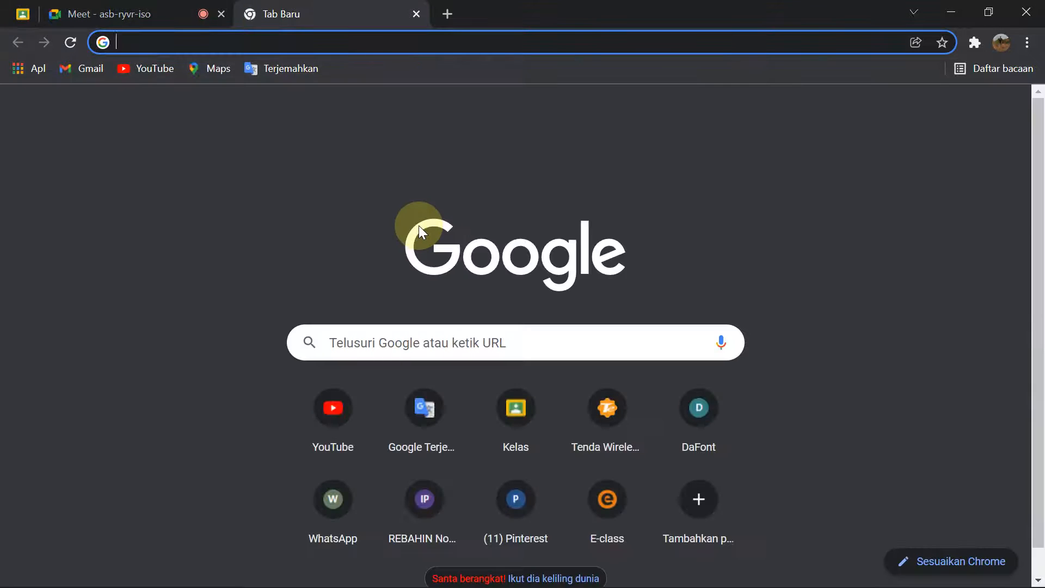
pyautogui.write('rambut')
pyautogui.press('Return')
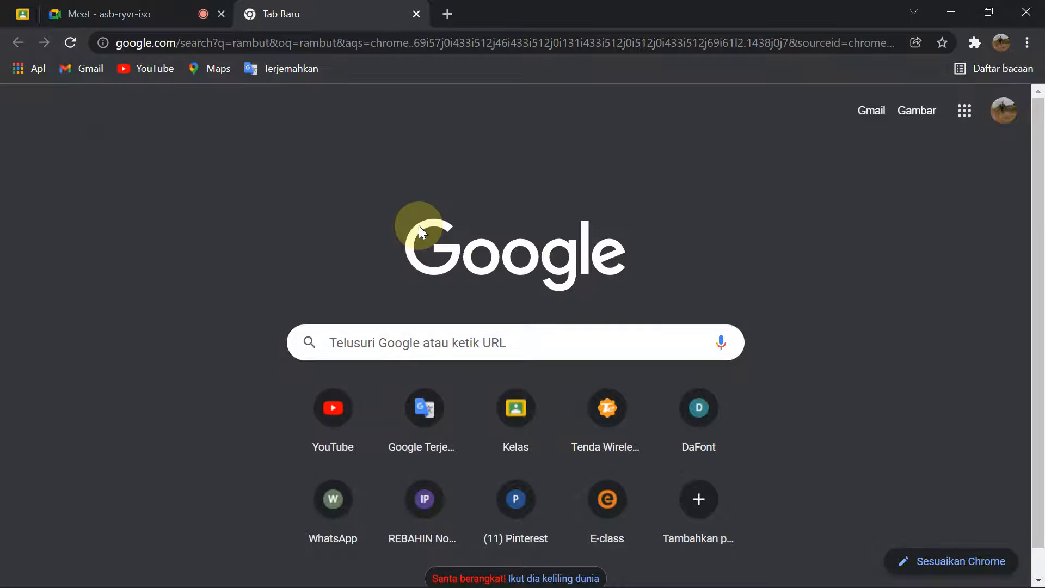
pyautogui.click(190, 173)
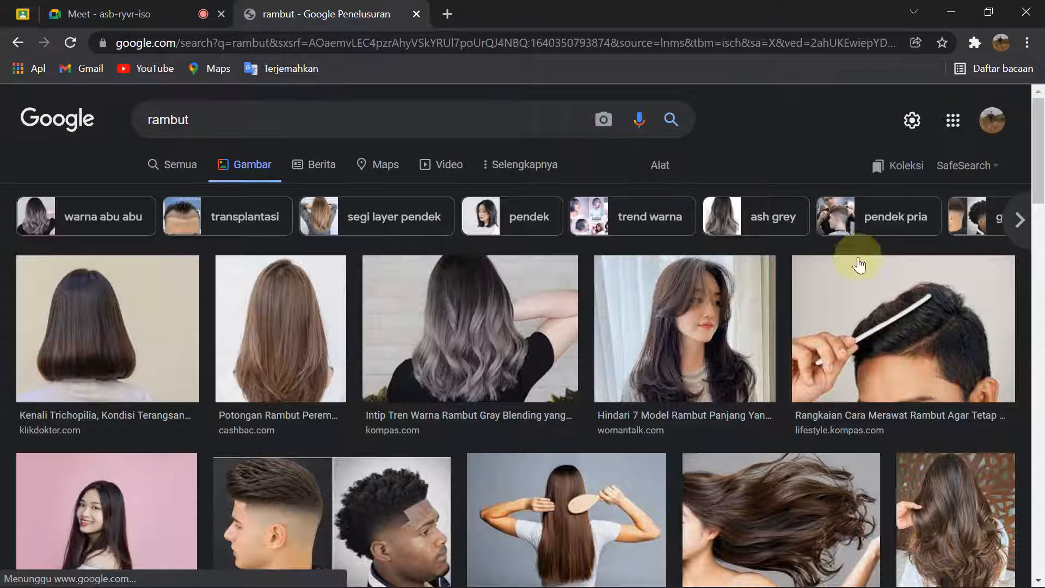
# - Preview the image of the man combing his short black hair and look over its related images
pyautogui.click(945, 325)
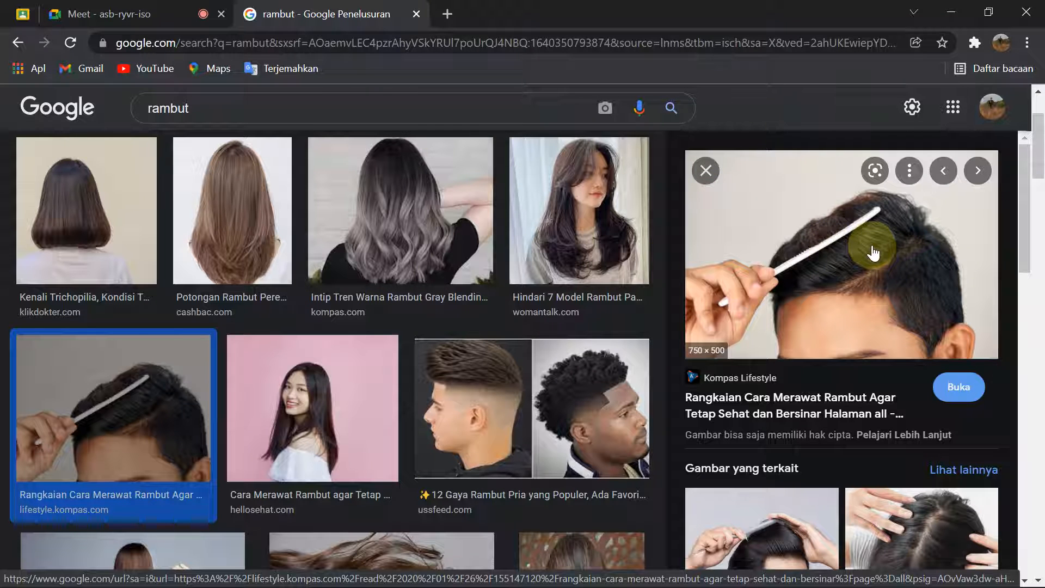
pyautogui.scroll(-7, 789, 385)
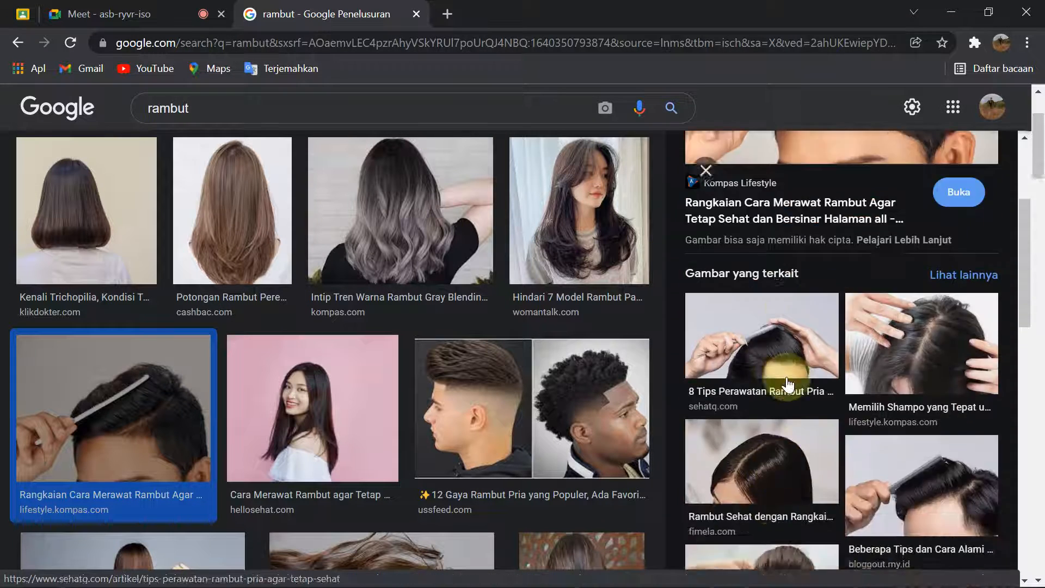
pyautogui.scroll(7, 756, 364)
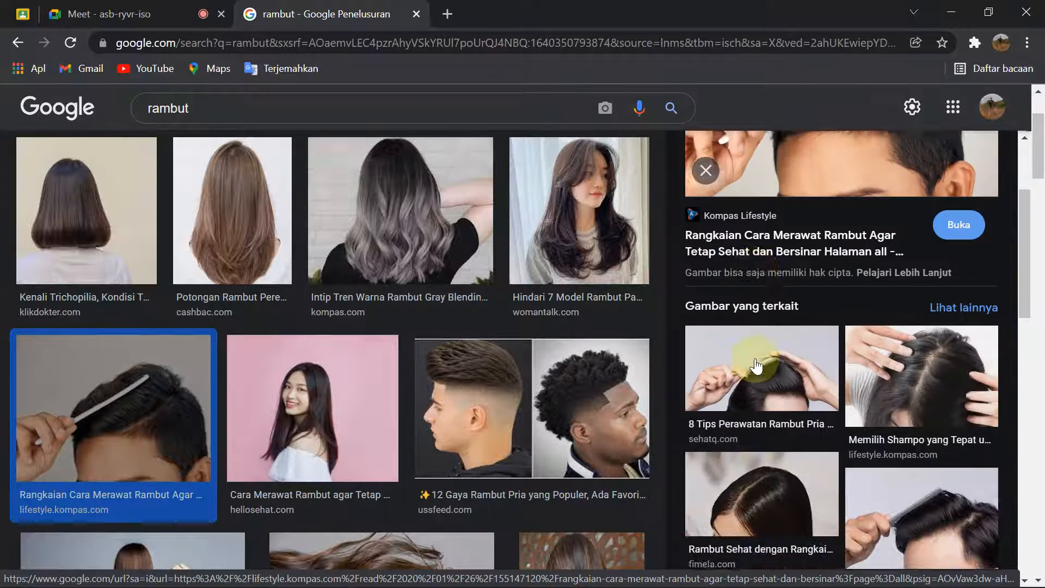
# - Switch to File Explorer, show the Materi Desain folder as large thumbnails and look through its files
pyautogui.click(505, 568)
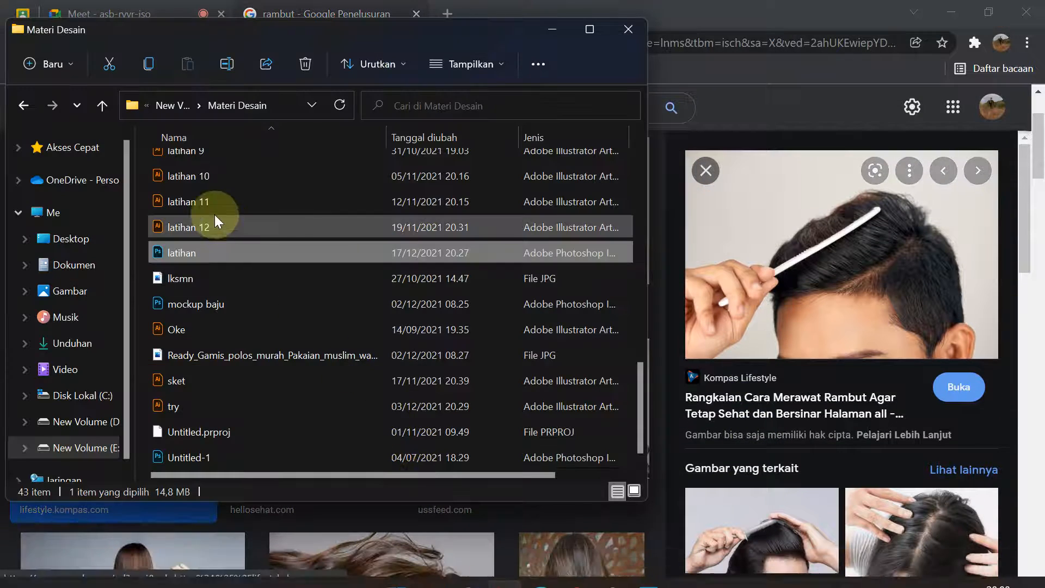
pyautogui.click(635, 491)
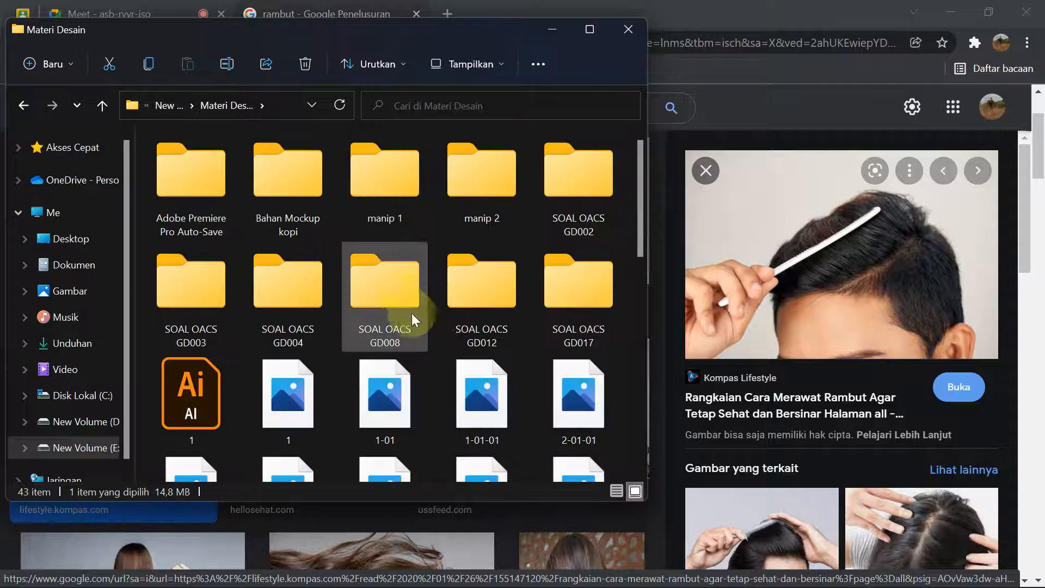
pyautogui.scroll(-3, 384, 305)
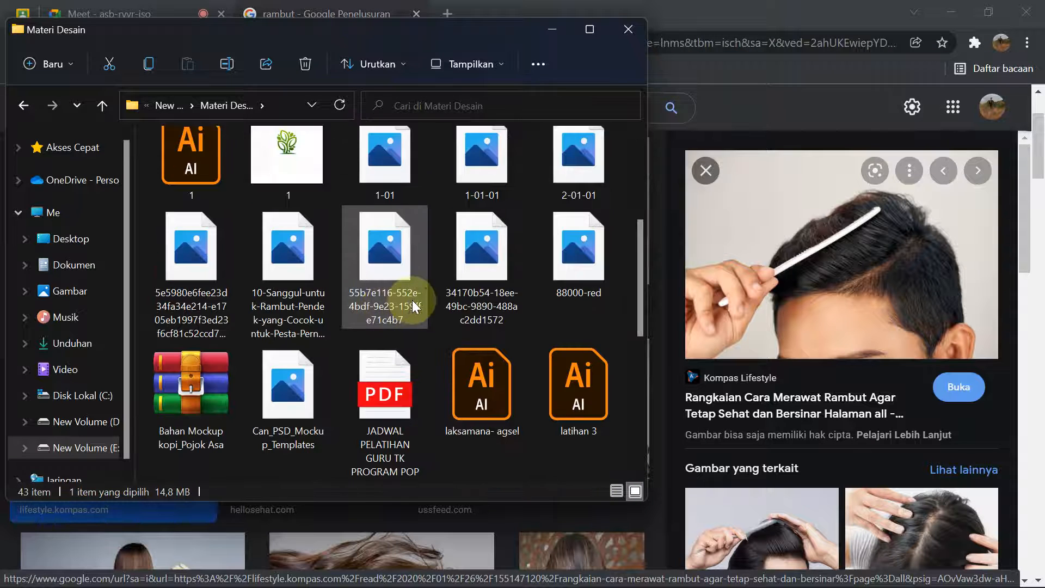
pyautogui.scroll(-5, 384, 306)
pyautogui.scroll(10, 448, 322)
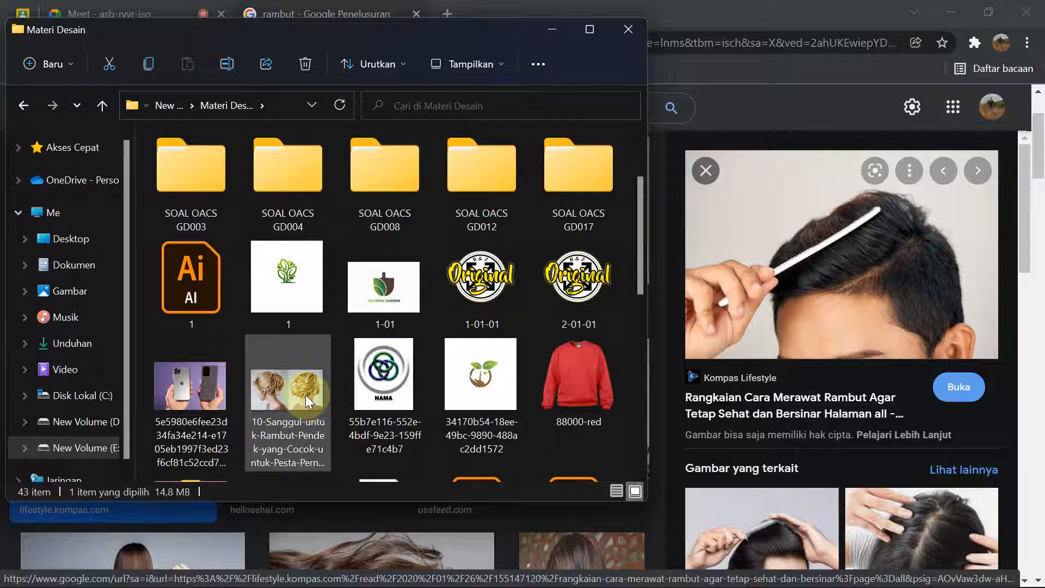
# - View the 10-Sanggul-untuk-Rambut-Pendek JPG in Foto, kept as the default app for .jpg files, and close it
pyautogui.click(306, 394)
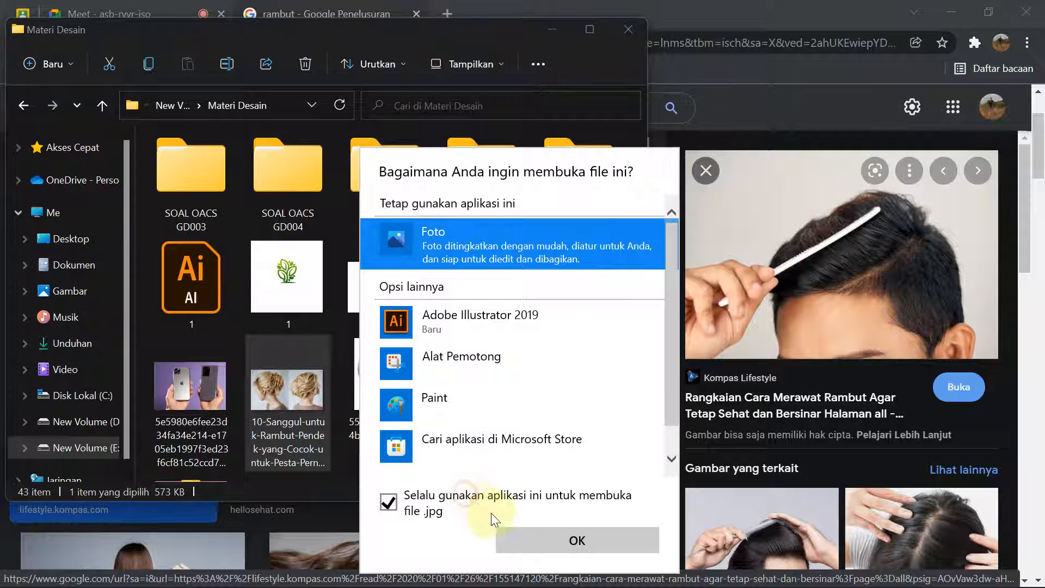
pyautogui.click(523, 536)
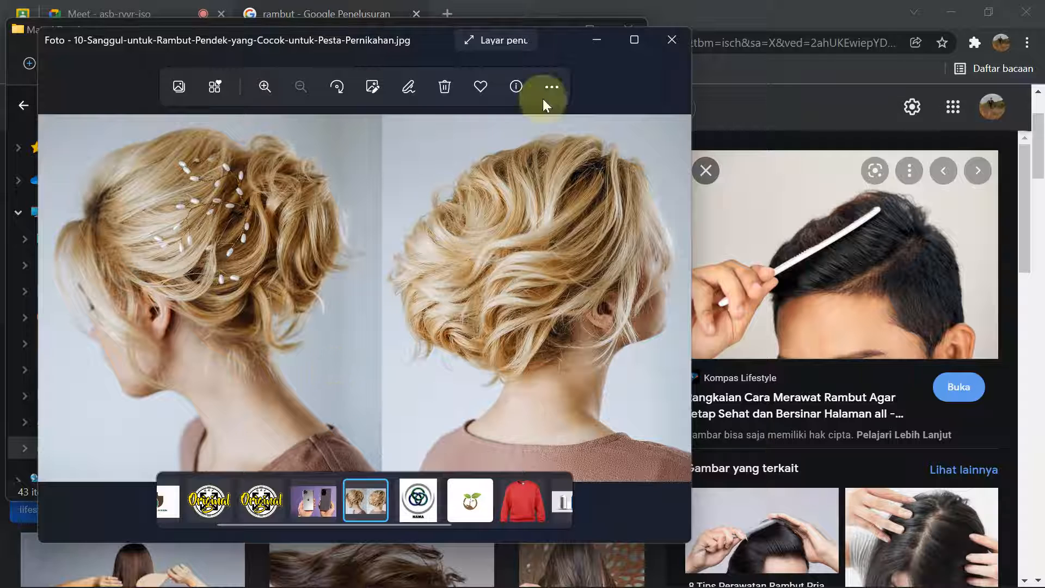
pyautogui.click(670, 49)
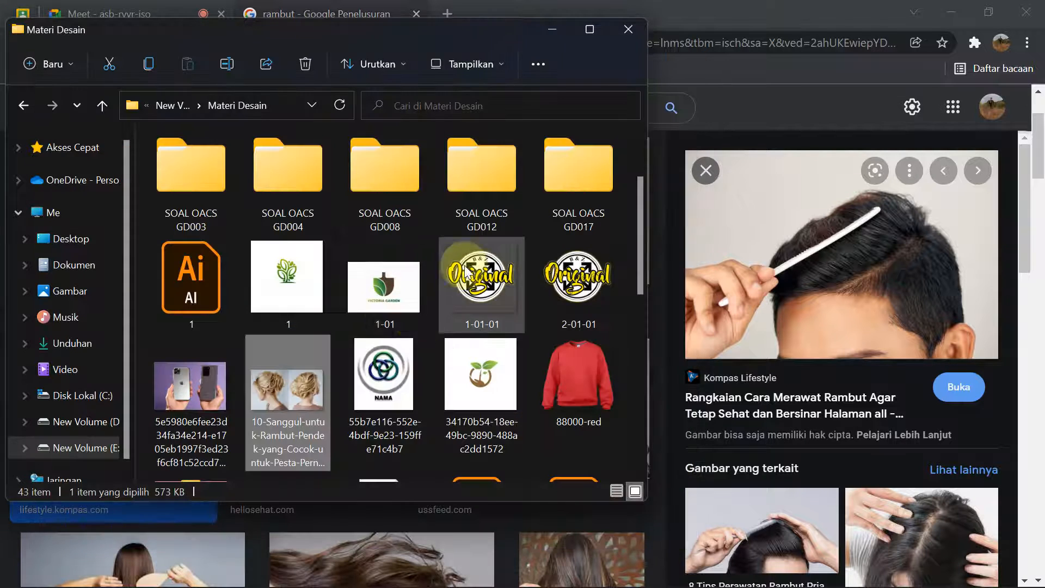
pyautogui.moveTo(570, 580)
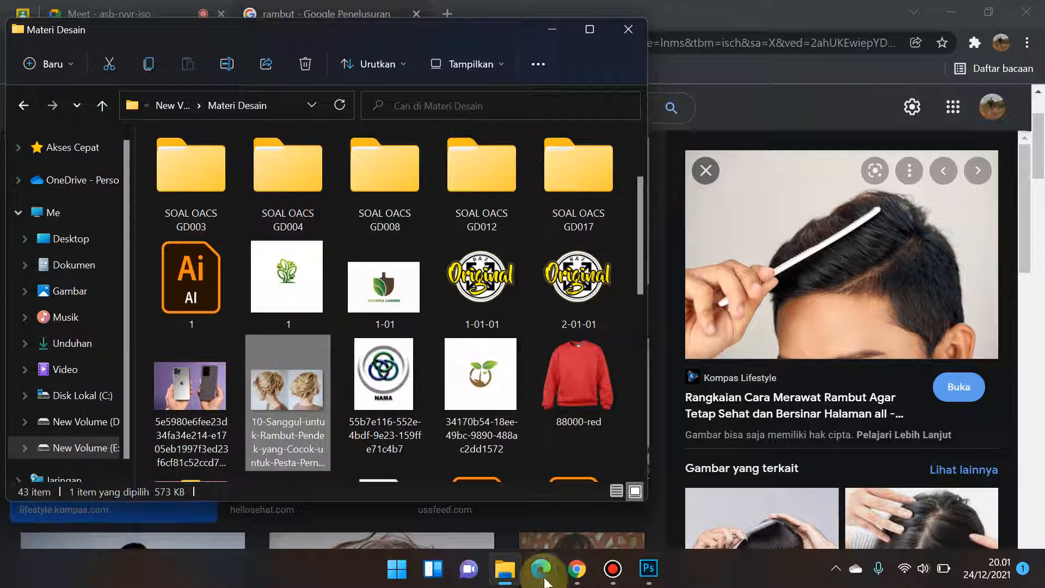
pyautogui.click(622, 580)
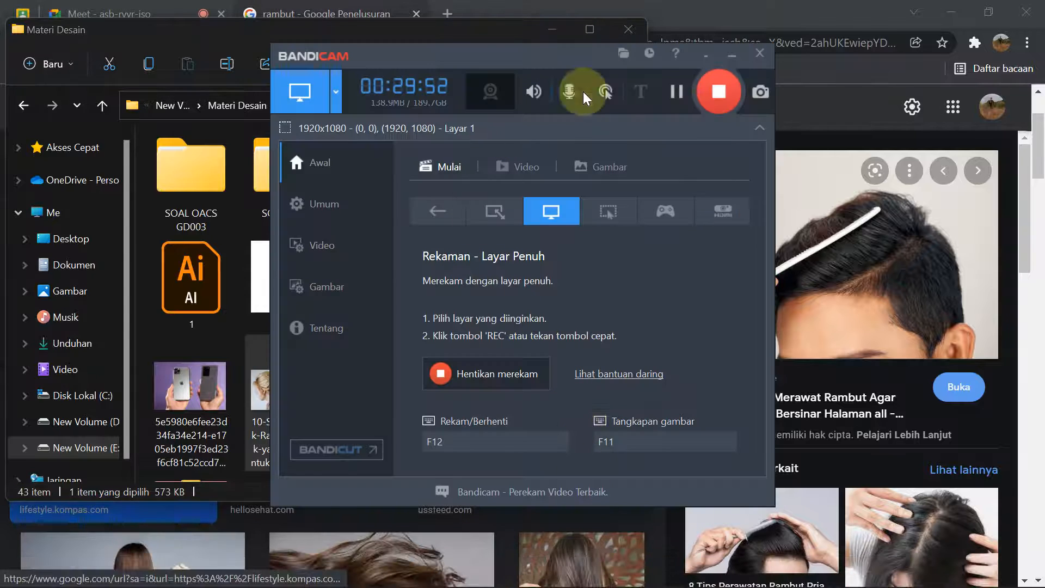
pyautogui.click(730, 56)
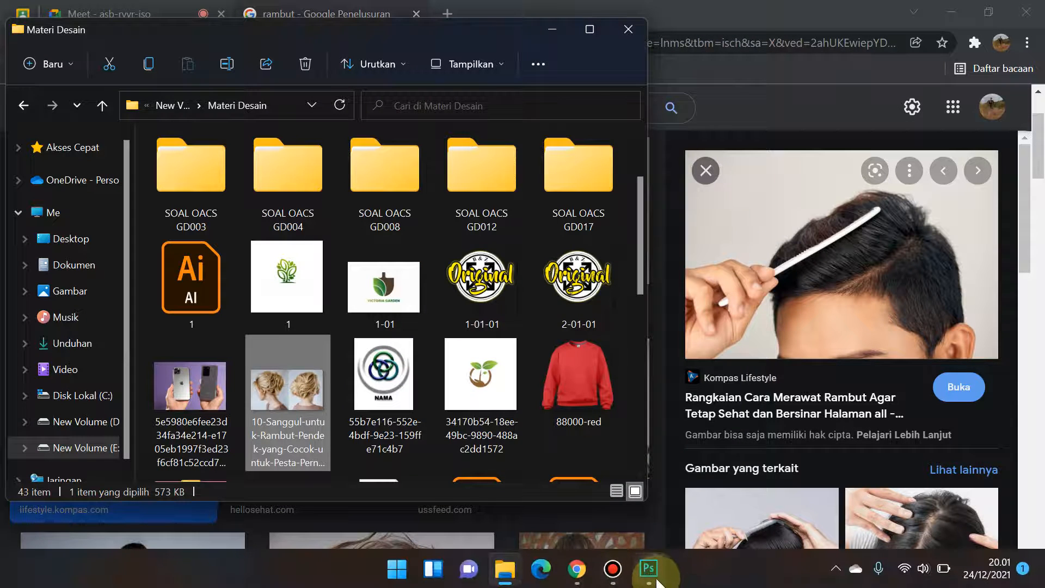
# - Switch to the Google Meet call in Chrome and stop presenting the screen
pyautogui.moveTo(575, 568)
pyautogui.click(528, 486)
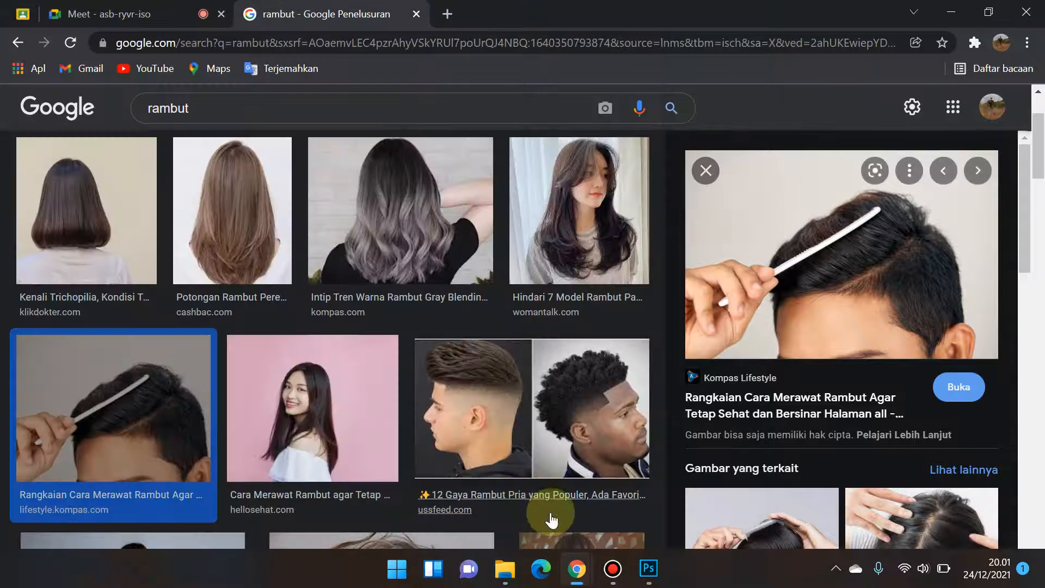
pyautogui.click(112, 13)
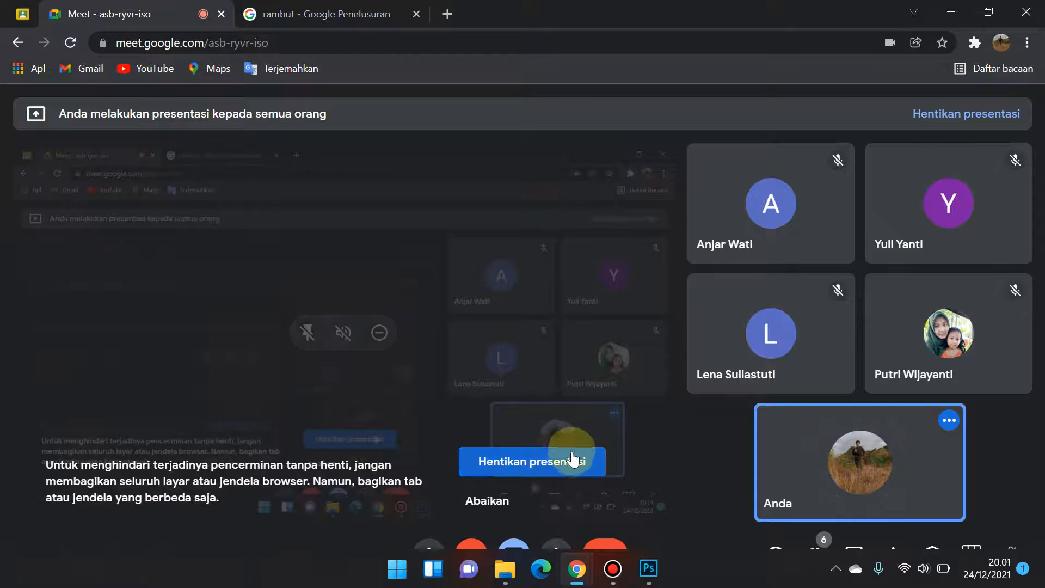
pyautogui.click(565, 453)
# - Launch WhatsApp and close the "rambut" search tab in Chrome
pyautogui.click(305, 7)
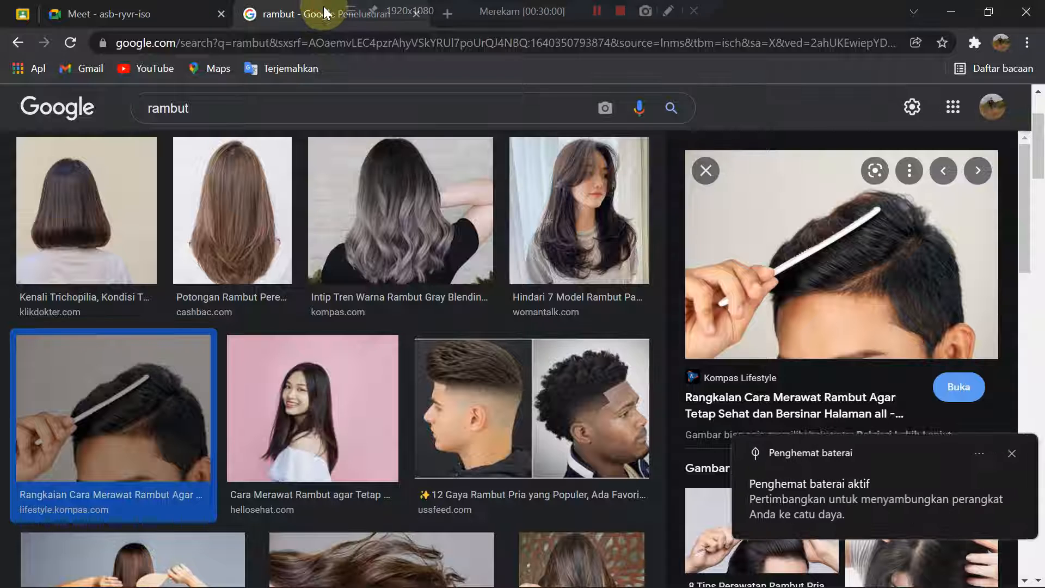
pyautogui.moveTo(527, 586)
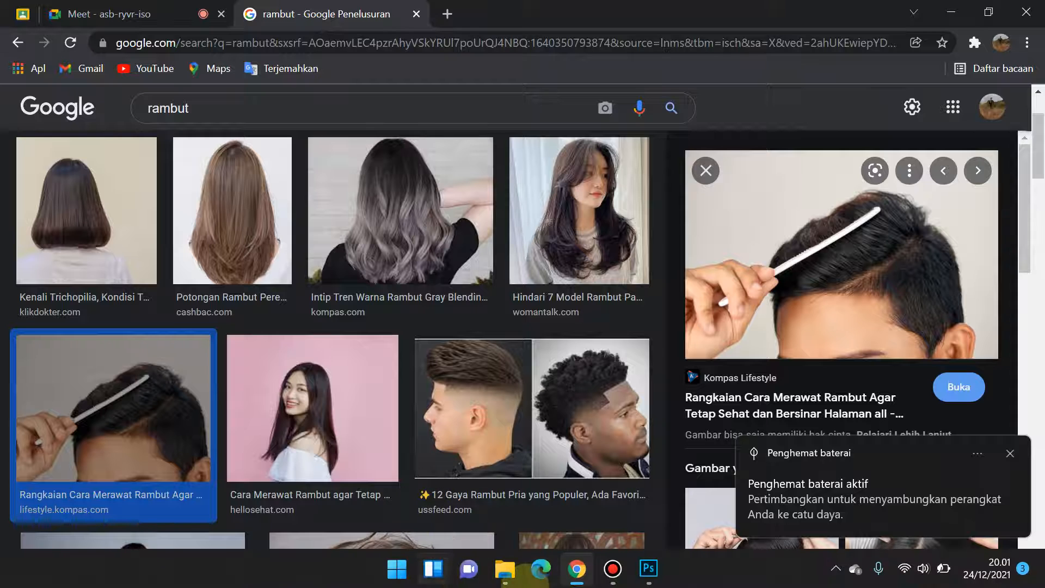
pyautogui.click(398, 569)
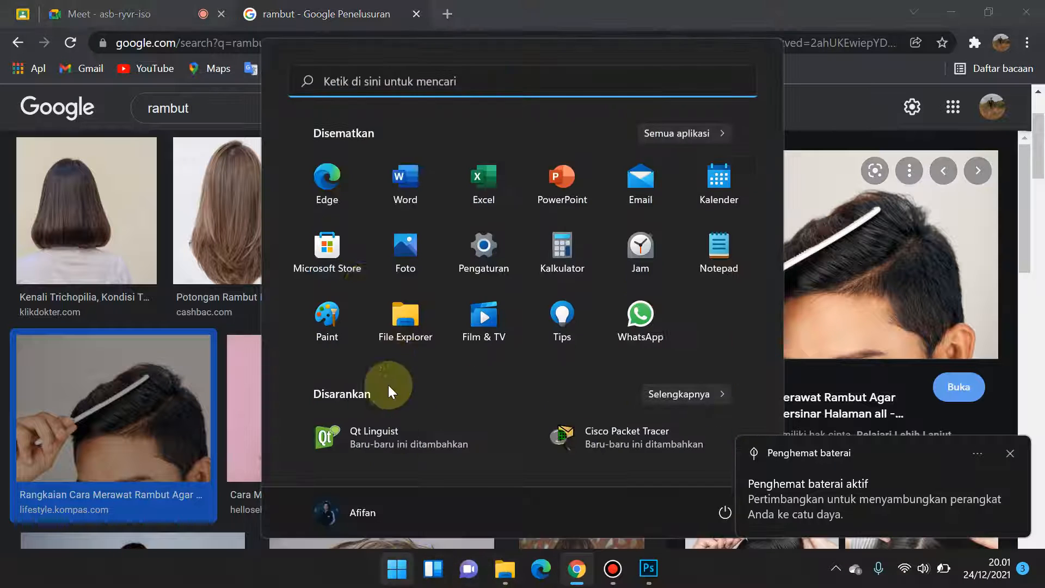
pyautogui.click(632, 326)
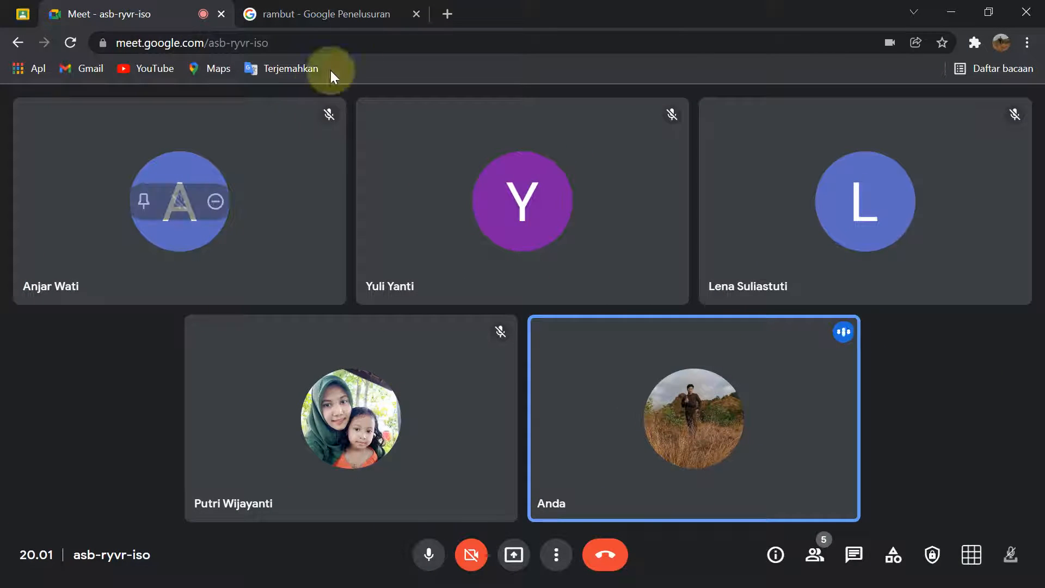
pyautogui.click(345, 12)
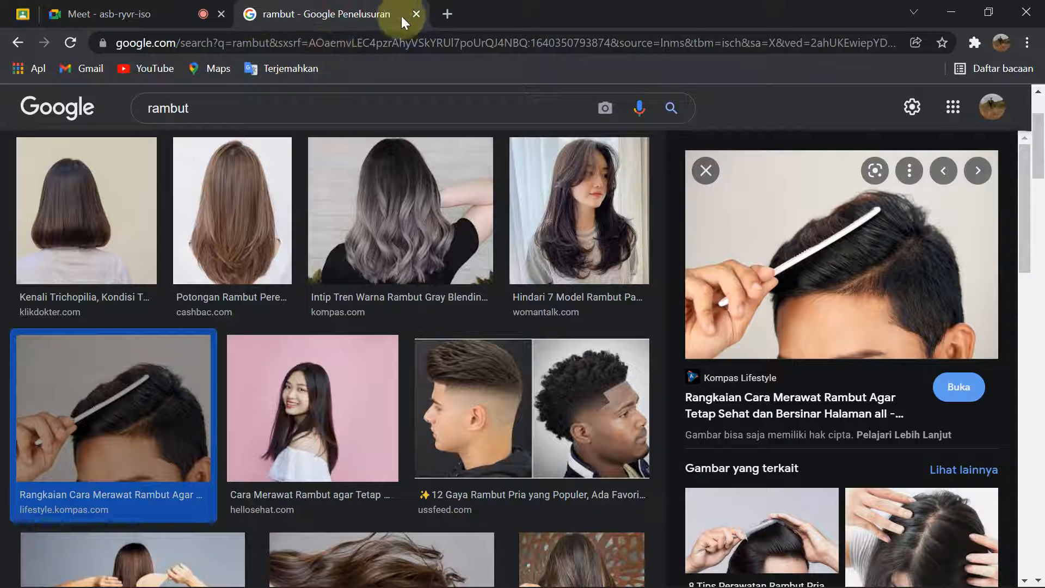
pyautogui.click(416, 14)
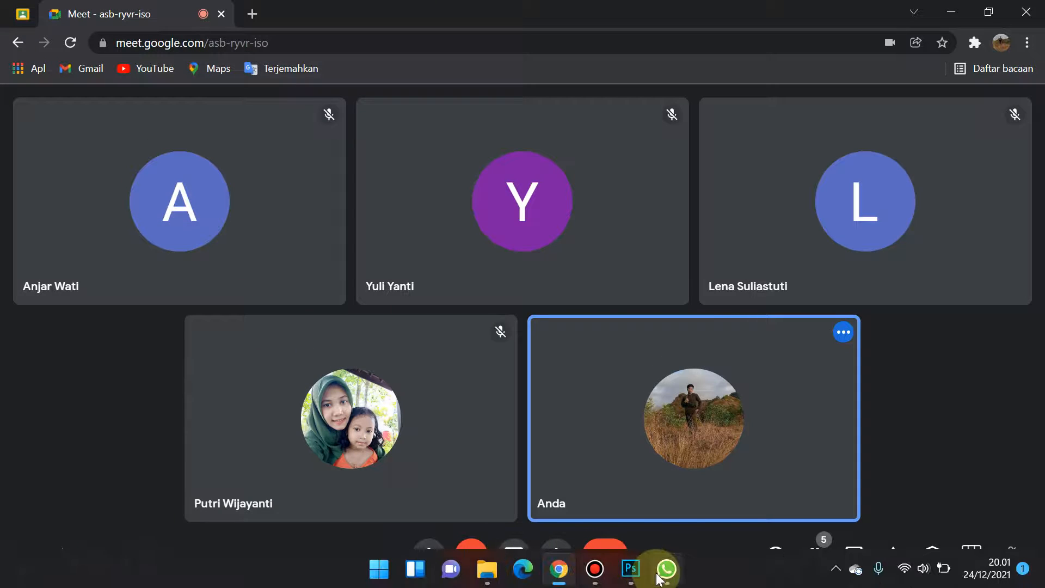
# - Switch to WhatsApp and open the POP GURU TK Gandusari group chat
pyautogui.moveTo(666, 569)
pyautogui.click(632, 515)
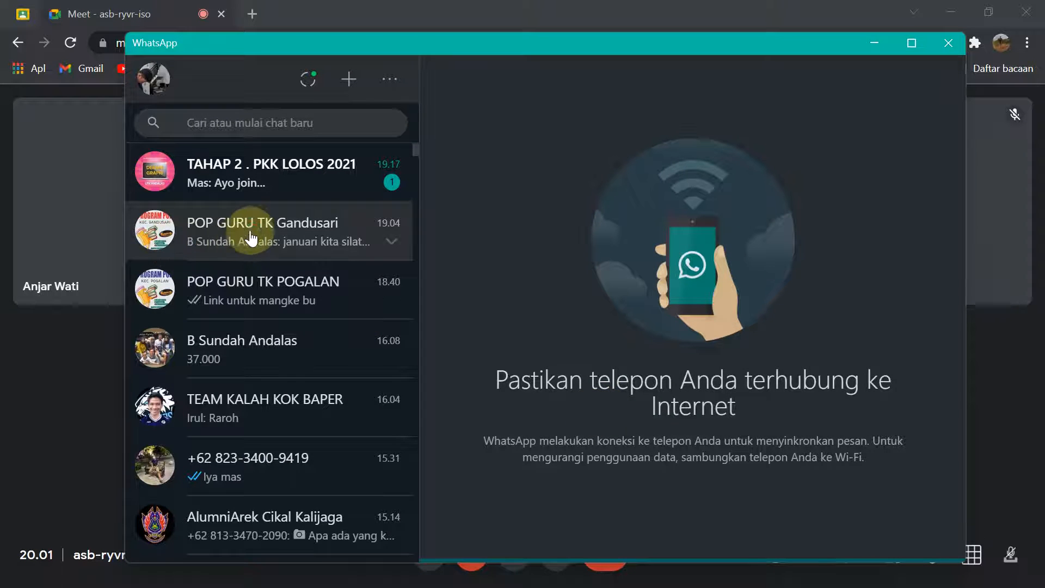
pyautogui.click(269, 233)
# - Start attaching a document to the group chat and browse to the Materi Desain folder on New Volume (E:)
pyautogui.click(480, 537)
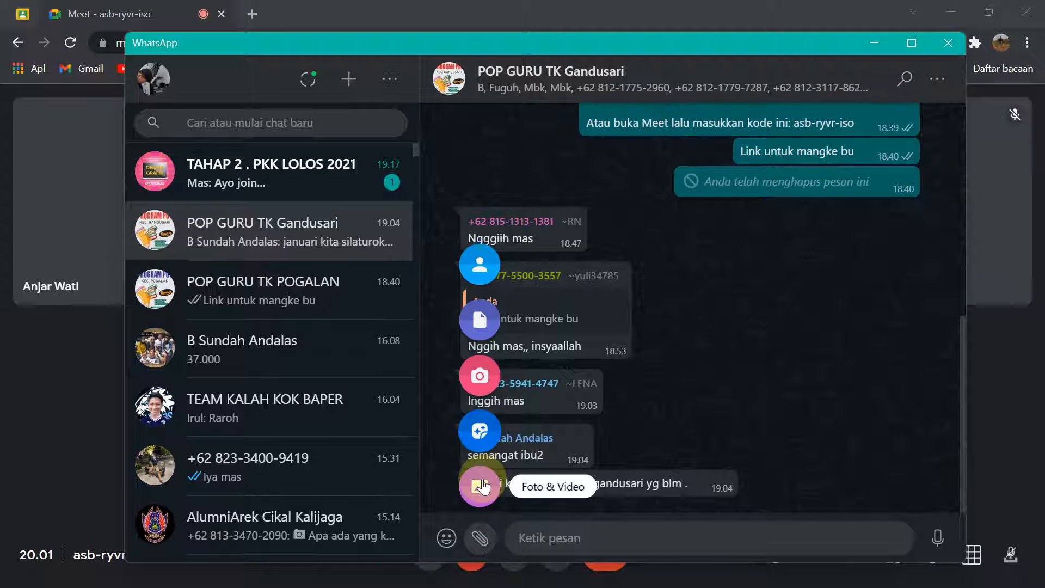
pyautogui.click(482, 478)
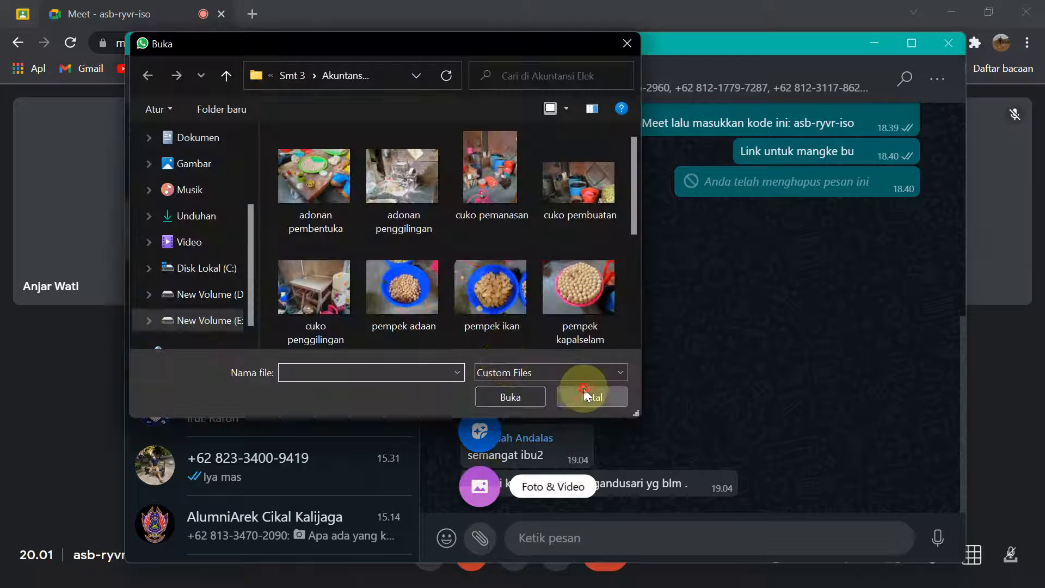
pyautogui.click(591, 396)
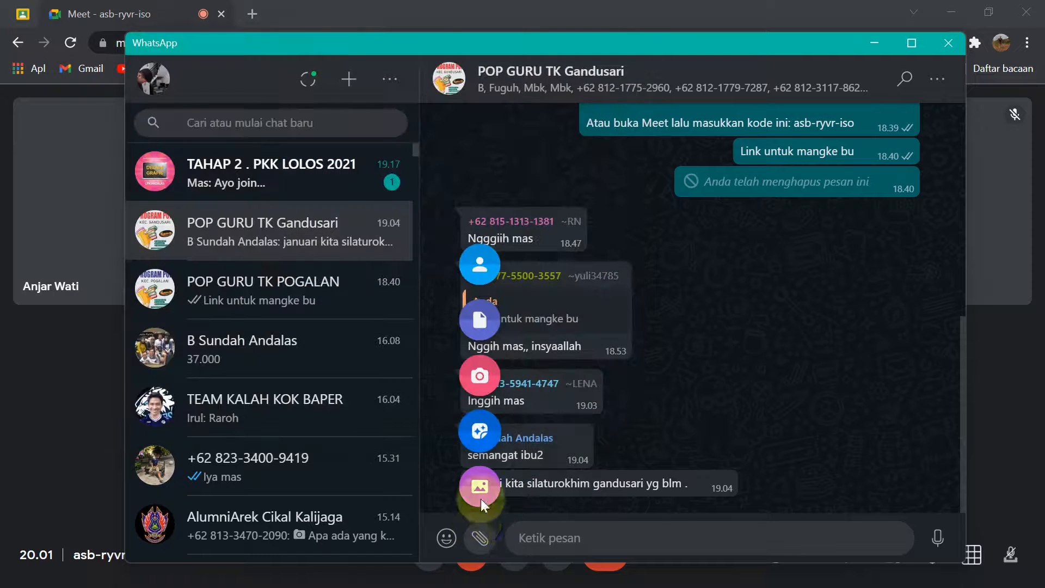
pyautogui.click(480, 320)
pyautogui.click(204, 320)
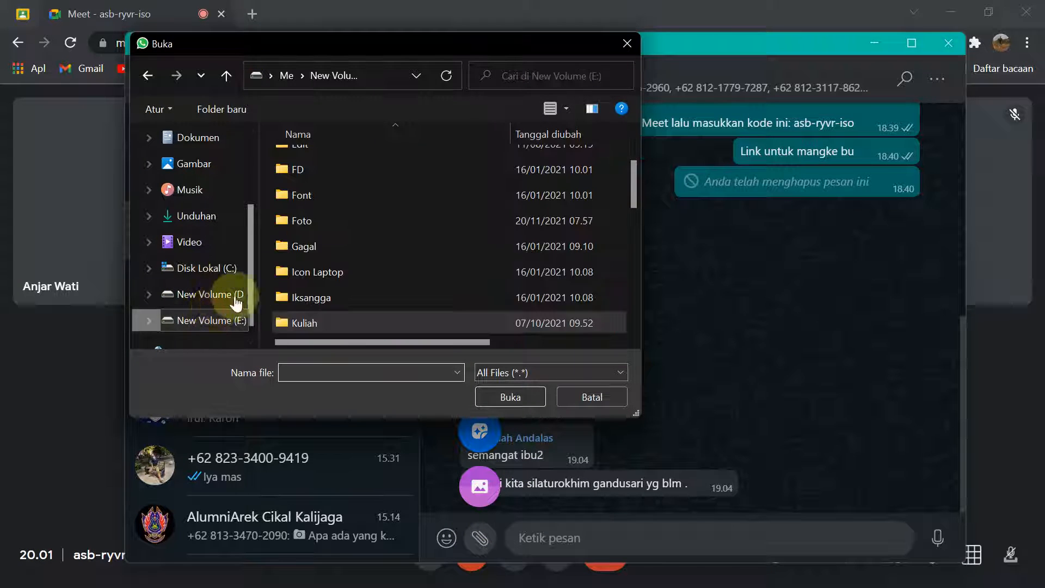
pyautogui.scroll(-3, 335, 272)
pyautogui.scroll(-1, 340, 218)
pyautogui.scroll(1, 342, 170)
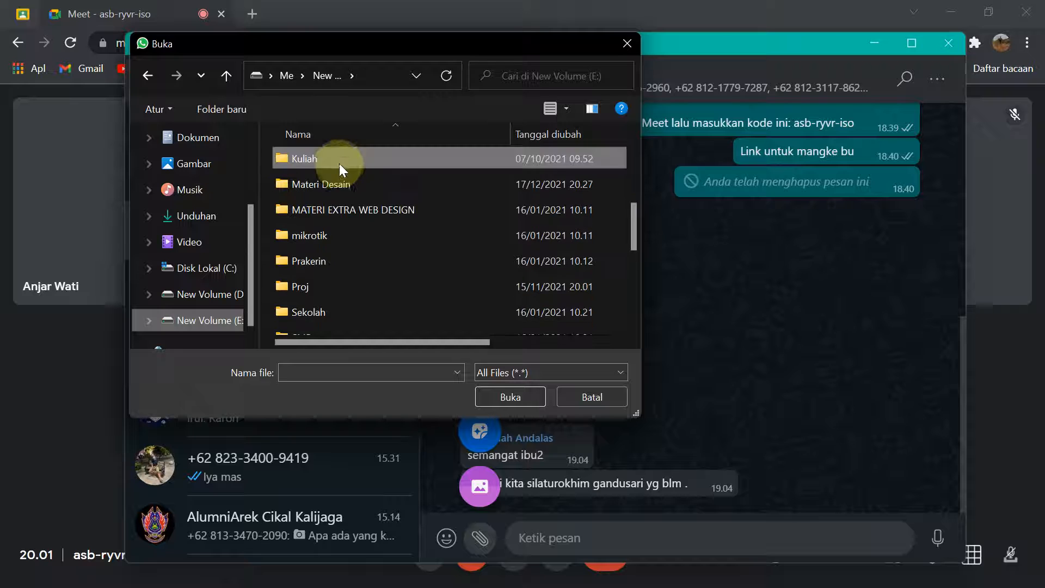
pyautogui.click(347, 188)
pyautogui.doubleClick(348, 189)
# - Send 10-Sanggul-untuk-Rambut-Pendek-yang-Cocok-untuk-Pesta-Pernikahan.jpg from the Materi Desain folder as a document to the POP GURU TK Gandusari group
pyautogui.scroll(-6, 364, 250)
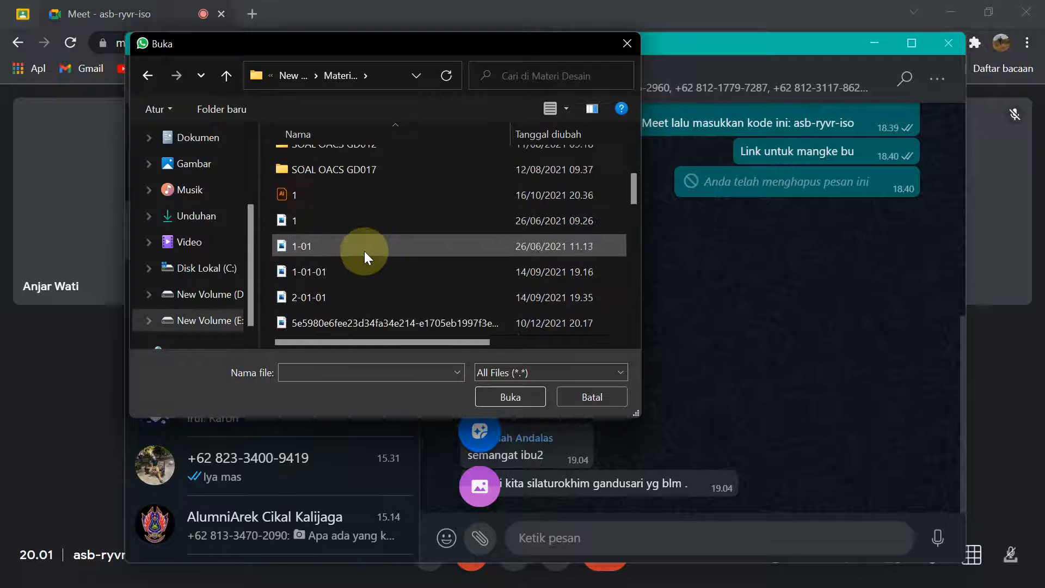
pyautogui.click(551, 108)
pyautogui.scroll(-10, 400, 286)
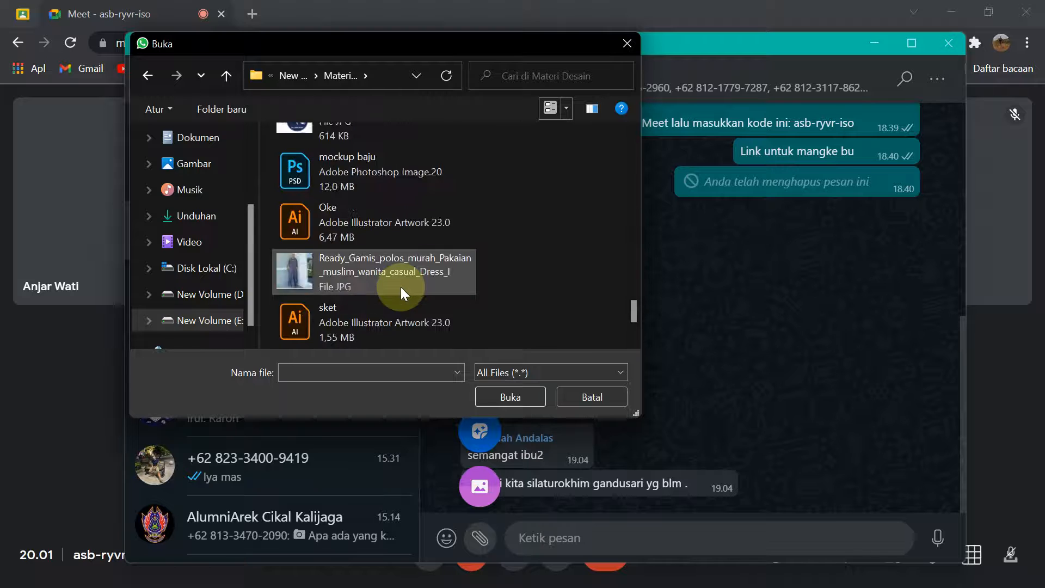
pyautogui.scroll(7, 401, 286)
pyautogui.scroll(3, 405, 272)
pyautogui.click(438, 198)
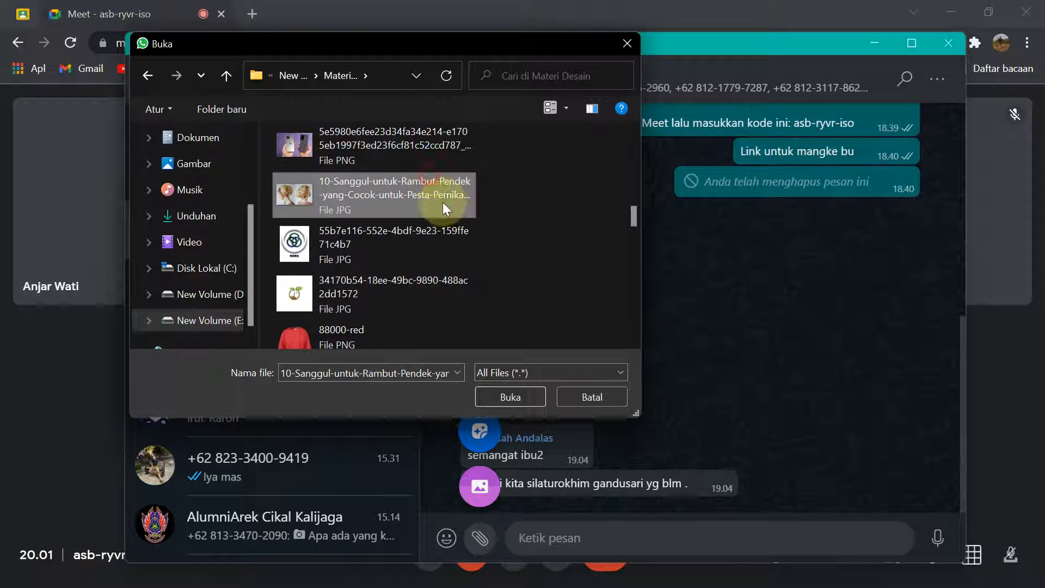
pyautogui.click(523, 402)
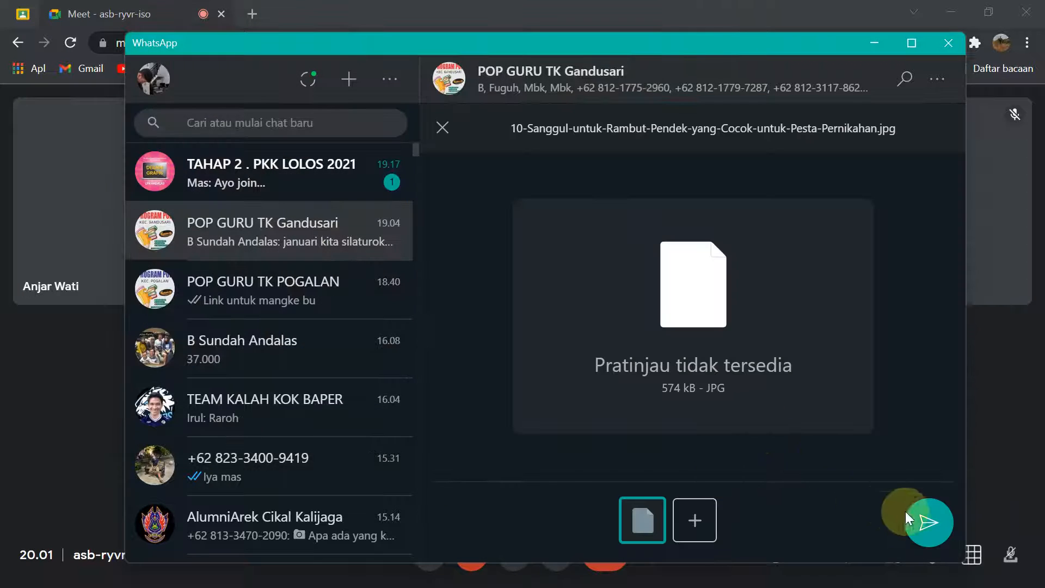
pyautogui.click(906, 517)
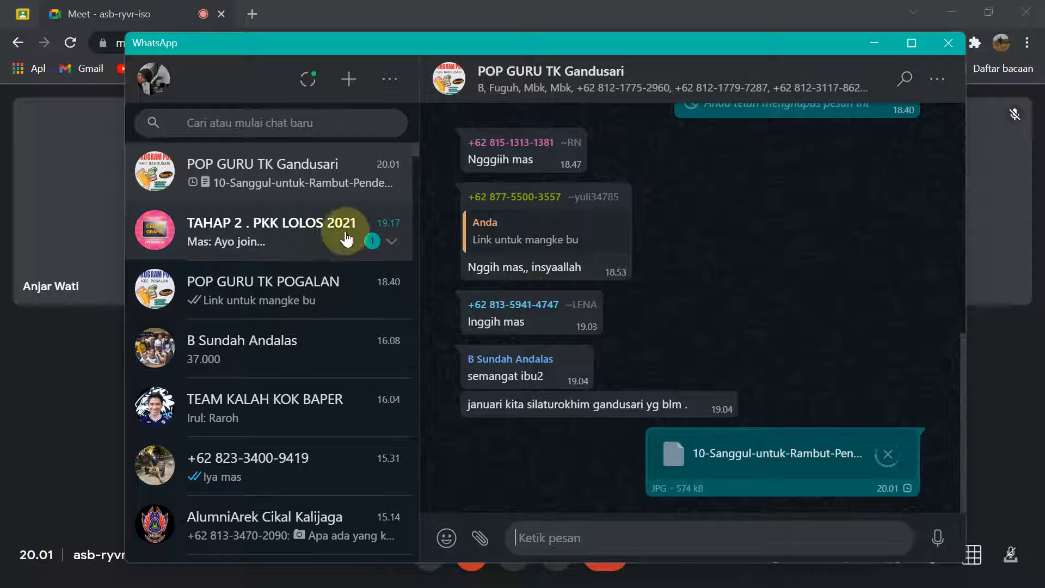
# - Send the same 10-Sanggul-untuk-Rambut-Pendek JPG from Materi Desain as a document to the POP GURU TK POGALAN group
pyautogui.click(303, 299)
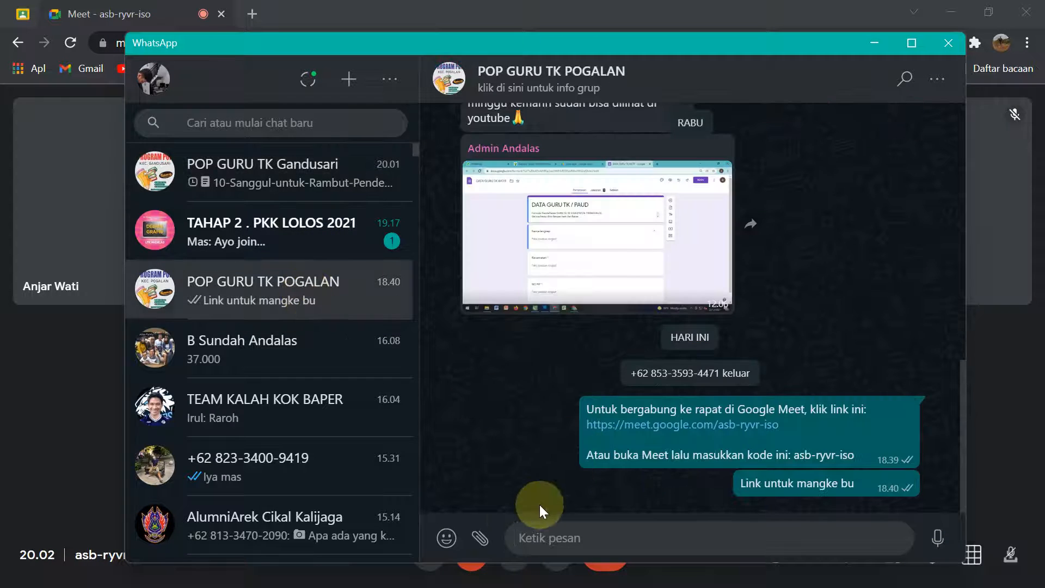
pyautogui.click(479, 538)
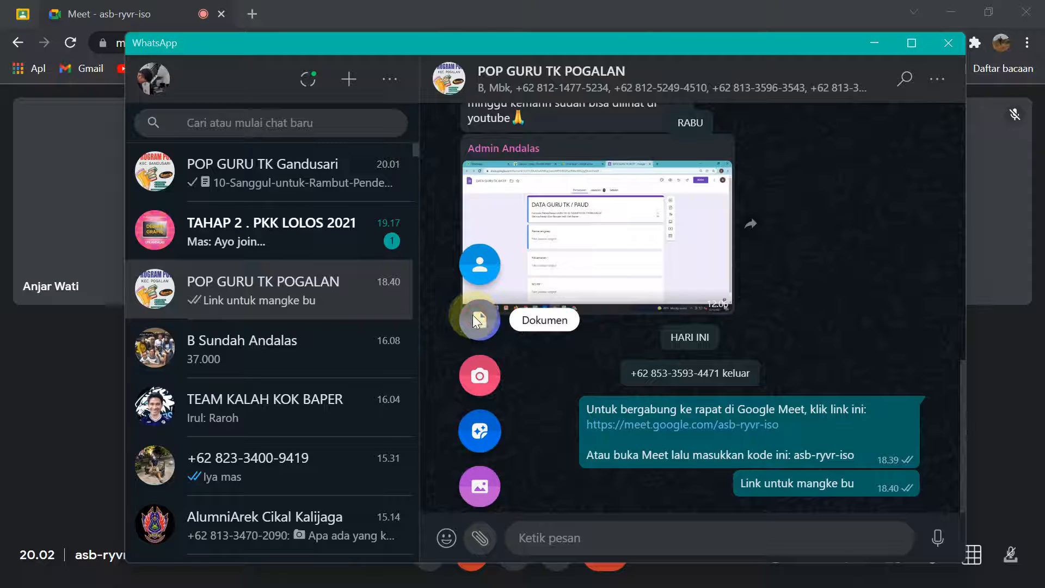
pyautogui.click(479, 320)
pyautogui.scroll(-10, 346, 279)
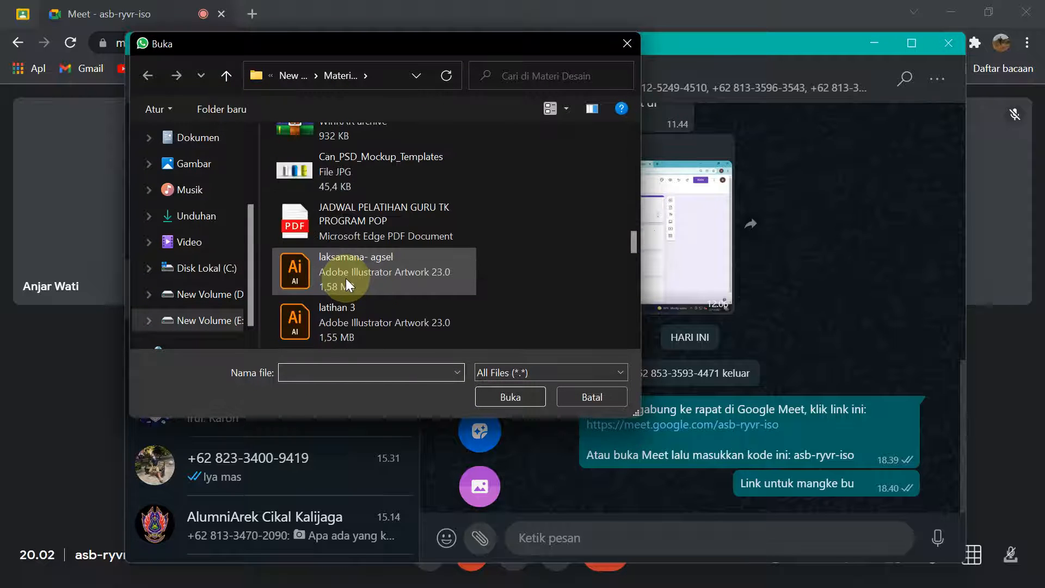
pyautogui.scroll(5, 348, 257)
pyautogui.click(357, 212)
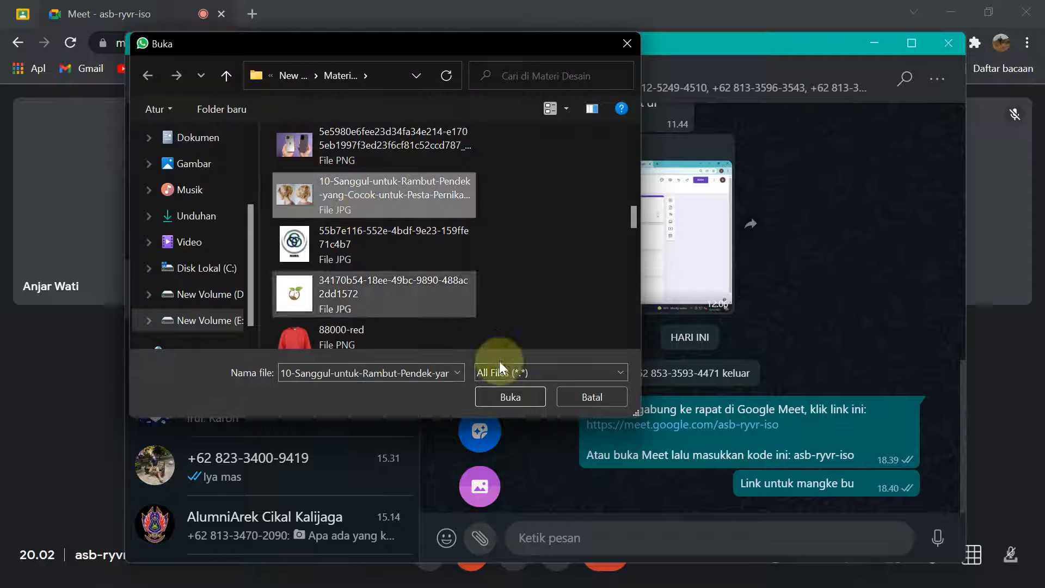
pyautogui.click(530, 398)
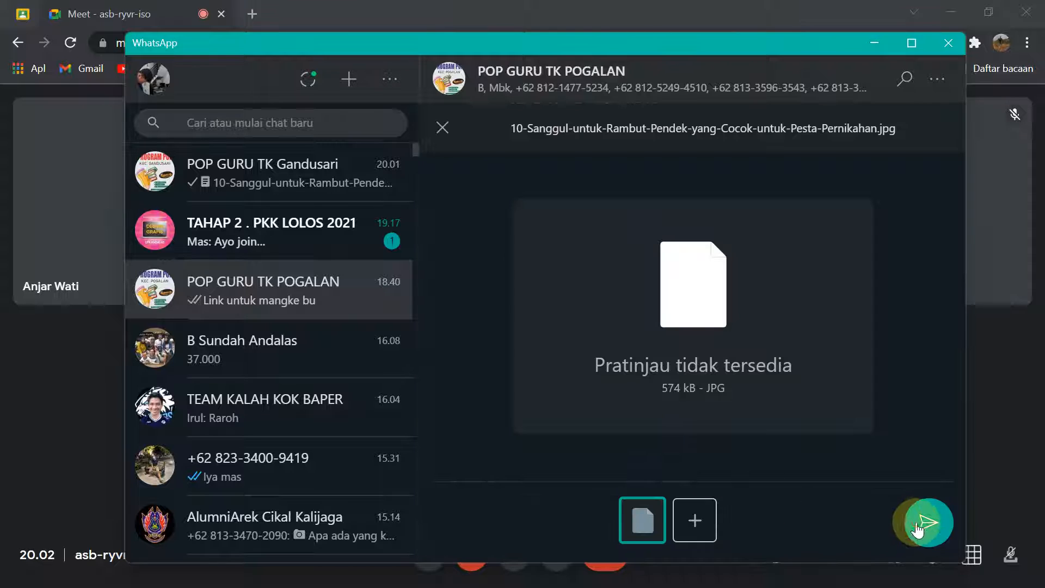
pyautogui.click(918, 529)
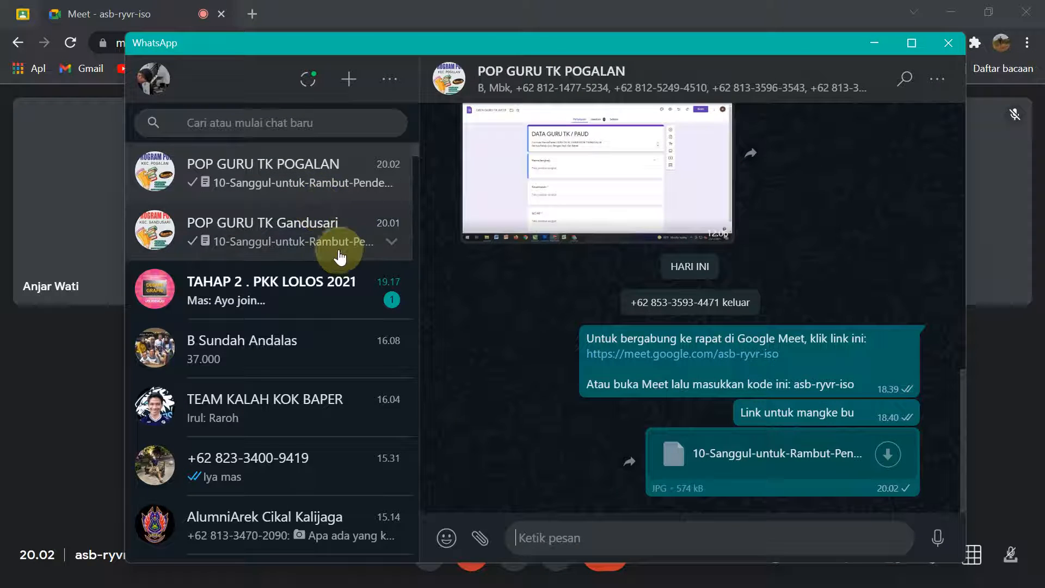
# - Check the sent hairstyle image in the group chats and close the WhatsApp window
pyautogui.click(339, 255)
pyautogui.click(347, 202)
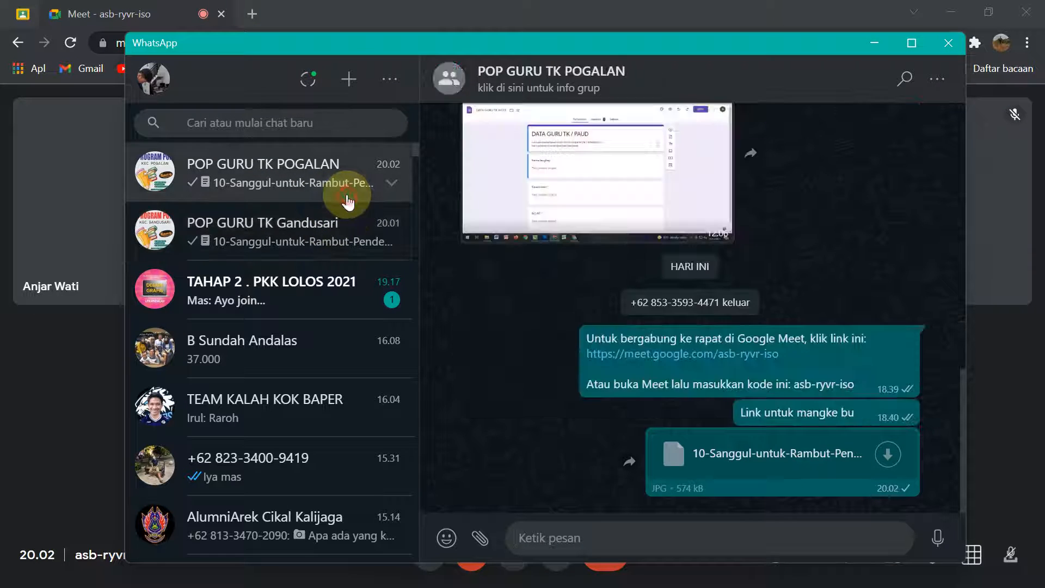
pyautogui.click(343, 229)
pyautogui.click(328, 200)
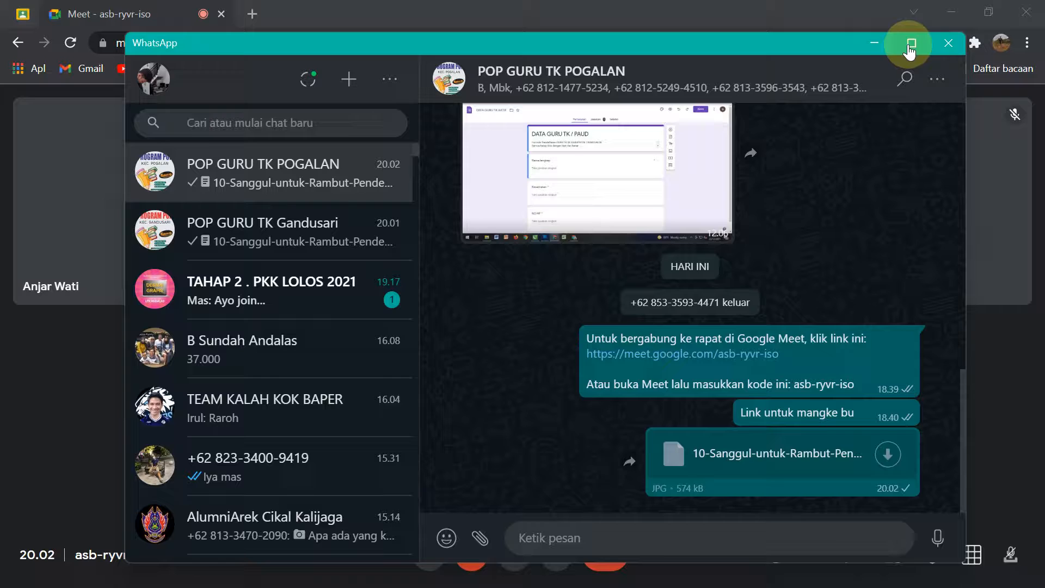
pyautogui.click(946, 43)
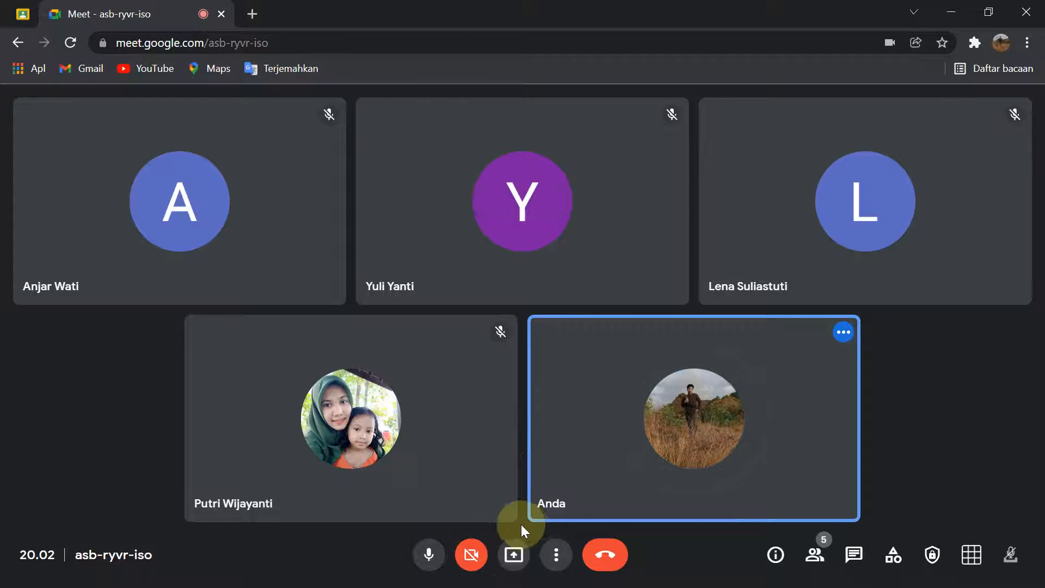
# - Start presenting the entire screen in the Google Meet call
pyautogui.click(513, 554)
pyautogui.click(566, 443)
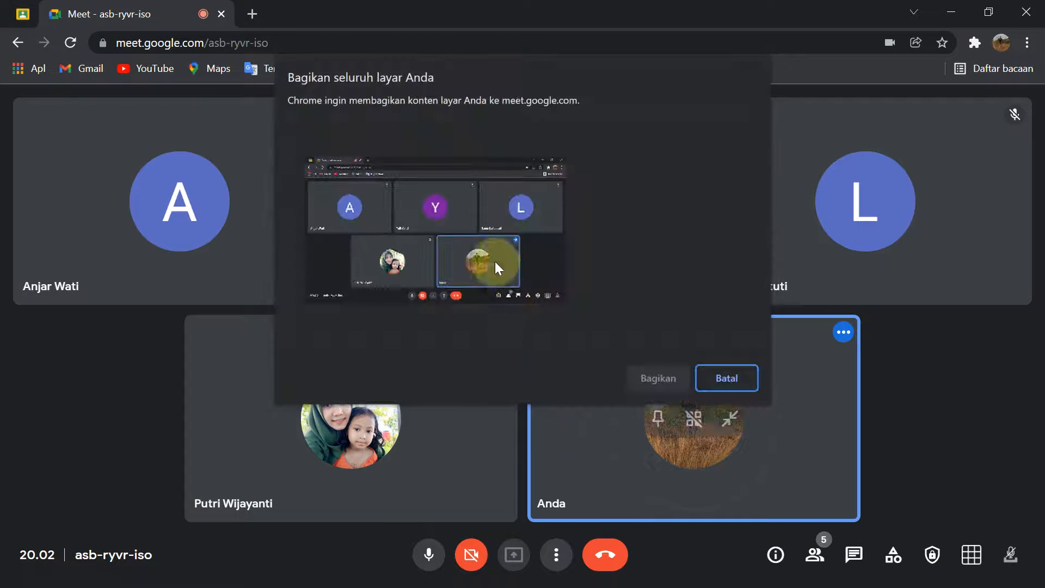
pyautogui.click(494, 262)
pyautogui.click(666, 379)
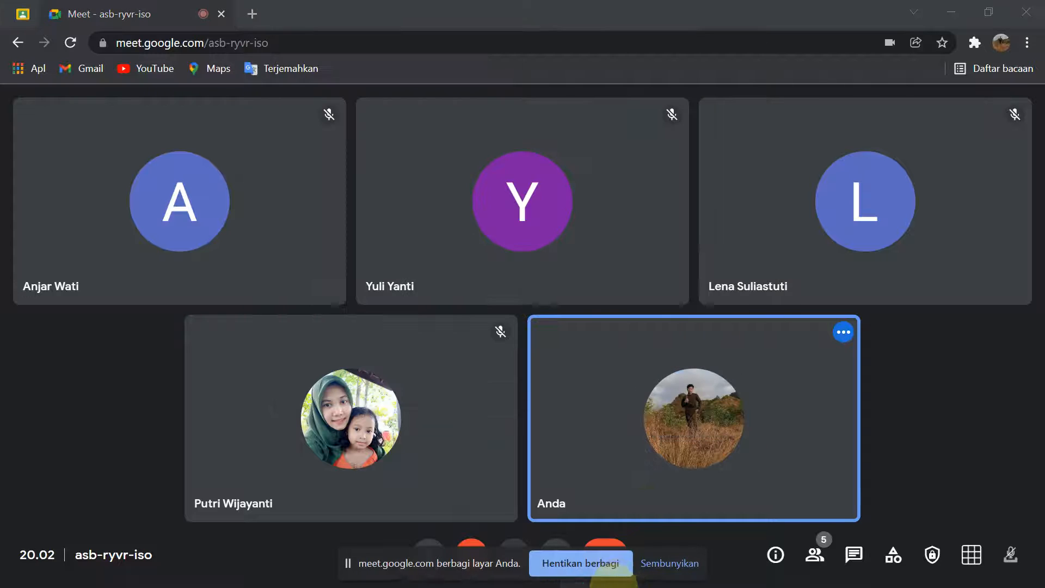
# - Switch to Photoshop and hide the garuda layer in latihan.psd
pyautogui.click(654, 579)
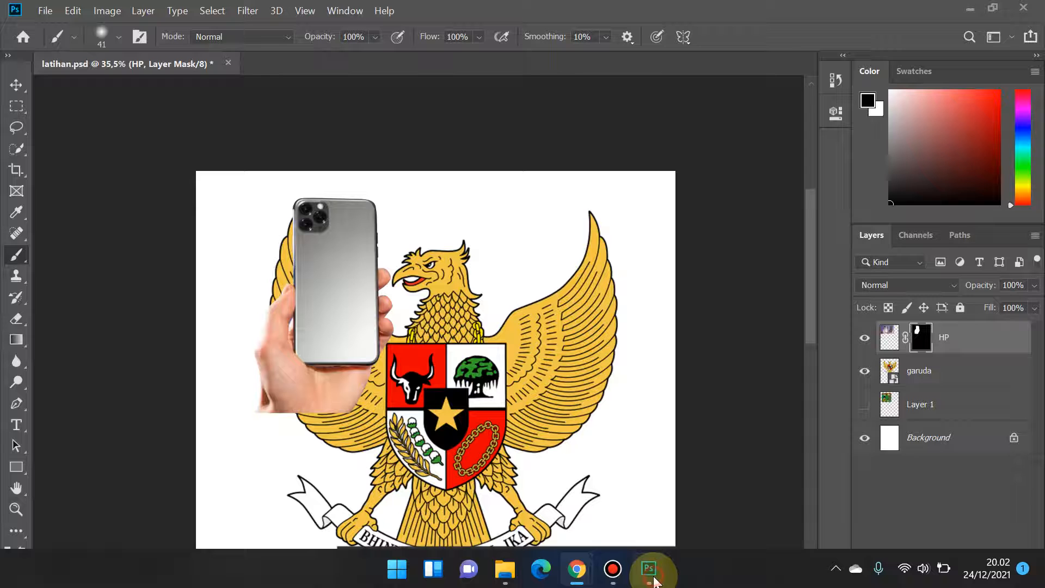
pyautogui.click(864, 371)
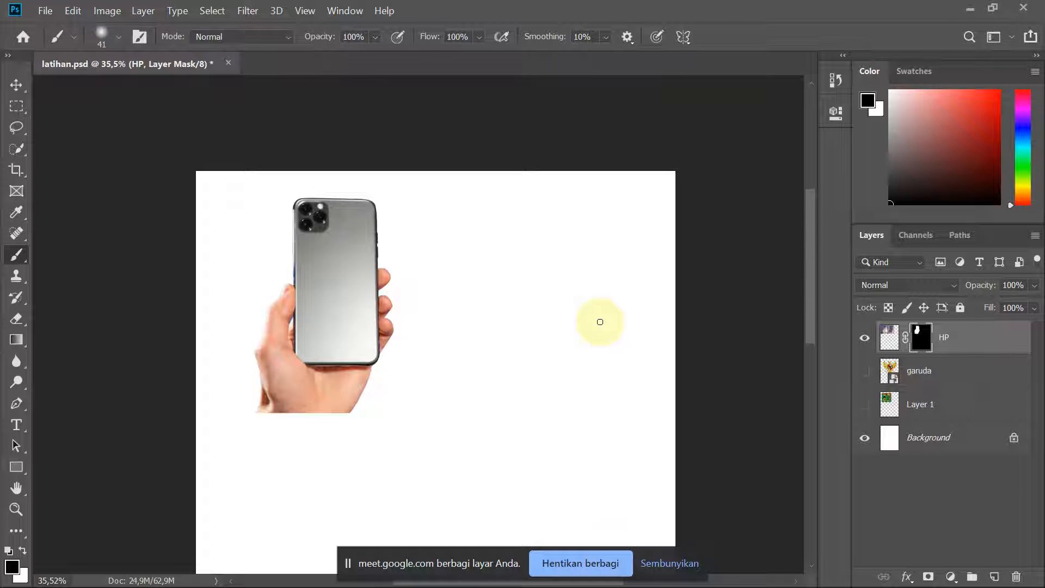
# - Check the participants in the Google Meet call and return to Photoshop
pyautogui.hotkey('alt', 'Tab')
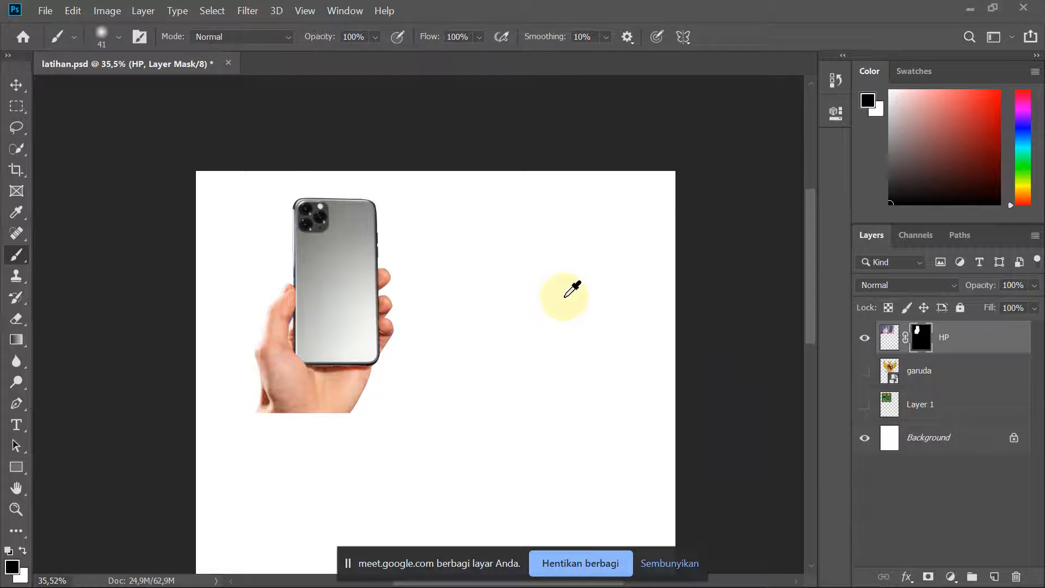
pyautogui.hotkey('alt', 'Tab')
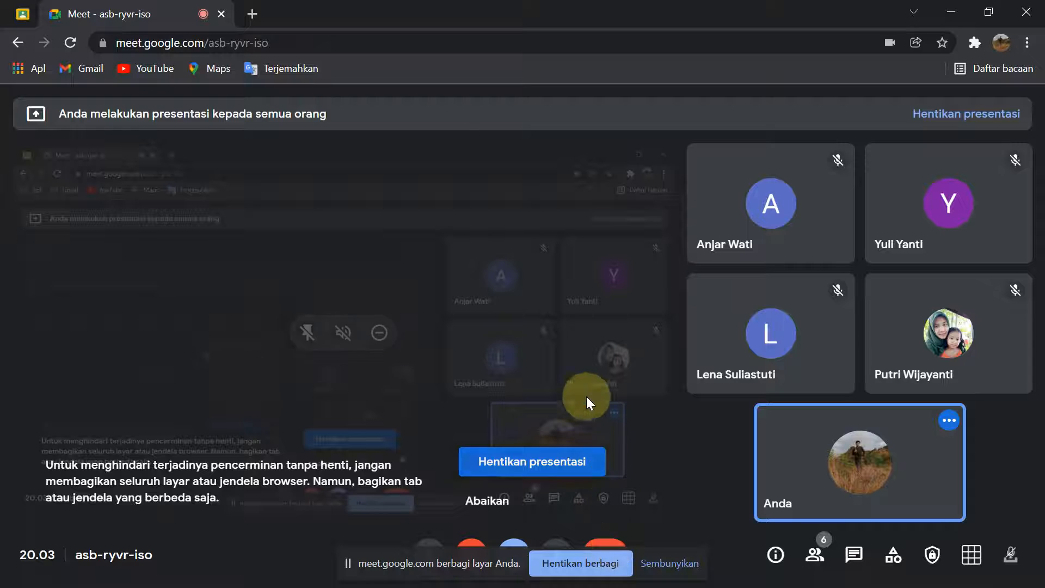
pyautogui.hotkey('alt', 'Tab')
pyautogui.hotkey('alt', 'Tab')
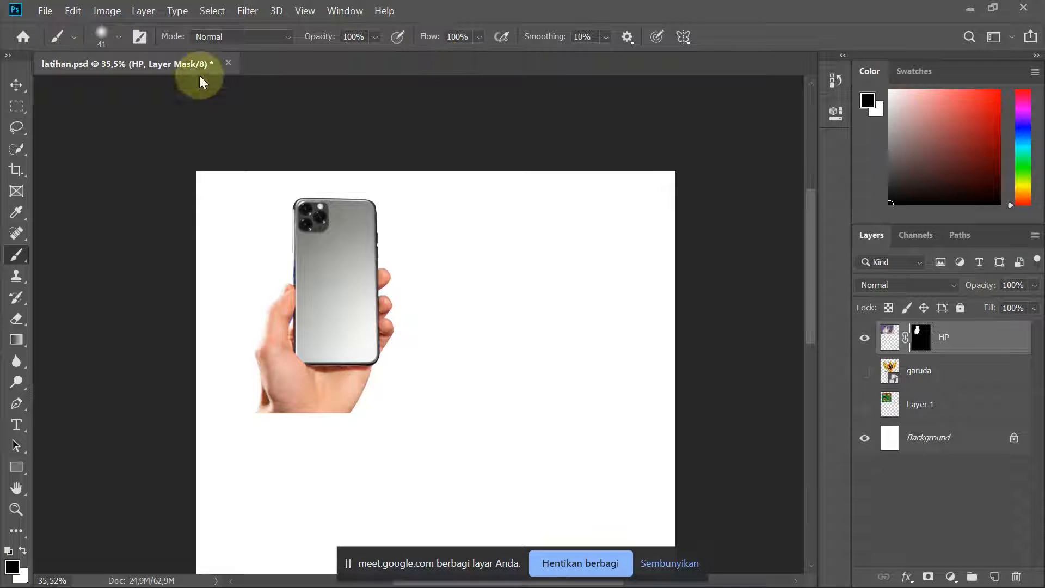
# - Hide the screen-sharing notification bar and activate the Move tool
pyautogui.click(678, 566)
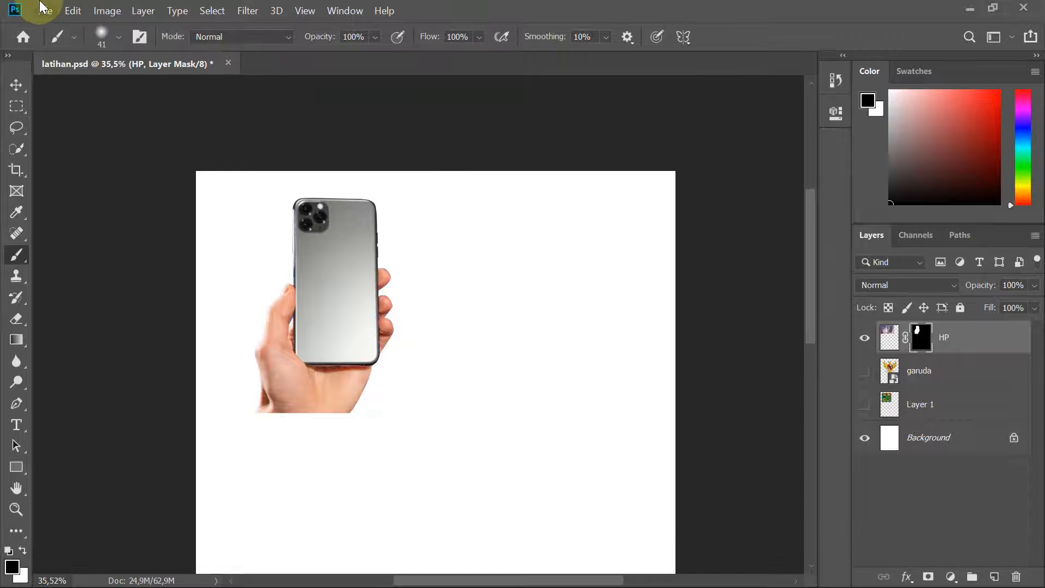
pyautogui.click(46, 12)
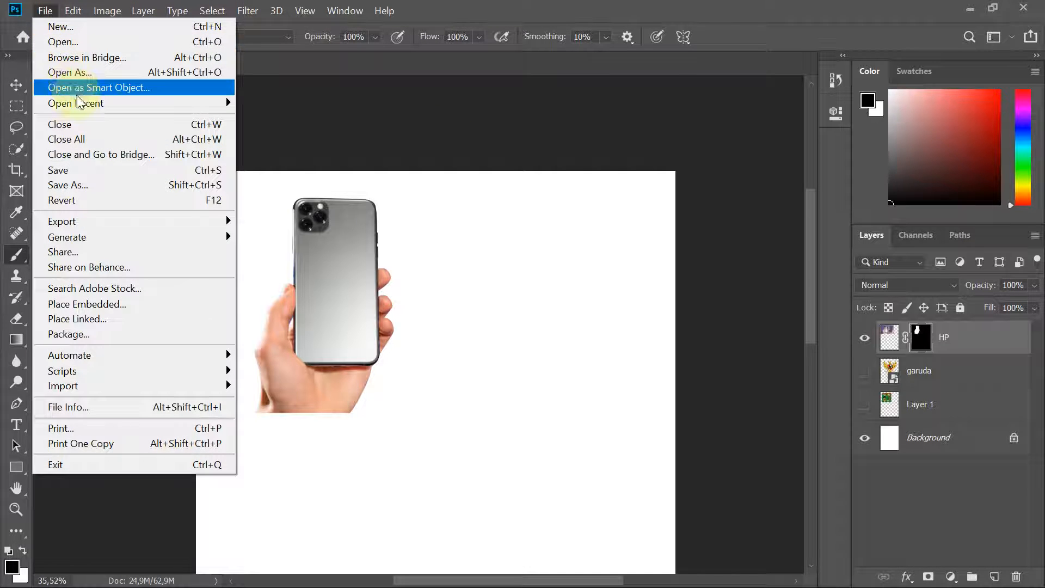
pyautogui.click(583, 475)
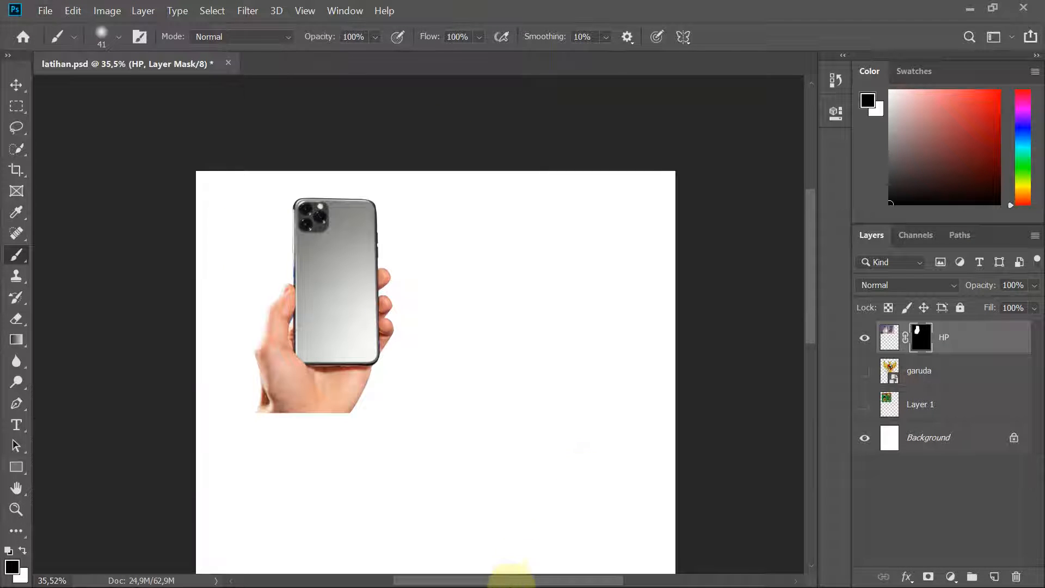
pyautogui.click(17, 85)
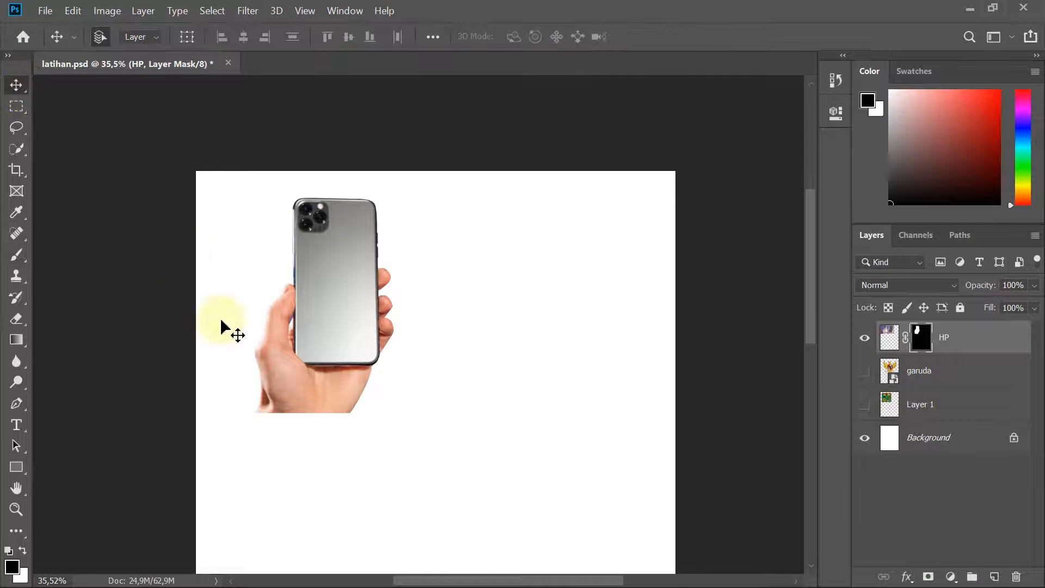
# - Switch to File Explorer and look through the Materi Desain folder in a maximized window for the hairstyle image
pyautogui.click(505, 570)
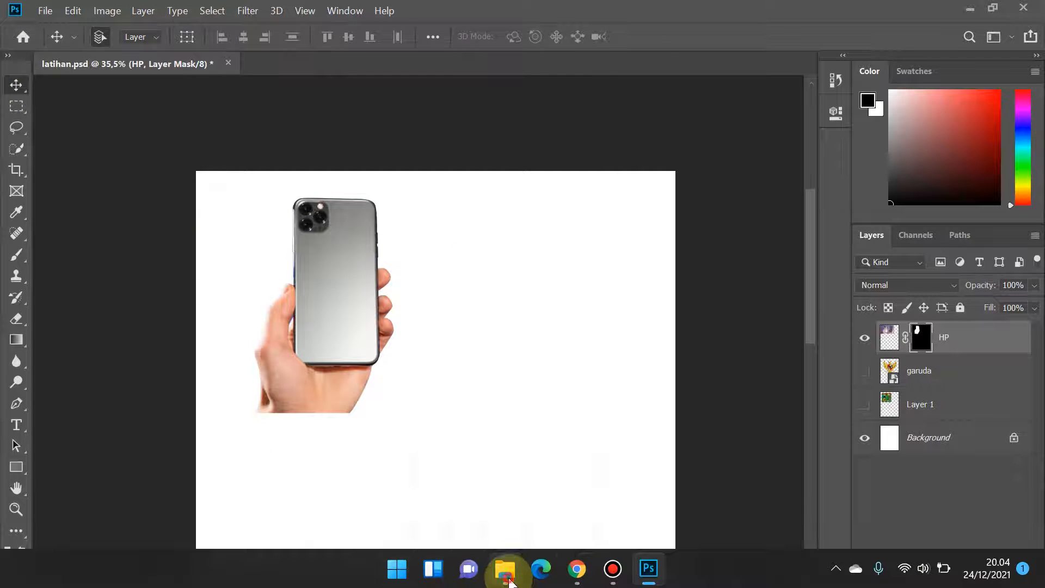
pyautogui.scroll(-5, 299, 396)
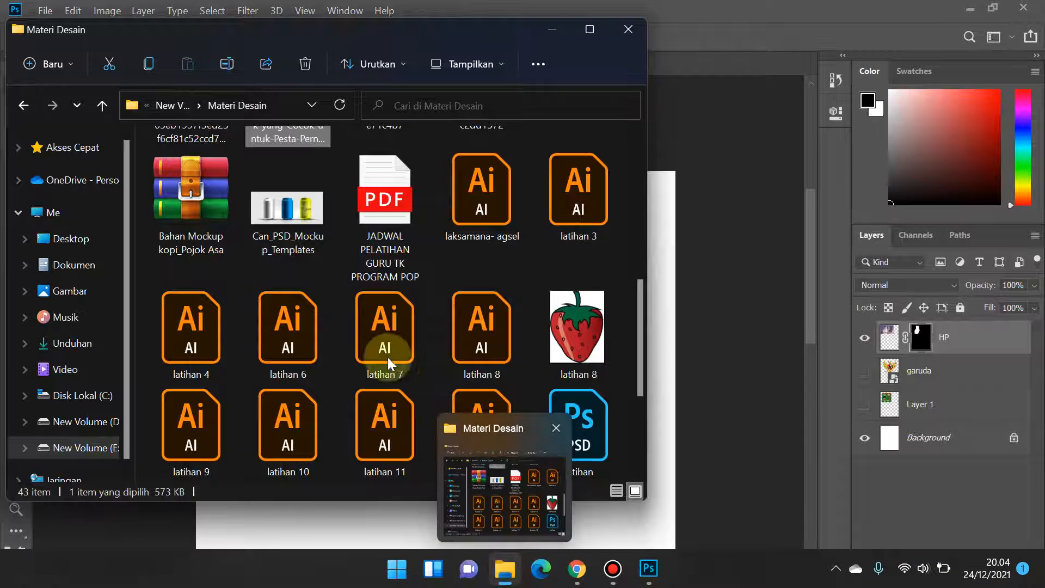
pyautogui.scroll(-4, 386, 355)
pyautogui.scroll(10, 382, 352)
pyautogui.scroll(-2, 401, 333)
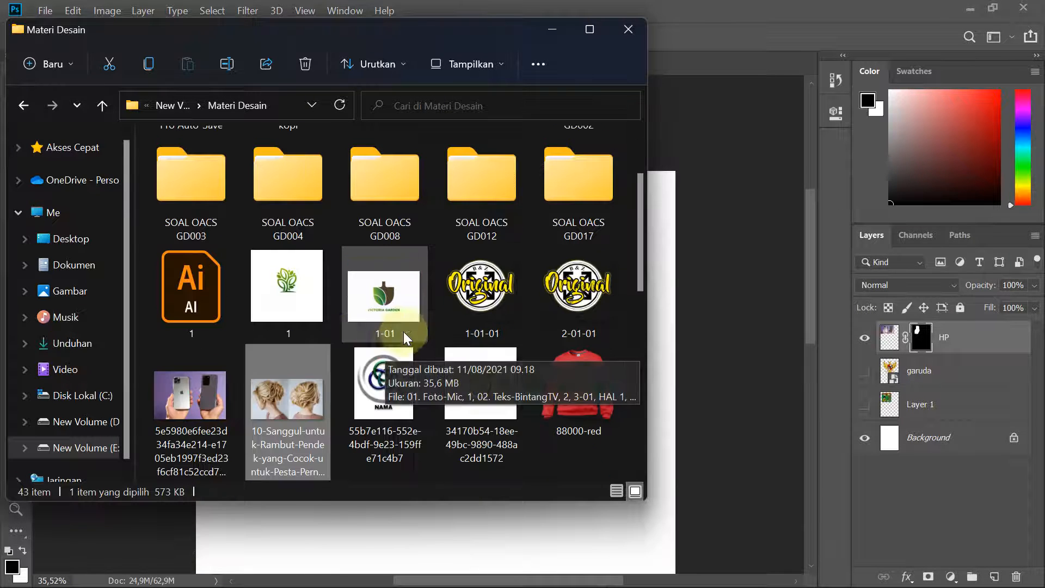
pyautogui.scroll(-2, 289, 406)
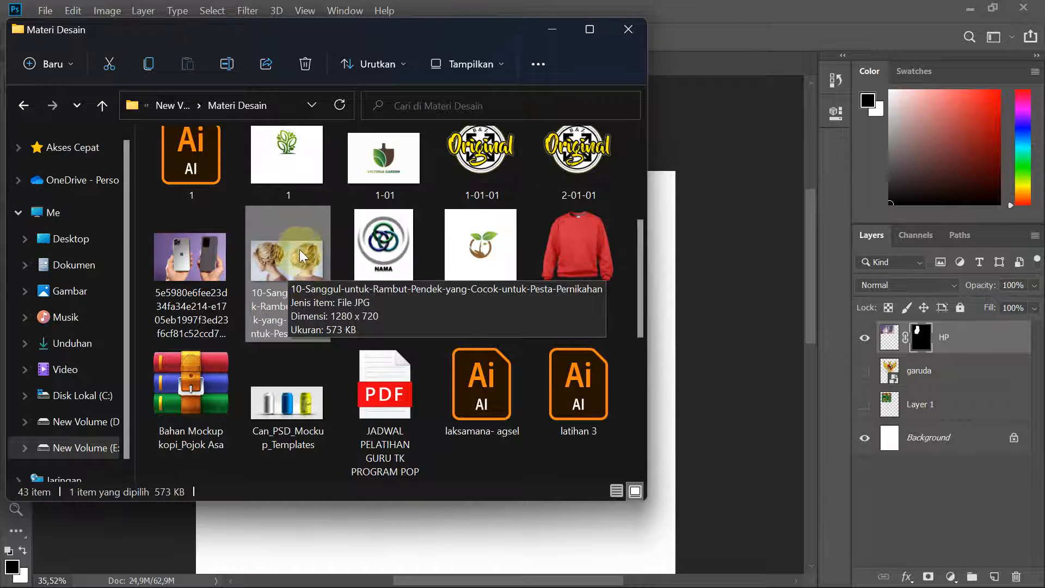
pyautogui.click(588, 30)
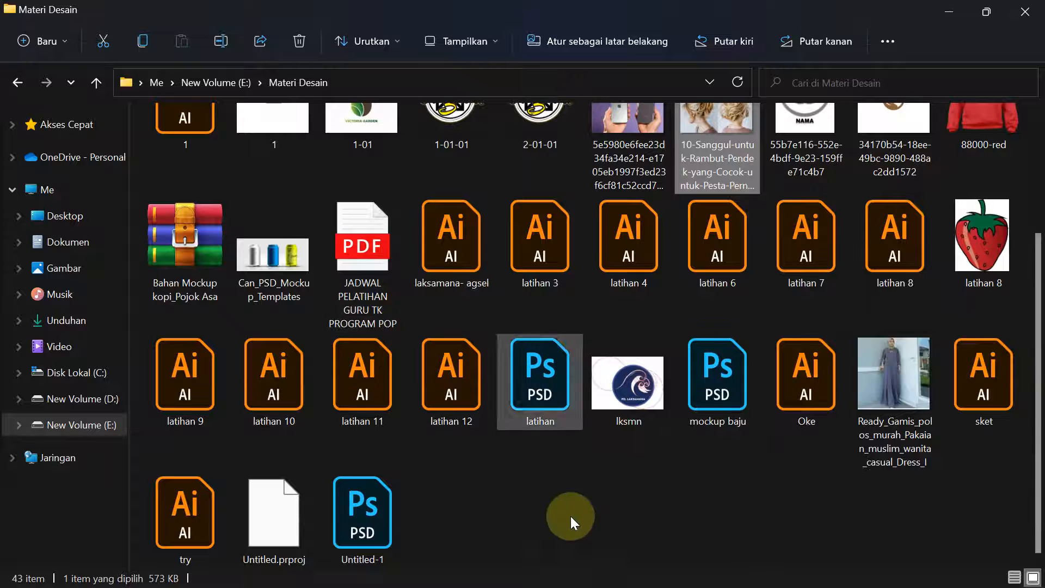
pyautogui.scroll(3, 613, 495)
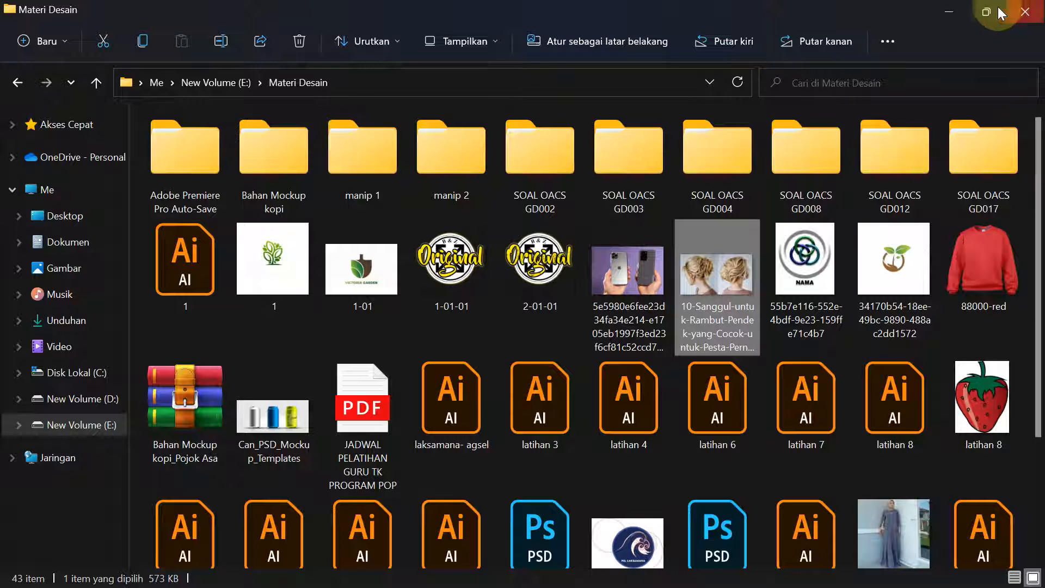
# - Restore the Materi Desain window to a smaller size and place the 10-Sanggul-untuk-Rambut-Pendek hairstyle image into latihan.psd
pyautogui.moveTo(991, 9)
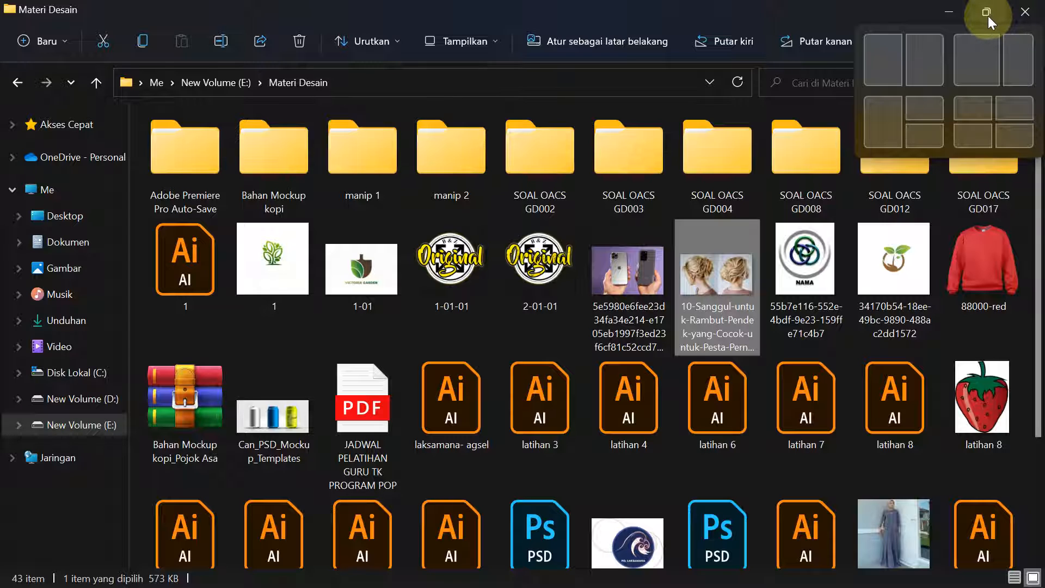
pyautogui.click(988, 15)
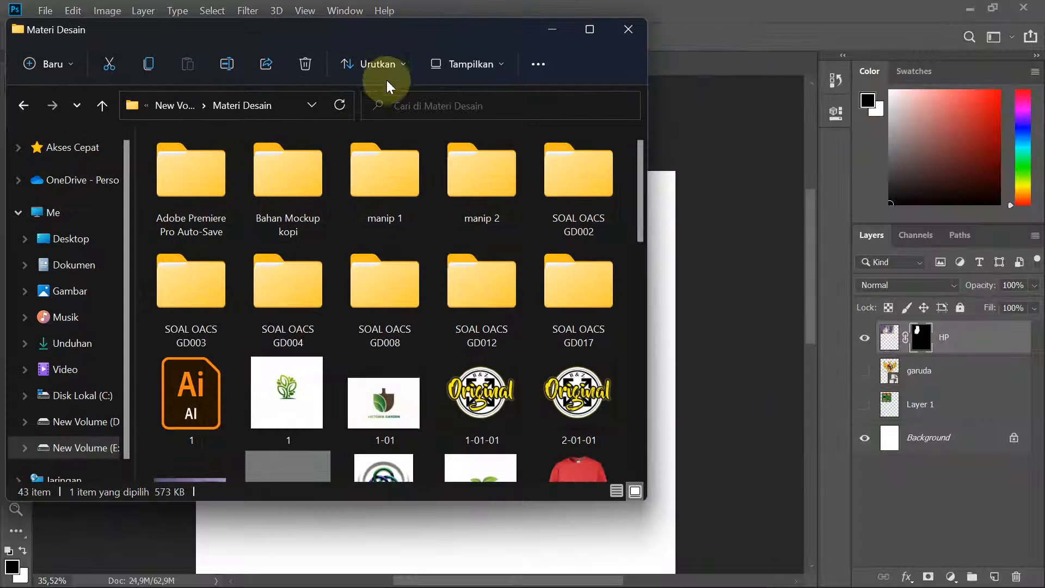
pyautogui.moveTo(387, 41); pyautogui.dragTo(332, 45)
pyautogui.scroll(-3, 321, 245)
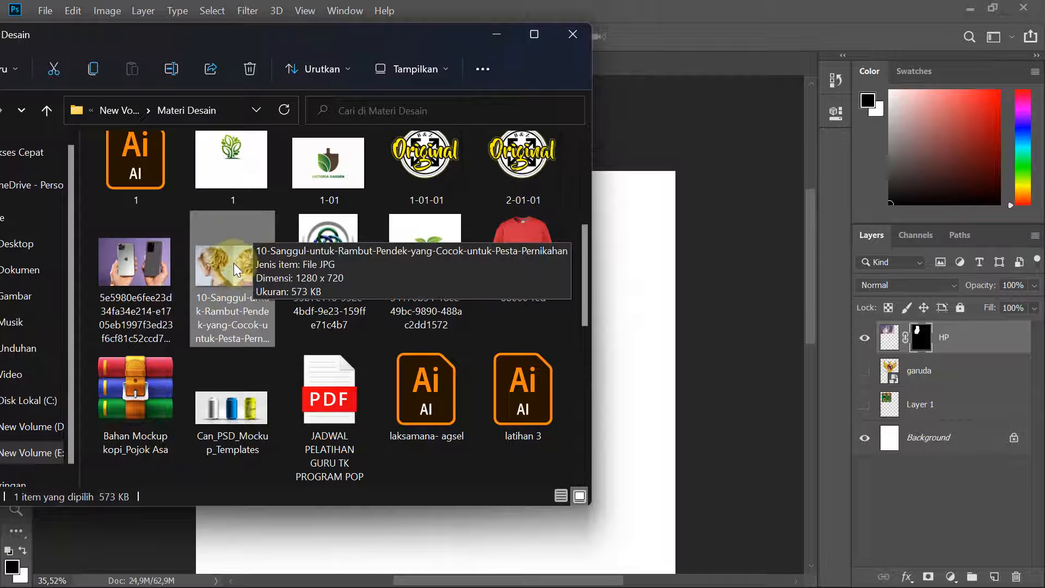
pyautogui.moveTo(233, 263); pyautogui.dragTo(647, 400)
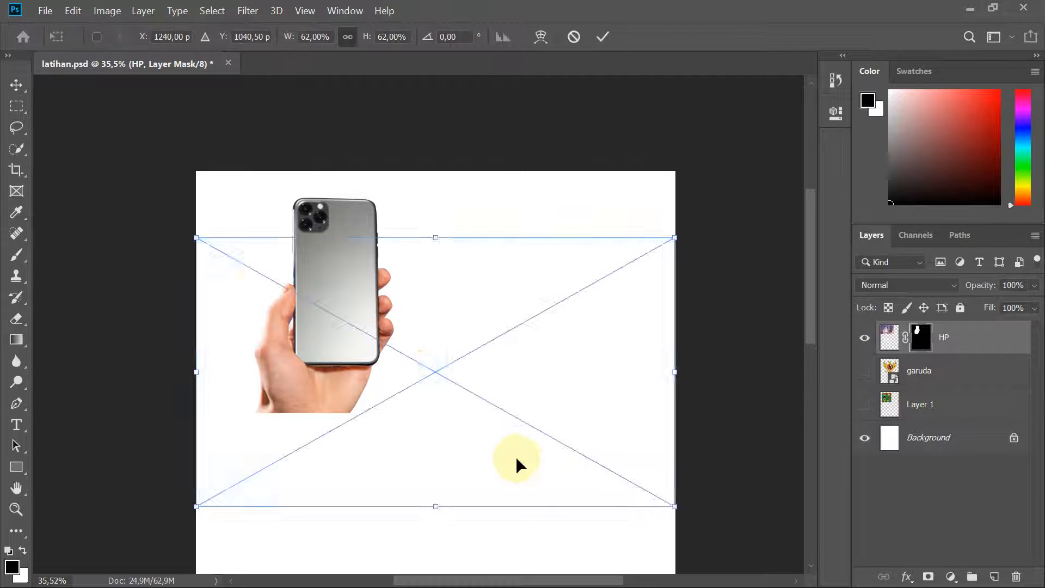
# - Move the placed hairstyle image lower on the page, commit the placement, and nudge it slightly back up
pyautogui.scroll(-2, 514, 456)
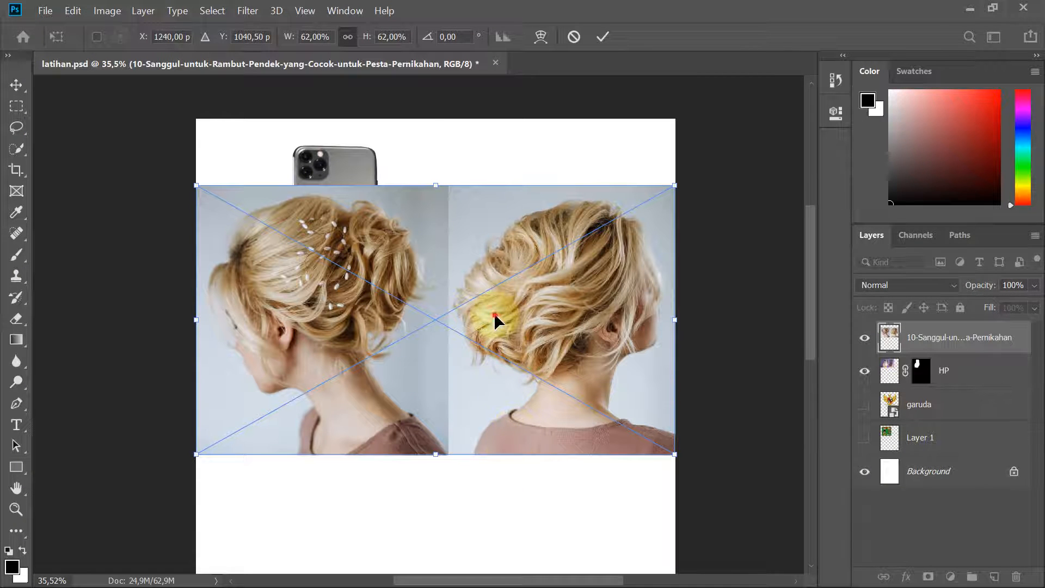
pyautogui.moveTo(495, 315); pyautogui.dragTo(498, 394)
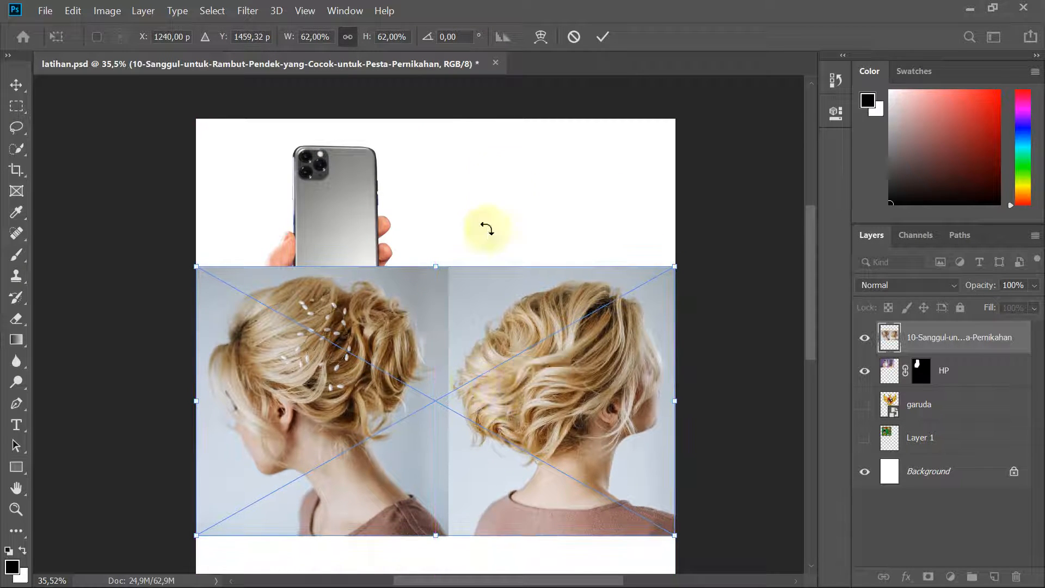
pyautogui.click(603, 37)
pyautogui.moveTo(466, 383); pyautogui.dragTo(467, 362)
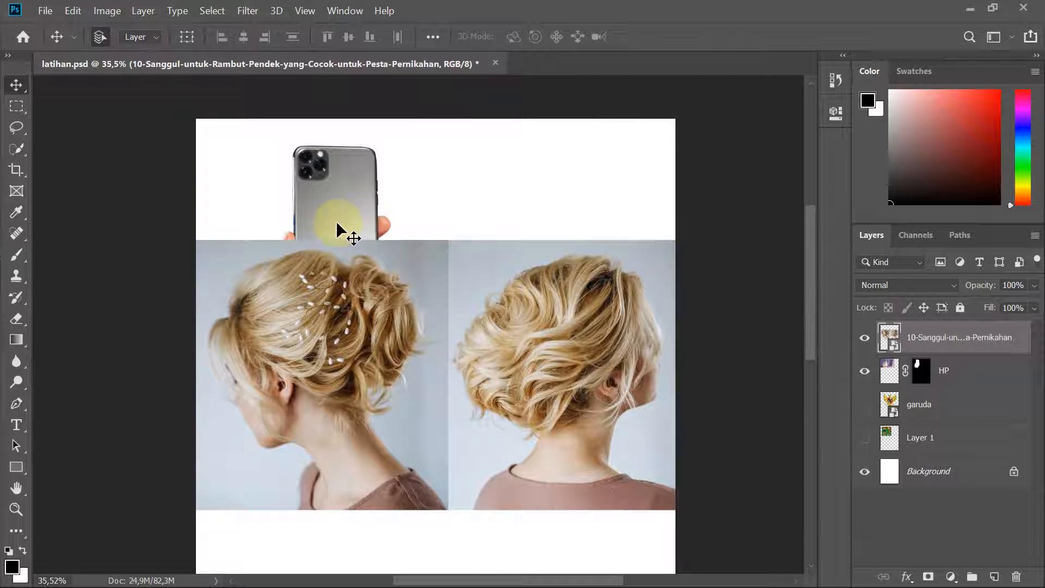
# - Hide the HP layer and deselect all layers
pyautogui.scroll(-2, 343, 242)
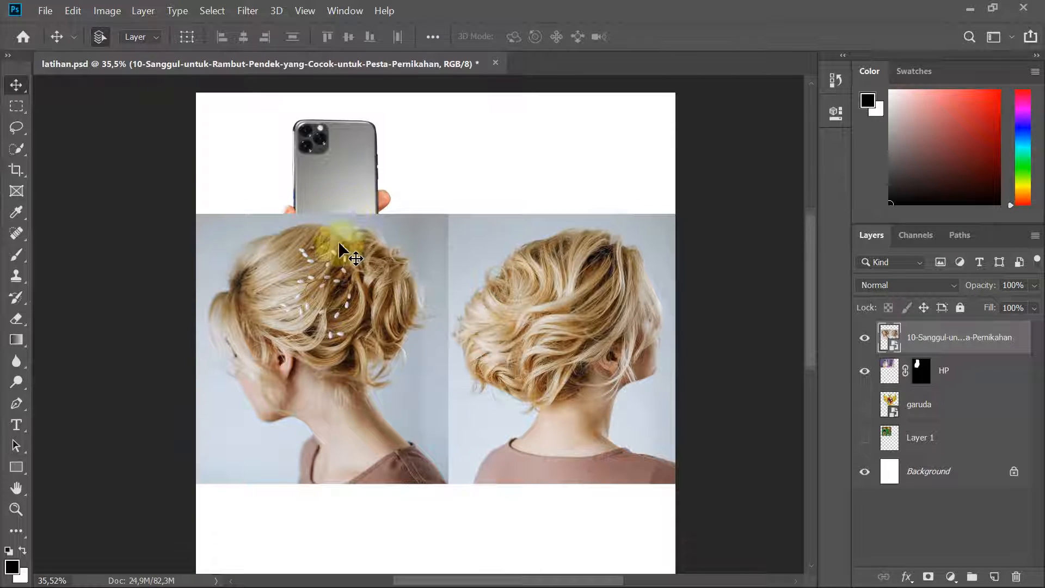
pyautogui.click(864, 371)
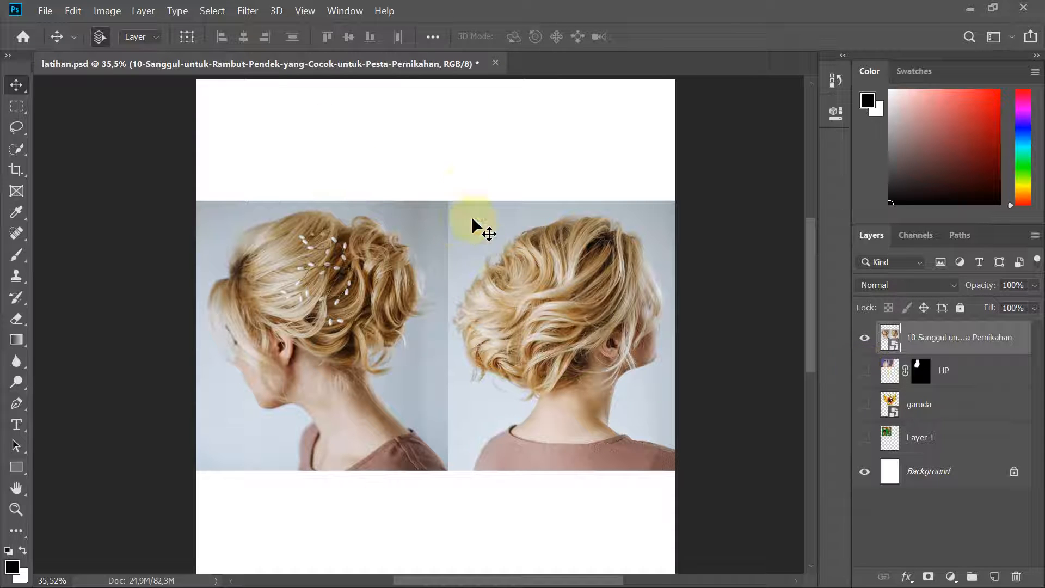
pyautogui.click(465, 180)
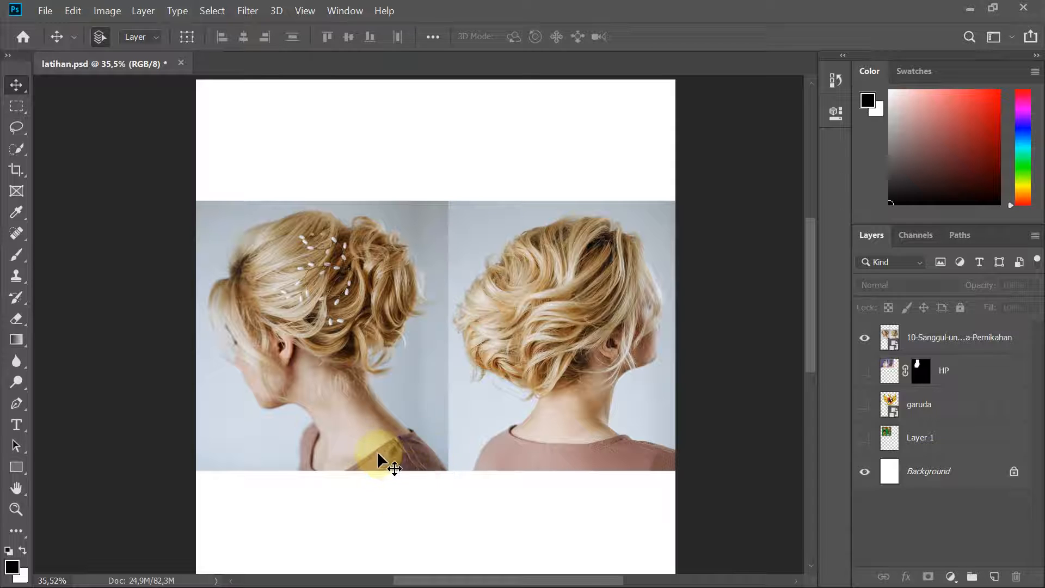
# - Examine the hair edges and loose strands of both women in the placed image up close
pyautogui.scroll(2, 294, 413)
pyautogui.scroll(-1, 473, 427)
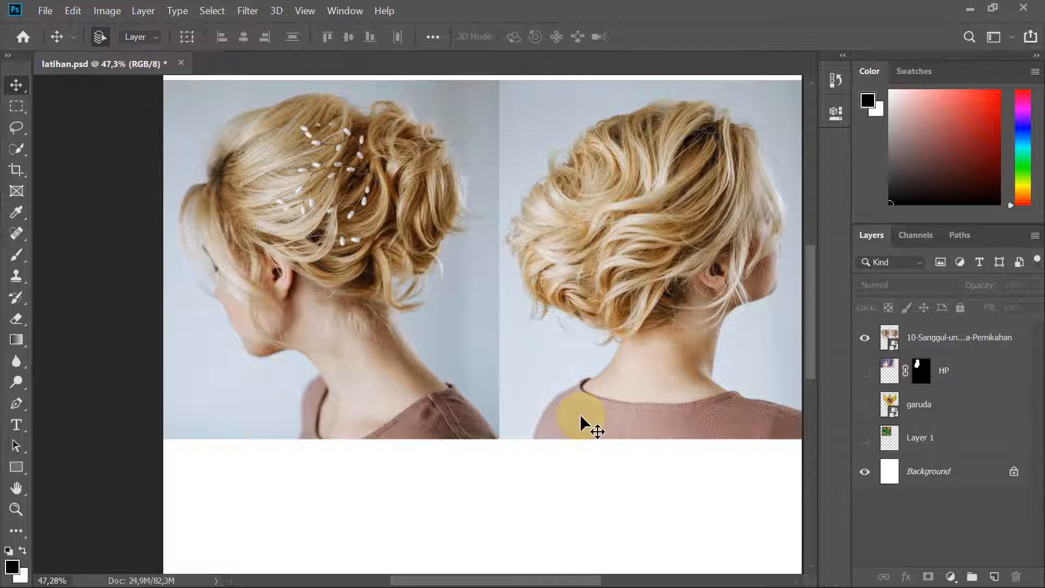
pyautogui.scroll(2, 411, 410)
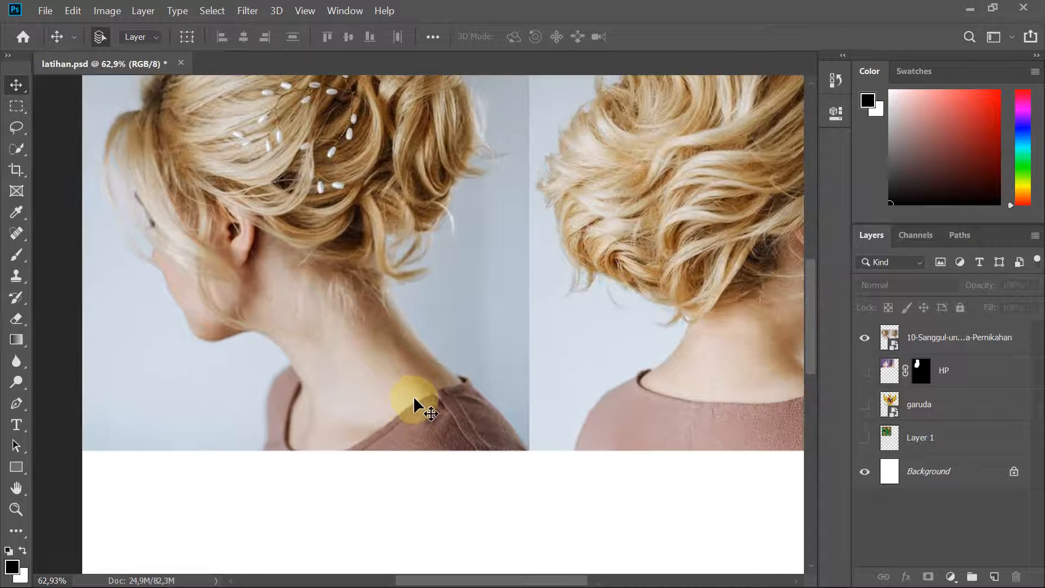
pyautogui.scroll(-1, 415, 408)
pyautogui.scroll(-3, 458, 396)
pyautogui.scroll(1, 439, 432)
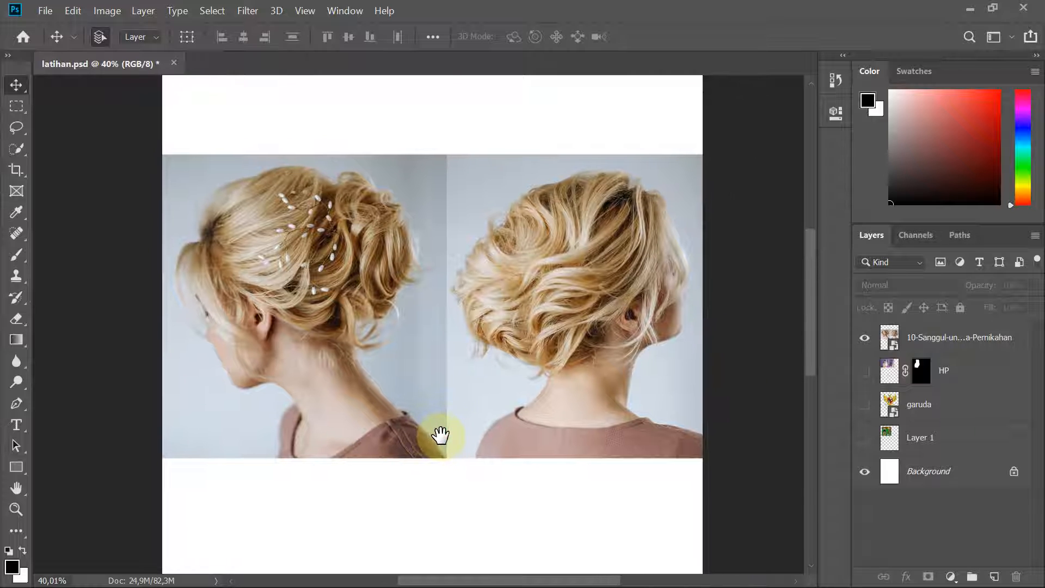
pyautogui.scroll(4, 518, 439)
pyautogui.moveTo(572, 416); pyautogui.dragTo(460, 442)
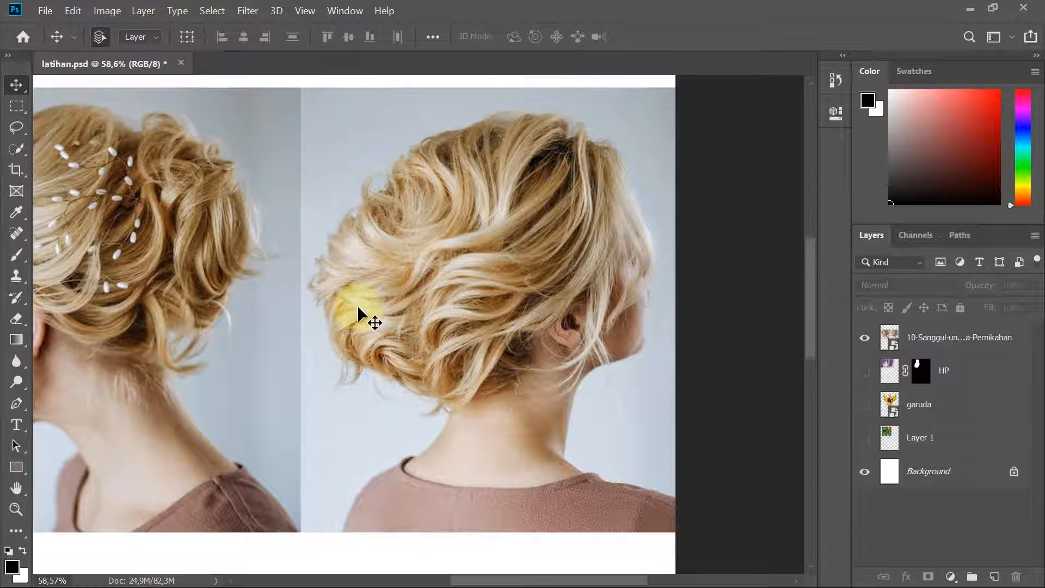
pyautogui.click(358, 303)
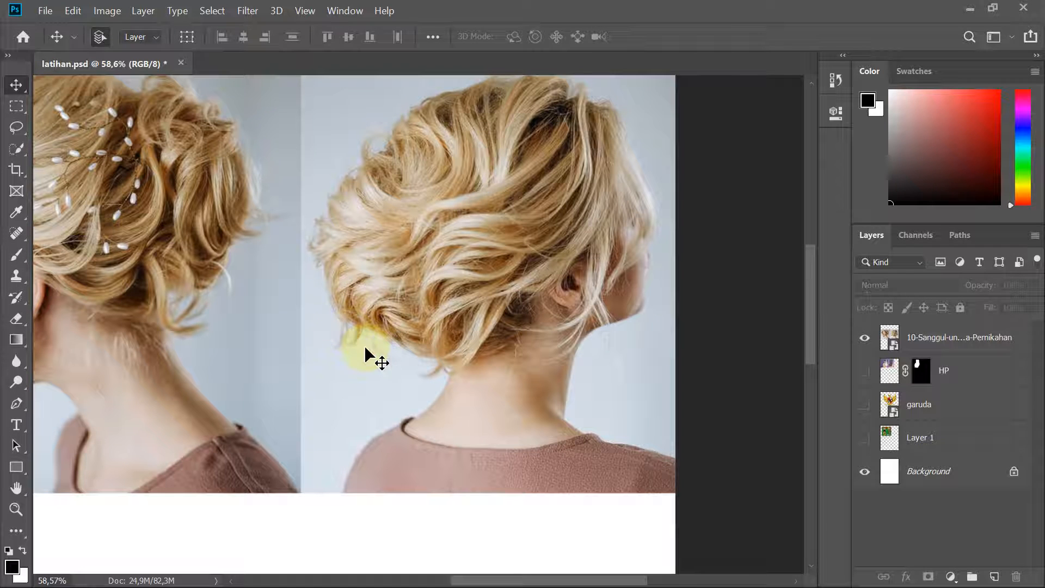
# - Start a Pen path at the lower edge of the right-hand woman's photo and trace her left shoulder up to the collar, ending in a corner point
pyautogui.click(12, 405)
pyautogui.scroll(5, 365, 481)
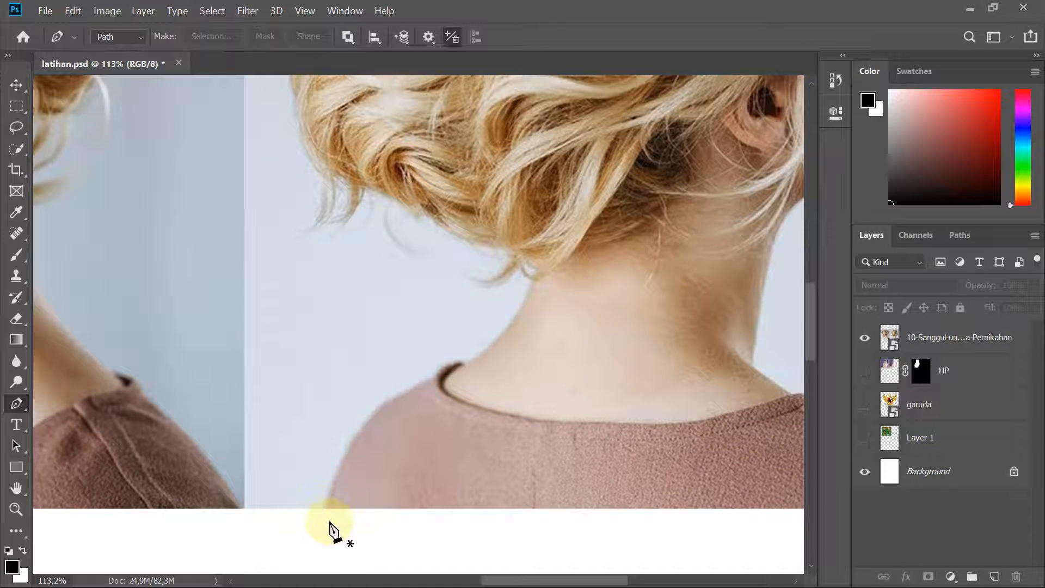
pyautogui.click(328, 513)
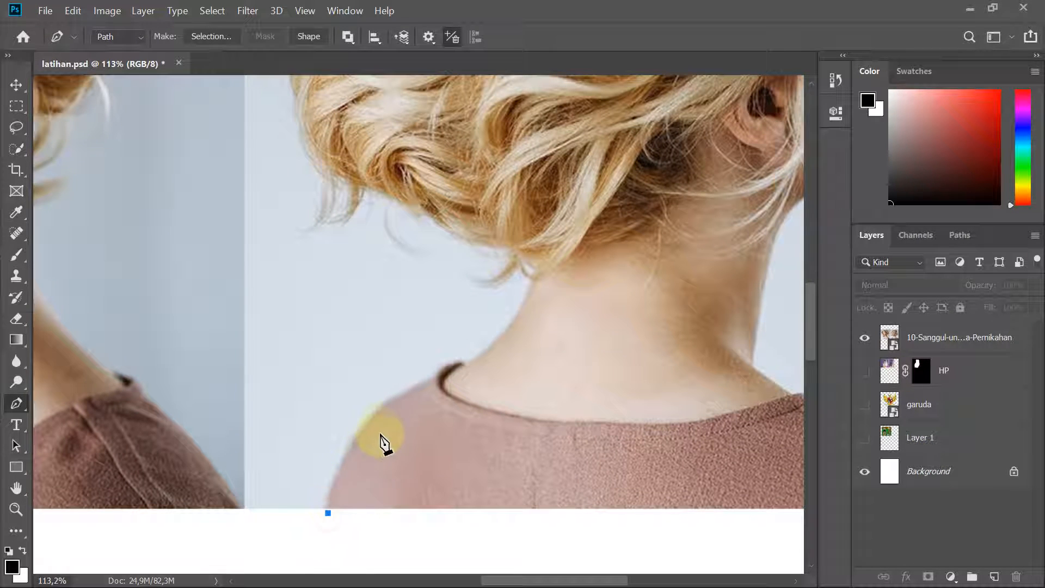
pyautogui.moveTo(377, 413); pyautogui.dragTo(414, 384)
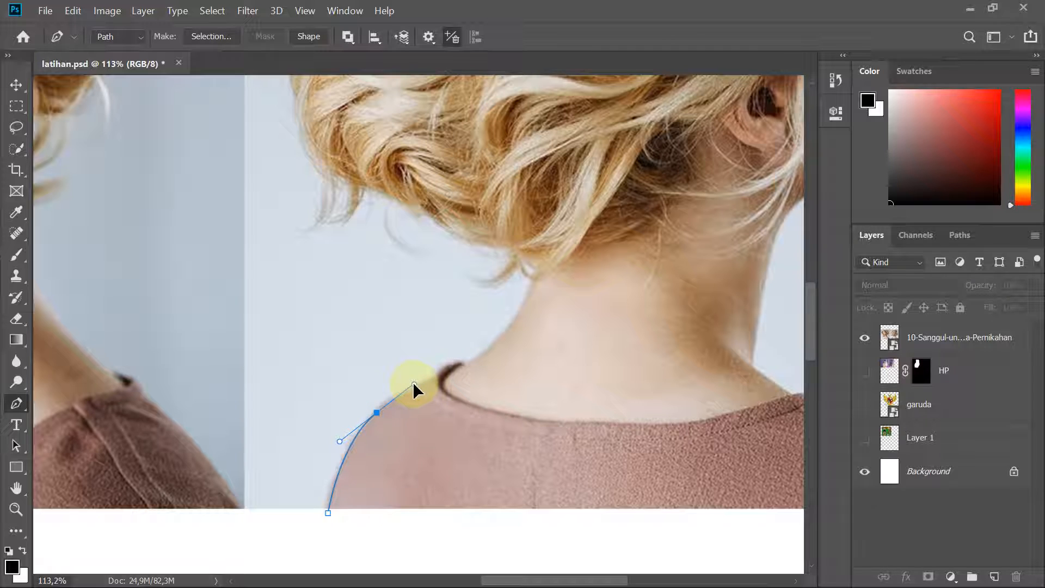
pyautogui.scroll(5, 413, 384)
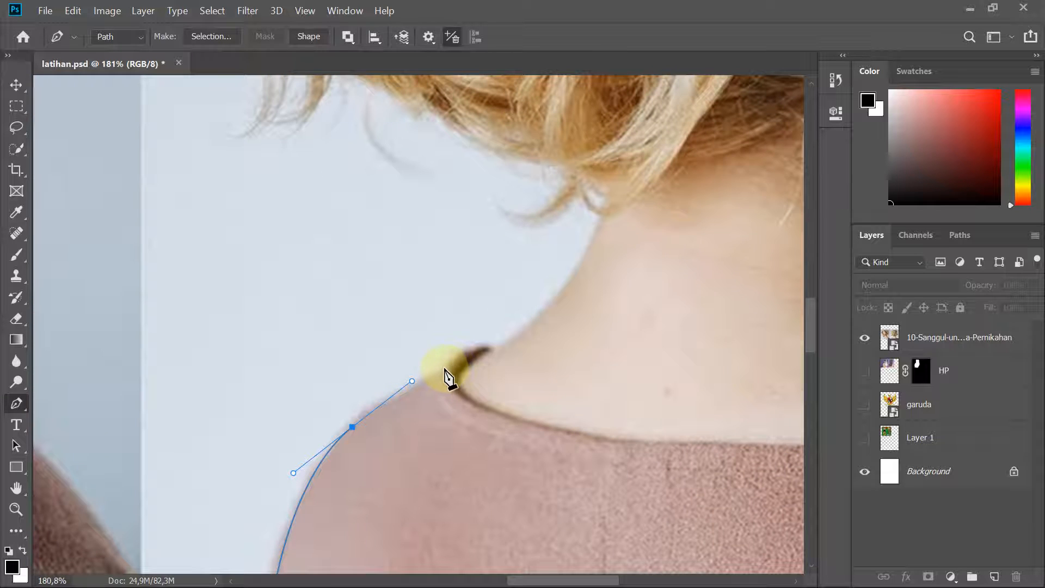
pyautogui.moveTo(453, 360); pyautogui.dragTo(456, 357)
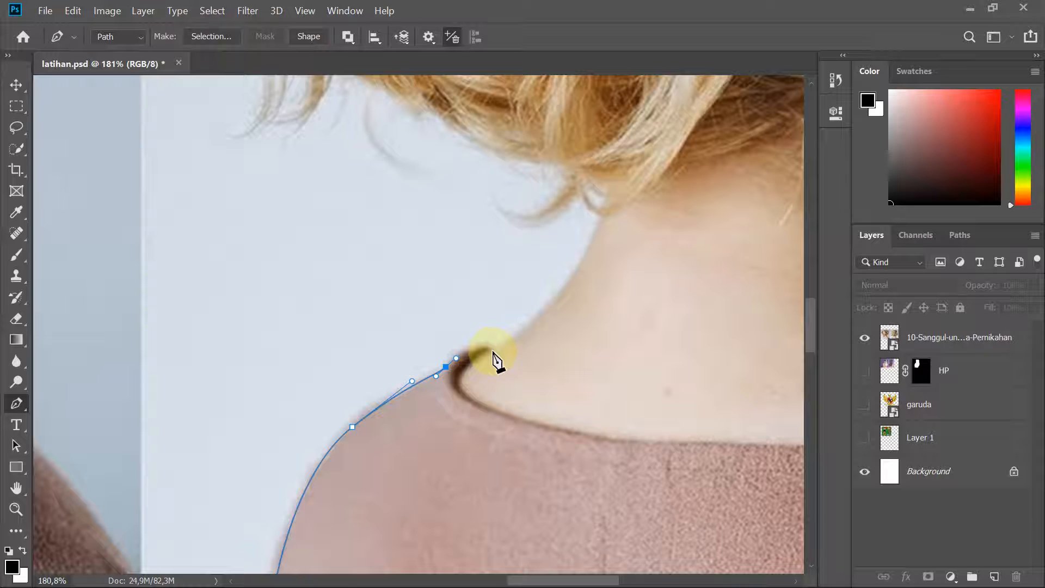
pyautogui.moveTo(492, 351); pyautogui.dragTo(511, 357)
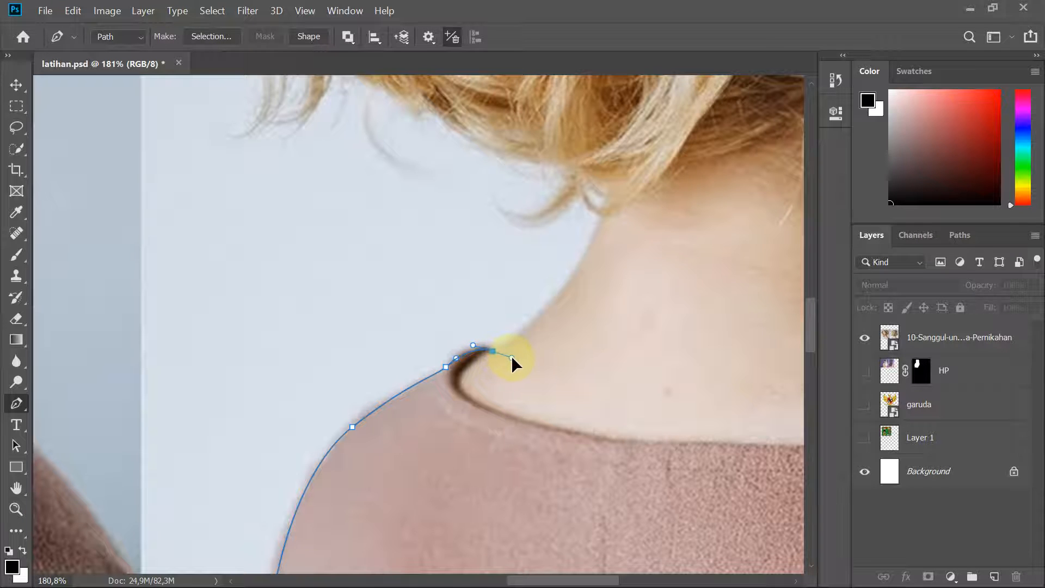
pyautogui.keyDown('alt'); pyautogui.click(491, 351); pyautogui.keyUp('alt')
# - Examine the loose hair strands under the right-hand woman's bun and the edge of her neck
pyautogui.scroll(3, 511, 381)
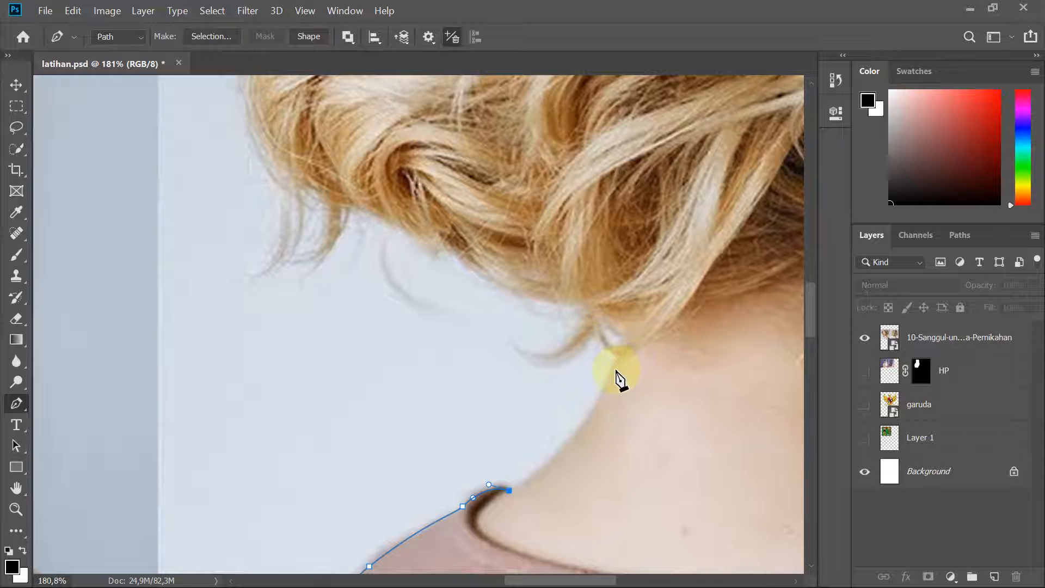
pyautogui.scroll(1, 615, 376)
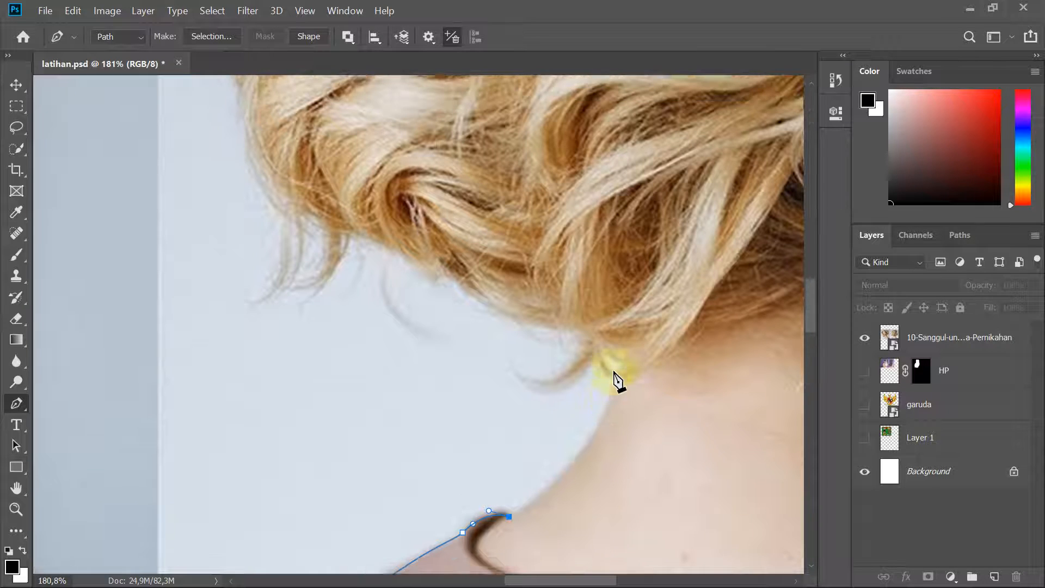
pyautogui.scroll(5, 388, 266)
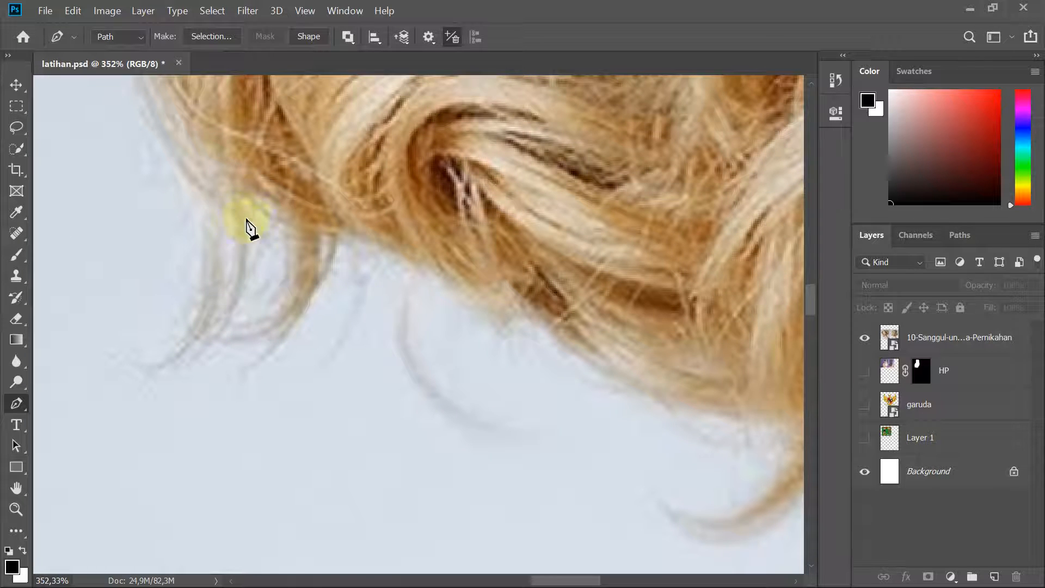
pyautogui.scroll(-5, 305, 252)
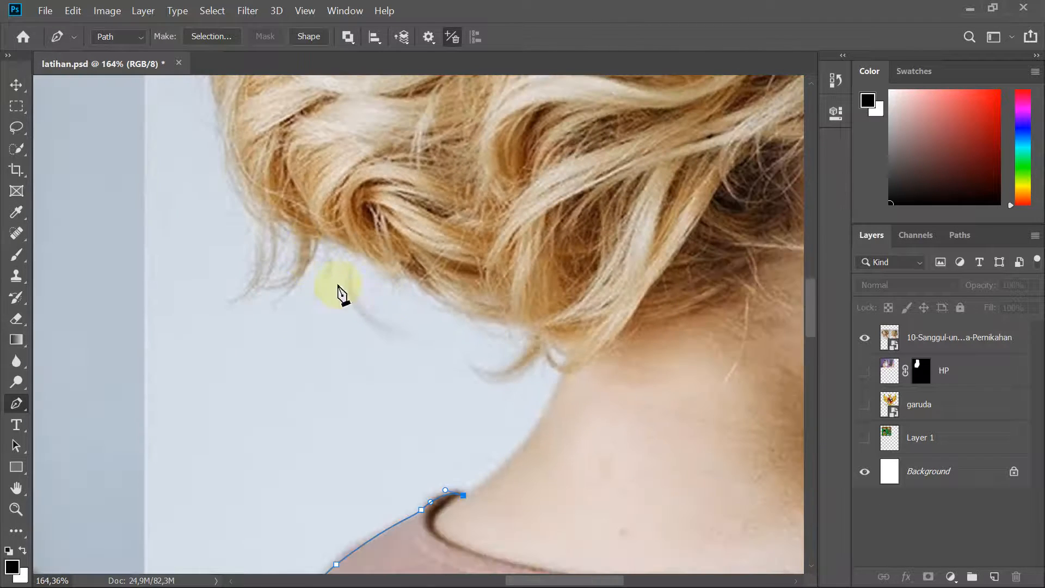
pyautogui.scroll(-2, 517, 436)
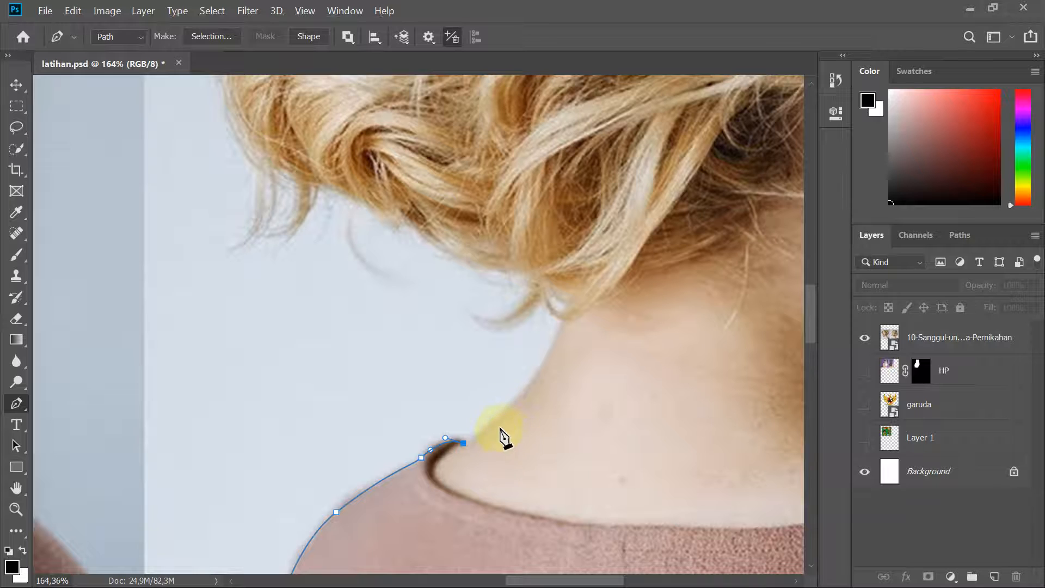
pyautogui.scroll(4, 500, 428)
pyautogui.scroll(-3, 508, 405)
pyautogui.scroll(2, 523, 382)
pyautogui.scroll(-3, 524, 381)
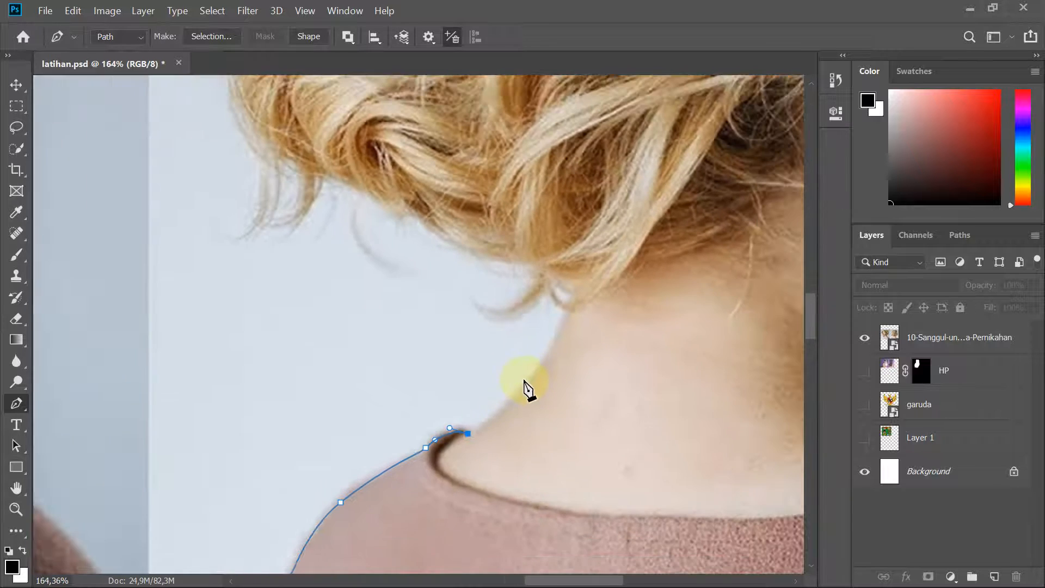
pyautogui.scroll(-2, 530, 402)
pyautogui.scroll(1, 541, 414)
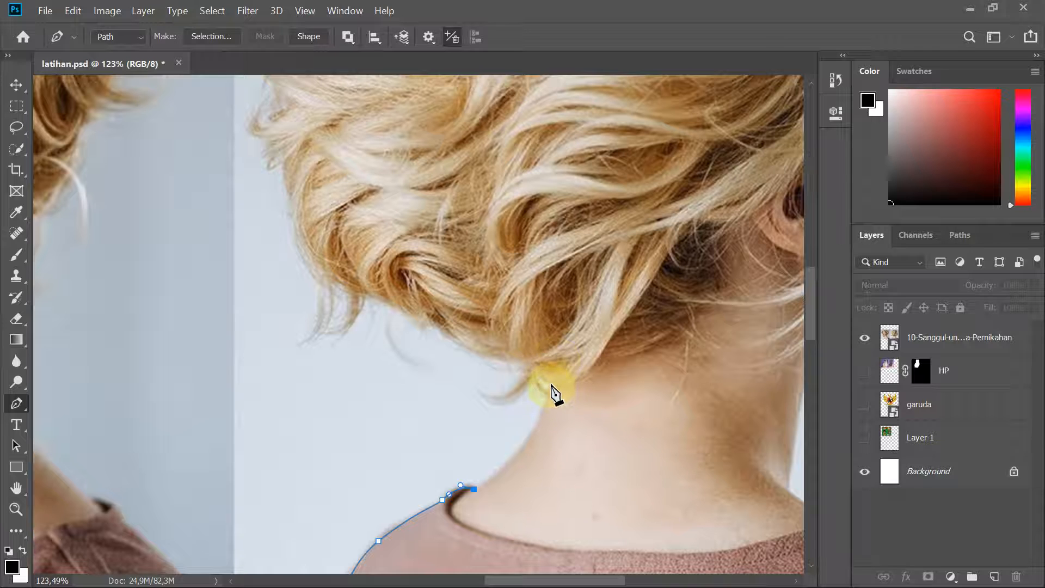
# - Continue the path up the neck to a corner point at the hairline, then curve it around the lower back of the hair
pyautogui.moveTo(552, 383); pyautogui.dragTo(568, 308)
pyautogui.keyDown('alt'); pyautogui.click(552, 383); pyautogui.keyUp('alt')
pyautogui.moveTo(522, 364); pyautogui.dragTo(561, 405)
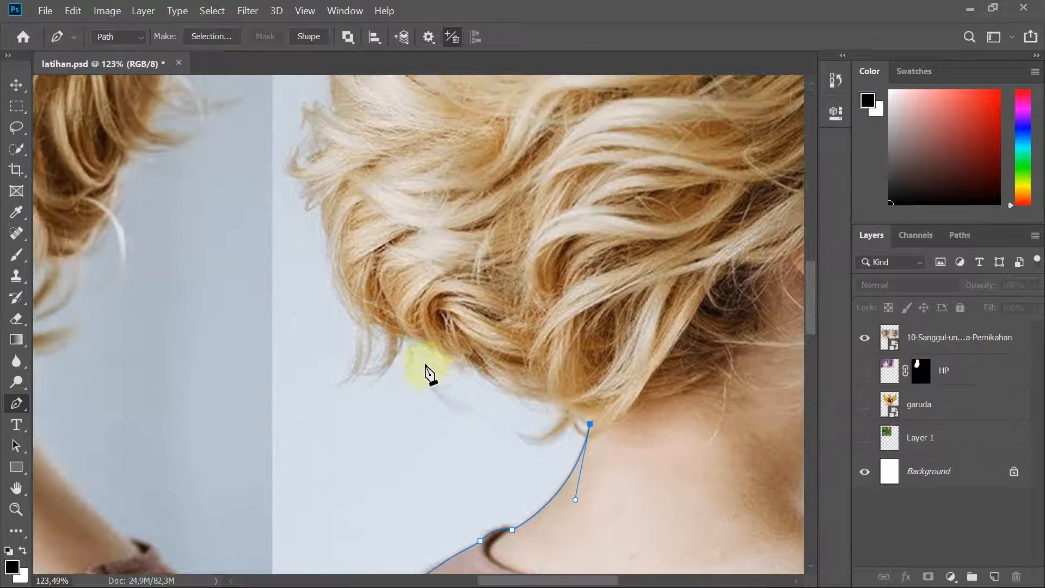
pyautogui.moveTo(362, 301); pyautogui.dragTo(388, 423)
pyautogui.moveTo(410, 257); pyautogui.dragTo(369, 337)
# - Extend the path over the top of the head to the front of the hair, redoing the anchor point beside the forehead
pyautogui.scroll(-3, 465, 216)
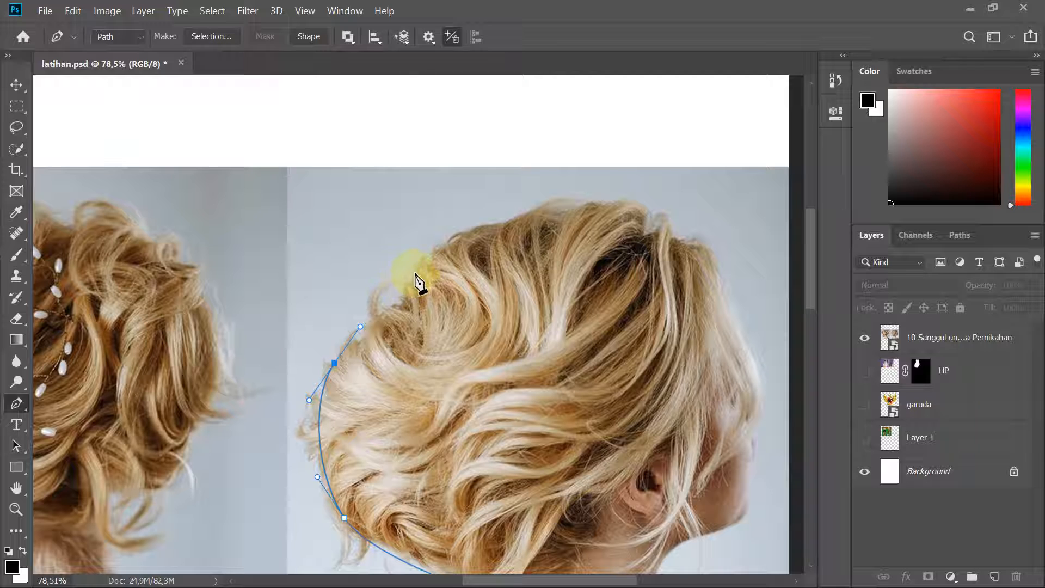
pyautogui.moveTo(418, 270); pyautogui.dragTo(472, 210)
pyautogui.moveTo(609, 211); pyautogui.dragTo(693, 236)
pyautogui.moveTo(732, 287); pyautogui.dragTo(623, 266)
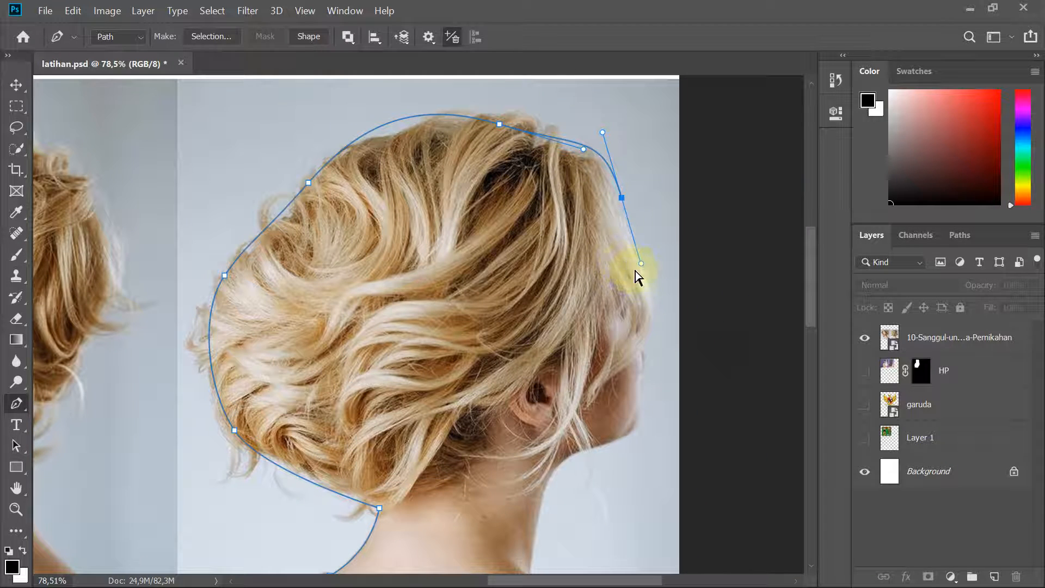
pyautogui.hotkey('ctrl', 'z')
pyautogui.moveTo(621, 222); pyautogui.dragTo(641, 279)
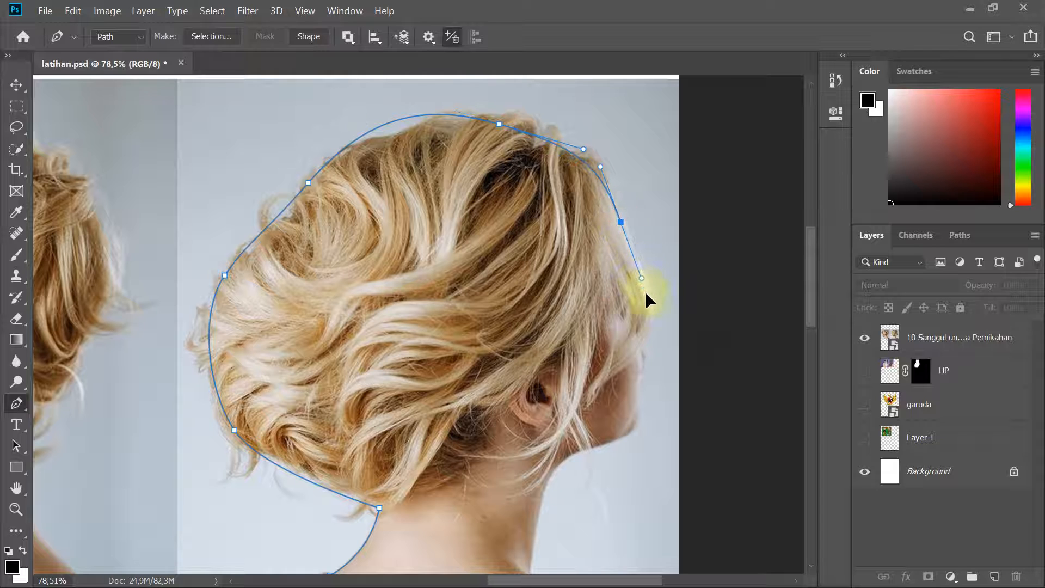
# - Trace the path down the edge of the face and around the chin
pyautogui.moveTo(641, 344); pyautogui.dragTo(642, 376)
pyautogui.moveTo(630, 428); pyautogui.dragTo(621, 433)
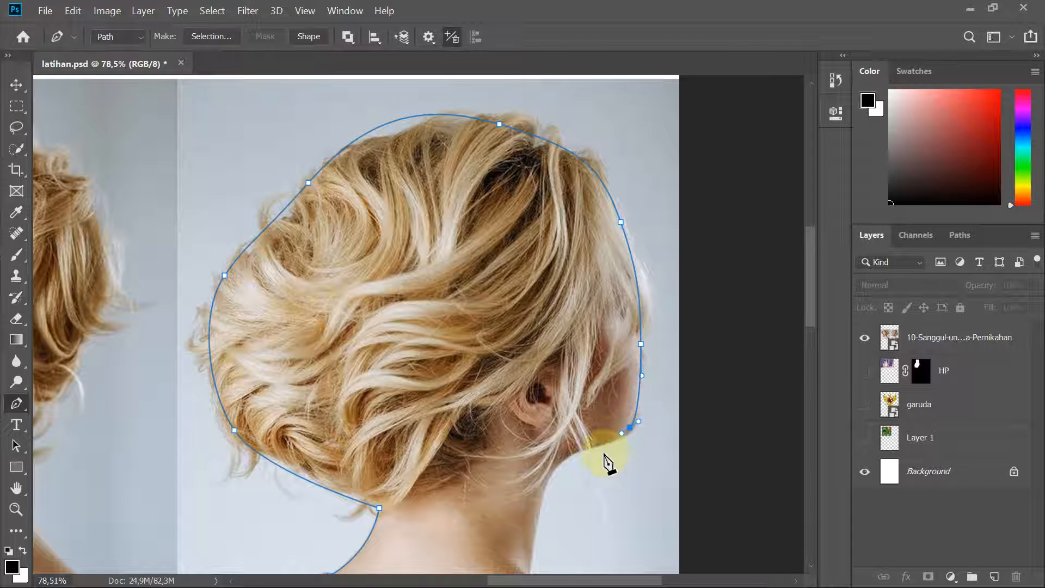
pyautogui.scroll(-2, 575, 439)
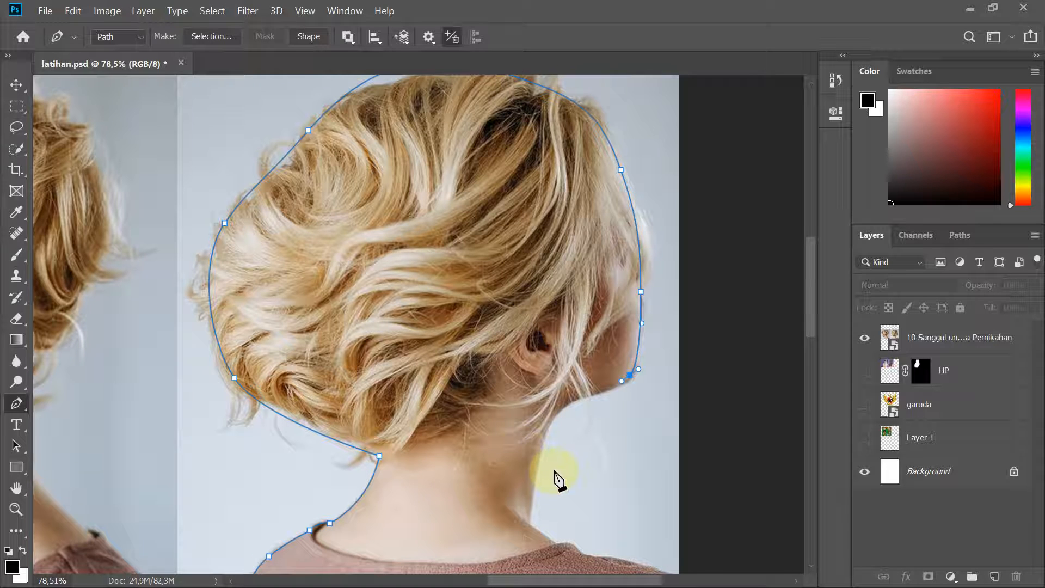
pyautogui.scroll(-2, 555, 479)
pyautogui.scroll(2, 558, 375)
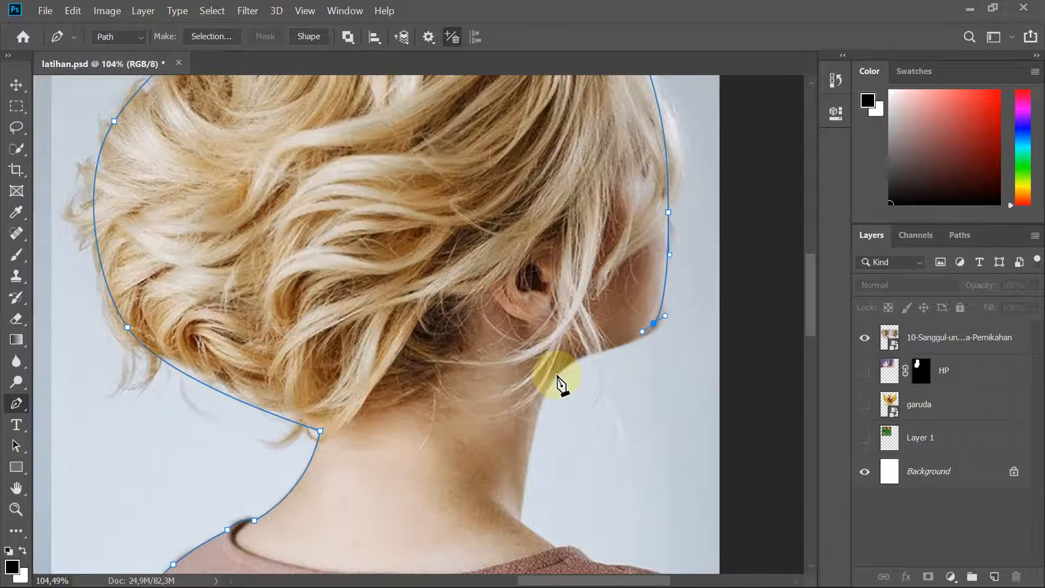
# - Extend the path from the chin down the neck and along the far shoulder, closing it below the bottom edge of the photo
pyautogui.moveTo(557, 374); pyautogui.dragTo(544, 393)
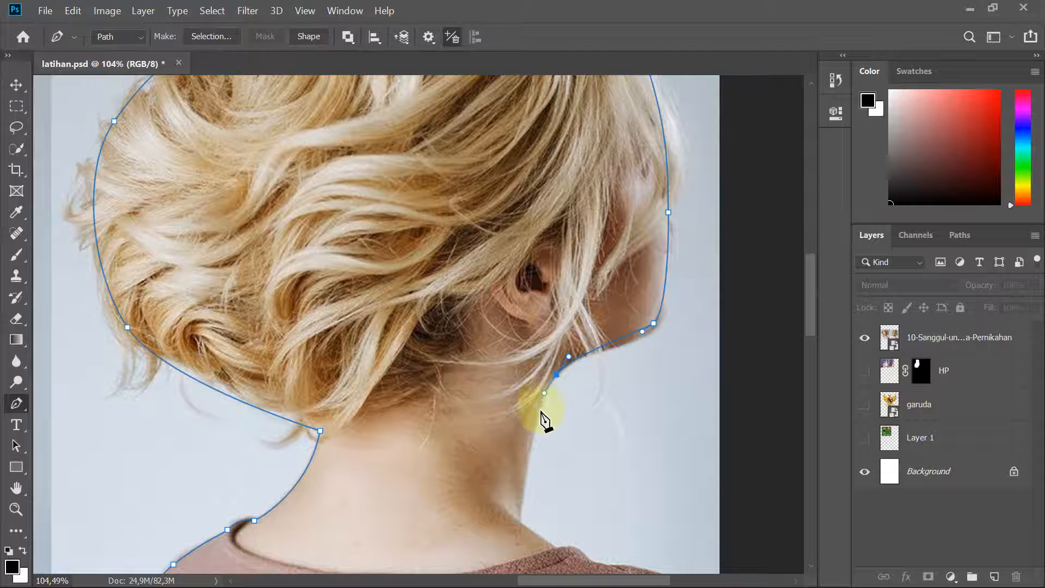
pyautogui.scroll(-3, 528, 435)
pyautogui.click(520, 457)
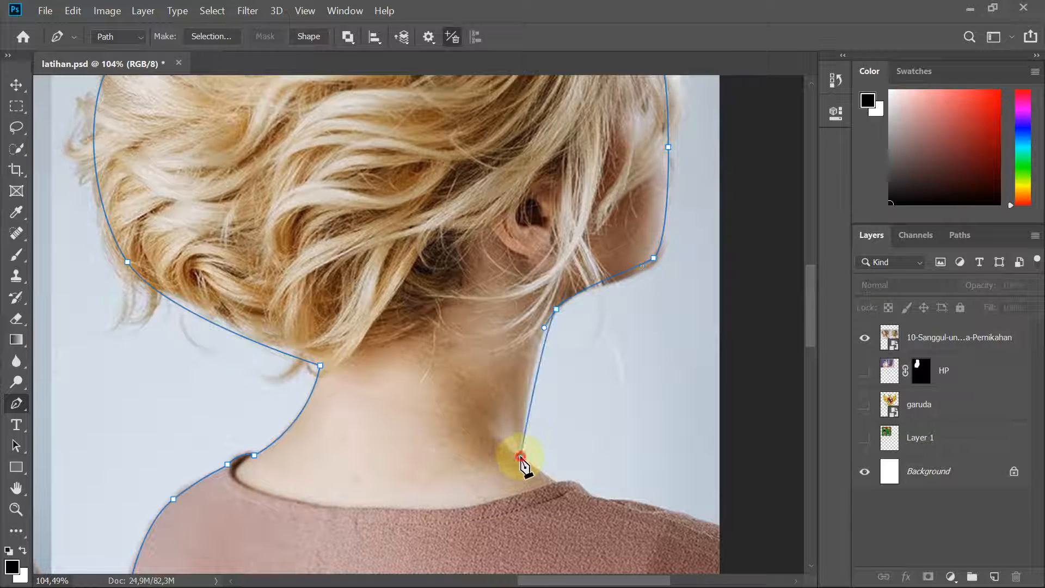
pyautogui.scroll(-3, 533, 436)
pyautogui.hscroll(3, 533, 436)
pyautogui.moveTo(638, 443); pyautogui.dragTo(659, 463)
pyautogui.click(646, 530)
pyautogui.moveTo(430, 523); pyautogui.dragTo(642, 506)
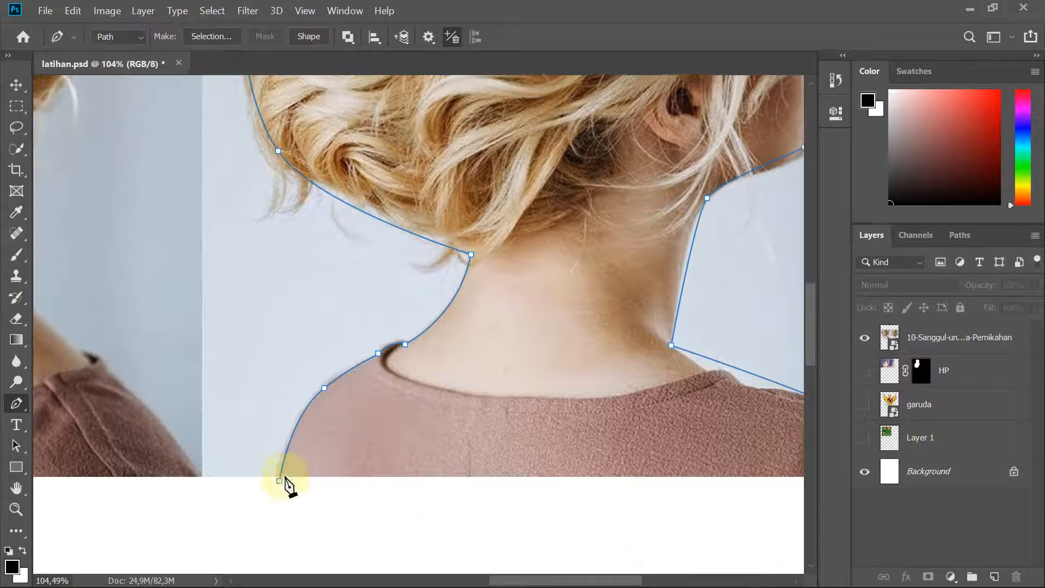
pyautogui.click(278, 482)
# - Make a new selection from the closed path with a 0-pixel feather and add it as a mask to the hairstyle layer
pyautogui.scroll(8, 287, 483)
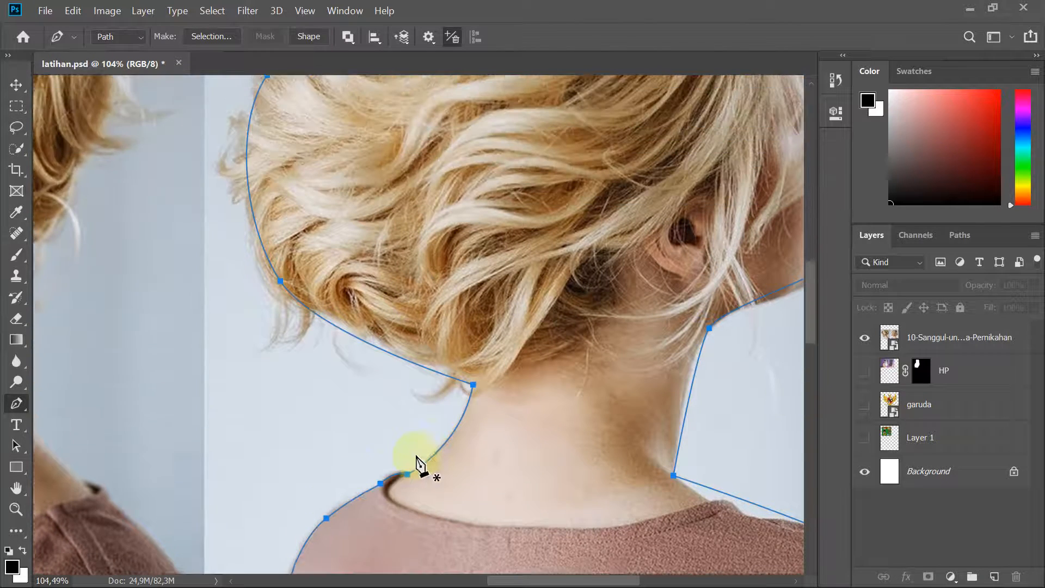
pyautogui.scroll(-3, 434, 437)
pyautogui.moveTo(440, 444); pyautogui.dragTo(429, 536)
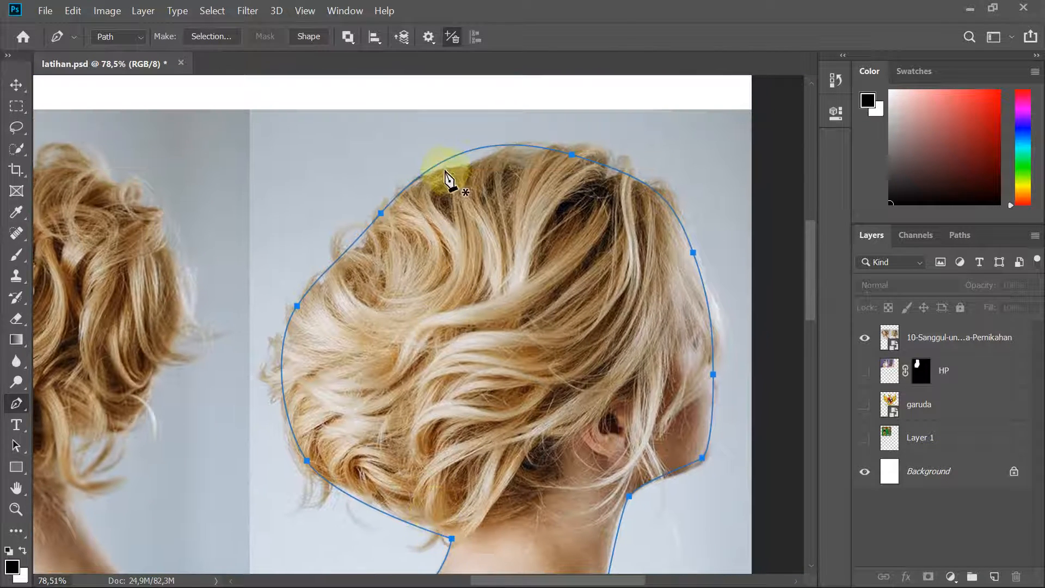
pyautogui.rightClick(472, 272)
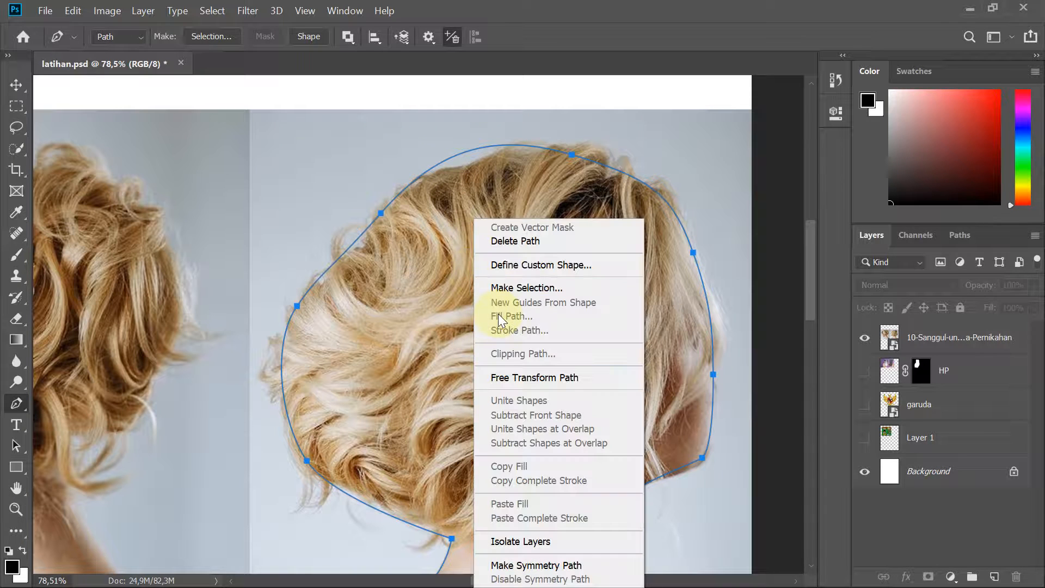
pyautogui.click(515, 285)
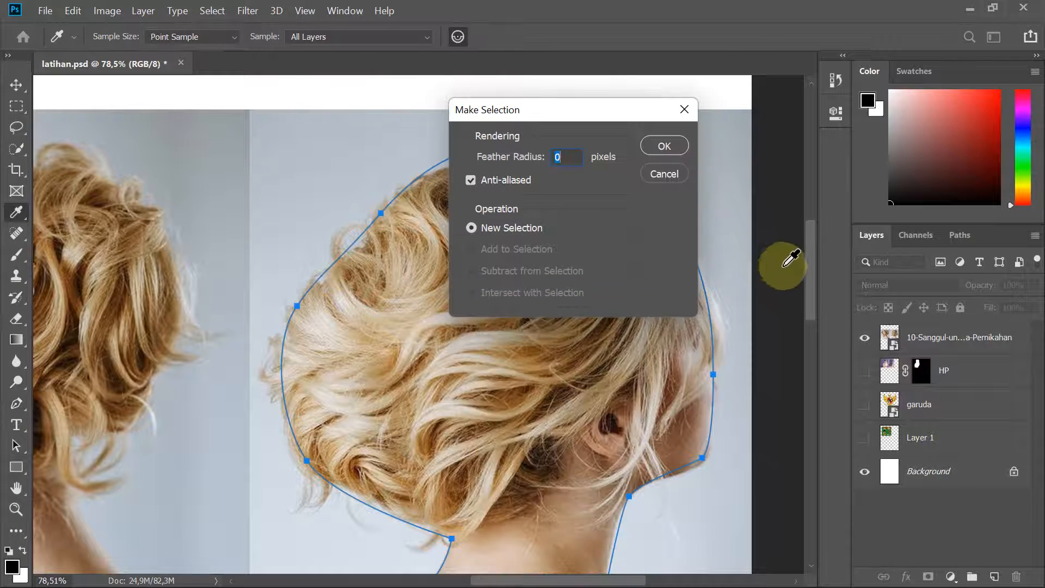
pyautogui.click(665, 145)
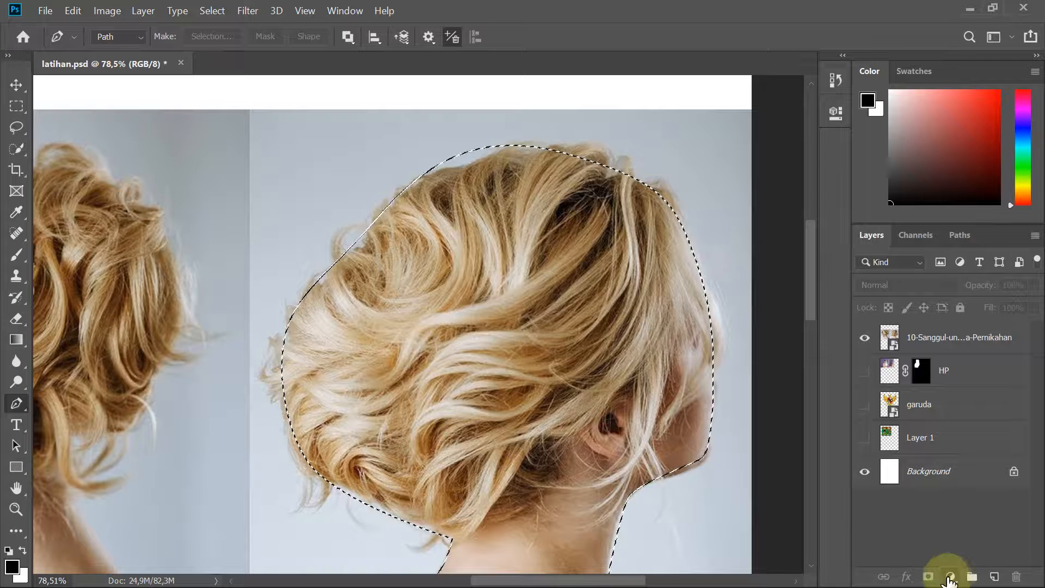
pyautogui.click(921, 341)
pyautogui.click(928, 576)
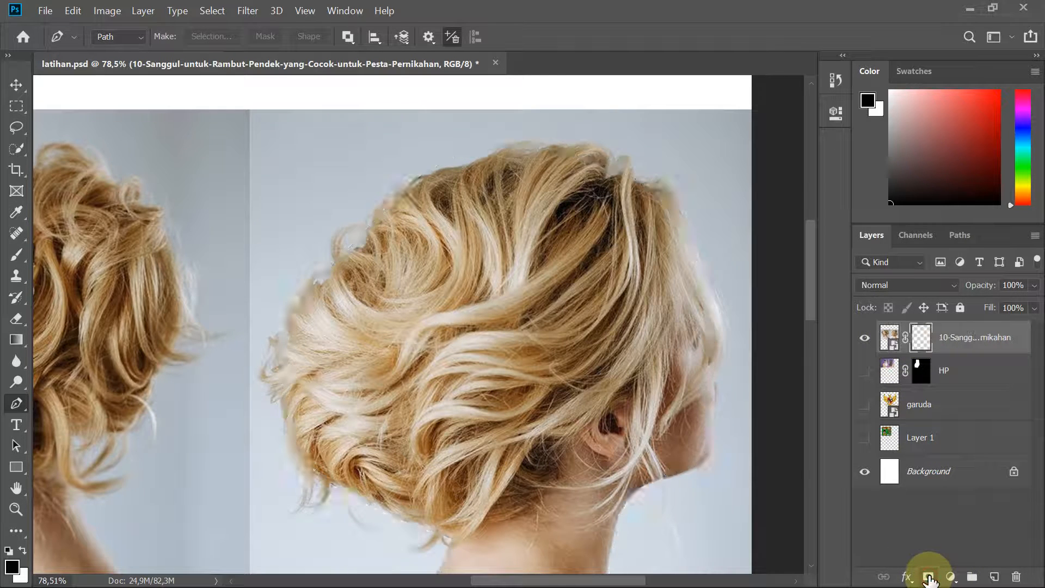
# - Examine the edges of the masked cut-out around the crown, the back of the bun and the nape
pyautogui.scroll(1, 338, 325)
pyautogui.scroll(5, 338, 326)
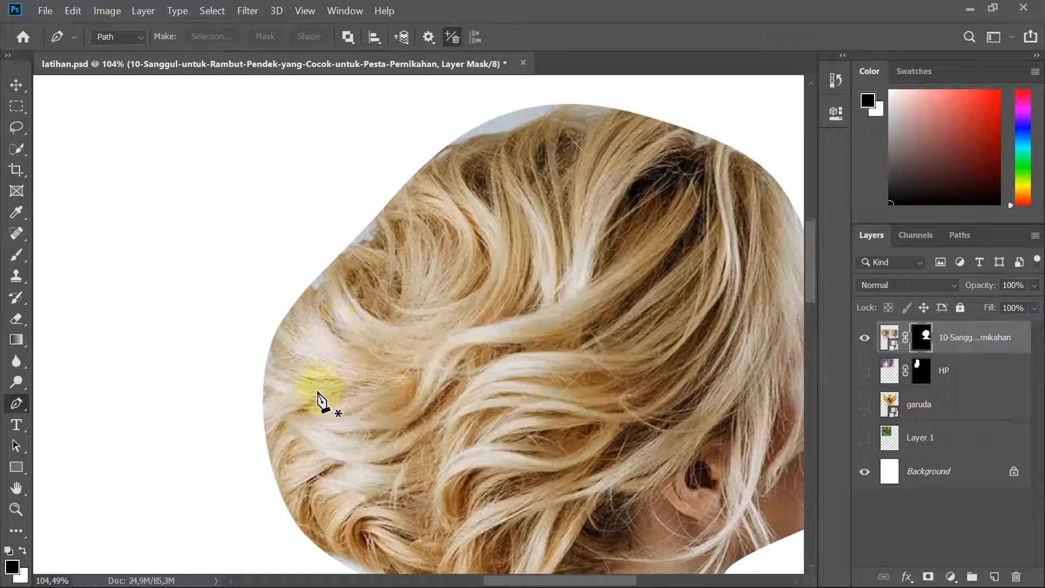
pyautogui.scroll(-2, 283, 361)
pyautogui.scroll(1, 270, 346)
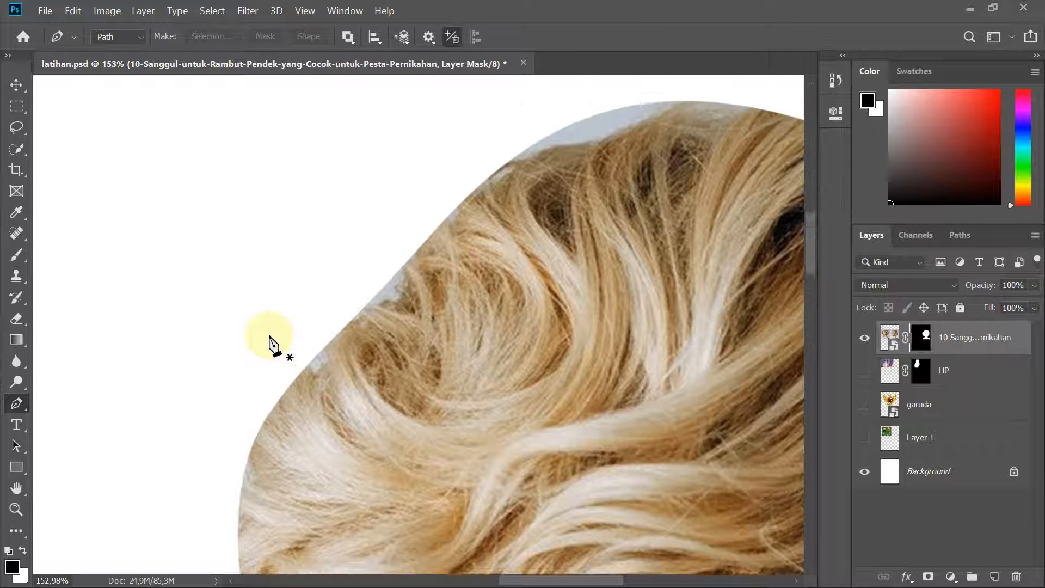
pyautogui.scroll(-3, 300, 354)
pyautogui.scroll(-4, 299, 354)
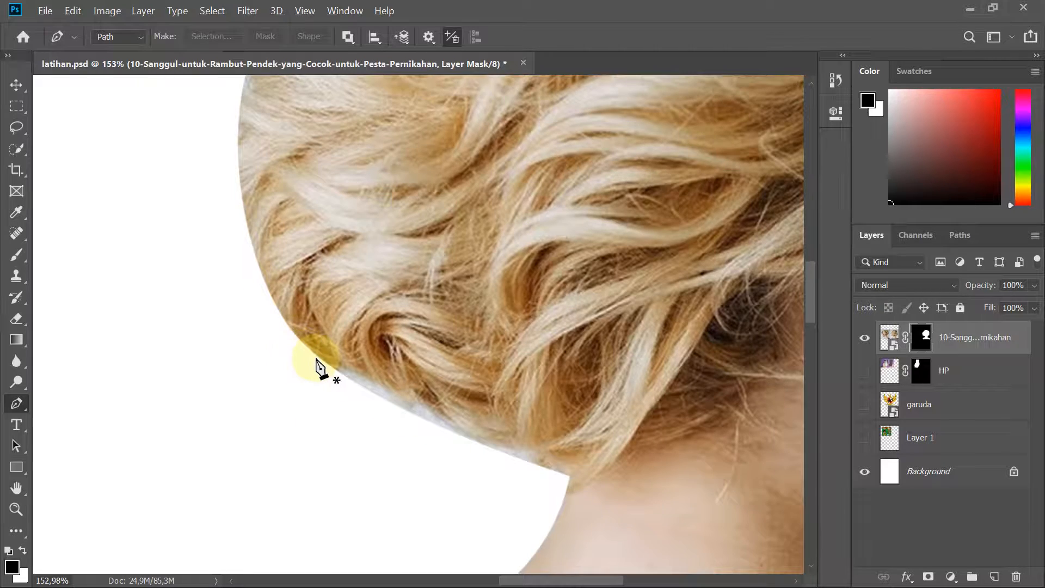
pyautogui.scroll(3, 305, 355)
pyautogui.scroll(-8, 317, 360)
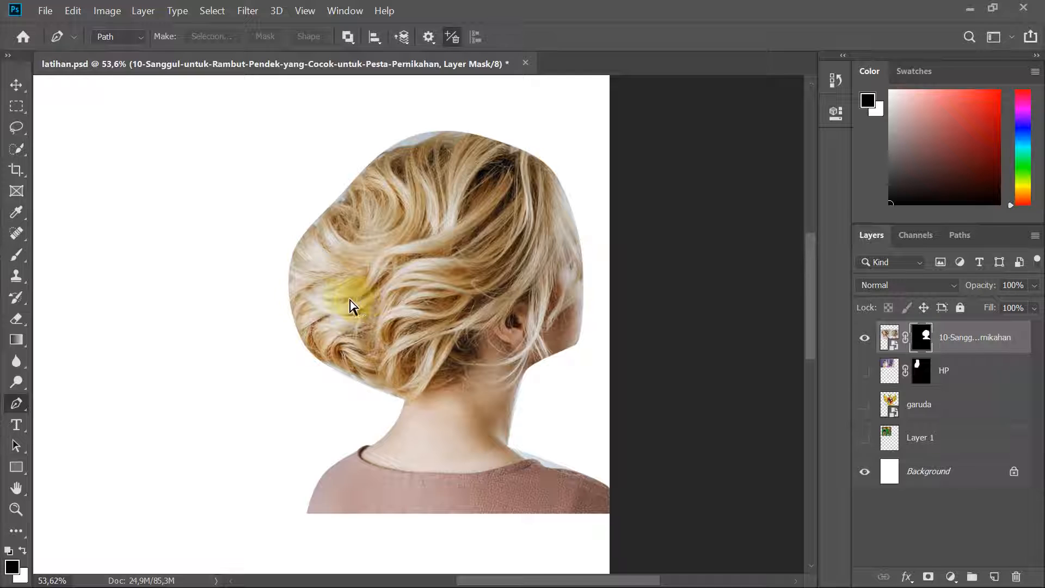
# - Undo the layer mask, the selection and the path anchors back to the point at the collar
pyautogui.hotkey('ctrl', 'z')
pyautogui.hotkey('ctrl', 'z')
pyautogui.hotkey('ctrl', 'z')
pyautogui.hotkey('ctrl', 'z')
pyautogui.hotkey('ctrl', 'z')
pyautogui.hotkey('ctrl', 'z')
pyautogui.hotkey('ctrl', 'z')
pyautogui.hotkey('ctrl', 'z')
pyautogui.hotkey('ctrl', 'z')
pyautogui.hotkey('ctrl', 'z')
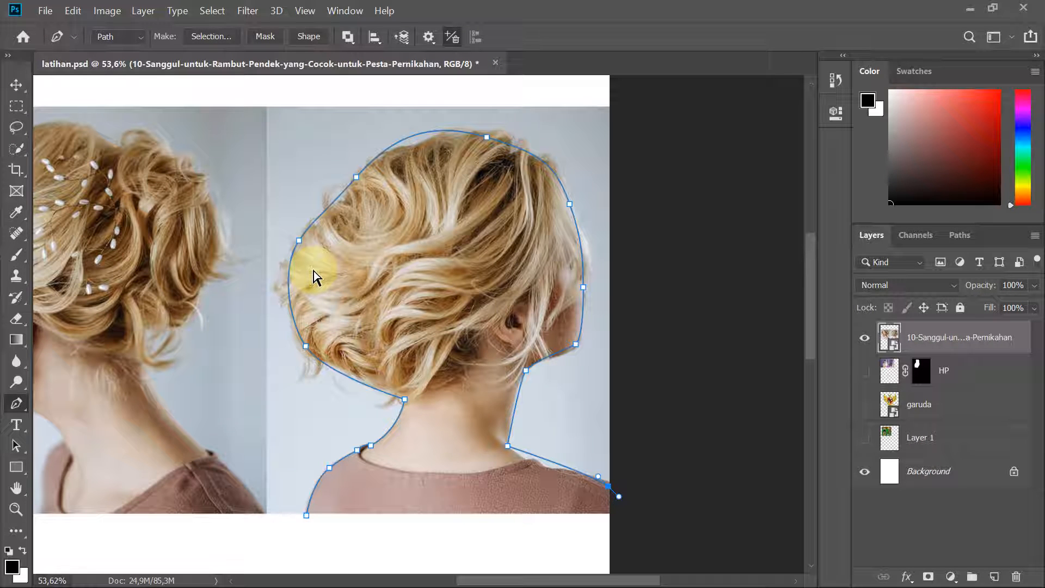
pyautogui.hotkey('ctrl', 'z')
pyautogui.hotkey('ctrl', 'z')
pyautogui.hotkey('ctrl', 'z')
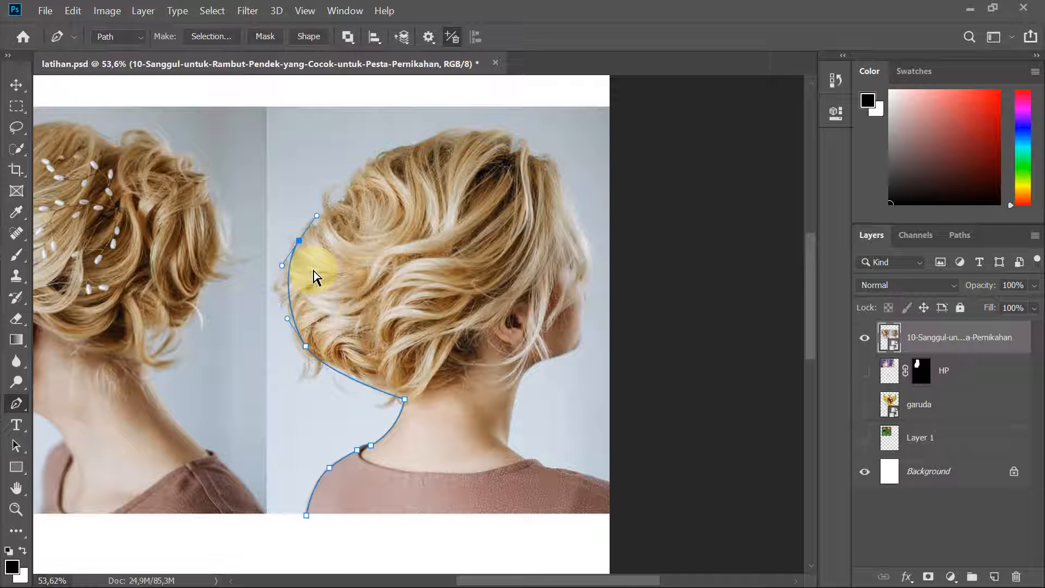
pyautogui.scroll(3, 317, 426)
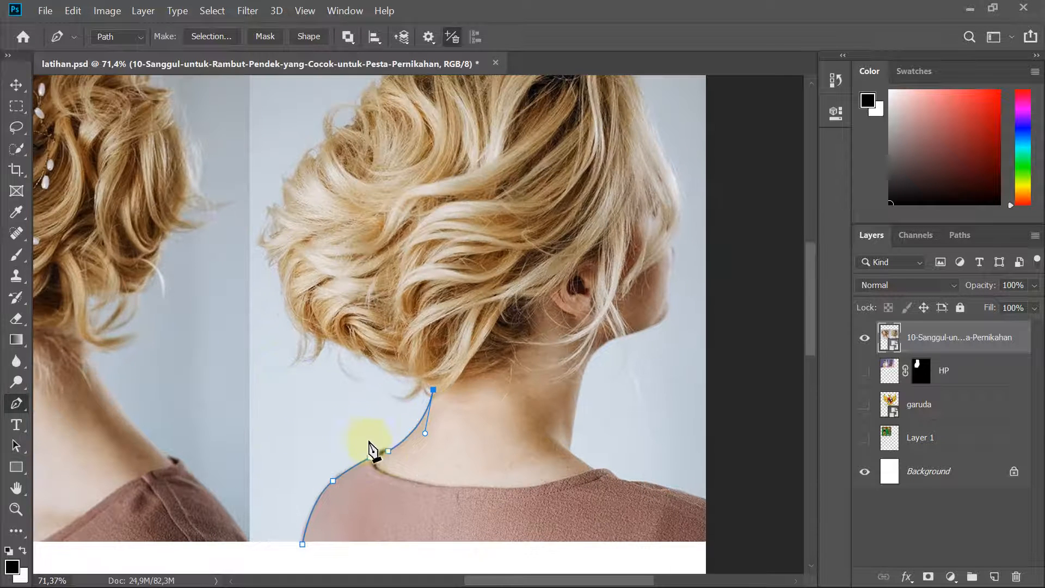
pyautogui.hotkey('ctrl', 'z')
pyautogui.hotkey('ctrl', 'z')
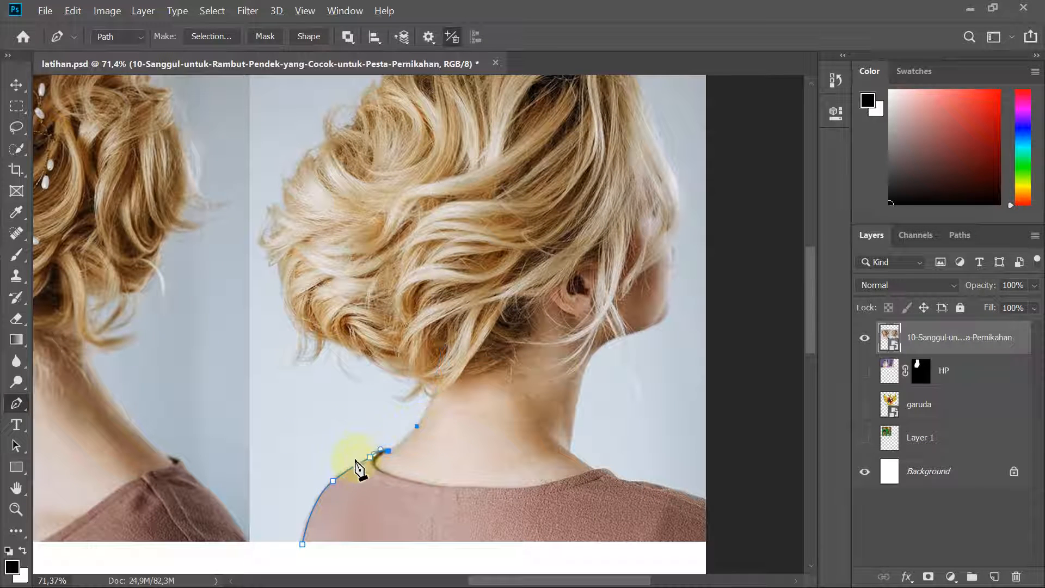
# - Curve the path up the back of the neck to just below the hairline and make that anchor a corner point
pyautogui.scroll(3, 359, 470)
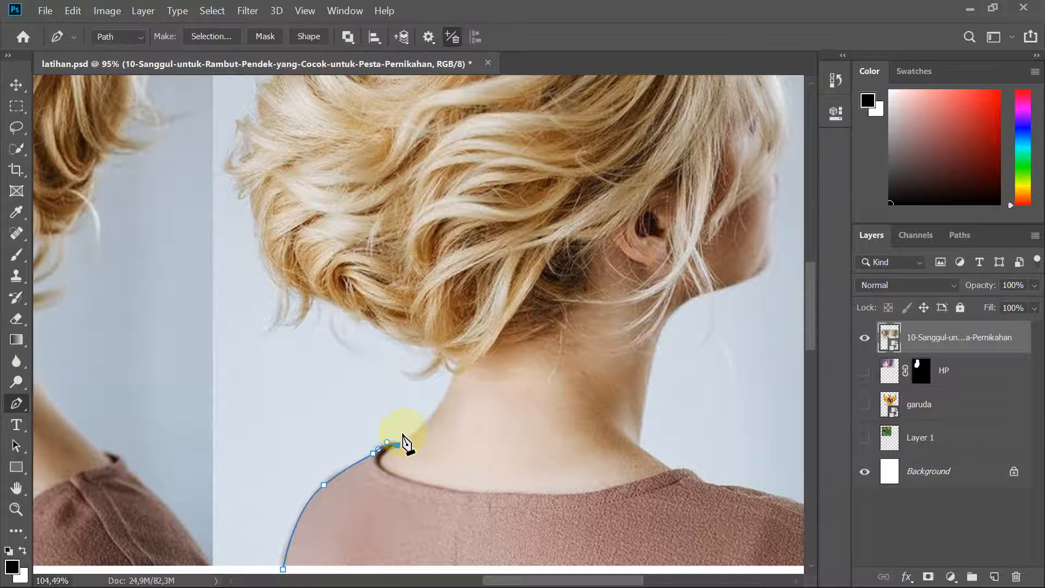
pyautogui.scroll(6, 400, 449)
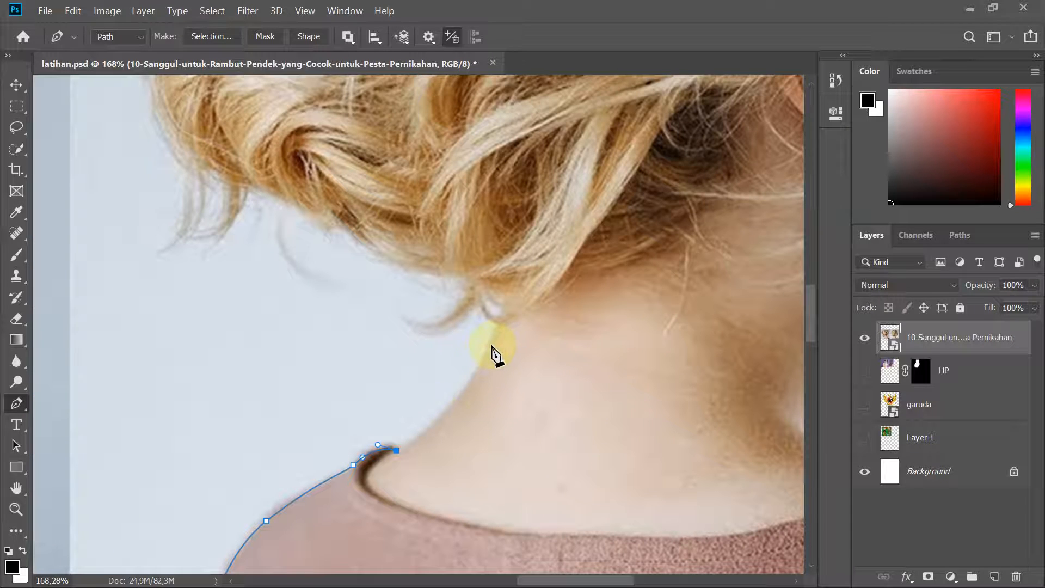
pyautogui.moveTo(487, 347); pyautogui.dragTo(509, 282)
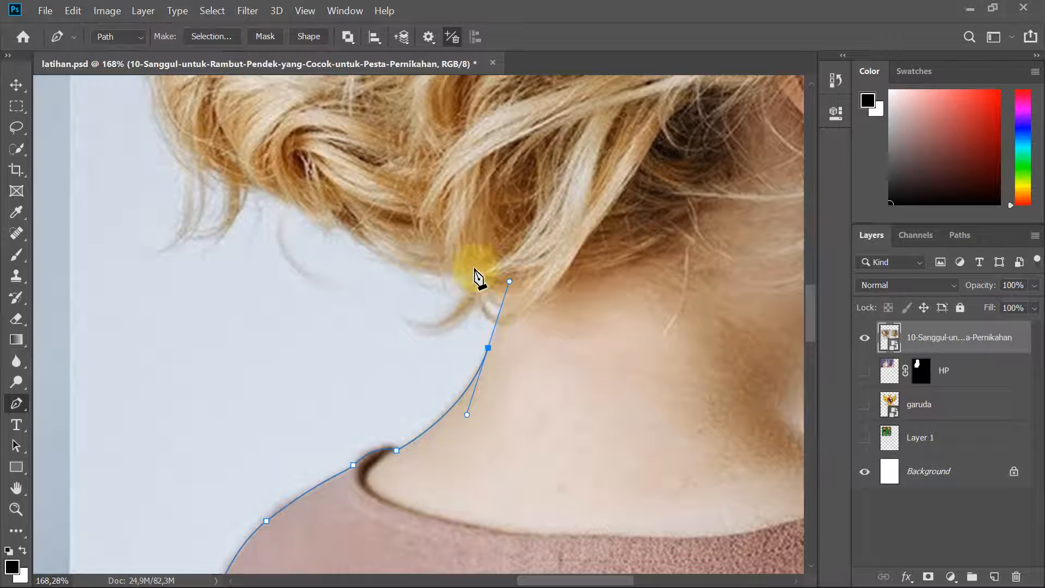
pyautogui.click(487, 348)
pyautogui.scroll(5, 503, 327)
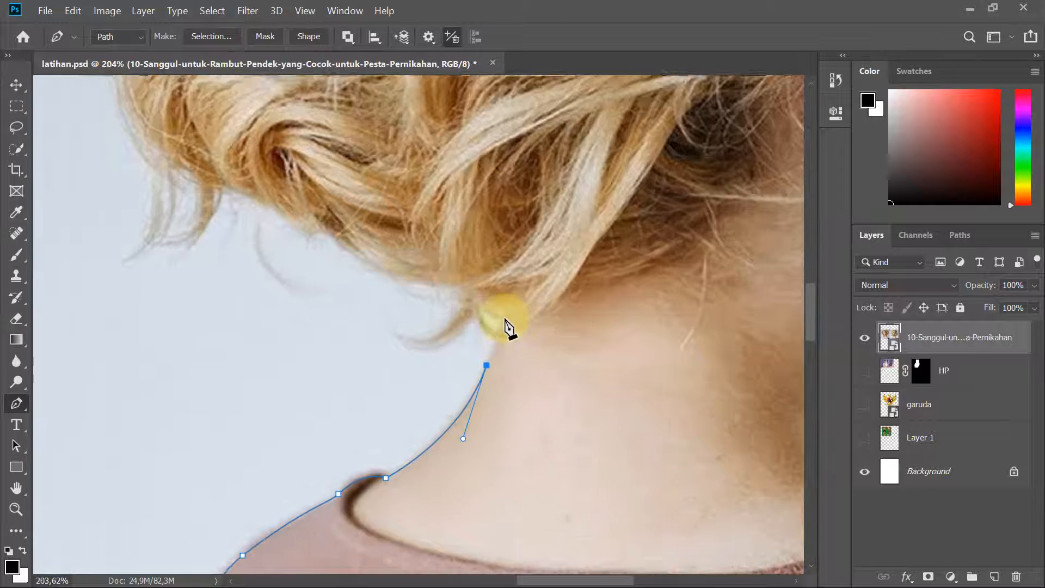
pyautogui.scroll(1, 505, 325)
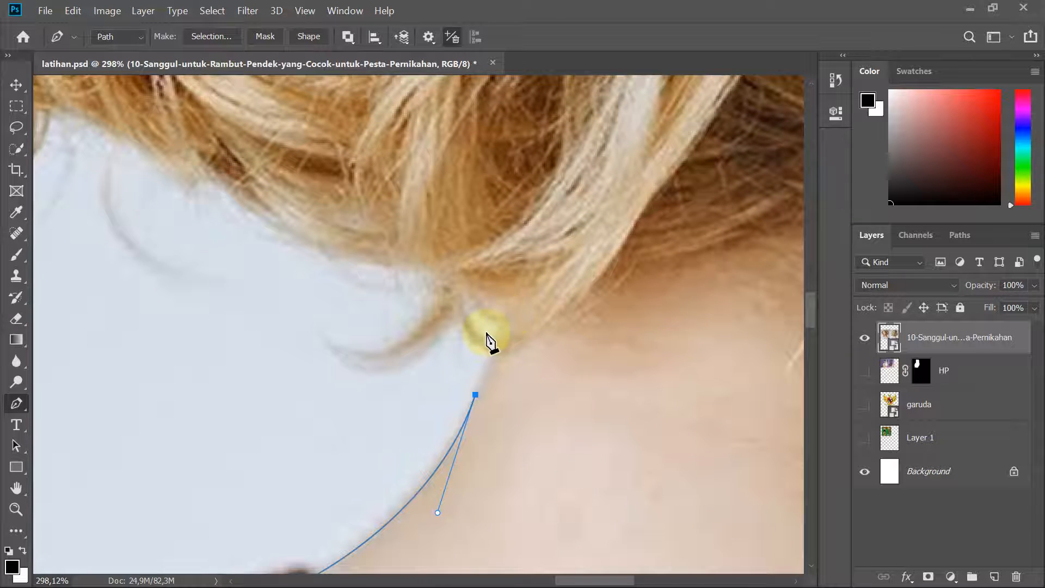
pyautogui.scroll(-7, 487, 340)
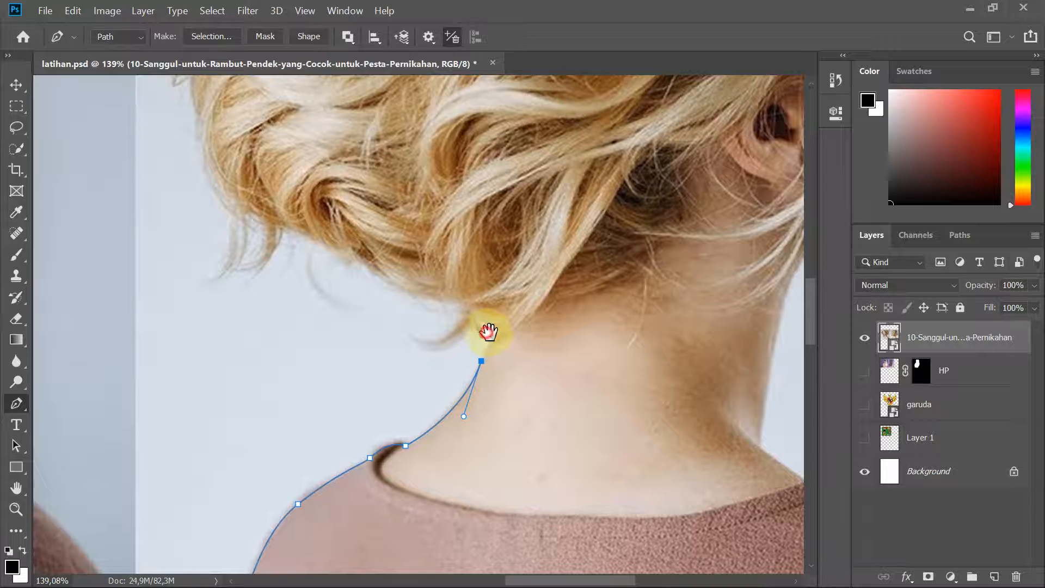
pyautogui.moveTo(485, 327); pyautogui.dragTo(572, 366)
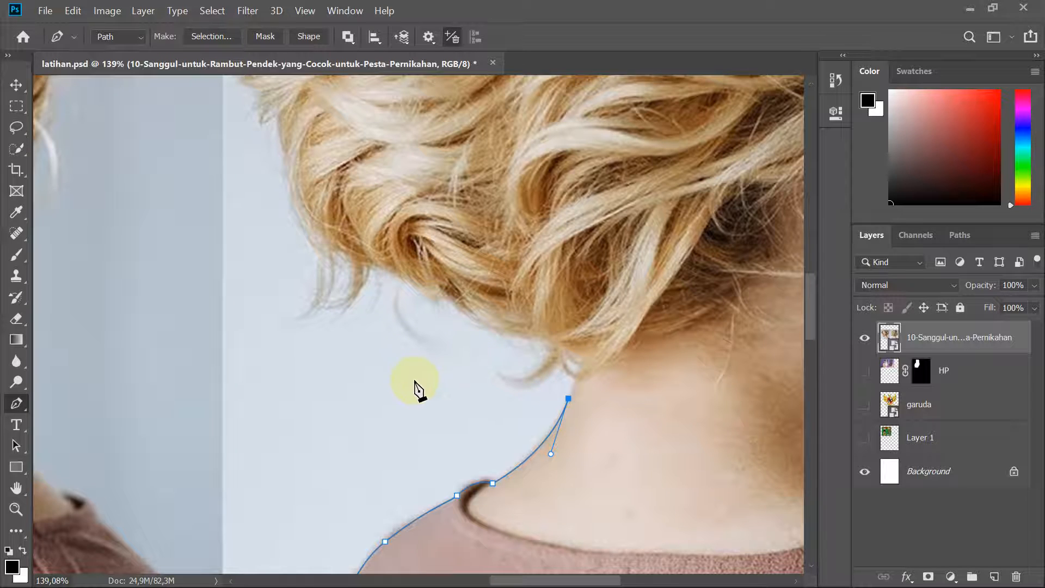
pyautogui.moveTo(410, 374); pyautogui.dragTo(309, 344)
pyautogui.moveTo(259, 288); pyautogui.dragTo(245, 218)
pyautogui.moveTo(247, 129); pyautogui.dragTo(224, 90)
pyautogui.moveTo(342, 235); pyautogui.dragTo(367, 311)
pyautogui.hotkey('ctrl', 'z')
pyautogui.hotkey('ctrl', 'z')
pyautogui.hotkey('ctrl', 'z')
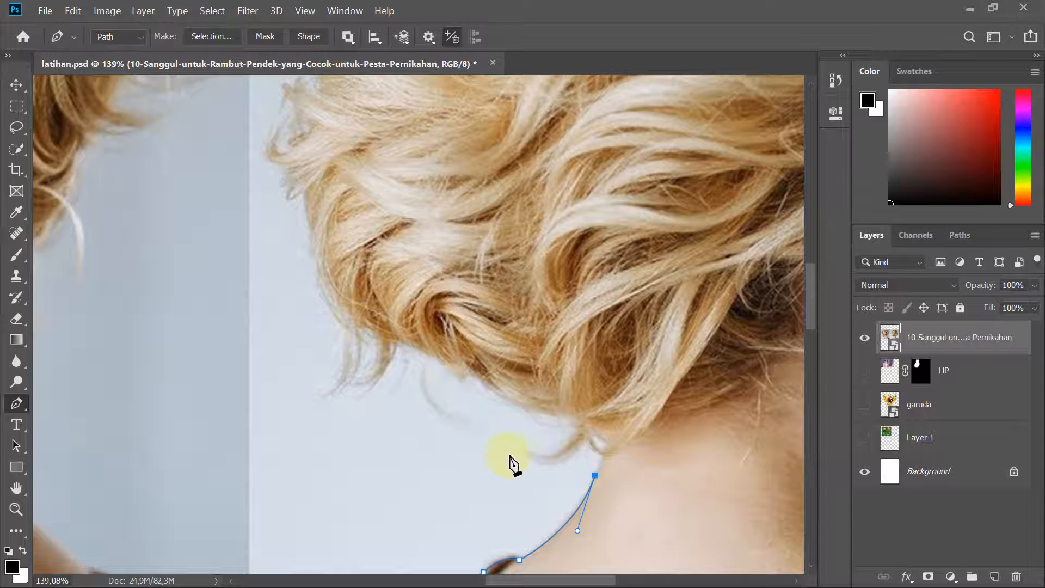
# - Trace the path loosely outside the stray strands under the bun and up its lower back, redoing the last anchor
pyautogui.moveTo(493, 434); pyautogui.dragTo(315, 405)
pyautogui.moveTo(308, 365); pyautogui.dragTo(319, 342)
pyautogui.moveTo(320, 326); pyautogui.dragTo(265, 166)
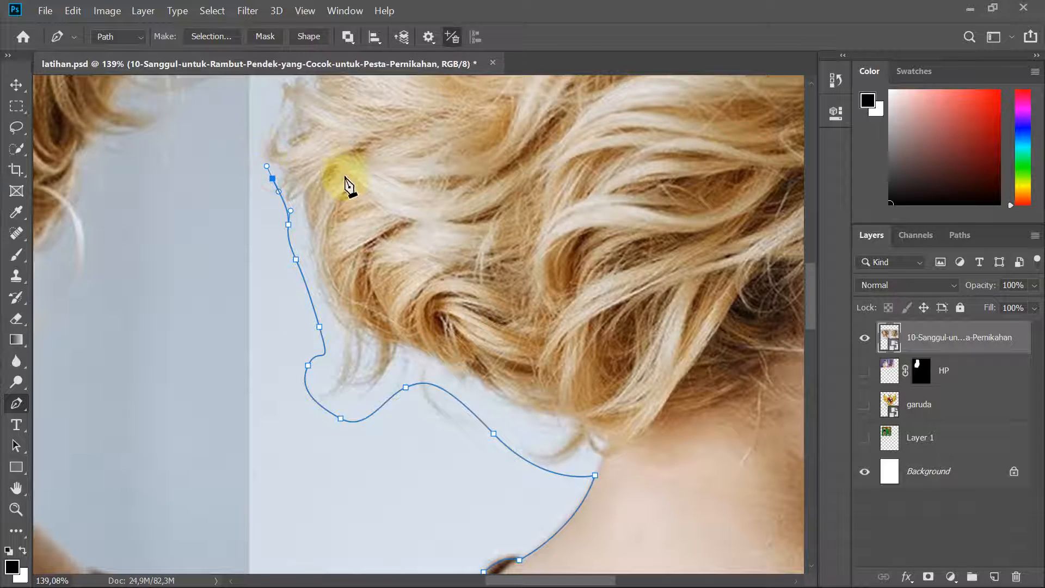
pyautogui.moveTo(345, 182); pyautogui.dragTo(368, 275)
pyautogui.hotkey('ctrl', 'z')
pyautogui.click(284, 264)
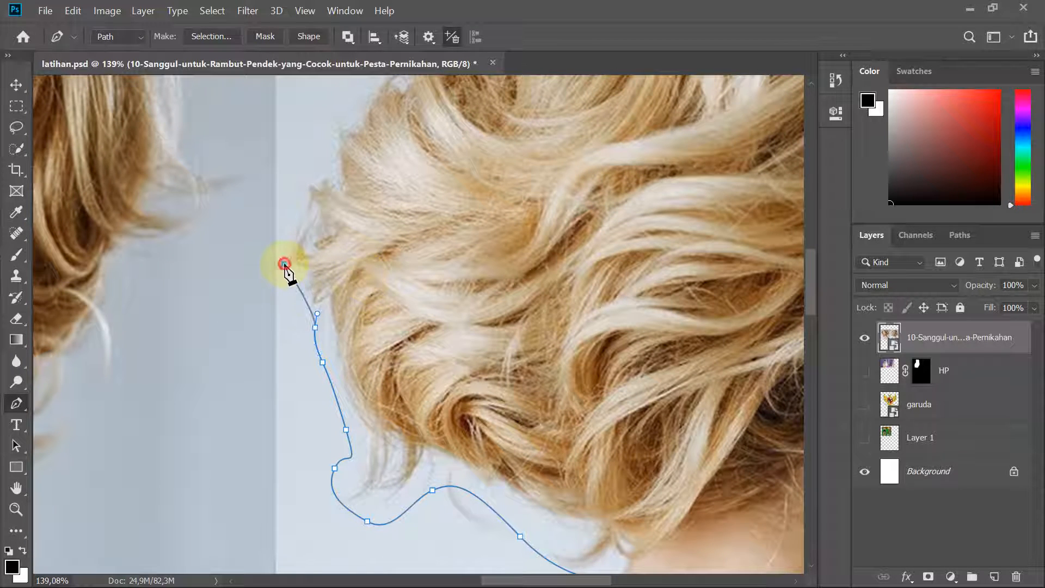
# - Continue the loose path up the back of the hair towards the crown, keeping the flyaway strands inside it
pyautogui.moveTo(294, 206); pyautogui.dragTo(271, 292)
pyautogui.moveTo(303, 234); pyautogui.dragTo(304, 218)
pyautogui.moveTo(322, 187); pyautogui.dragTo(332, 179)
pyautogui.moveTo(358, 152); pyautogui.dragTo(386, 232)
pyautogui.click(398, 230)
pyautogui.click(430, 206)
pyautogui.click(454, 179)
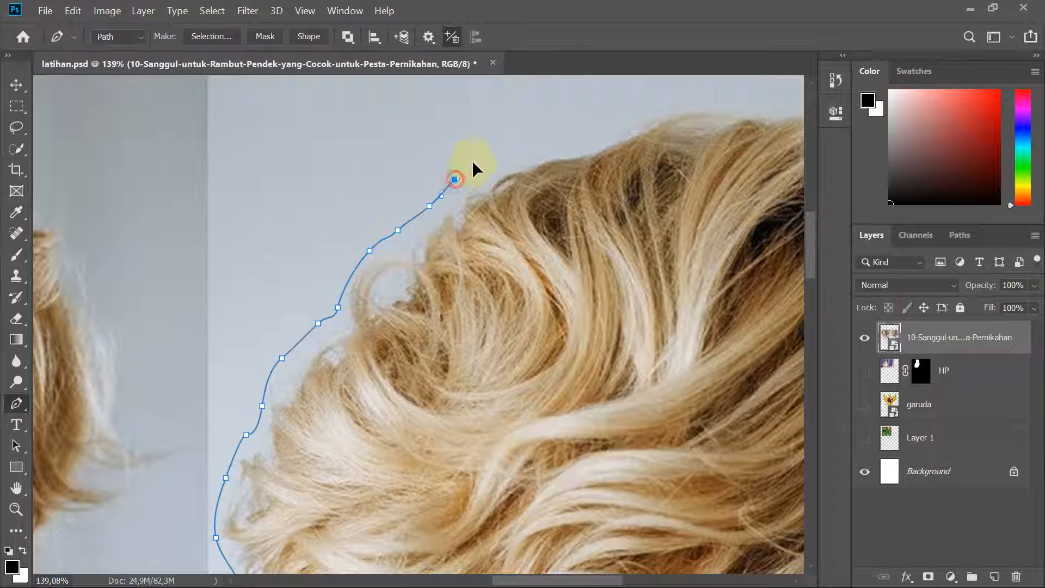
# - Carry the path over the top of the head with a margin of background, ending above the front of the hair
pyautogui.click(494, 148)
pyautogui.moveTo(556, 125); pyautogui.dragTo(544, 204)
pyautogui.click(586, 207)
pyautogui.moveTo(611, 222); pyautogui.dragTo(510, 258)
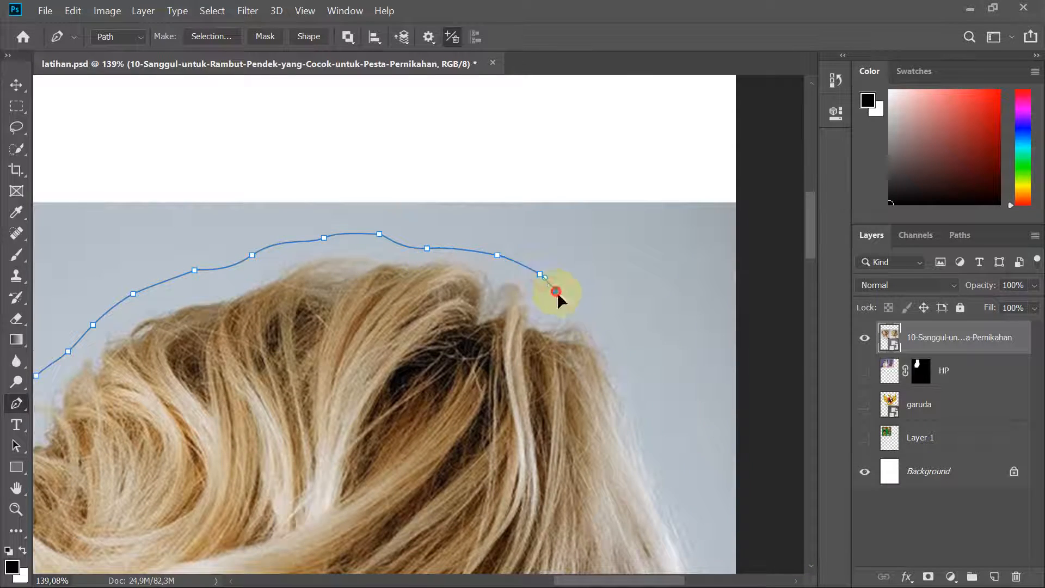
pyautogui.moveTo(555, 292); pyautogui.dragTo(562, 297)
pyautogui.moveTo(594, 311); pyautogui.dragTo(436, 175)
pyautogui.hotkey('ctrl', 'z')
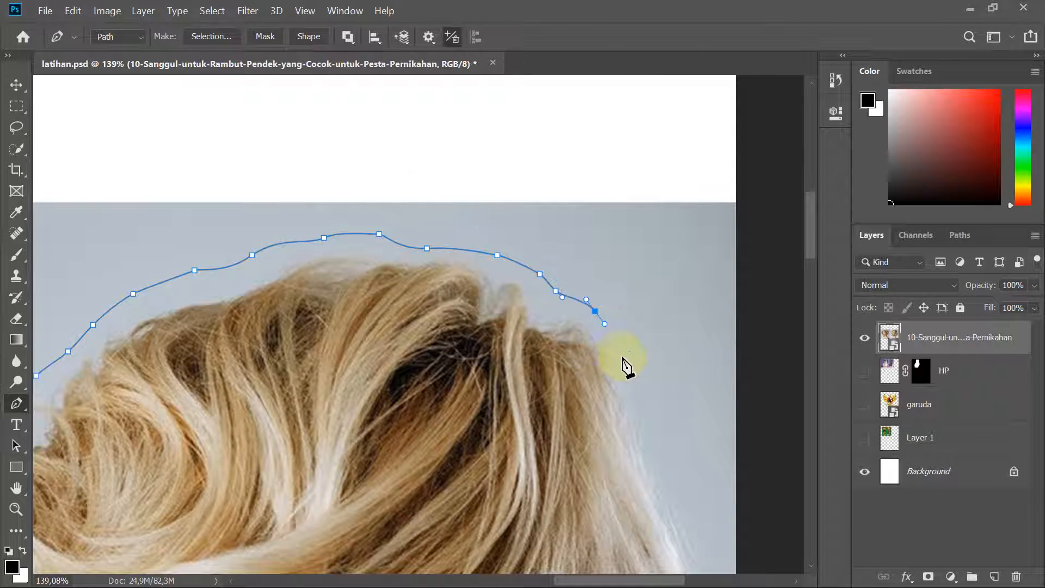
# - Run the path down in front of the hair beside the forehead, leaving a margin around the loose strands
pyautogui.moveTo(626, 367); pyautogui.dragTo(361, 187)
pyautogui.click(393, 235)
pyautogui.moveTo(417, 280); pyautogui.dragTo(428, 299)
pyautogui.moveTo(451, 346); pyautogui.dragTo(457, 365)
pyautogui.moveTo(461, 412); pyautogui.dragTo(465, 425)
pyautogui.moveTo(468, 467); pyautogui.dragTo(466, 481)
pyautogui.moveTo(464, 487); pyautogui.dragTo(500, 228)
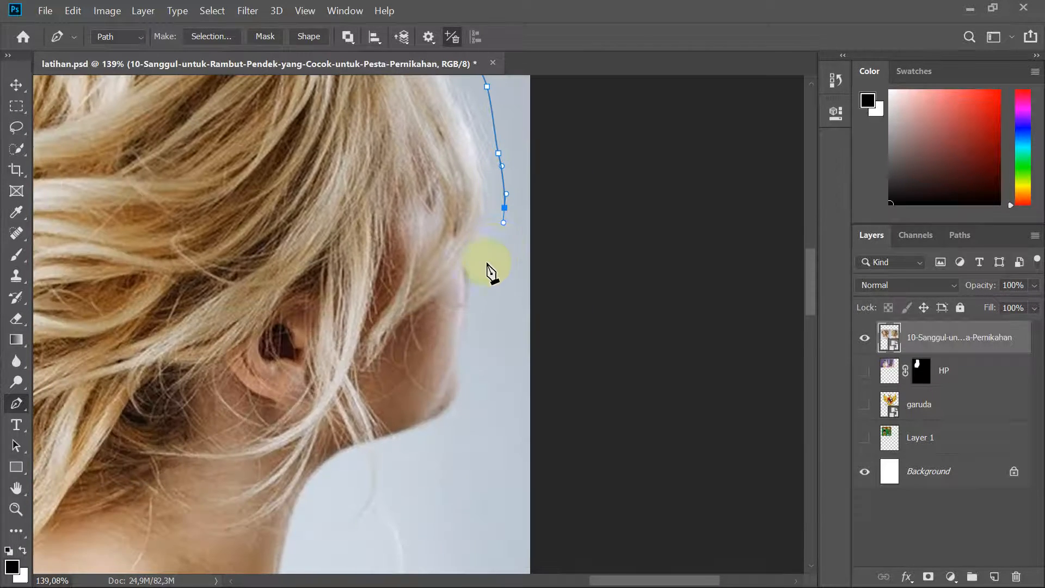
# - Continue the path down just outside the edge of the face and around the chin
pyautogui.scroll(-3, 490, 275)
pyautogui.click(481, 177)
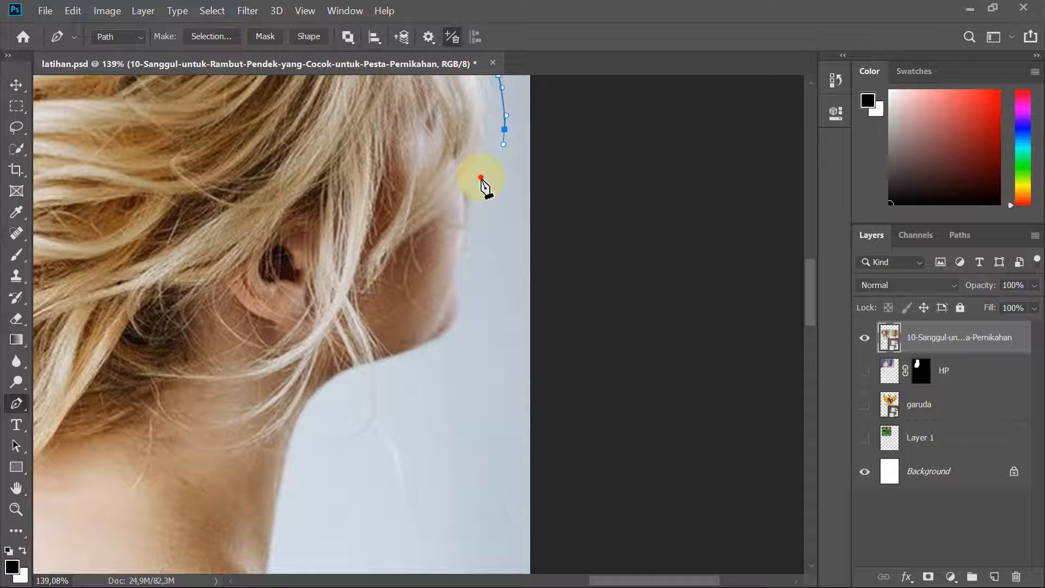
pyautogui.click(471, 245)
pyautogui.moveTo(469, 293); pyautogui.dragTo(473, 312)
pyautogui.moveTo(448, 362); pyautogui.dragTo(446, 364)
pyautogui.moveTo(429, 384); pyautogui.dragTo(483, 233)
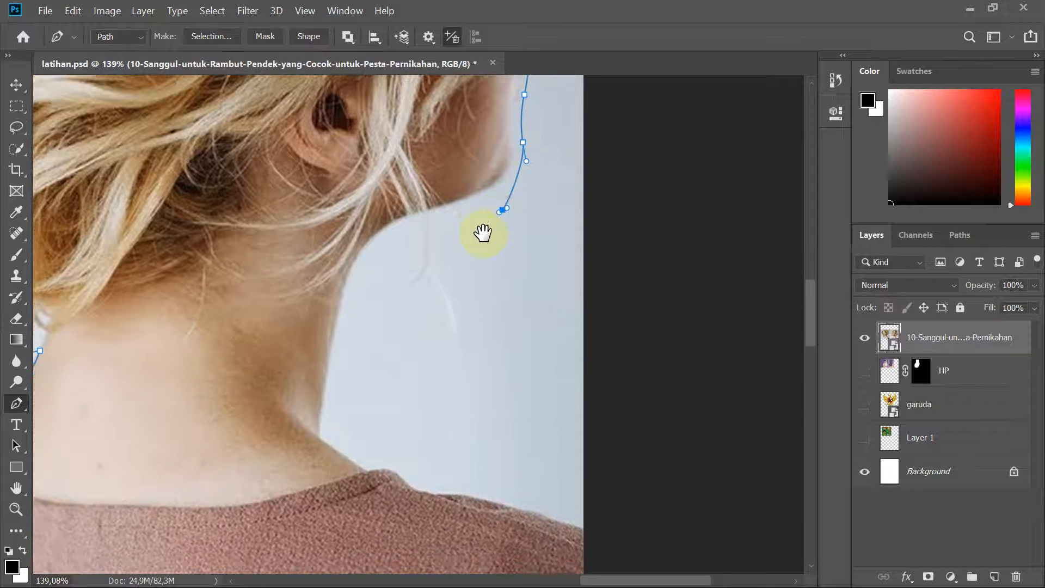
# - Route the path under the jaw beside the hanging strands and down to the base of the neck
pyautogui.click(469, 218)
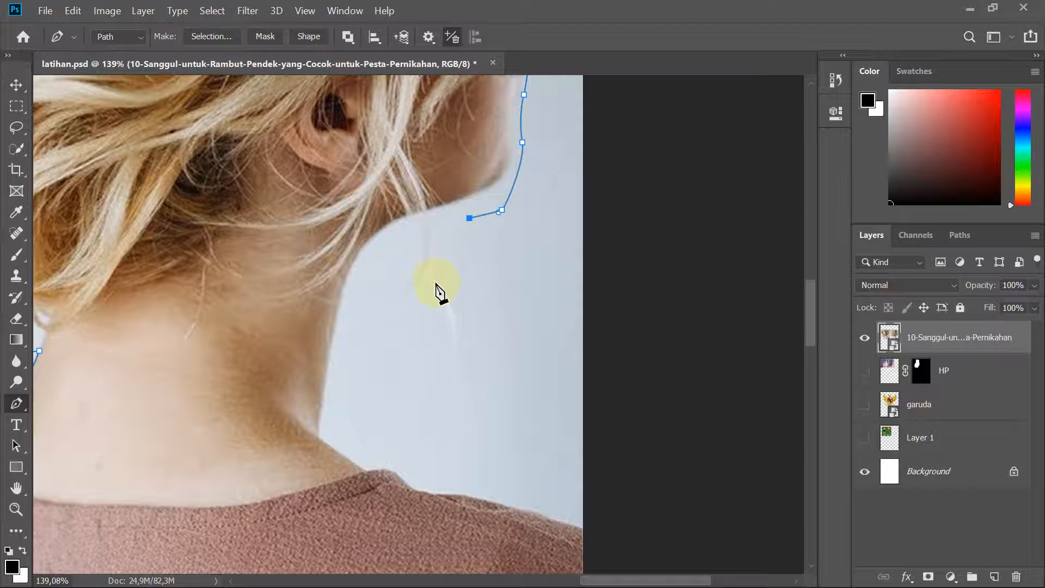
pyautogui.click(438, 285)
pyautogui.click(398, 319)
pyautogui.click(354, 370)
pyautogui.click(339, 415)
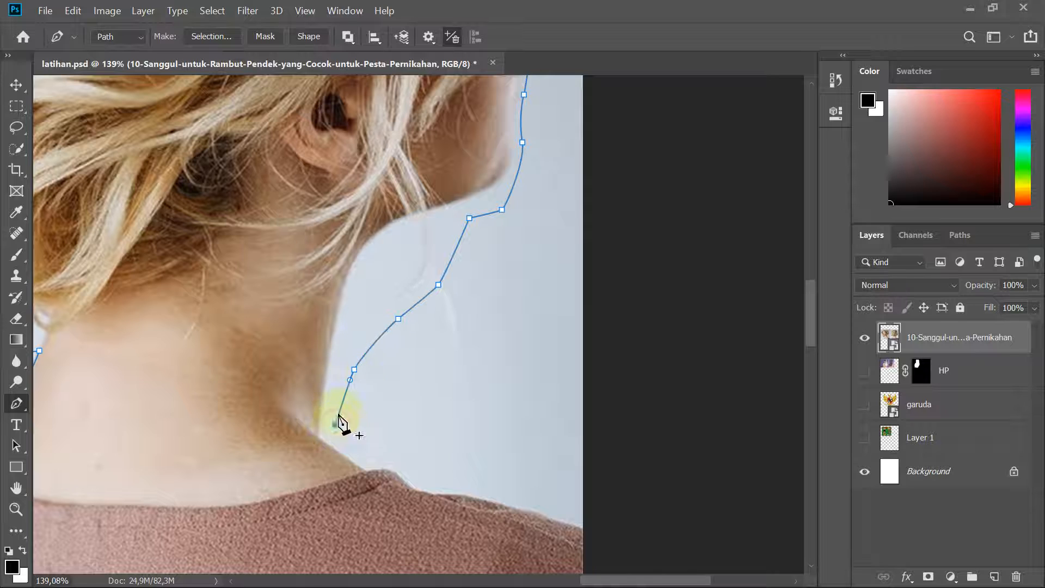
# - Undo the last anchors beside the neck and reroute the path onto the neck's front edge, down to where it meets the shoulder
pyautogui.hotkey('ctrl', 'z')
pyautogui.hotkey('ctrl', 'z')
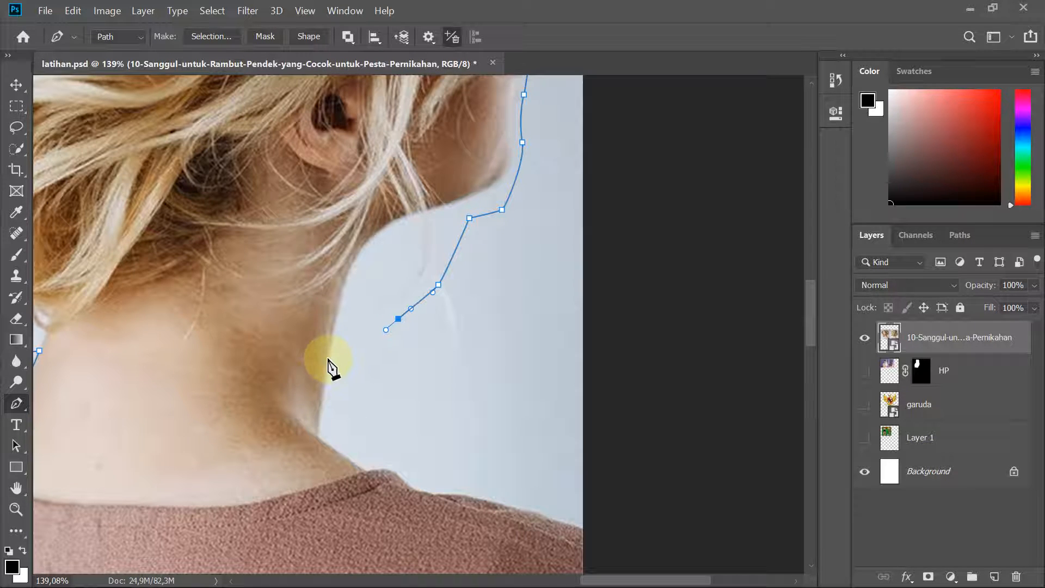
pyautogui.click(328, 357)
pyautogui.scroll(3, 334, 417)
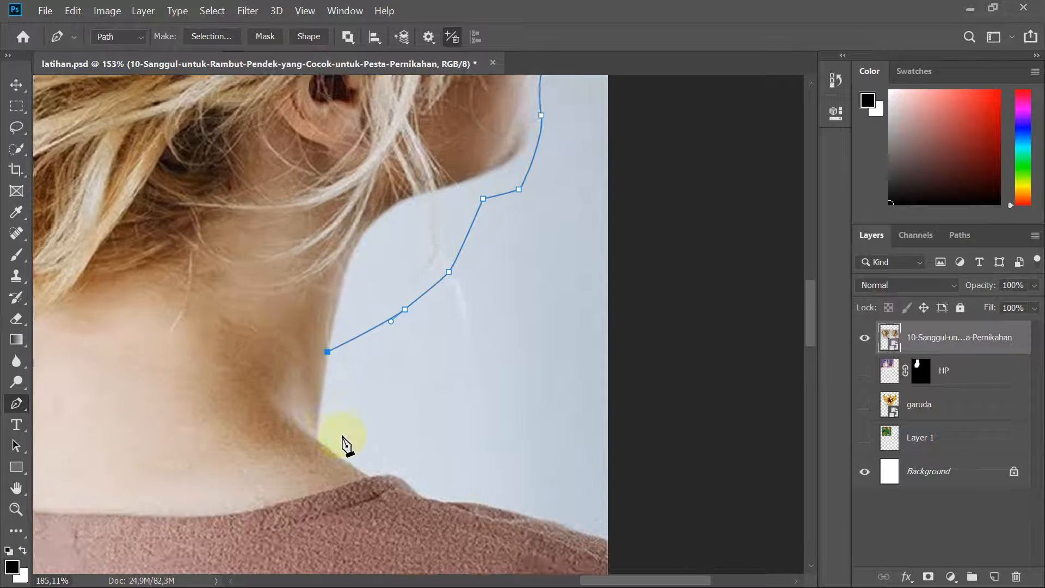
pyautogui.moveTo(314, 444); pyautogui.dragTo(319, 453)
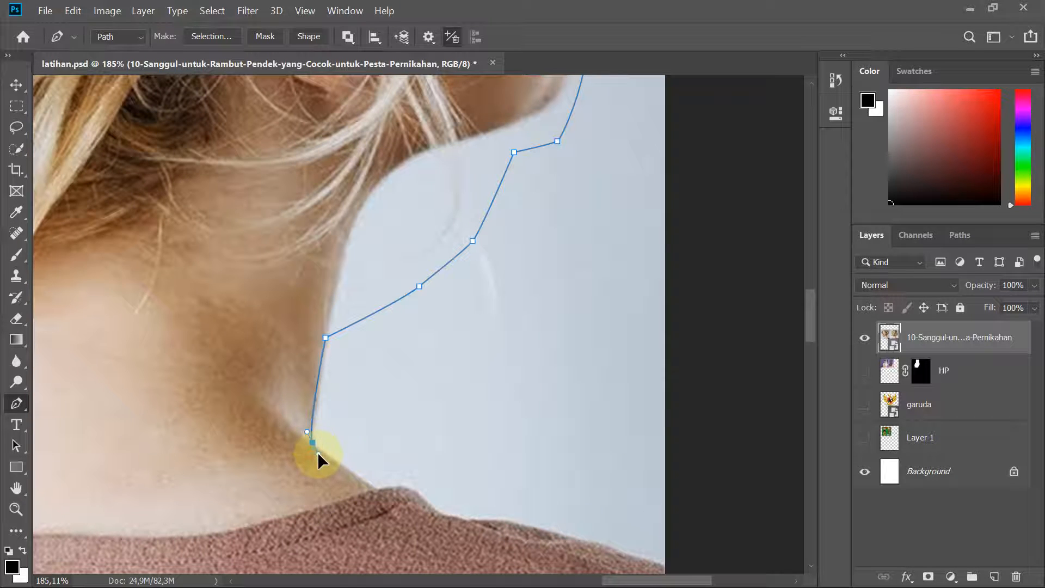
# - Continue the path along the shirt collar and the top of the shoulder to just past the photo's right edge
pyautogui.click(376, 490)
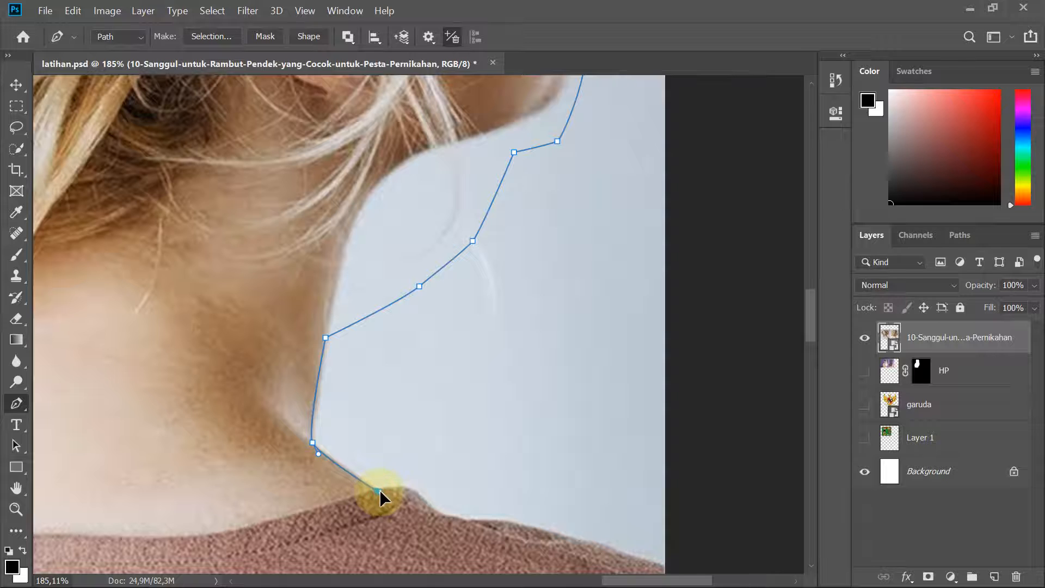
pyautogui.moveTo(415, 509); pyautogui.dragTo(303, 458)
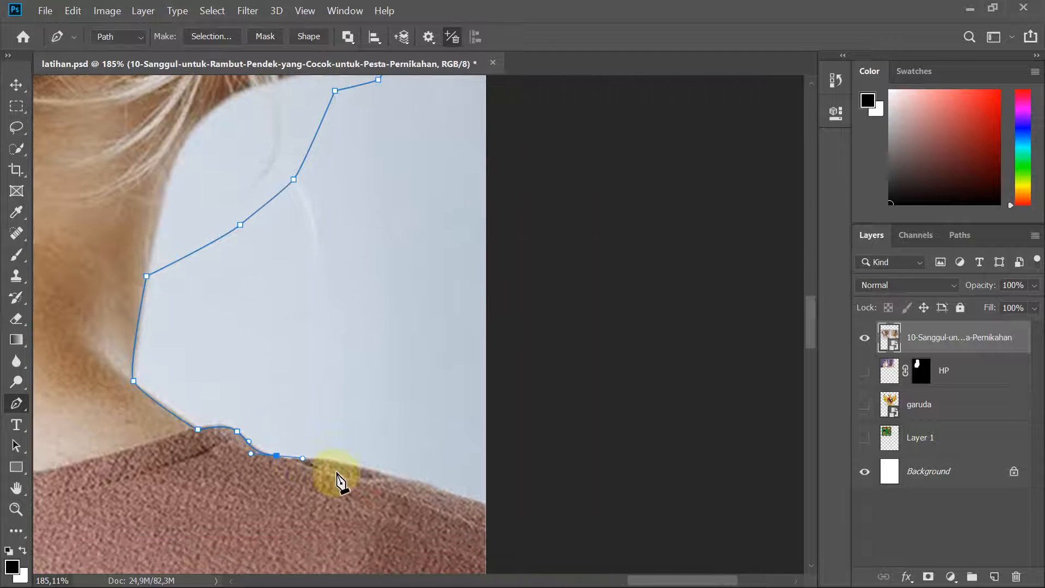
pyautogui.moveTo(374, 470); pyautogui.dragTo(394, 476)
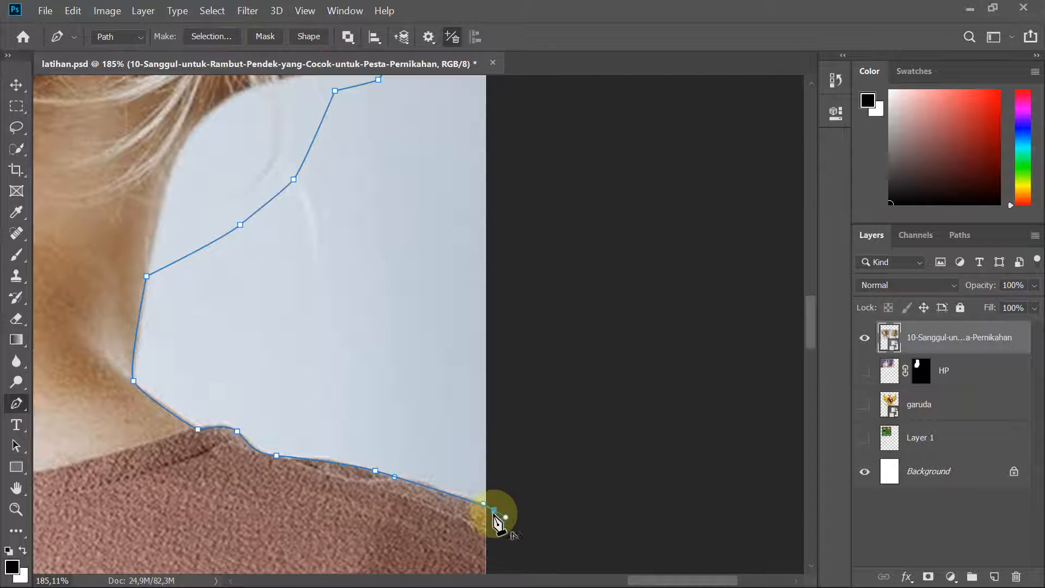
# - Take the path down outside the canvas to below the photo and close it at the starting anchor under the left shoulder
pyautogui.scroll(-5, 488, 507)
pyautogui.moveTo(502, 467); pyautogui.dragTo(516, 390)
pyautogui.click(515, 486)
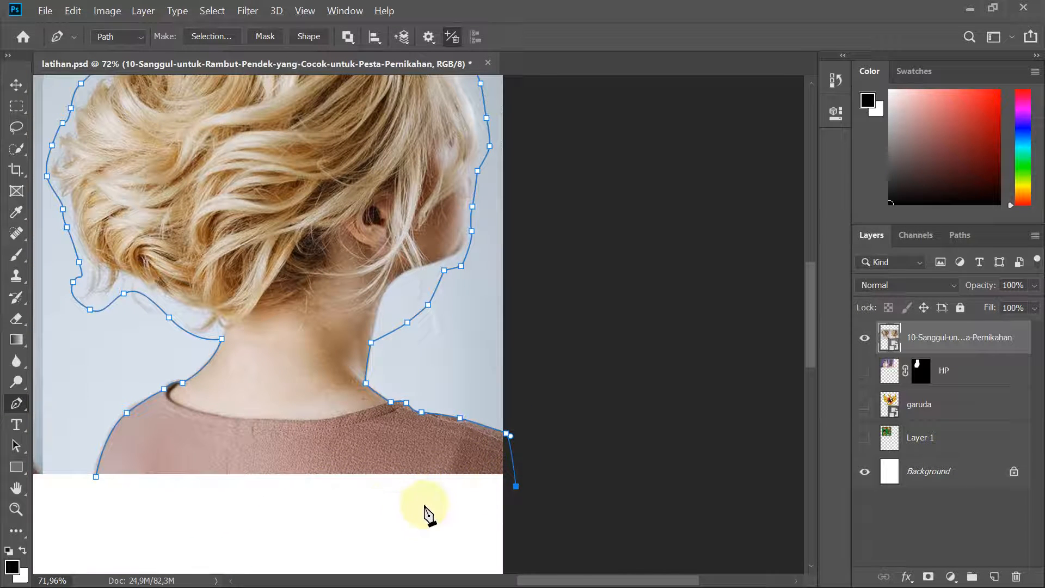
pyautogui.scroll(3, 419, 504)
pyautogui.scroll(-3, 409, 492)
pyautogui.hscroll(2, 191, 506)
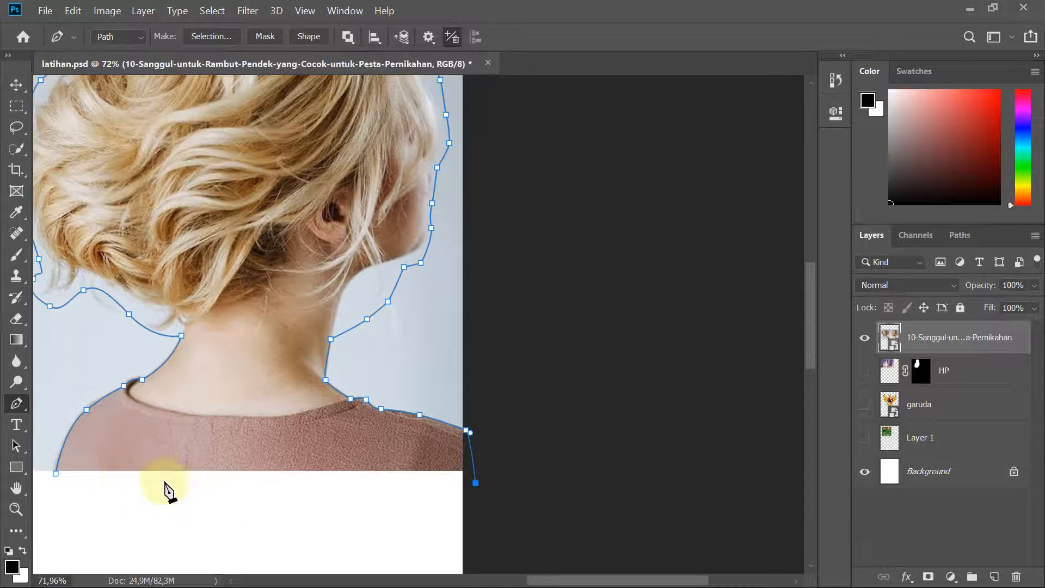
pyautogui.click(56, 474)
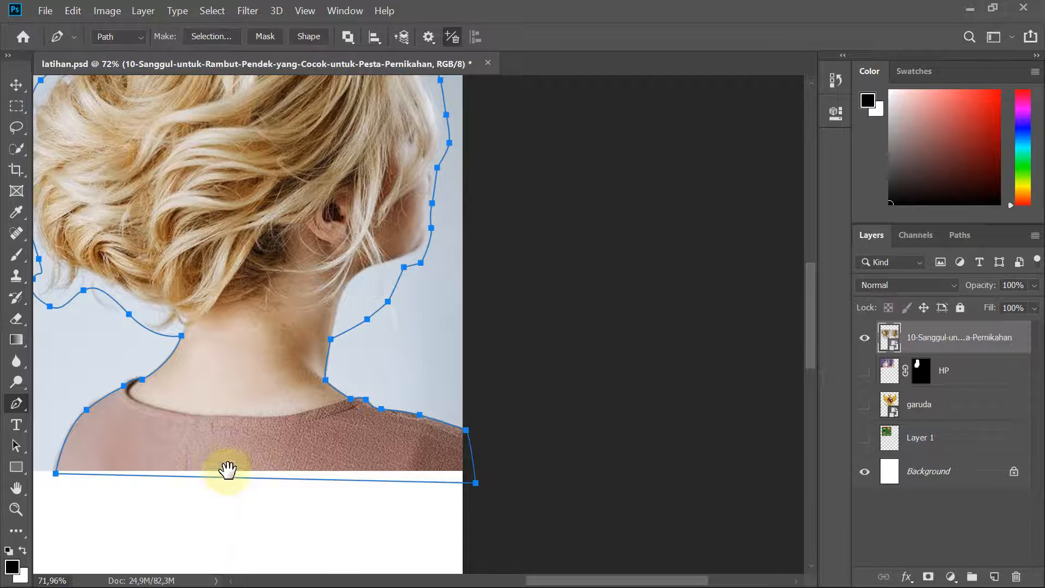
# - Inspect the closed path around the collar, neck and hair, checking the margin left around the stray strands
pyautogui.moveTo(226, 473); pyautogui.dragTo(344, 585)
pyautogui.scroll(-2, 275, 464)
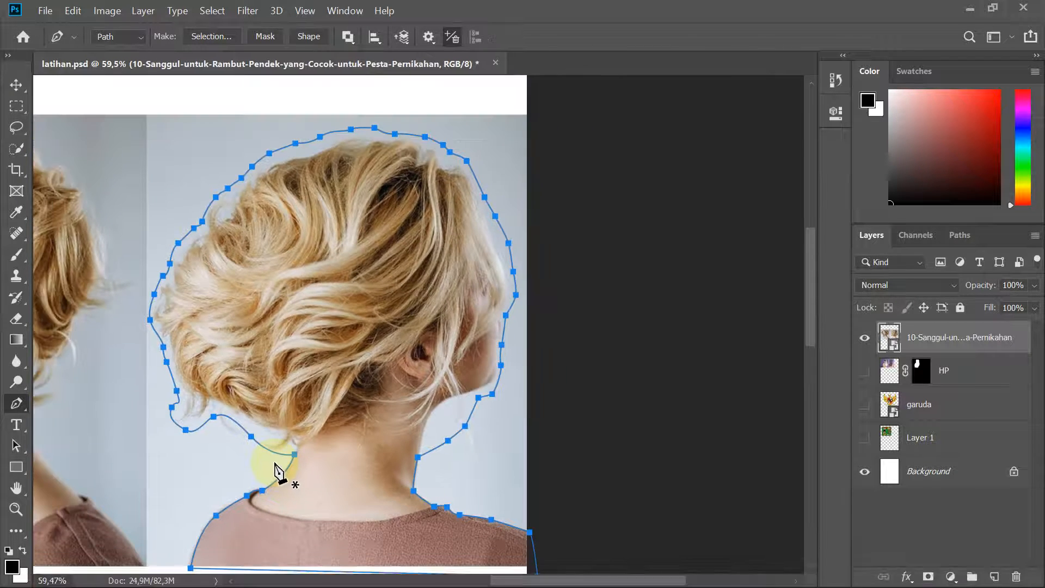
pyautogui.scroll(-1, 275, 465)
pyautogui.scroll(4, 240, 474)
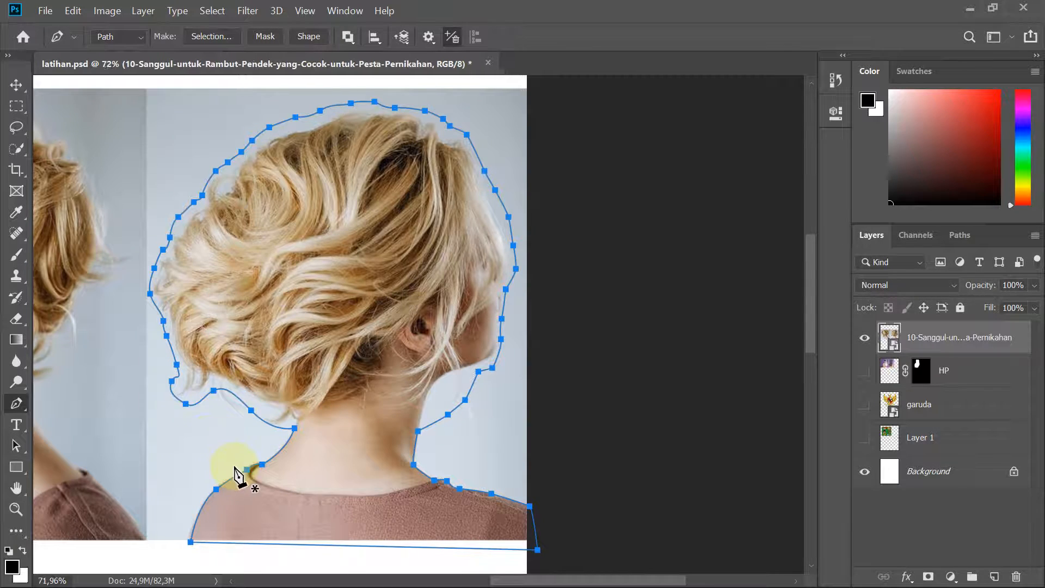
pyautogui.scroll(-4, 264, 468)
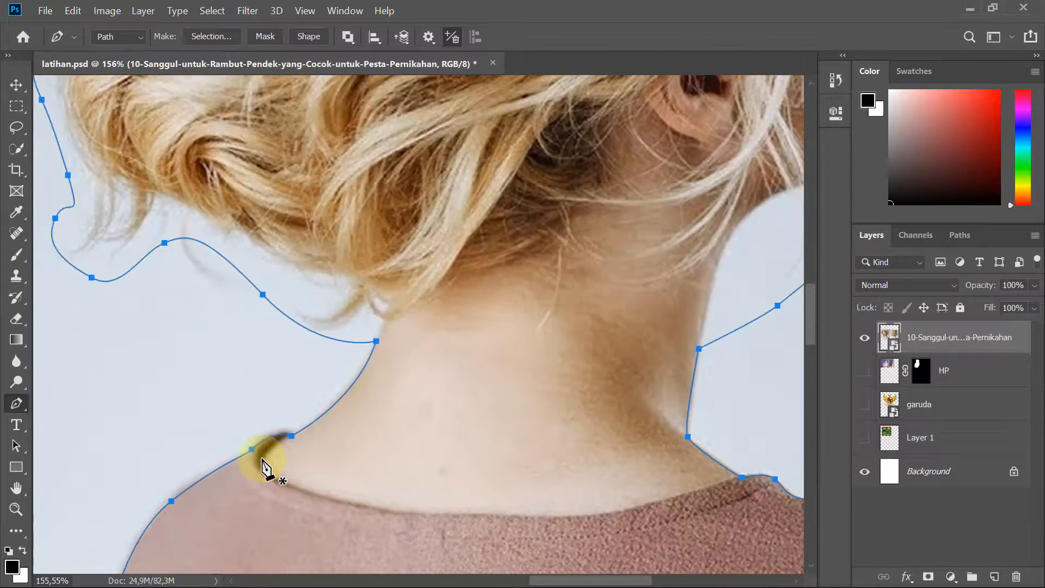
pyautogui.scroll(5, 303, 416)
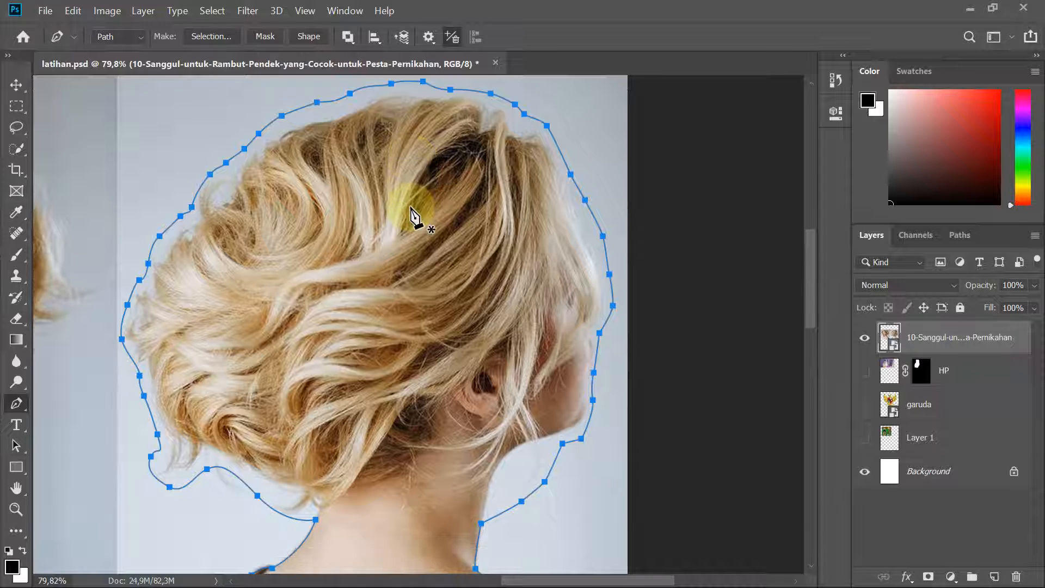
pyautogui.scroll(-1, 412, 215)
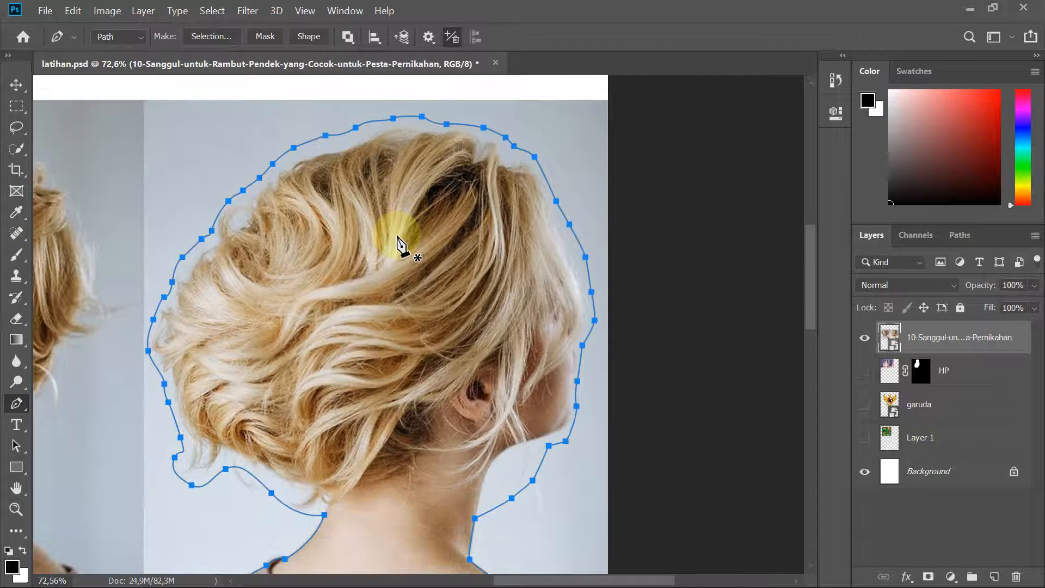
pyautogui.scroll(8, 326, 153)
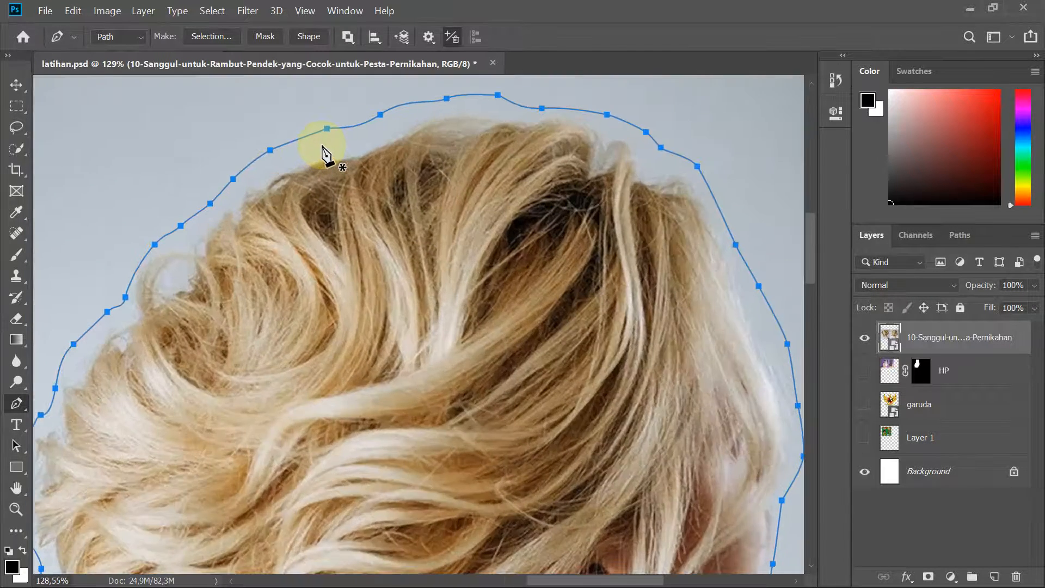
pyautogui.scroll(1, 326, 153)
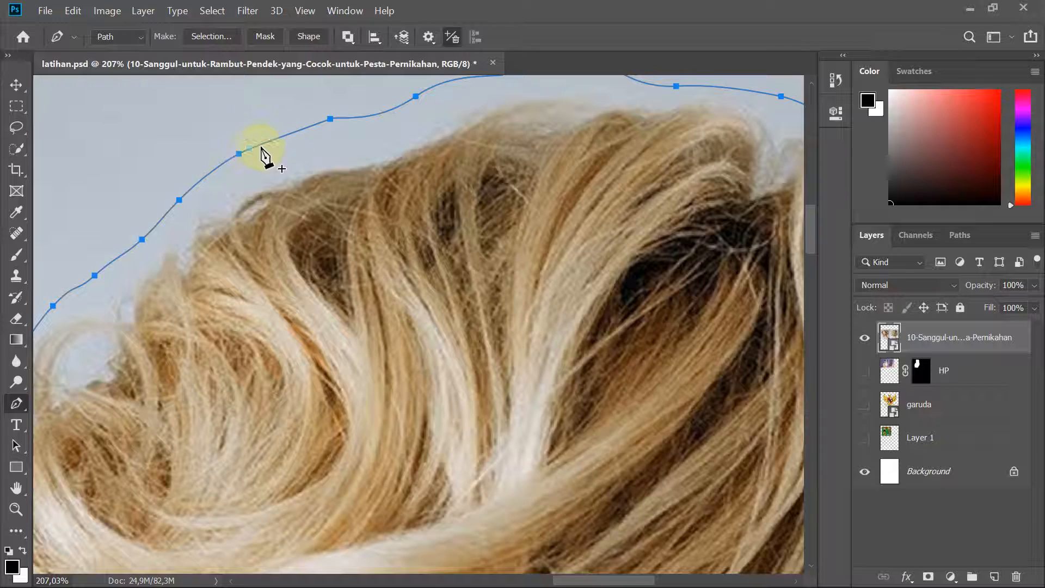
pyautogui.scroll(-6, 433, 131)
pyautogui.scroll(3, 426, 133)
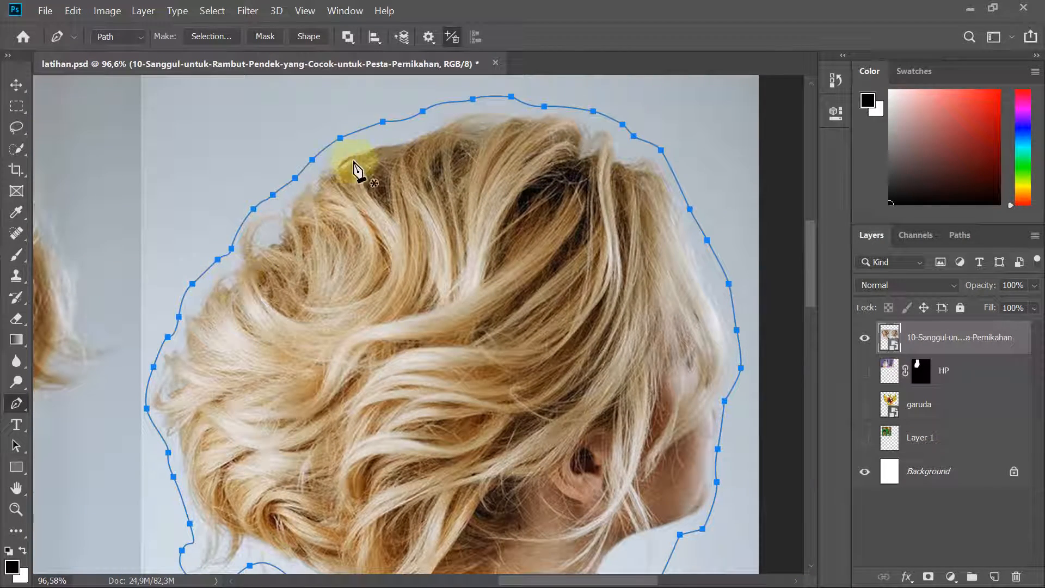
pyautogui.scroll(-2, 441, 239)
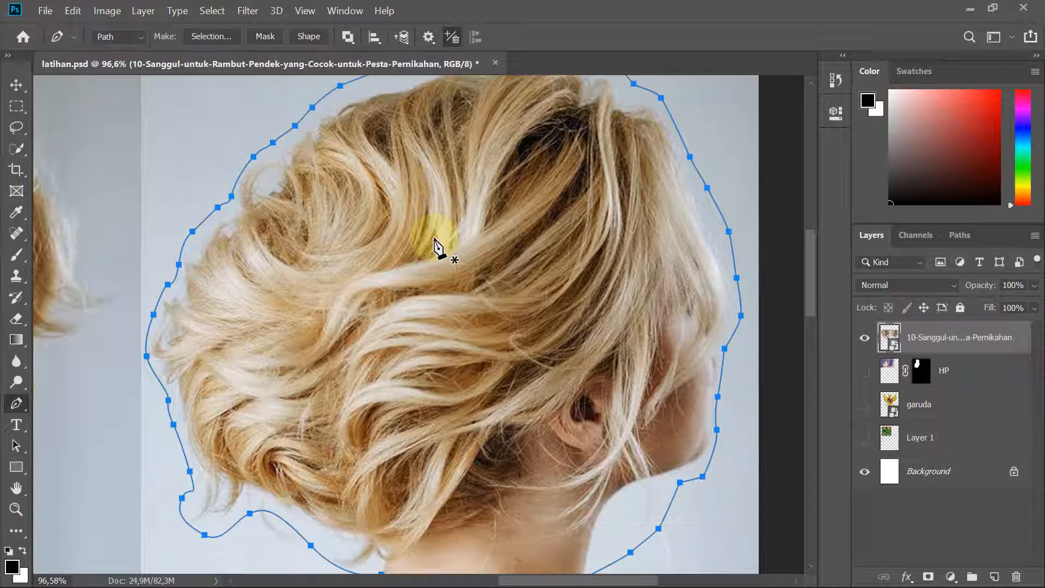
pyautogui.scroll(-2, 426, 252)
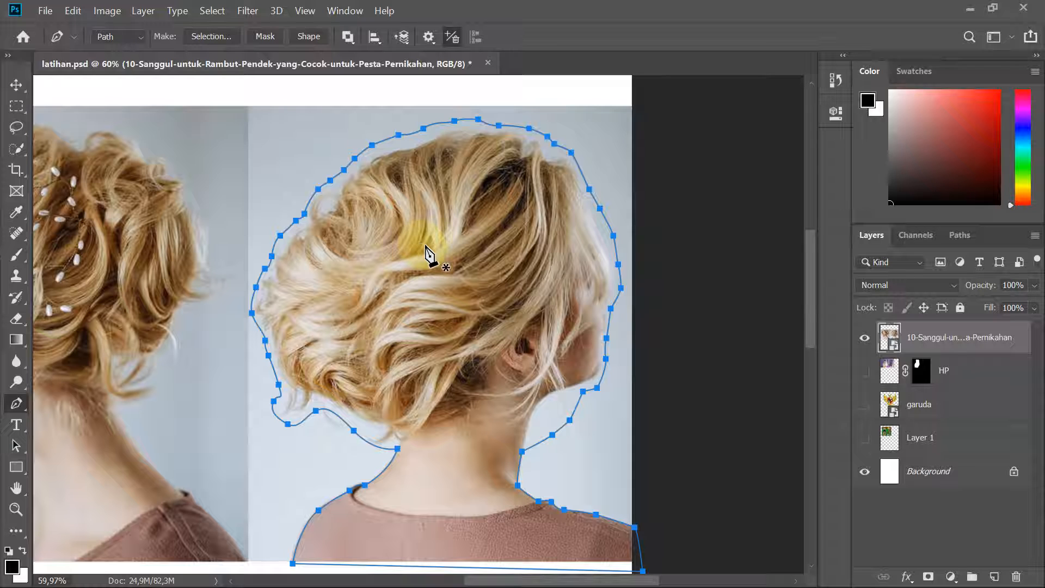
pyautogui.scroll(-2, 527, 308)
pyautogui.moveTo(659, 572)
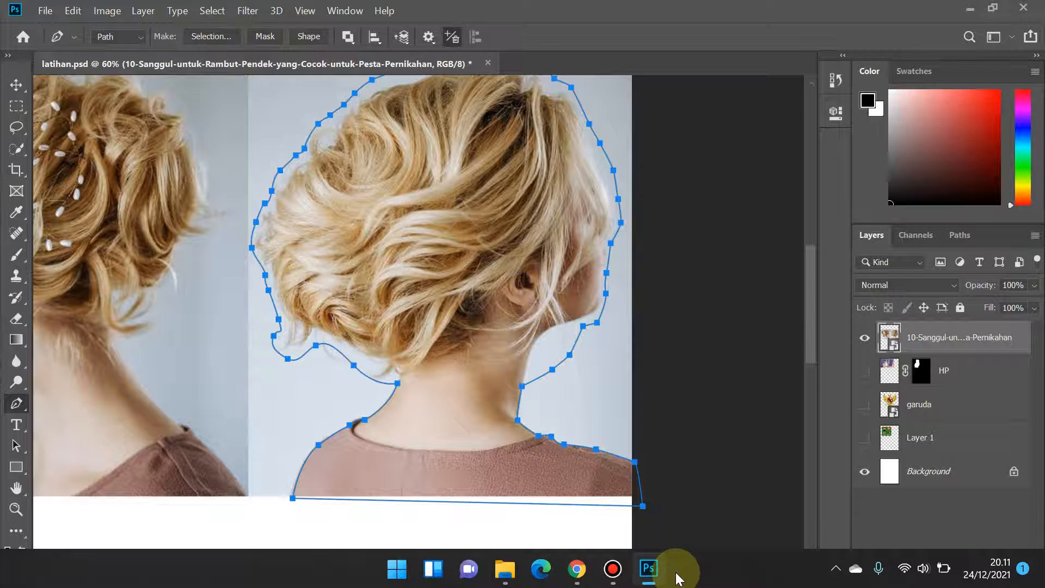
pyautogui.scroll(3, 433, 295)
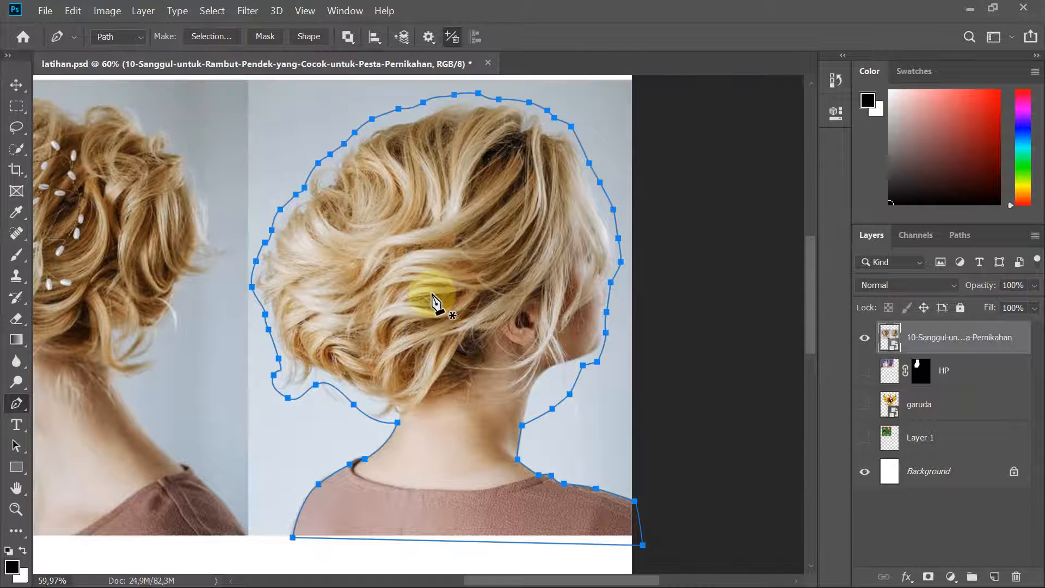
pyautogui.scroll(-3, 433, 295)
pyautogui.scroll(2, 438, 271)
# - Convert the closed path around the right-hand woman into a selection, keeping the offered Make Selection settings
pyautogui.rightClick(452, 220)
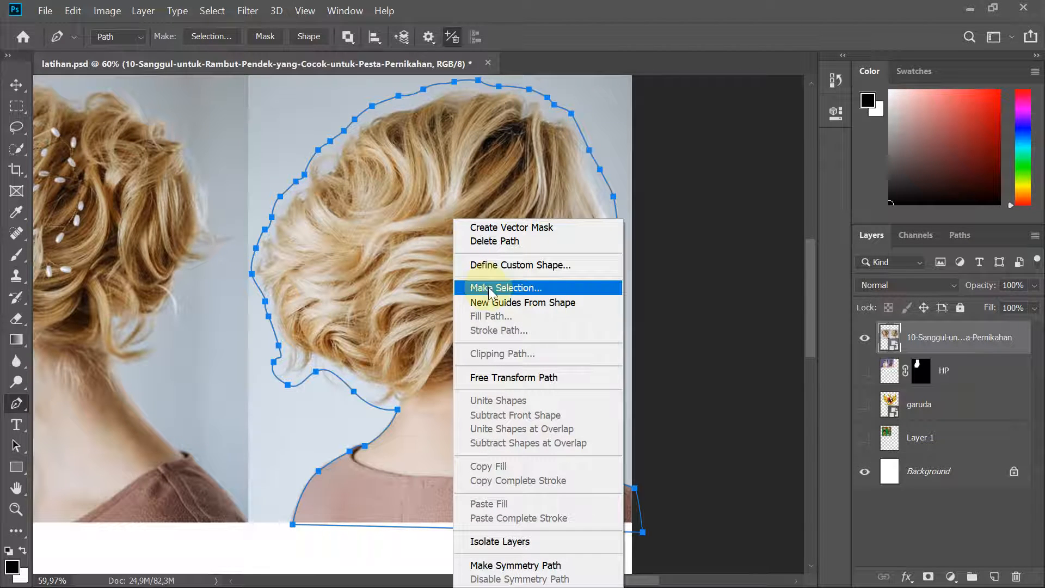
pyautogui.click(383, 164)
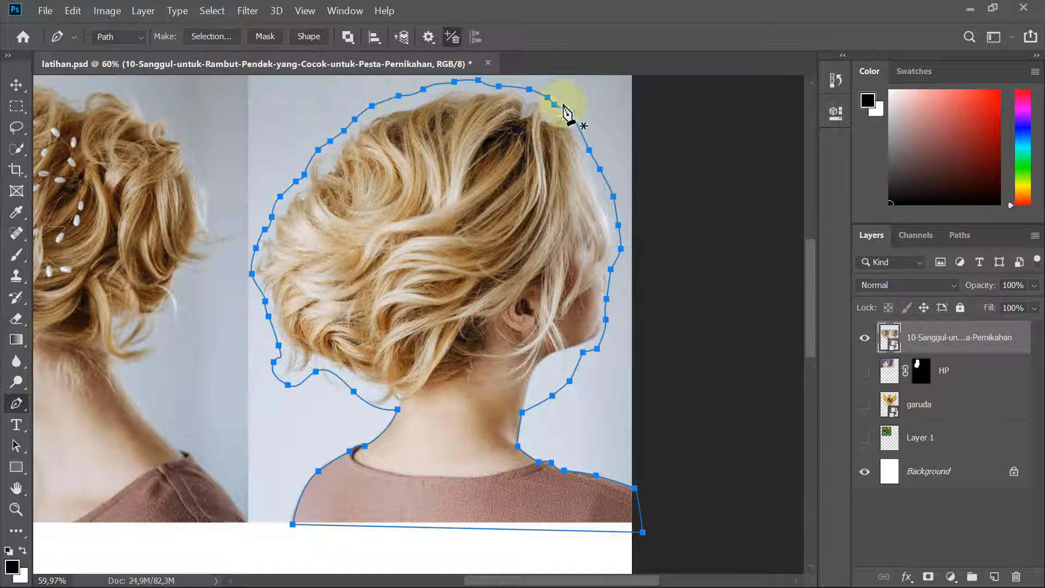
pyautogui.rightClick(495, 173)
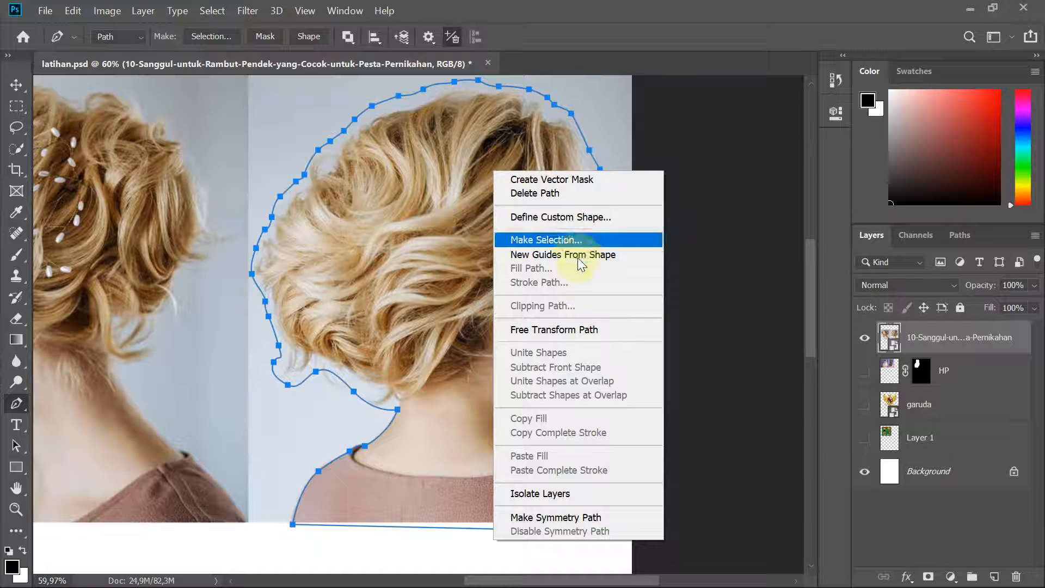
pyautogui.click(545, 239)
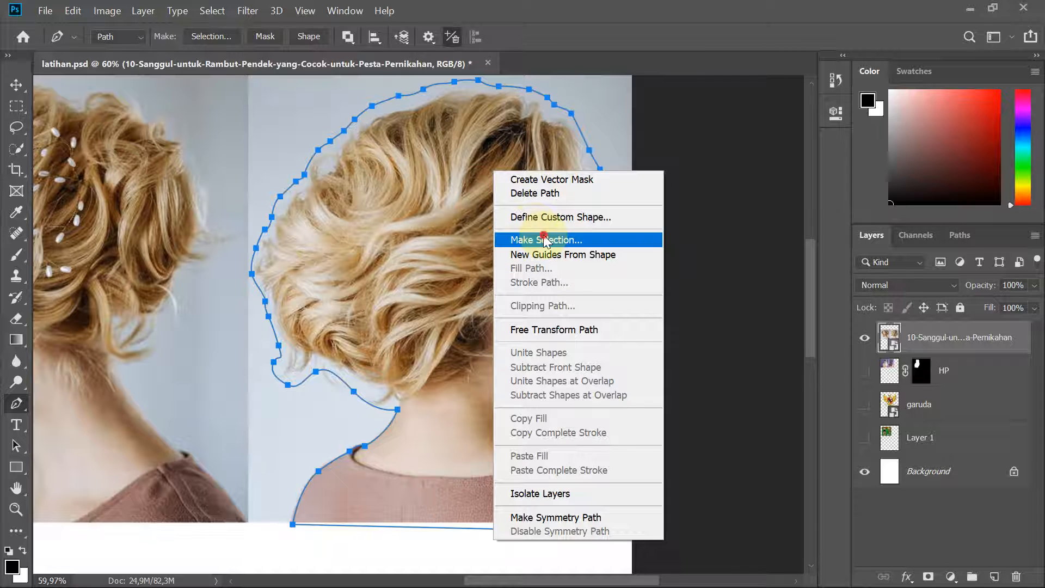
pyautogui.press('Return')
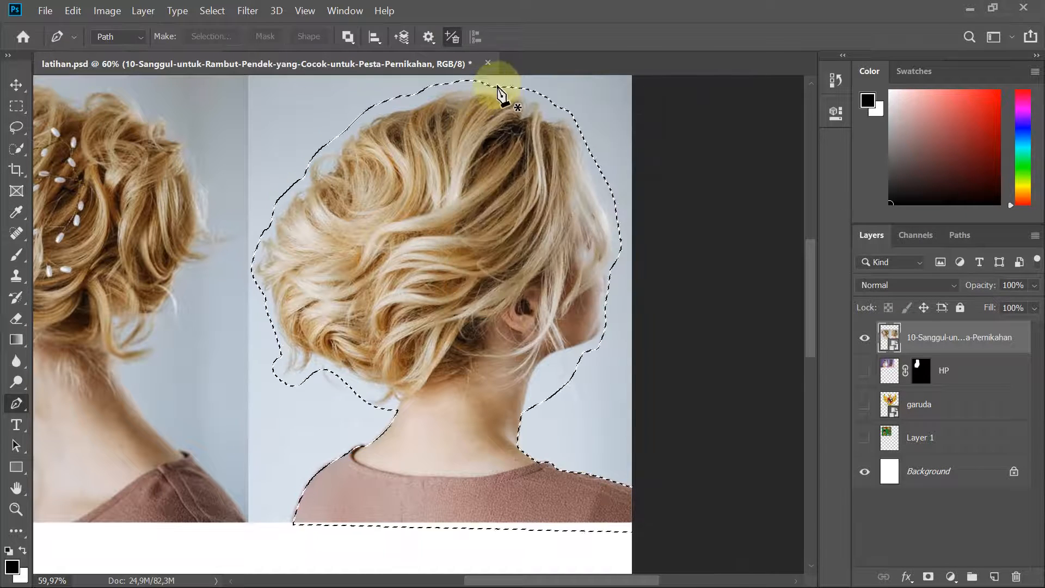
pyautogui.scroll(-2, 474, 248)
pyautogui.scroll(2, 471, 245)
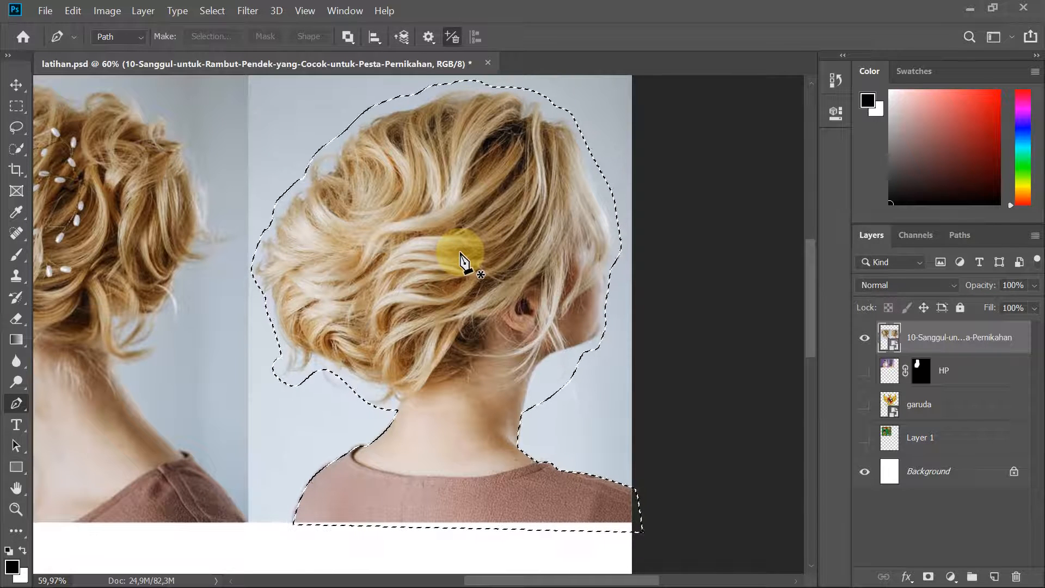
# - Add a layer mask to the hairstyle photo layer from the active selection around the woman's head and shoulders
pyautogui.click(928, 577)
pyautogui.scroll(2, 343, 172)
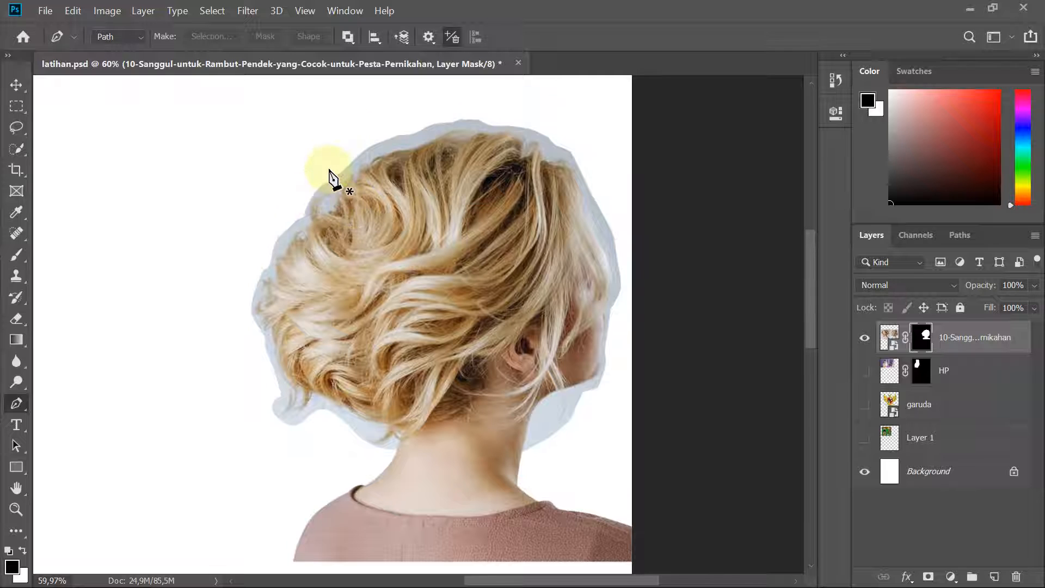
# - Examine the masked cutout's edges around the hair and neck for leftover background
pyautogui.scroll(1, 329, 173)
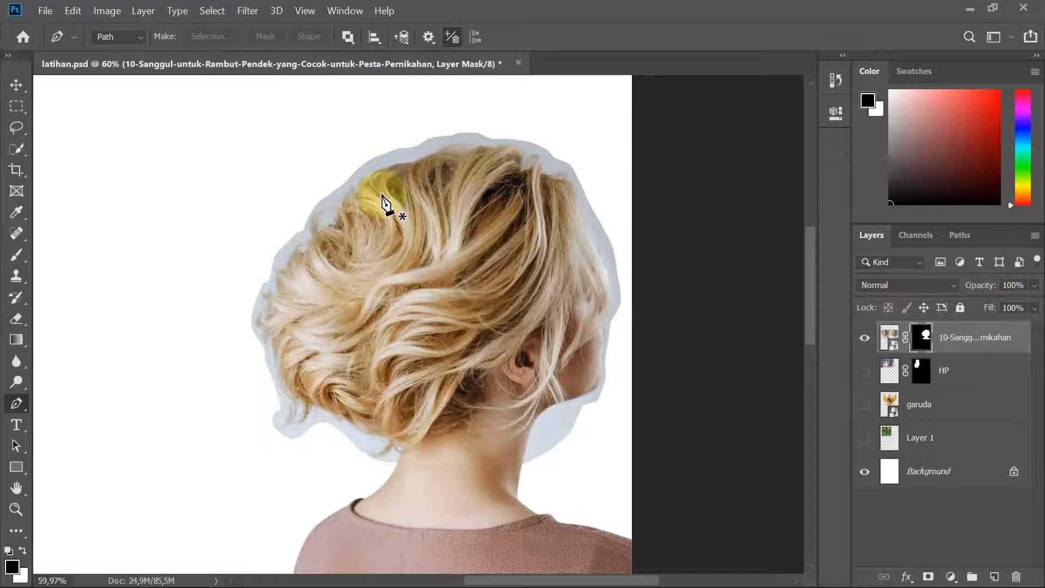
pyautogui.scroll(-3, 430, 217)
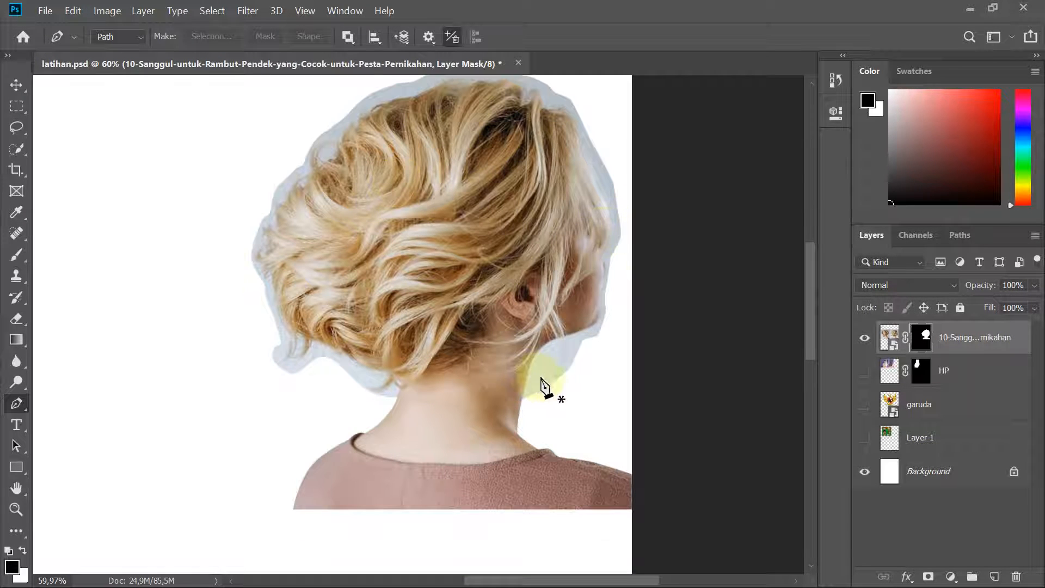
pyautogui.scroll(2, 345, 299)
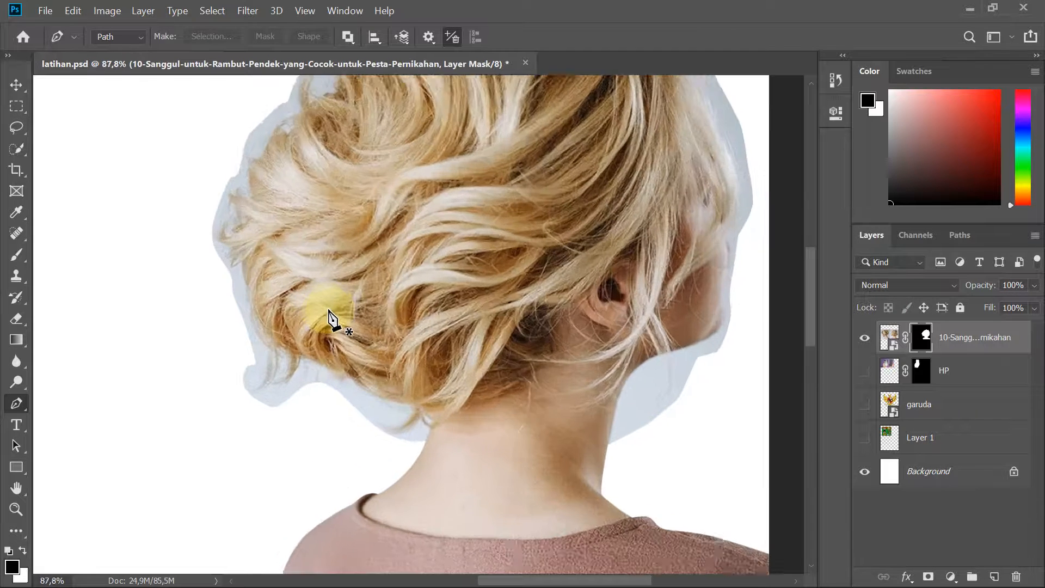
pyautogui.scroll(2, 331, 316)
pyautogui.scroll(-3, 330, 316)
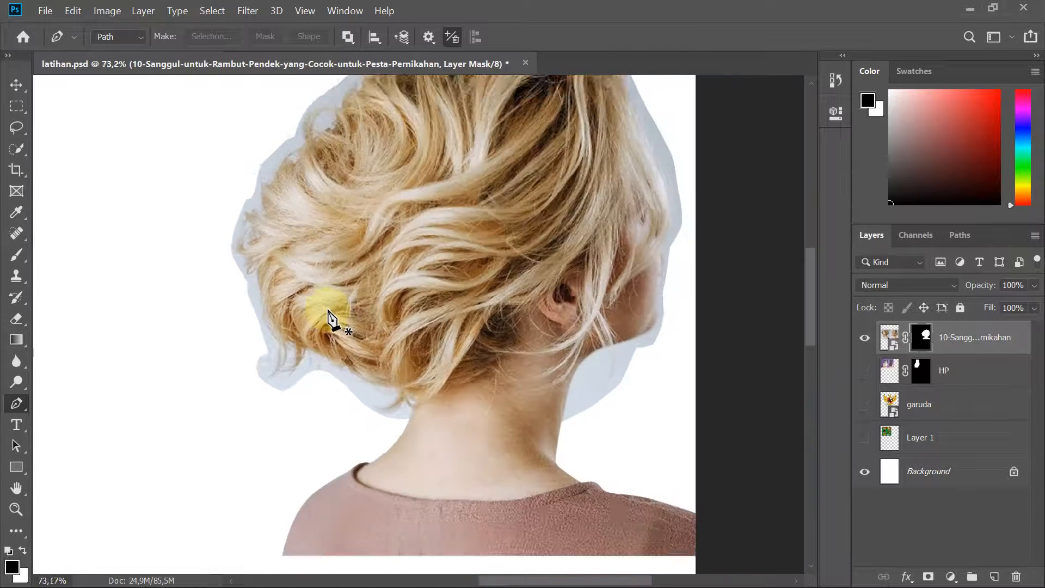
pyautogui.scroll(-3, 331, 317)
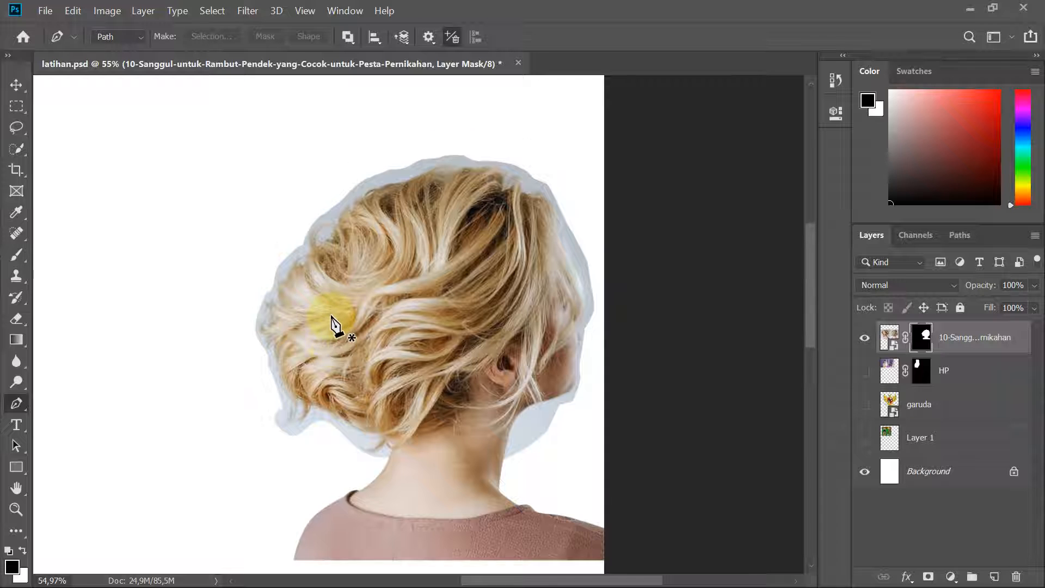
pyautogui.scroll(-2, 333, 325)
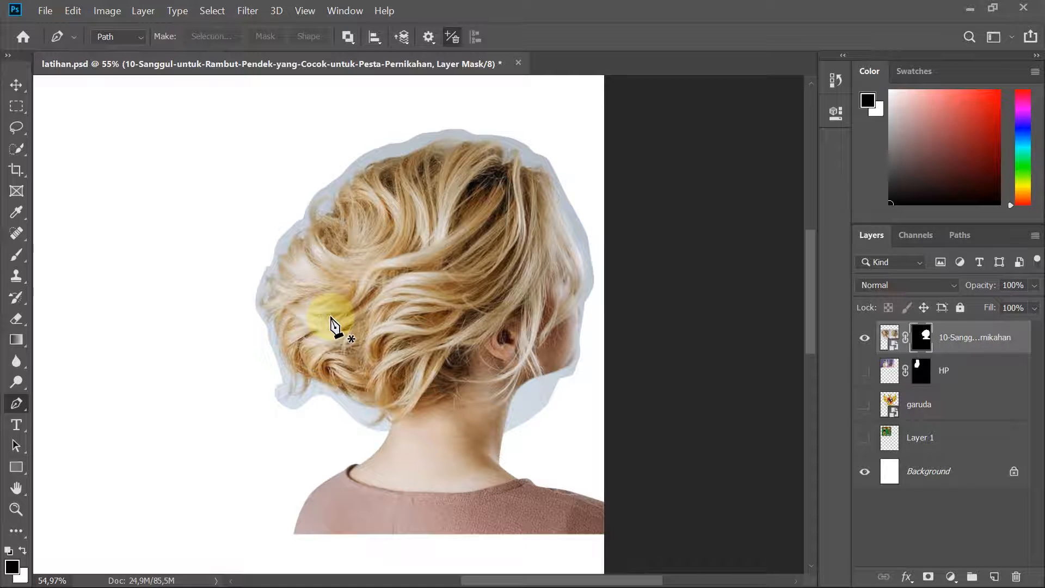
pyautogui.scroll(-3, 330, 317)
pyautogui.scroll(2, 325, 329)
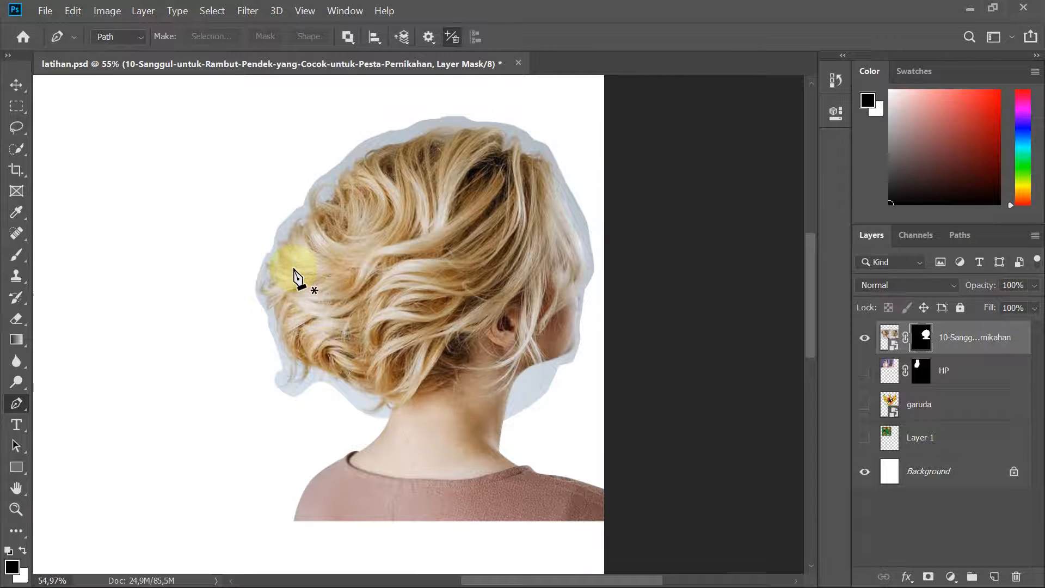
pyautogui.scroll(2, 294, 272)
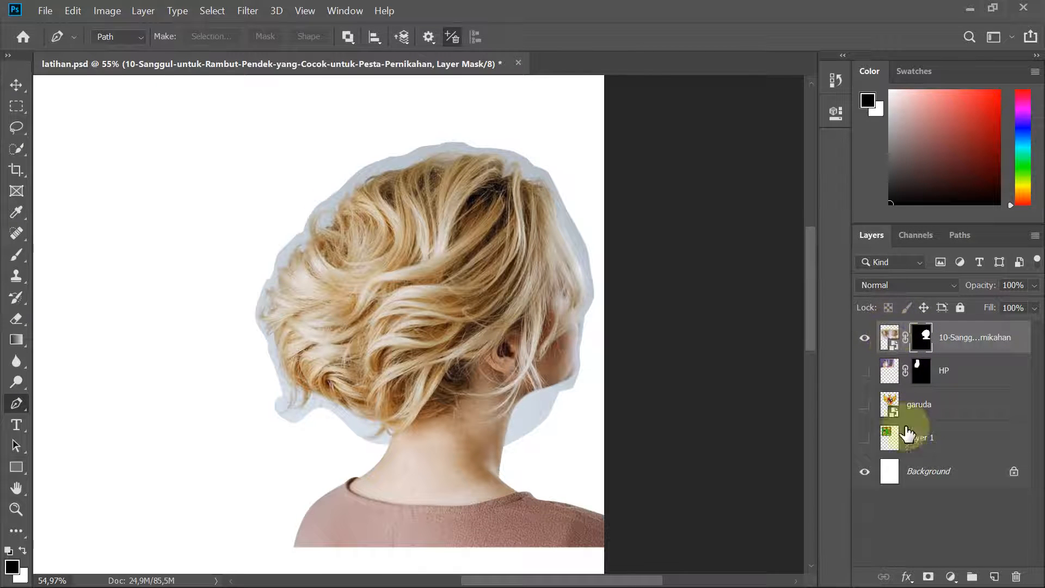
# - Open the hairstyle layer's mask in the Select and Mask workspace
pyautogui.click(890, 336)
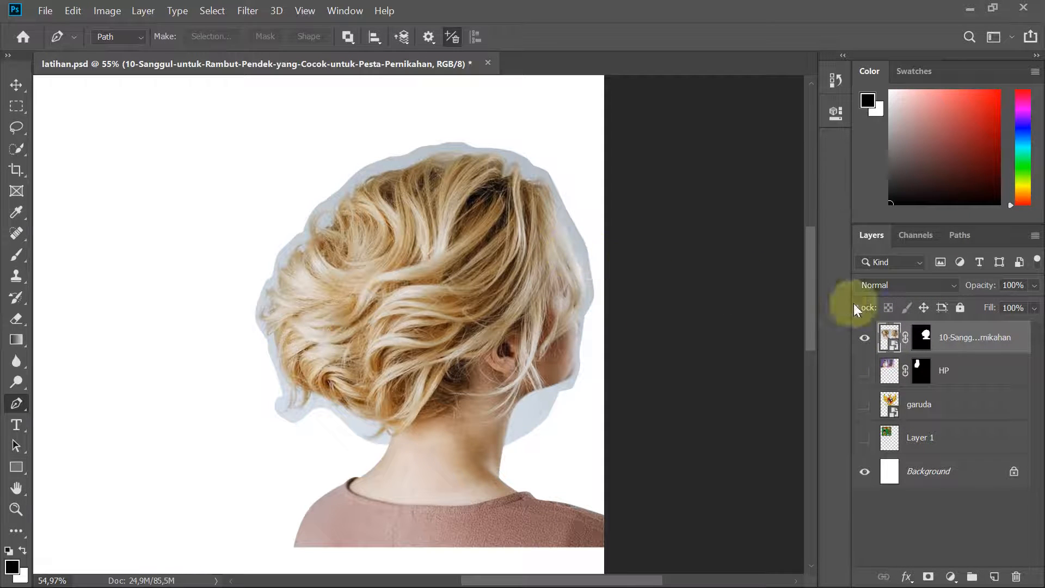
pyautogui.click(922, 344)
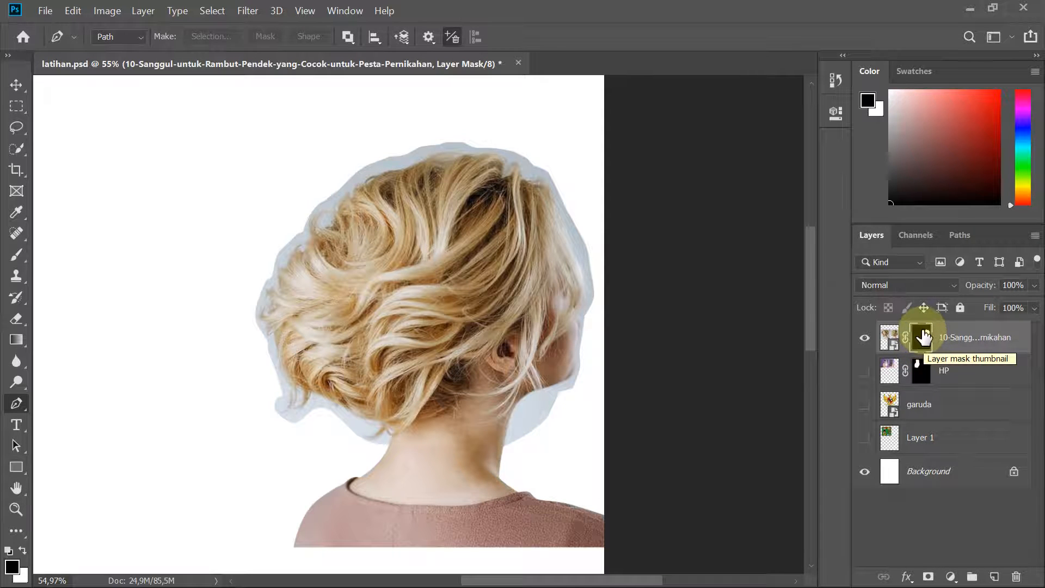
pyautogui.rightClick(922, 340)
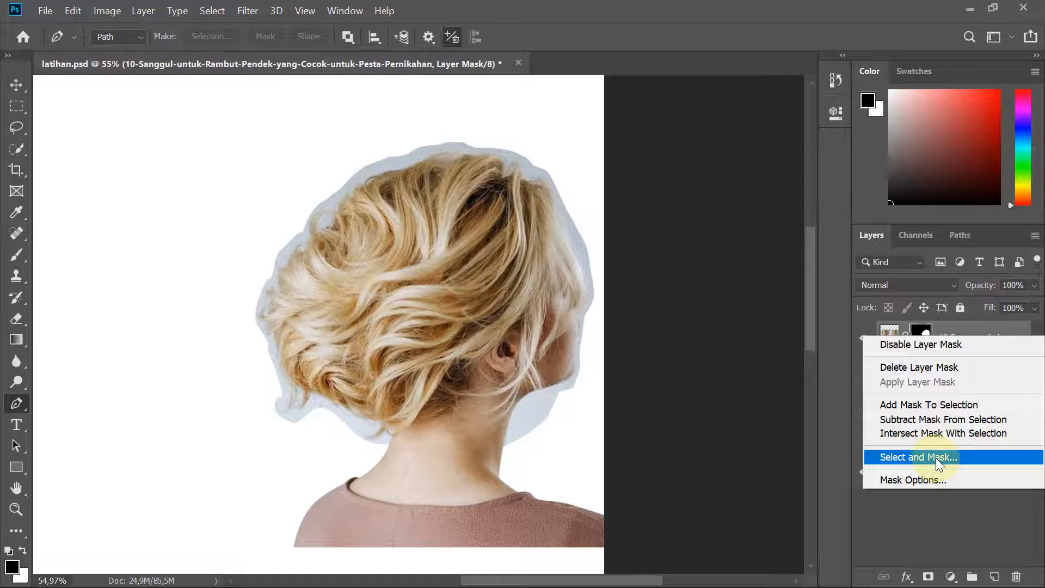
pyautogui.click(972, 456)
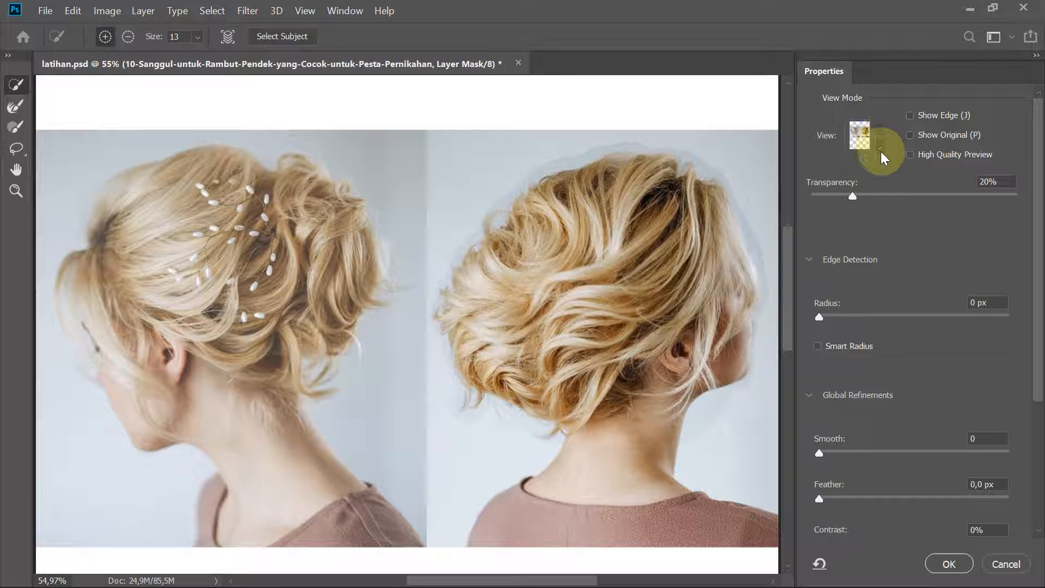
# - Set the Select and Mask view mode to Overlay
pyautogui.click(880, 135)
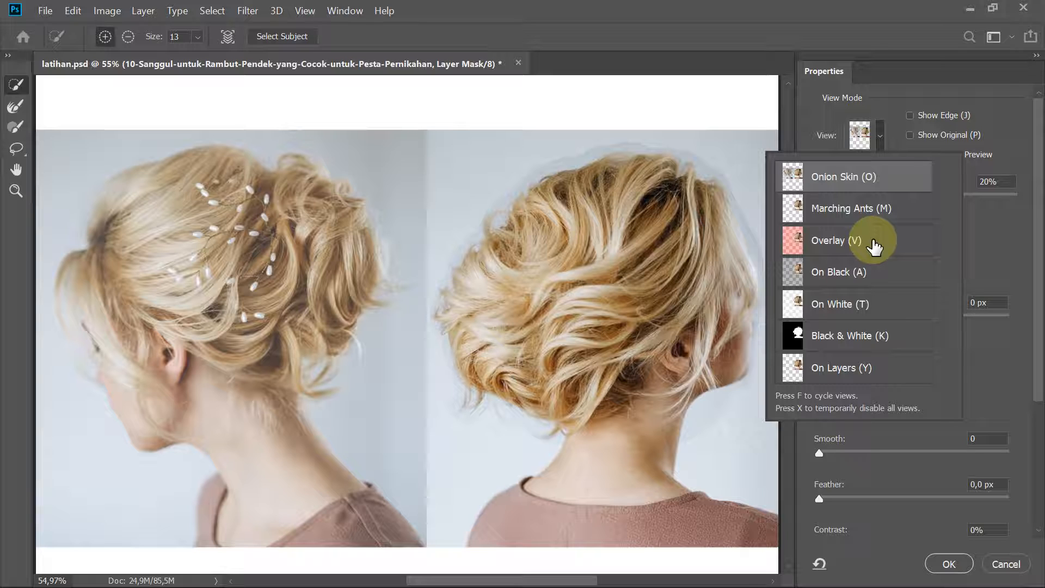
pyautogui.click(881, 133)
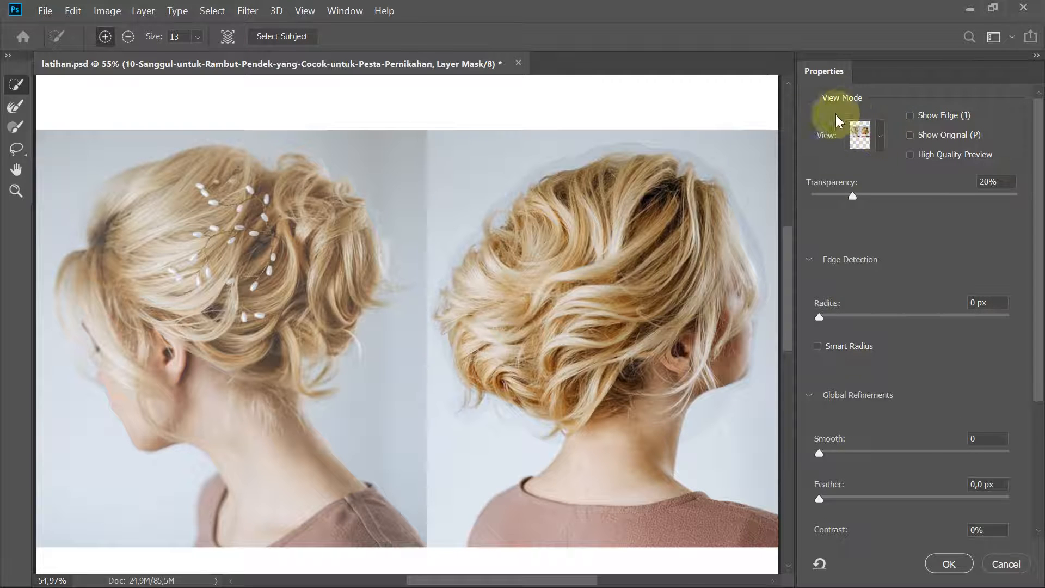
pyautogui.click(879, 136)
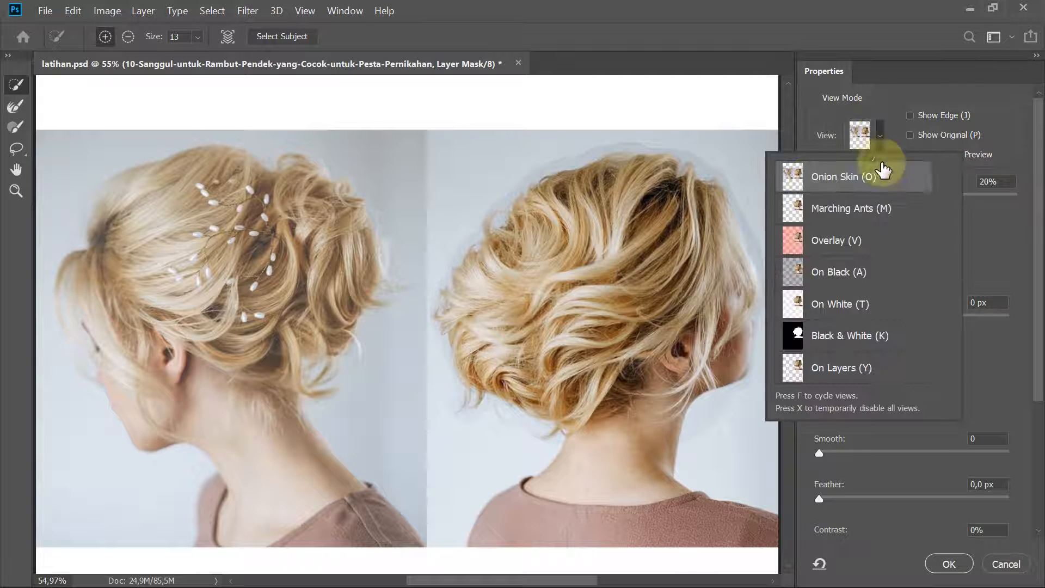
pyautogui.click(864, 245)
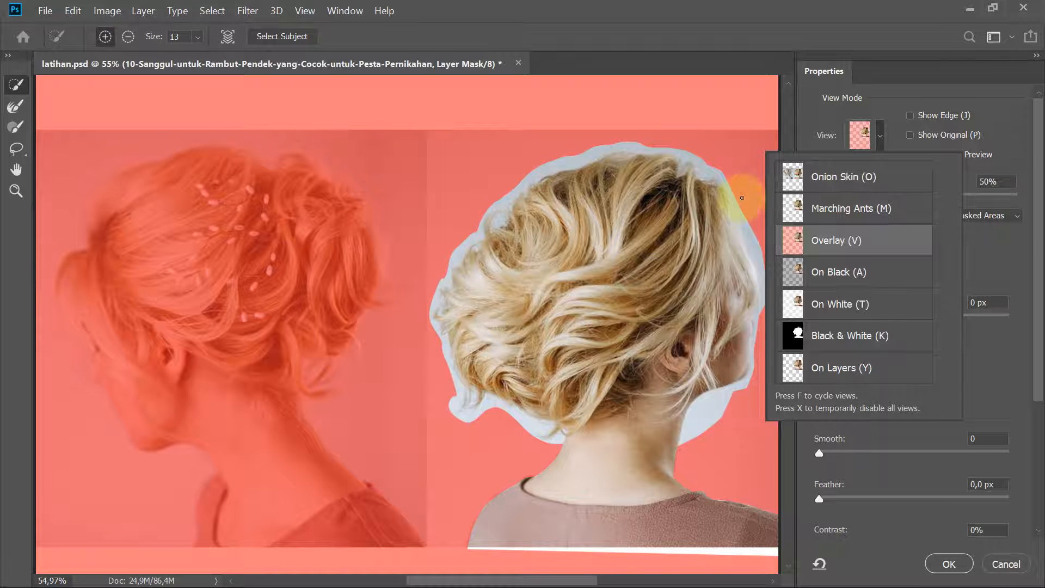
pyautogui.click(859, 122)
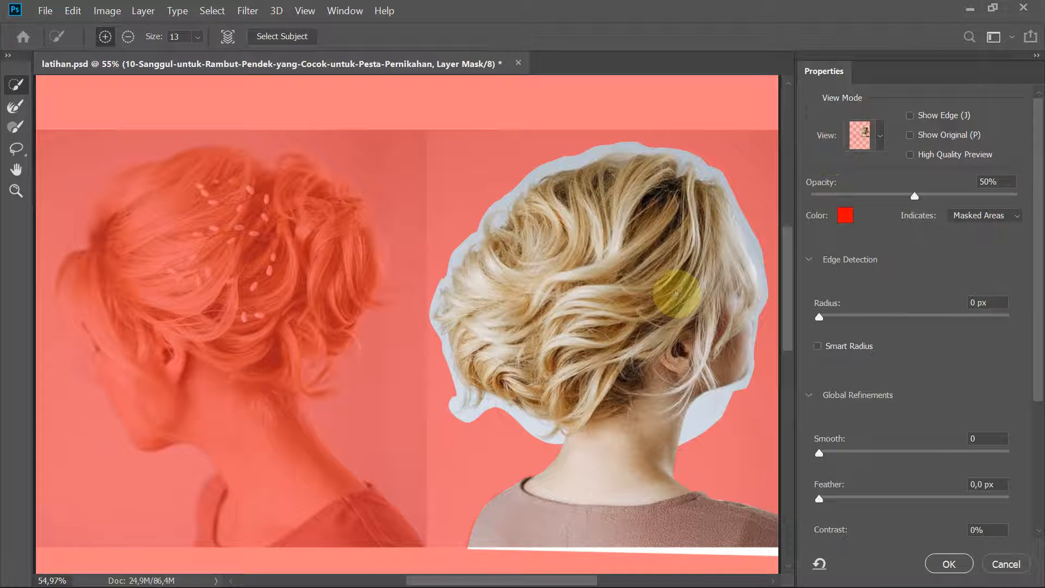
# - Activate the Refine Edge Brush Tool for working on the hair edges
pyautogui.scroll(-5, 642, 264)
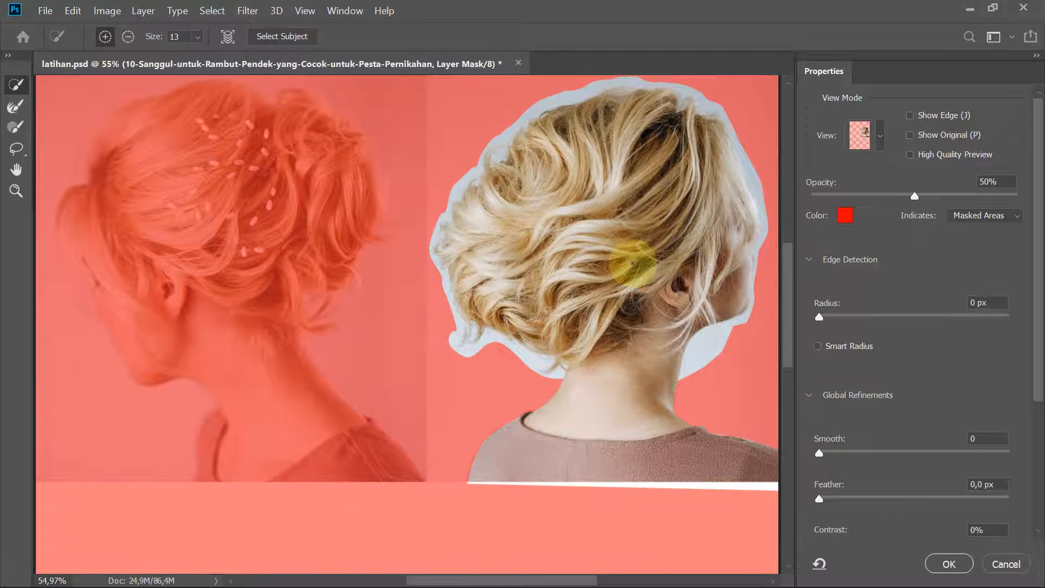
pyautogui.scroll(3, 632, 263)
pyautogui.scroll(3, 633, 263)
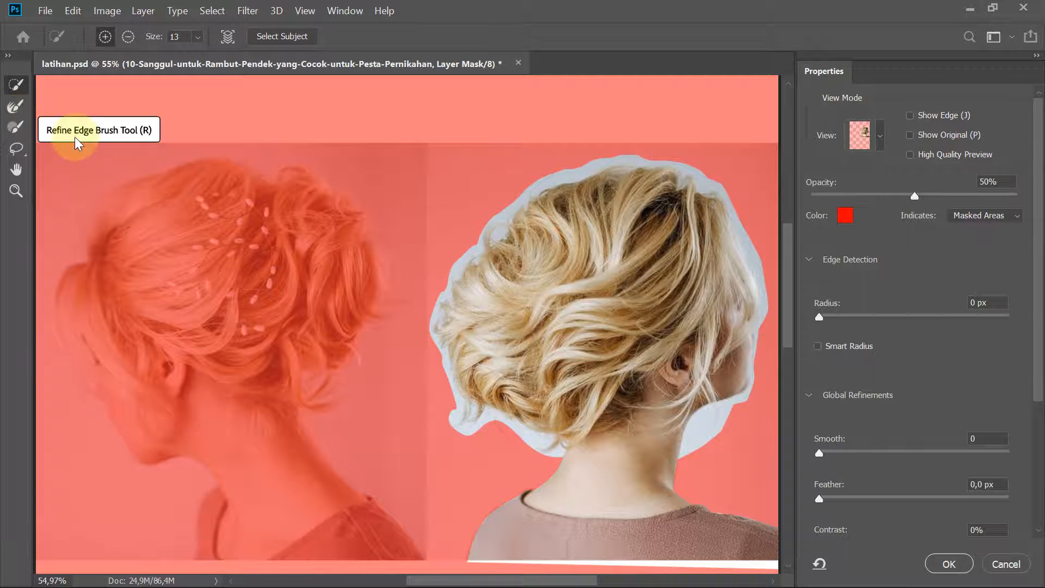
pyautogui.click(14, 108)
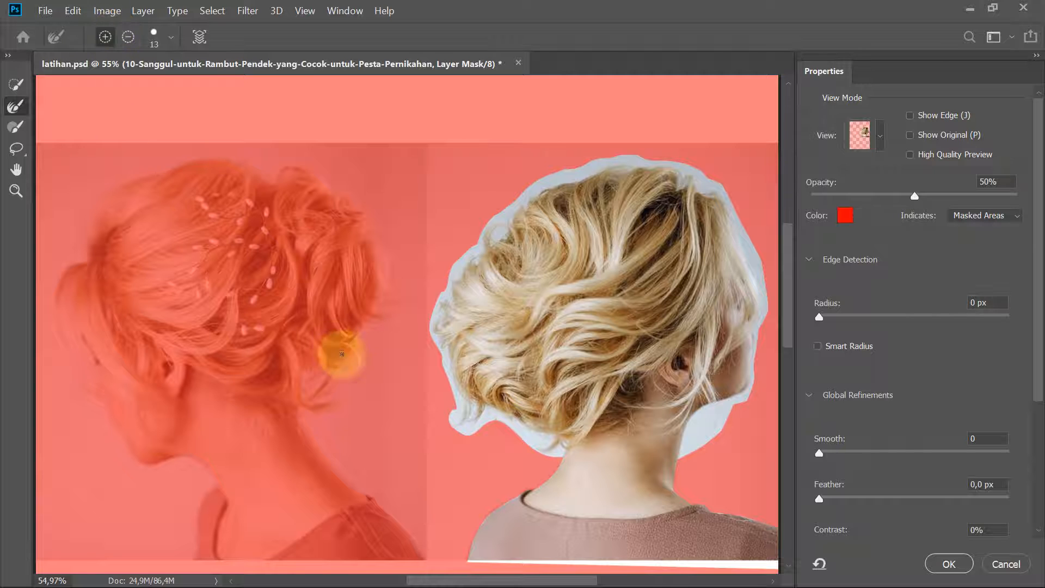
# - Switch to Chrome and search Google Images for "refine mask" in a new tab
pyautogui.moveTo(613, 561)
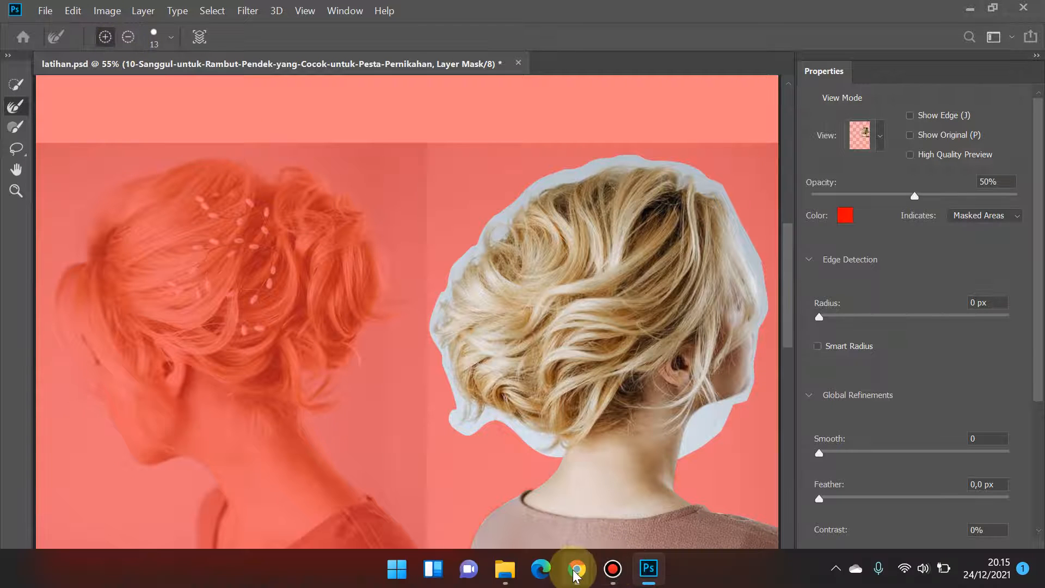
pyautogui.moveTo(577, 571)
pyautogui.click(522, 483)
pyautogui.click(264, 9)
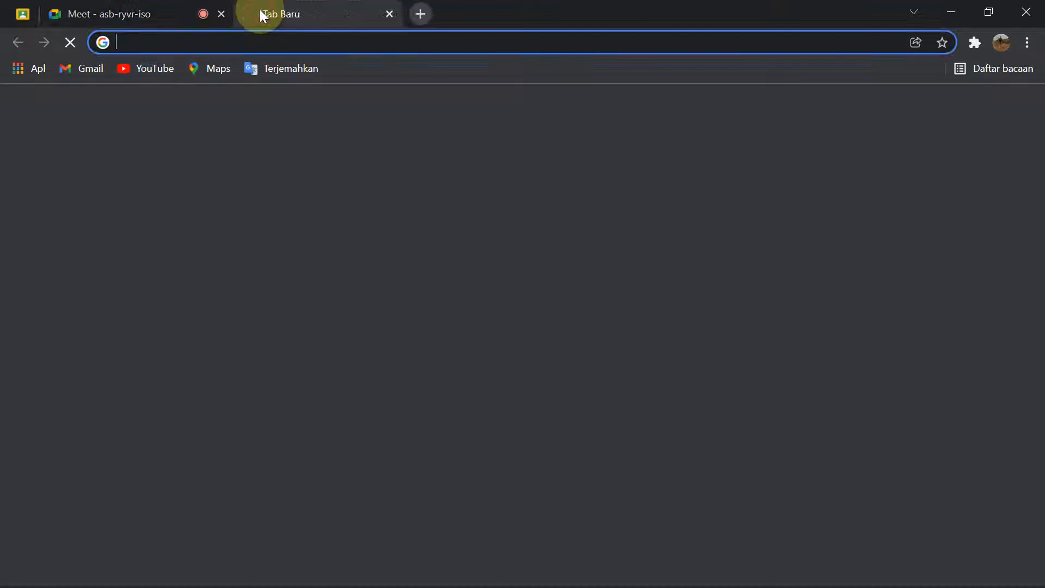
pyautogui.write('refin')
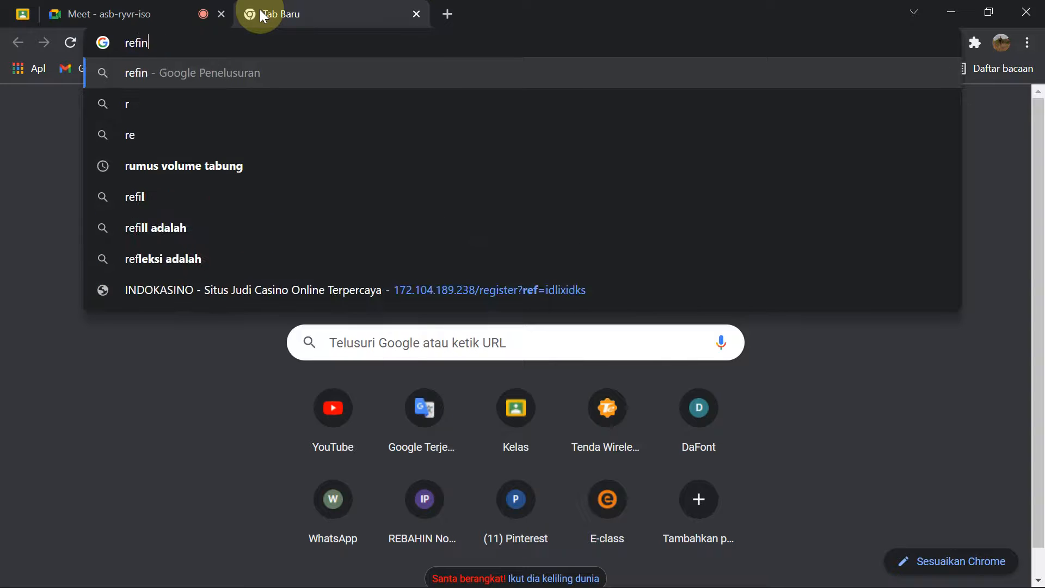
pyautogui.write('e mask')
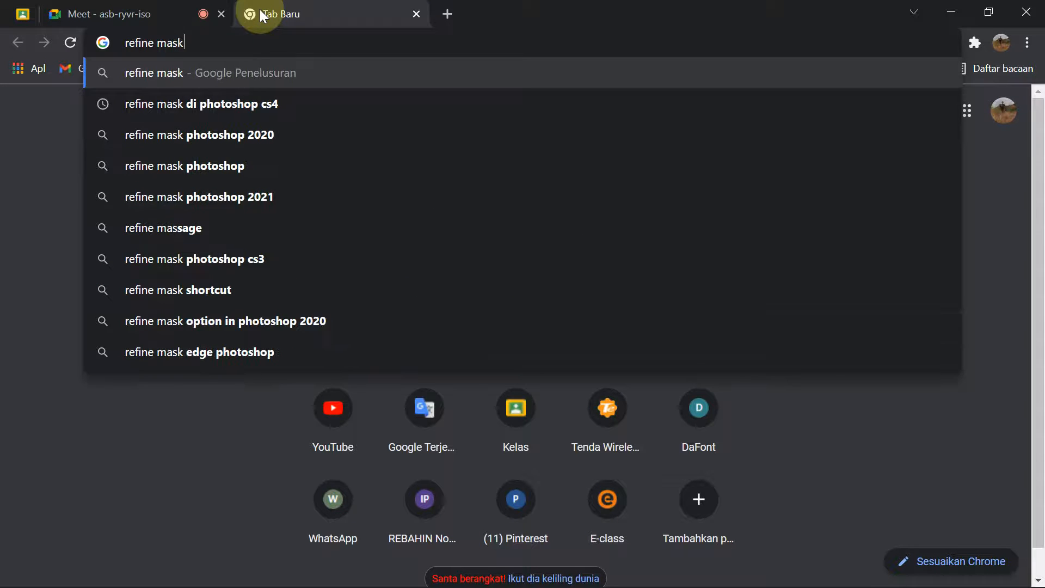
pyautogui.press('Return')
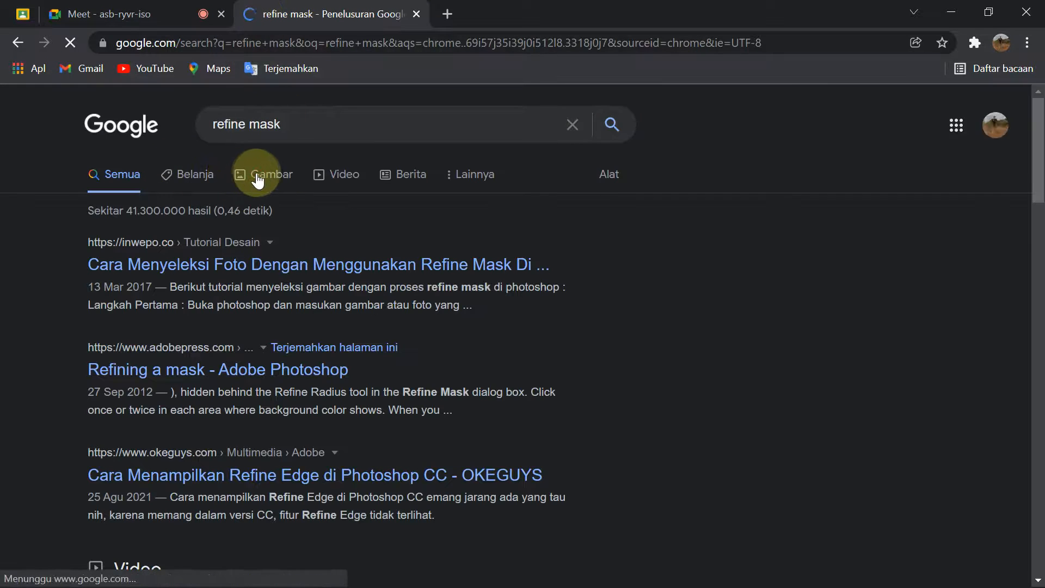
pyautogui.click(258, 175)
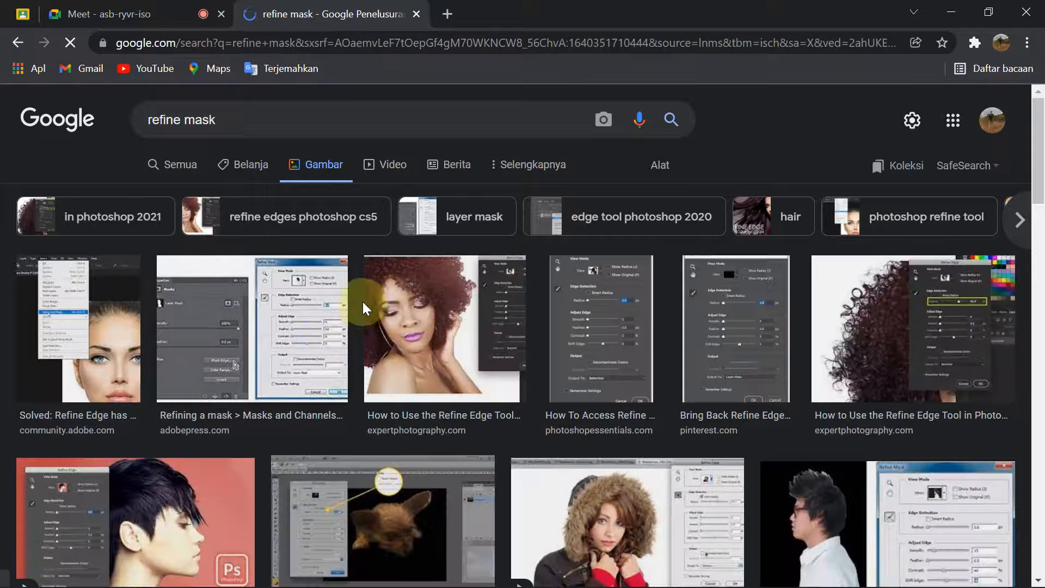
# - Open the image from the "Refine Edge in Photoshop CS5" result in a new tab and view it
pyautogui.scroll(-3, 479, 335)
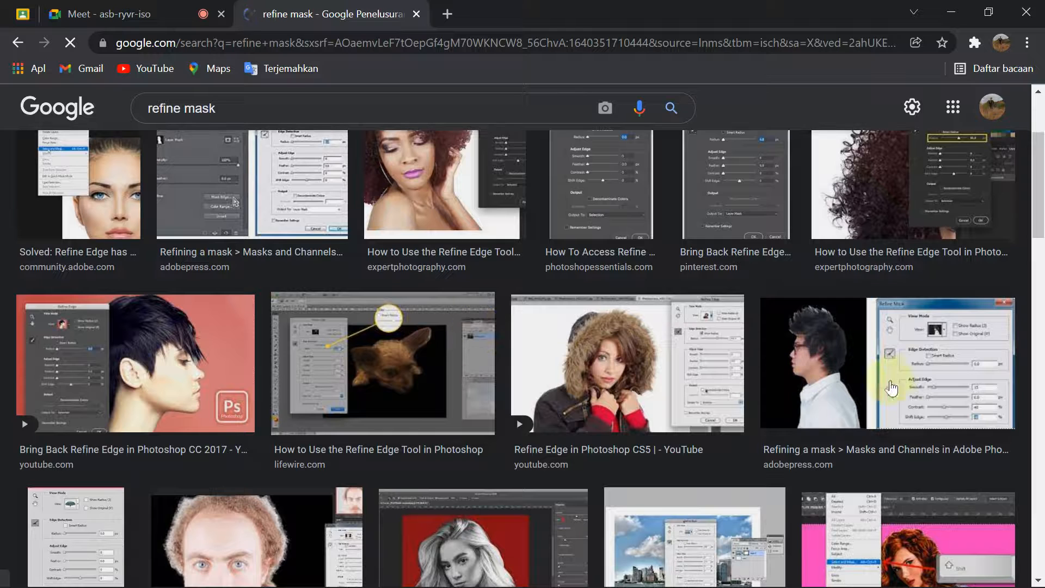
pyautogui.click(710, 327)
pyautogui.click(901, 242)
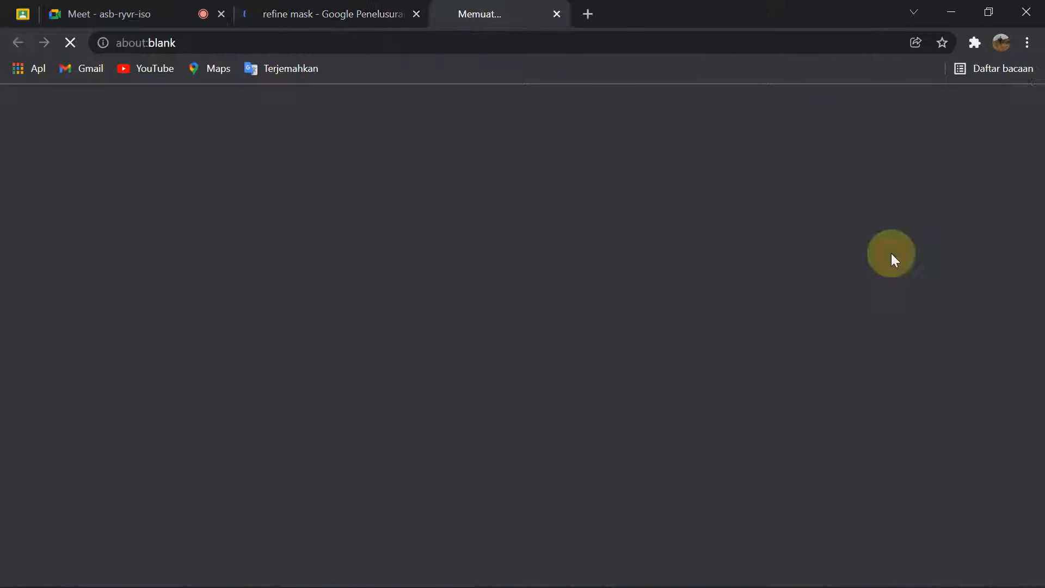
pyautogui.click(610, 12)
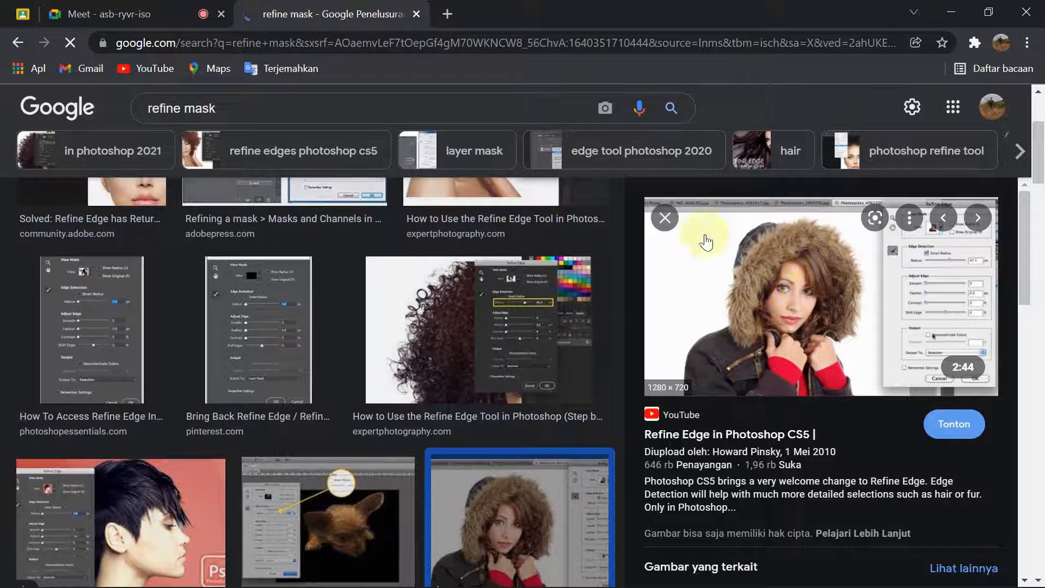
pyautogui.click(851, 258)
pyautogui.rightClick(851, 258)
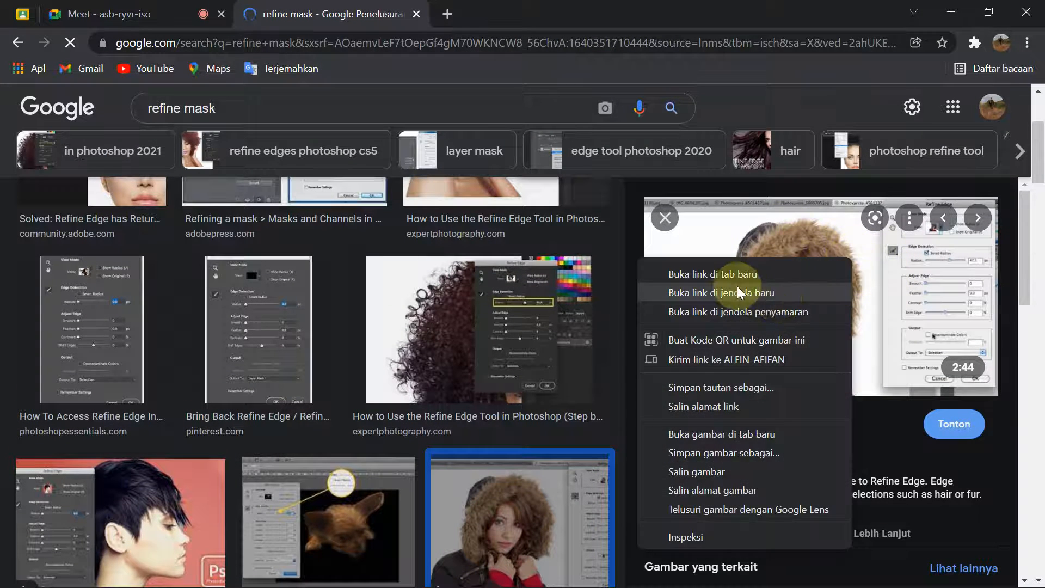
pyautogui.click(722, 433)
pyautogui.click(463, 14)
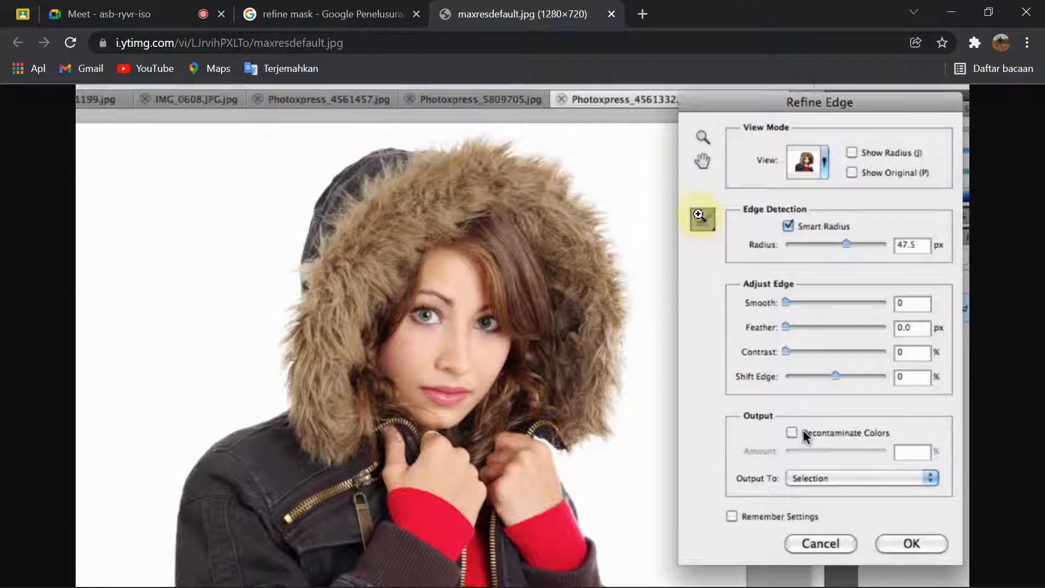
# - Return to the image results and preview the Adobe Press "Refining a mask > Masks and Channels" image
pyautogui.click(370, 14)
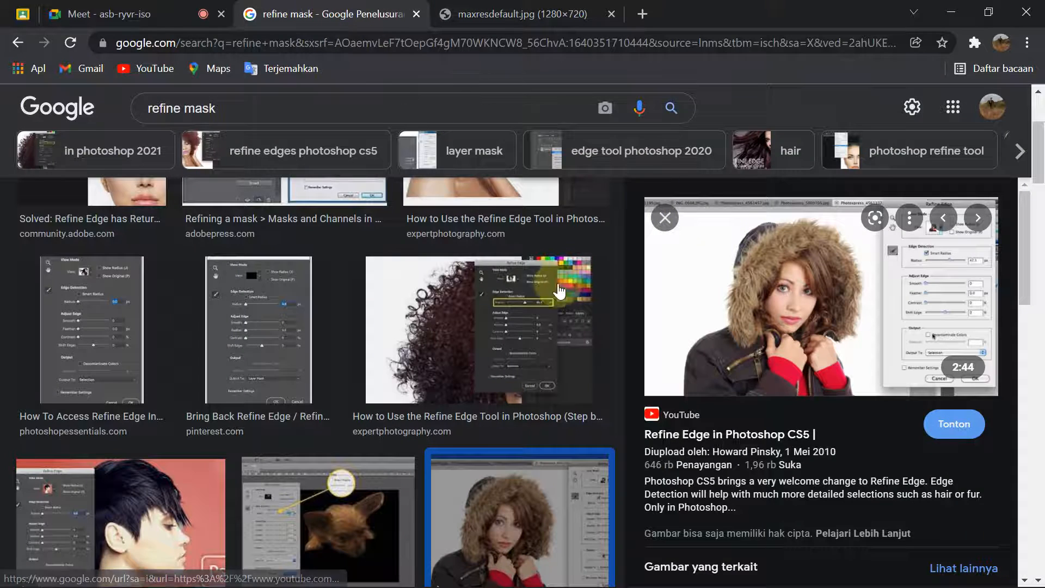
pyautogui.scroll(-3, 572, 313)
pyautogui.scroll(7, 532, 308)
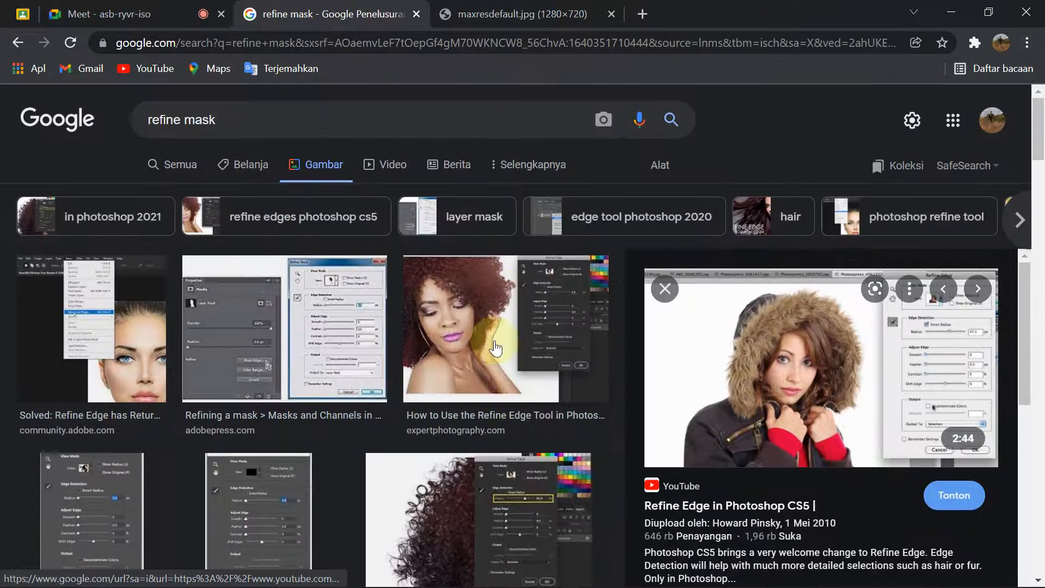
pyautogui.click(343, 327)
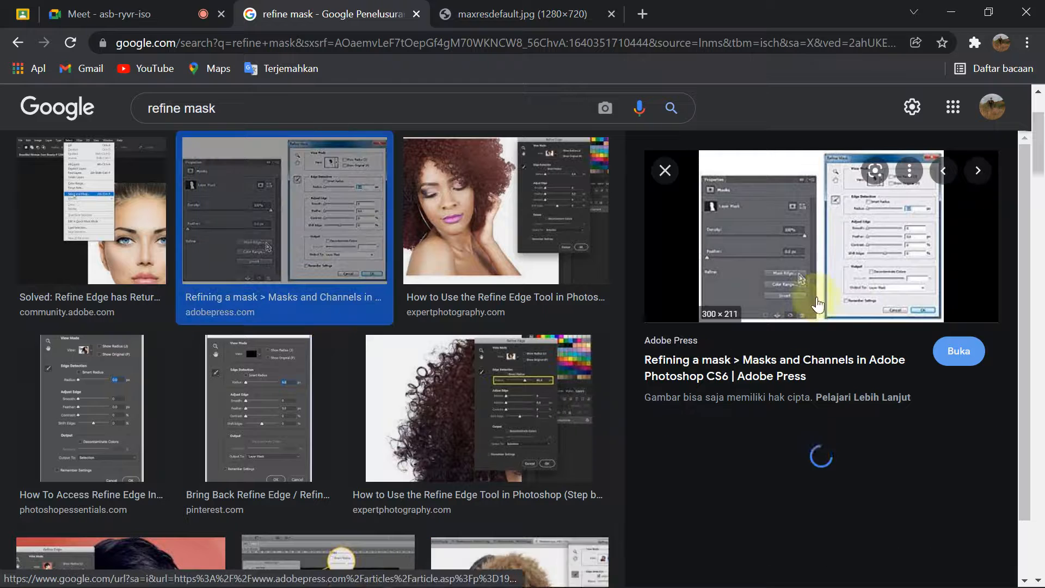
# - Open the previewed Adobe Press mask refinement image in its own tab, view it, and close that tab
pyautogui.rightClick(804, 232)
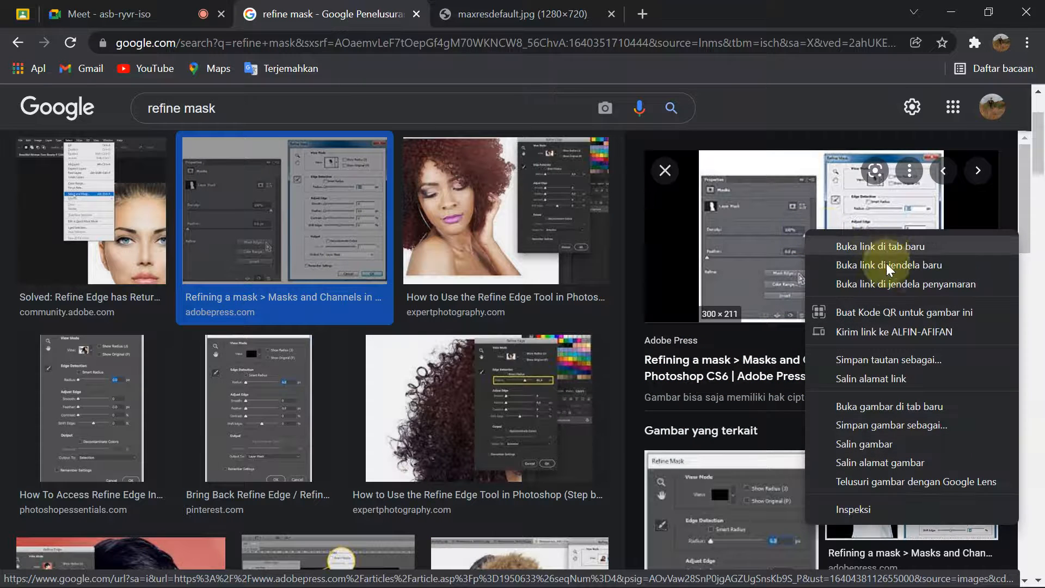
pyautogui.click(910, 407)
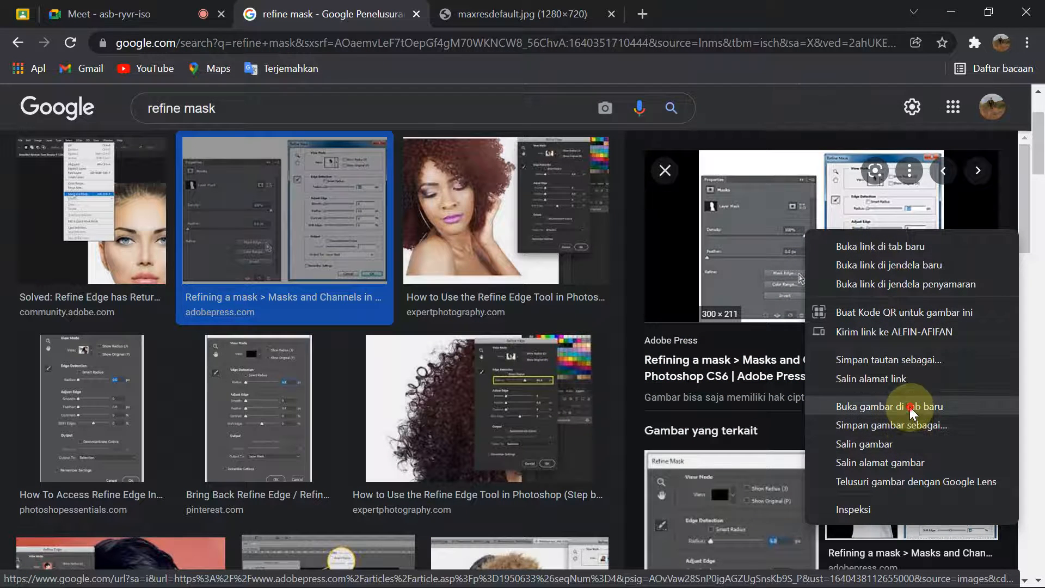
pyautogui.click(588, 14)
pyautogui.click(680, 14)
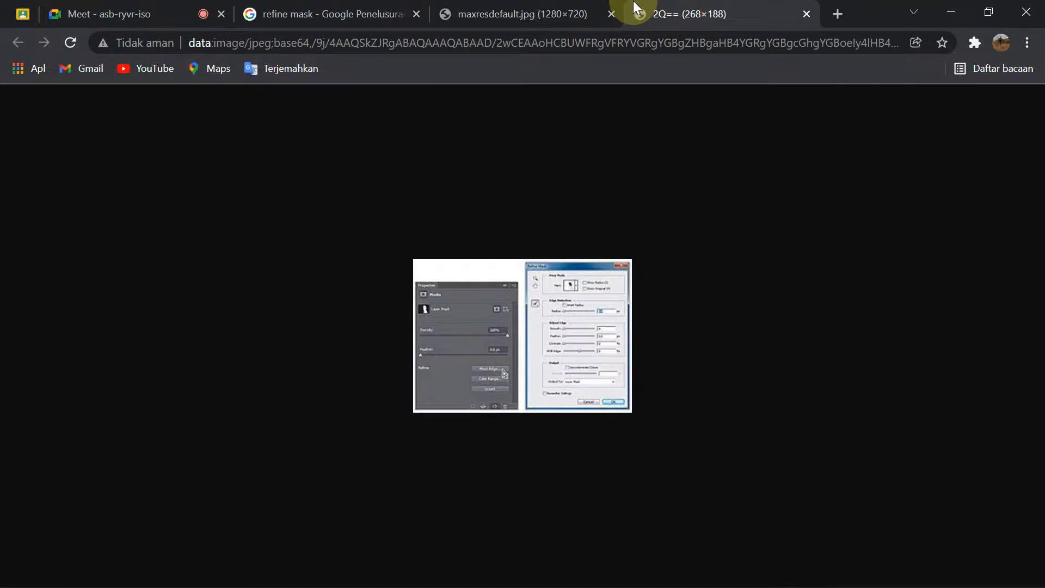
pyautogui.click(806, 12)
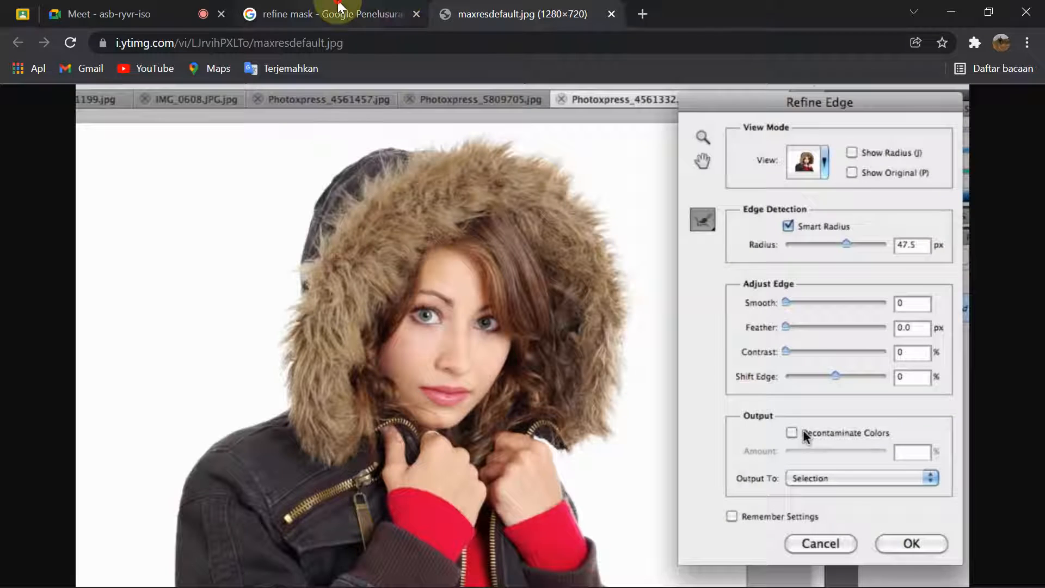
# - Return to the "refine mask" image results and preview related Adobe Press images of the Refine Mask dialog
pyautogui.click(335, 12)
pyautogui.scroll(-1, 794, 443)
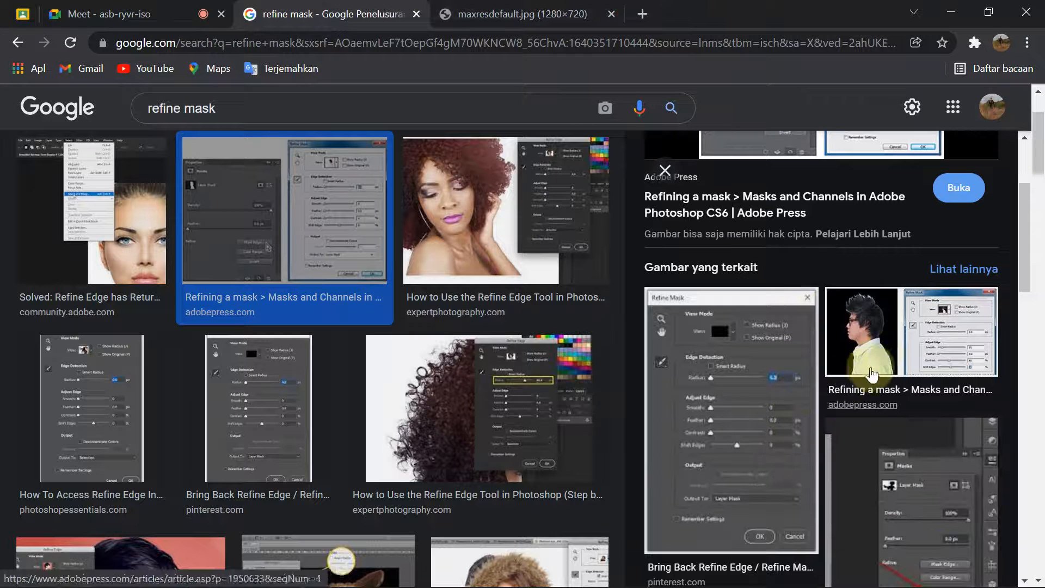
pyautogui.click(880, 366)
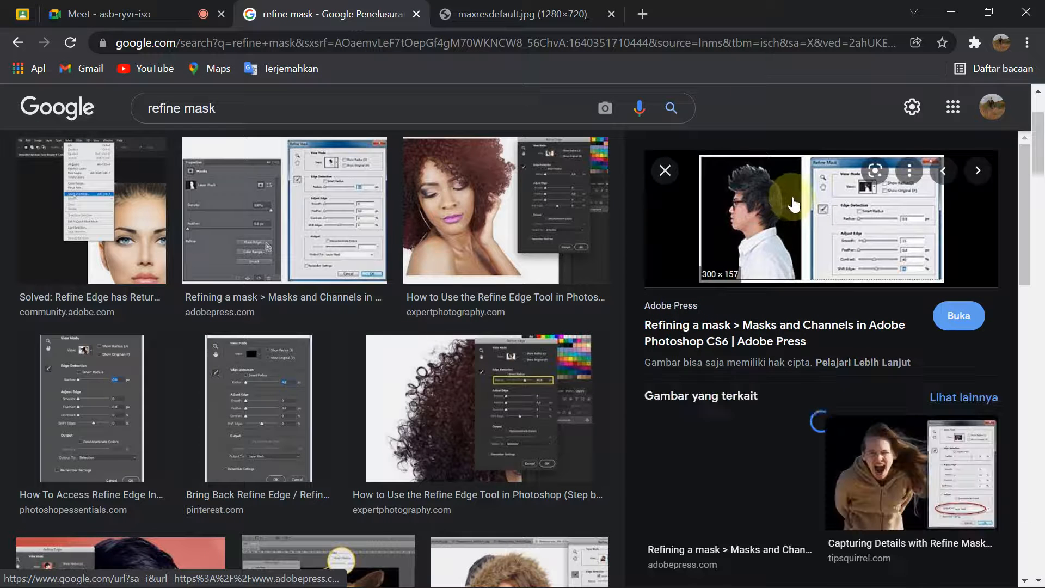
pyautogui.scroll(-3, 790, 248)
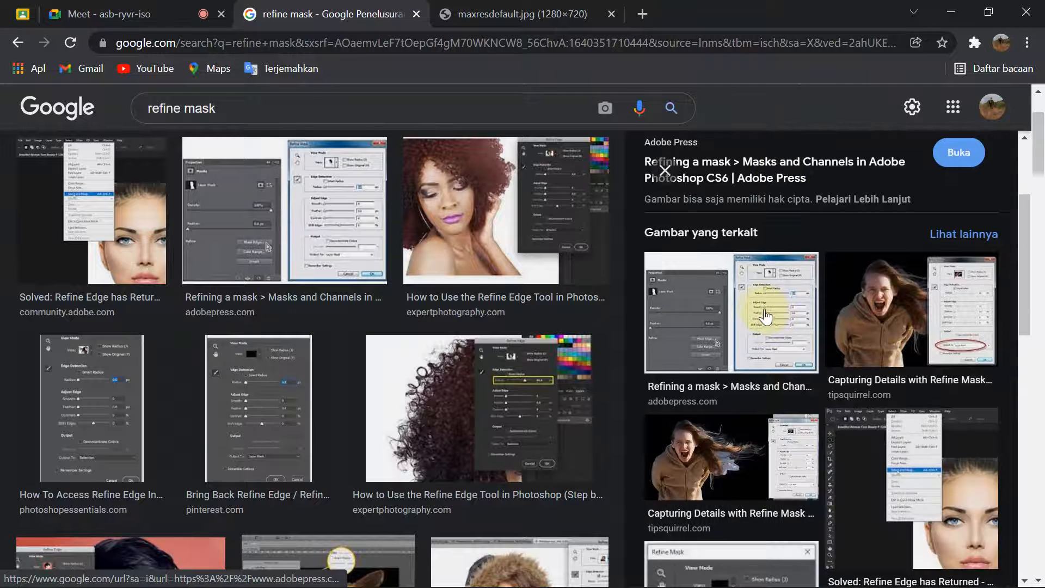
pyautogui.click(765, 307)
pyautogui.scroll(-8, 793, 345)
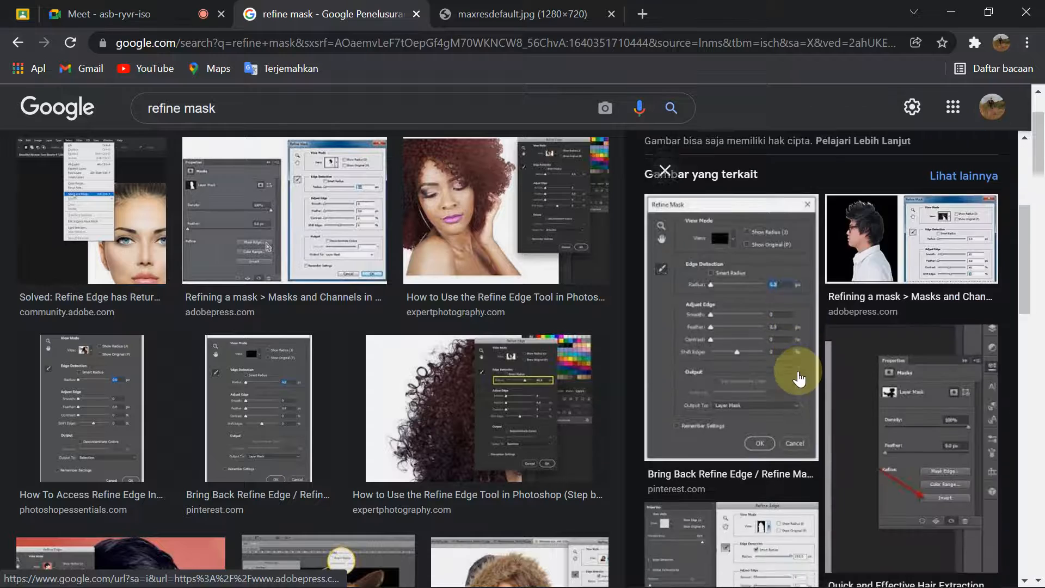
pyautogui.click(795, 372)
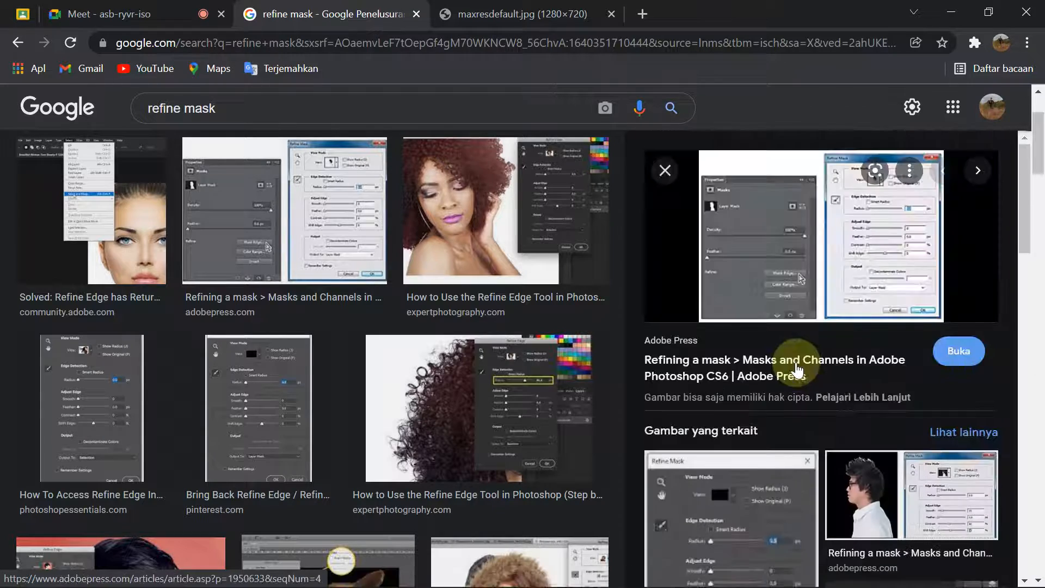
# - Compare the Refine Edge dialog in maxresdefault.jpg with Photoshop's Select and Mask workspace, ending in Photoshop
pyautogui.click(436, 9)
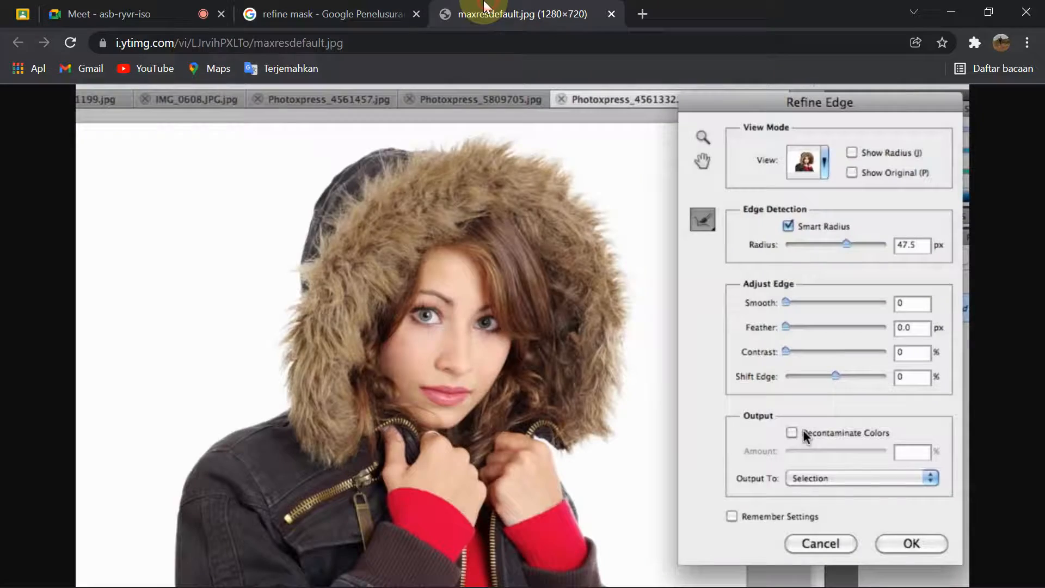
pyautogui.click(381, 12)
pyautogui.click(495, 7)
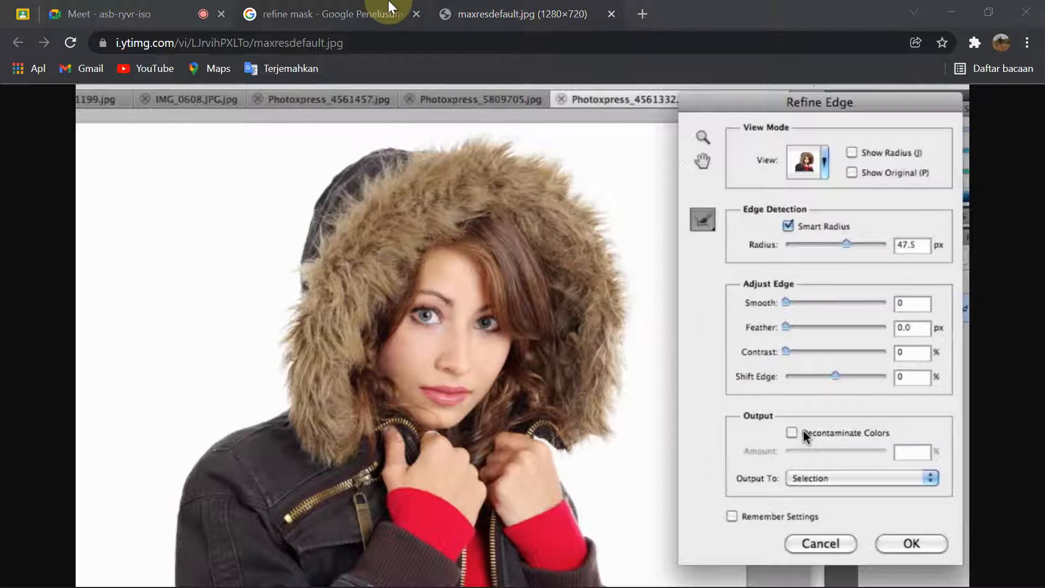
pyautogui.hotkey('alt', 'Tab')
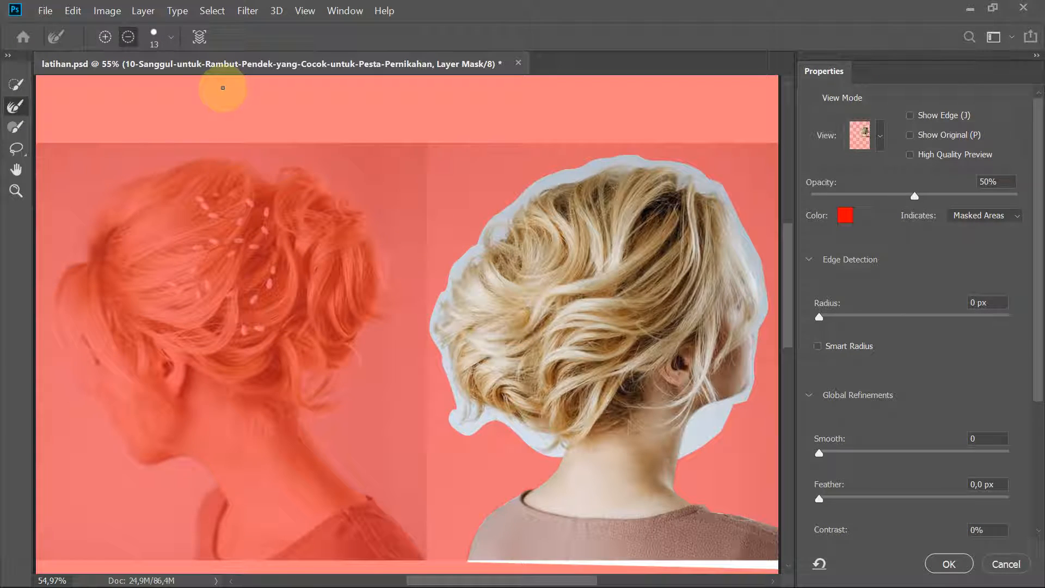
pyautogui.hotkey('alt', 'Tab')
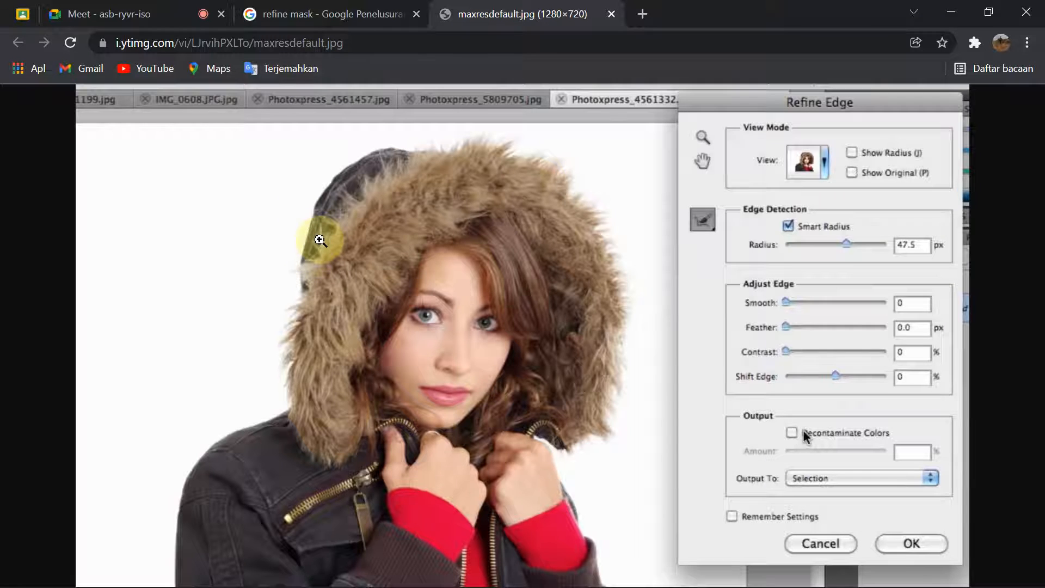
pyautogui.hotkey('alt', 'Tab')
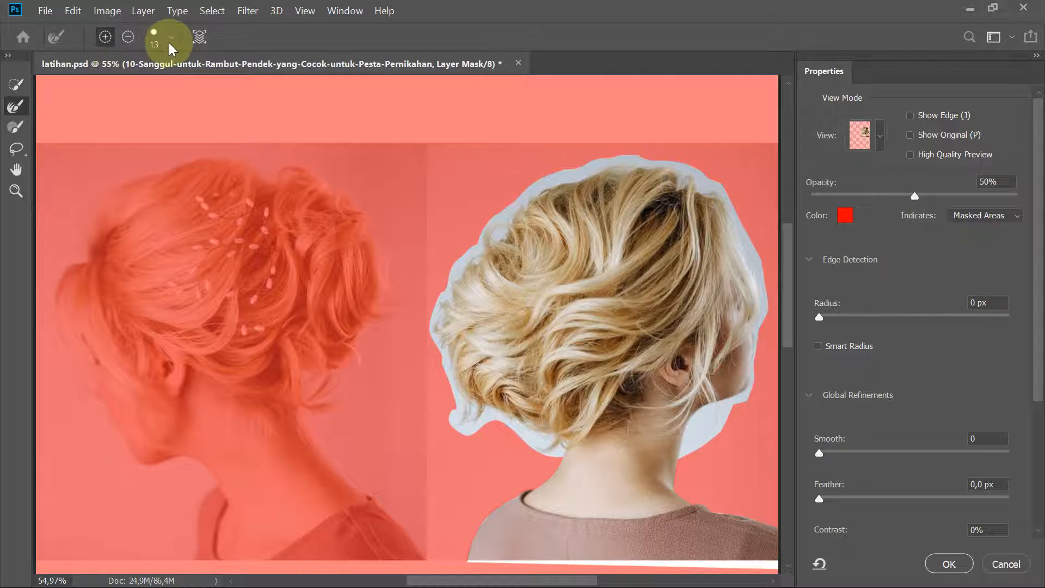
# - Set the Refine Edge Brush size to 111 px and close the brush settings
pyautogui.click(169, 39)
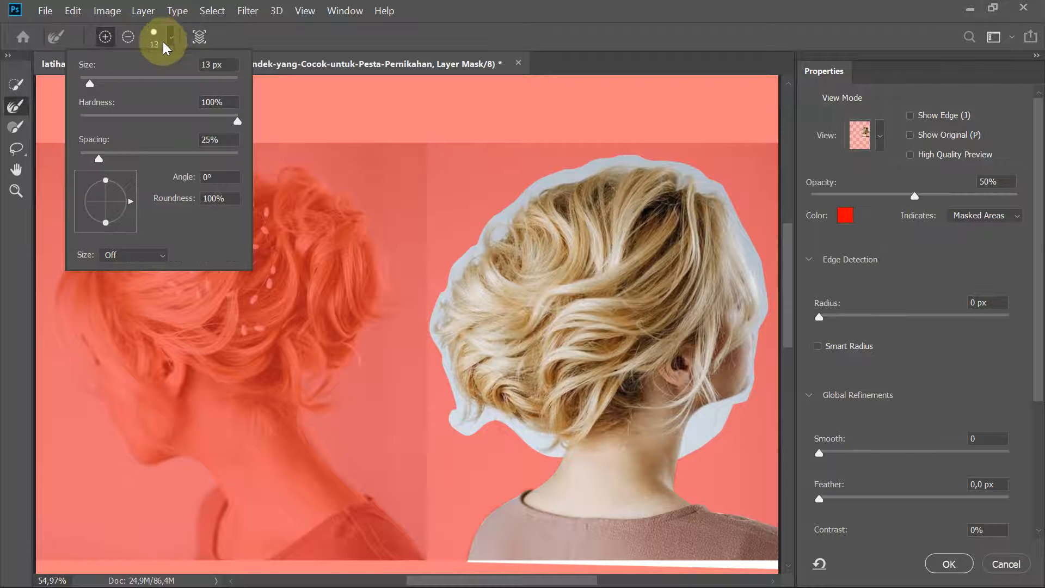
pyautogui.rightClick(384, 234)
pyautogui.rightClick(396, 226)
pyautogui.rightClick(412, 216)
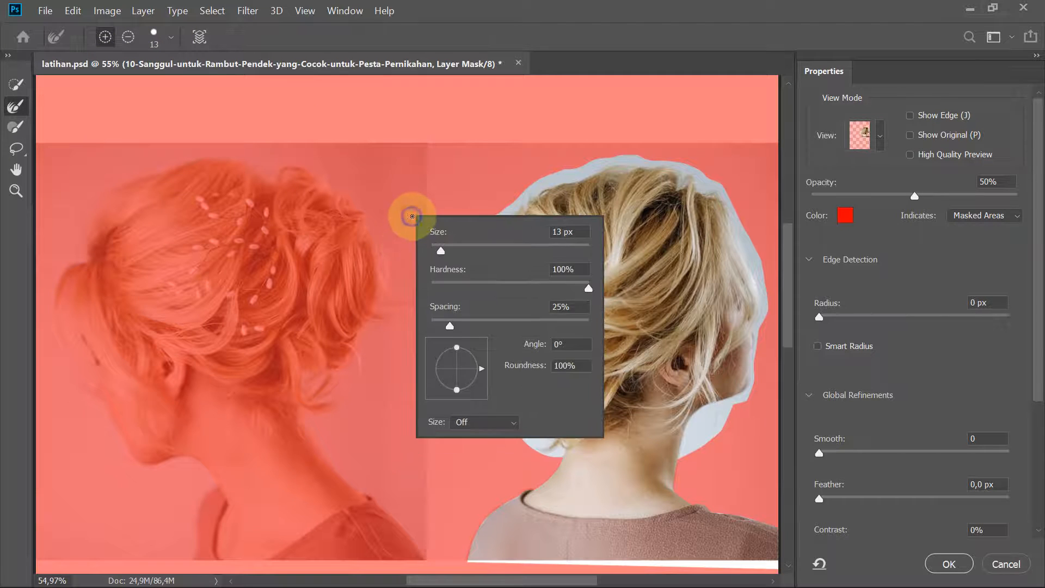
pyautogui.rightClick(380, 229)
pyautogui.rightClick(412, 238)
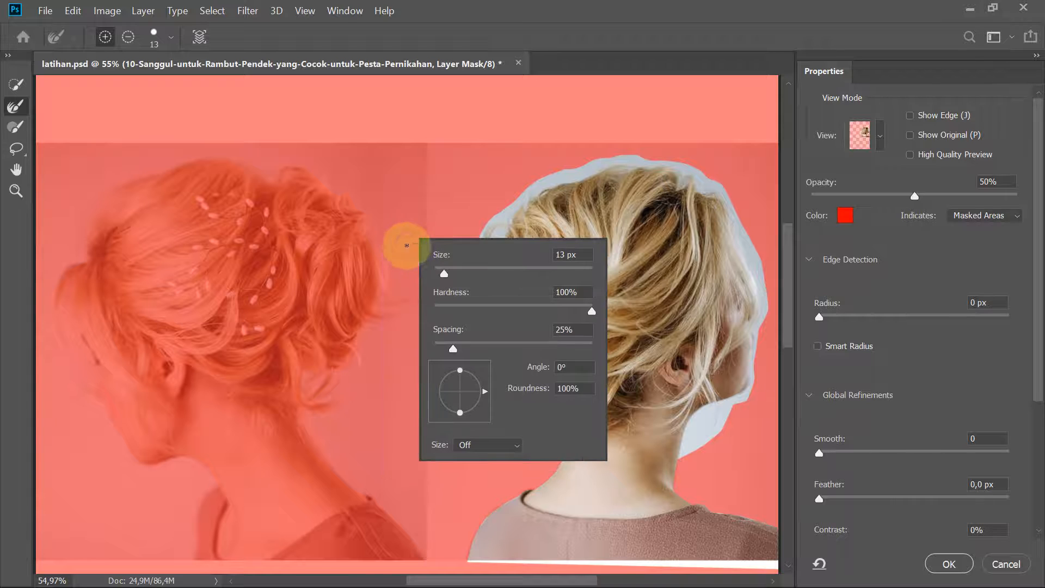
pyautogui.rightClick(385, 233)
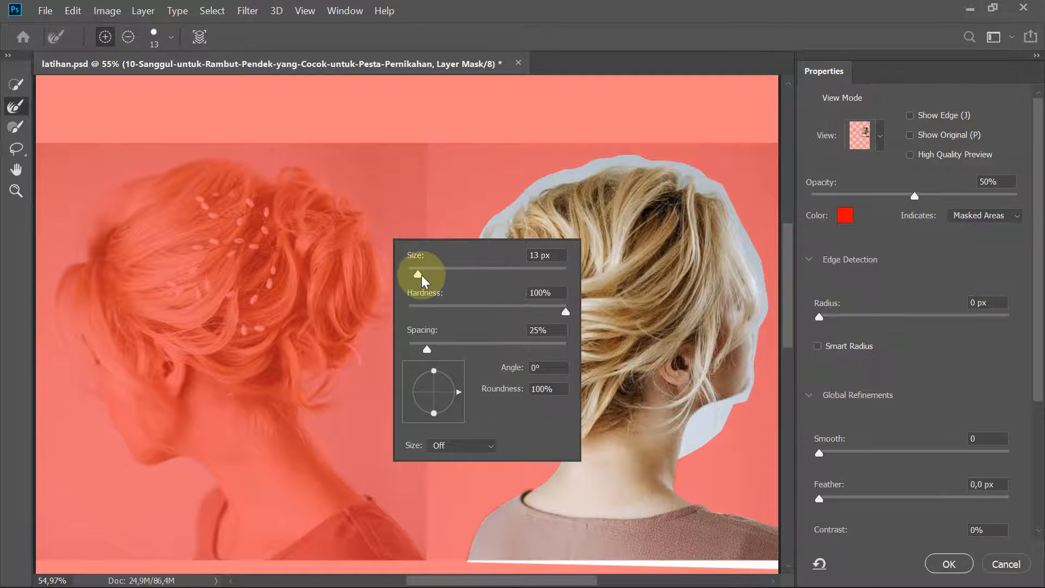
pyautogui.moveTo(421, 274); pyautogui.dragTo(443, 273)
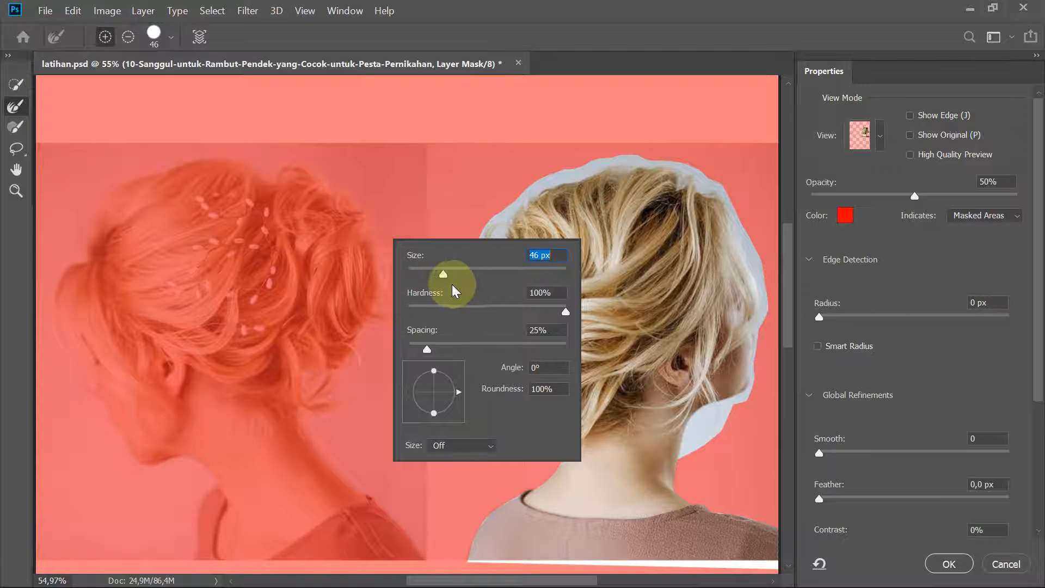
pyautogui.moveTo(442, 272); pyautogui.dragTo(478, 276)
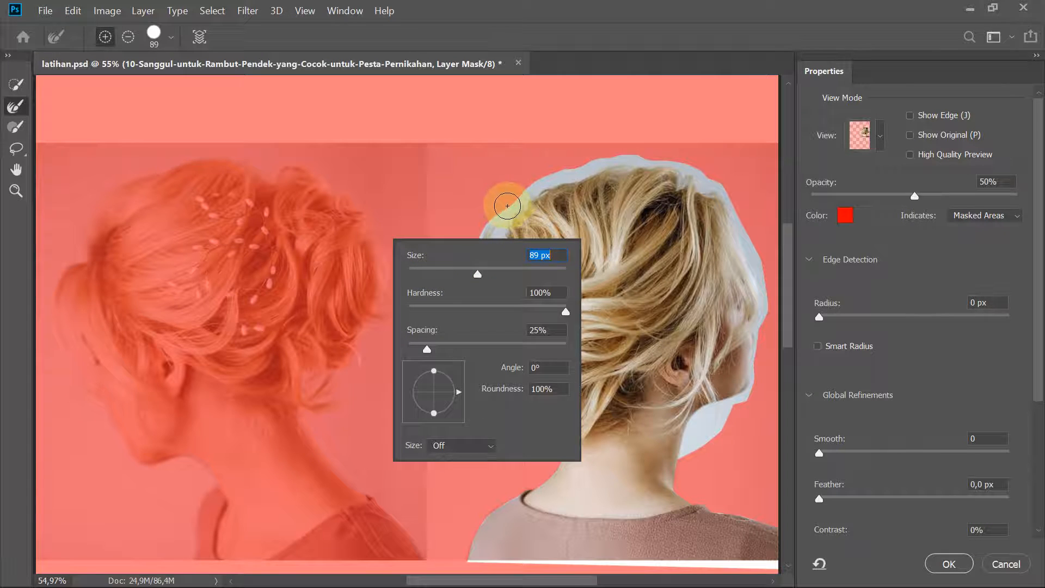
pyautogui.moveTo(482, 271); pyautogui.dragTo(491, 273)
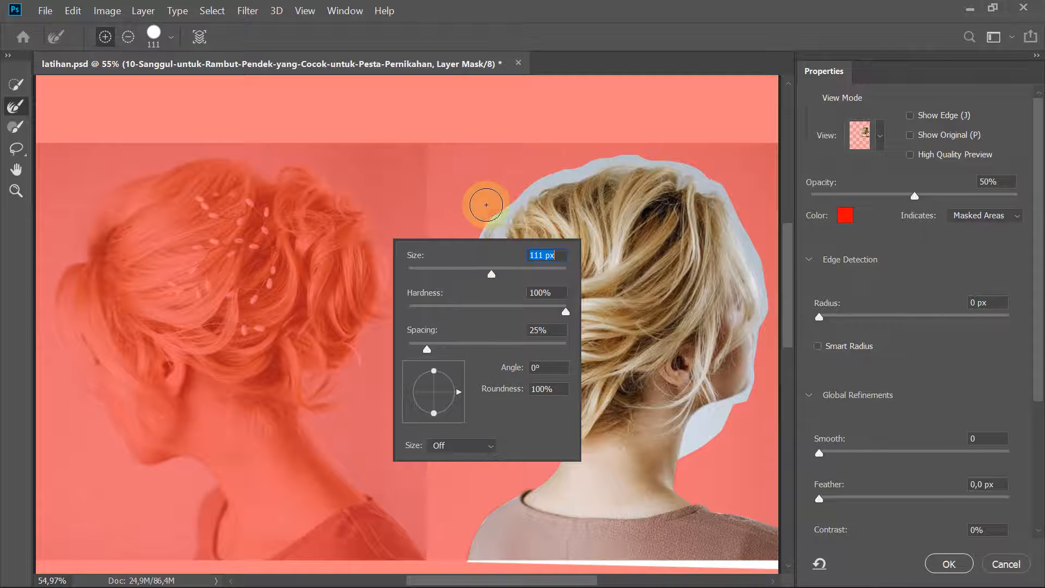
pyautogui.click(504, 201)
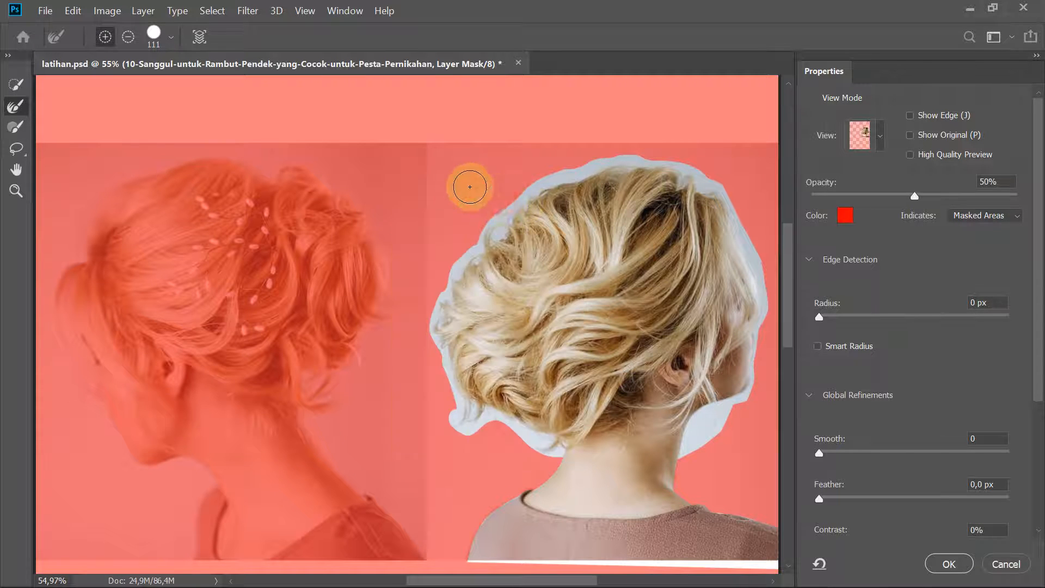
# - Brush over the lower edge of the blonde woman's hair above the nape to refine the mask there
pyautogui.moveTo(488, 190)
pyautogui.mouseDown()
pyautogui.moveTo(472, 200)
pyautogui.moveTo(457, 261)
pyautogui.mouseUp()
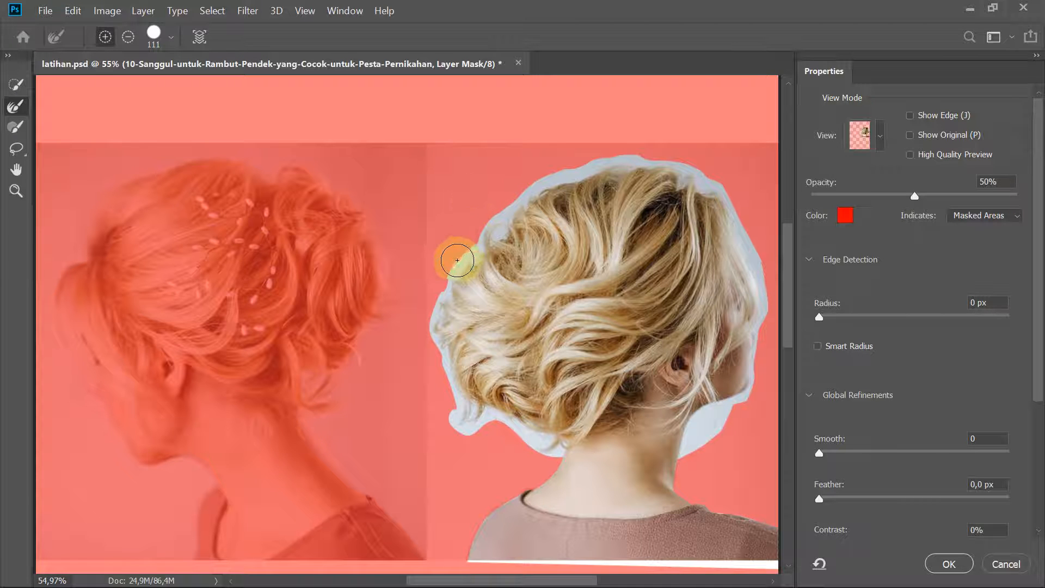
pyautogui.scroll(3, 466, 357)
pyautogui.scroll(-7, 489, 389)
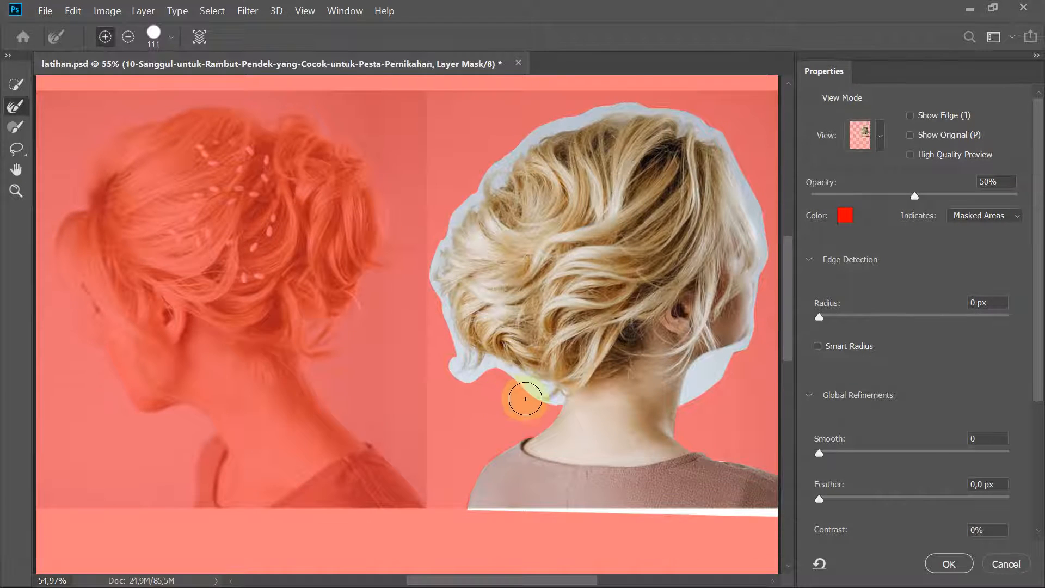
pyautogui.scroll(3, 528, 395)
pyautogui.scroll(1, 530, 387)
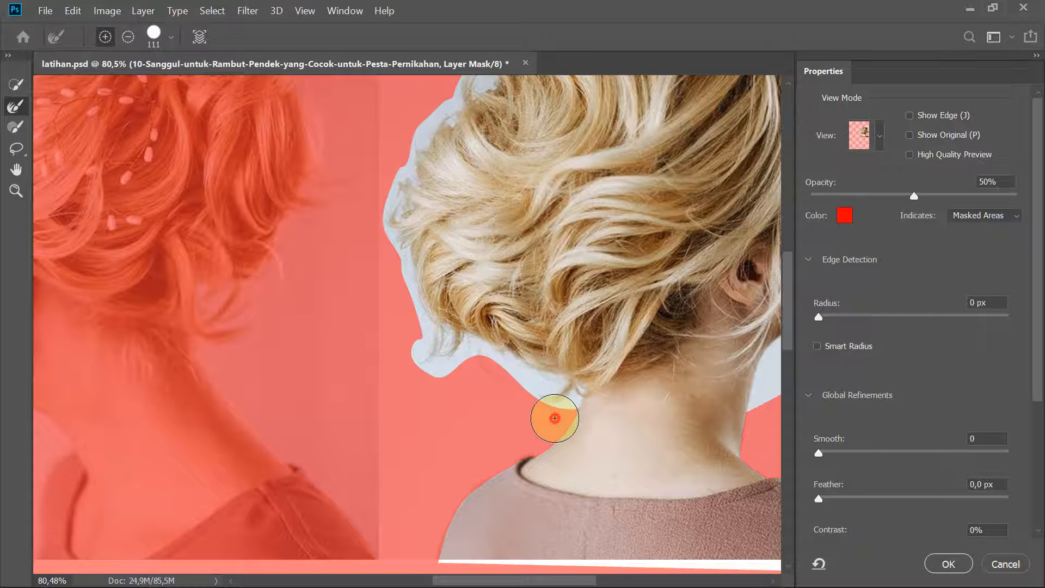
pyautogui.moveTo(554, 418)
pyautogui.mouseDown()
pyautogui.moveTo(555, 397)
pyautogui.moveTo(568, 391)
pyautogui.moveTo(531, 393)
pyautogui.moveTo(535, 377)
pyautogui.mouseUp()
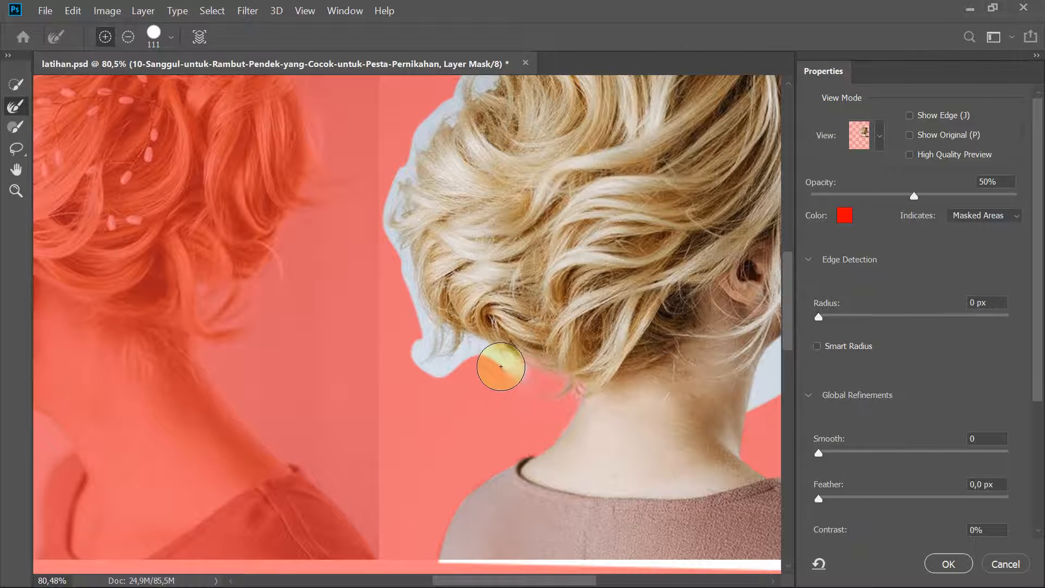
pyautogui.moveTo(508, 368); pyautogui.dragTo(495, 359)
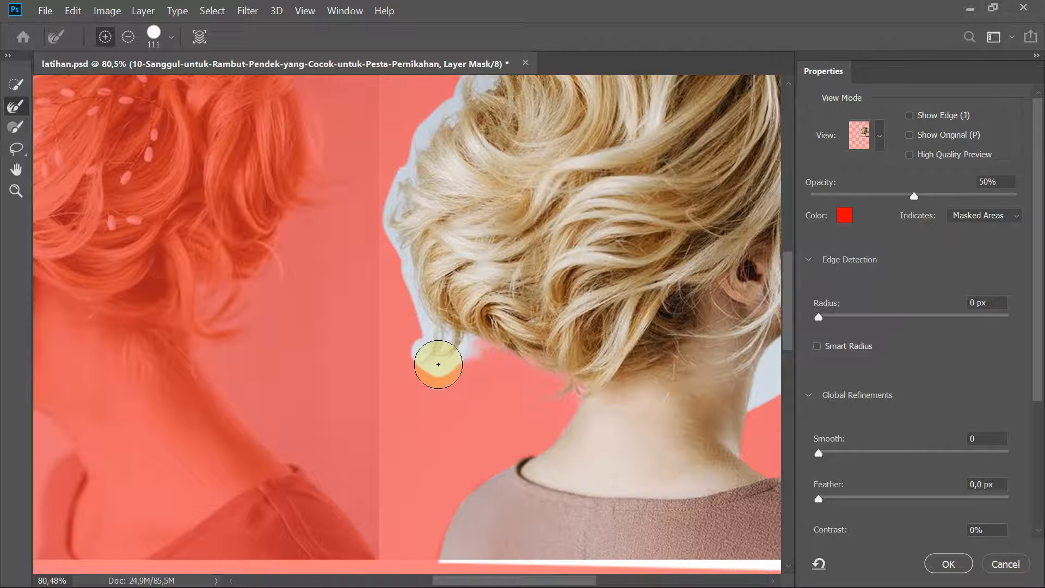
# - Refine the mask along the back of the blonde hair and up its outer curve to the crown
pyautogui.moveTo(424, 355)
pyautogui.mouseDown()
pyautogui.moveTo(441, 374)
pyautogui.moveTo(384, 210)
pyautogui.moveTo(399, 163)
pyautogui.moveTo(377, 195)
pyautogui.moveTo(378, 229)
pyautogui.moveTo(425, 367)
pyautogui.moveTo(439, 347)
pyautogui.moveTo(423, 331)
pyautogui.moveTo(387, 217)
pyautogui.moveTo(435, 335)
pyautogui.moveTo(394, 268)
pyautogui.moveTo(384, 203)
pyautogui.moveTo(490, 204)
pyautogui.moveTo(500, 224)
pyautogui.moveTo(528, 220)
pyautogui.moveTo(523, 264)
pyautogui.moveTo(480, 305)
pyautogui.moveTo(450, 274)
pyautogui.moveTo(490, 280)
pyautogui.moveTo(530, 357)
pyautogui.moveTo(516, 329)
pyautogui.moveTo(535, 272)
pyautogui.moveTo(416, 432)
pyautogui.mouseUp()
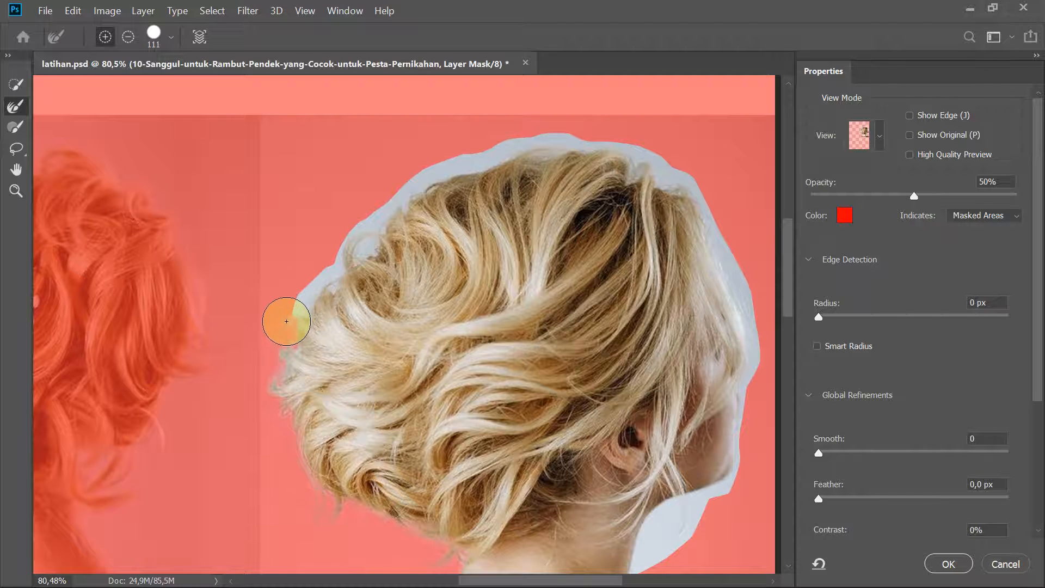
pyautogui.moveTo(297, 306)
pyautogui.mouseDown()
pyautogui.moveTo(344, 267)
pyautogui.moveTo(333, 278)
pyautogui.moveTo(362, 221)
pyautogui.moveTo(354, 241)
pyautogui.moveTo(369, 224)
pyautogui.moveTo(359, 250)
pyautogui.moveTo(368, 256)
pyautogui.moveTo(363, 240)
pyautogui.moveTo(369, 252)
pyautogui.moveTo(378, 238)
pyautogui.moveTo(367, 254)
pyautogui.moveTo(386, 211)
pyautogui.moveTo(387, 221)
pyautogui.moveTo(397, 206)
pyautogui.moveTo(377, 232)
pyautogui.moveTo(416, 193)
pyautogui.mouseUp()
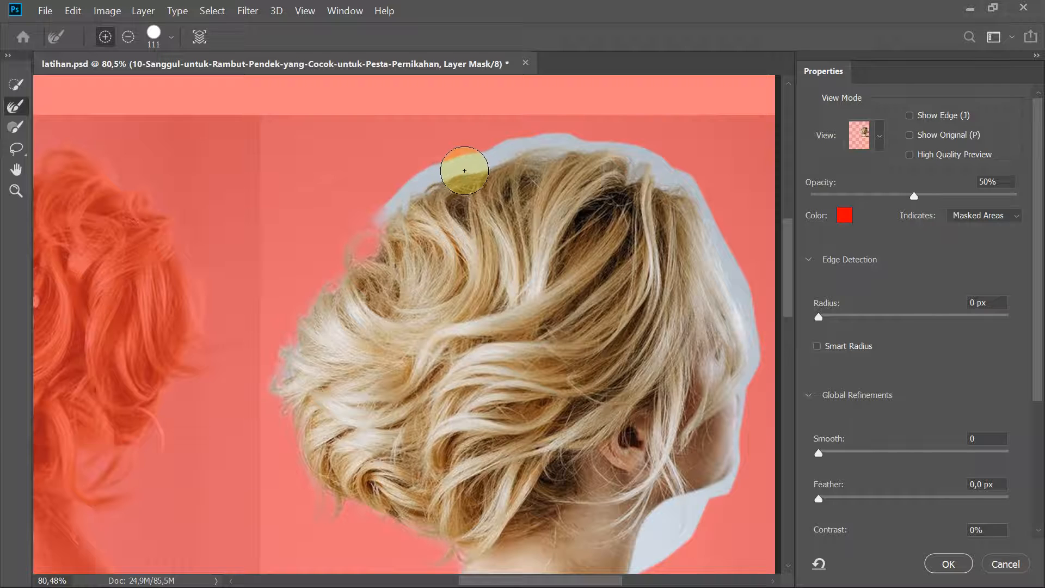
pyautogui.moveTo(524, 150)
pyautogui.mouseDown()
pyautogui.moveTo(477, 176)
pyautogui.moveTo(417, 182)
pyautogui.moveTo(382, 212)
pyautogui.moveTo(452, 182)
pyautogui.mouseUp()
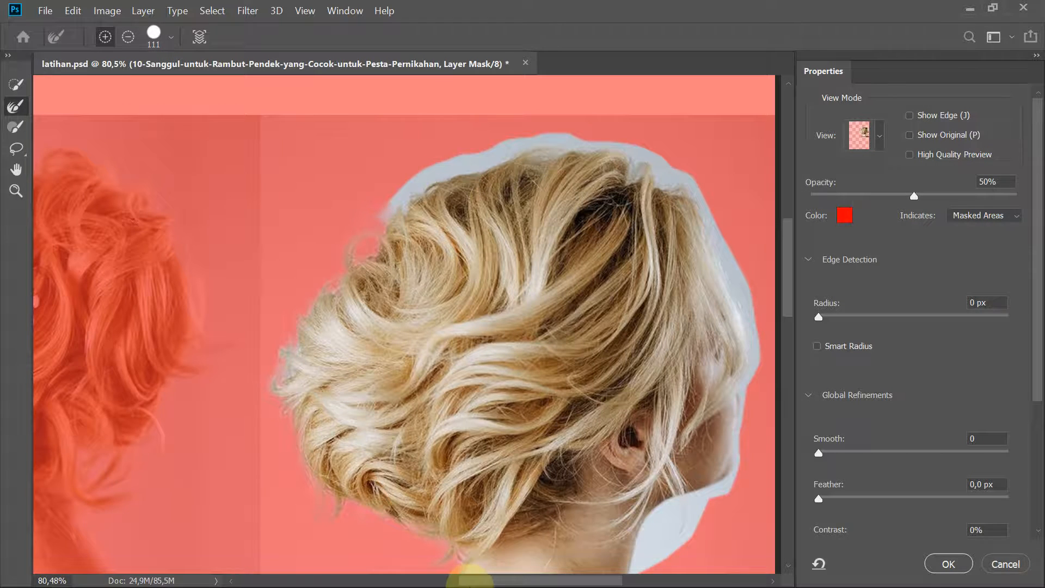
# - Open Windows Task Manager (Manajer Tugas), check the CPU and memory use of the running apps, and close it
pyautogui.click(406, 560)
pyautogui.write('task')
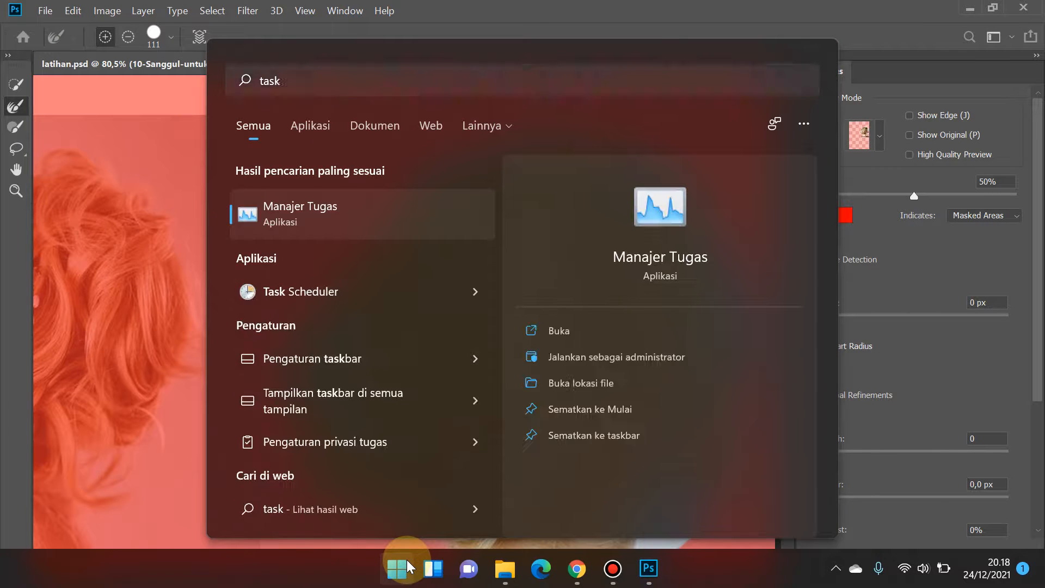
pyautogui.press('Return')
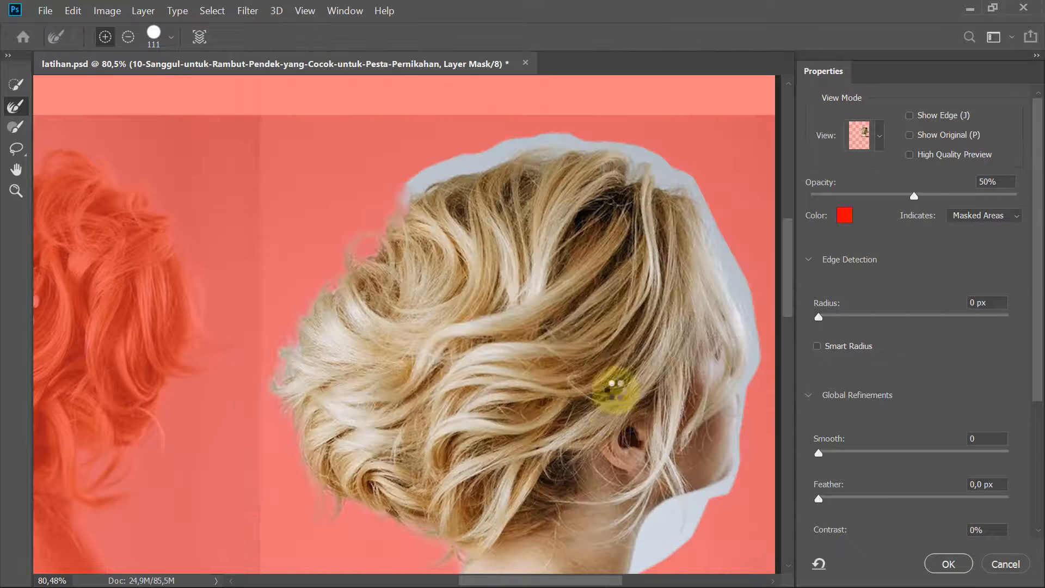
pyautogui.moveTo(624, 577)
pyautogui.click(669, 581)
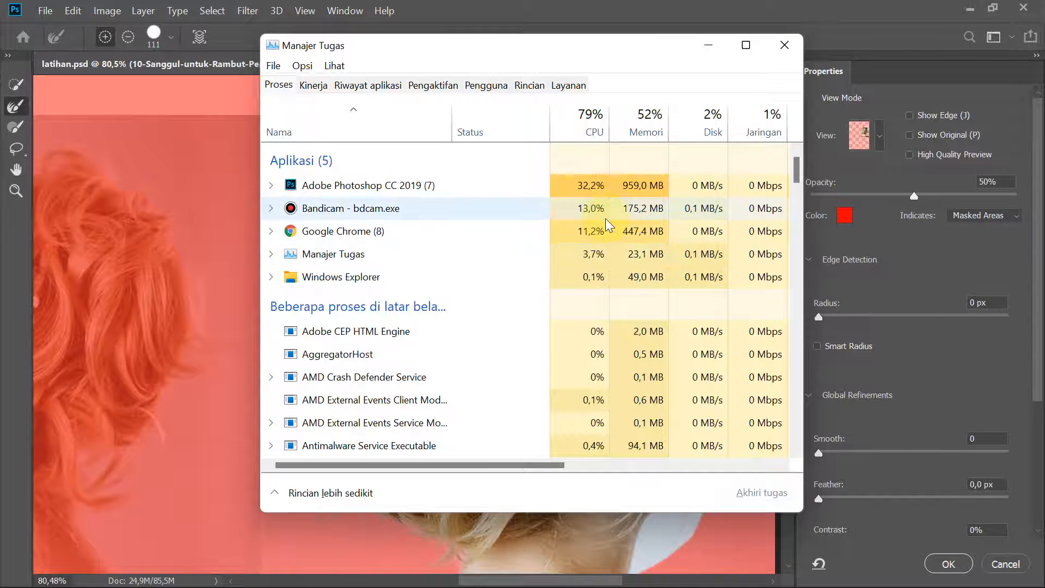
pyautogui.click(787, 40)
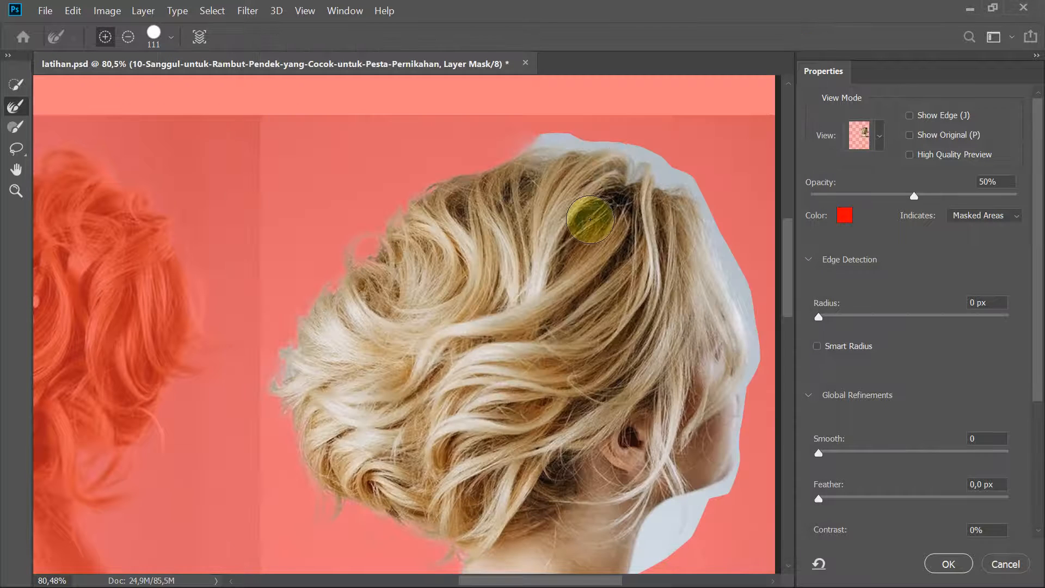
# - Brush with the Refine Edge Brush from the crown down the front hairline to refine the mask beside the forehead
pyautogui.scroll(3, 586, 218)
pyautogui.scroll(-2, 586, 218)
pyautogui.press('space')
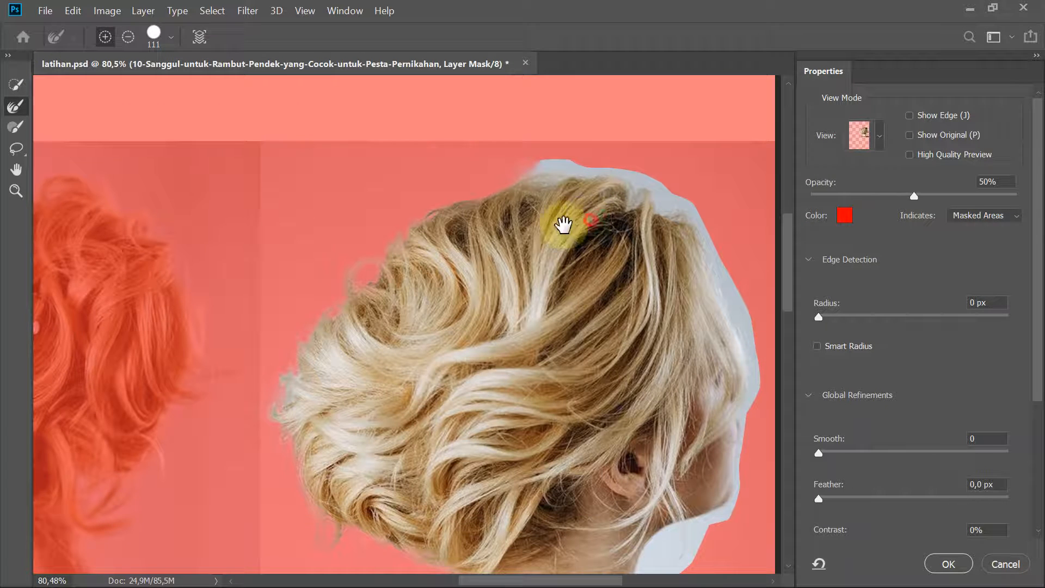
pyautogui.moveTo(564, 225); pyautogui.dragTo(466, 224)
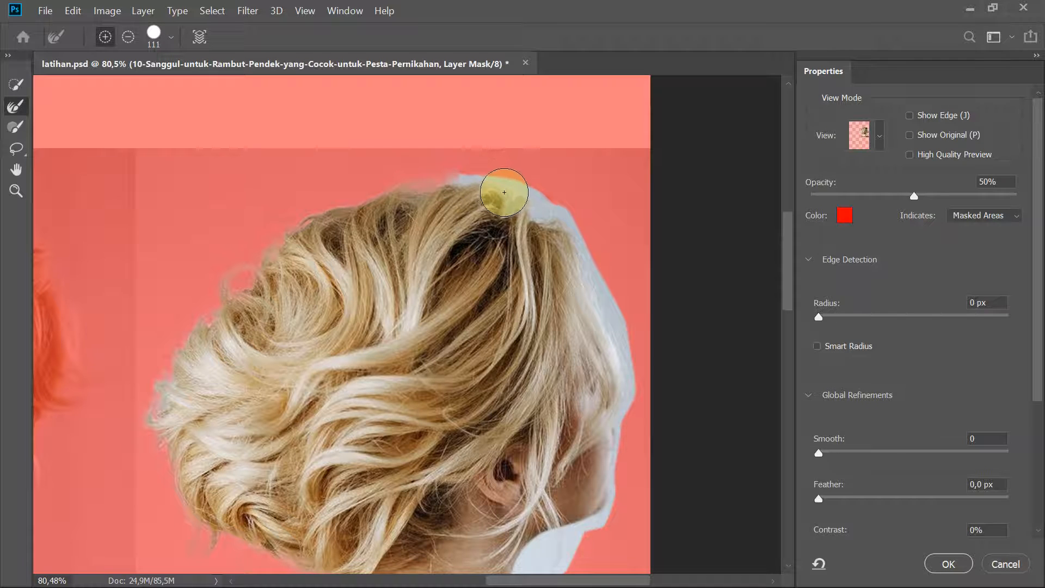
pyautogui.moveTo(521, 202)
pyautogui.mouseDown()
pyautogui.moveTo(482, 180)
pyautogui.moveTo(541, 214)
pyautogui.moveTo(522, 214)
pyautogui.moveTo(510, 190)
pyautogui.moveTo(537, 206)
pyautogui.moveTo(549, 225)
pyautogui.moveTo(528, 203)
pyautogui.moveTo(551, 212)
pyautogui.moveTo(614, 316)
pyautogui.moveTo(633, 379)
pyautogui.moveTo(619, 443)
pyautogui.moveTo(596, 423)
pyautogui.moveTo(593, 398)
pyautogui.mouseUp()
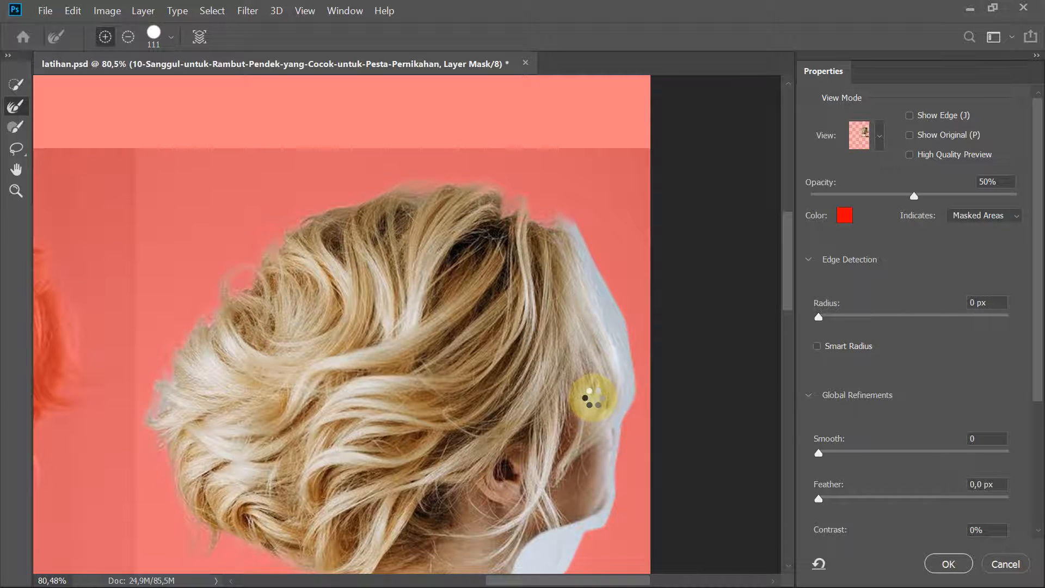
pyautogui.moveTo(593, 397)
pyautogui.mouseDown()
pyautogui.moveTo(616, 304)
pyautogui.moveTo(597, 308)
pyautogui.moveTo(595, 398)
pyautogui.mouseUp()
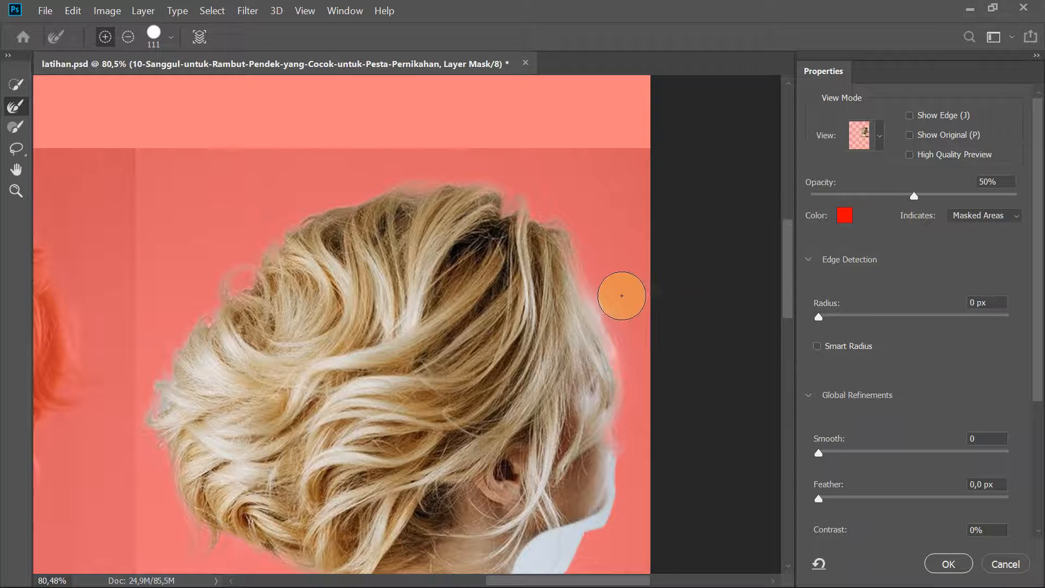
# - Refine the mask along the face edge, around the chin and down the front of the neck
pyautogui.scroll(-2, 620, 294)
pyautogui.moveTo(620, 272)
pyautogui.mouseDown()
pyautogui.moveTo(597, 190)
pyautogui.moveTo(627, 275)
pyautogui.moveTo(621, 400)
pyautogui.mouseUp()
pyautogui.click(619, 371)
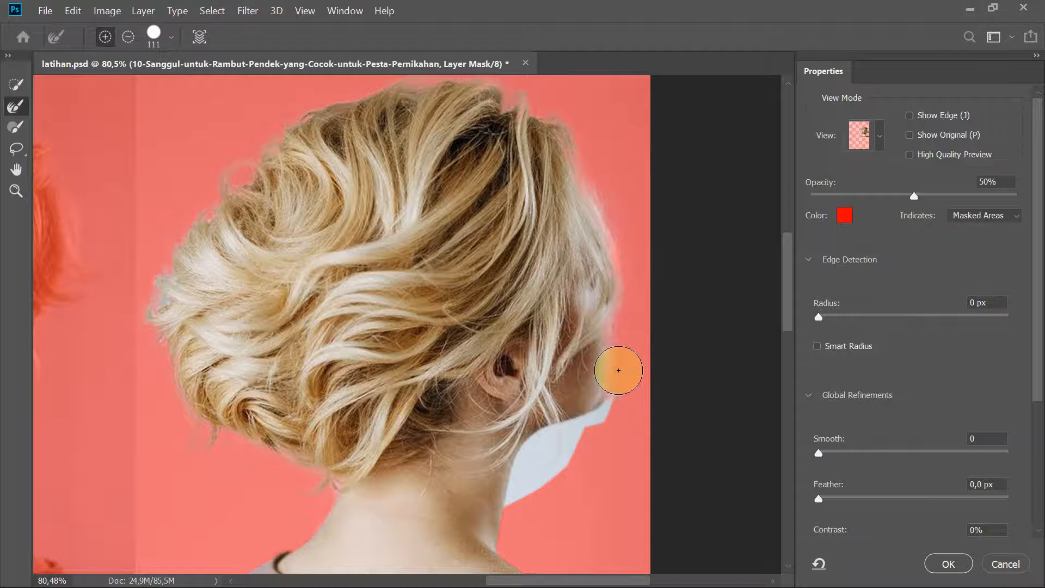
pyautogui.scroll(-1, 622, 381)
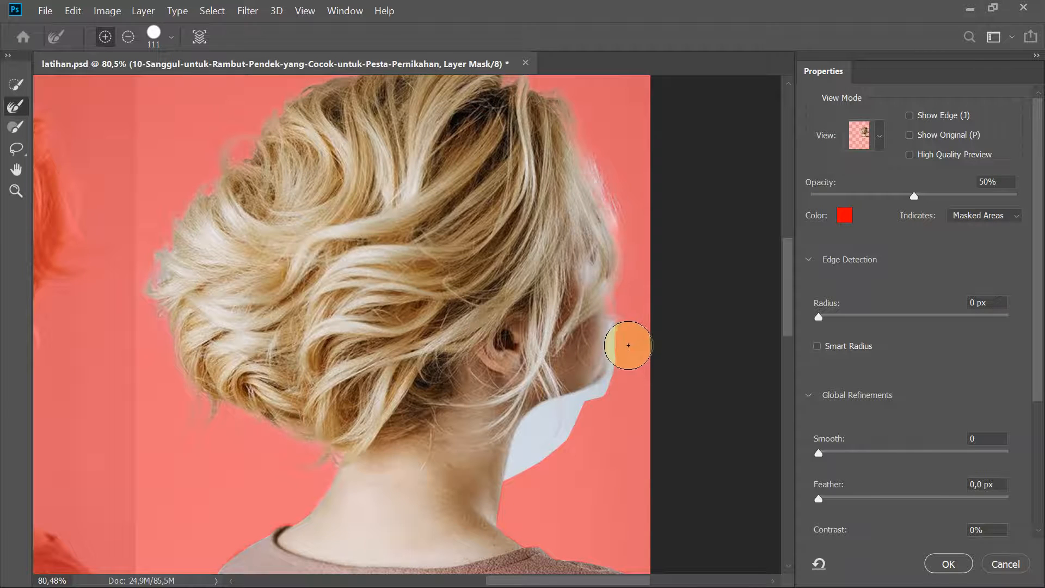
pyautogui.moveTo(628, 345)
pyautogui.mouseDown()
pyautogui.moveTo(618, 326)
pyautogui.moveTo(615, 391)
pyautogui.moveTo(587, 414)
pyautogui.moveTo(604, 387)
pyautogui.moveTo(530, 421)
pyautogui.moveTo(518, 476)
pyautogui.moveTo(553, 434)
pyautogui.moveTo(512, 485)
pyautogui.moveTo(548, 423)
pyautogui.moveTo(534, 432)
pyautogui.moveTo(525, 470)
pyautogui.moveTo(560, 434)
pyautogui.moveTo(529, 471)
pyautogui.moveTo(553, 436)
pyautogui.moveTo(566, 469)
pyautogui.mouseUp()
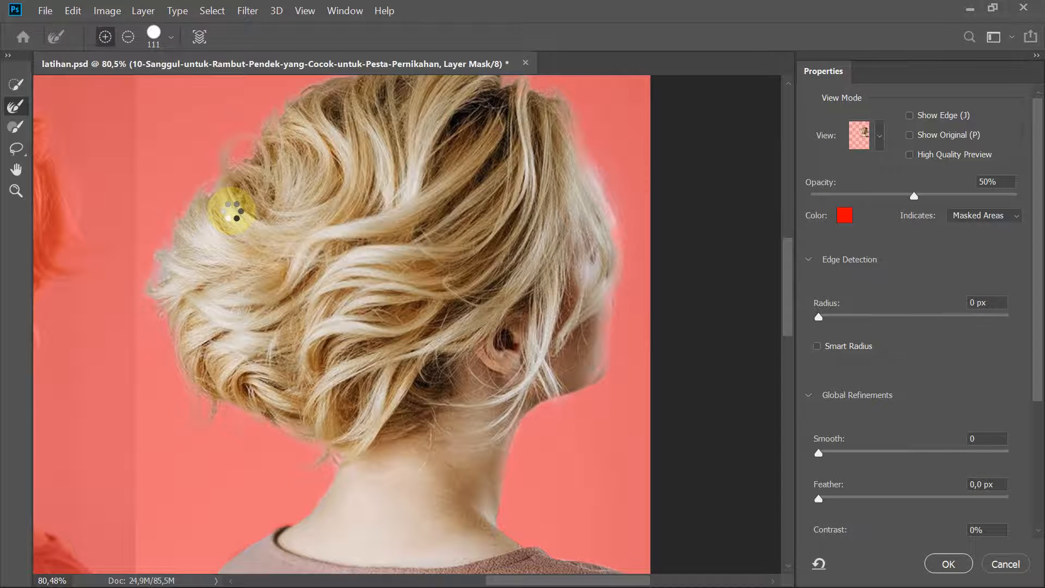
# - Check the whole refined cutout and apply the Select and Mask result to the layer mask
pyautogui.scroll(3, 231, 211)
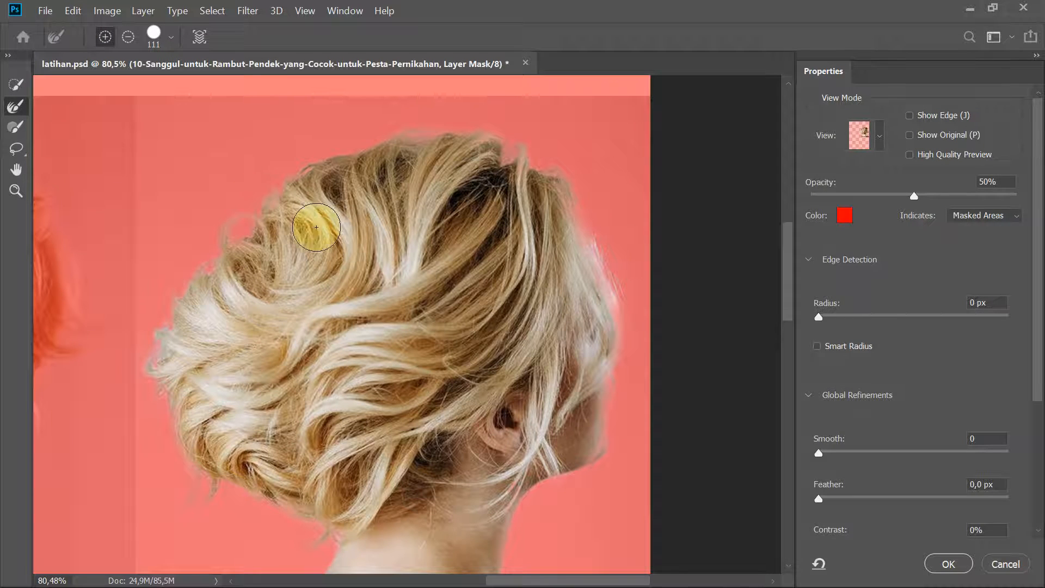
pyautogui.scroll(-3, 328, 223)
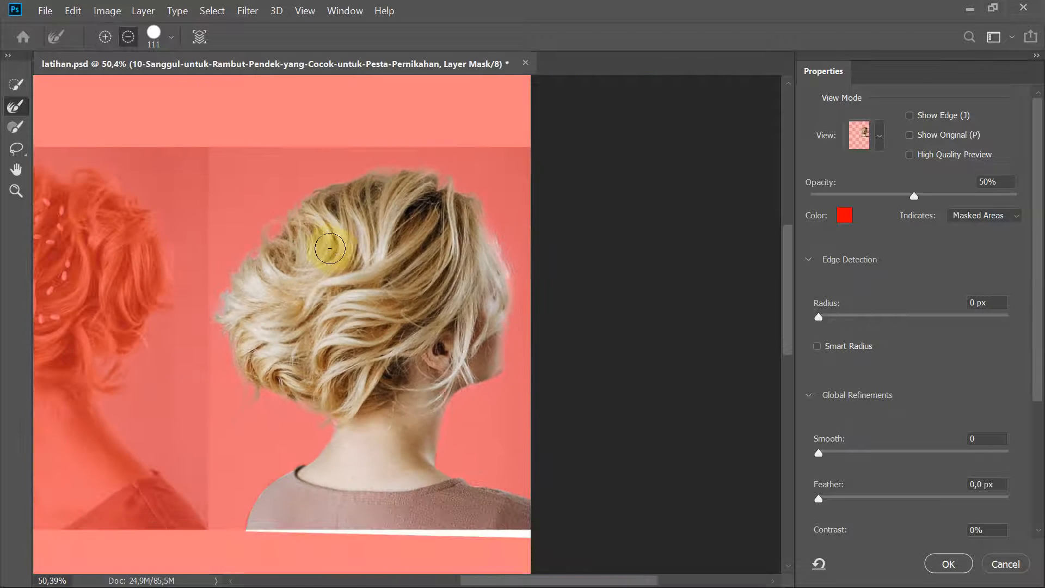
pyautogui.click(945, 564)
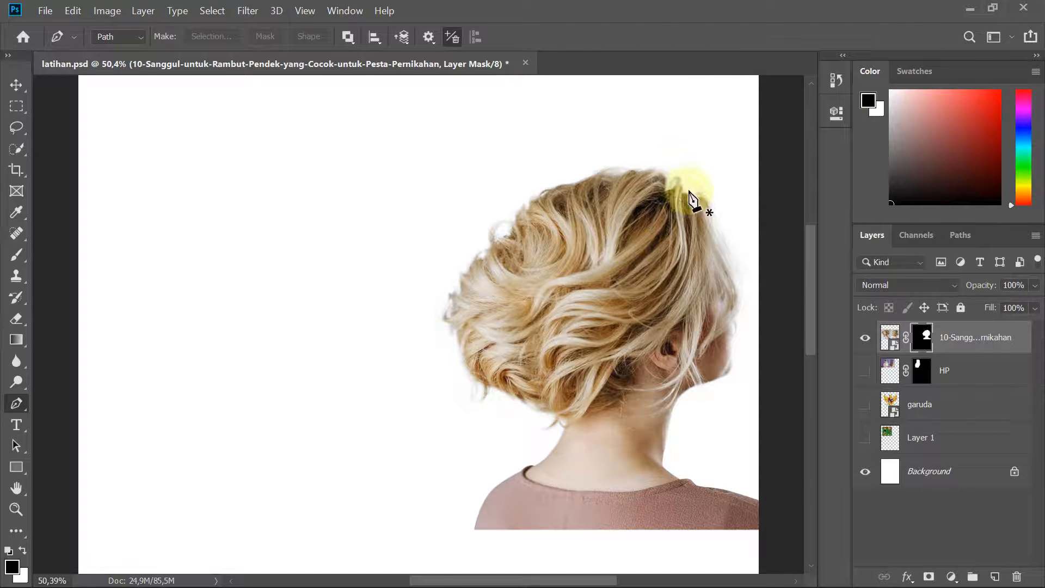
# - Examine the masked hair edge against the white background, especially the loose curl at the back of the head
pyautogui.scroll(5, 689, 207)
pyautogui.scroll(-3, 270, 215)
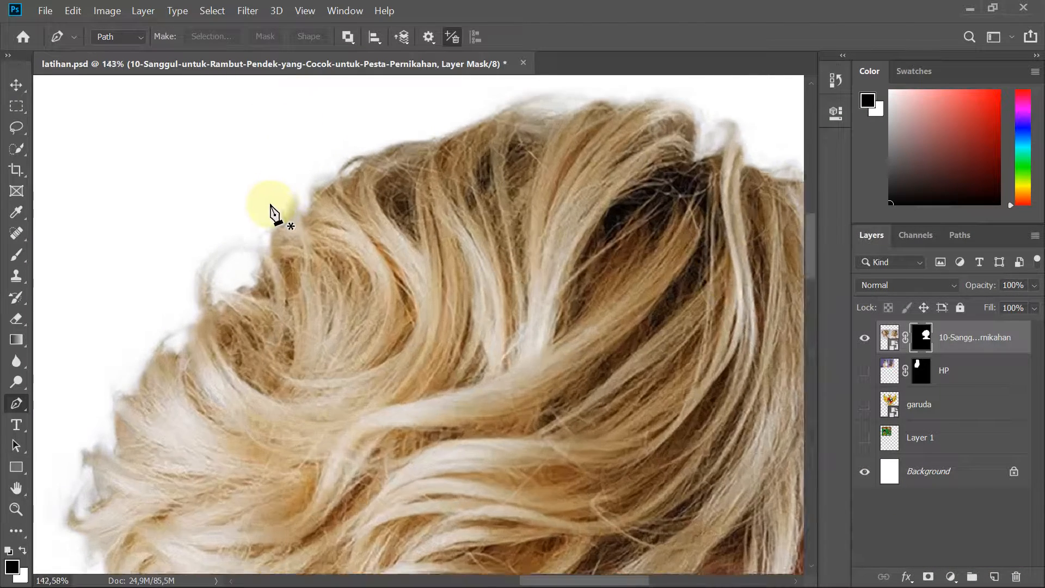
pyautogui.scroll(-3, 271, 226)
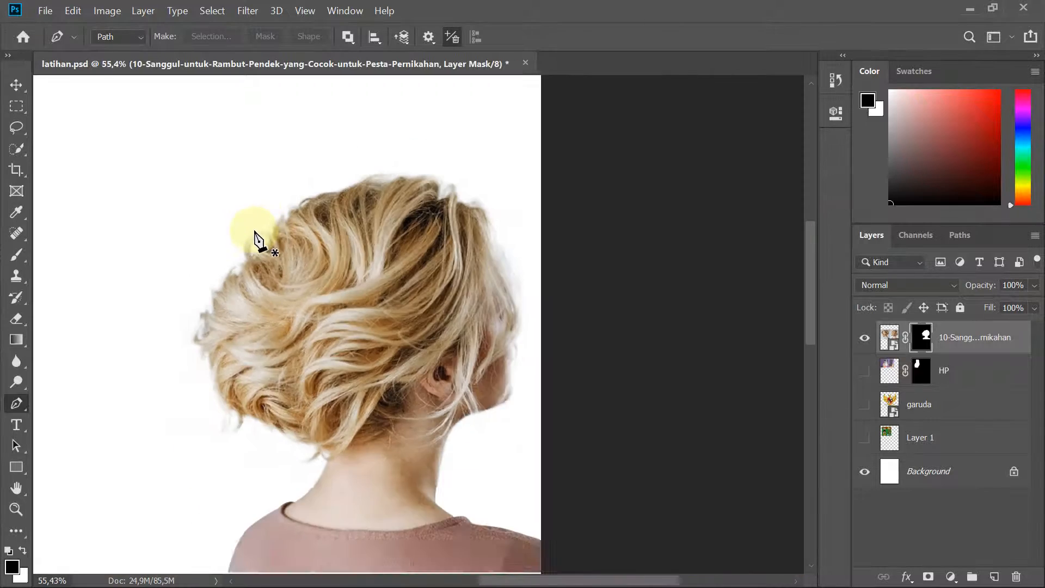
pyautogui.scroll(8, 256, 233)
pyautogui.scroll(4, 254, 238)
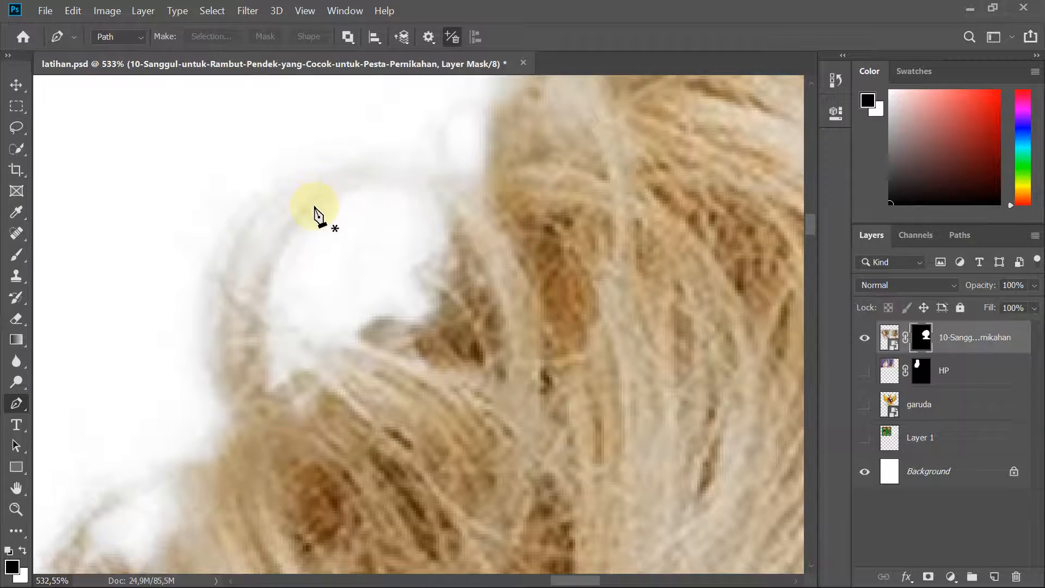
pyautogui.scroll(2, 319, 215)
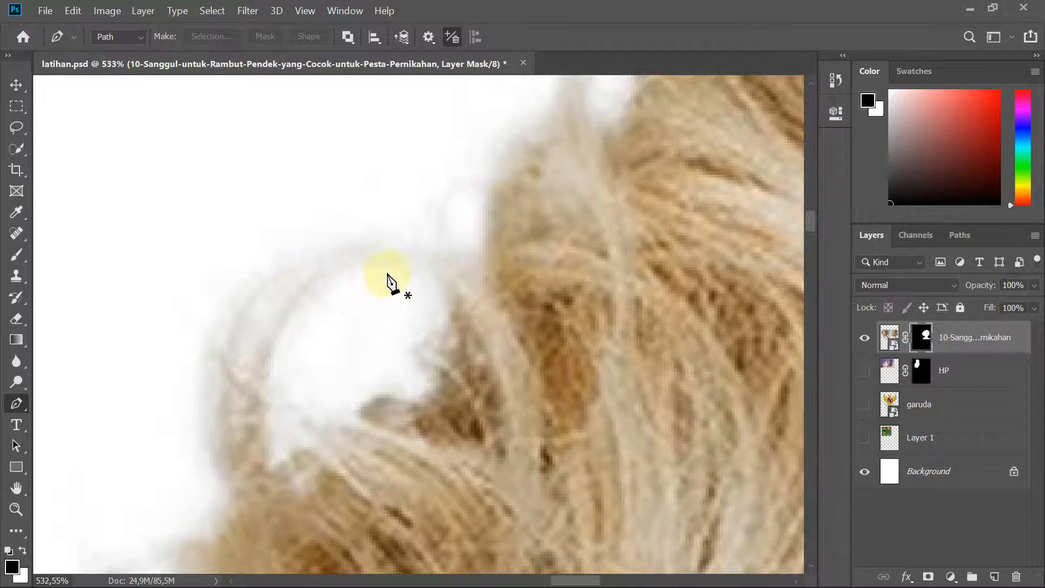
pyautogui.scroll(-5, 267, 299)
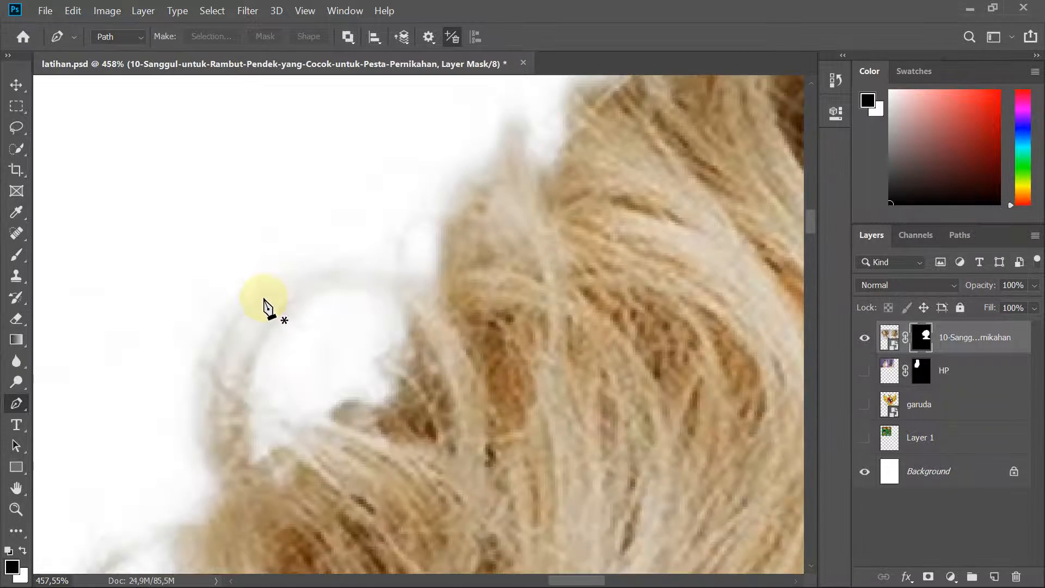
pyautogui.scroll(-4, 264, 303)
pyautogui.scroll(-5, 226, 331)
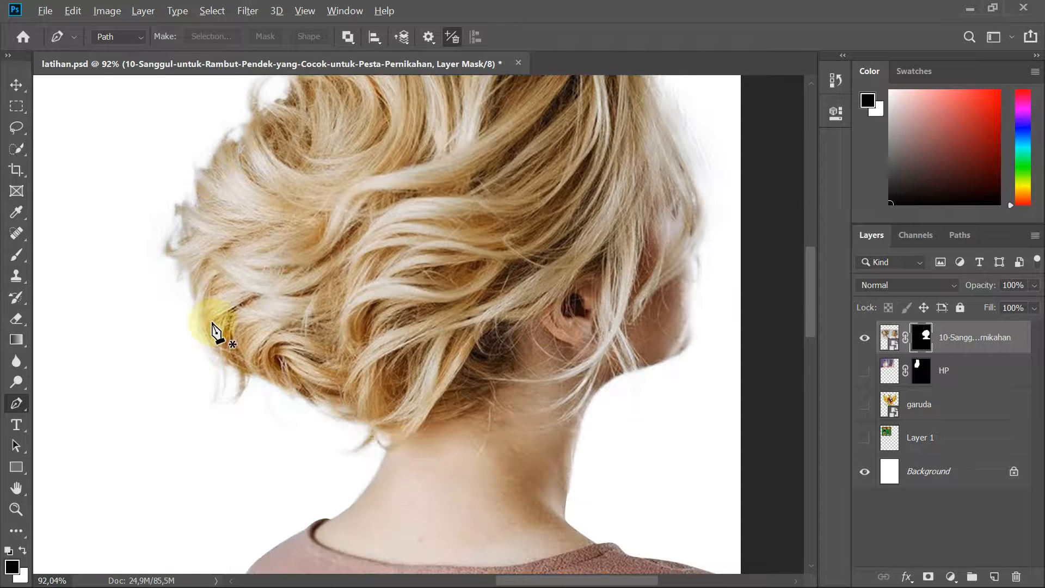
pyautogui.scroll(-3, 211, 322)
pyautogui.moveTo(306, 358); pyautogui.dragTo(486, 410)
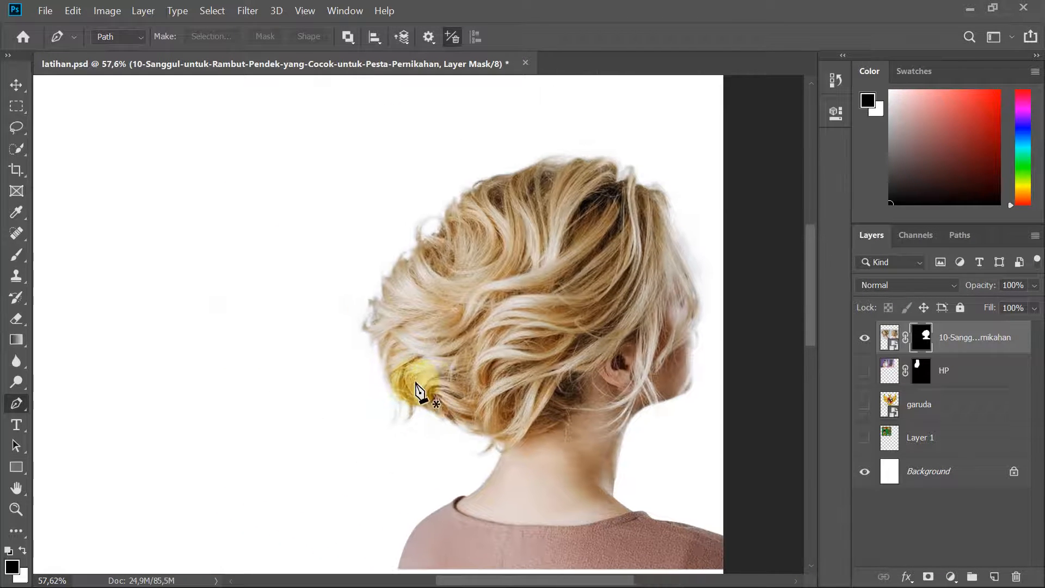
# - Inspect the cutout's edges along the forehead hair, neck, shoulder and lower hairline
pyautogui.scroll(5, 700, 217)
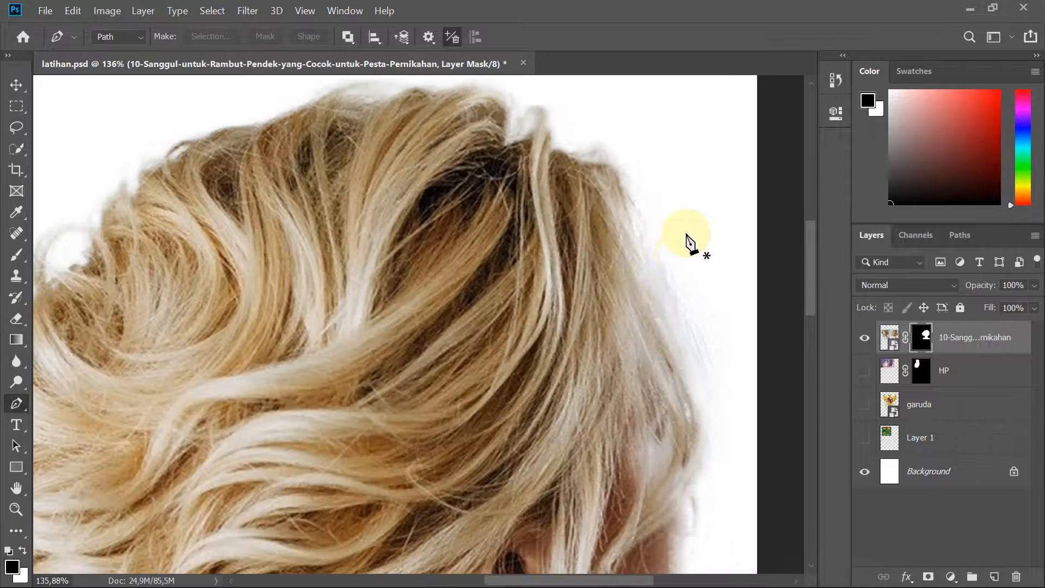
pyautogui.scroll(-3, 683, 256)
pyautogui.scroll(-1, 675, 266)
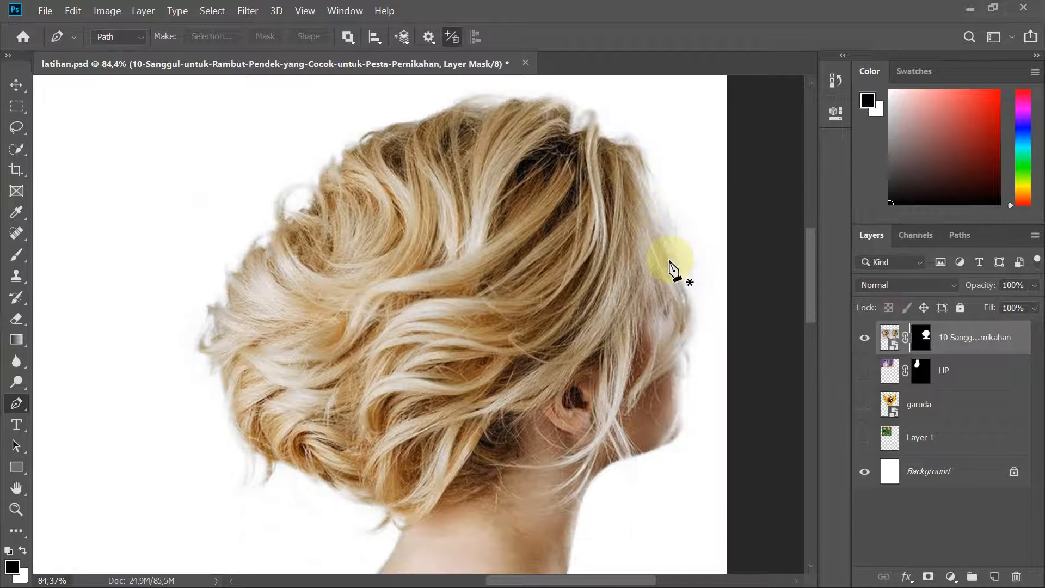
pyautogui.scroll(-4, 665, 283)
pyautogui.scroll(-1, 647, 283)
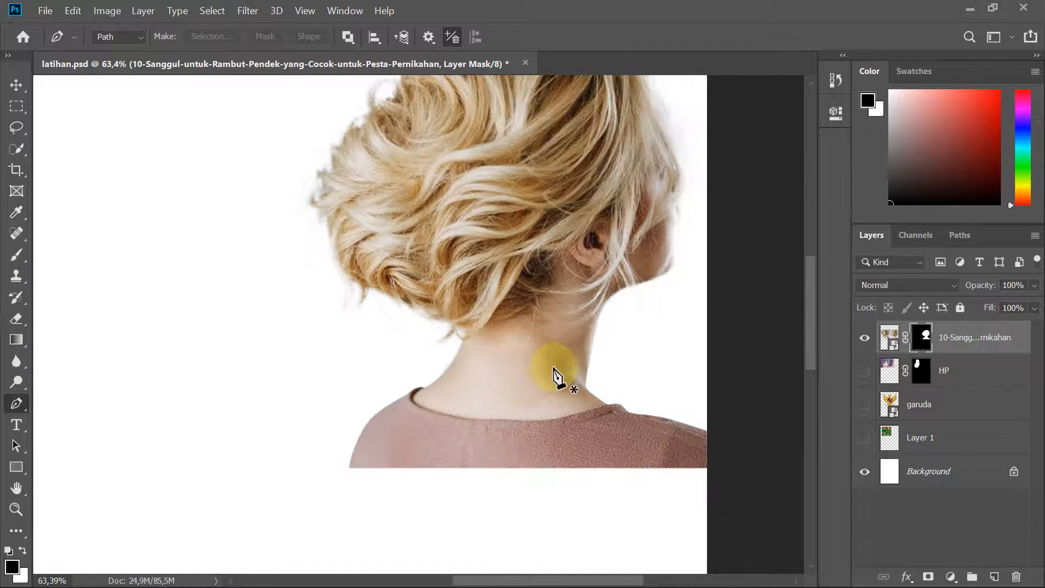
pyautogui.scroll(3, 384, 421)
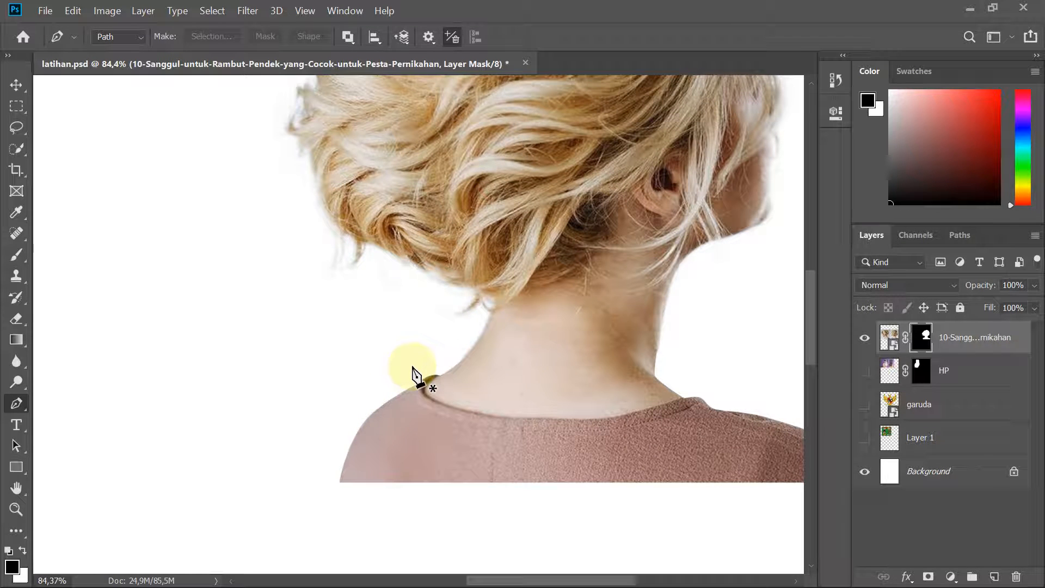
pyautogui.scroll(2, 426, 365)
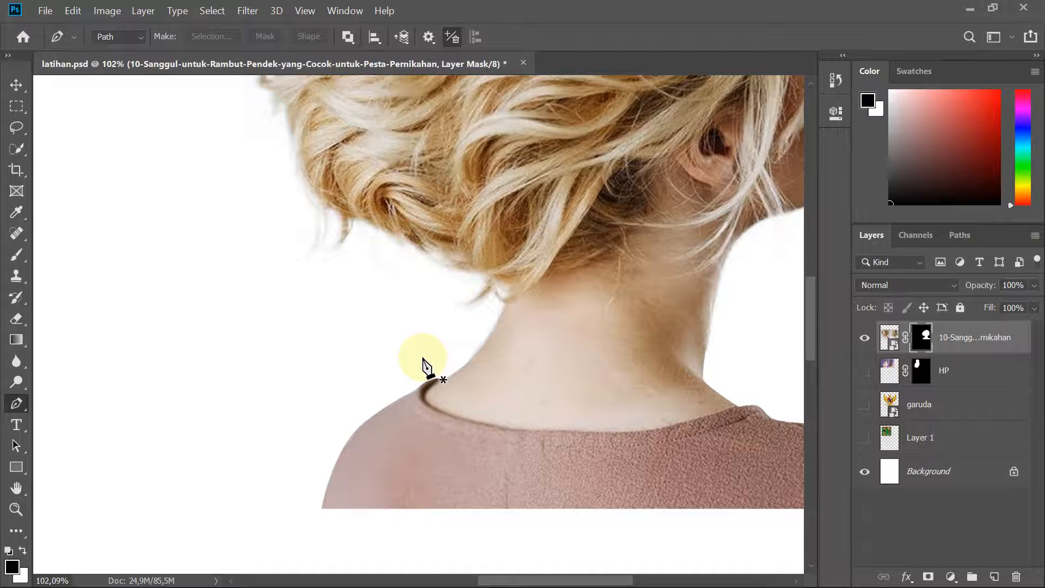
pyautogui.scroll(10, 425, 362)
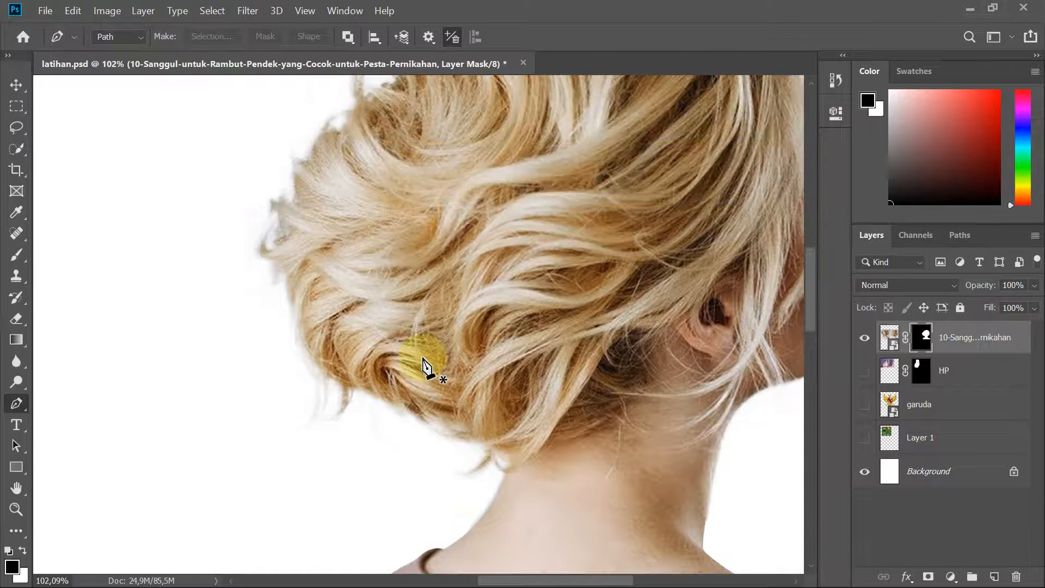
pyautogui.scroll(-2, 424, 361)
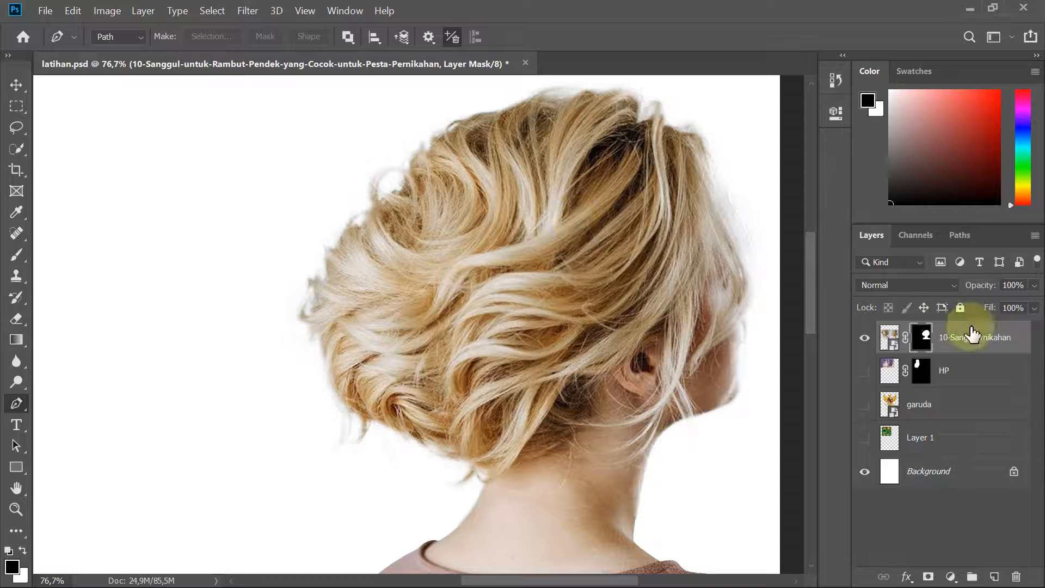
# - Show the commands available for the woman layer's mask, including Select and Mask, and close them without choosing any
pyautogui.rightClick(922, 342)
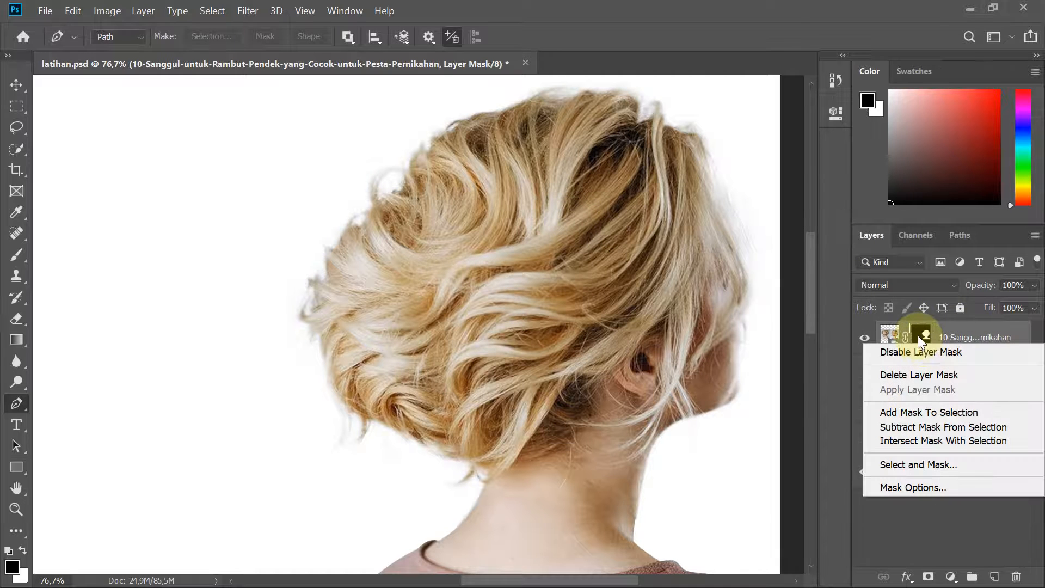
pyautogui.click(918, 336)
pyautogui.scroll(1, 646, 311)
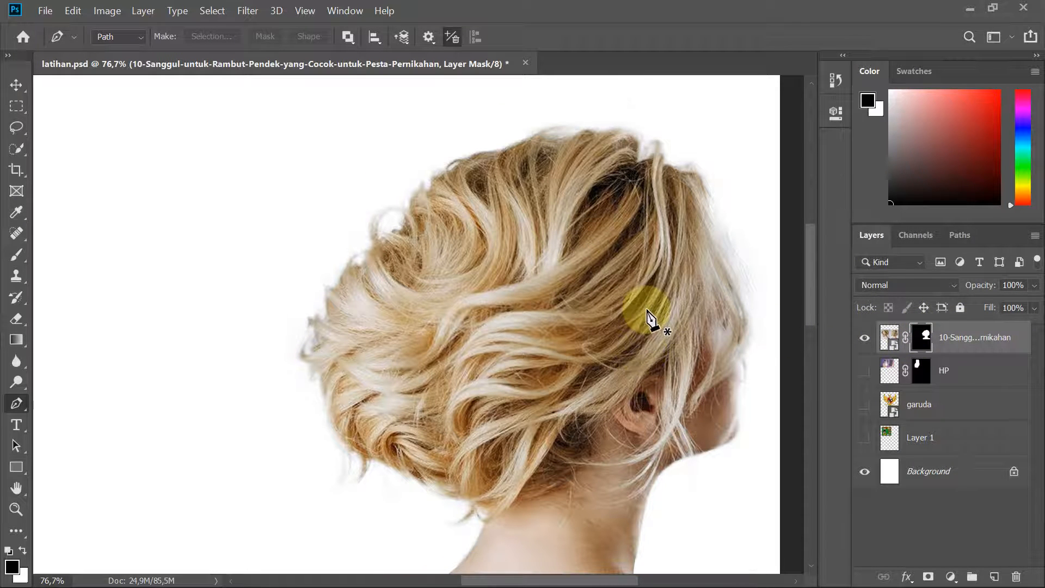
# - Switch to the Move tool and deselect the woman's layer
pyautogui.moveTo(643, 306); pyautogui.dragTo(539, 308)
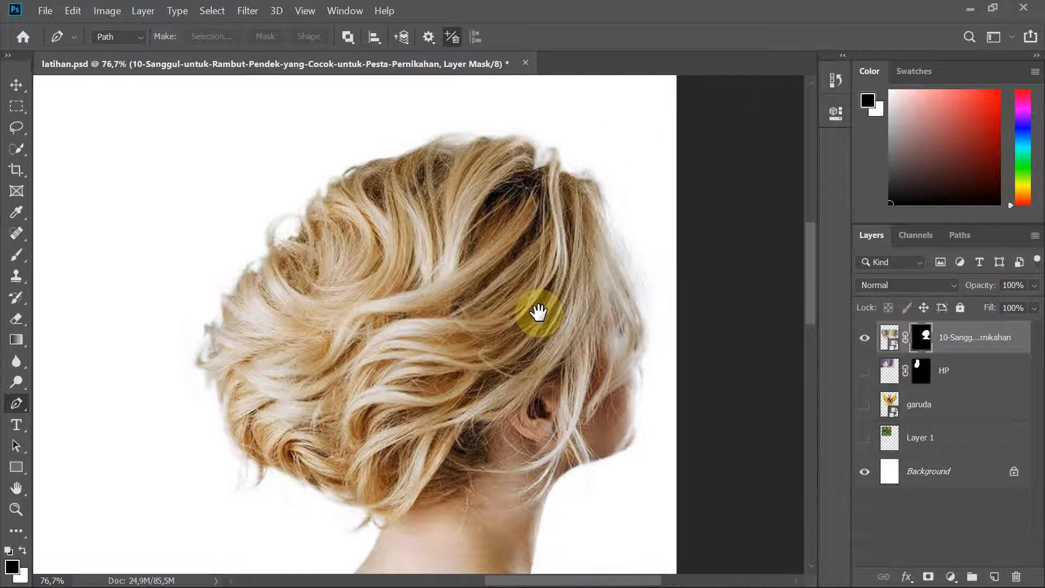
pyautogui.click(14, 86)
pyautogui.click(136, 136)
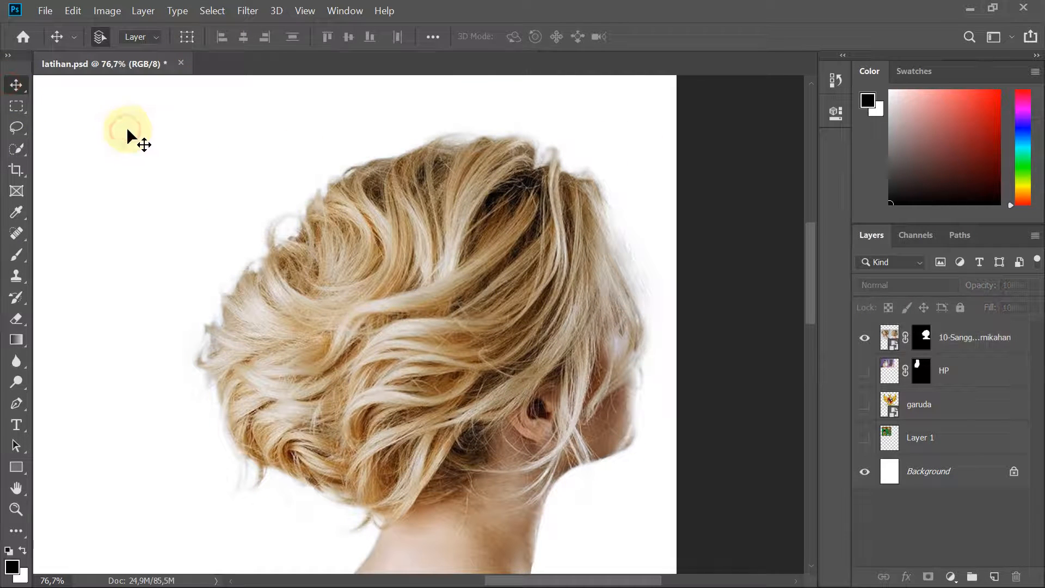
# - Review the finished hair cutout up close and at full-page scale on the white background
pyautogui.scroll(-2, 334, 231)
pyautogui.scroll(-1, 334, 225)
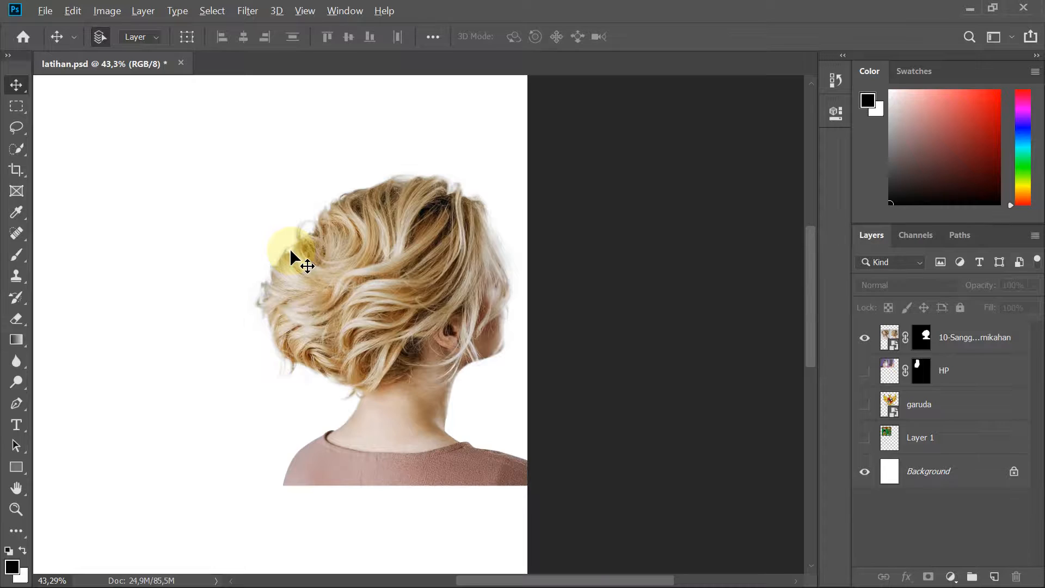
pyautogui.scroll(4, 290, 248)
pyautogui.scroll(3, 289, 248)
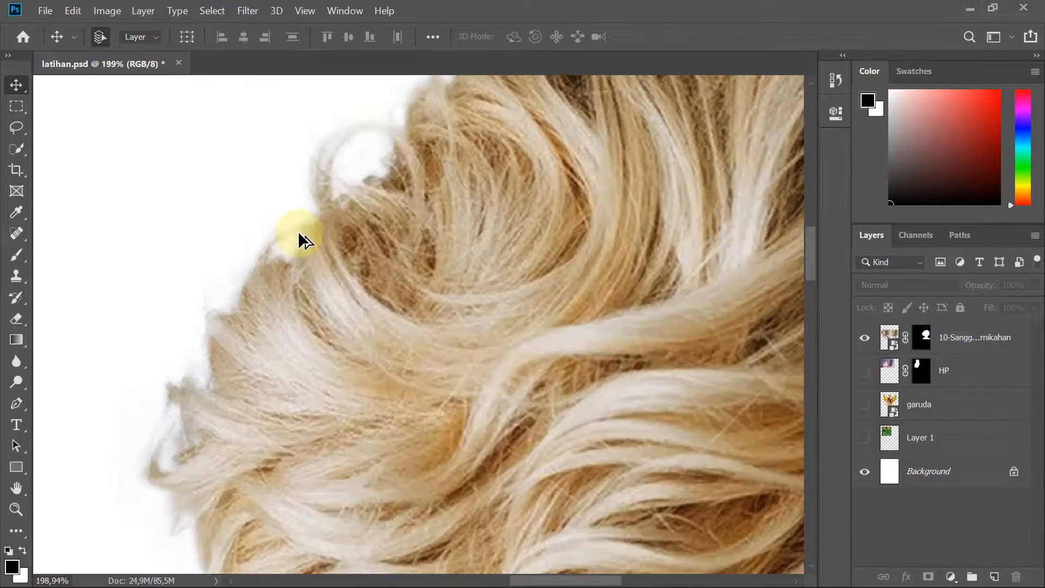
pyautogui.scroll(-3, 298, 230)
pyautogui.scroll(-2, 298, 231)
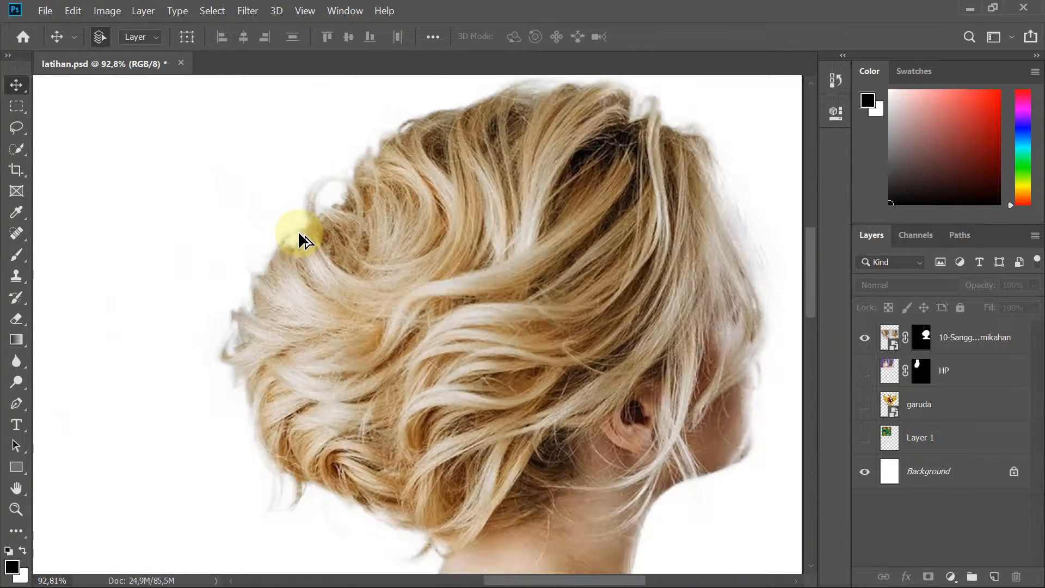
pyautogui.scroll(3, 381, 175)
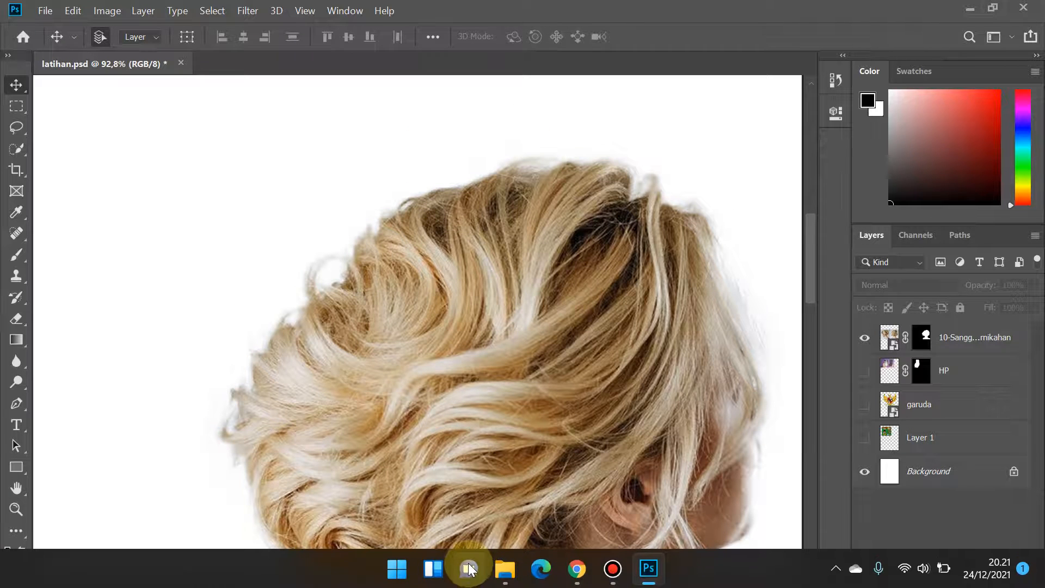
pyautogui.scroll(-3, 439, 509)
pyautogui.scroll(-2, 433, 495)
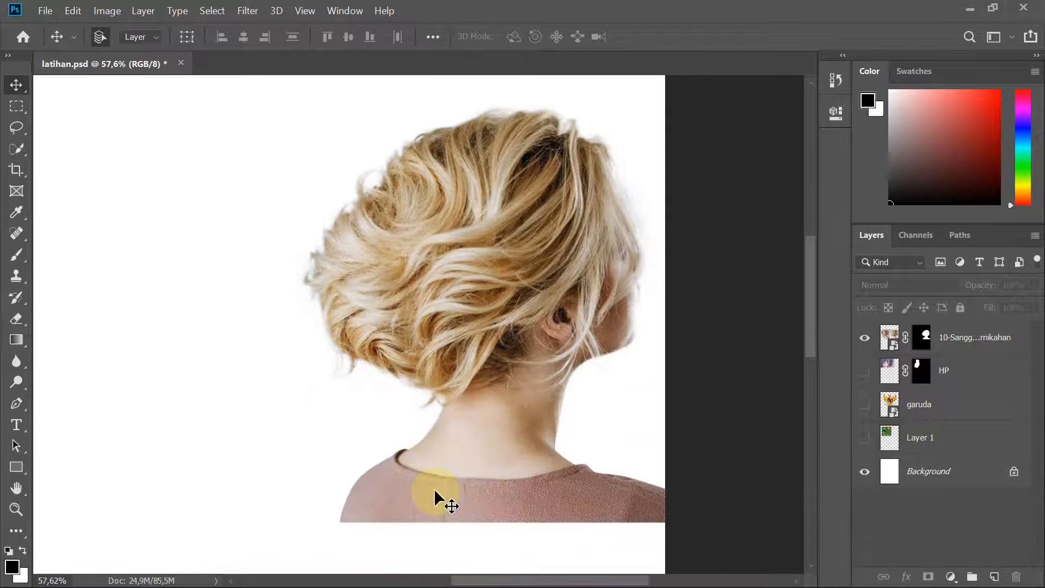
pyautogui.scroll(-2, 334, 429)
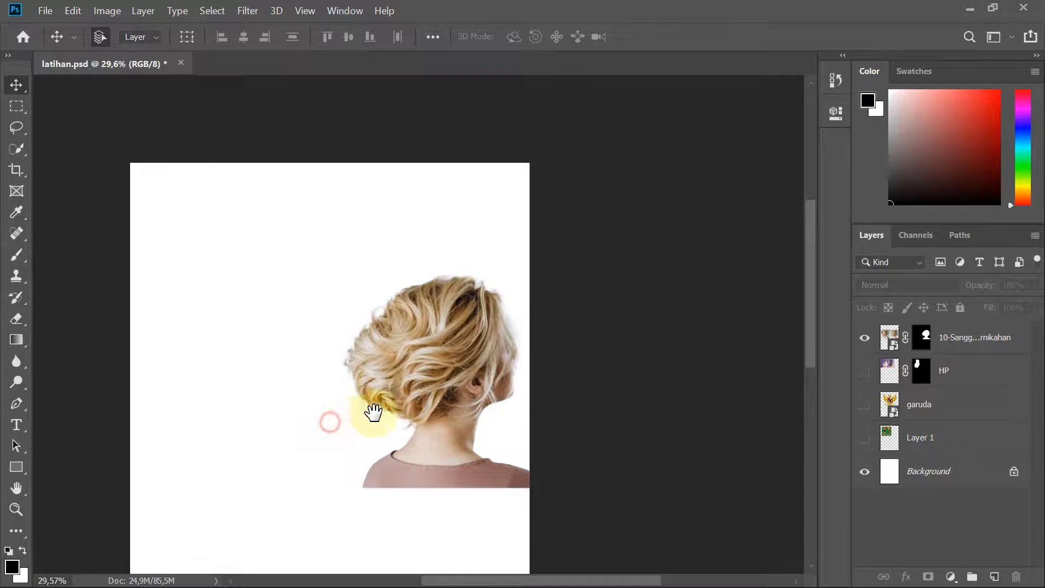
pyautogui.scroll(2, 370, 409)
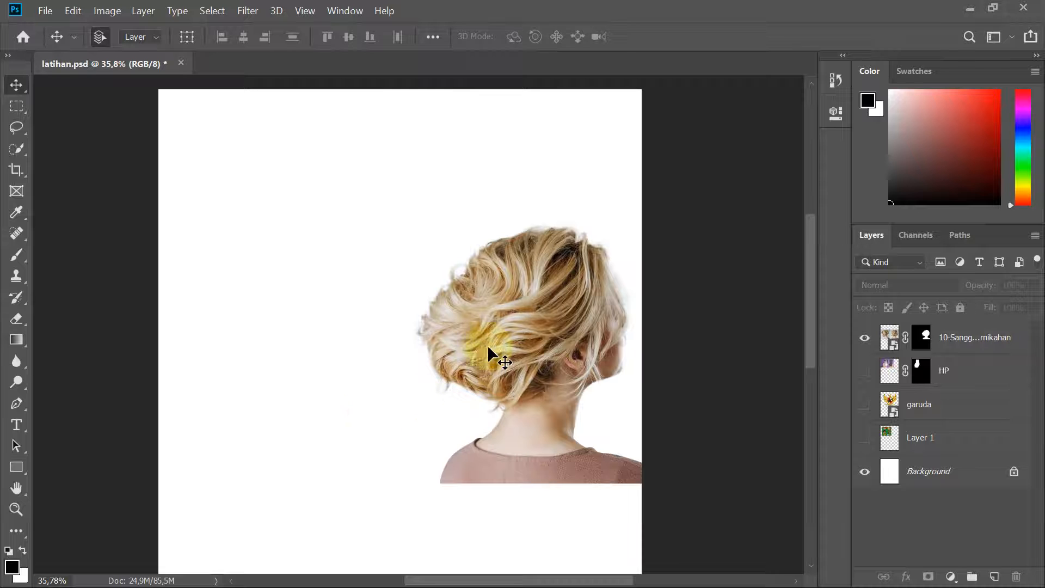
# - Try moving the woman's cutout slightly up and to the left on the page, and undo the move
pyautogui.click(530, 278)
pyautogui.click(426, 205)
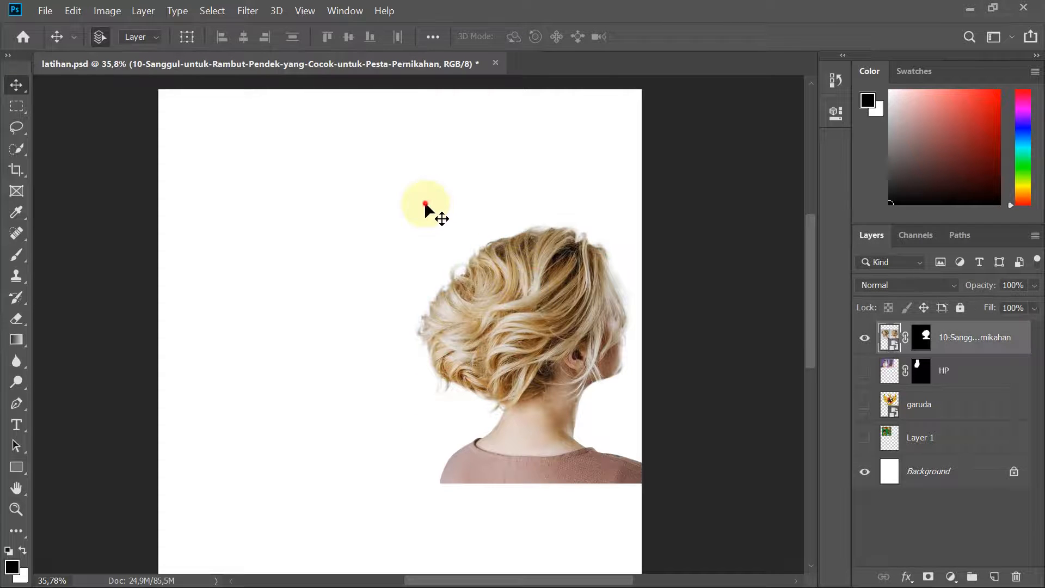
pyautogui.moveTo(517, 292); pyautogui.dragTo(498, 239)
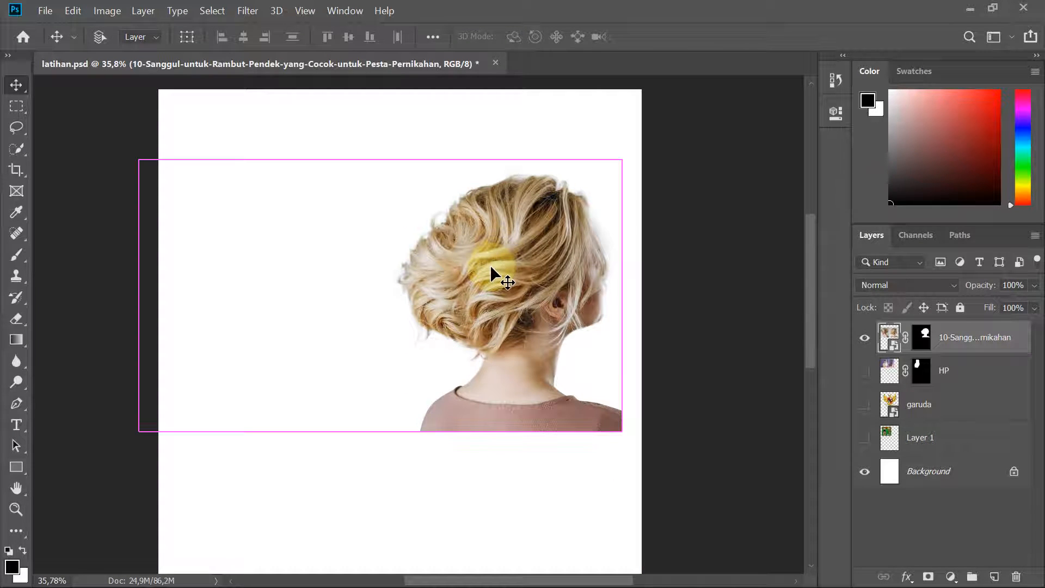
pyautogui.hotkey('ctrl', 'z')
pyautogui.click(368, 307)
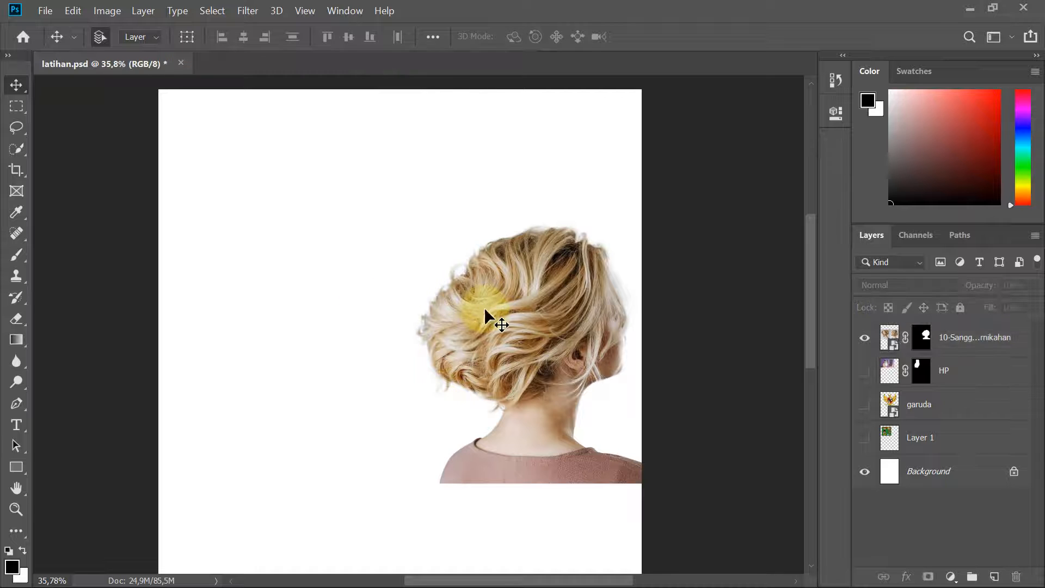
pyautogui.click(485, 307)
pyautogui.click(925, 335)
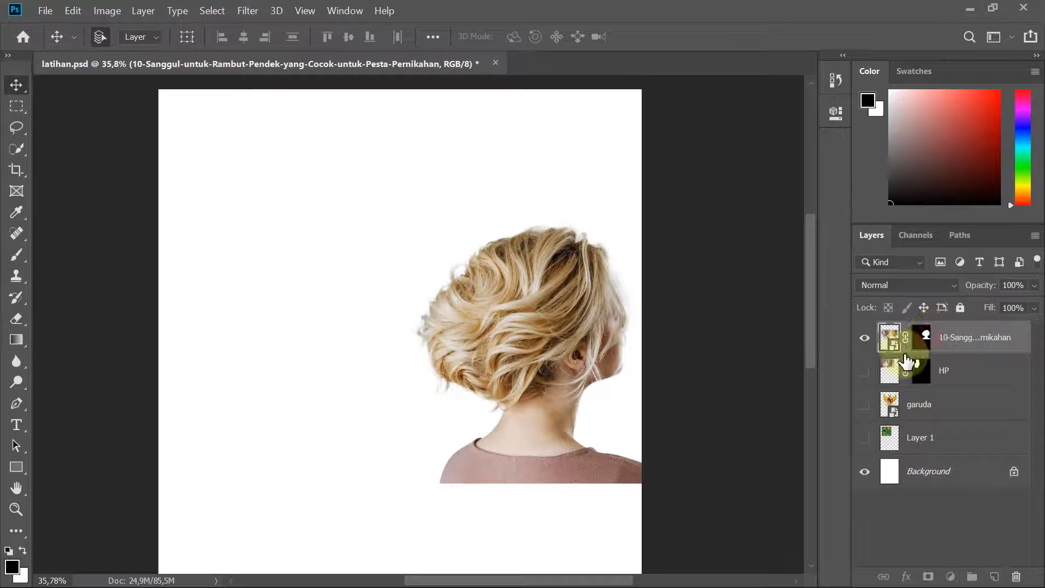
pyautogui.click(720, 321)
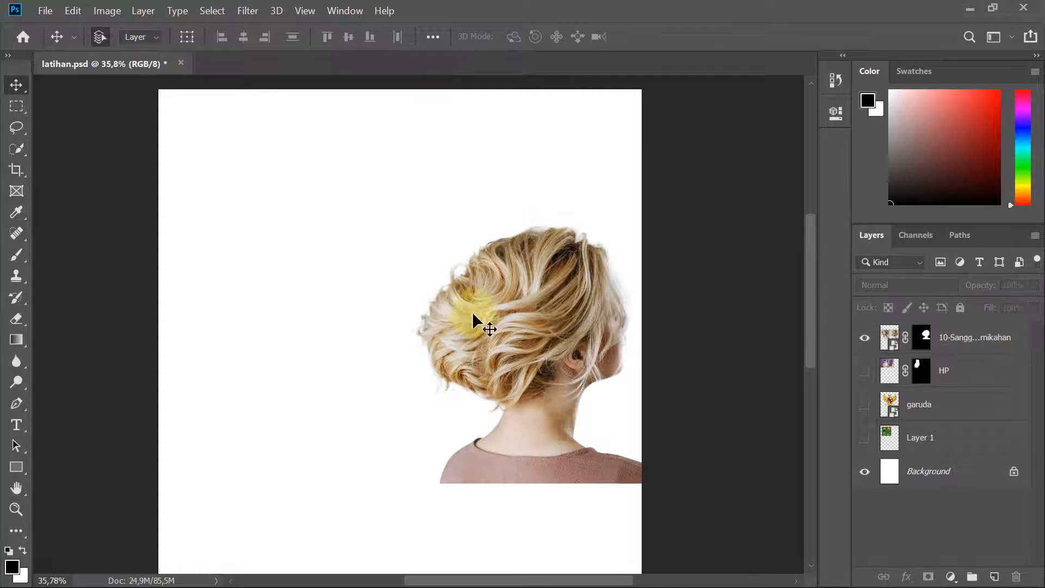
pyautogui.click(540, 239)
pyautogui.click(799, 274)
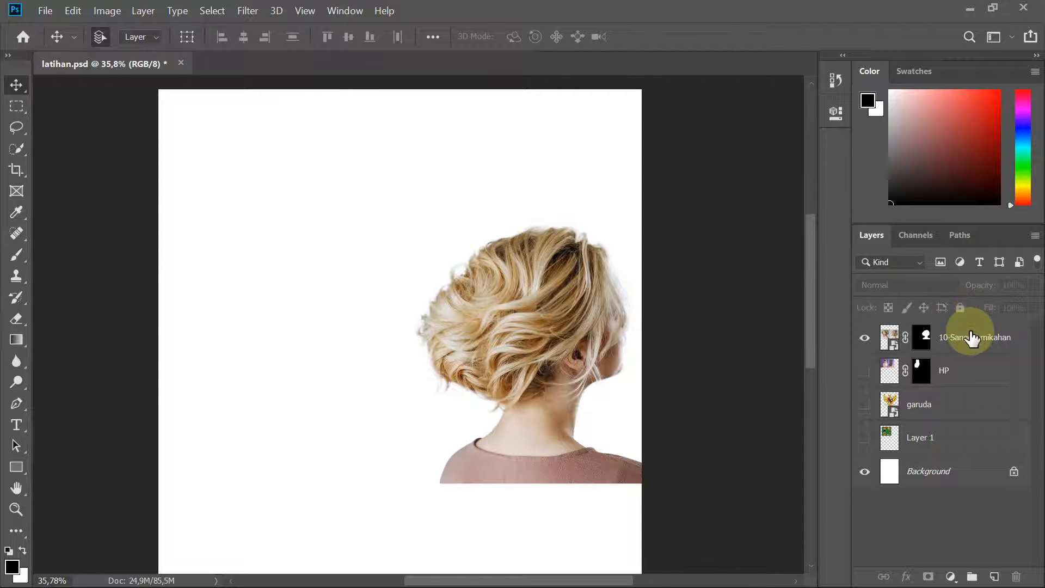
# - Duplicate the woman's masked hair layer, try moving the copy to the left of the original, and undo that move
pyautogui.click(967, 337)
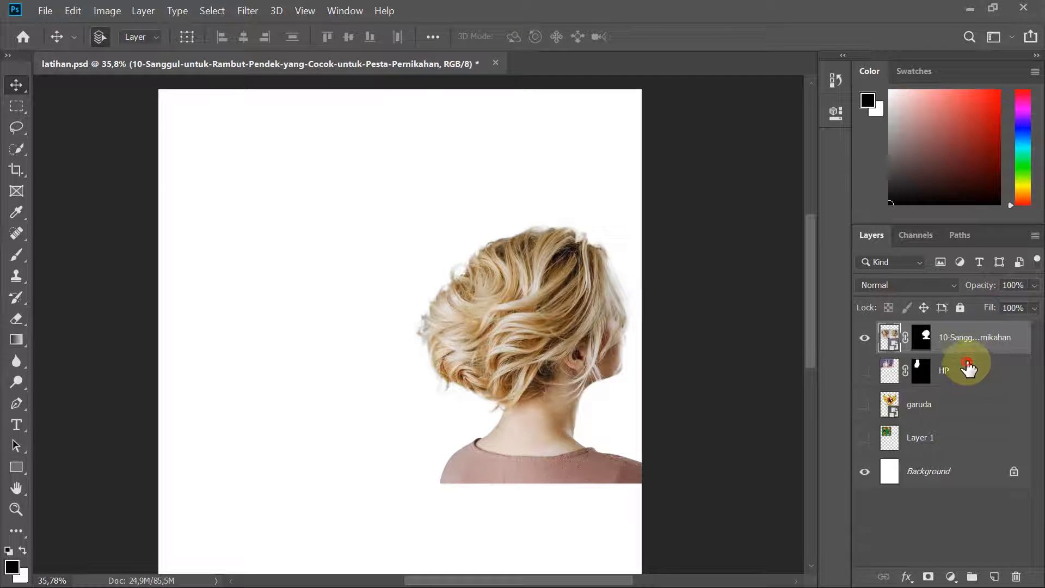
pyautogui.click(966, 366)
pyautogui.click(967, 340)
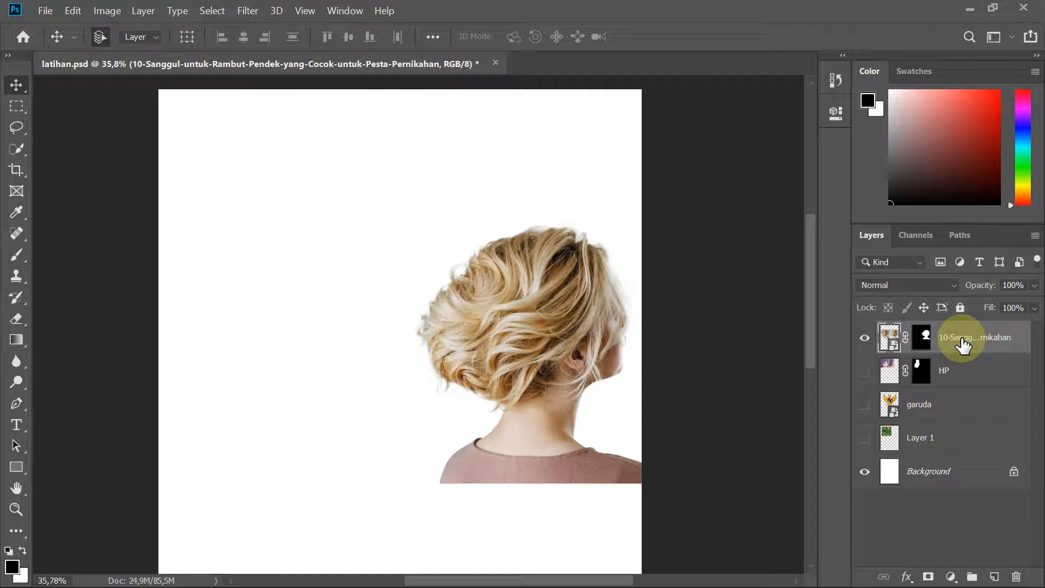
pyautogui.hotkey('ctrl', 'j')
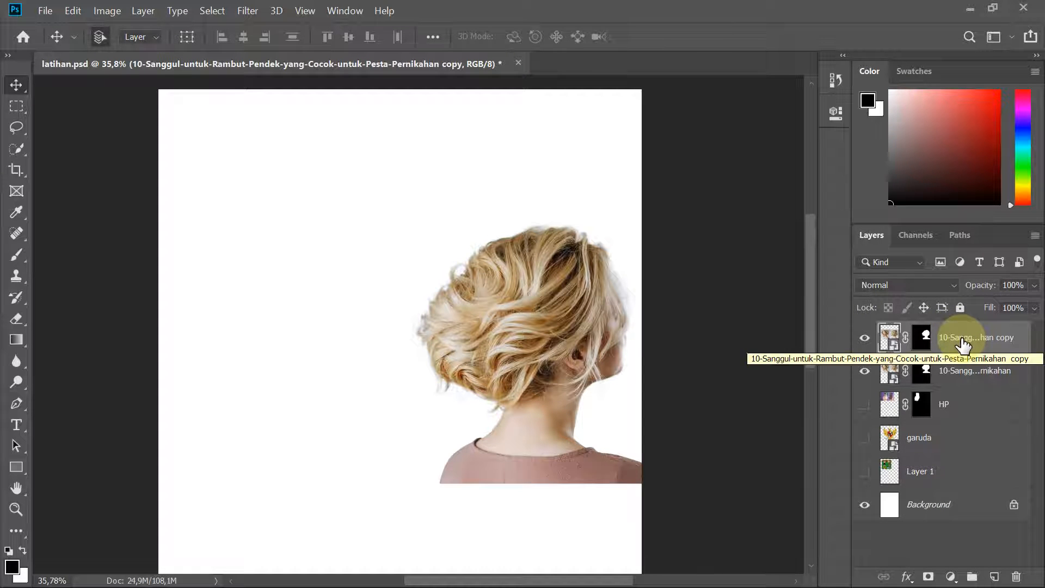
pyautogui.moveTo(554, 319); pyautogui.dragTo(331, 271)
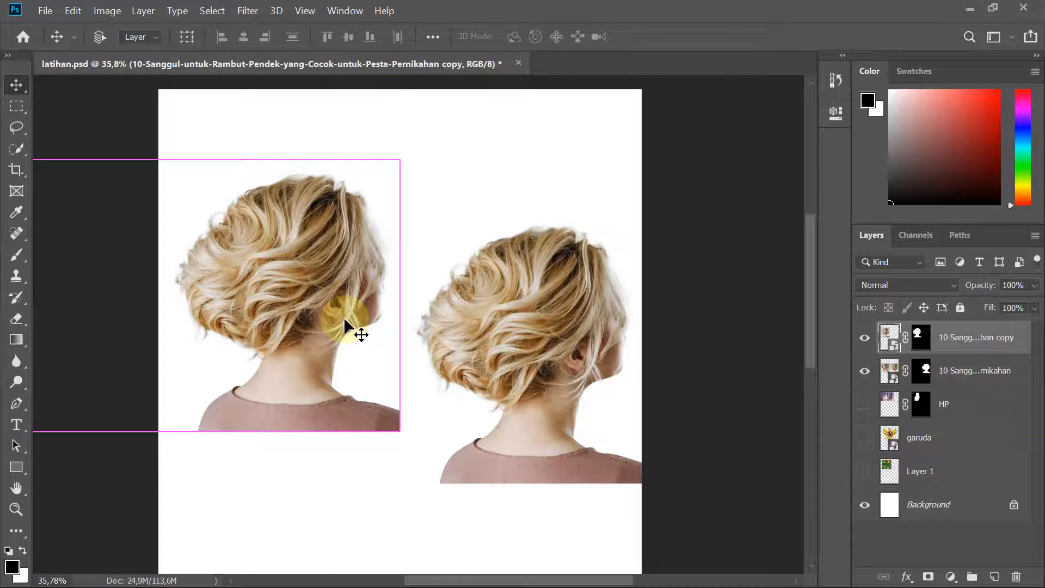
pyautogui.hotkey('ctrl', 'z')
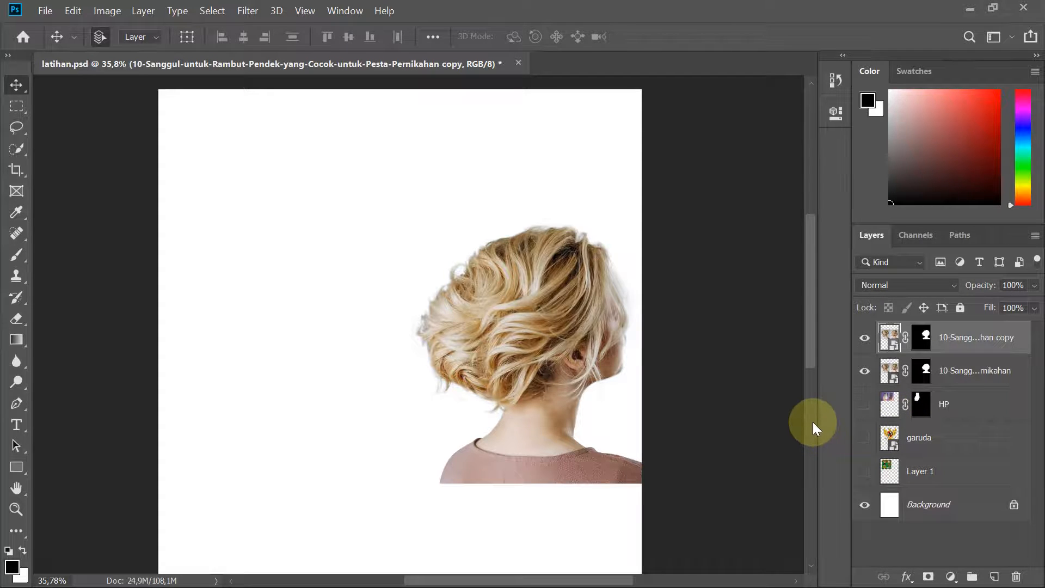
# - Check the Google Meet call in Chrome and return to the latihan.psd document in Photoshop
pyautogui.hotkey('alt', 'Tab')
pyautogui.hotkey('alt', 'Tab')
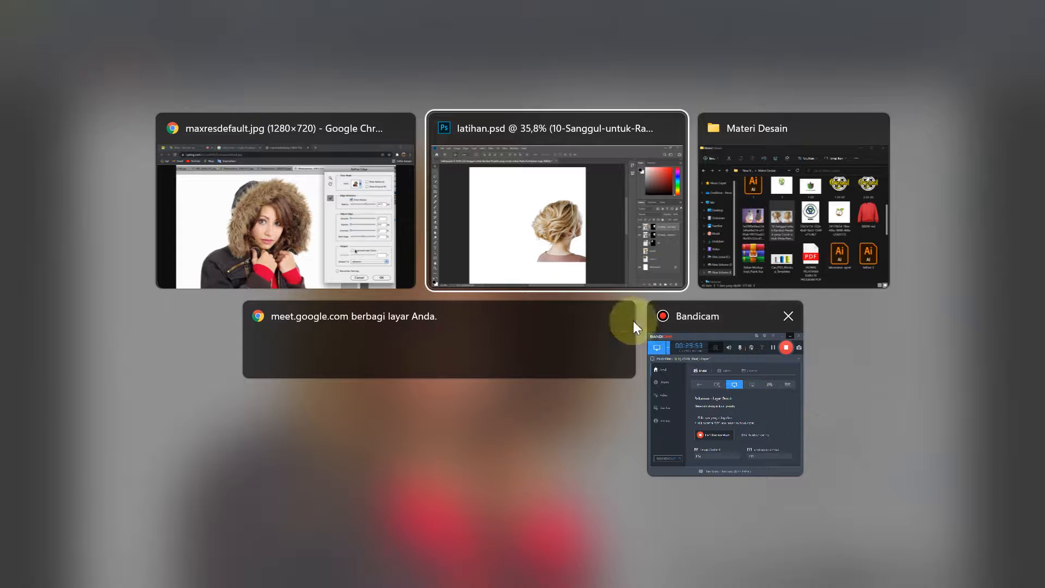
pyautogui.click(285, 207)
pyautogui.click(163, 13)
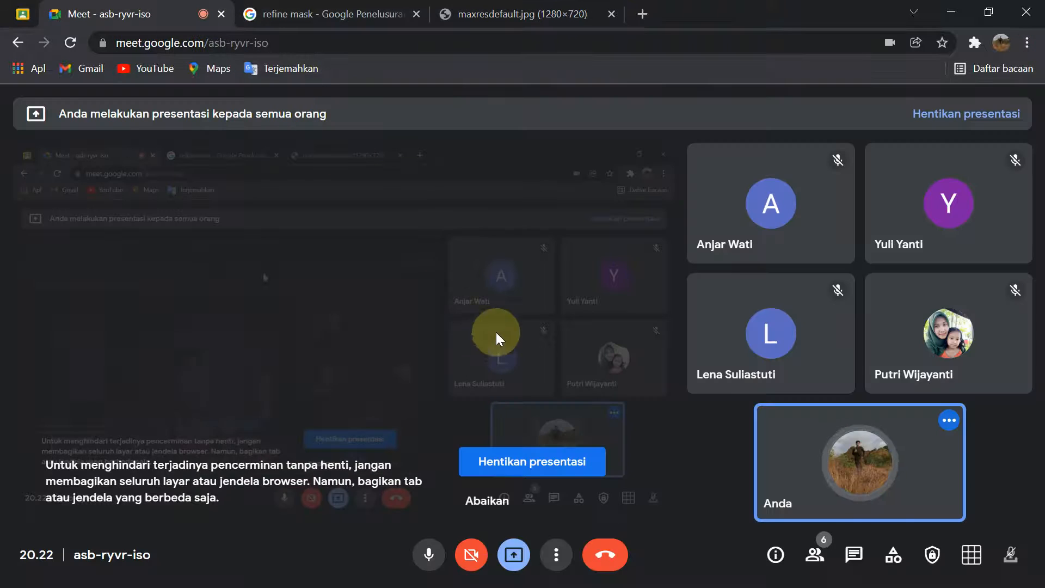
pyautogui.hotkey('alt', 'Tab')
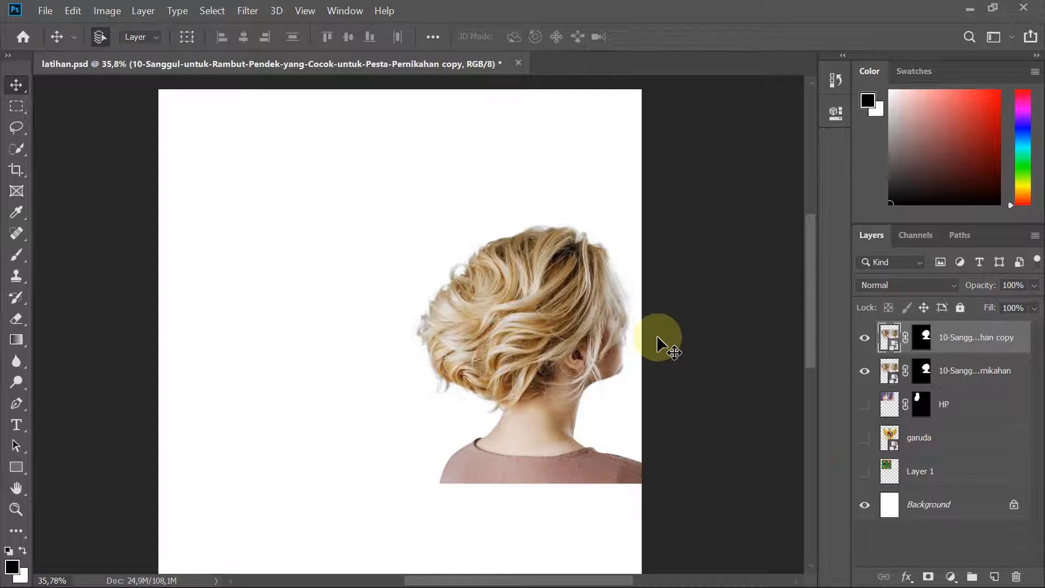
# - Delete the layer mask from the duplicated woman layer
pyautogui.click(964, 369)
pyautogui.click(888, 343)
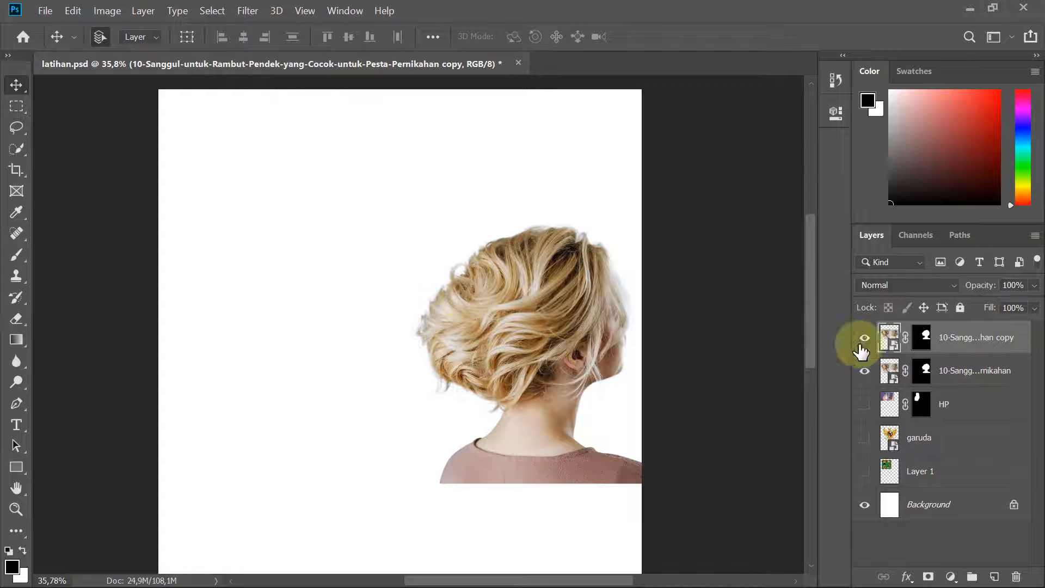
pyautogui.click(915, 340)
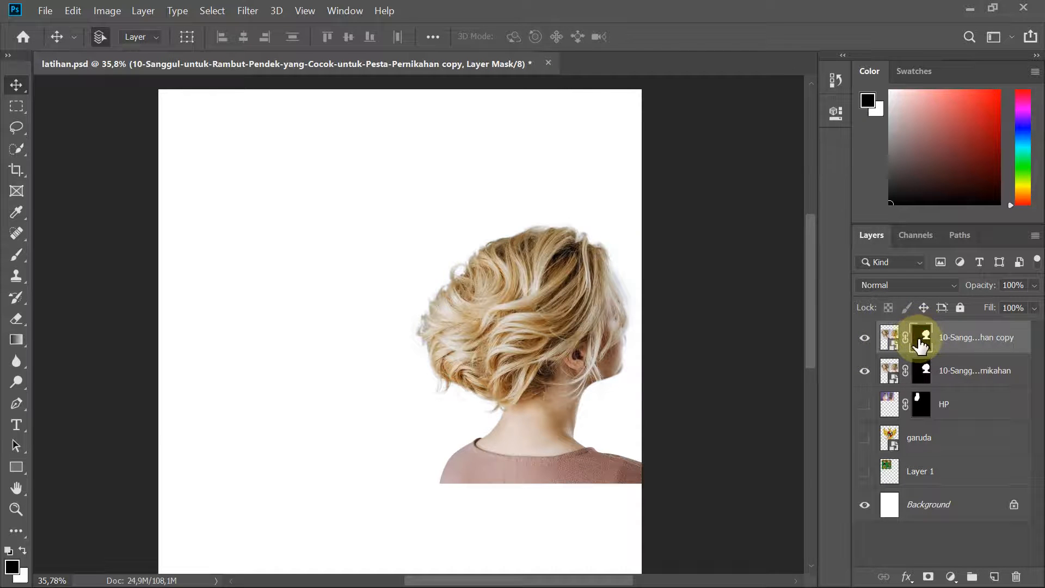
pyautogui.rightClick(923, 339)
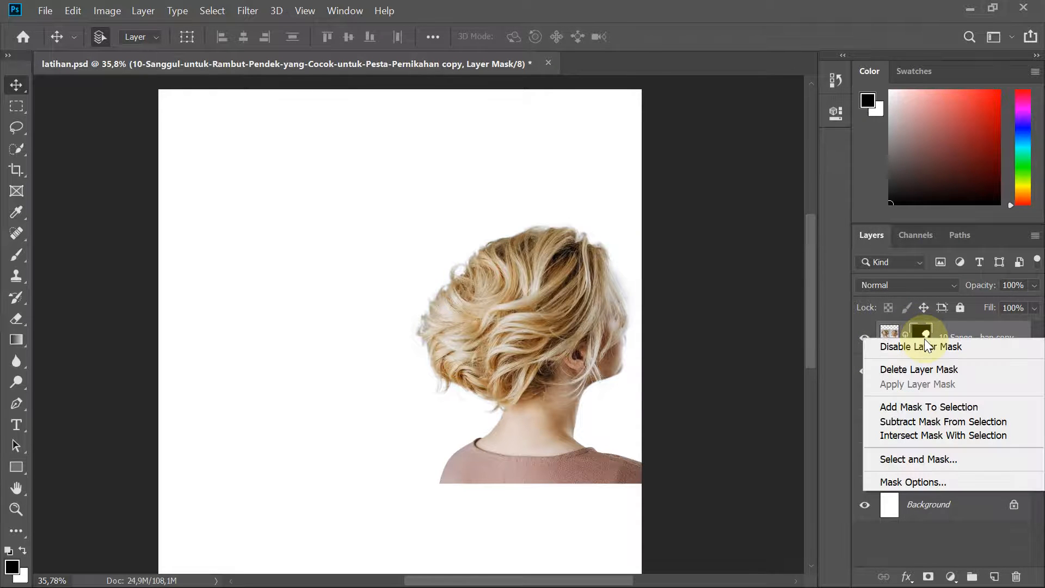
pyautogui.click(899, 374)
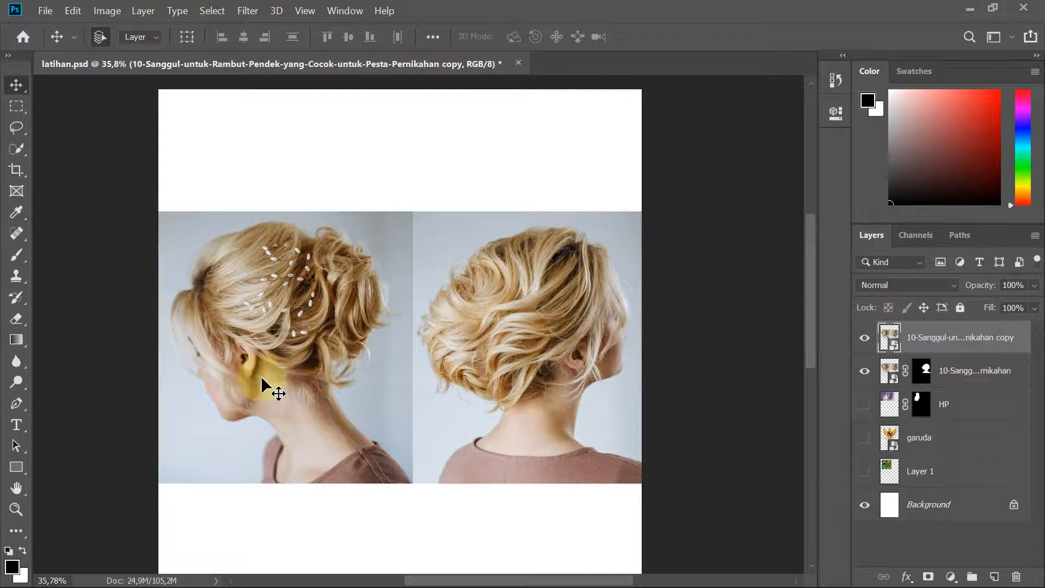
# - Start a Pen path at the photo's lower edge and trace the shoulder of the woman with the beaded hairpiece up to her collar
pyautogui.scroll(1, 289, 432)
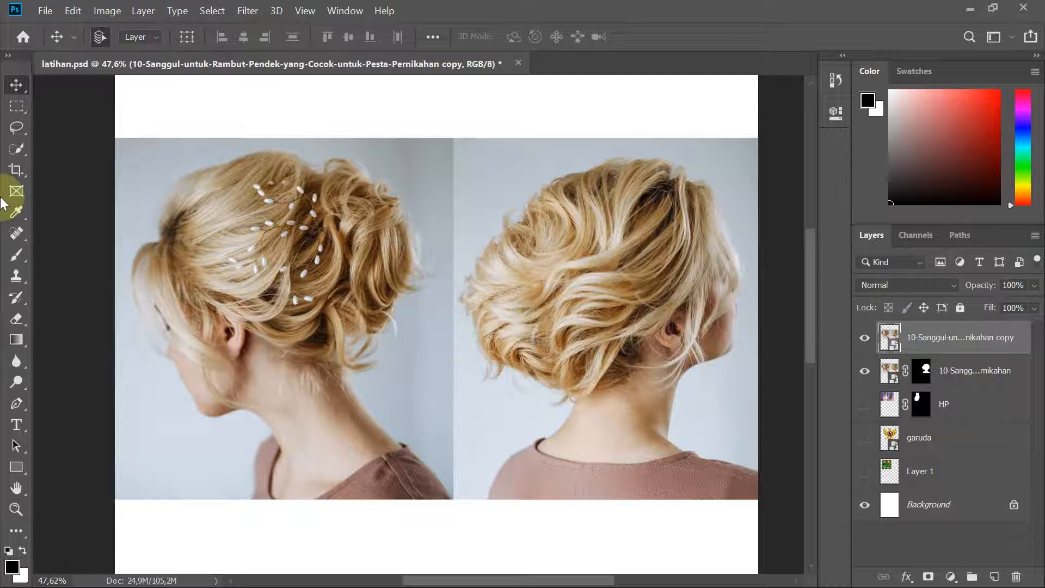
pyautogui.click(16, 403)
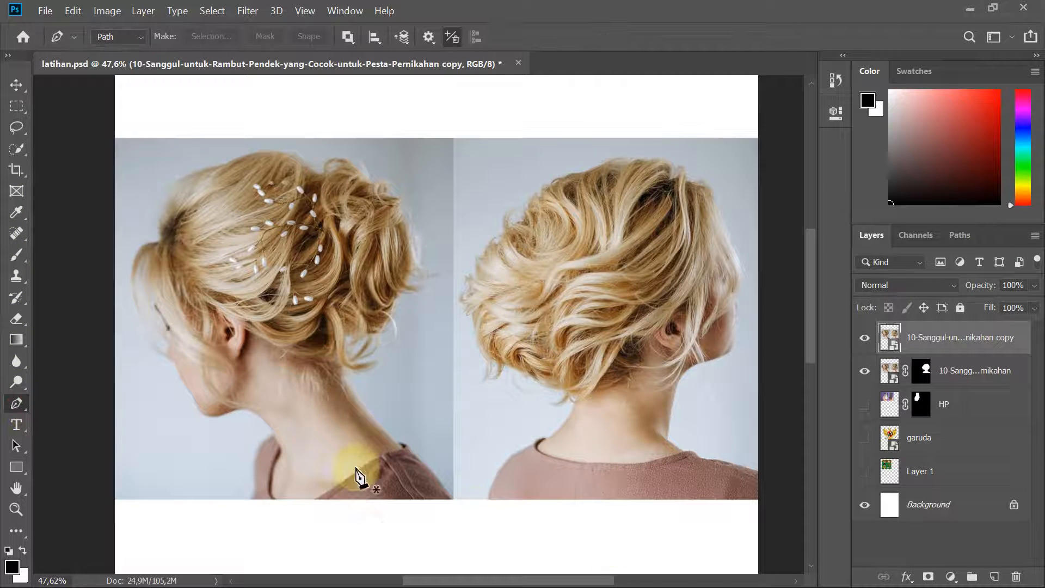
pyautogui.scroll(3, 457, 496)
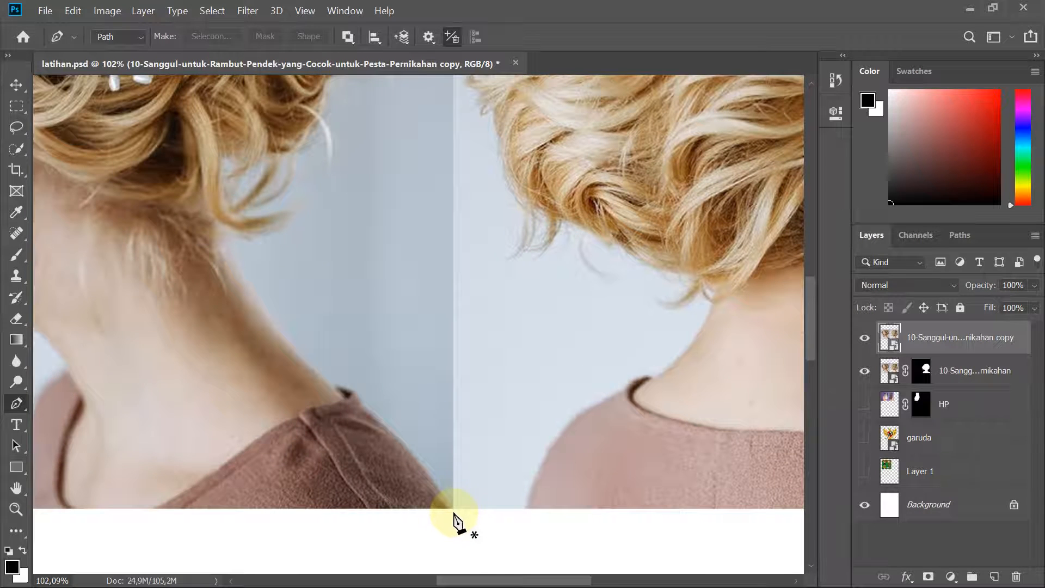
pyautogui.scroll(2, 453, 518)
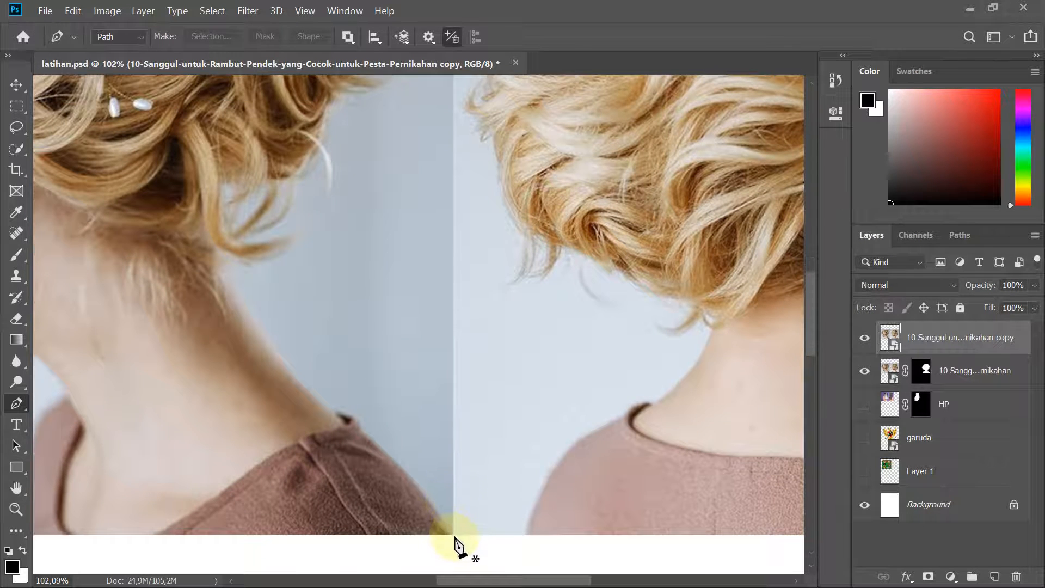
pyautogui.click(453, 541)
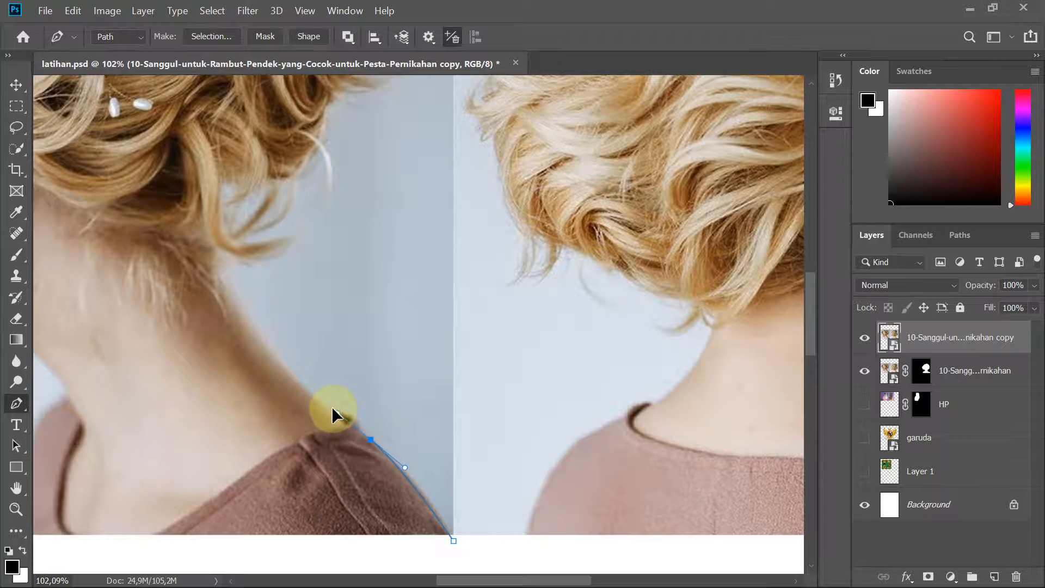
pyautogui.moveTo(333, 415); pyautogui.dragTo(343, 415)
pyautogui.hotkey('ctrl', 'z')
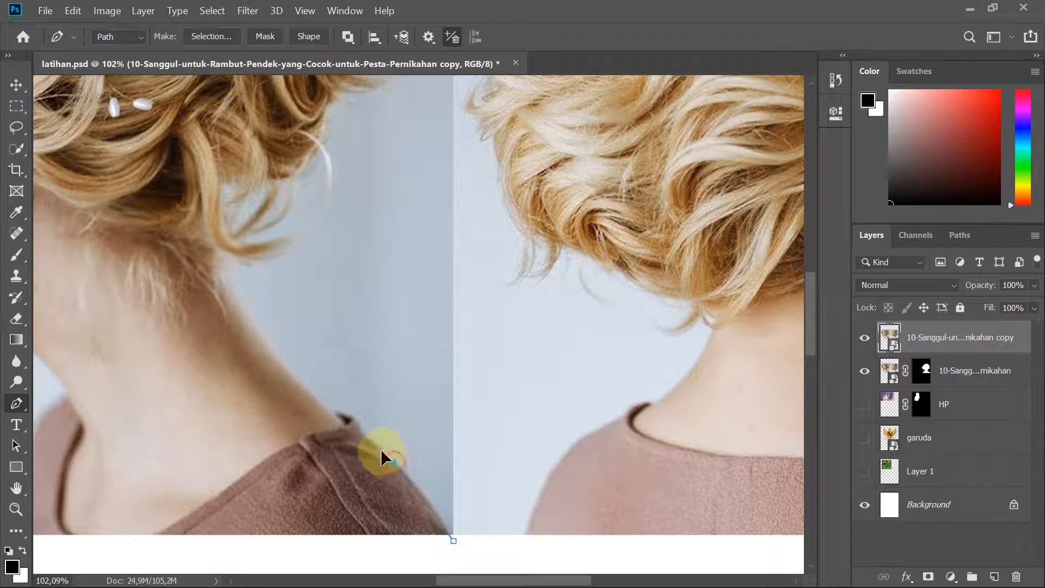
pyautogui.moveTo(381, 452); pyautogui.dragTo(360, 427)
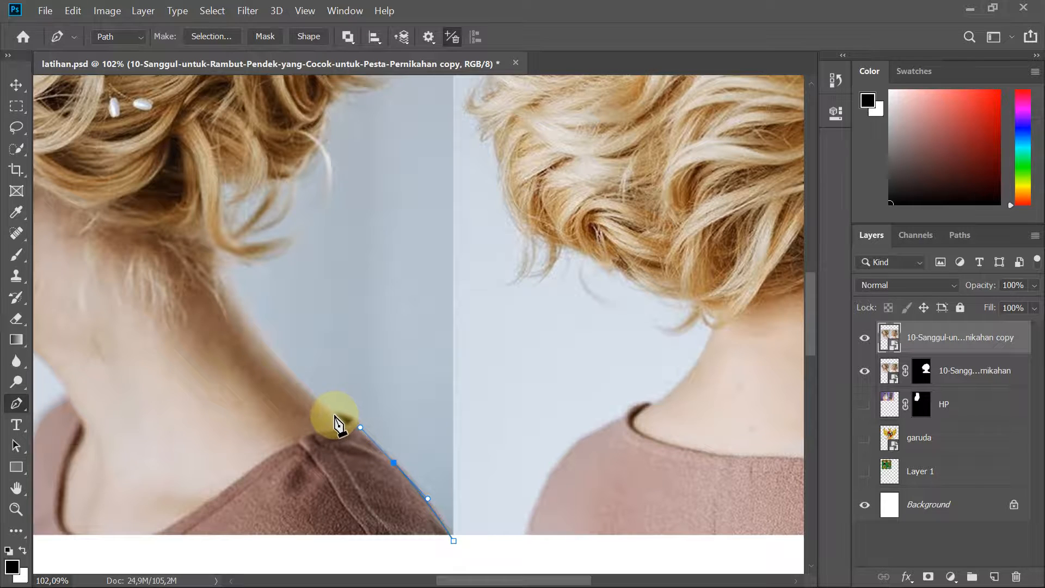
pyautogui.click(334, 415)
pyautogui.moveTo(297, 414); pyautogui.dragTo(307, 417)
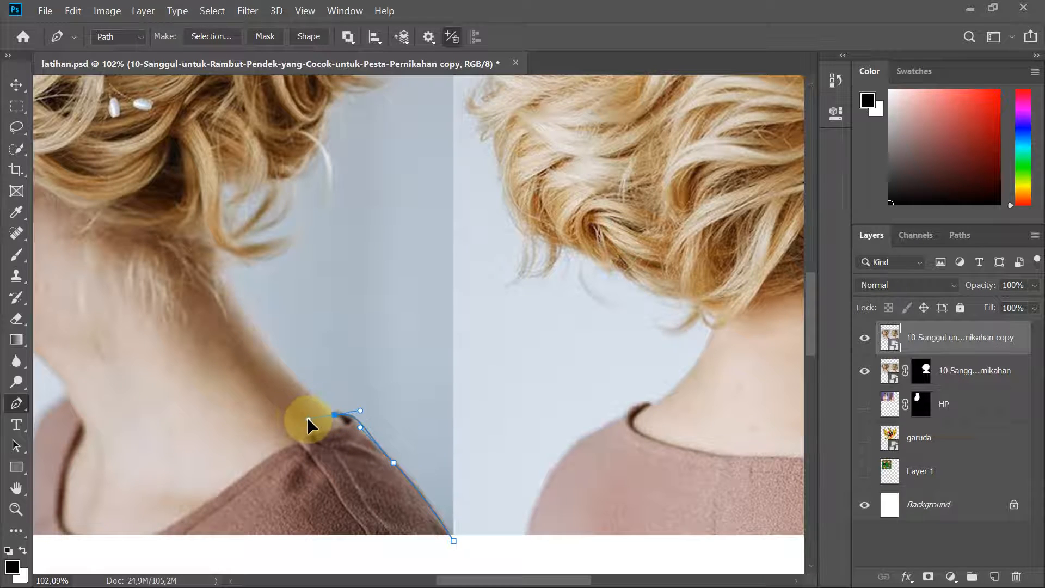
pyautogui.keyDown('alt'); pyautogui.click(334, 415); pyautogui.keyUp('alt')
# - Extend the path from the collar up the back of the neck to just below the hairline, ending in a corner point
pyautogui.moveTo(305, 361); pyautogui.dragTo(365, 471)
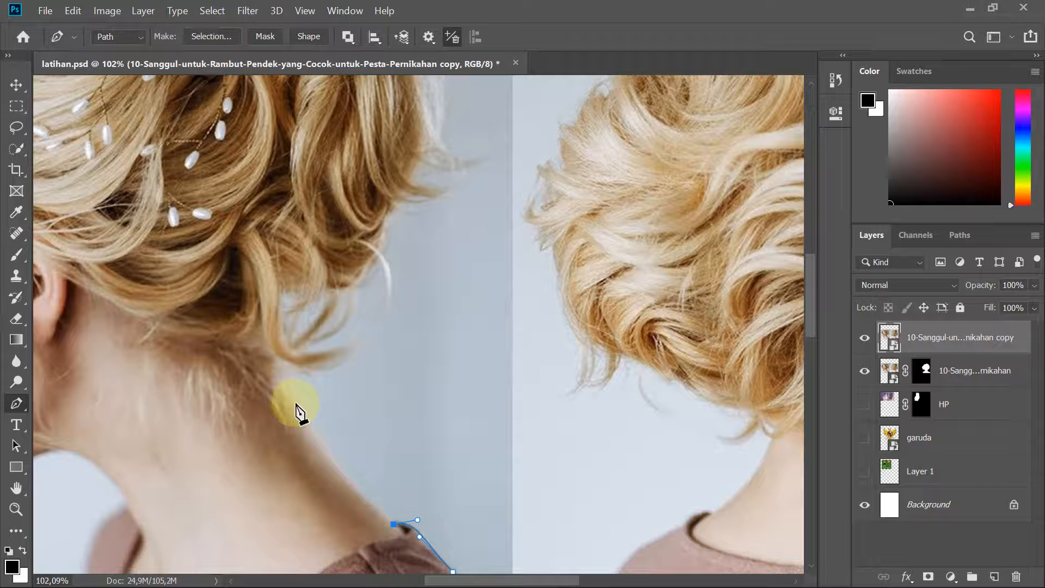
pyautogui.moveTo(294, 403); pyautogui.dragTo(260, 337)
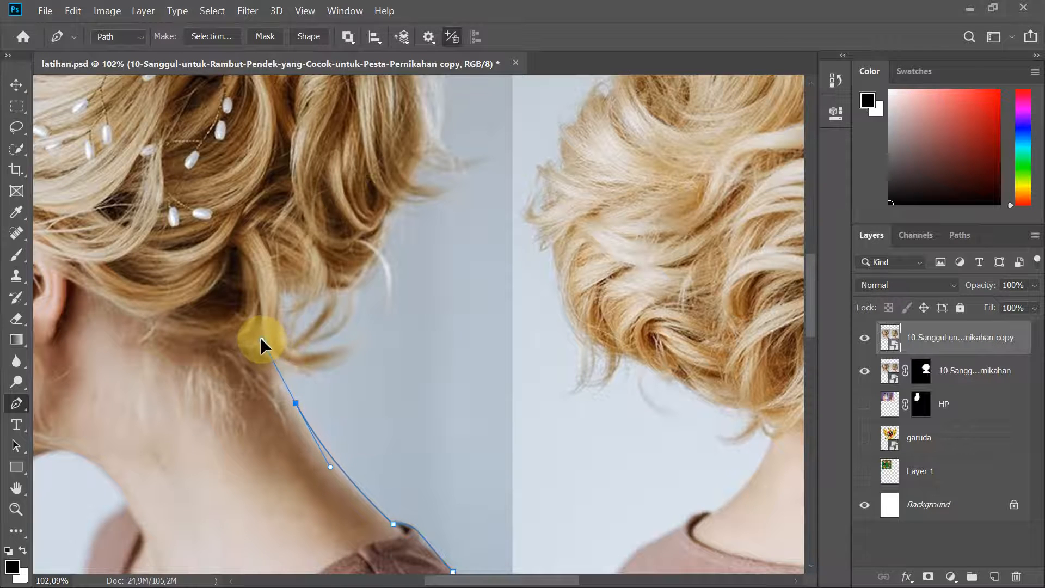
pyautogui.keyDown('alt'); pyautogui.click(296, 402); pyautogui.keyUp('alt')
# - Continue the path loosely around the lower curls and the back of the bun, enclosing stray hairs, up to its top
pyautogui.scroll(-4, 294, 403)
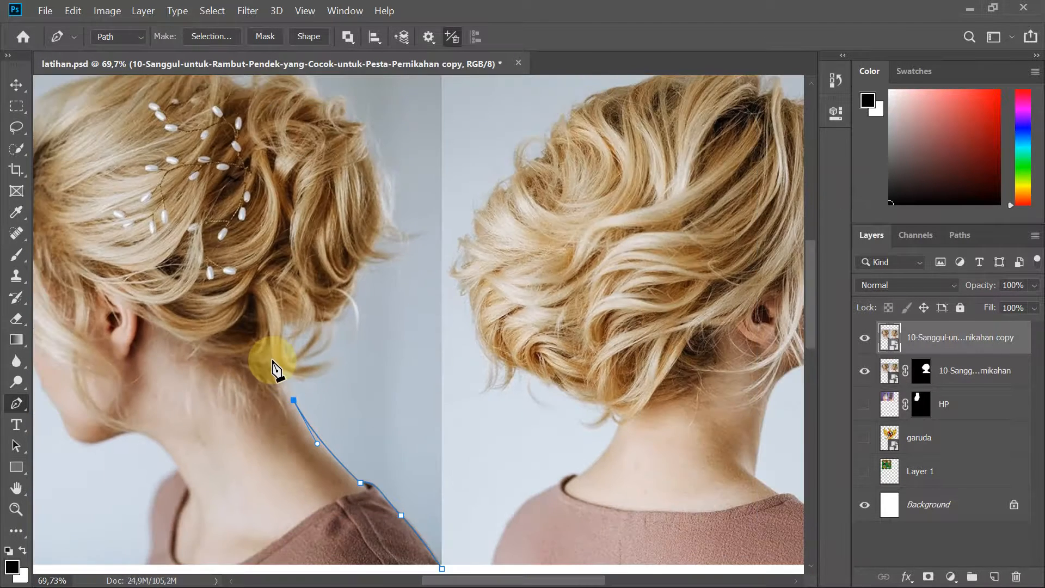
pyautogui.scroll(1, 275, 367)
pyautogui.scroll(3, 384, 430)
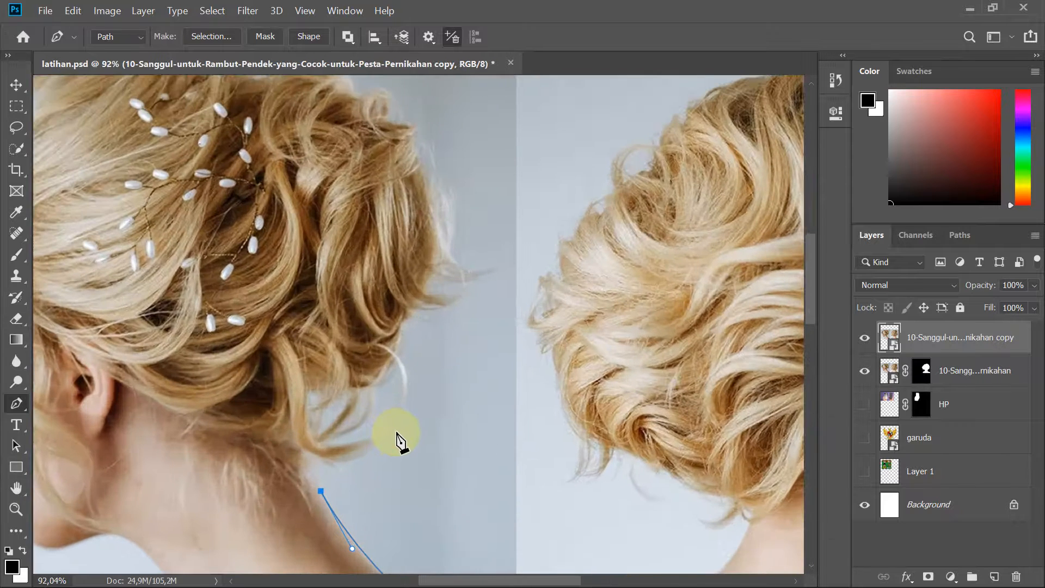
pyautogui.moveTo(403, 429); pyautogui.dragTo(423, 400)
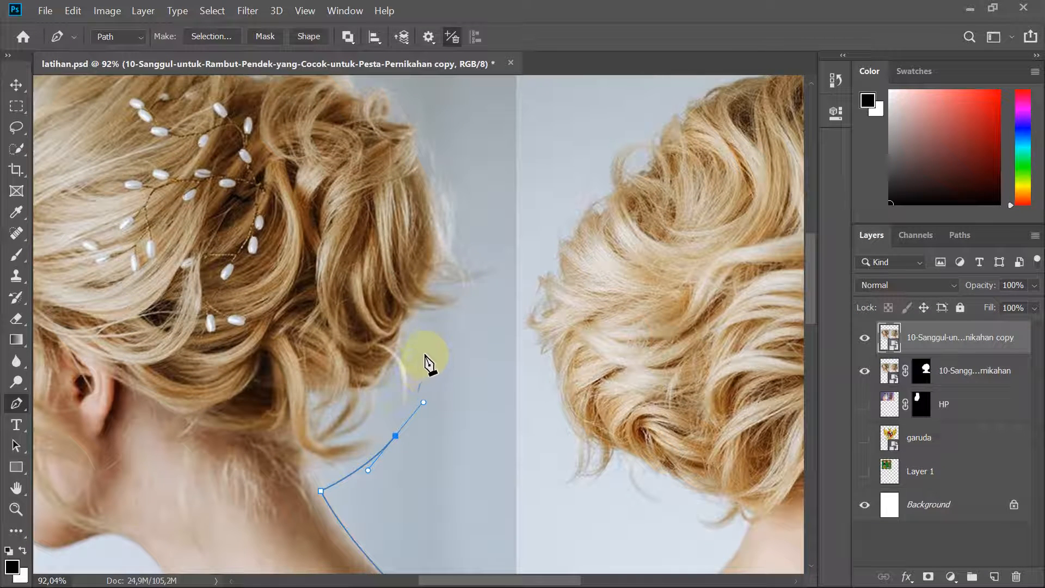
pyautogui.moveTo(438, 337); pyautogui.dragTo(460, 320)
pyautogui.moveTo(501, 268); pyautogui.dragTo(460, 180)
pyautogui.press('space')
pyautogui.moveTo(439, 158); pyautogui.dragTo(368, 252)
pyautogui.click(331, 261)
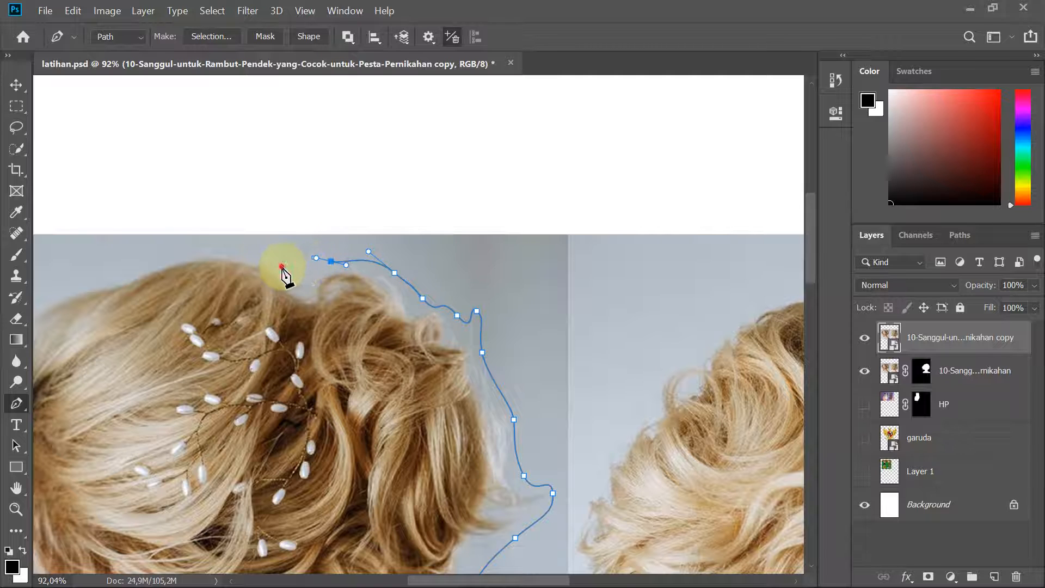
# - Continue the path loosely over the crown of the beaded-hairpiece woman's head and down to the parting above her fringe
pyautogui.moveTo(283, 266); pyautogui.dragTo(429, 308)
pyautogui.press('space')
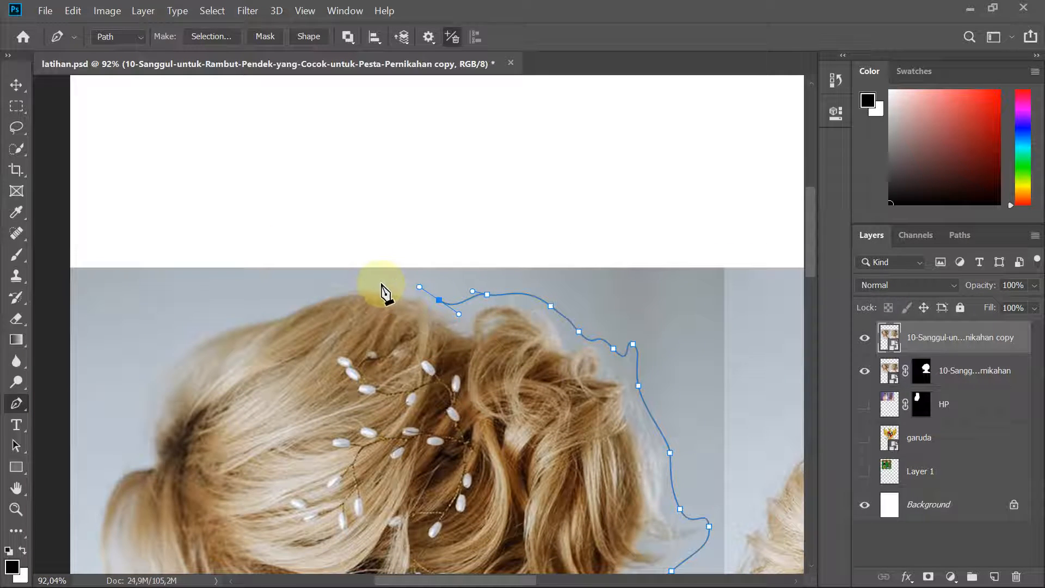
pyautogui.moveTo(378, 283); pyautogui.dragTo(297, 298)
pyautogui.moveTo(277, 310); pyautogui.dragTo(205, 329)
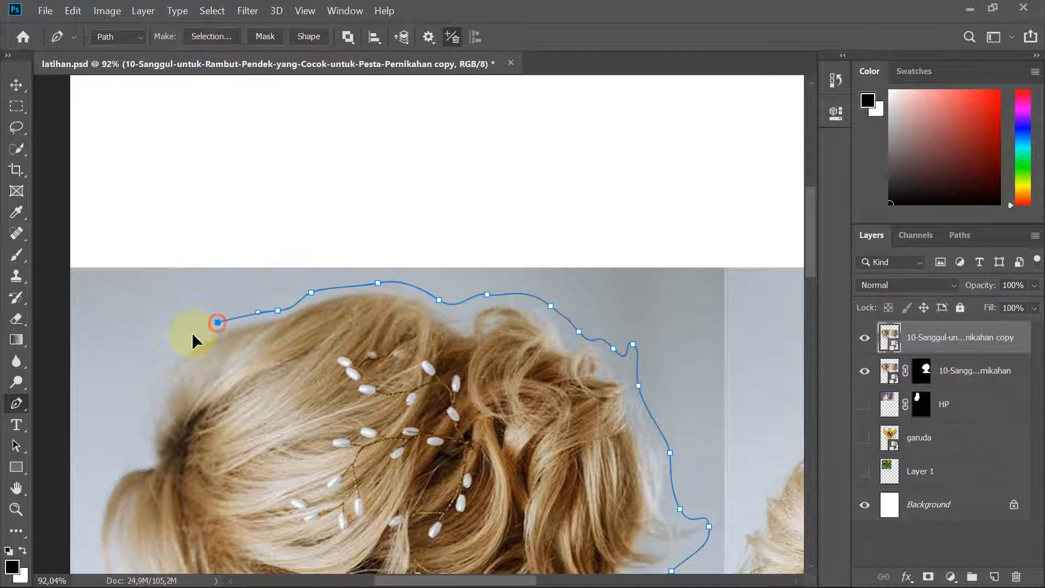
pyautogui.moveTo(143, 371); pyautogui.dragTo(143, 375)
pyautogui.click(142, 431)
pyautogui.moveTo(145, 458); pyautogui.dragTo(146, 462)
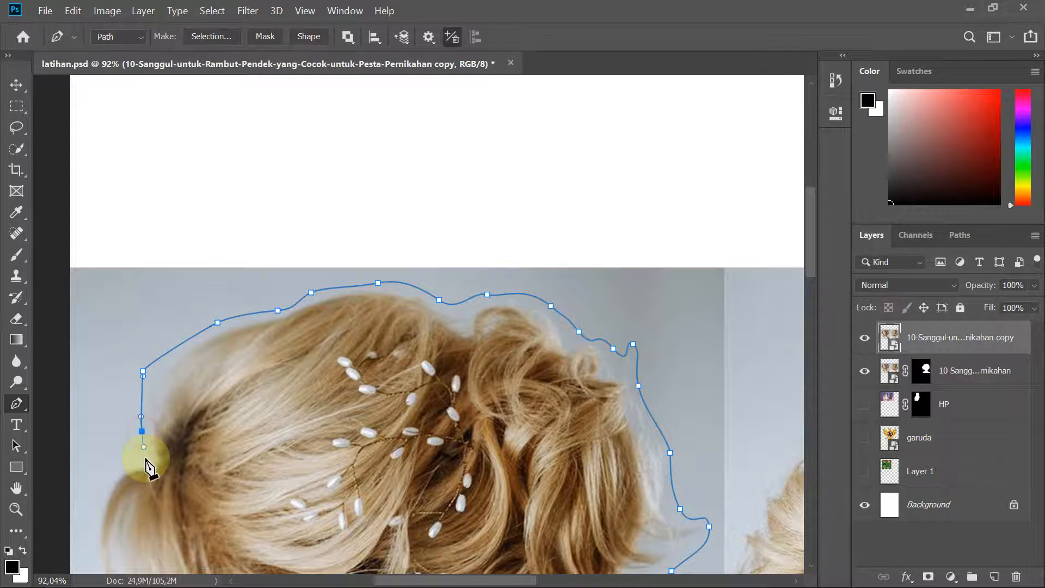
# - Extend the path around the outside of the fringe and loose face strands, ending in a corner point beside the face below the nose
pyautogui.press('space')
pyautogui.moveTo(250, 460); pyautogui.dragTo(403, 283)
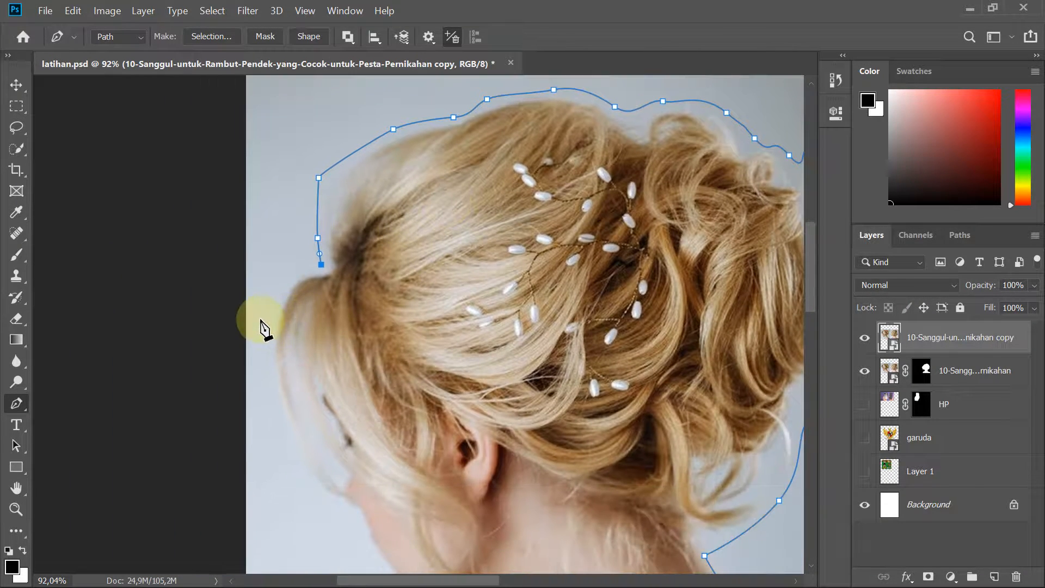
pyautogui.moveTo(265, 364); pyautogui.dragTo(266, 398)
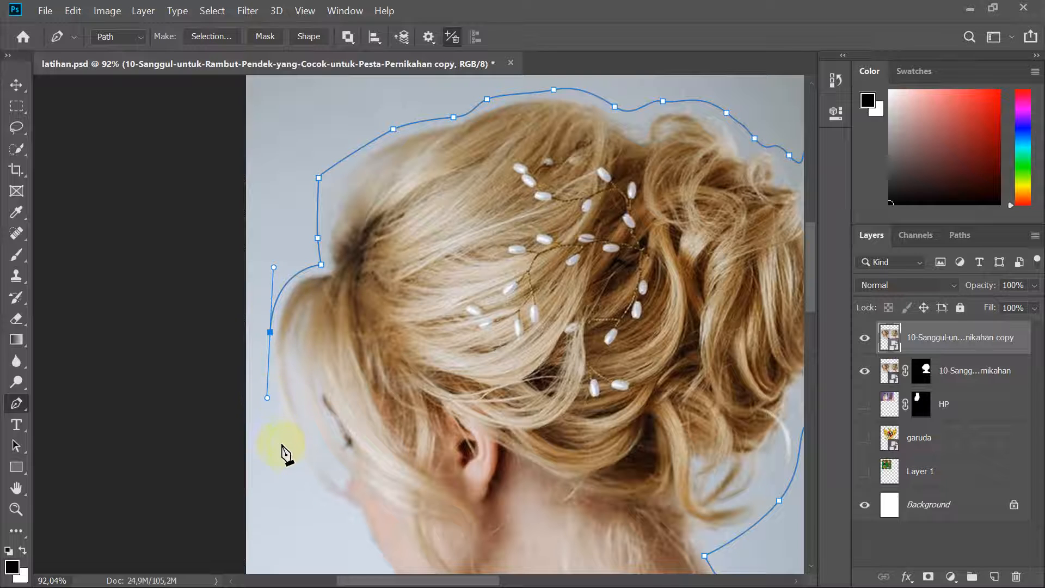
pyautogui.moveTo(295, 467); pyautogui.dragTo(303, 479)
pyautogui.scroll(-2, 320, 493)
pyautogui.scroll(-5, 337, 474)
pyautogui.scroll(2, 357, 359)
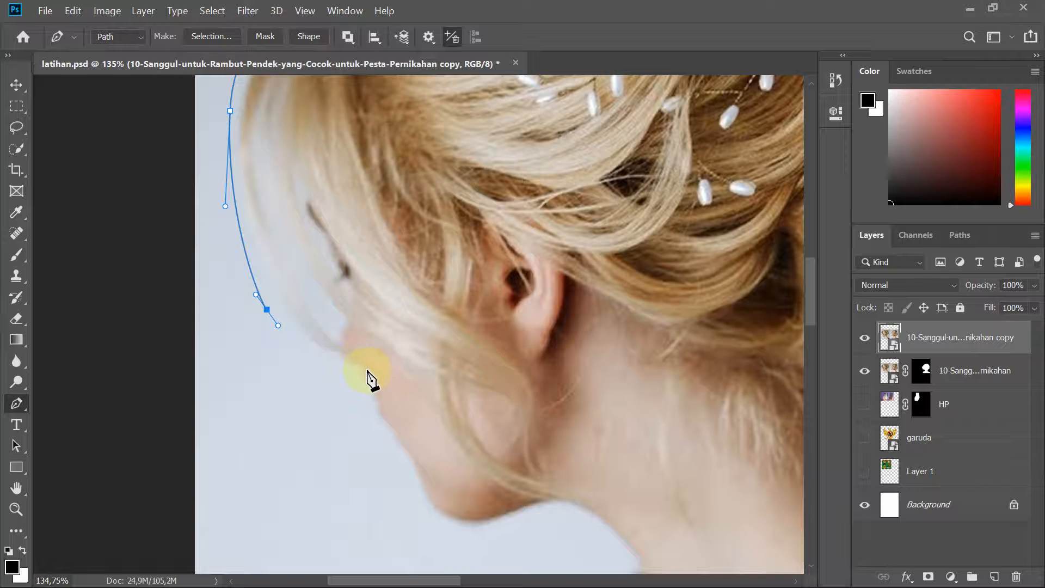
pyautogui.click(369, 372)
pyautogui.hotkey('ctrl', 'z')
pyautogui.moveTo(367, 372); pyautogui.dragTo(403, 374)
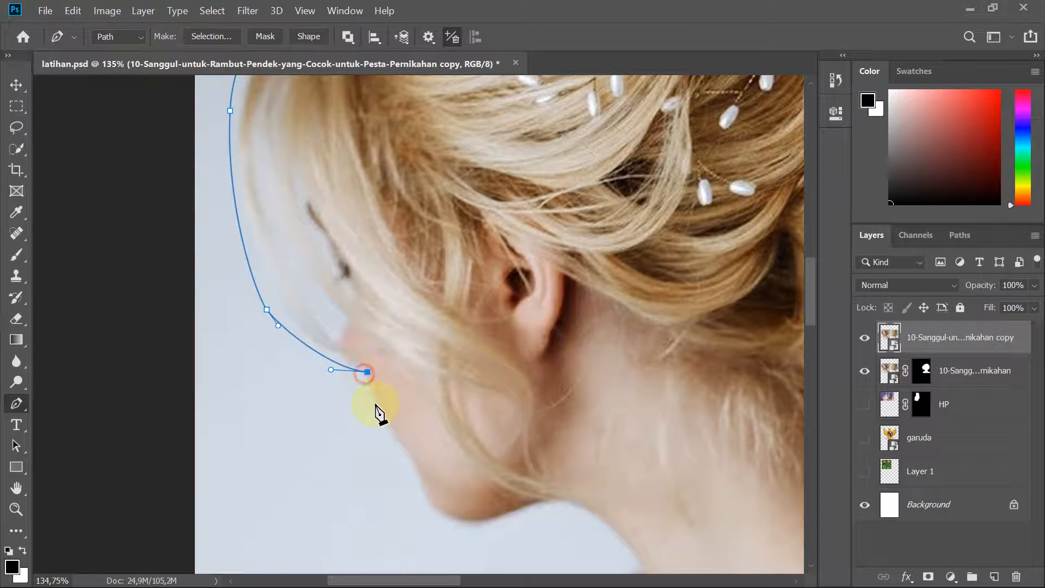
# - Trace closely along the lower face, chin and jaw, then down the front of the neck to a corner point at the collar
pyautogui.moveTo(380, 421); pyautogui.dragTo(382, 423)
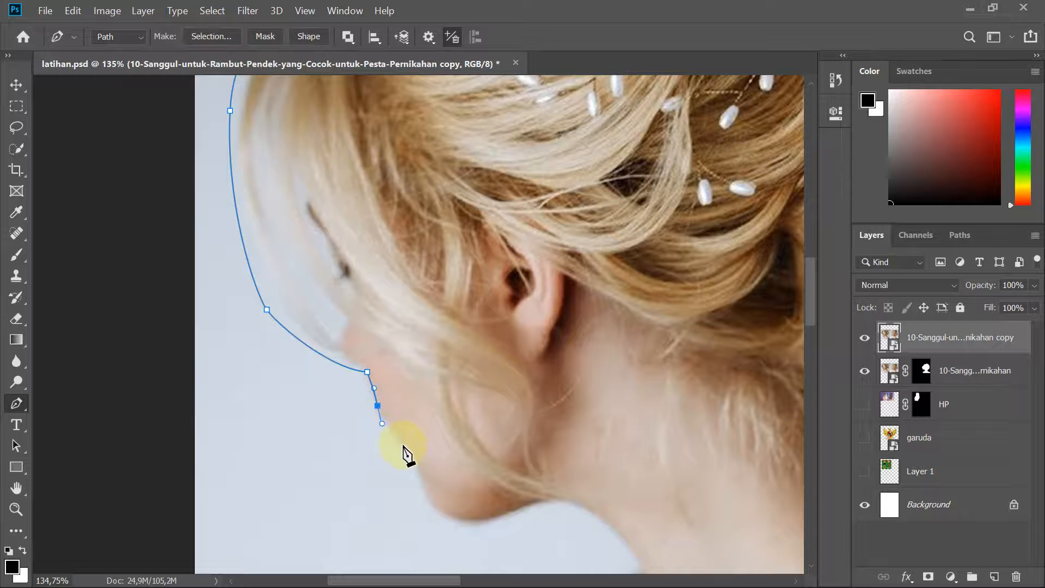
pyautogui.moveTo(411, 456); pyautogui.dragTo(435, 446)
pyautogui.scroll(-2, 424, 438)
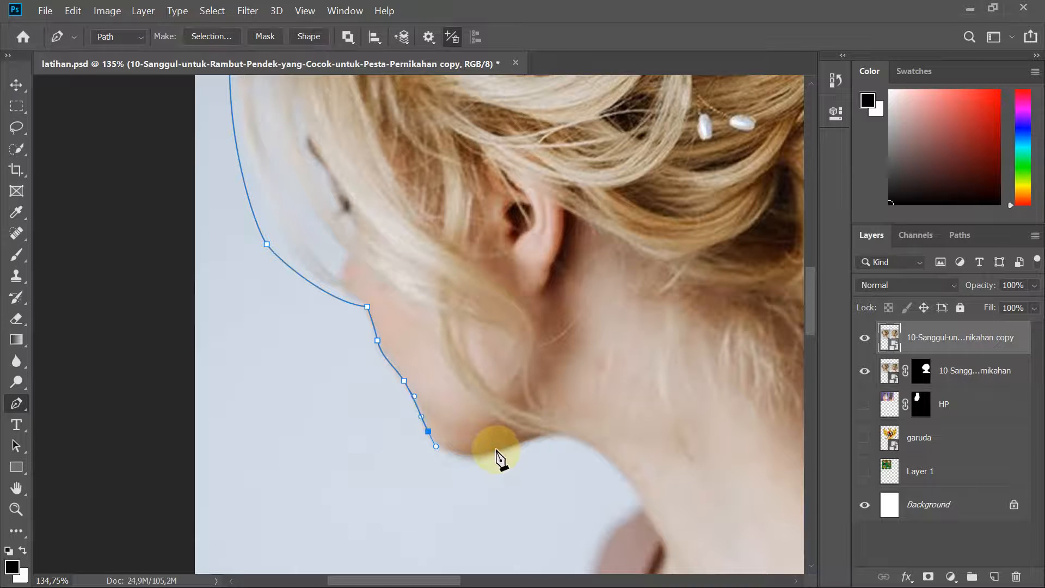
pyautogui.moveTo(509, 446); pyautogui.dragTo(529, 438)
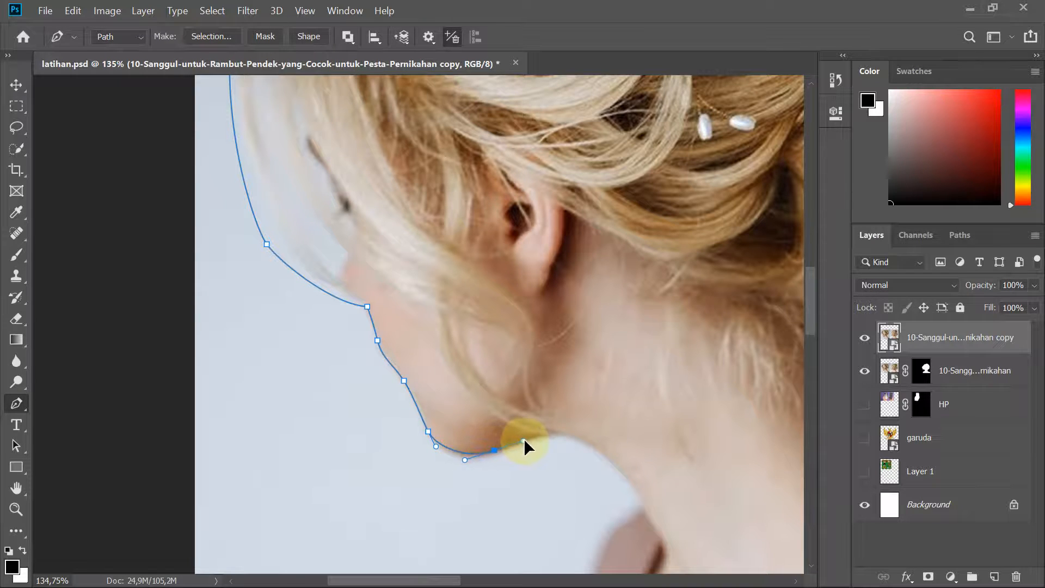
pyautogui.click(592, 445)
pyautogui.moveTo(610, 458); pyautogui.dragTo(622, 464)
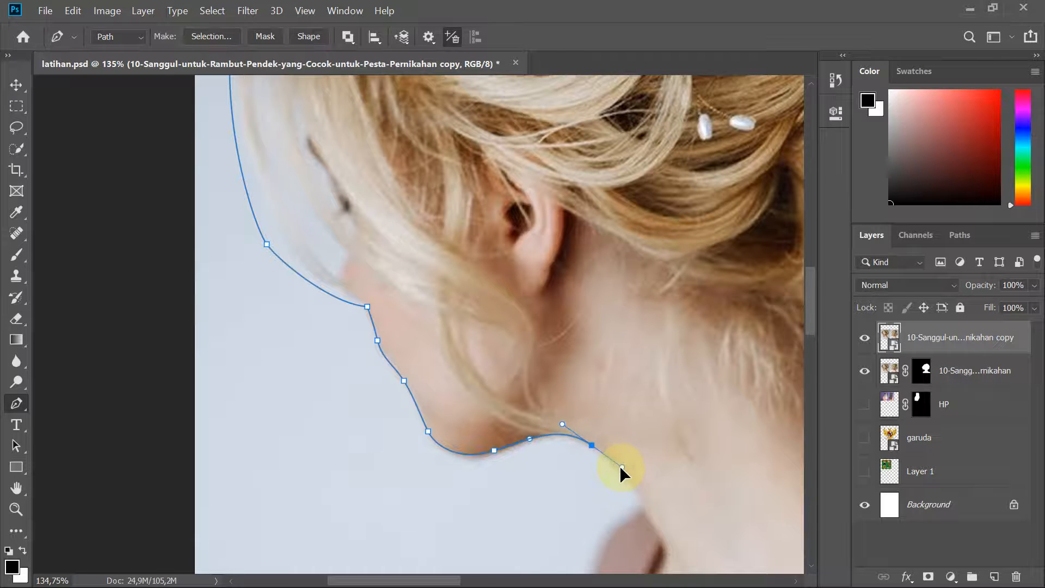
pyautogui.scroll(-3, 647, 452)
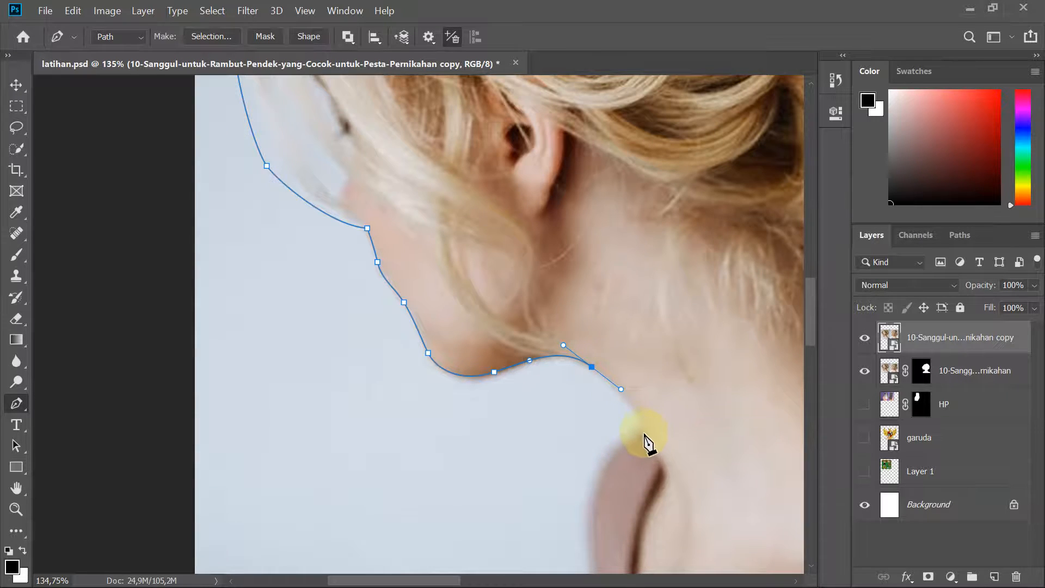
pyautogui.scroll(-3, 646, 436)
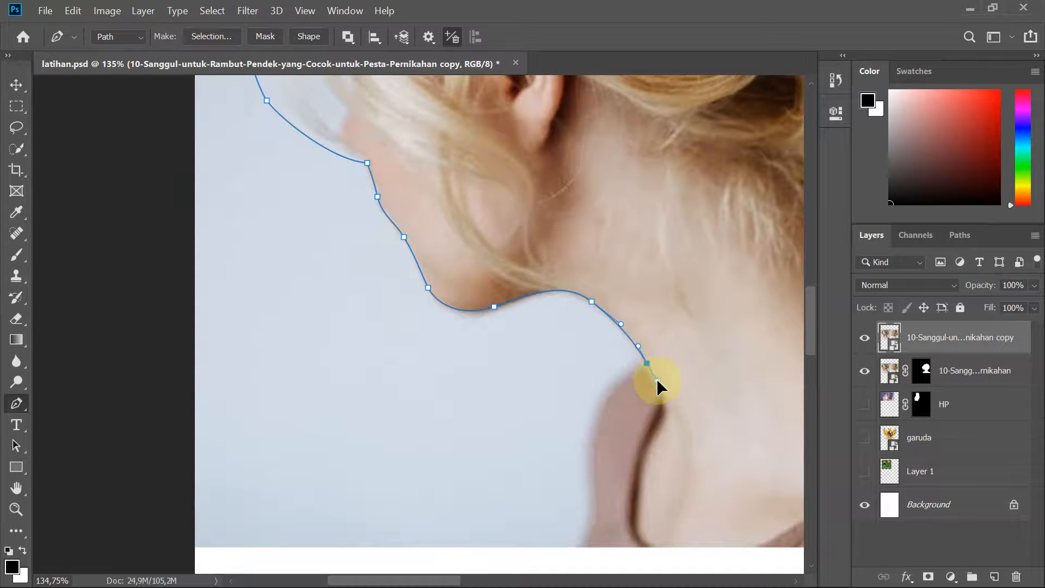
pyautogui.keyDown('ctrl'); pyautogui.click(647, 363); pyautogui.keyUp('ctrl')
pyautogui.scroll(-1, 638, 394)
pyautogui.keyDown('alt'); pyautogui.scroll(-2, 618, 414); pyautogui.keyUp('alt')
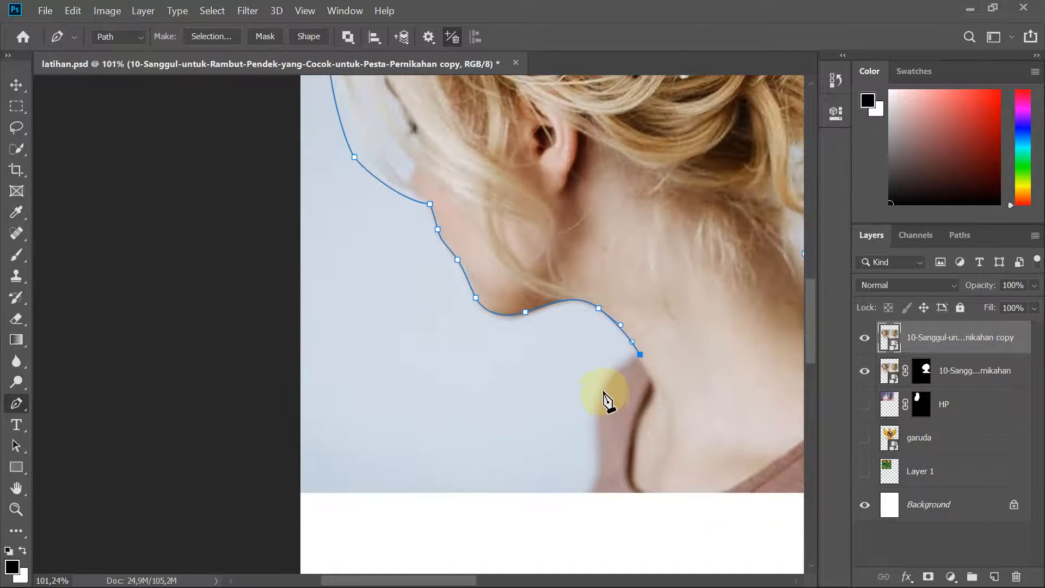
# - Trace the front edge of the garment to just below the photo and close the path at its starting anchor by the back shoulder
pyautogui.moveTo(601, 407); pyautogui.dragTo(598, 410)
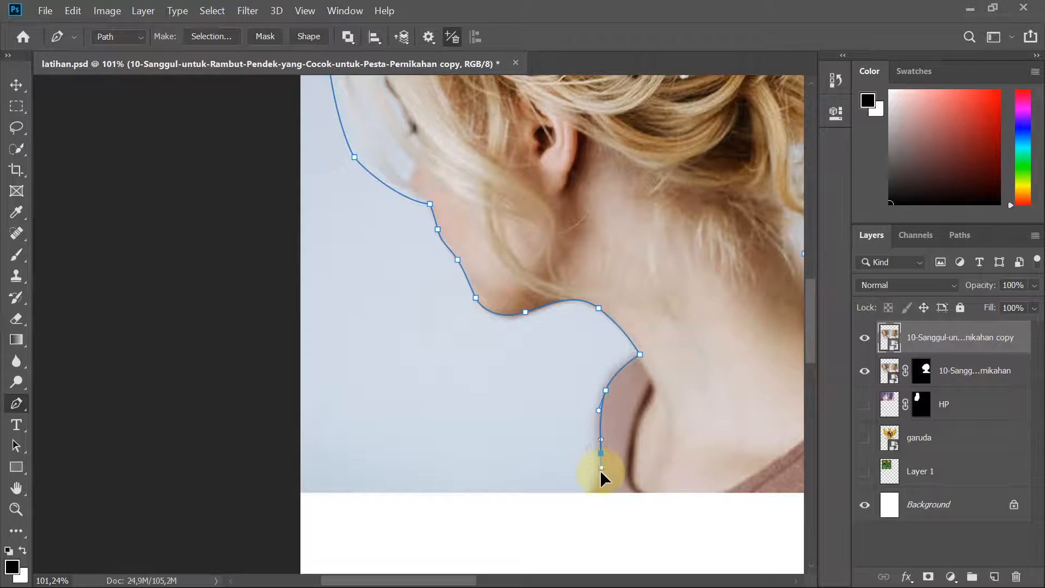
pyautogui.hotkey('ctrl', 'z')
pyautogui.moveTo(601, 465); pyautogui.dragTo(596, 463)
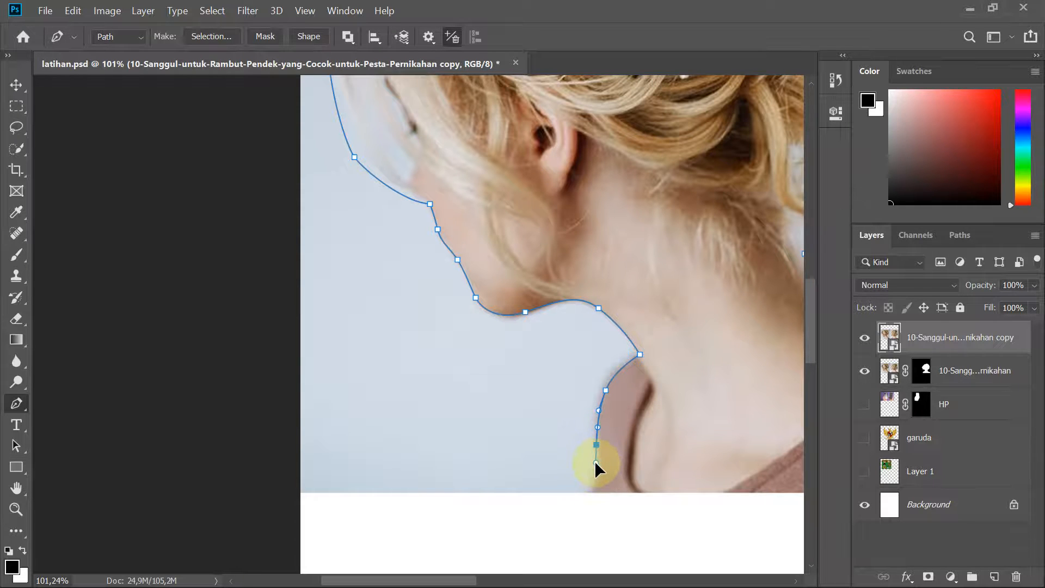
pyautogui.scroll(2, 593, 492)
pyautogui.click(583, 504)
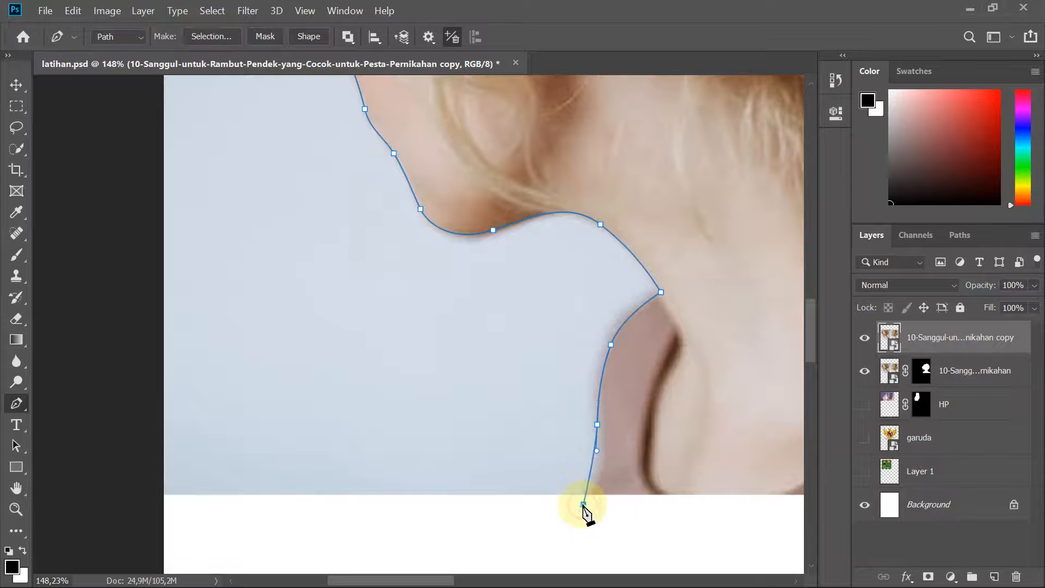
pyautogui.moveTo(583, 506)
pyautogui.mouseDown()
pyautogui.moveTo(574, 534)
pyautogui.moveTo(581, 522)
pyautogui.mouseUp()
pyautogui.scroll(-2, 585, 509)
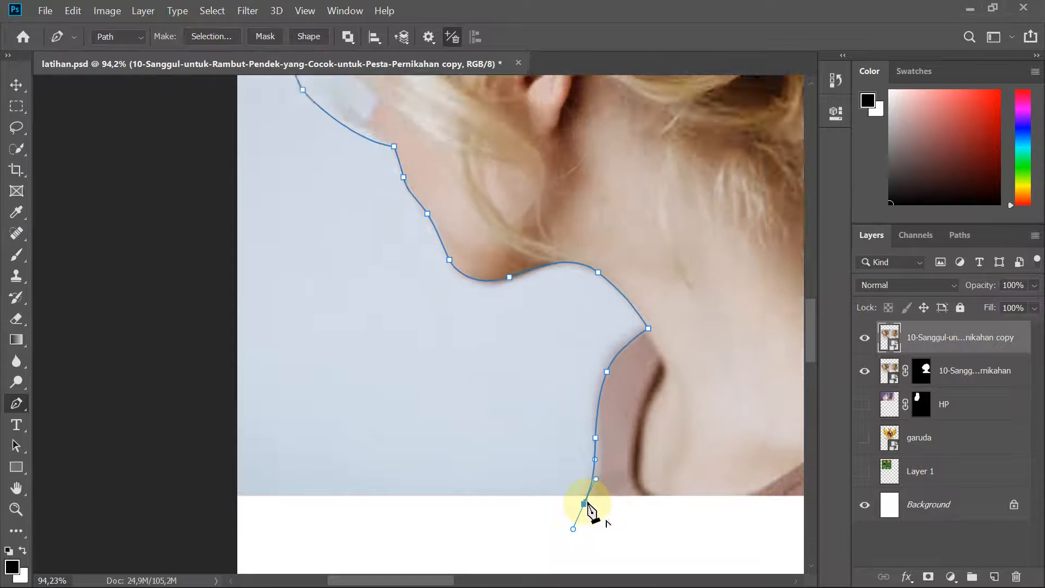
pyautogui.moveTo(615, 469); pyautogui.dragTo(343, 424)
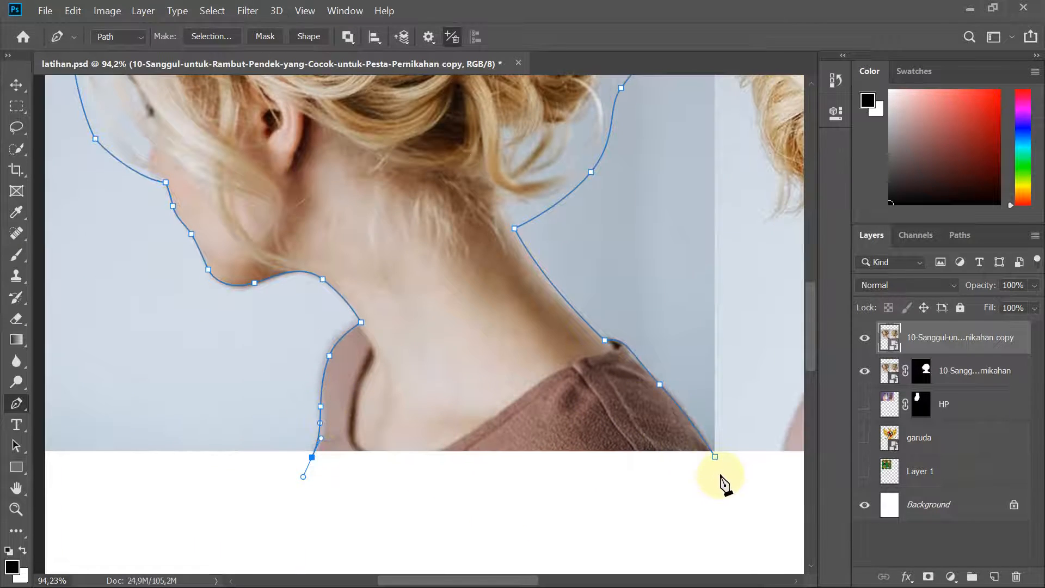
pyautogui.click(716, 457)
pyautogui.scroll(5, 558, 397)
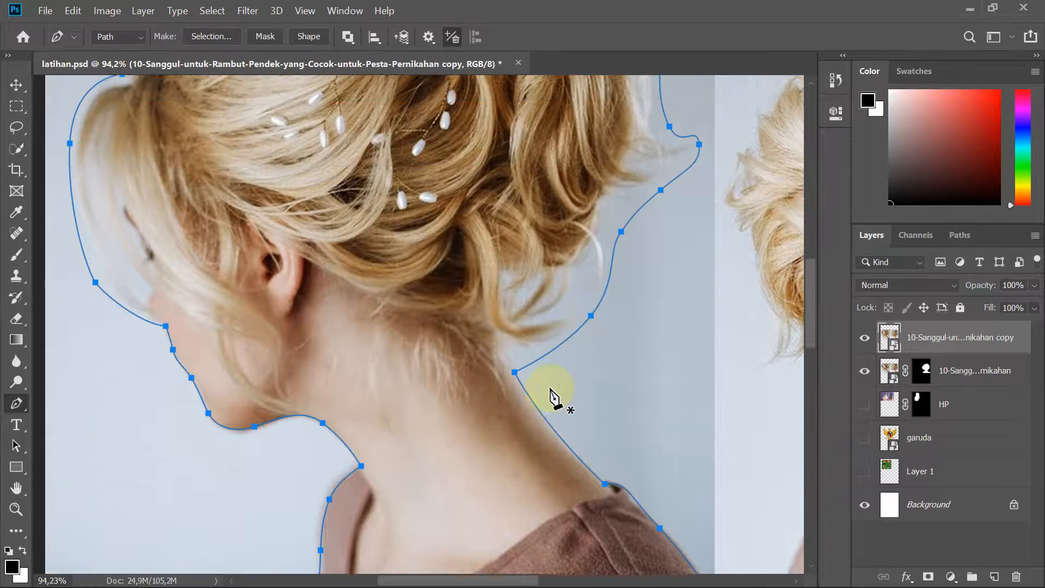
pyautogui.scroll(-3, 553, 394)
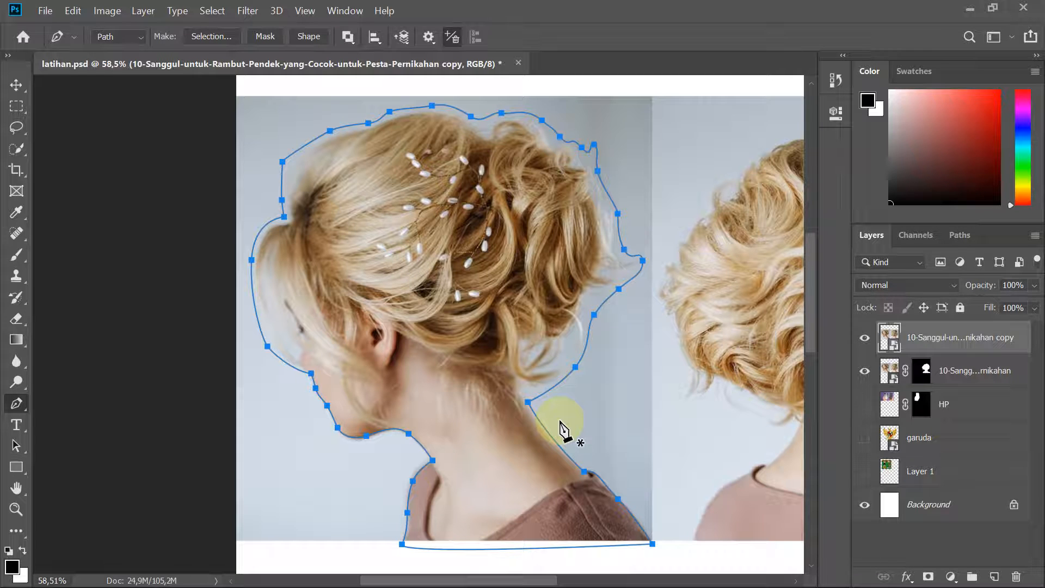
# - Switch to the Google Meet call, admit the waiting participant, and return to Photoshop
pyautogui.press('super+Tab')
pyautogui.click(589, 116)
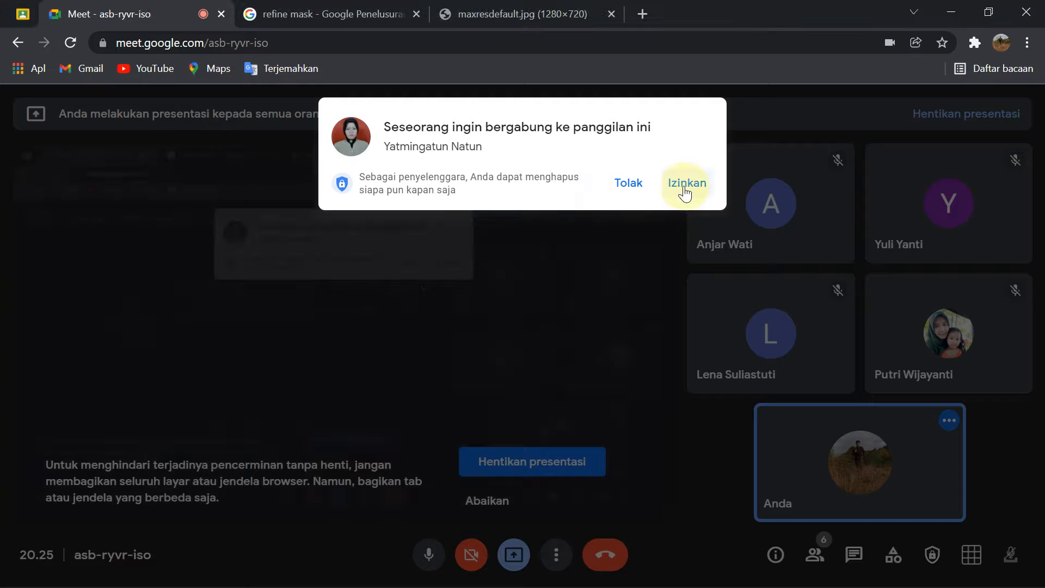
pyautogui.click(685, 185)
pyautogui.hotkey('alt', 'Tab')
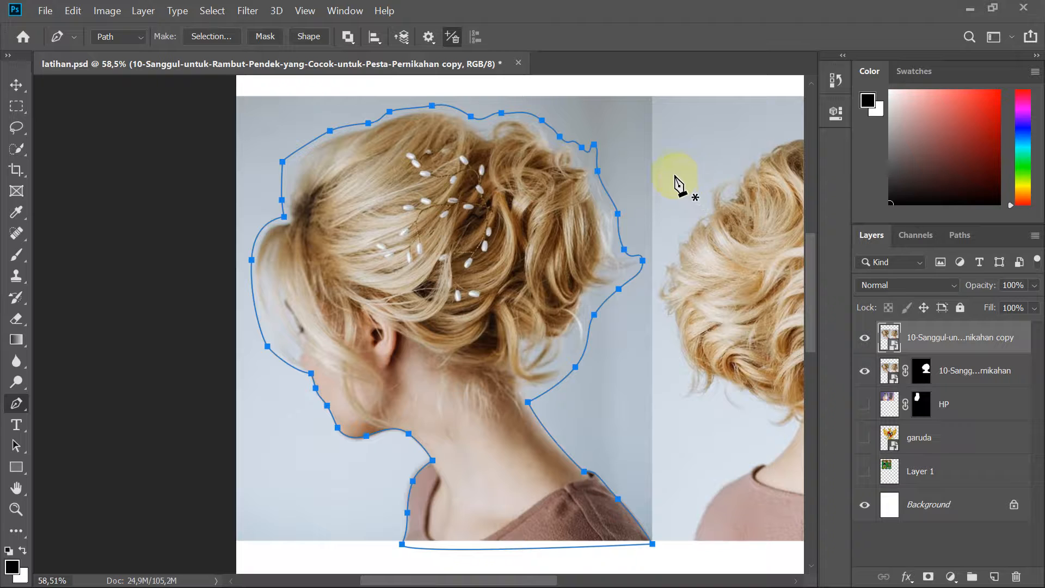
# - Examine how the closed path clears the stray hairs around the bun, the crown and the front hairline
pyautogui.scroll(-1, 558, 223)
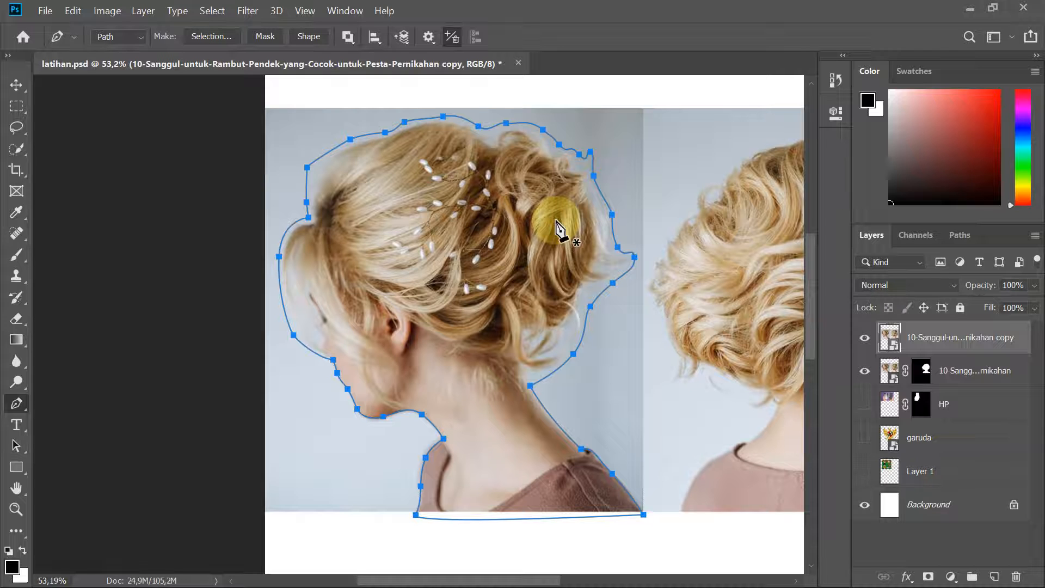
pyautogui.scroll(4, 609, 229)
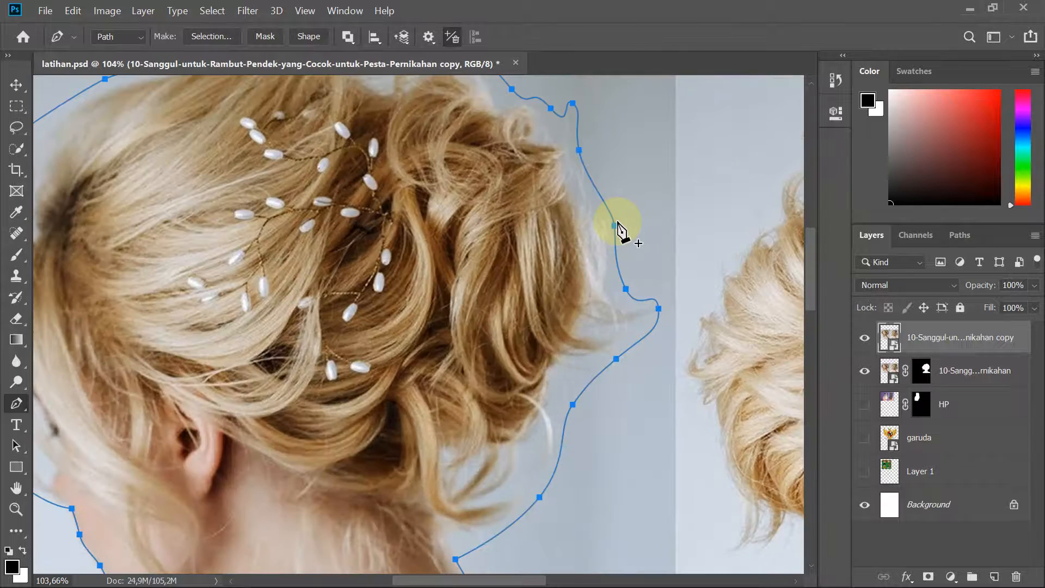
pyautogui.scroll(3, 617, 226)
pyautogui.scroll(2, 517, 190)
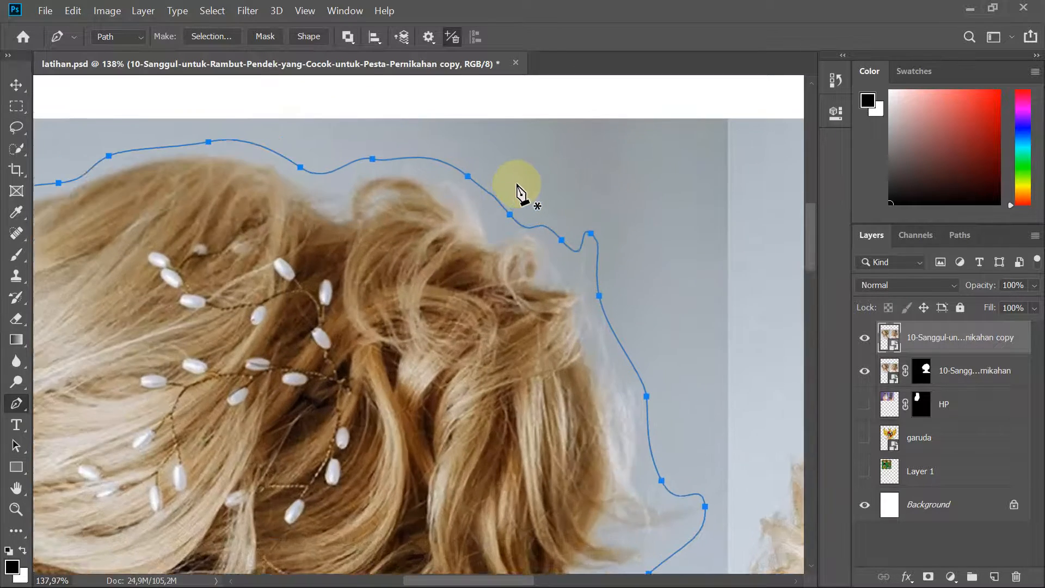
pyautogui.scroll(-5, 517, 190)
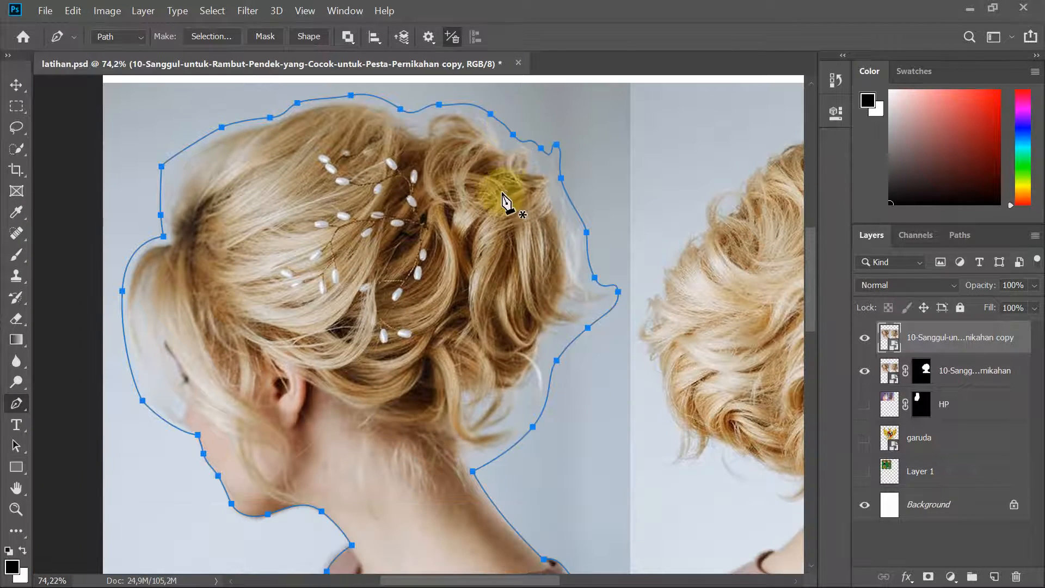
pyautogui.scroll(2, 267, 143)
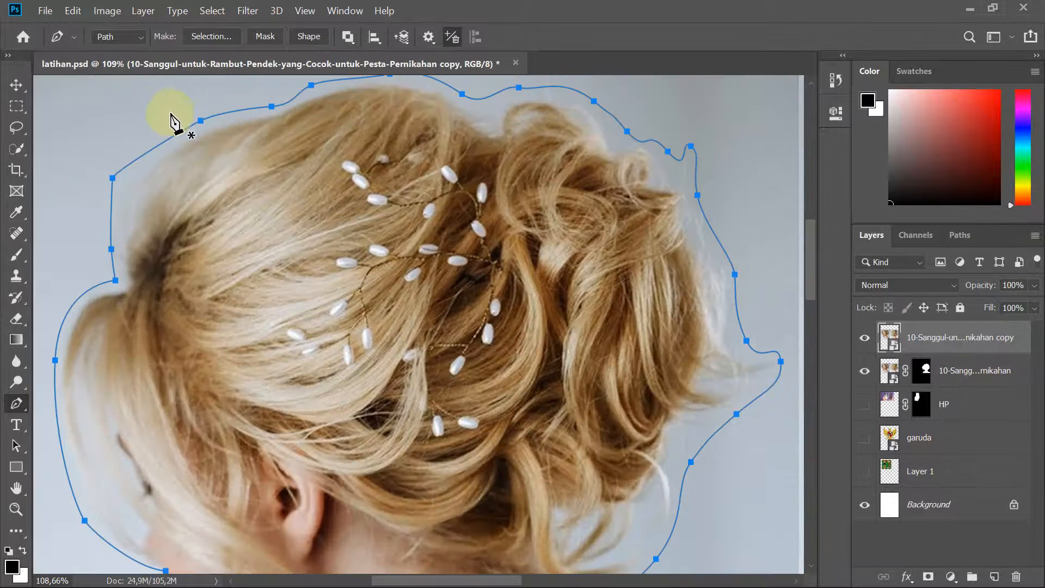
pyautogui.scroll(3, 171, 117)
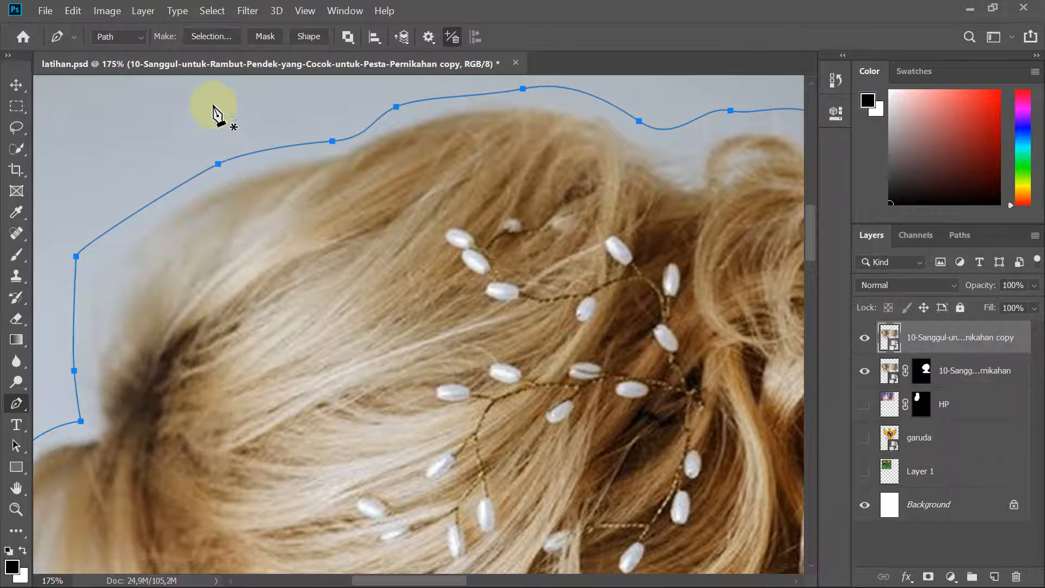
pyautogui.scroll(-5, 344, 413)
pyautogui.scroll(-5, 345, 414)
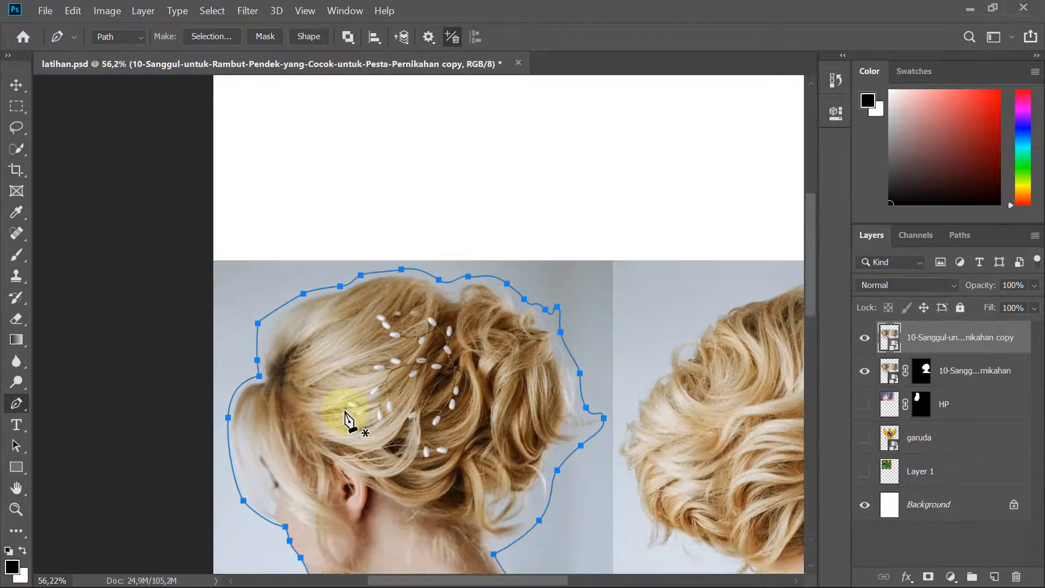
# - Convert the closed path into a new anti-aliased selection with a feather radius of 0 pixels
pyautogui.scroll(2, 370, 381)
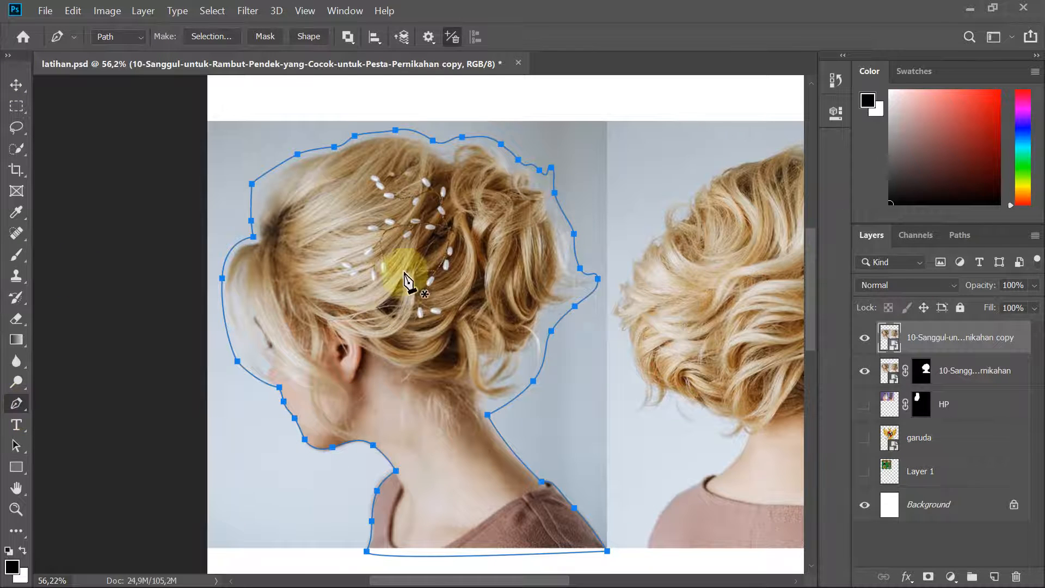
pyautogui.rightClick(395, 255)
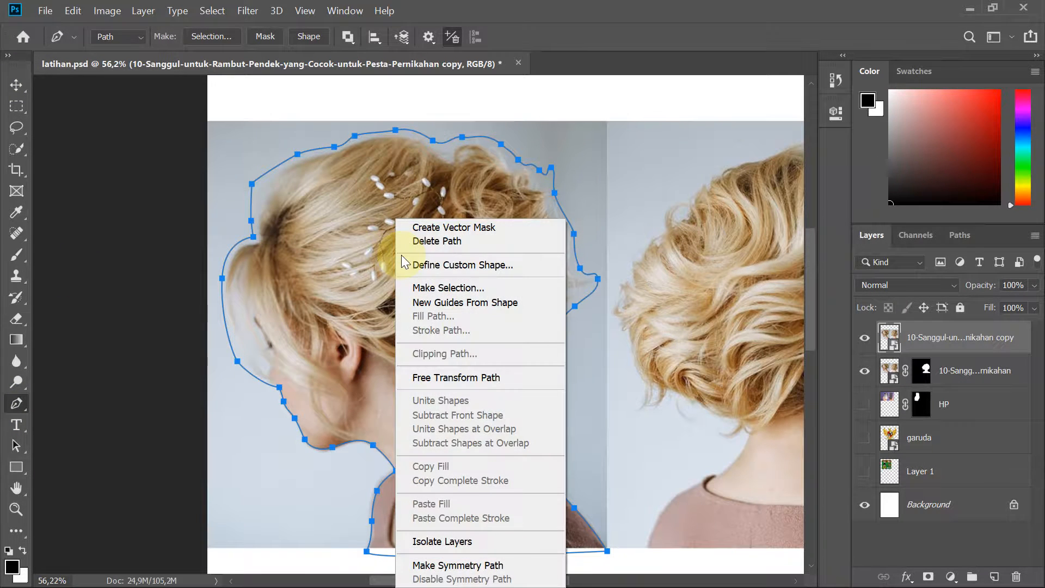
pyautogui.click(444, 288)
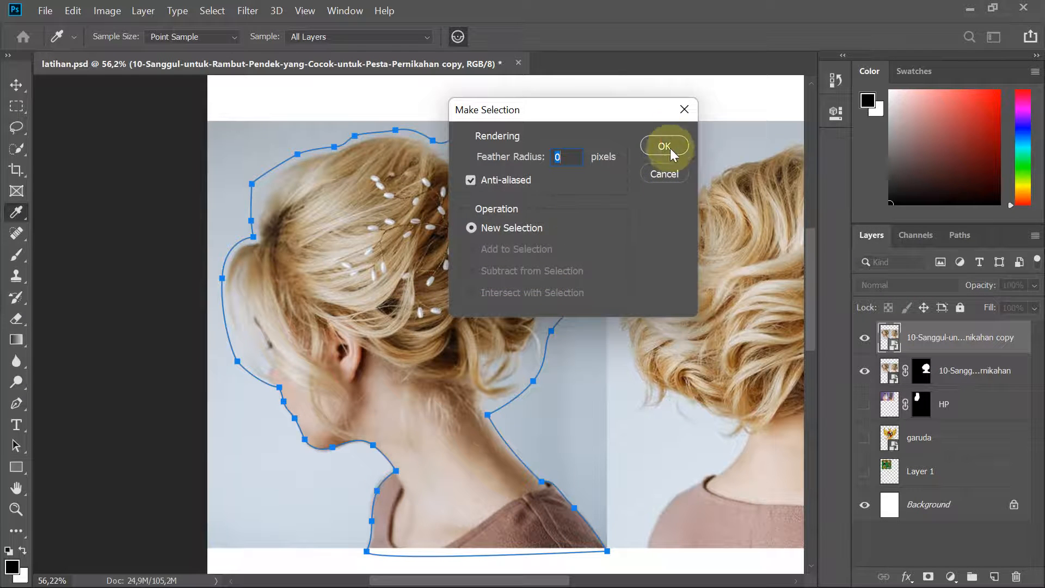
pyautogui.press('Return')
pyautogui.scroll(-2, 418, 391)
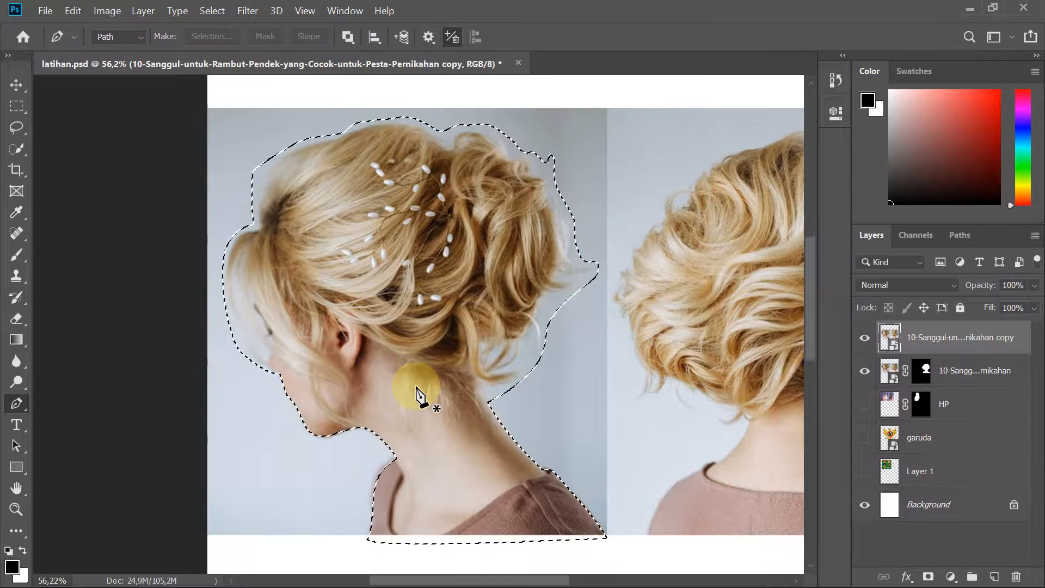
pyautogui.scroll(2, 420, 394)
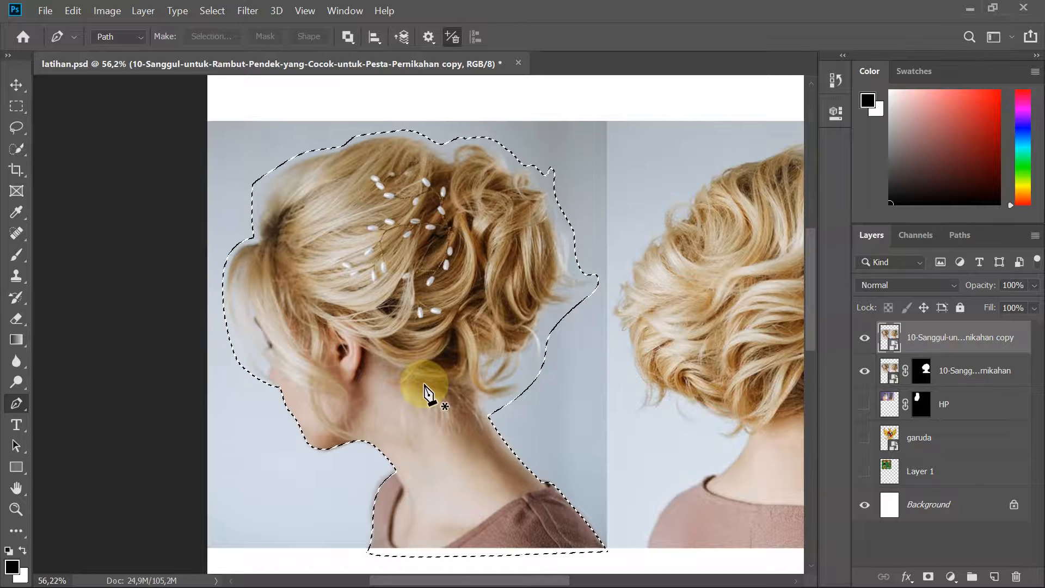
# - Add a layer mask from the selection to the topmost copy layer to hide everything outside the second woman
pyautogui.click(927, 577)
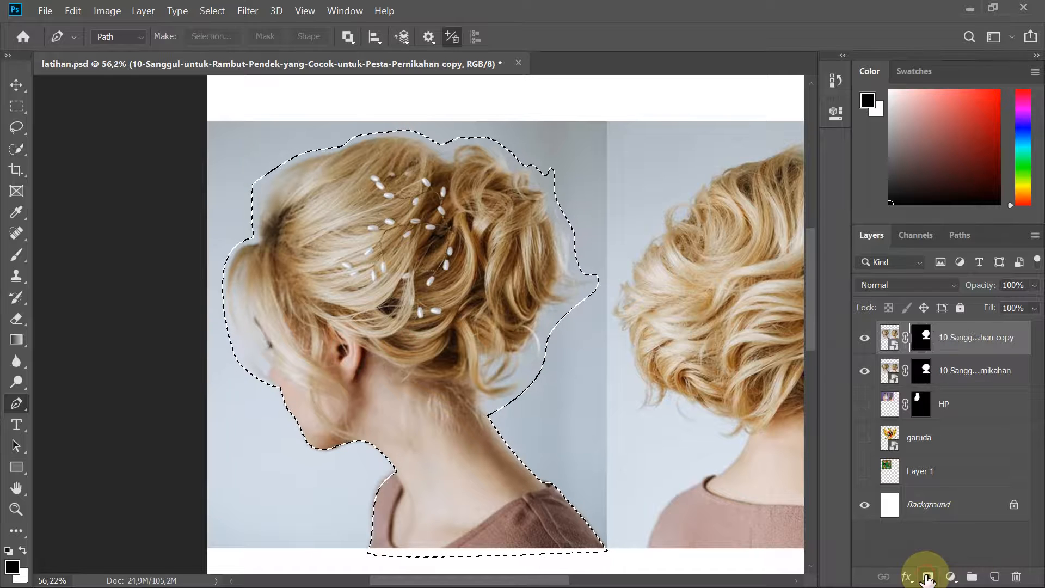
pyautogui.scroll(-5, 264, 290)
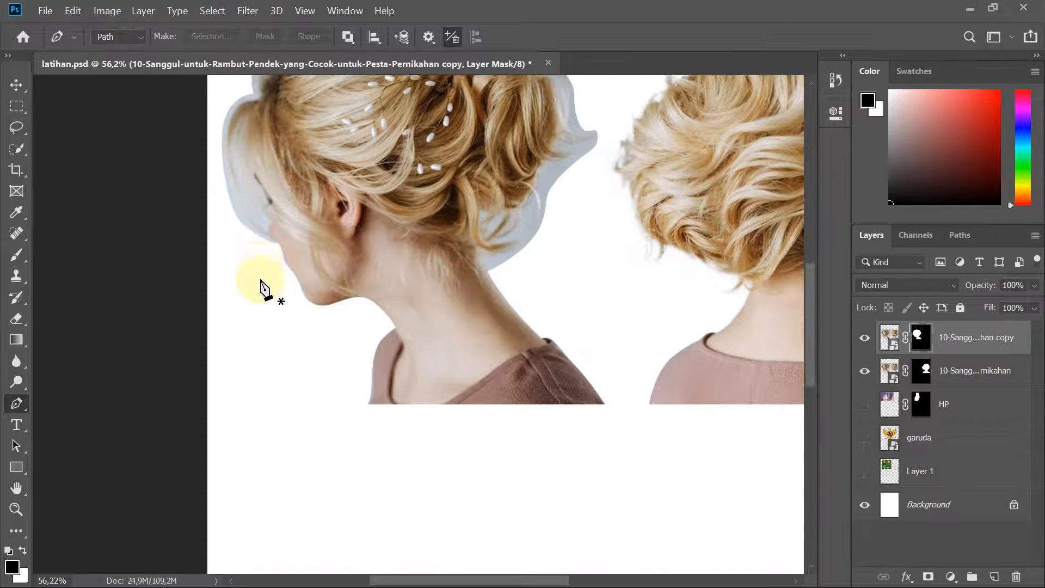
pyautogui.scroll(3, 264, 290)
pyautogui.scroll(2, 205, 240)
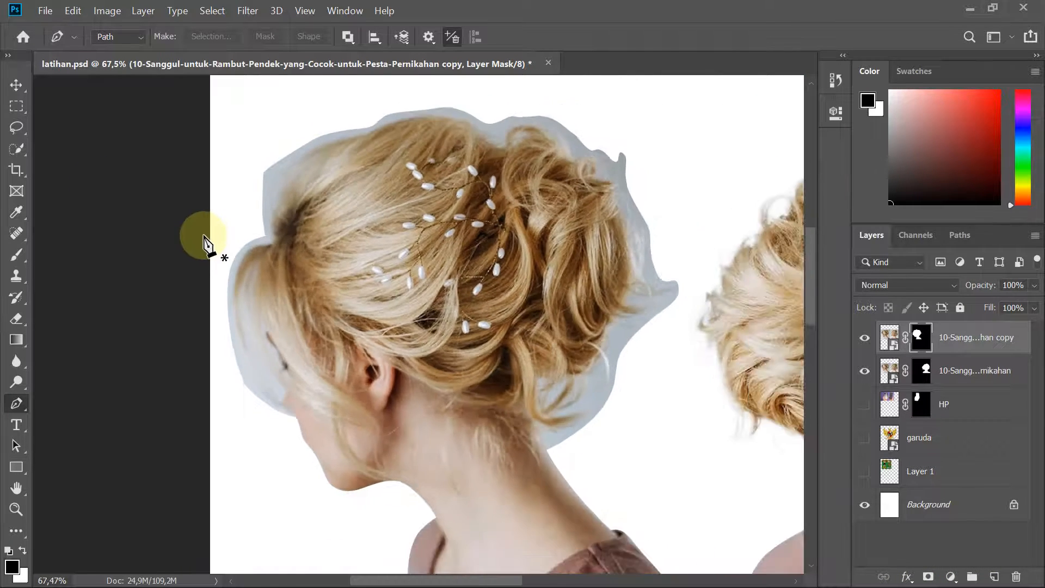
pyautogui.scroll(3, 275, 363)
pyautogui.scroll(-2, 276, 370)
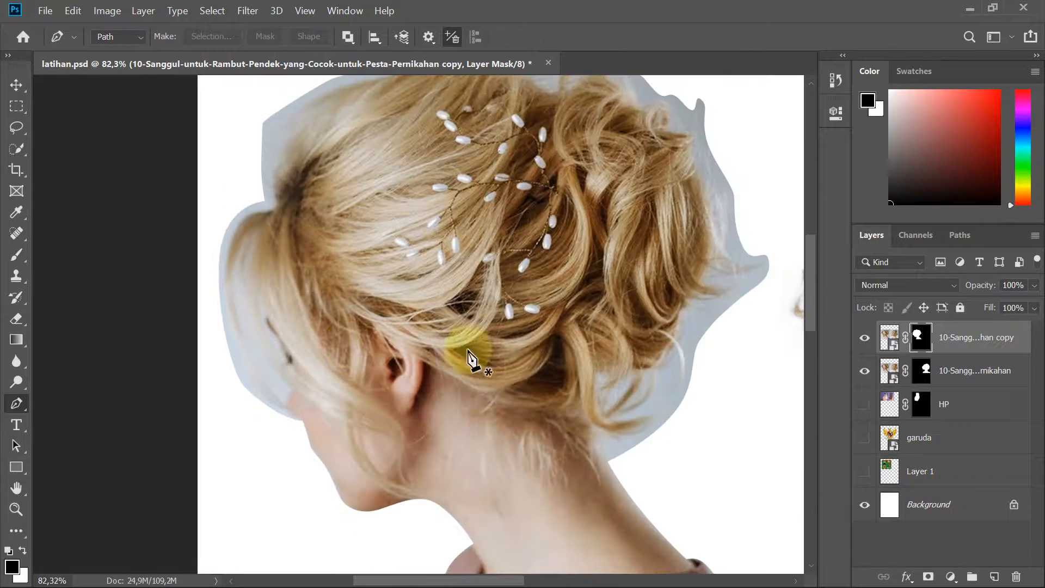
pyautogui.scroll(-2, 605, 353)
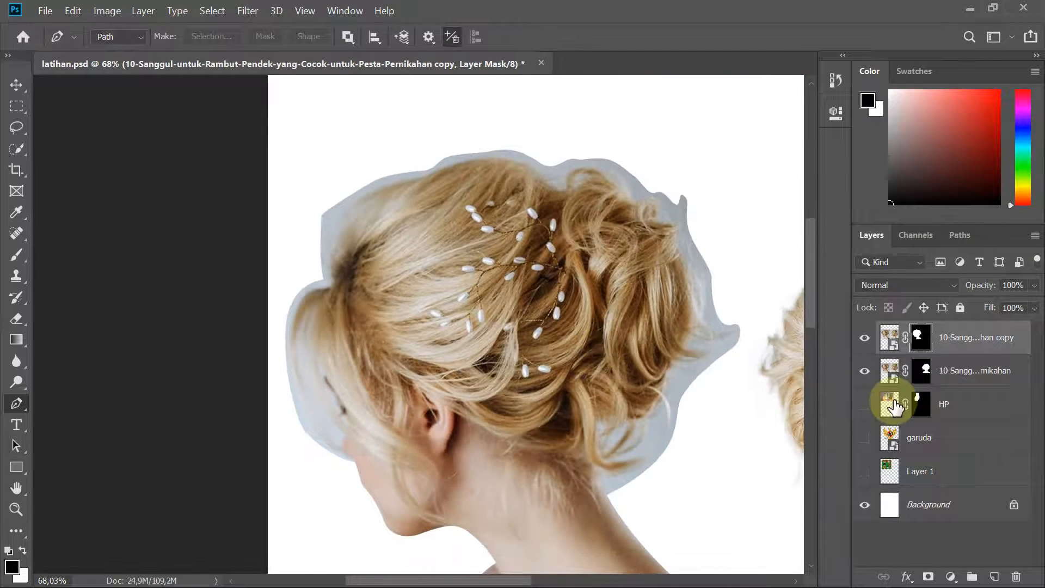
# - Open the copy layer's mask in Select and Mask and choose the Refine Edge Brush
pyautogui.rightClick(921, 334)
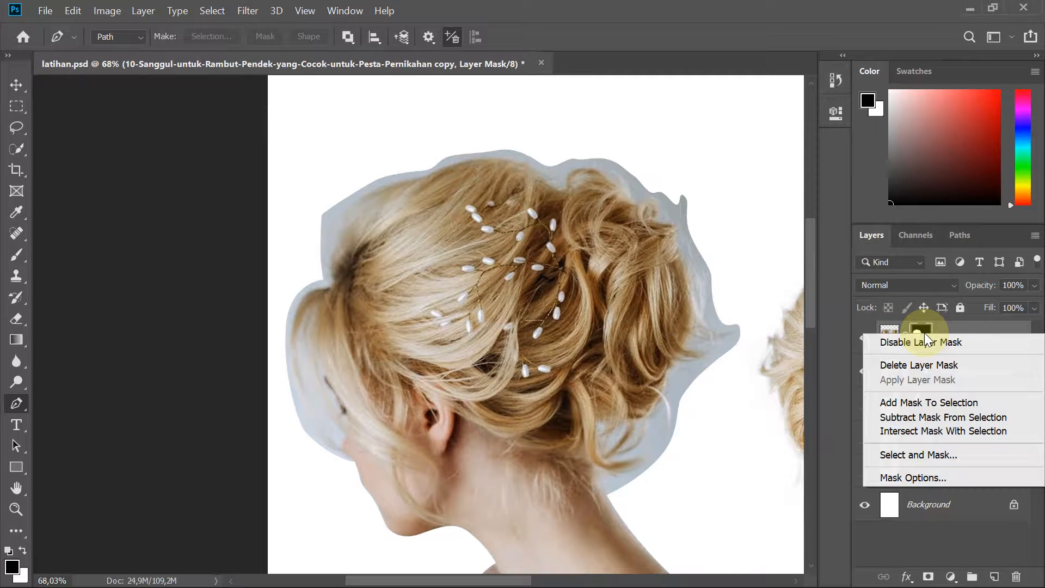
pyautogui.click(932, 452)
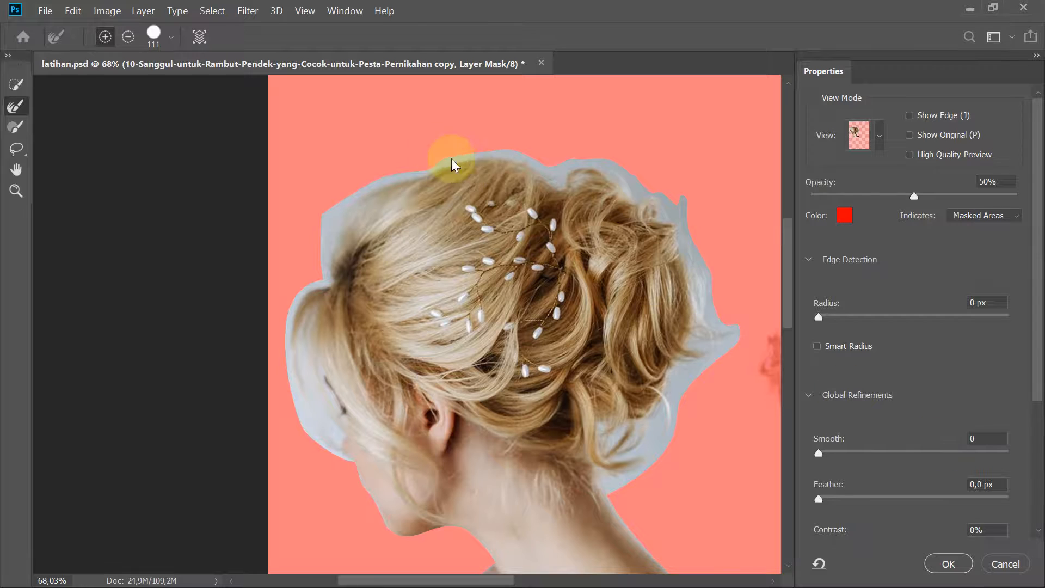
pyautogui.scroll(-2, 489, 169)
pyautogui.scroll(3, 424, 185)
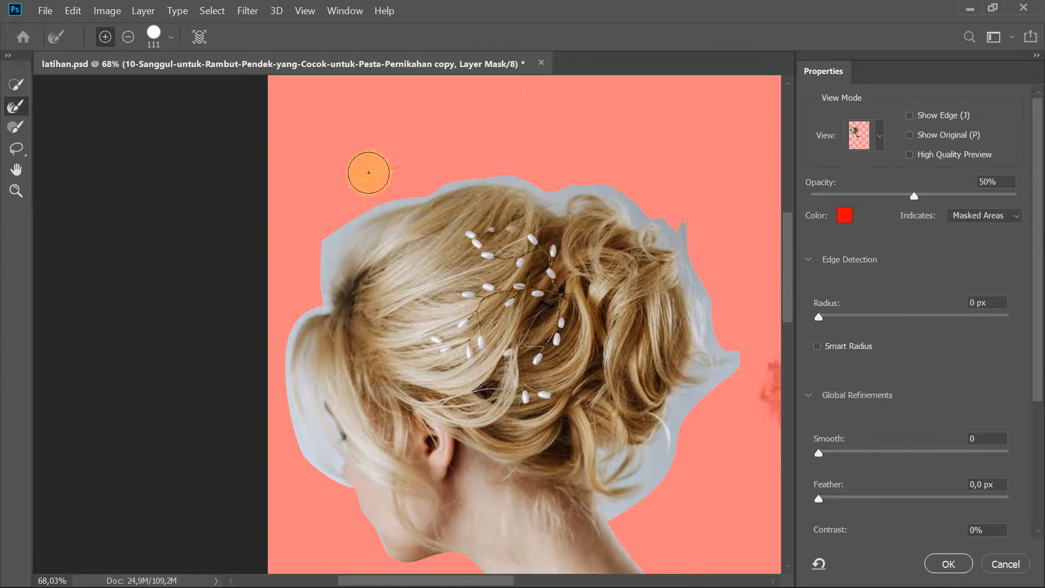
pyautogui.click(16, 83)
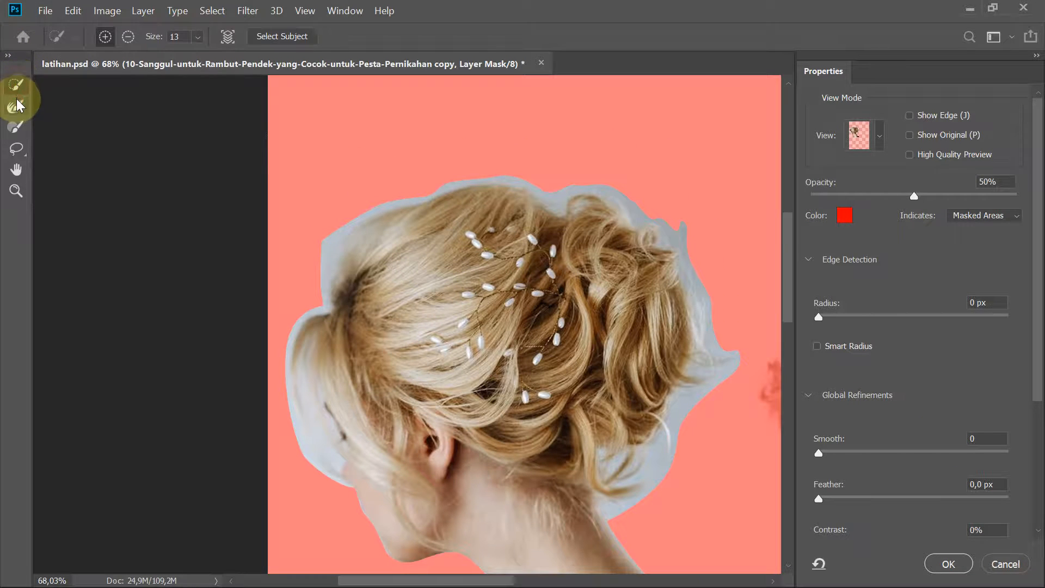
pyautogui.click(16, 105)
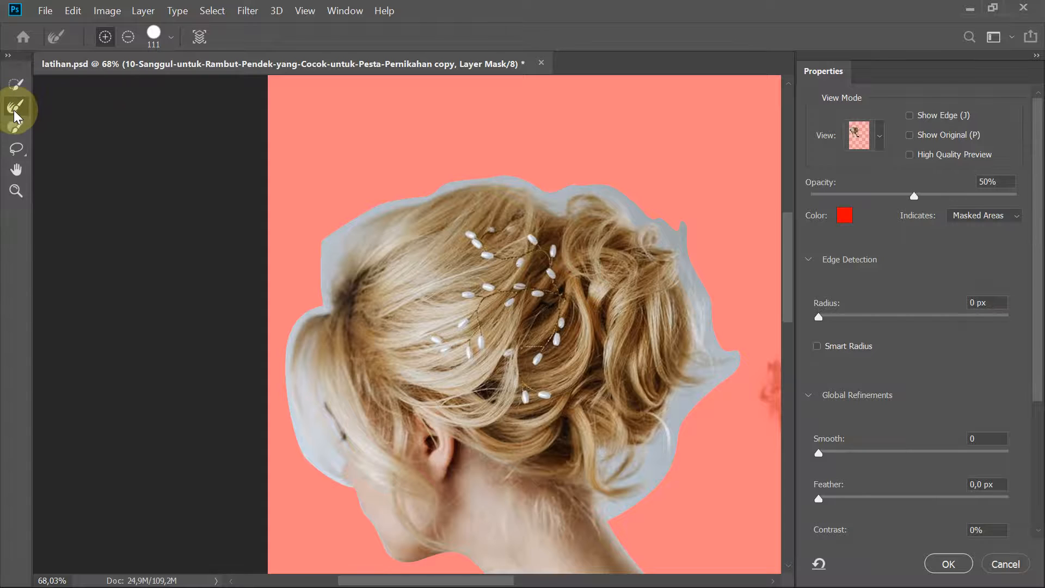
pyautogui.click(15, 85)
pyautogui.click(13, 105)
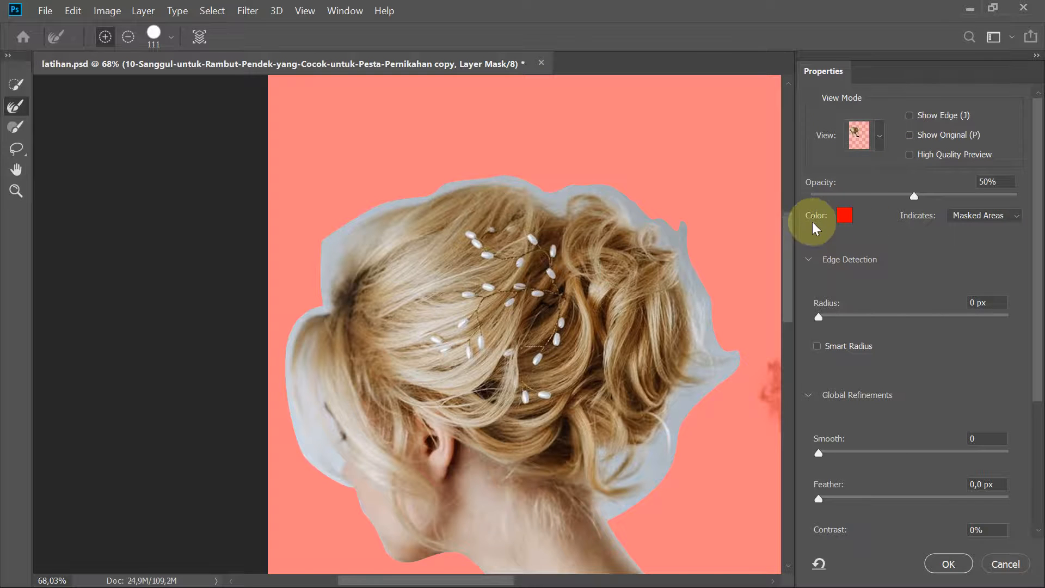
pyautogui.scroll(-4, 145, 112)
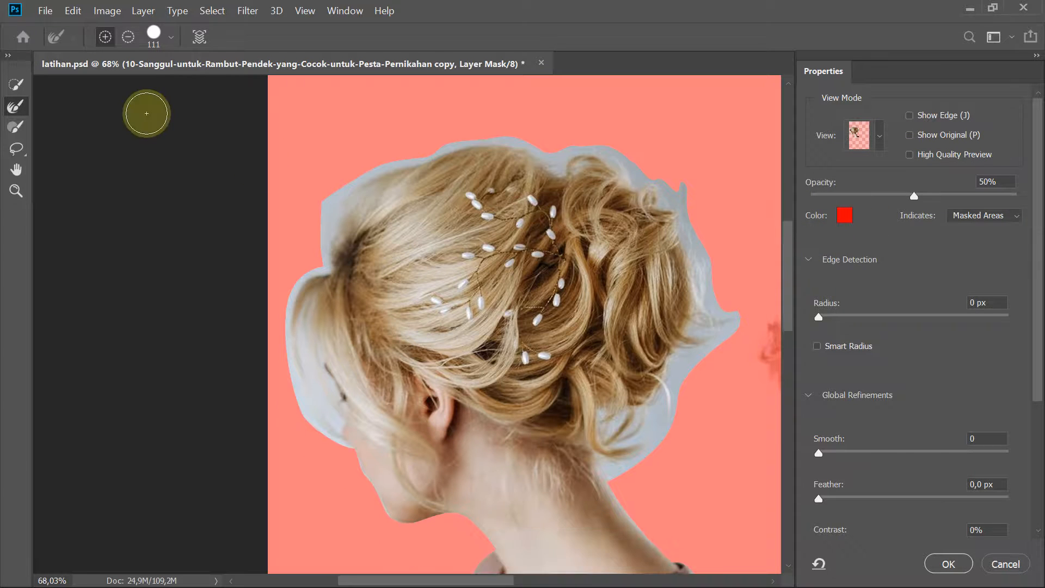
pyautogui.scroll(2, 361, 222)
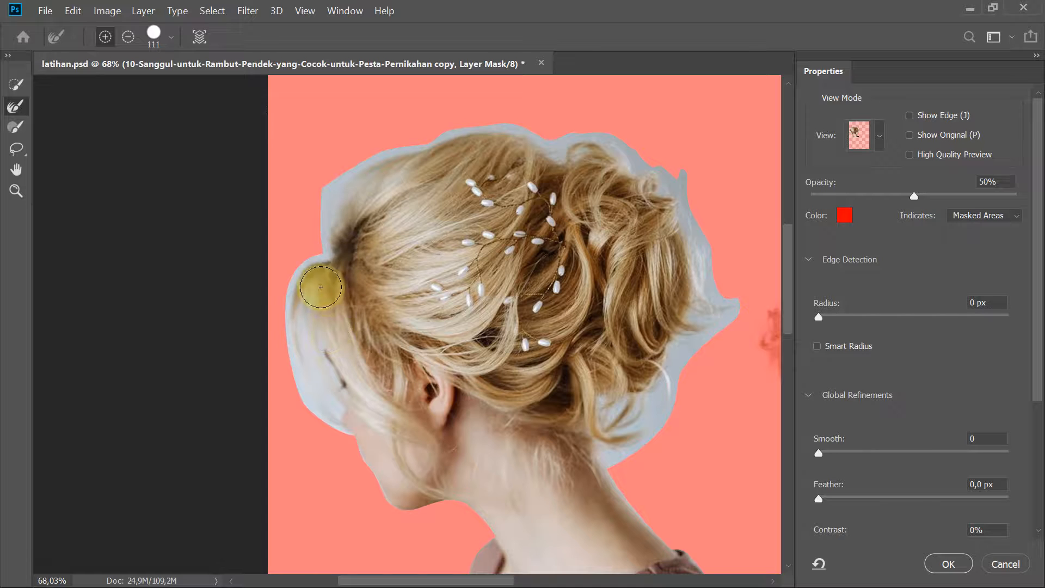
# - Try the Refine Edge Brush at a reduced size of 24 px on the mask corner at the front of the crown
pyautogui.moveTo(320, 284); pyautogui.dragTo(298, 281)
pyautogui.scroll(4, 315, 231)
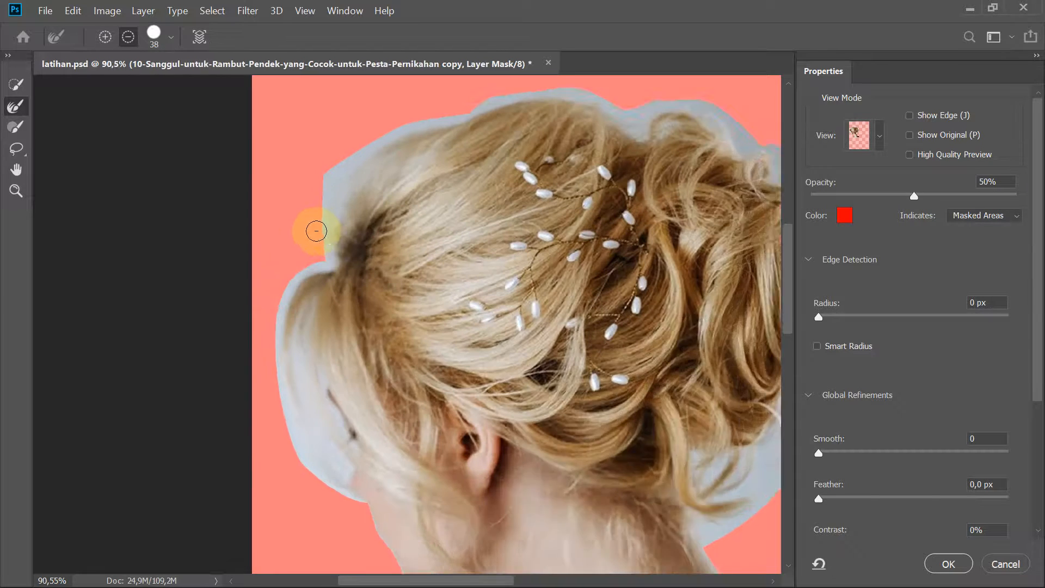
pyautogui.moveTo(334, 209); pyautogui.dragTo(333, 209)
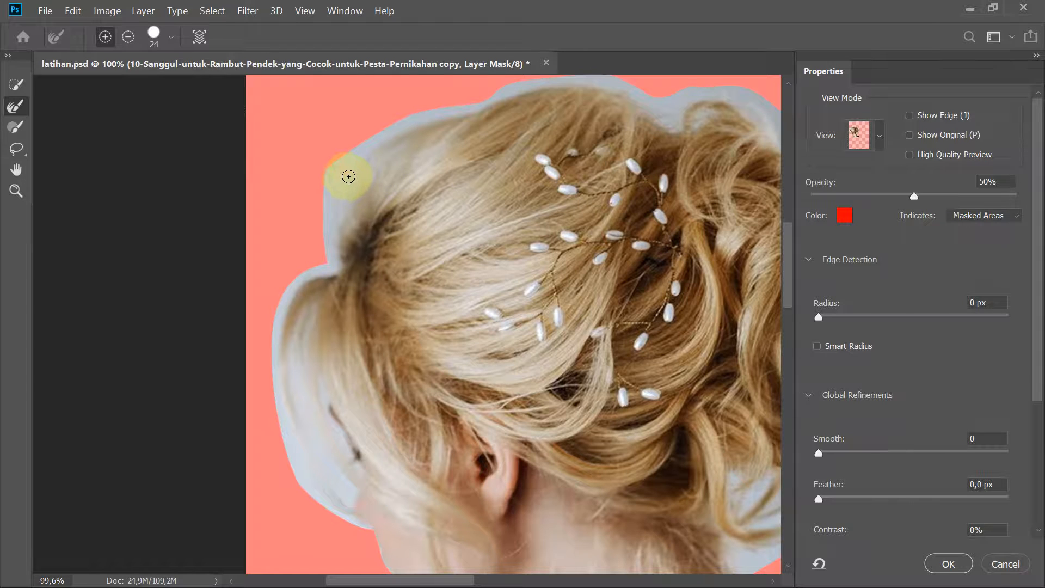
pyautogui.scroll(1, 332, 185)
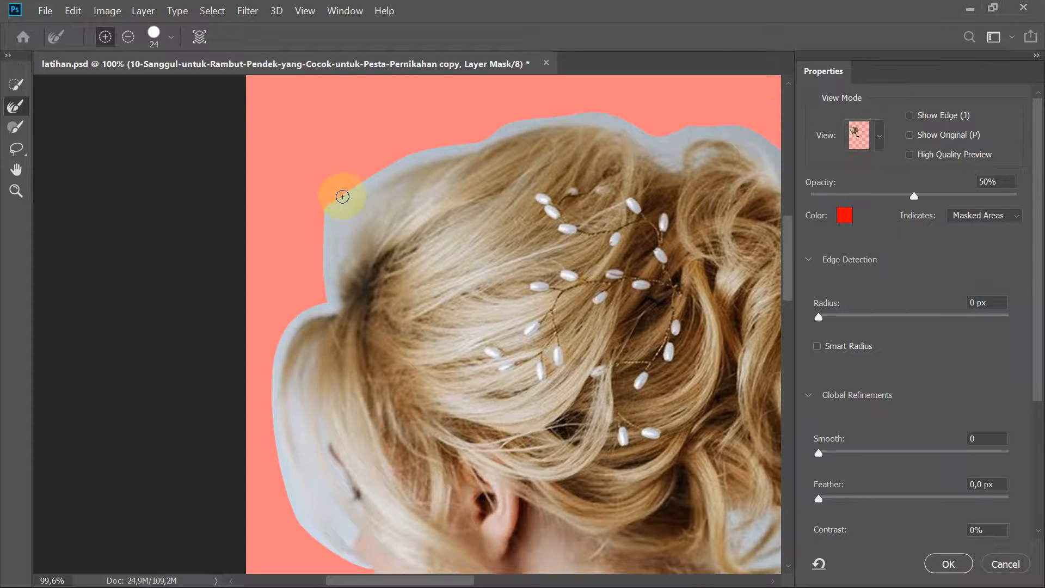
pyautogui.scroll(1, 330, 223)
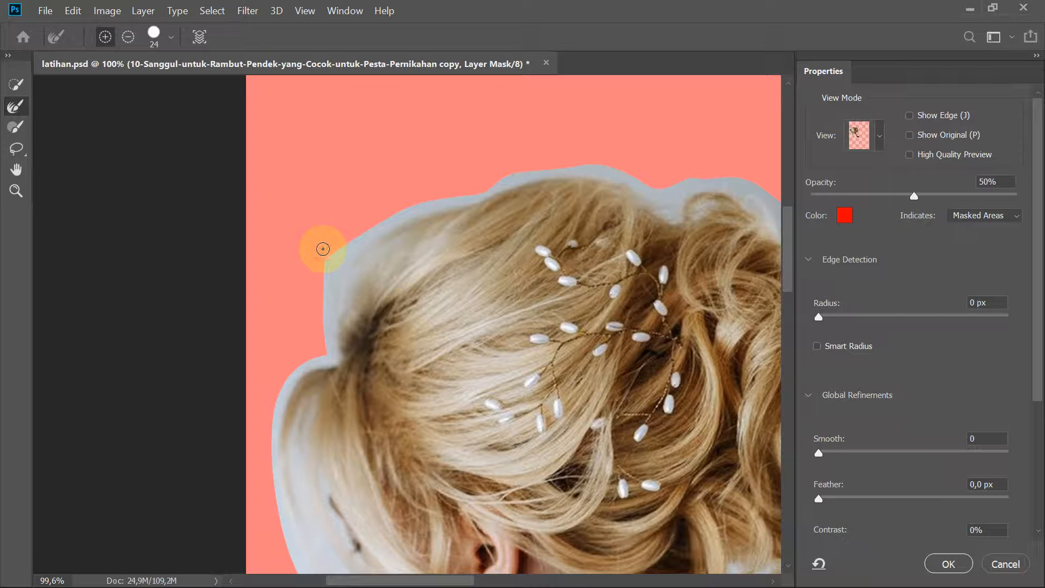
pyautogui.moveTo(332, 288)
pyautogui.mouseDown()
pyautogui.moveTo(329, 306)
pyautogui.moveTo(323, 250)
pyautogui.mouseUp()
pyautogui.moveTo(326, 249); pyautogui.dragTo(331, 264)
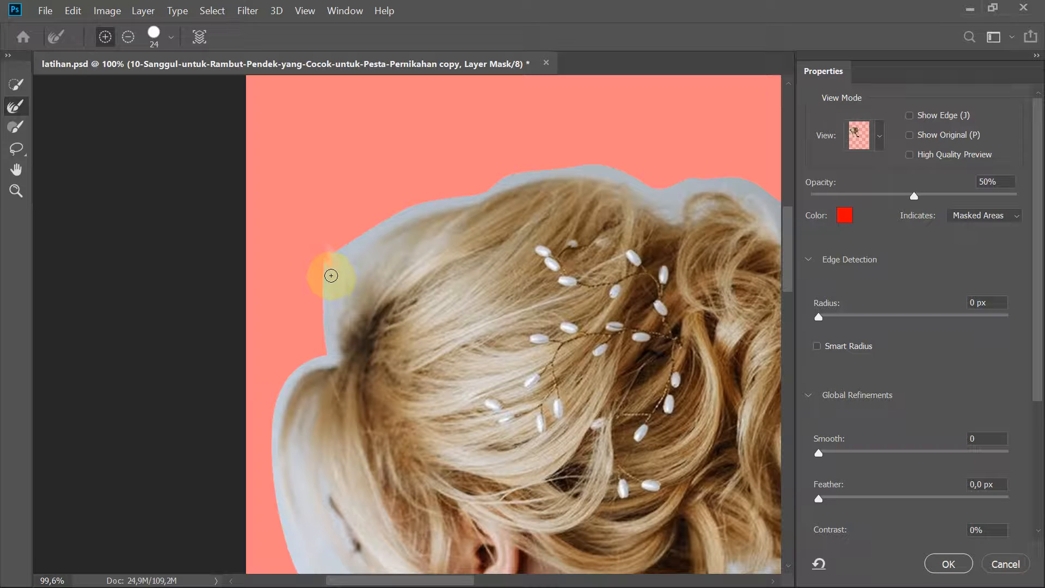
# - Refine the mask edge from the face up over the front hairline to the crown with an 82 px Refine Edge Brush
pyautogui.scroll(-5, 331, 276)
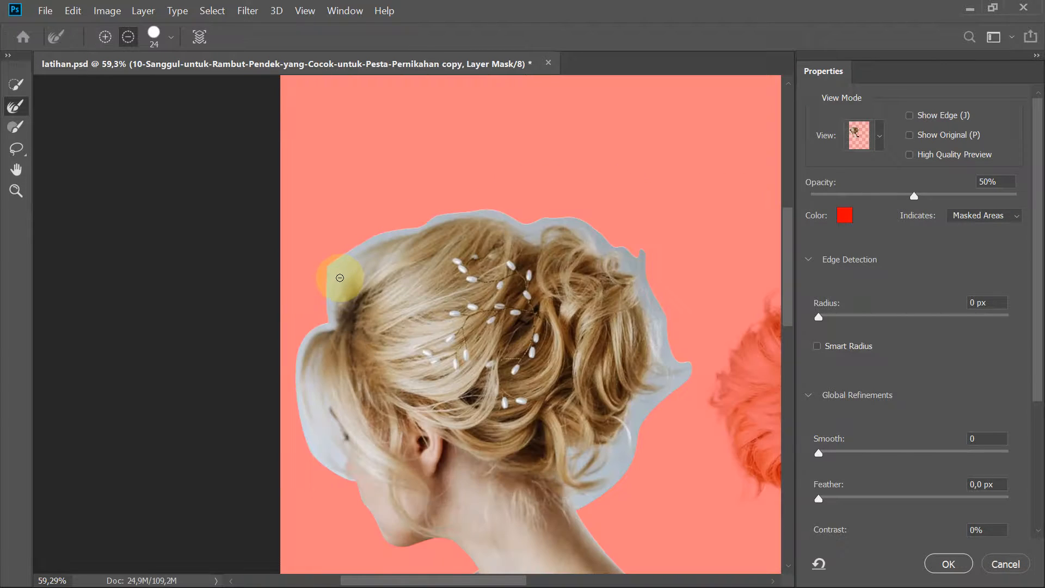
pyautogui.rightClick(353, 292)
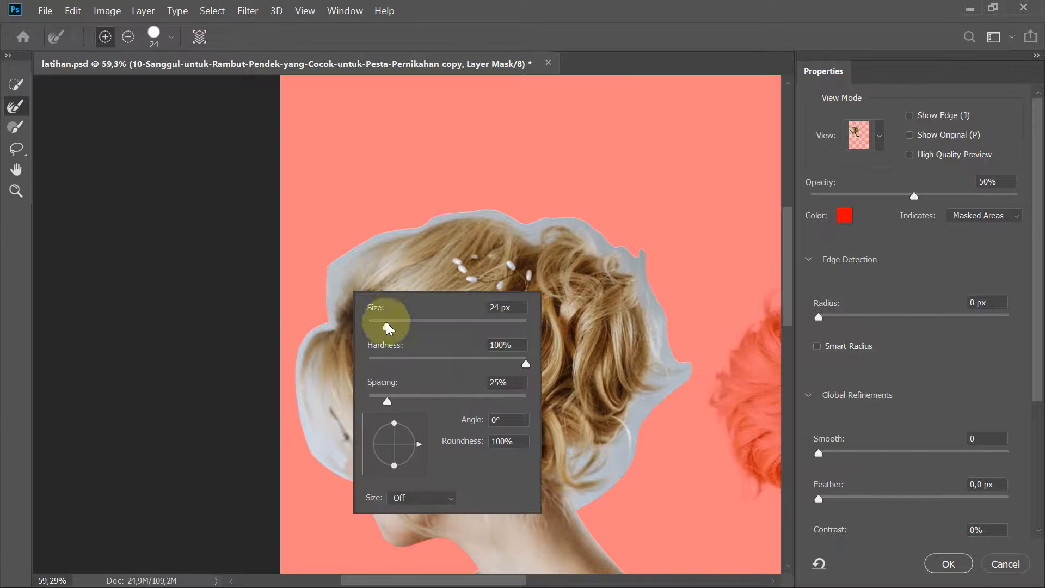
pyautogui.moveTo(386, 327)
pyautogui.mouseDown()
pyautogui.moveTo(405, 335)
pyautogui.moveTo(425, 326)
pyautogui.mouseUp()
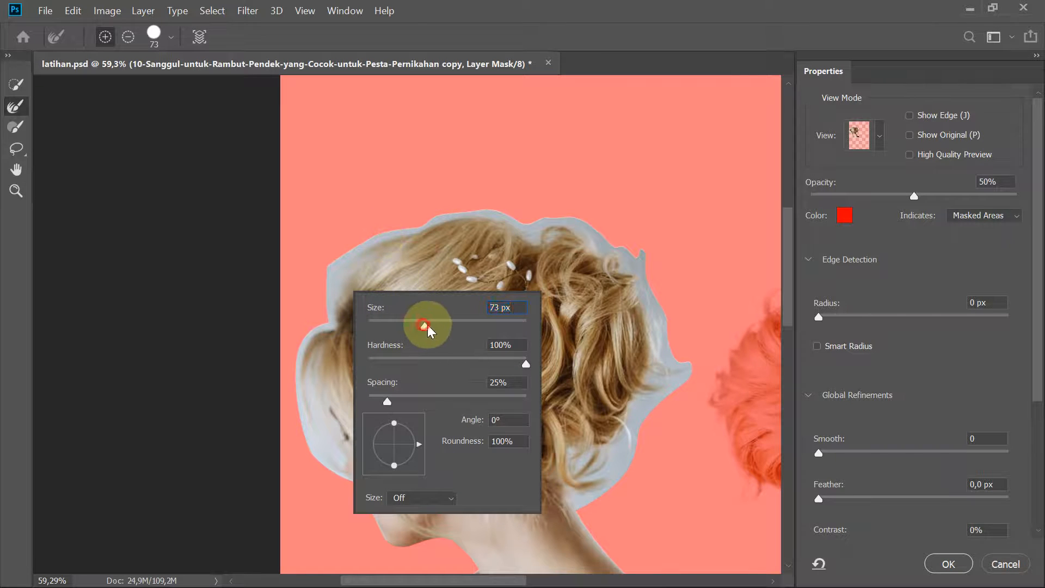
pyautogui.moveTo(427, 324); pyautogui.dragTo(432, 326)
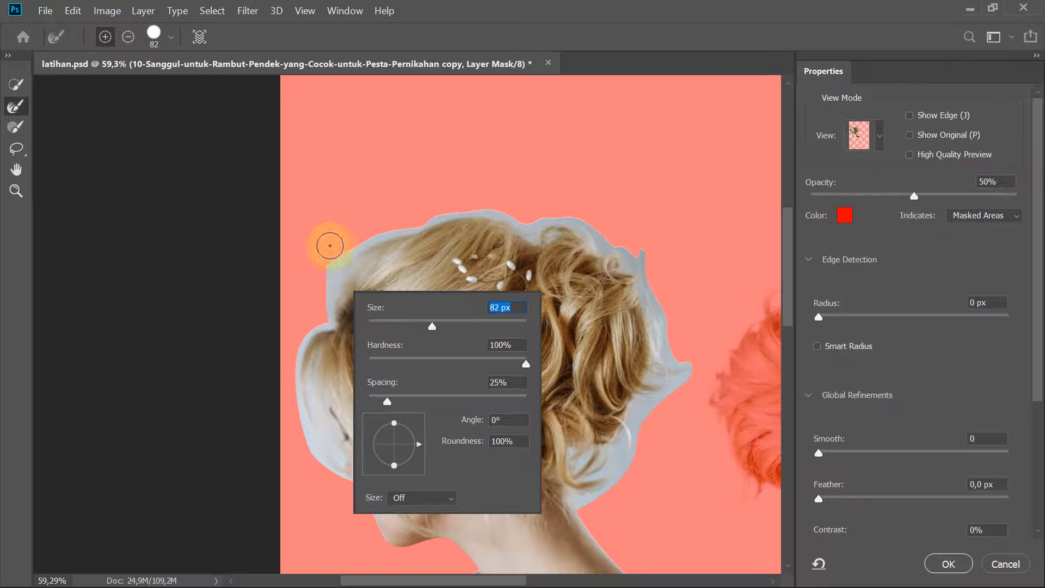
pyautogui.click(321, 452)
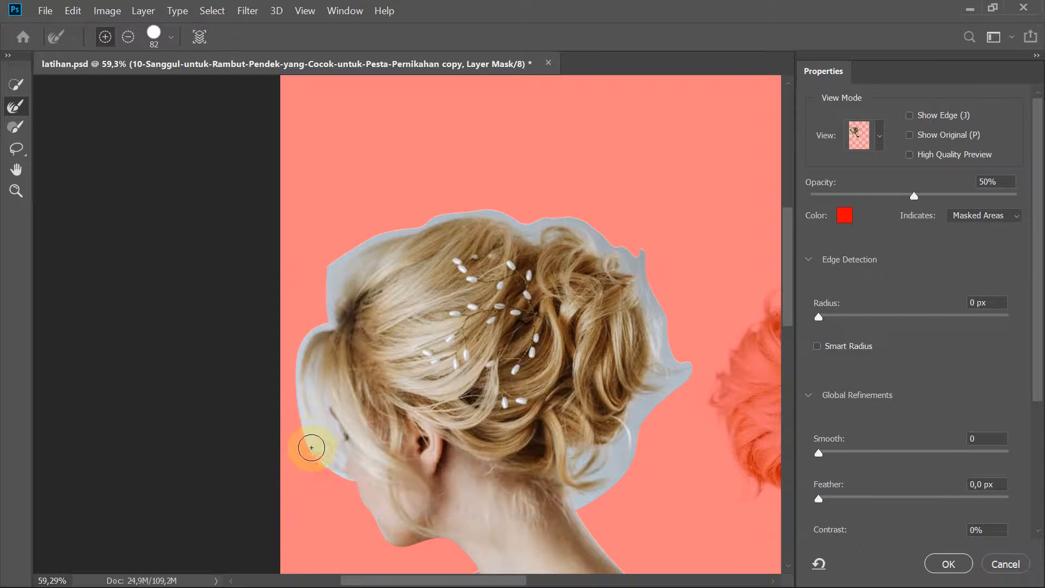
pyautogui.scroll(3, 308, 438)
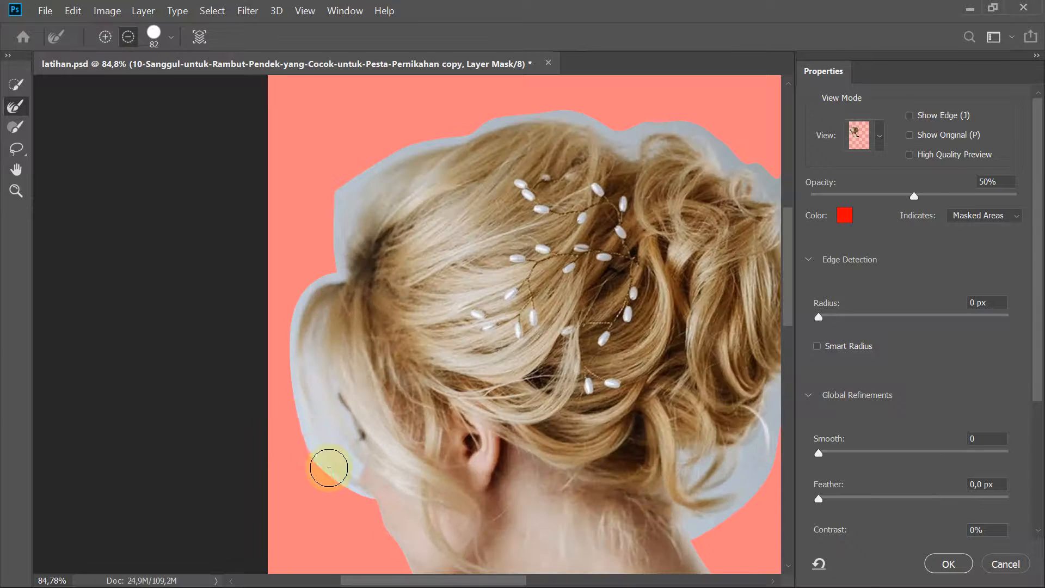
pyautogui.moveTo(330, 475)
pyautogui.mouseDown()
pyautogui.moveTo(302, 432)
pyautogui.moveTo(290, 380)
pyautogui.moveTo(305, 362)
pyautogui.moveTo(312, 307)
pyautogui.moveTo(301, 332)
pyautogui.moveTo(286, 304)
pyautogui.moveTo(340, 419)
pyautogui.moveTo(328, 417)
pyautogui.moveTo(297, 371)
pyautogui.moveTo(363, 502)
pyautogui.mouseUp()
pyautogui.moveTo(364, 501)
pyautogui.mouseDown()
pyautogui.moveTo(286, 353)
pyautogui.moveTo(300, 294)
pyautogui.moveTo(309, 363)
pyautogui.moveTo(356, 477)
pyautogui.moveTo(296, 308)
pyautogui.moveTo(331, 275)
pyautogui.moveTo(303, 311)
pyautogui.moveTo(322, 369)
pyautogui.moveTo(309, 294)
pyautogui.moveTo(341, 284)
pyautogui.moveTo(340, 224)
pyautogui.moveTo(332, 258)
pyautogui.moveTo(354, 193)
pyautogui.moveTo(332, 207)
pyautogui.moveTo(348, 181)
pyautogui.moveTo(332, 236)
pyautogui.moveTo(358, 171)
pyautogui.moveTo(334, 203)
pyautogui.moveTo(405, 159)
pyautogui.moveTo(489, 129)
pyautogui.moveTo(389, 163)
pyautogui.moveTo(352, 214)
pyautogui.moveTo(446, 184)
pyautogui.moveTo(507, 275)
pyautogui.moveTo(539, 276)
pyautogui.moveTo(535, 263)
pyautogui.moveTo(571, 245)
pyautogui.moveTo(571, 133)
pyautogui.moveTo(580, 162)
pyautogui.mouseUp()
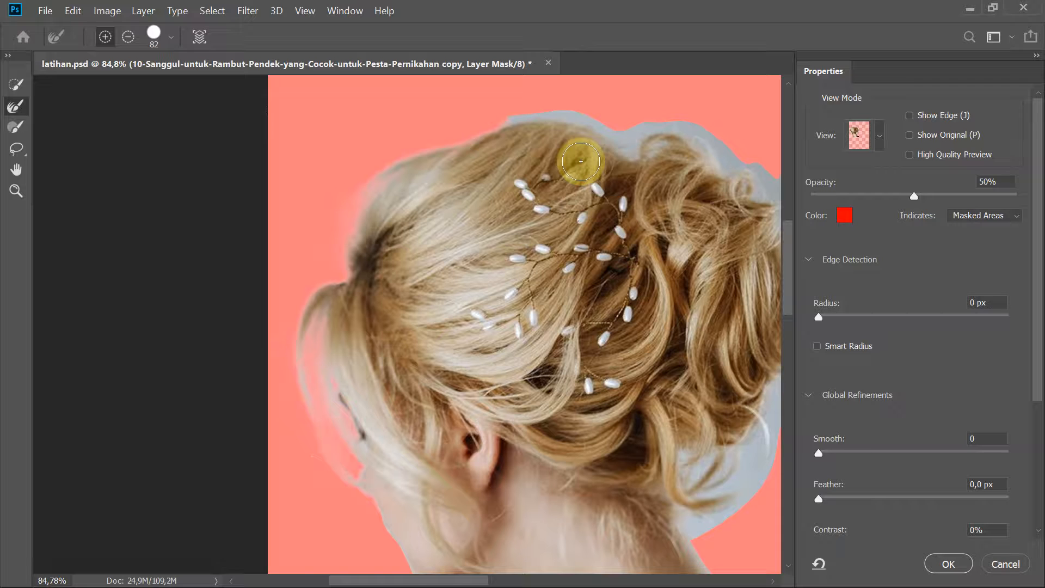
# - Refine the mask edge across the crown and around the top and back of the bun, enlarging the brush to 164 px
pyautogui.press('space')
pyautogui.moveTo(569, 202)
pyautogui.mouseDown()
pyautogui.moveTo(515, 266)
pyautogui.moveTo(347, 317)
pyautogui.mouseUp()
pyautogui.moveTo(320, 226)
pyautogui.mouseDown()
pyautogui.moveTo(392, 231)
pyautogui.moveTo(428, 251)
pyautogui.moveTo(351, 199)
pyautogui.moveTo(323, 207)
pyautogui.moveTo(440, 256)
pyautogui.moveTo(346, 200)
pyautogui.moveTo(324, 200)
pyautogui.moveTo(416, 211)
pyautogui.moveTo(425, 235)
pyautogui.moveTo(399, 219)
pyautogui.moveTo(439, 210)
pyautogui.moveTo(471, 299)
pyautogui.moveTo(410, 194)
pyautogui.moveTo(398, 206)
pyautogui.moveTo(452, 195)
pyautogui.moveTo(411, 187)
pyautogui.moveTo(402, 206)
pyautogui.moveTo(418, 219)
pyautogui.moveTo(436, 199)
pyautogui.moveTo(409, 189)
pyautogui.moveTo(440, 219)
pyautogui.moveTo(361, 202)
pyautogui.moveTo(423, 219)
pyautogui.mouseUp()
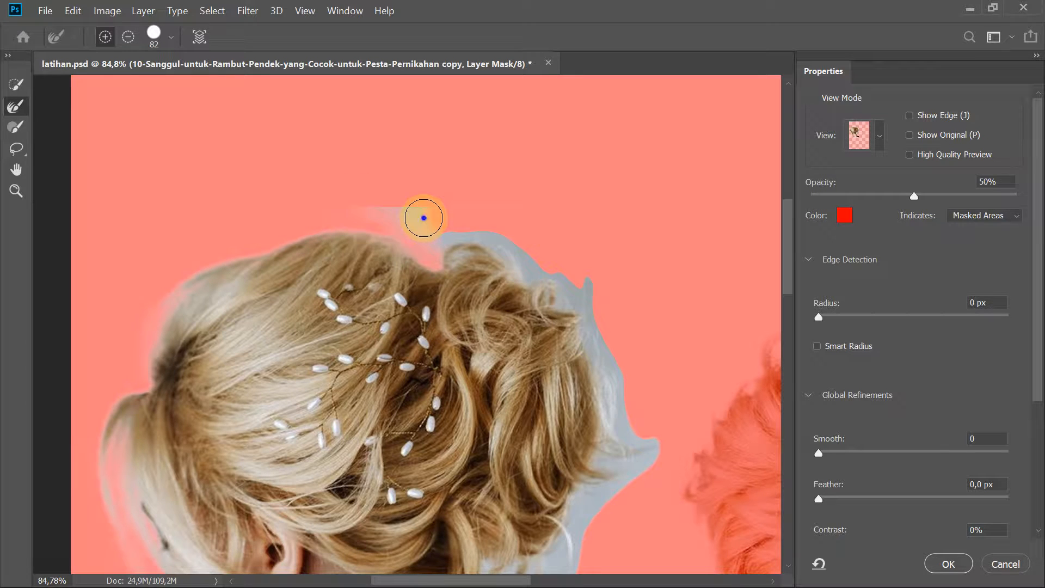
pyautogui.moveTo(423, 218)
pyautogui.mouseDown()
pyautogui.moveTo(452, 215)
pyautogui.moveTo(413, 201)
pyautogui.moveTo(425, 216)
pyautogui.moveTo(411, 213)
pyautogui.moveTo(441, 218)
pyautogui.moveTo(405, 214)
pyautogui.moveTo(504, 238)
pyautogui.moveTo(569, 298)
pyautogui.moveTo(644, 462)
pyautogui.moveTo(613, 409)
pyautogui.mouseUp()
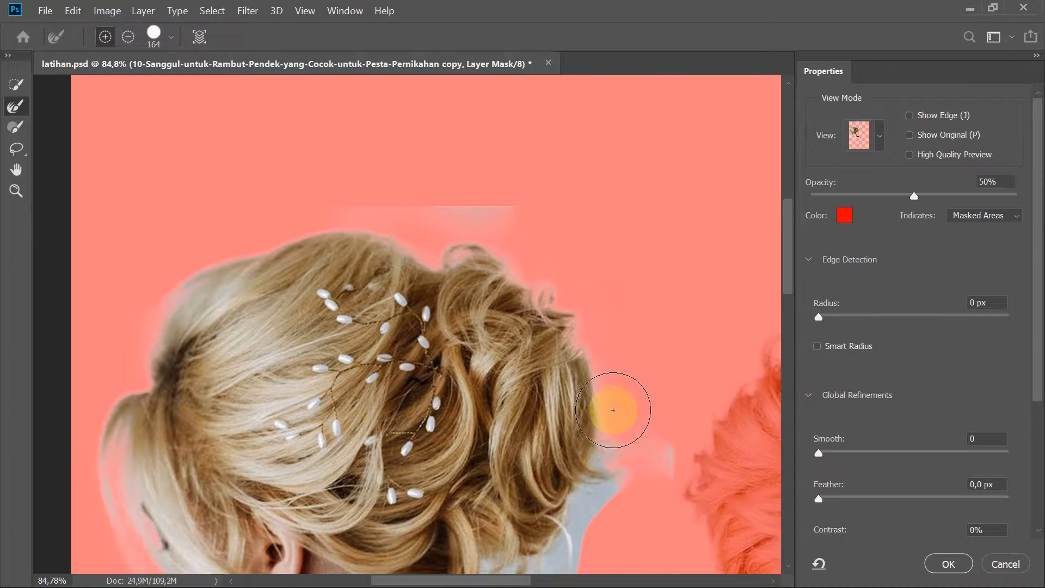
# - Refine the mask edge behind and beneath the bun and down the nape of the neck with the 164 px brush
pyautogui.scroll(-3, 647, 348)
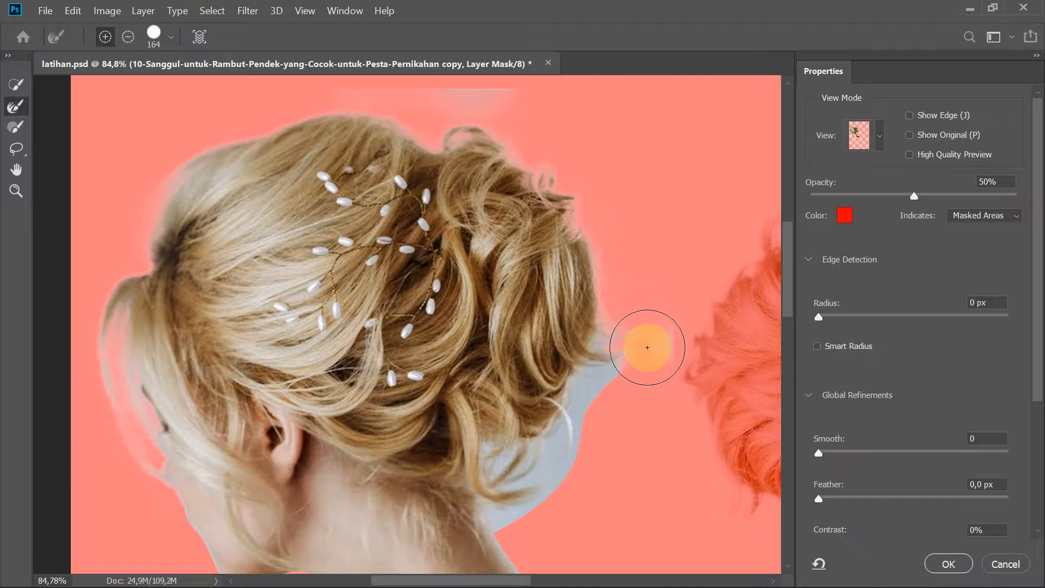
pyautogui.moveTo(647, 348)
pyautogui.mouseDown()
pyautogui.moveTo(611, 346)
pyautogui.moveTo(646, 350)
pyautogui.moveTo(620, 363)
pyautogui.moveTo(642, 349)
pyautogui.moveTo(632, 360)
pyautogui.moveTo(609, 363)
pyautogui.moveTo(635, 330)
pyautogui.moveTo(637, 349)
pyautogui.moveTo(620, 355)
pyautogui.moveTo(665, 332)
pyautogui.moveTo(642, 340)
pyautogui.moveTo(649, 361)
pyautogui.moveTo(622, 373)
pyautogui.moveTo(587, 417)
pyautogui.moveTo(604, 365)
pyautogui.moveTo(627, 353)
pyautogui.moveTo(570, 510)
pyautogui.moveTo(581, 477)
pyautogui.moveTo(561, 505)
pyautogui.moveTo(585, 432)
pyautogui.moveTo(542, 493)
pyautogui.moveTo(505, 469)
pyautogui.moveTo(566, 440)
pyautogui.moveTo(510, 522)
pyautogui.moveTo(499, 483)
pyautogui.moveTo(526, 452)
pyautogui.moveTo(543, 462)
pyautogui.moveTo(509, 478)
pyautogui.moveTo(510, 510)
pyautogui.mouseUp()
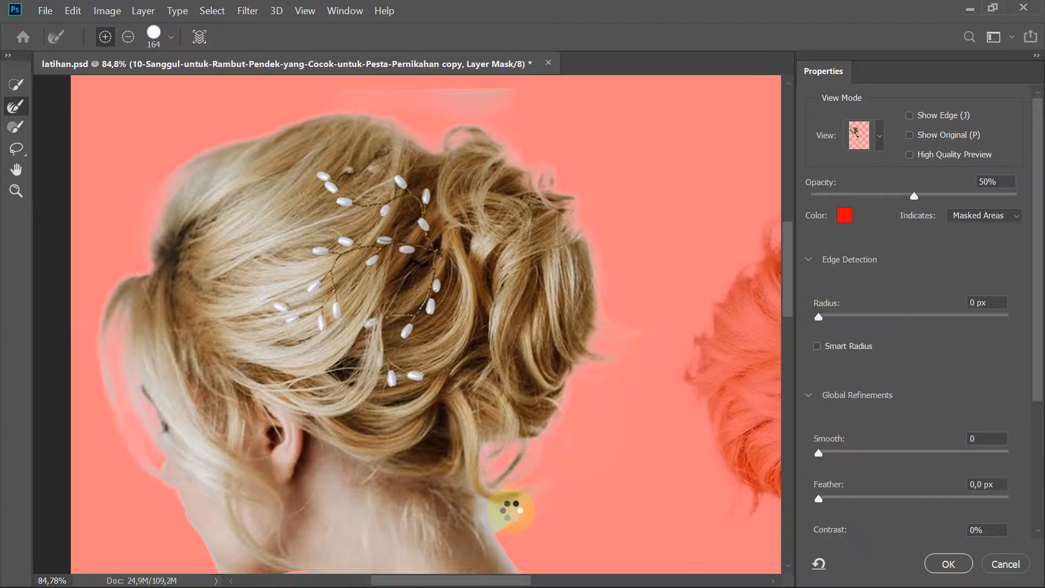
pyautogui.scroll(-2, 513, 517)
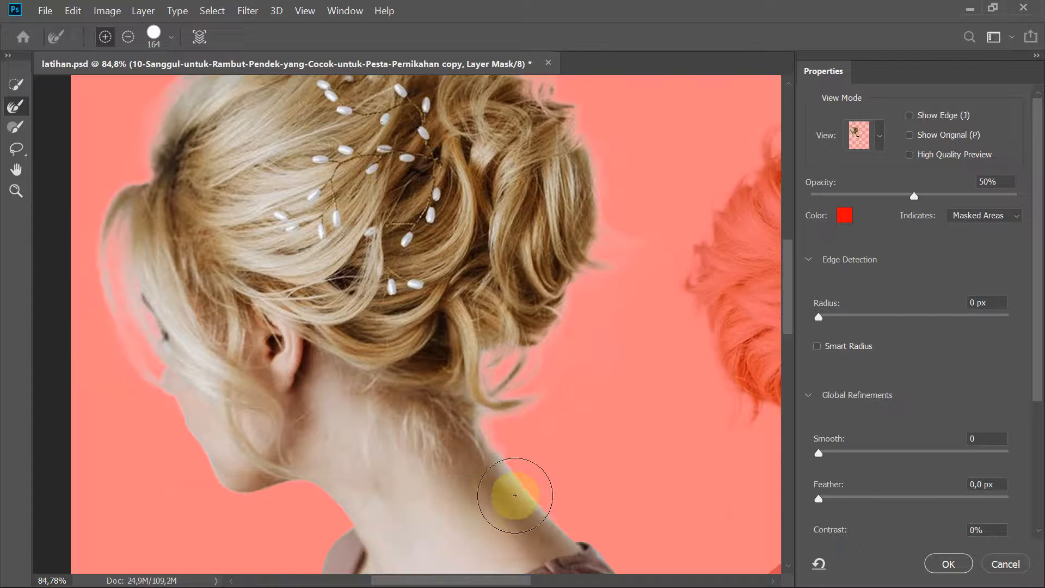
pyautogui.moveTo(520, 430)
pyautogui.mouseDown()
pyautogui.moveTo(501, 408)
pyautogui.moveTo(537, 450)
pyautogui.mouseUp()
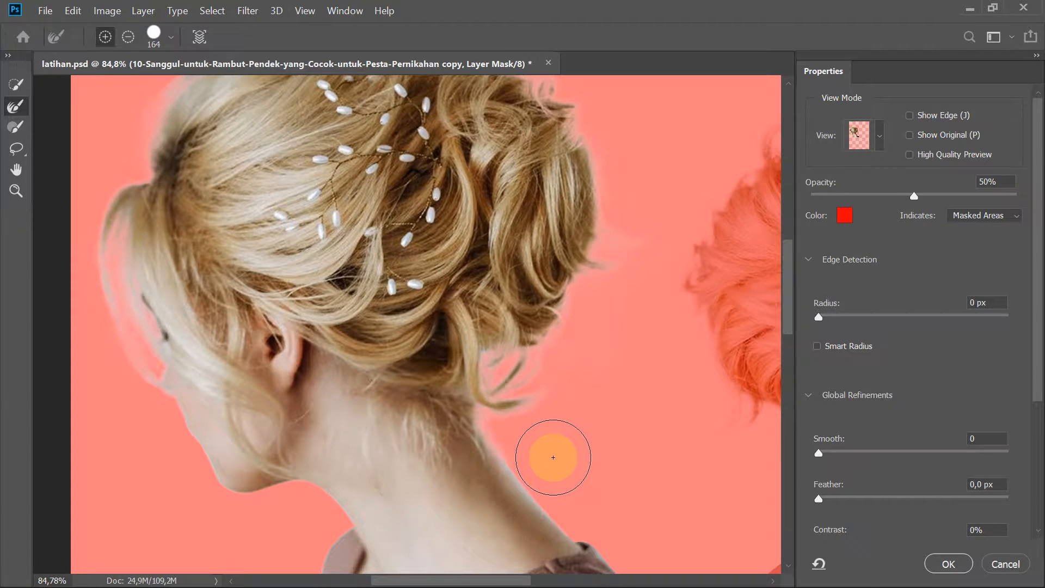
# - Brush over the leftover background patch above the bun and apply the refined mask to the layer
pyautogui.scroll(3, 548, 460)
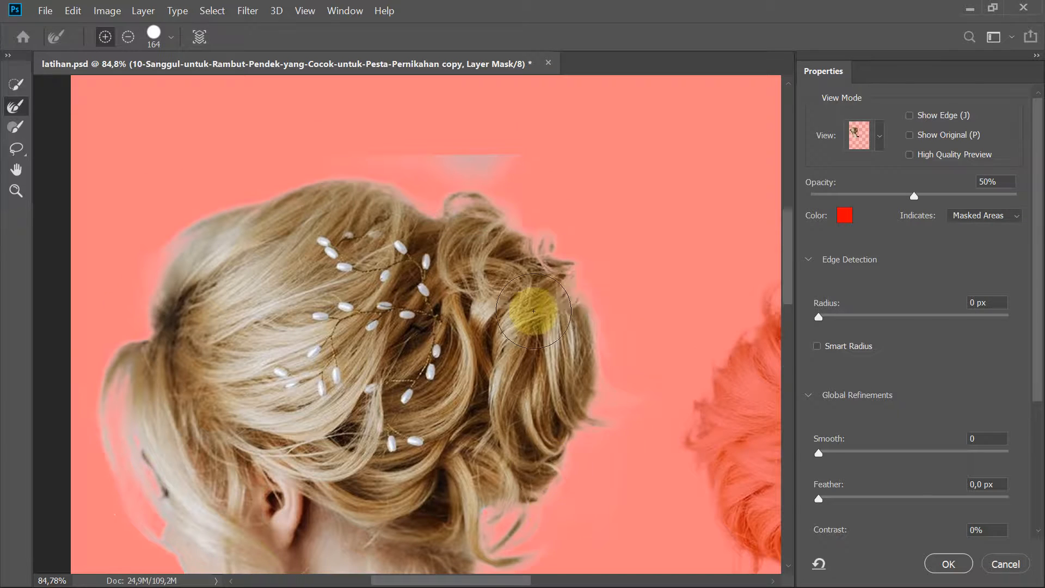
pyautogui.moveTo(481, 188)
pyautogui.mouseDown()
pyautogui.moveTo(447, 159)
pyautogui.moveTo(513, 171)
pyautogui.moveTo(466, 153)
pyautogui.moveTo(504, 156)
pyautogui.moveTo(429, 144)
pyautogui.moveTo(458, 148)
pyautogui.moveTo(352, 160)
pyautogui.moveTo(497, 165)
pyautogui.moveTo(468, 155)
pyautogui.moveTo(450, 156)
pyautogui.moveTo(500, 166)
pyautogui.moveTo(416, 157)
pyautogui.moveTo(510, 169)
pyautogui.moveTo(370, 159)
pyautogui.moveTo(513, 178)
pyautogui.moveTo(571, 210)
pyautogui.mouseUp()
pyautogui.click(948, 563)
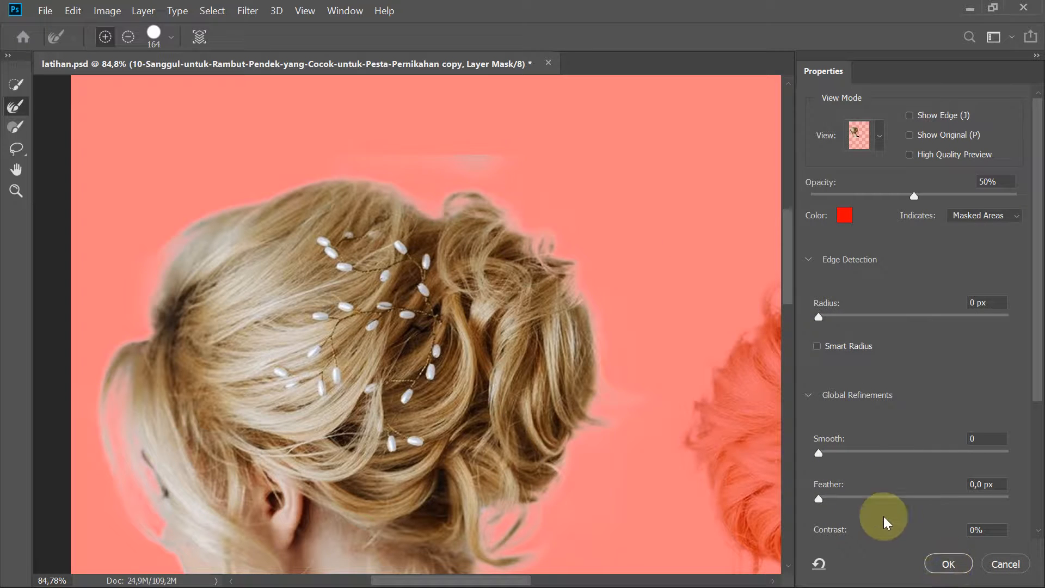
pyautogui.click(947, 563)
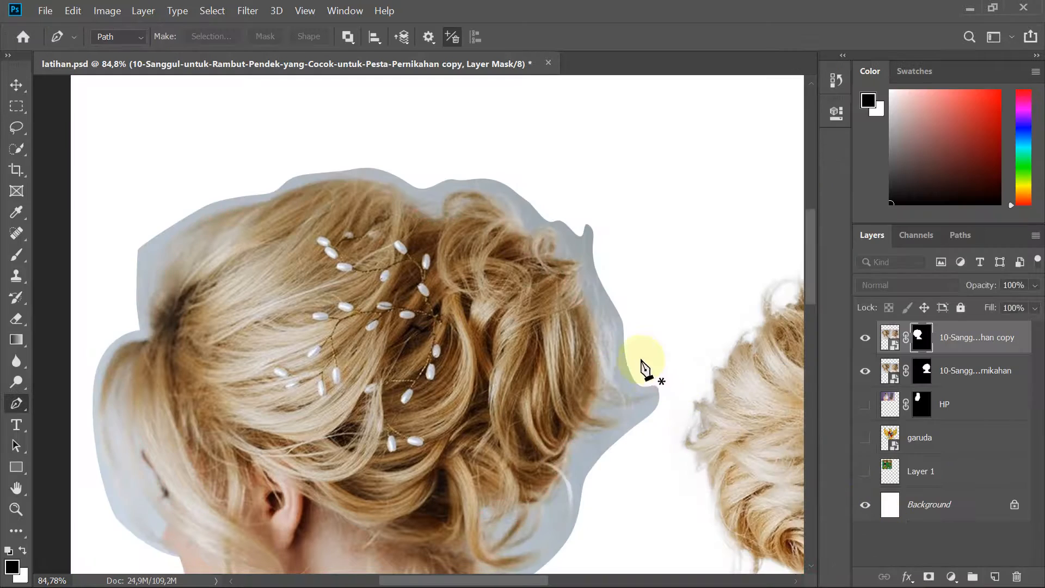
pyautogui.scroll(-3, 599, 351)
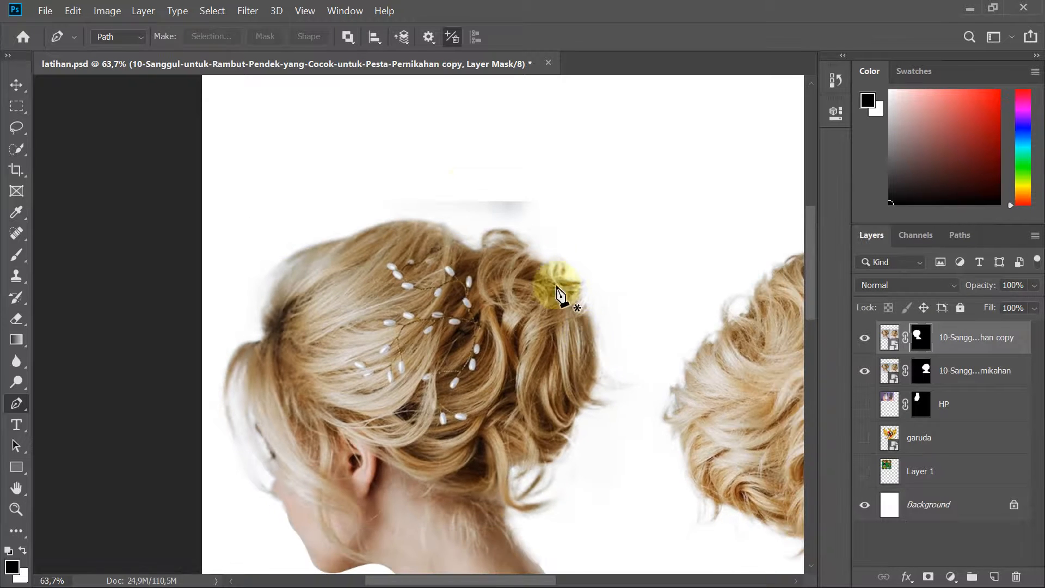
# - Examine the masked hair edges of both women against the white background, including the leftover patch above the bun
pyautogui.scroll(5, 560, 291)
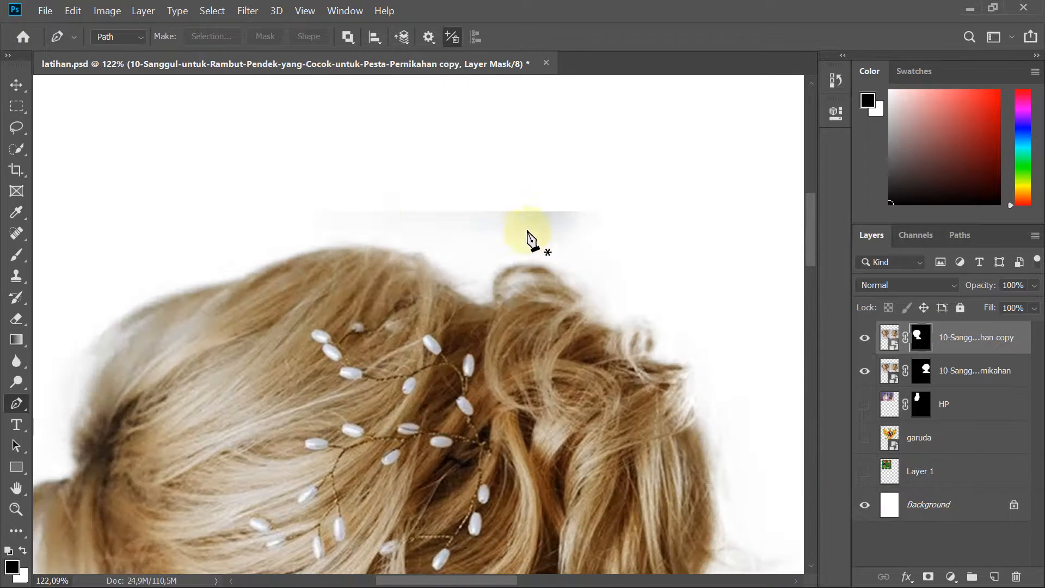
pyautogui.scroll(-1, 541, 229)
pyautogui.scroll(-10, 542, 228)
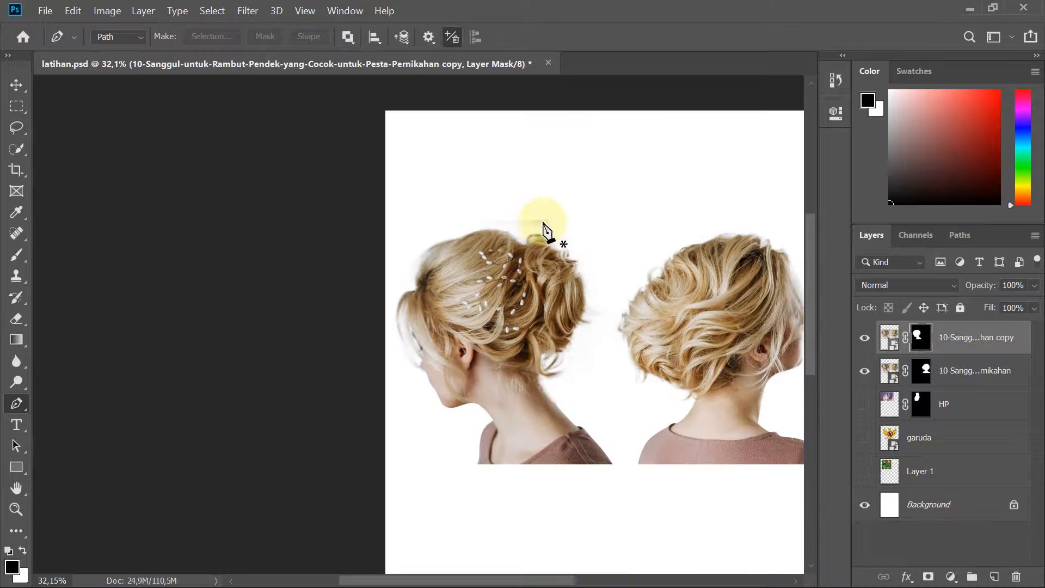
pyautogui.moveTo(574, 248); pyautogui.dragTo(420, 319)
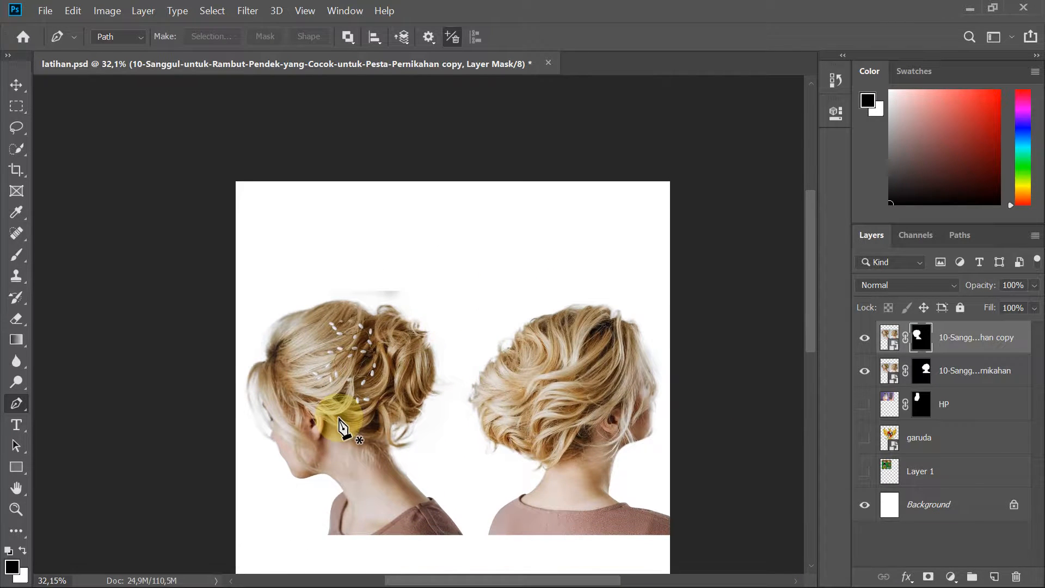
pyautogui.scroll(-2, 340, 427)
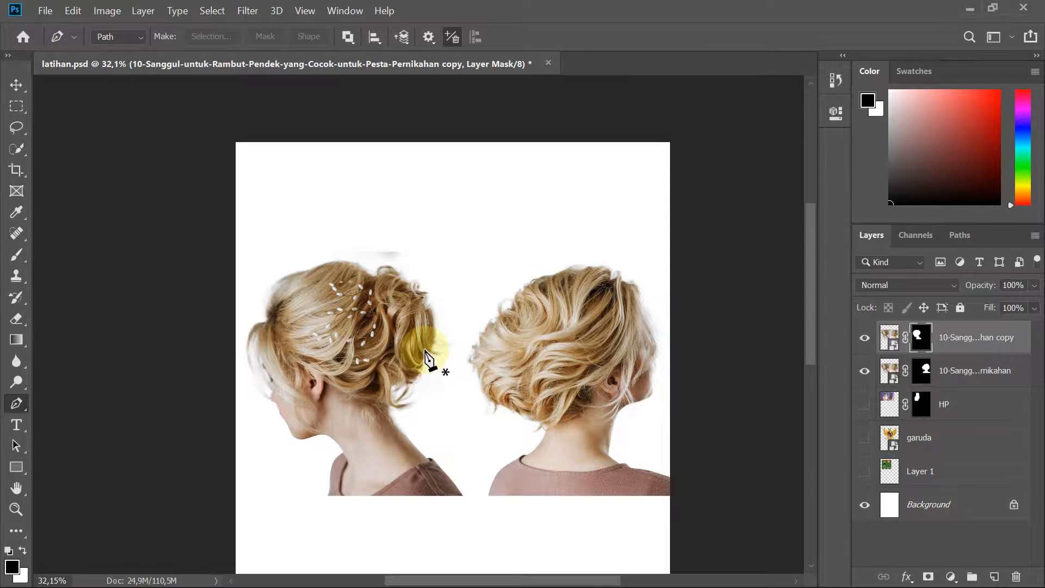
pyautogui.scroll(2, 423, 330)
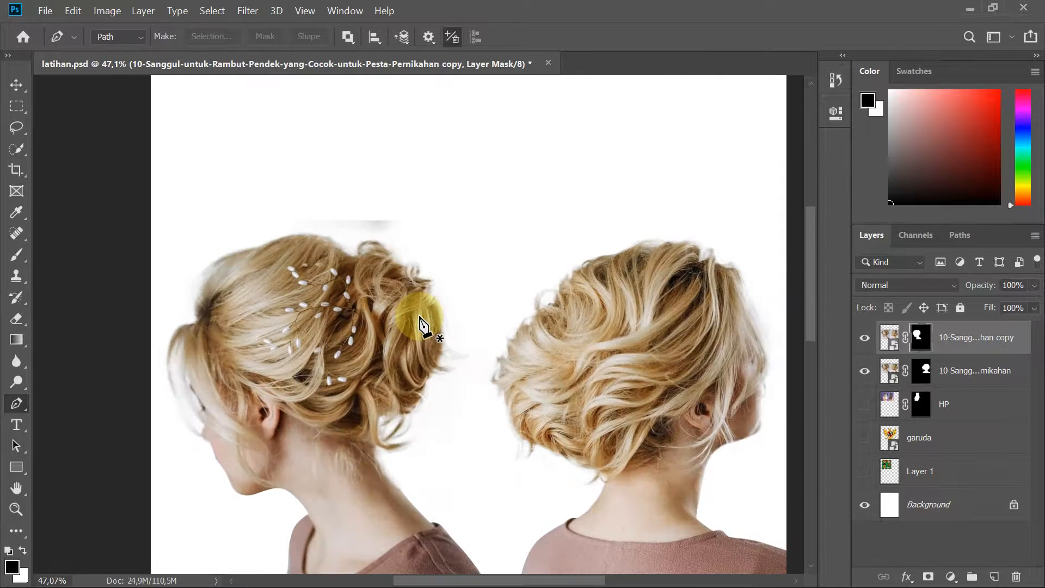
pyautogui.scroll(-2, 423, 329)
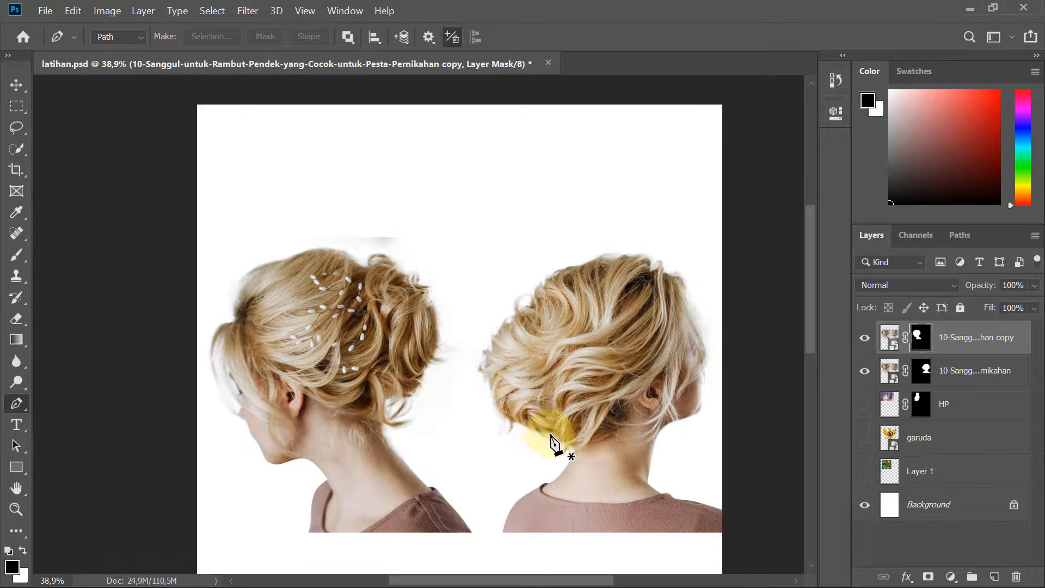
pyautogui.scroll(2, 438, 416)
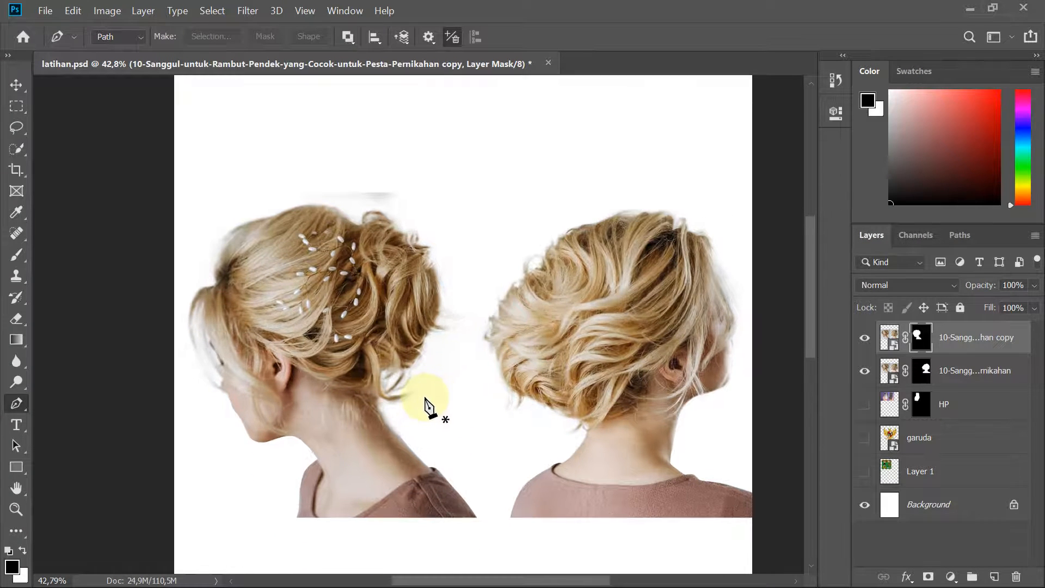
pyautogui.scroll(1, 427, 405)
pyautogui.hotkey('alt', 'Tab')
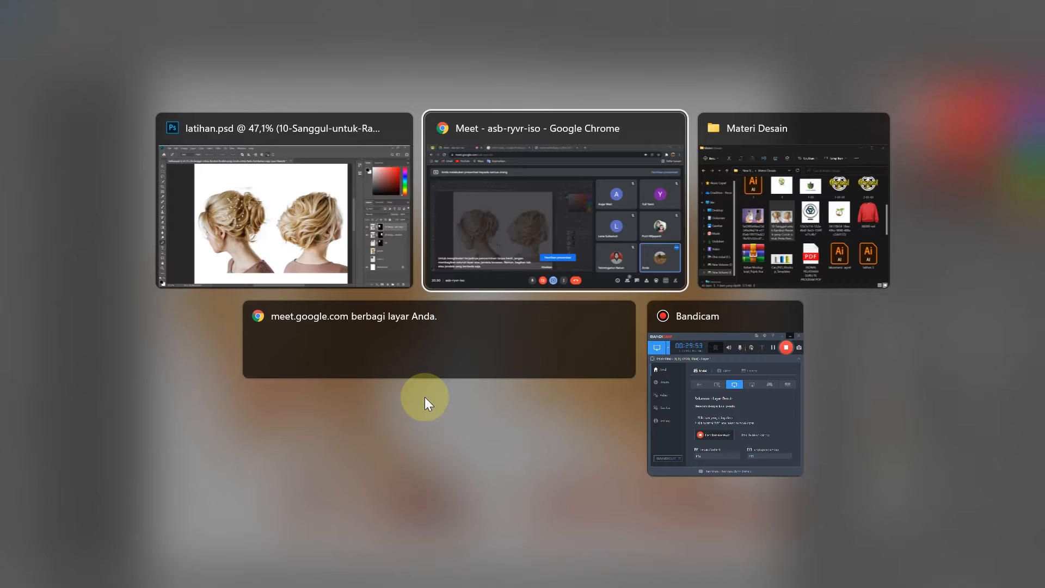
pyautogui.hotkey('alt', 'Tab')
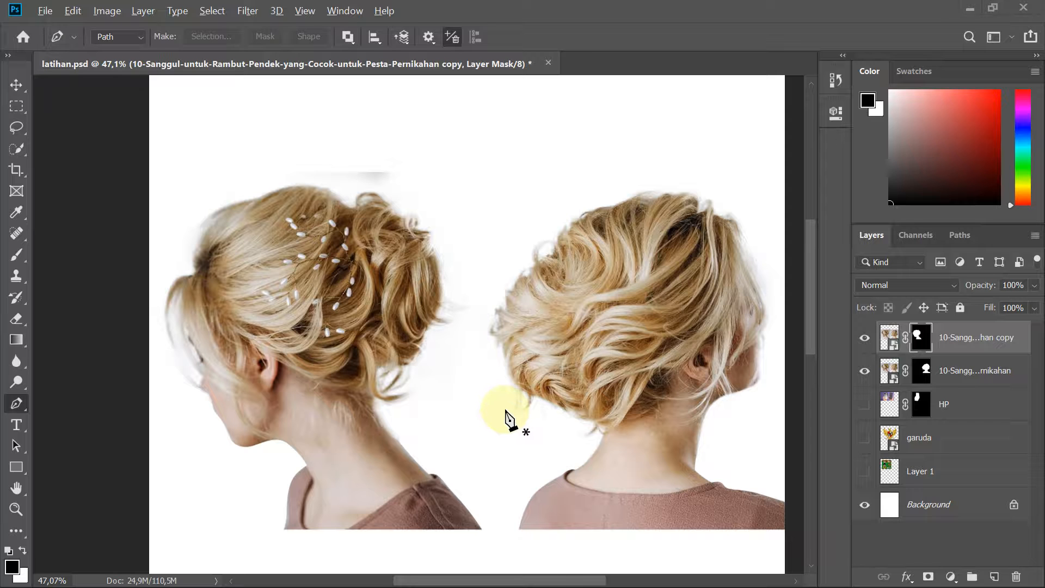
pyautogui.hotkey('alt', 'Tab')
pyautogui.hotkey('alt', 'Tab')
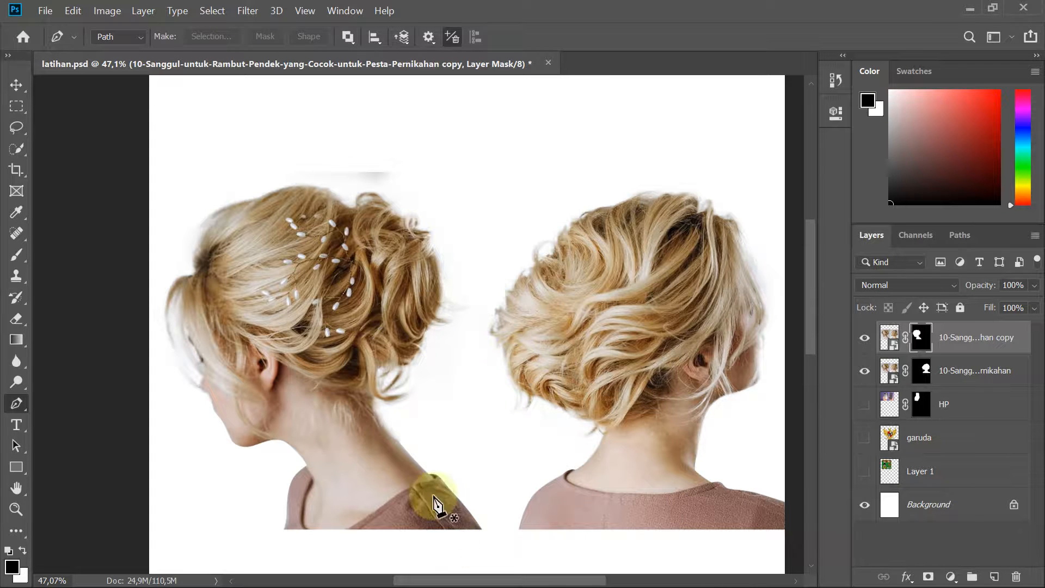
pyautogui.scroll(1, 361, 280)
pyautogui.scroll(-2, 505, 297)
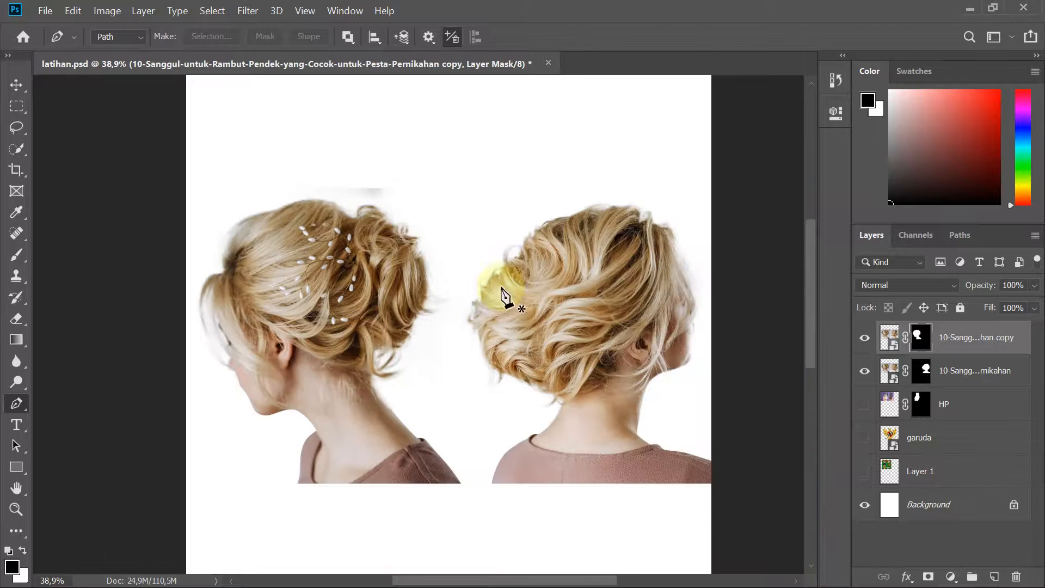
pyautogui.scroll(3, 529, 298)
pyautogui.scroll(-5, 533, 302)
pyautogui.scroll(6, 518, 383)
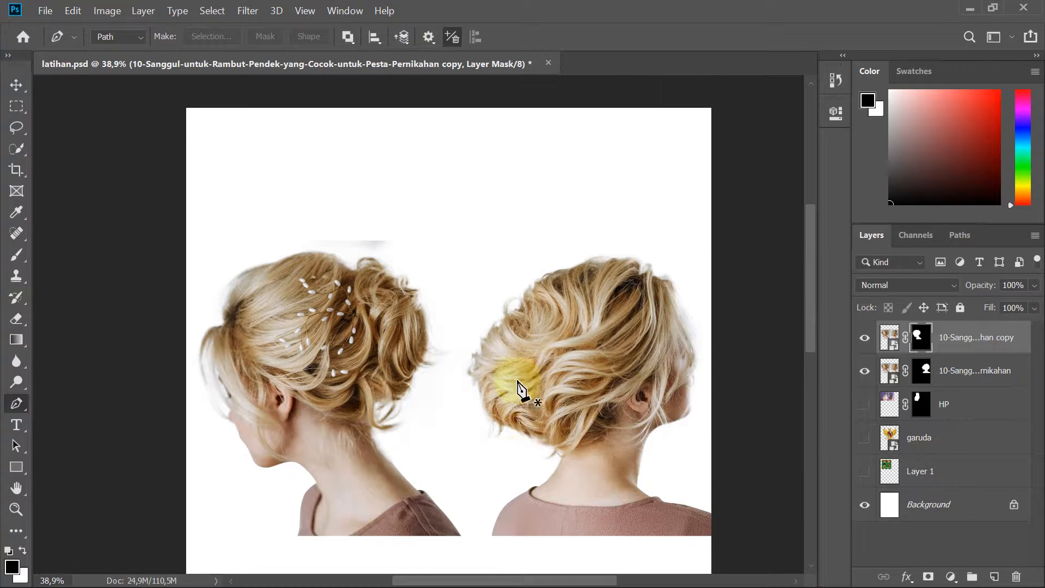
pyautogui.scroll(1, 517, 382)
pyautogui.scroll(-4, 547, 371)
pyautogui.scroll(3, 598, 375)
pyautogui.scroll(-1, 583, 372)
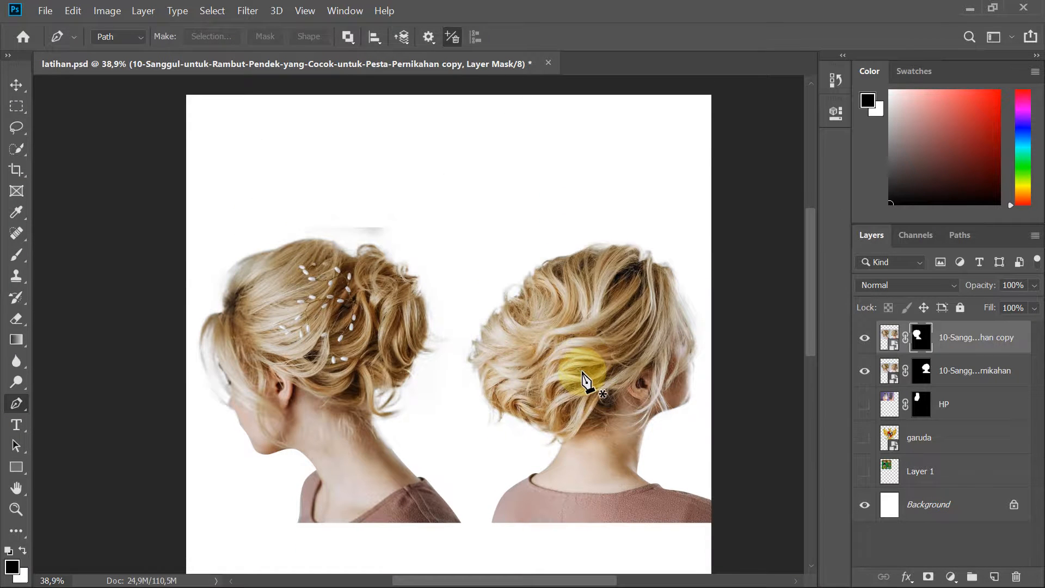
pyautogui.scroll(-2, 544, 397)
pyautogui.scroll(1, 532, 404)
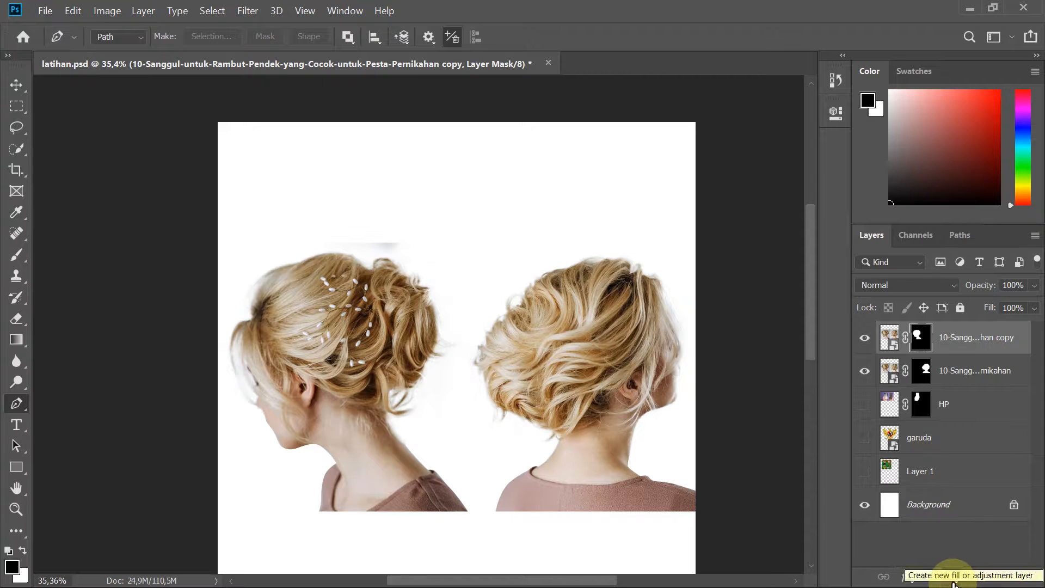
# - Add a Solid Color fill layer above the masked photo layers with the orange-red colour d02812
pyautogui.click(951, 577)
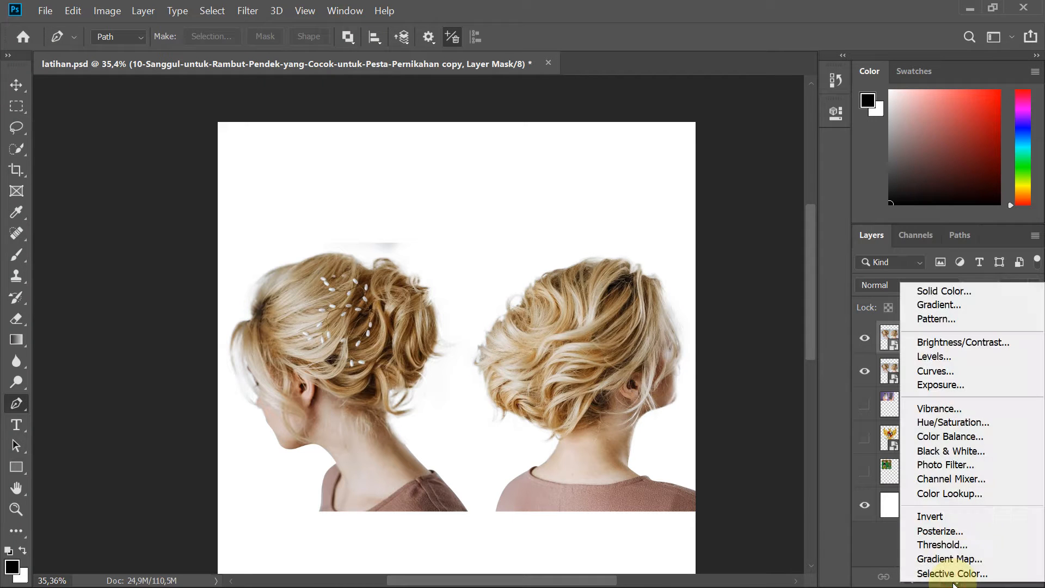
pyautogui.click(951, 293)
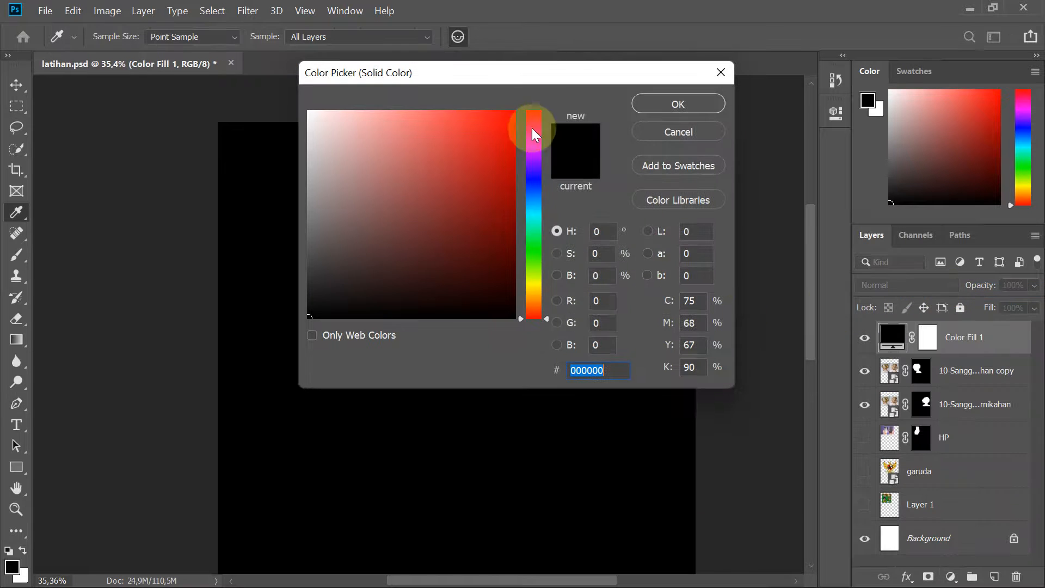
pyautogui.moveTo(554, 86); pyautogui.dragTo(628, 80)
pyautogui.moveTo(537, 151); pyautogui.dragTo(572, 145)
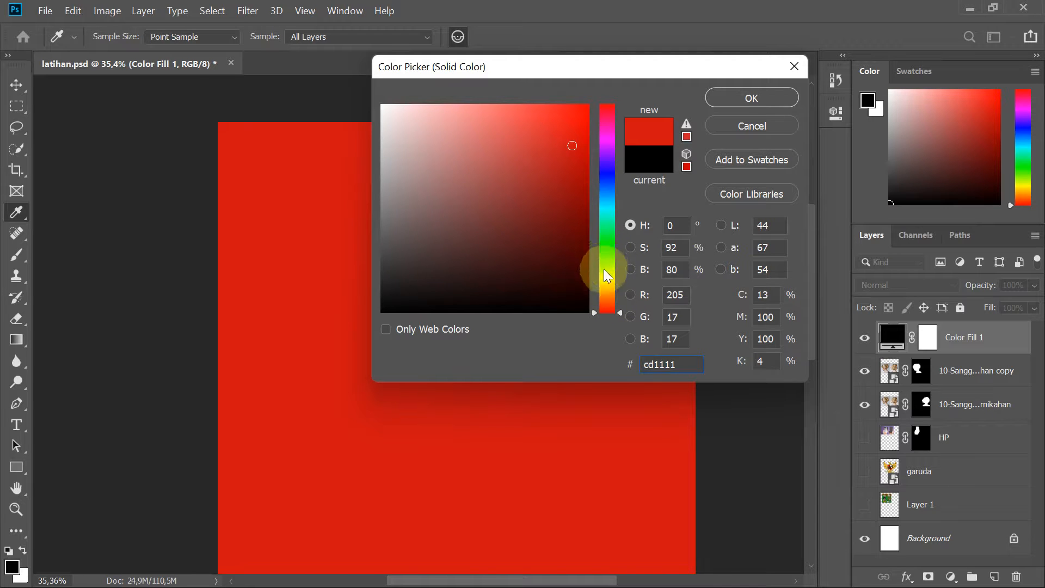
pyautogui.moveTo(600, 308)
pyautogui.mouseDown()
pyautogui.moveTo(614, 266)
pyautogui.moveTo(603, 177)
pyautogui.moveTo(605, 237)
pyautogui.moveTo(606, 202)
pyautogui.moveTo(590, 284)
pyautogui.moveTo(617, 322)
pyautogui.moveTo(615, 308)
pyautogui.mouseUp()
pyautogui.click(577, 146)
pyautogui.moveTo(577, 146)
pyautogui.mouseDown()
pyautogui.moveTo(566, 136)
pyautogui.moveTo(560, 147)
pyautogui.moveTo(560, 164)
pyautogui.moveTo(569, 152)
pyautogui.moveTo(565, 179)
pyautogui.moveTo(571, 142)
pyautogui.mouseUp()
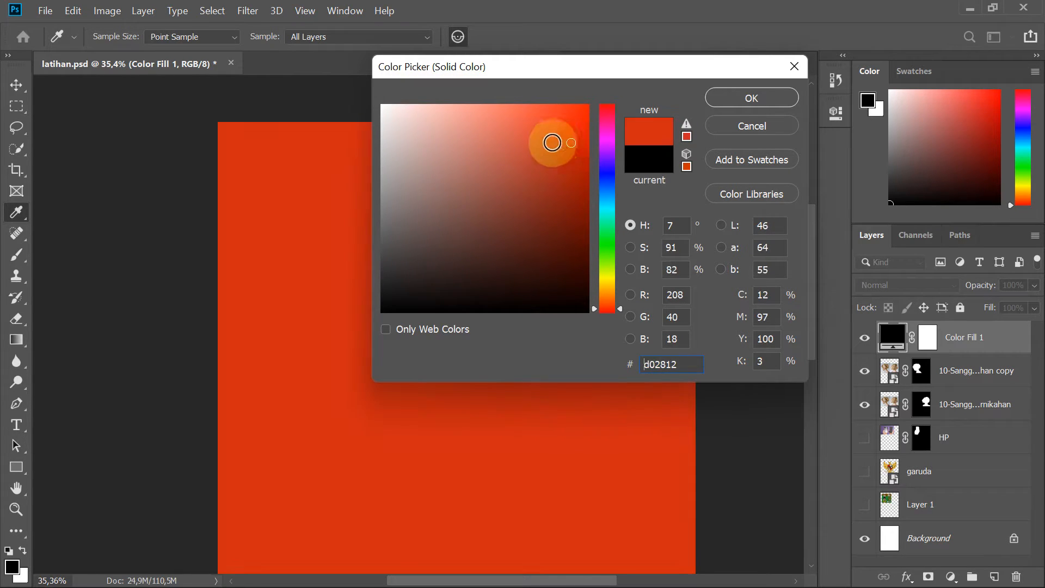
pyautogui.click(750, 97)
# - Switch to the Move tool and reorder the red Color Fill 1 layer to sit between Layer 1 and Background
pyautogui.press('p')
pyautogui.scroll(-1, 523, 302)
pyautogui.scroll(2, 523, 305)
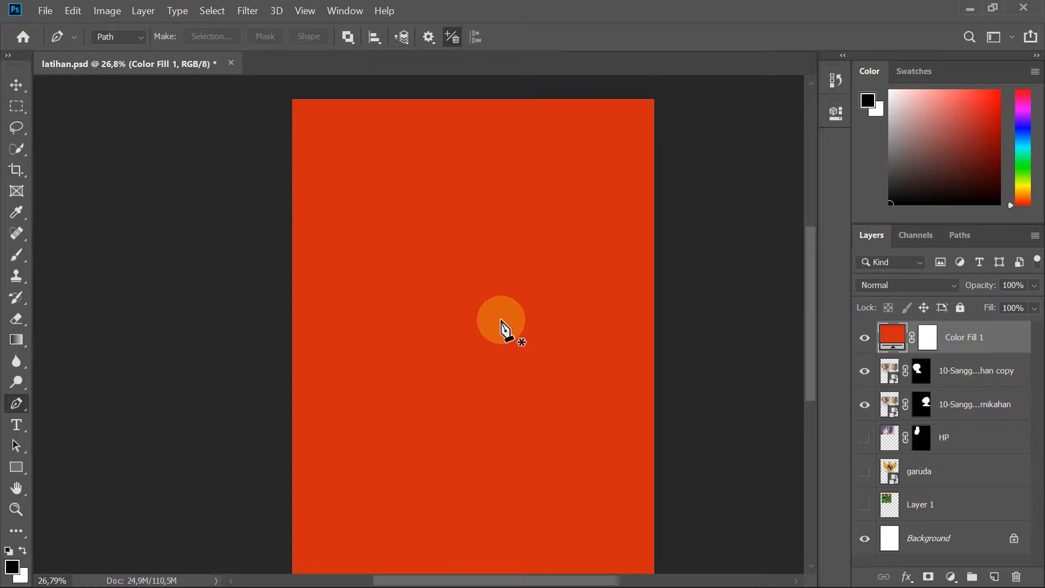
pyautogui.scroll(-1, 497, 323)
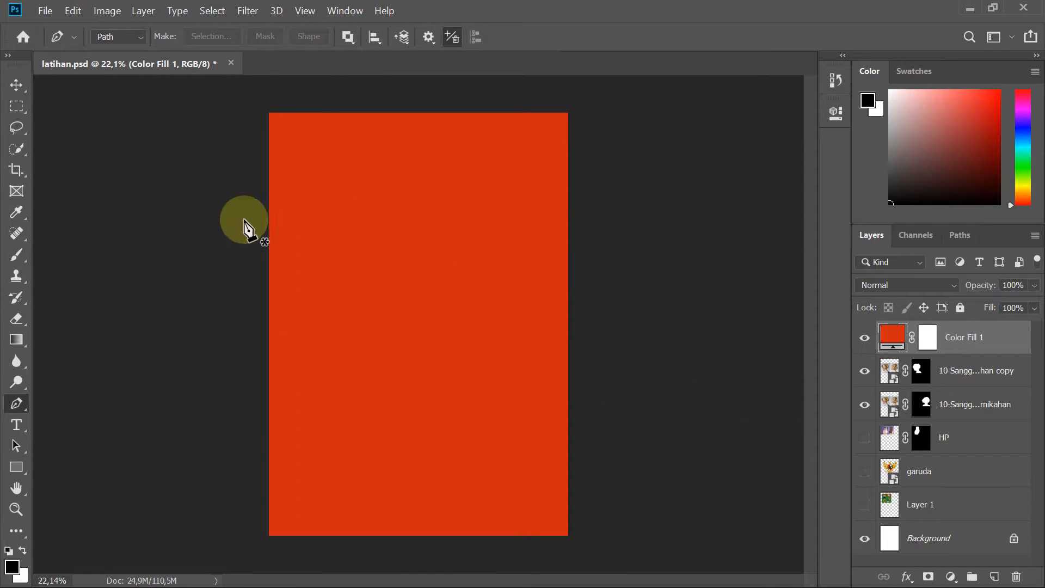
pyautogui.click(16, 85)
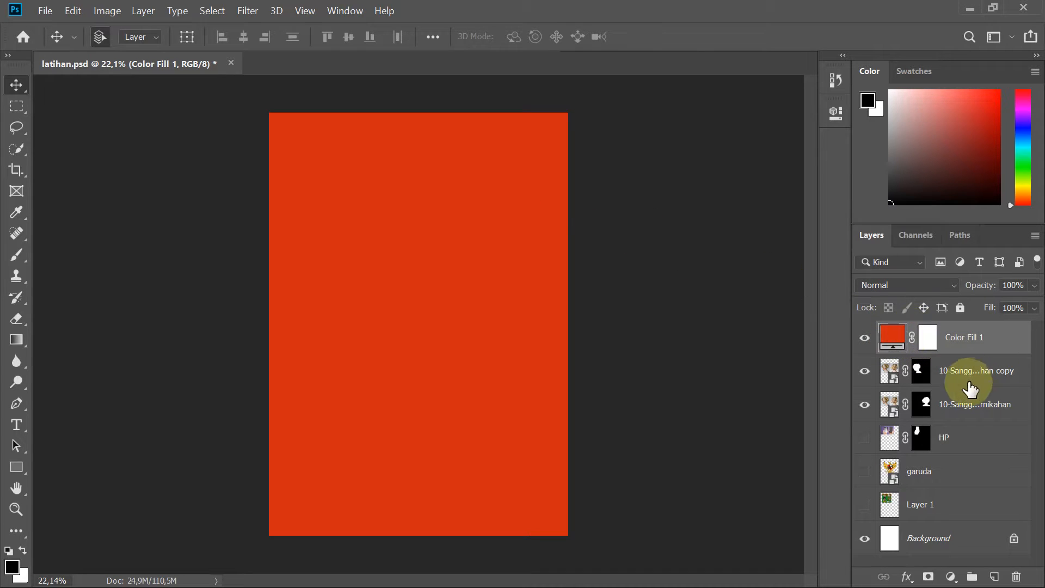
pyautogui.click(971, 363)
pyautogui.click(973, 349)
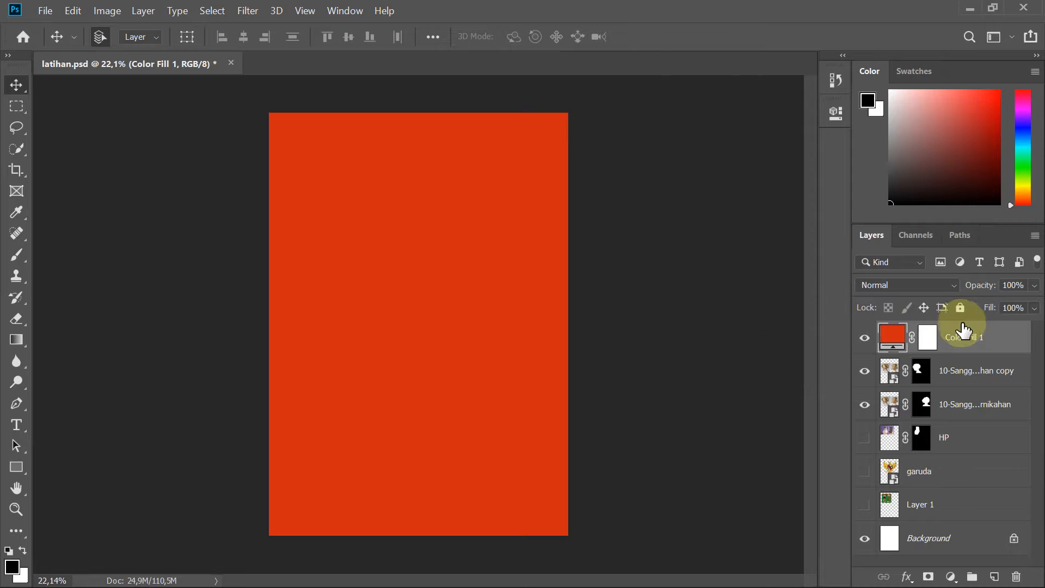
pyautogui.moveTo(970, 337); pyautogui.dragTo(933, 531)
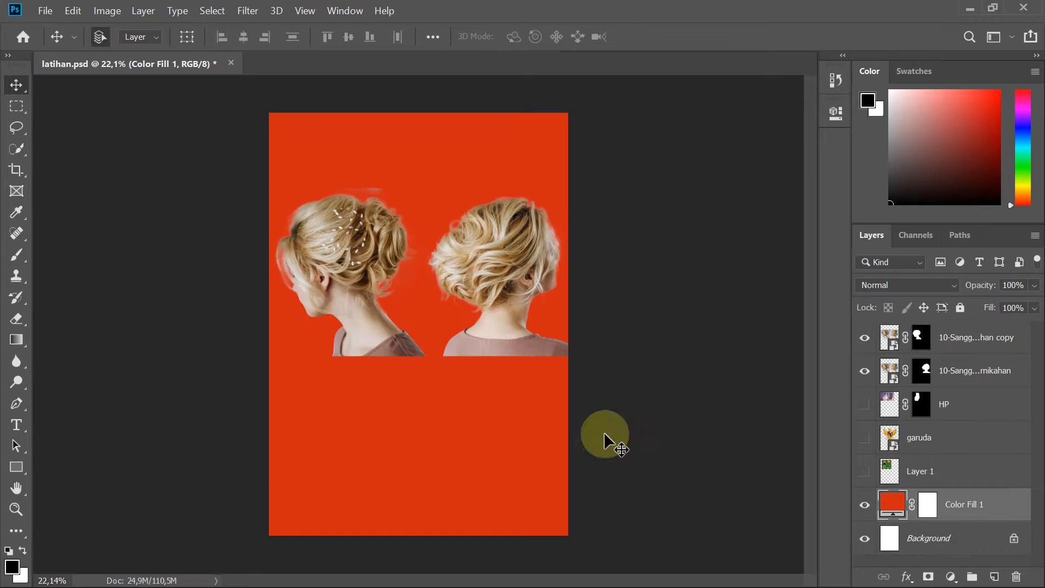
# - Inspect both women's hair edges against the red backdrop, especially the faint patch above the bun
pyautogui.scroll(12, 378, 208)
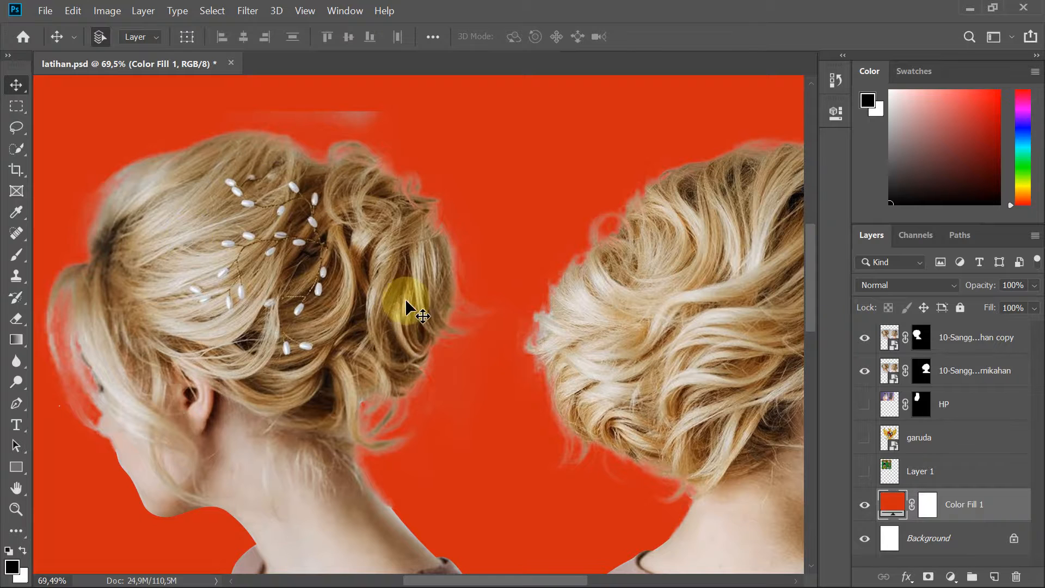
pyautogui.scroll(-3, 427, 306)
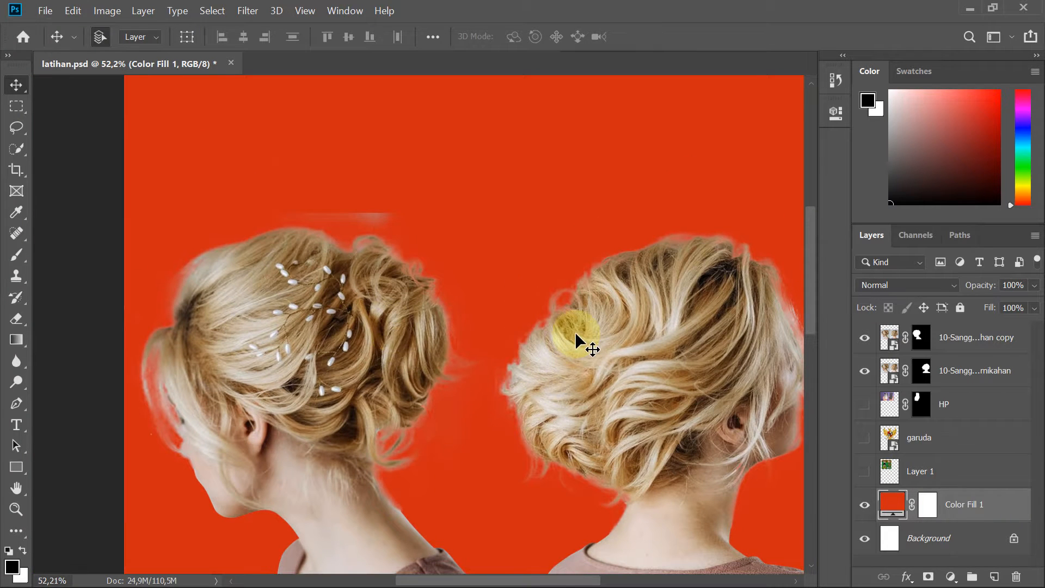
pyautogui.moveTo(587, 297); pyautogui.dragTo(510, 250)
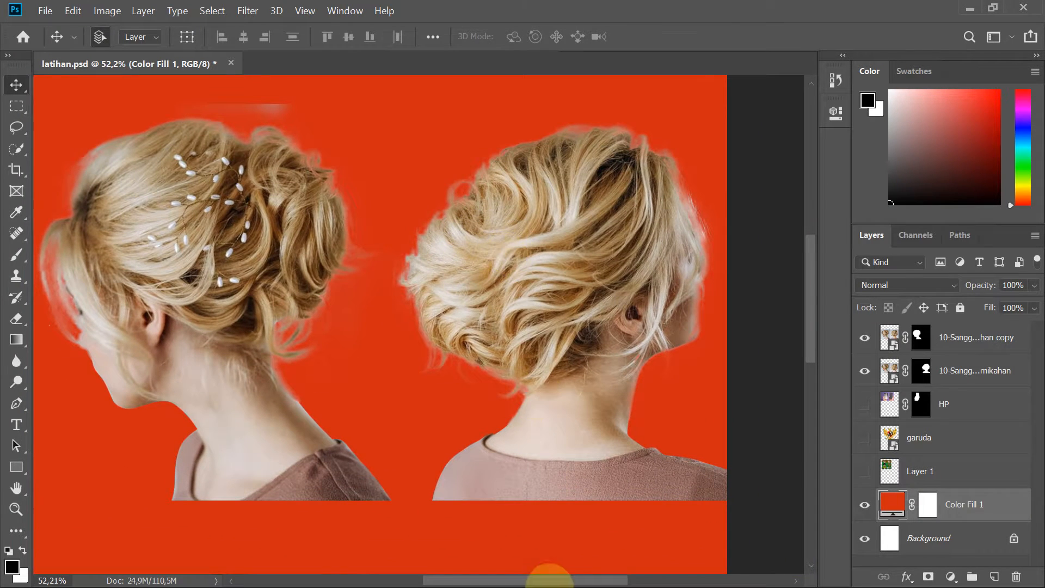
pyautogui.moveTo(469, 359); pyautogui.dragTo(604, 488)
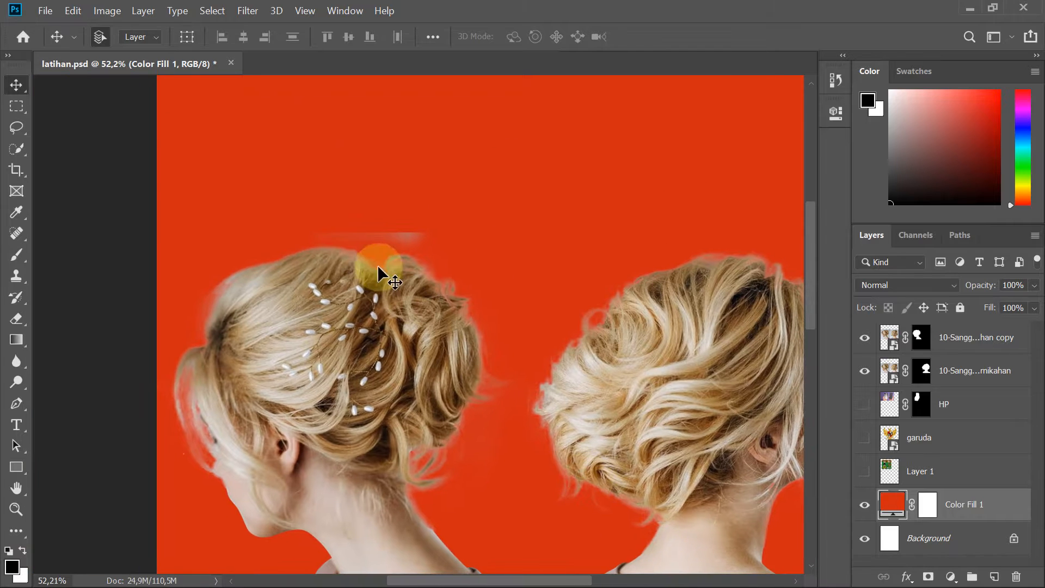
pyautogui.scroll(2, 381, 226)
pyautogui.scroll(-1, 366, 277)
pyautogui.scroll(4, 367, 276)
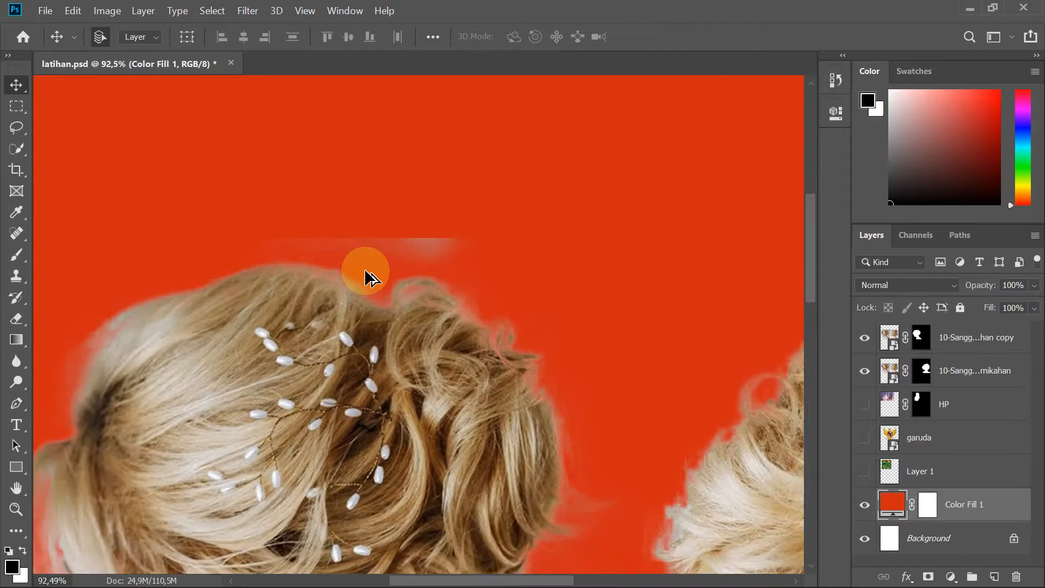
pyautogui.scroll(-2, 469, 242)
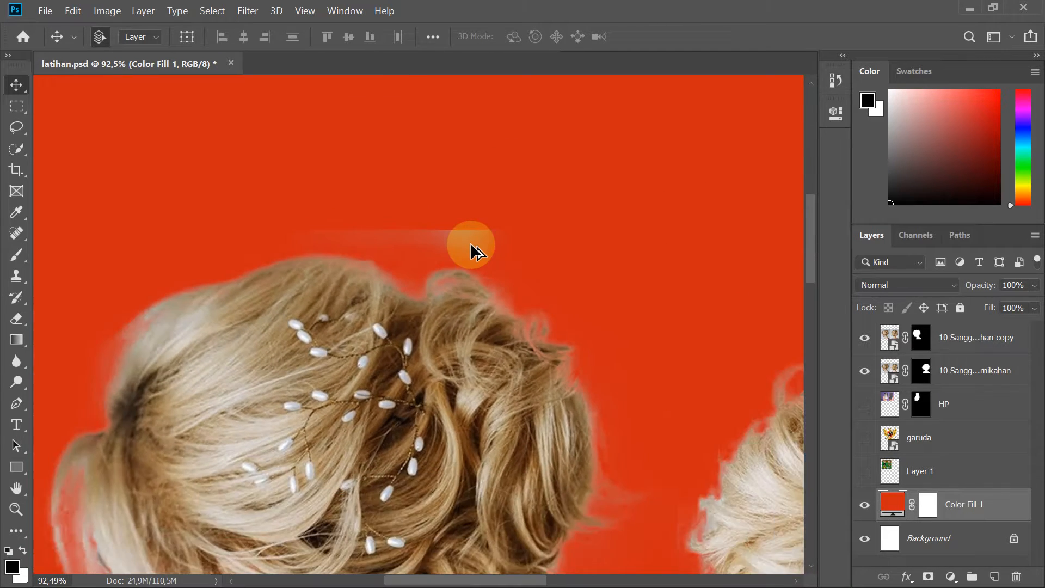
pyautogui.scroll(1, 469, 242)
pyautogui.scroll(4, 454, 279)
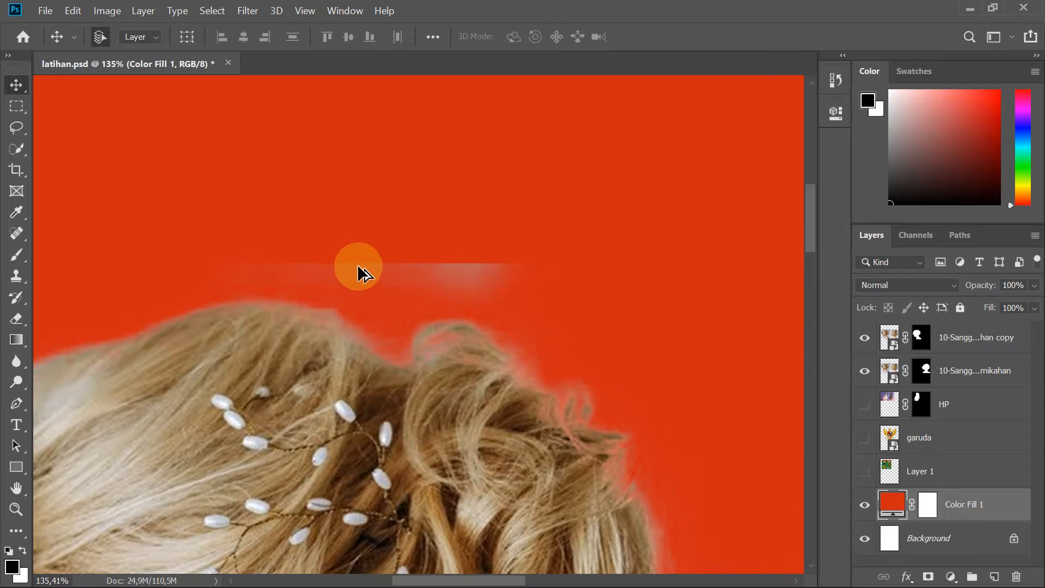
pyautogui.scroll(-4, 361, 269)
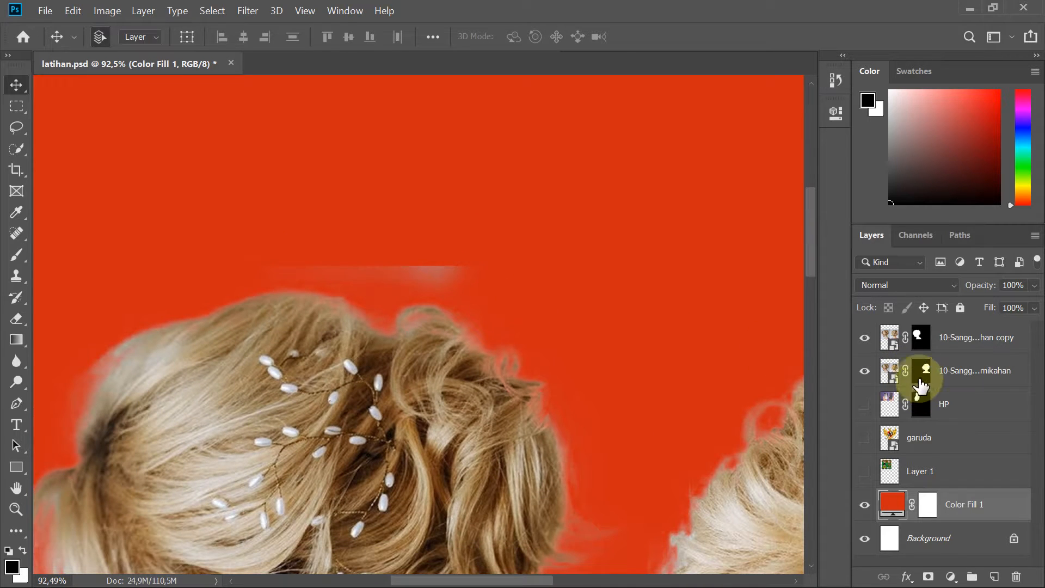
# - Select the layer mask of the copied photo layer that holds the woman with the bun
pyautogui.click(926, 338)
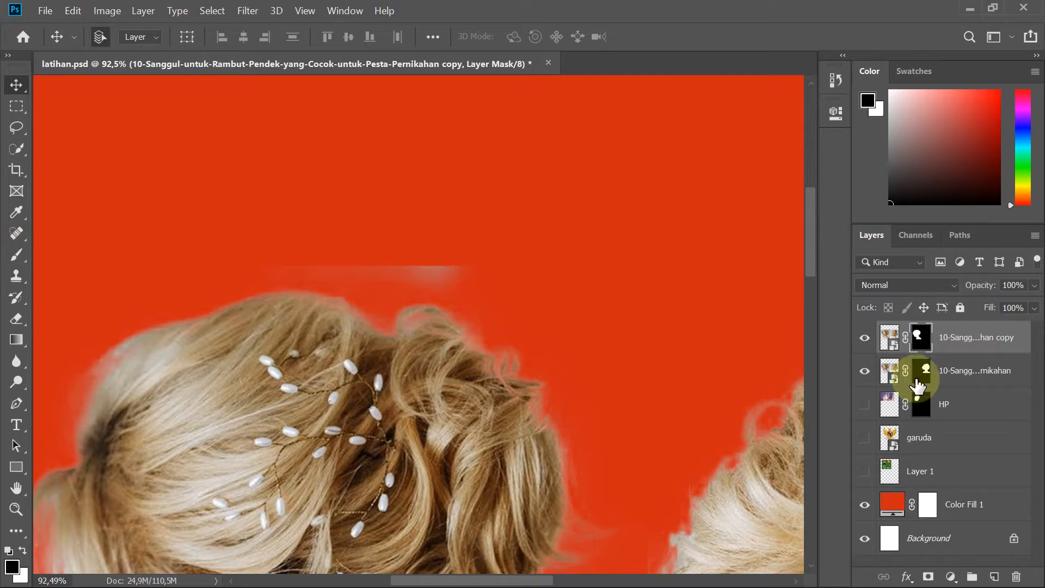
pyautogui.click(897, 337)
pyautogui.click(918, 338)
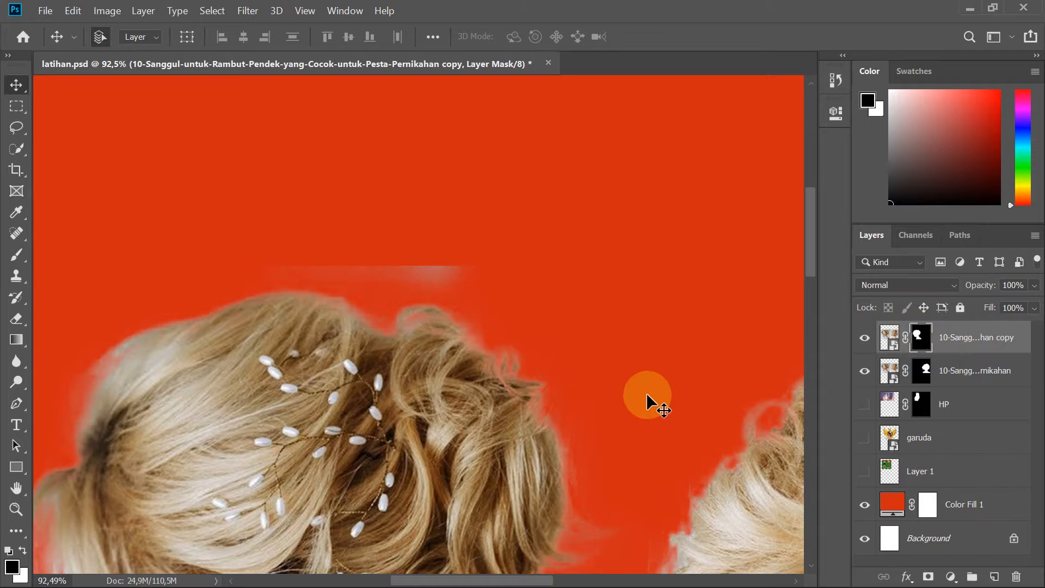
pyautogui.scroll(-4, 654, 393)
pyautogui.scroll(1, 621, 322)
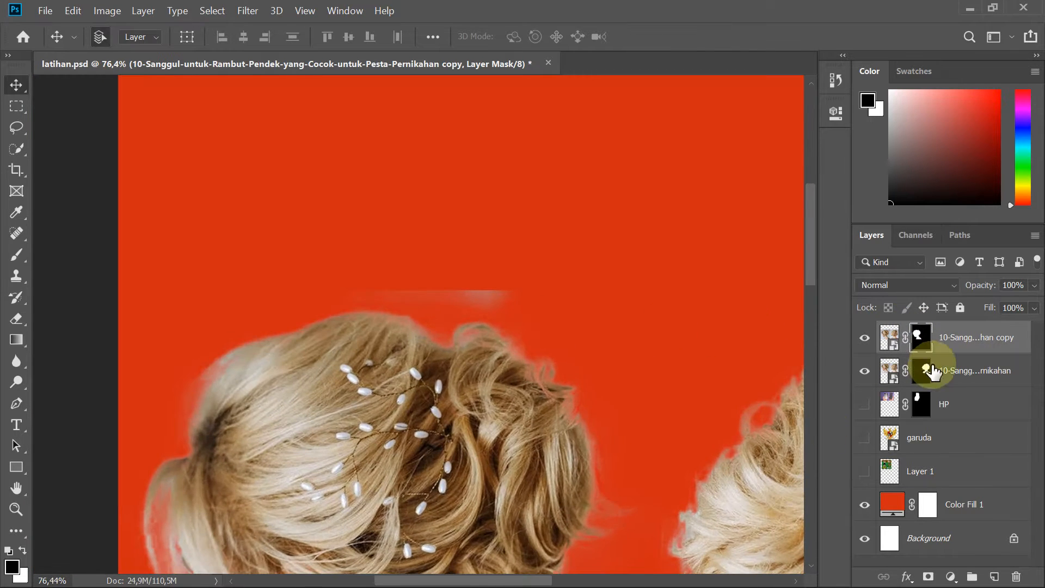
pyautogui.scroll(-2, 609, 418)
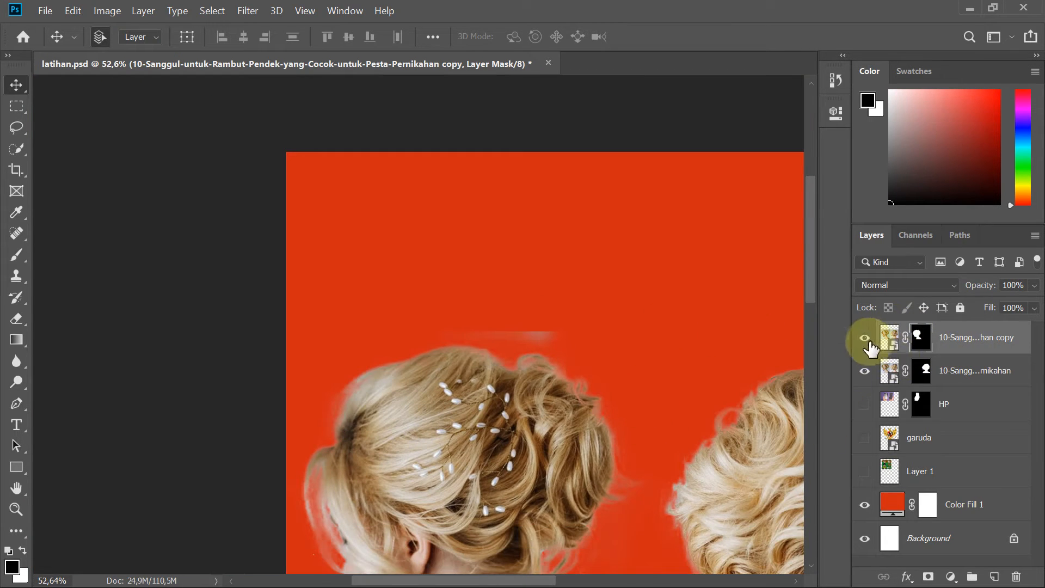
# - Toggle the visibility of the copied photo layer off and on to check which woman it holds
pyautogui.scroll(-2, 618, 381)
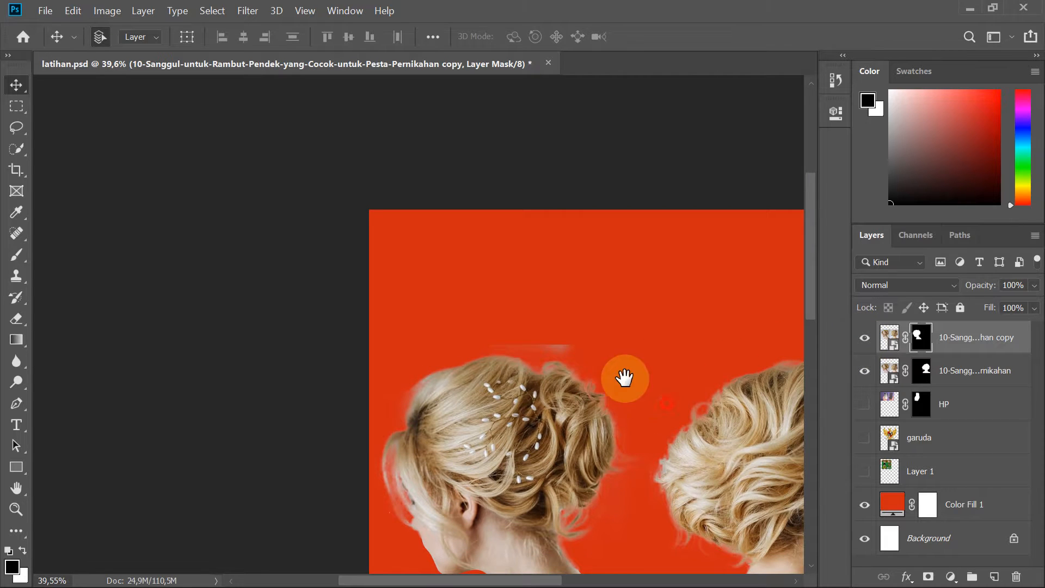
pyautogui.moveTo(616, 382); pyautogui.dragTo(481, 359)
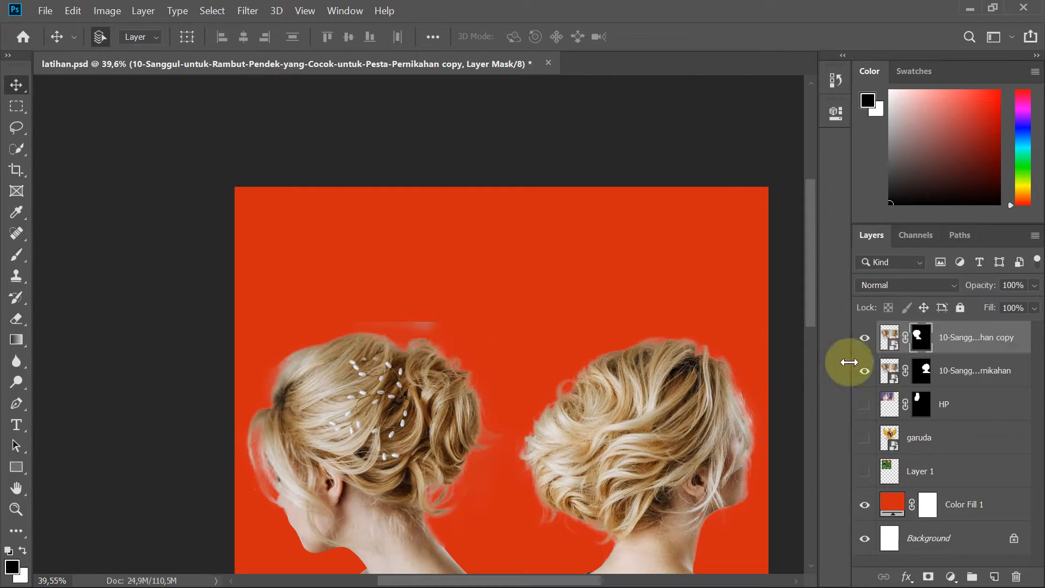
pyautogui.click(864, 339)
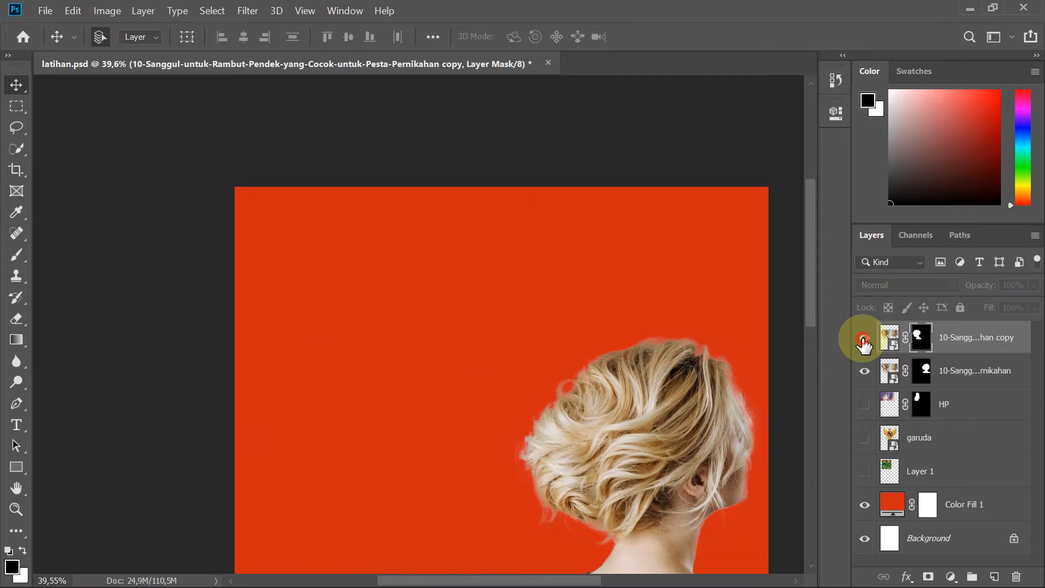
pyautogui.click(864, 338)
pyautogui.click(863, 338)
pyautogui.click(864, 338)
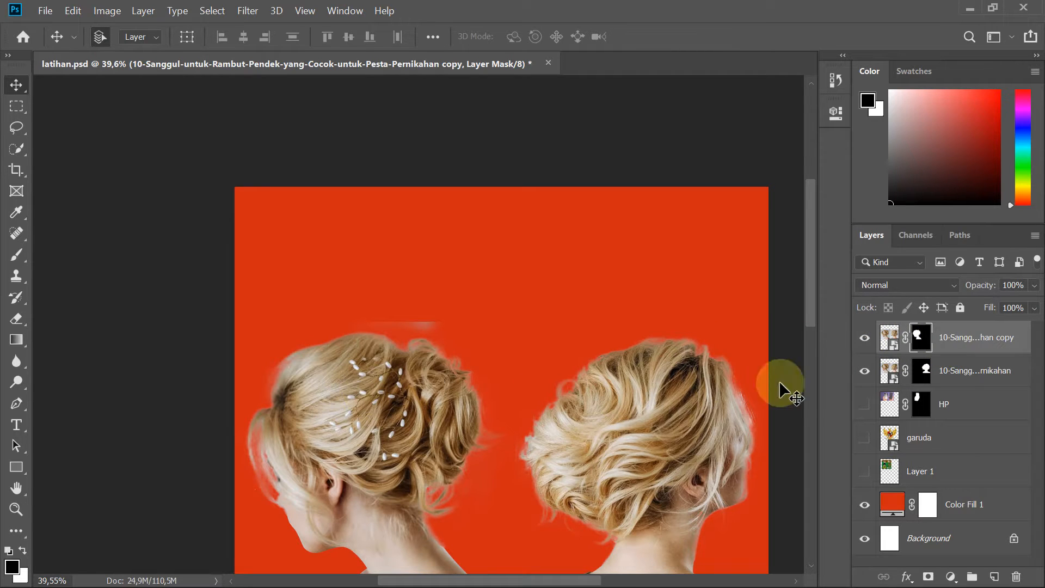
pyautogui.click(864, 338)
pyautogui.click(865, 338)
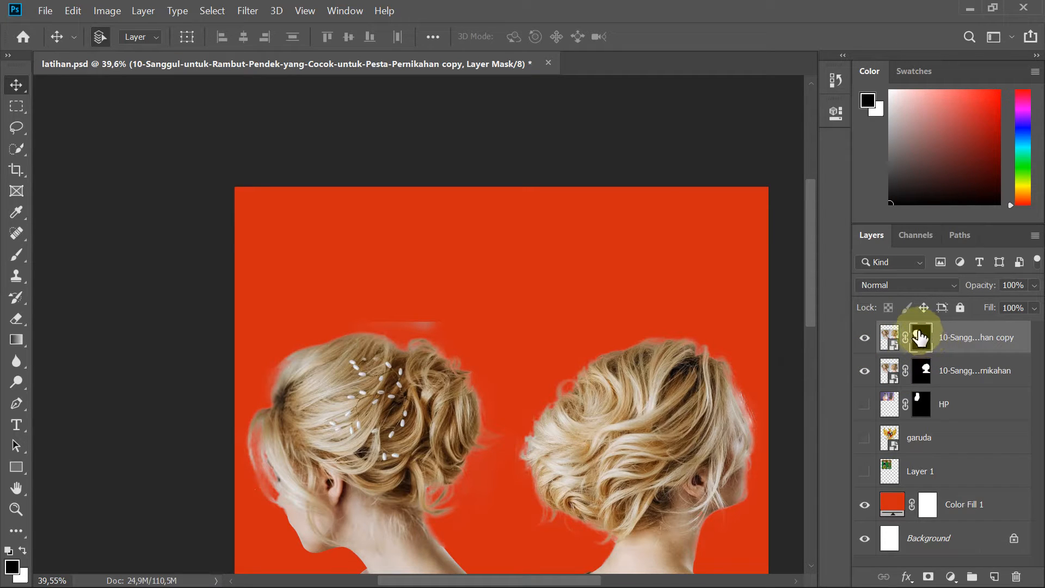
# - Paint black on the copied layer's mask with a soft 114 px Brush to hide the faint patch above the bun
pyautogui.scroll(5, 410, 288)
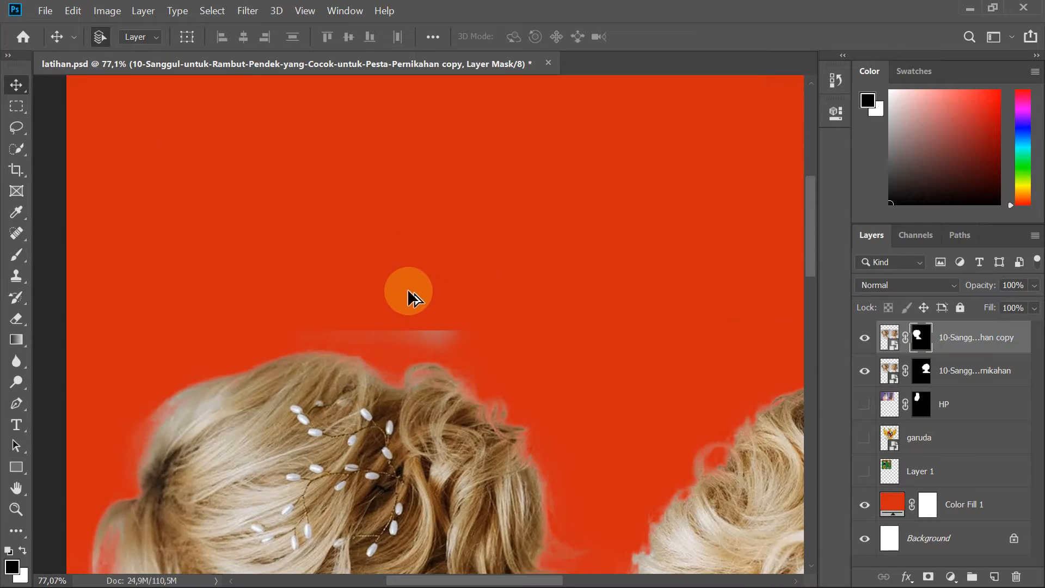
pyautogui.scroll(2, 408, 292)
pyautogui.click(22, 250)
pyautogui.scroll(-4, 286, 386)
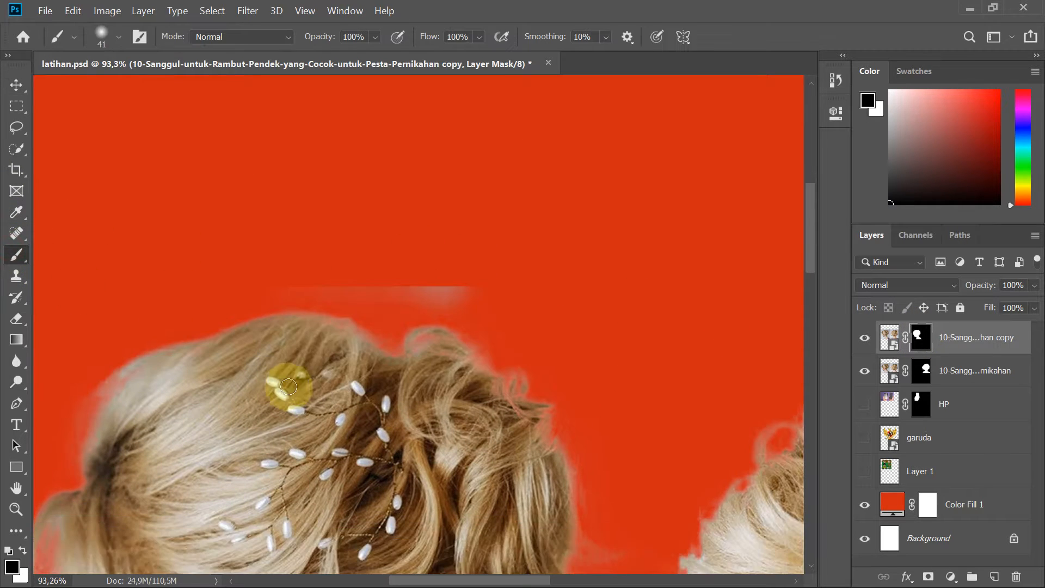
pyautogui.scroll(3, 306, 371)
pyautogui.moveTo(405, 344); pyautogui.dragTo(423, 348)
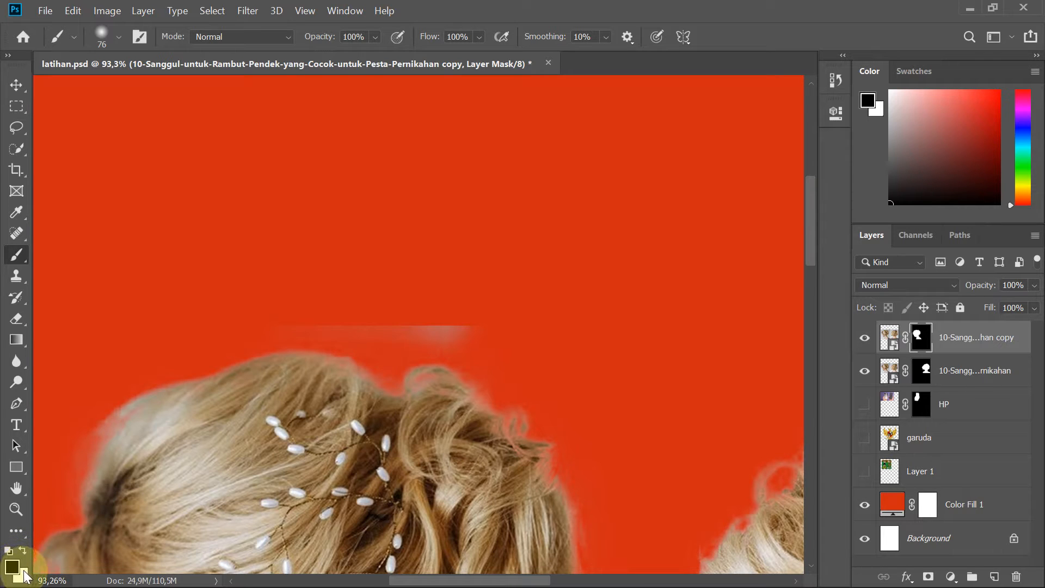
pyautogui.rightClick(368, 340)
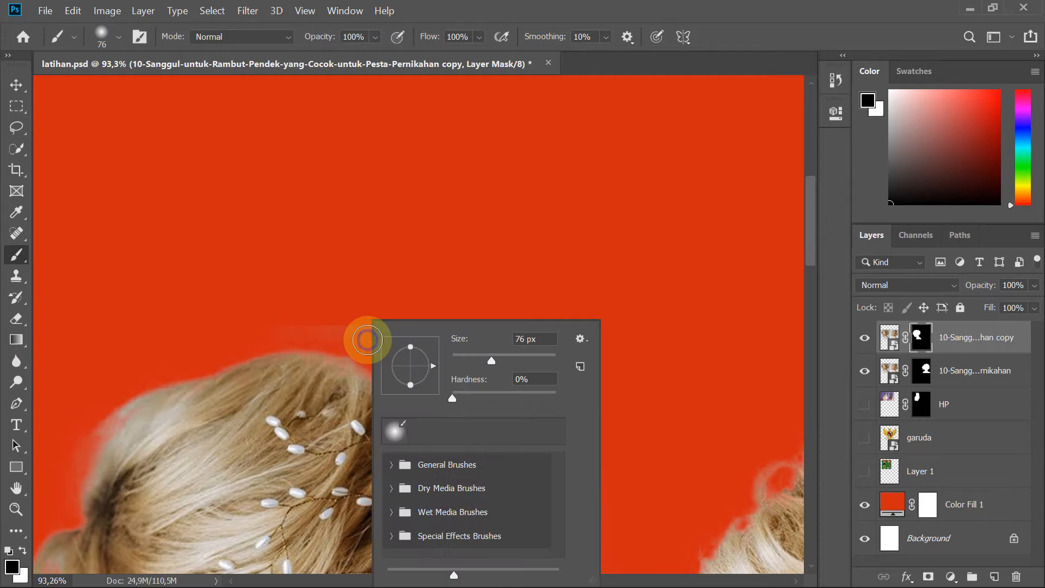
pyautogui.rightClick(351, 326)
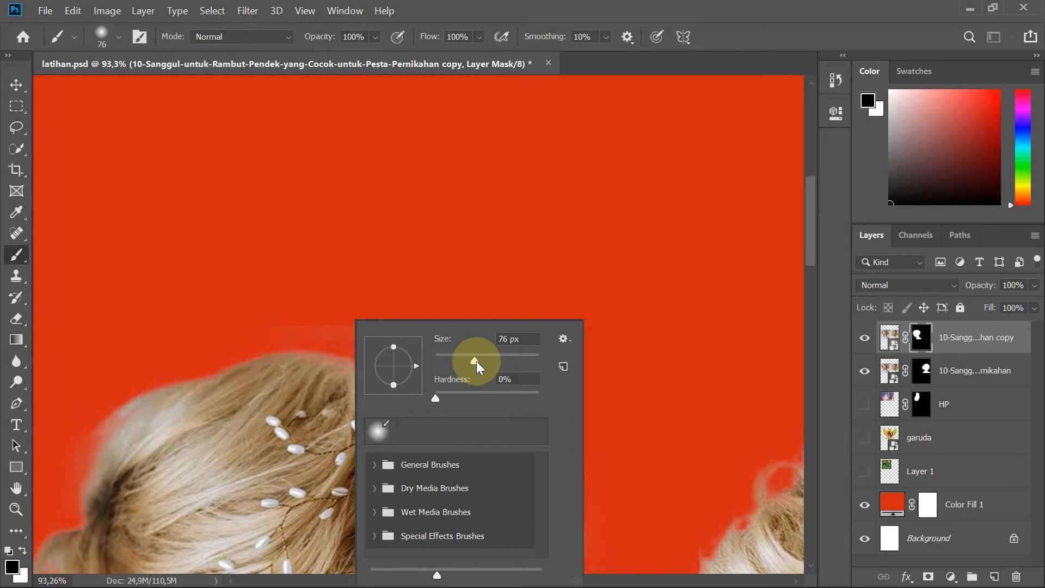
pyautogui.moveTo(476, 361)
pyautogui.mouseDown()
pyautogui.moveTo(505, 369)
pyautogui.moveTo(418, 291)
pyautogui.moveTo(465, 340)
pyautogui.moveTo(432, 315)
pyautogui.moveTo(461, 324)
pyautogui.moveTo(423, 313)
pyautogui.moveTo(296, 308)
pyautogui.moveTo(323, 332)
pyautogui.moveTo(409, 340)
pyautogui.mouseUp()
pyautogui.click(428, 261)
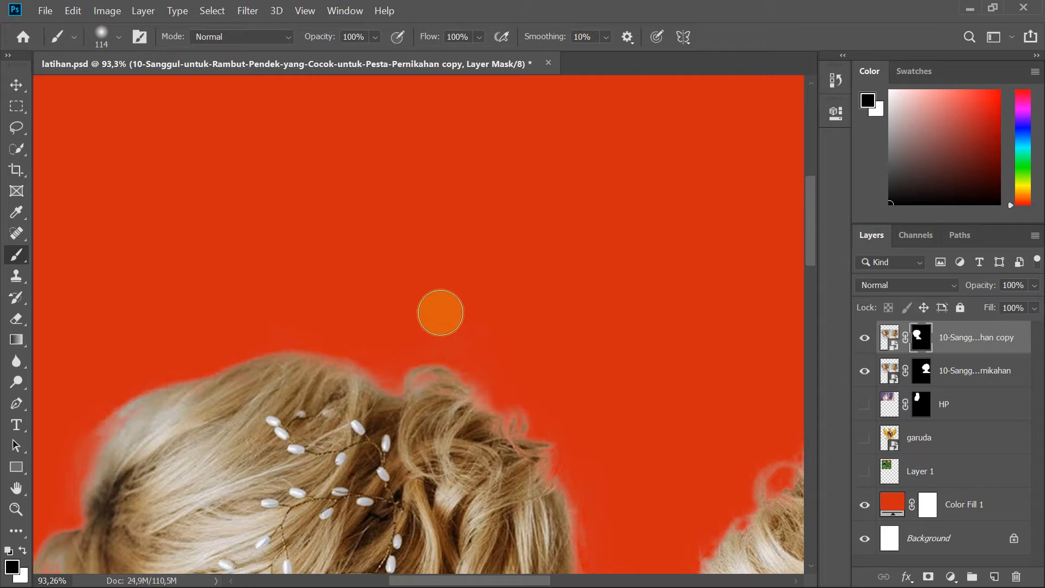
# - Inspect the hair edges in the gap between the two women, reducing the brush size to 45 px
pyautogui.scroll(-5, 555, 476)
pyautogui.scroll(-2, 517, 470)
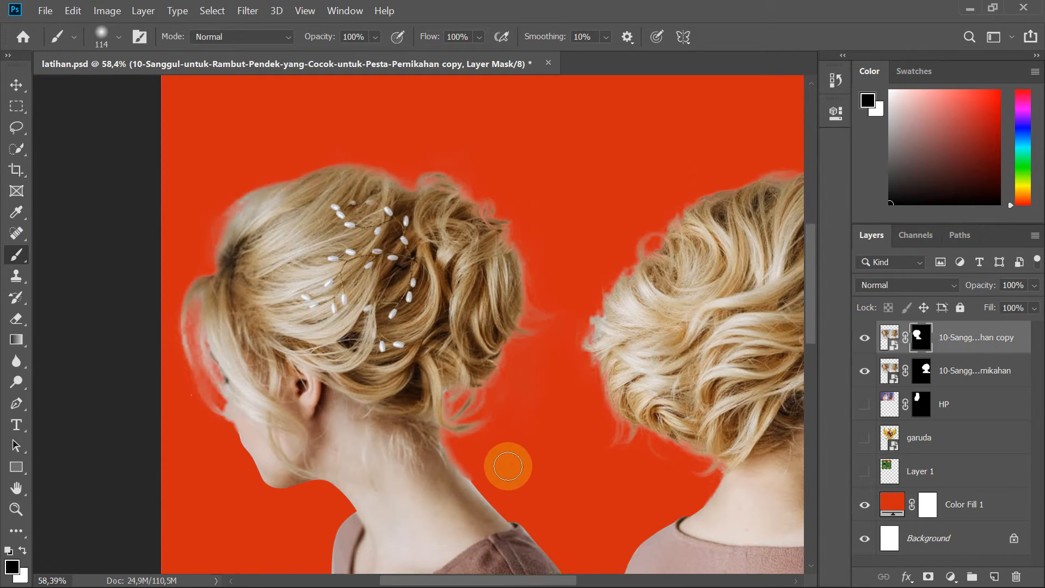
pyautogui.scroll(-3, 527, 479)
pyautogui.moveTo(599, 413); pyautogui.dragTo(463, 438)
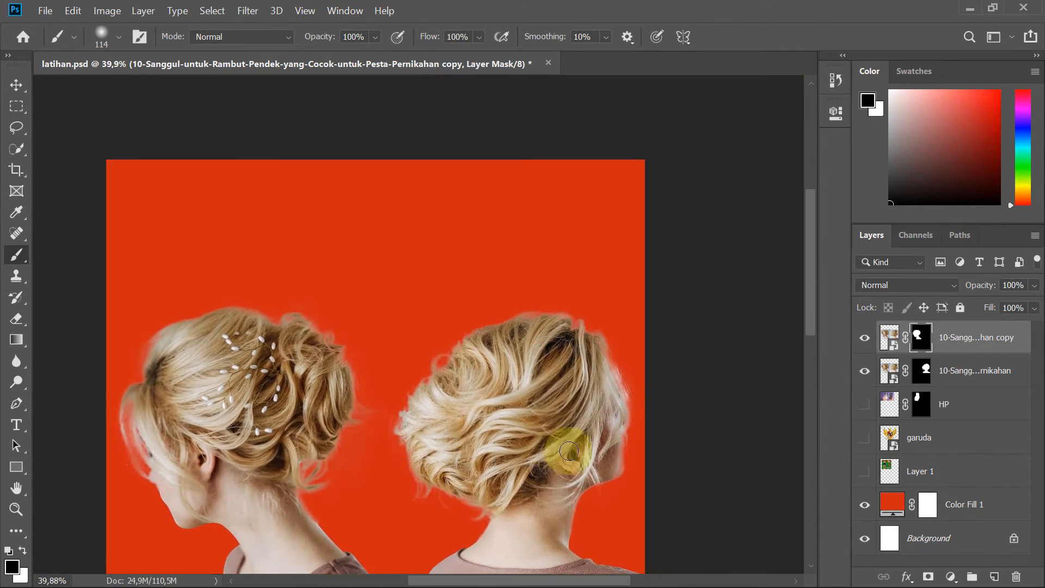
pyautogui.scroll(9, 393, 439)
pyautogui.scroll(8, 361, 426)
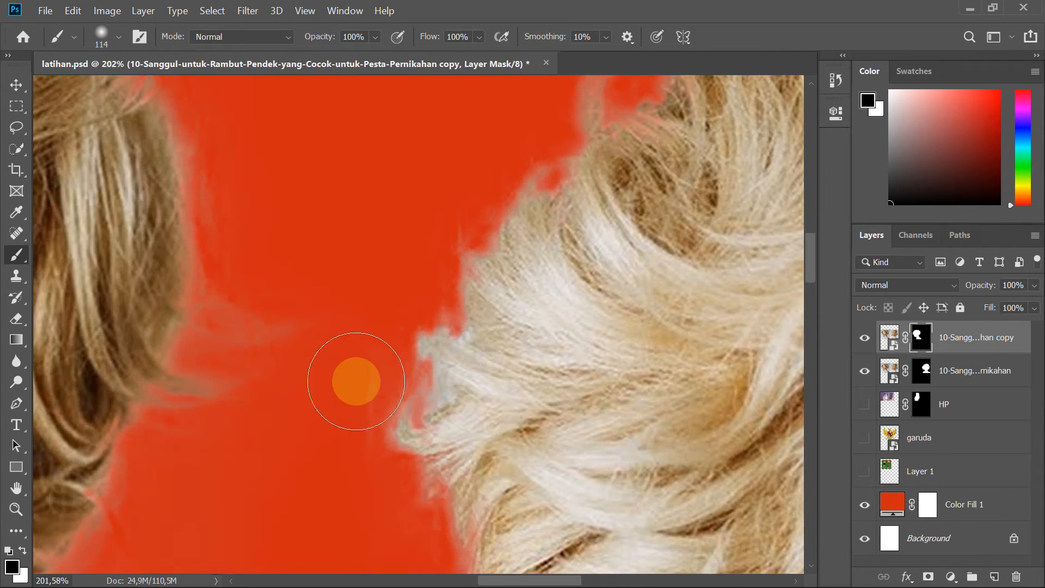
pyautogui.keyDown('alt'); pyautogui.rightClick(355, 370); pyautogui.keyUp('alt')
pyautogui.keyDown('alt'); pyautogui.rightClick(367, 356); pyautogui.keyUp('alt')
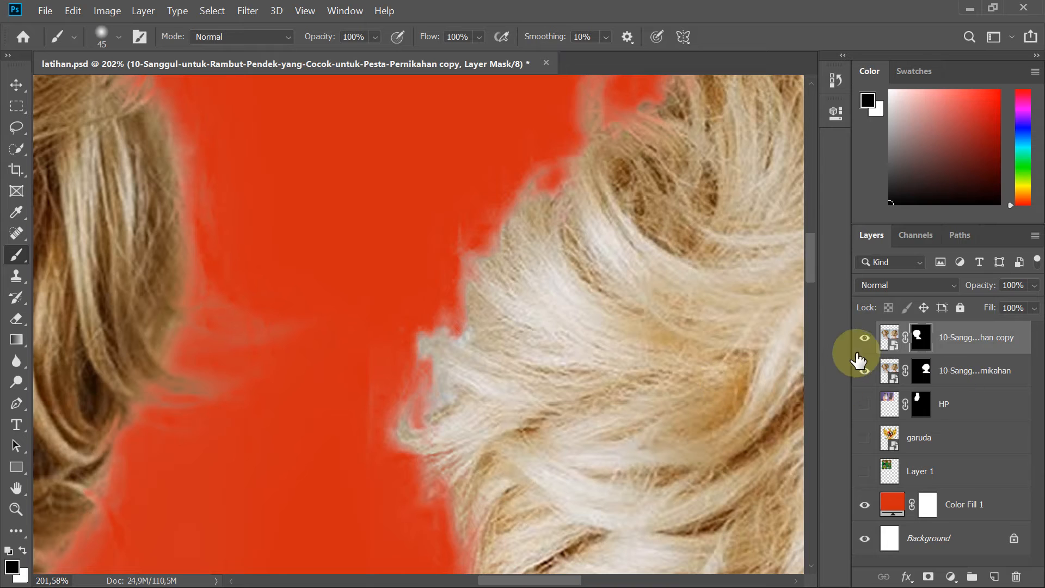
pyautogui.scroll(-16, 332, 392)
pyautogui.scroll(-5, 324, 394)
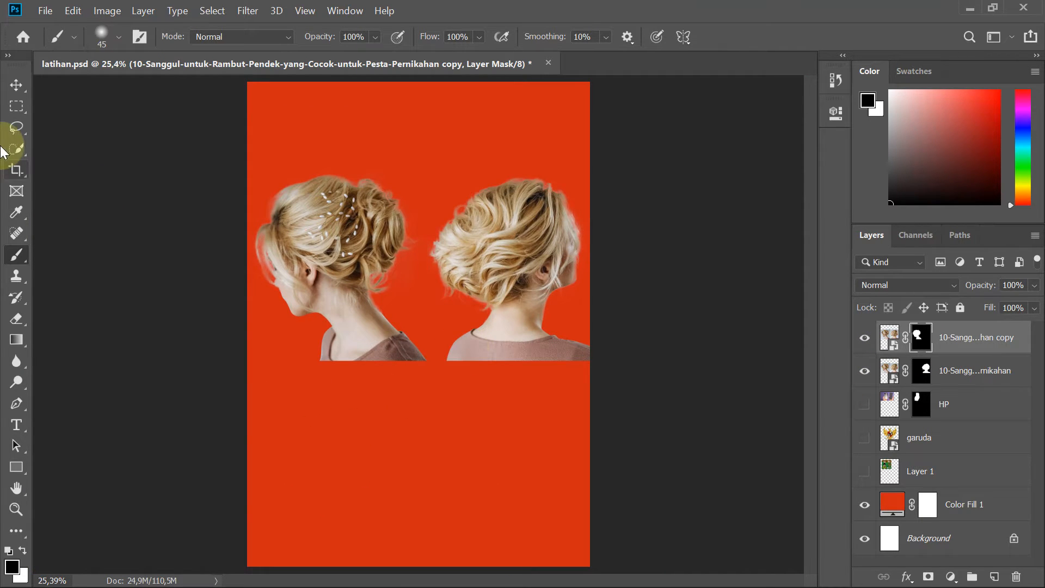
# - Switch to the Move tool with no layer left selected, and save latihan.psd
pyautogui.click(16, 85)
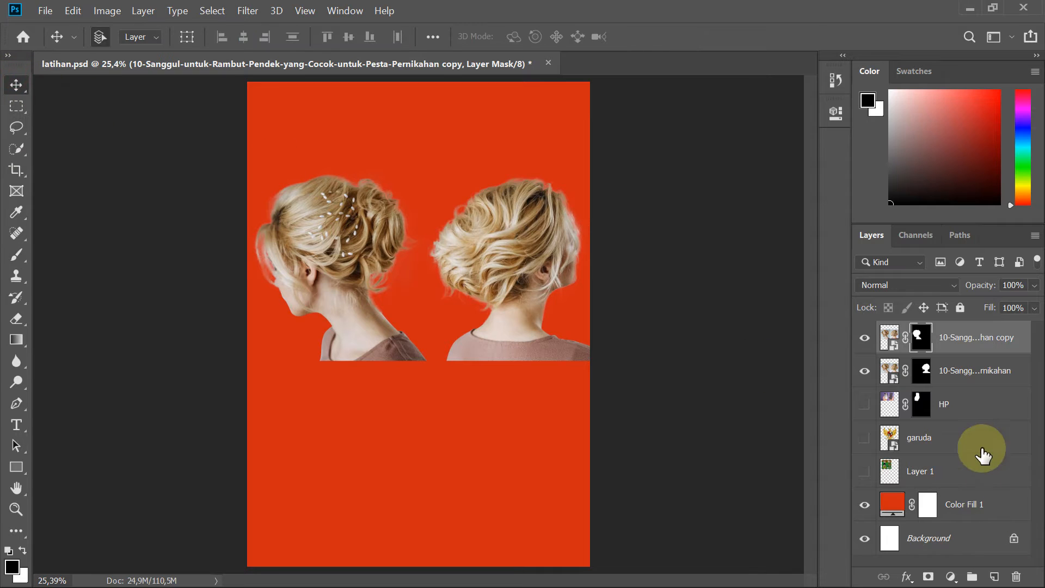
pyautogui.keyDown('shift'); pyautogui.click(974, 372); pyautogui.keyUp('shift')
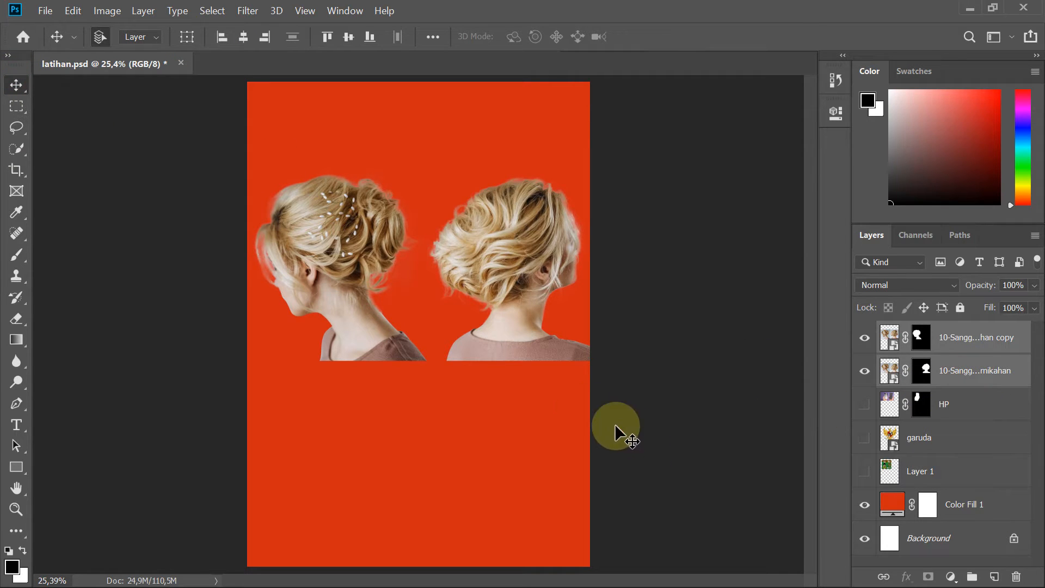
pyautogui.moveTo(502, 300); pyautogui.dragTo(501, 309)
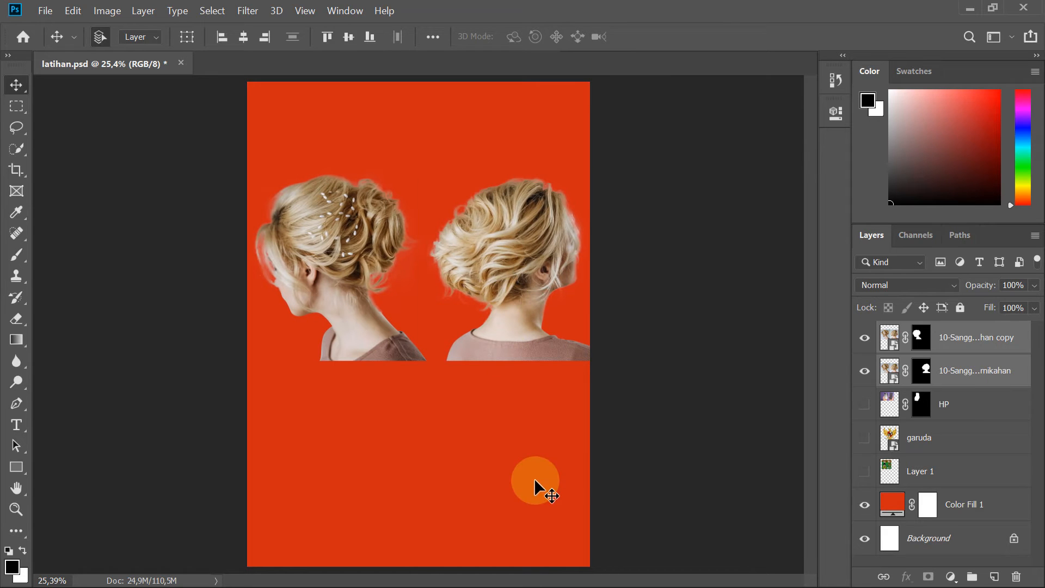
pyautogui.click(648, 438)
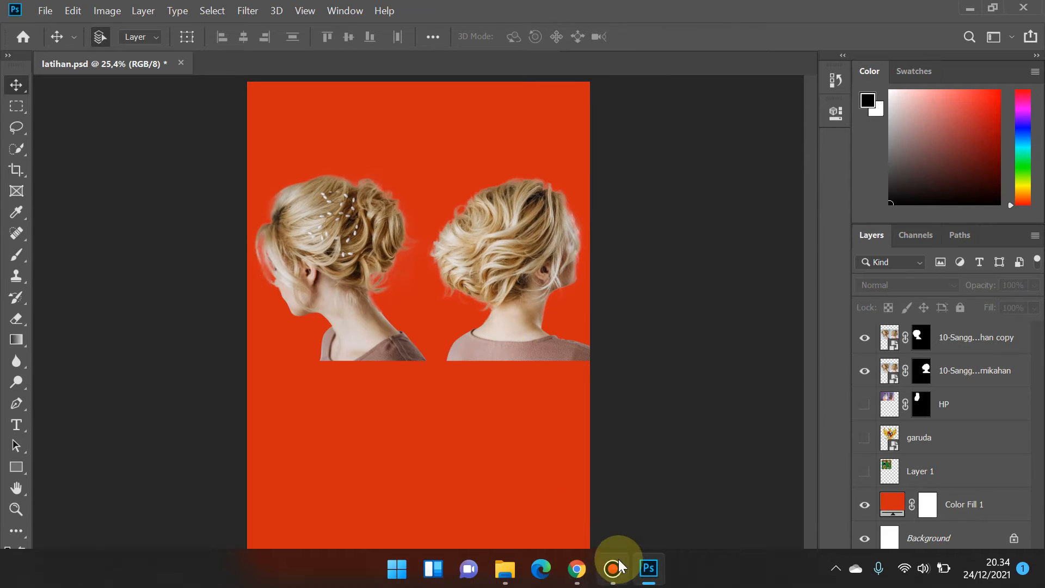
pyautogui.moveTo(612, 569)
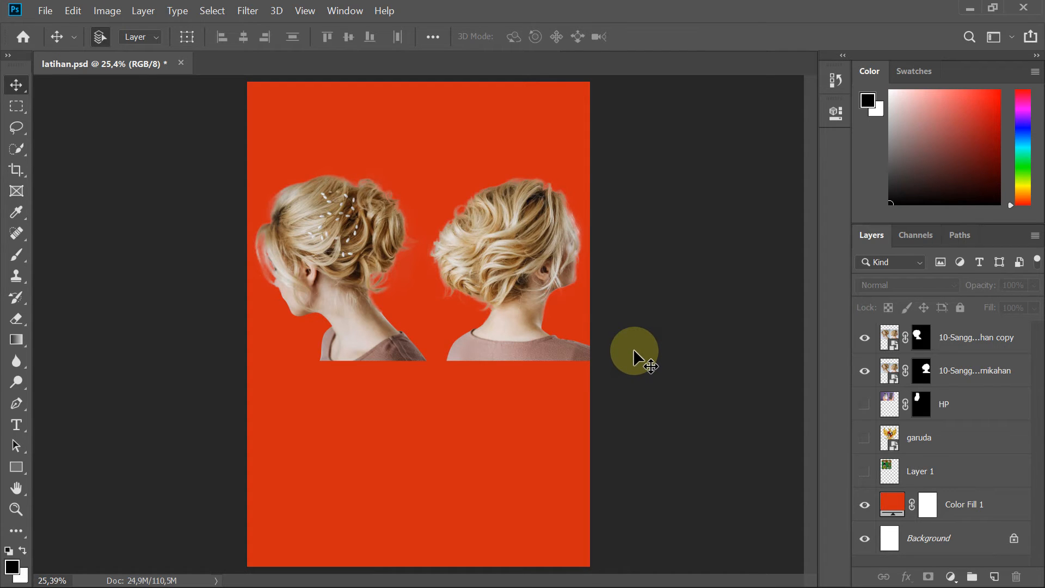
pyautogui.hotkey('ctrl', 's')
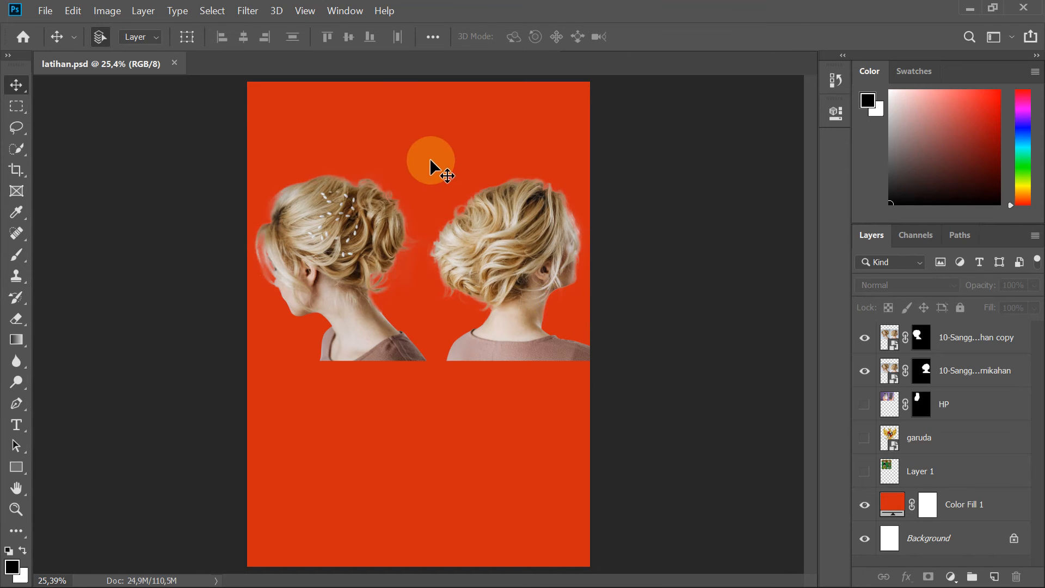
pyautogui.scroll(4, 417, 204)
pyautogui.scroll(-5, 416, 204)
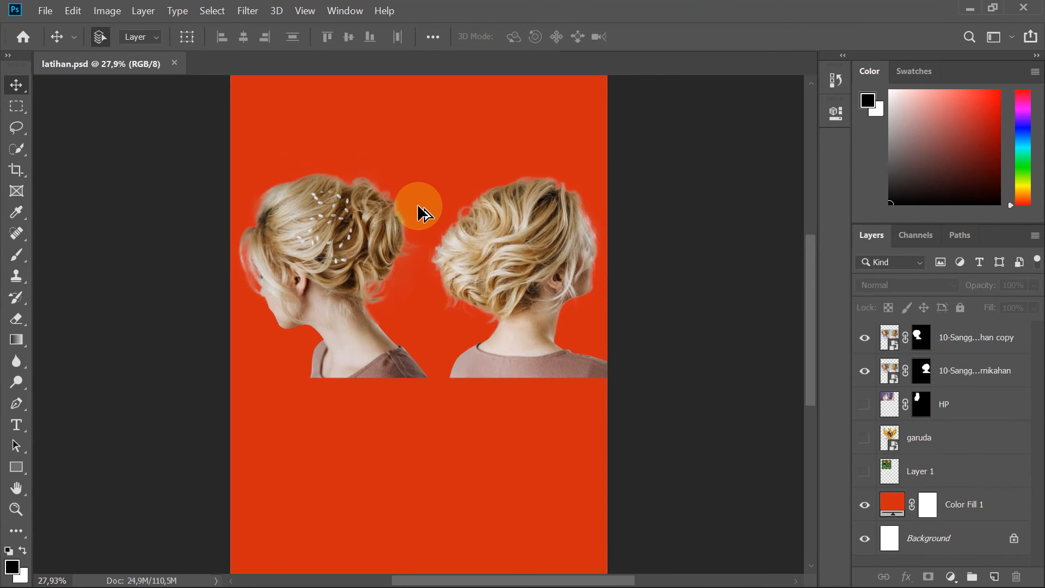
pyautogui.scroll(1, 361, 187)
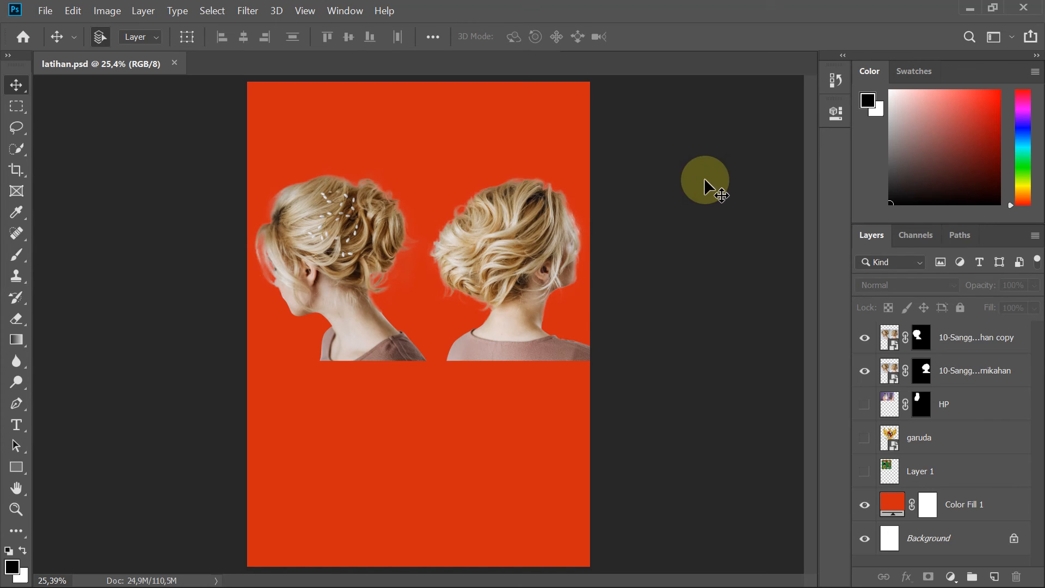
pyautogui.click(46, 8)
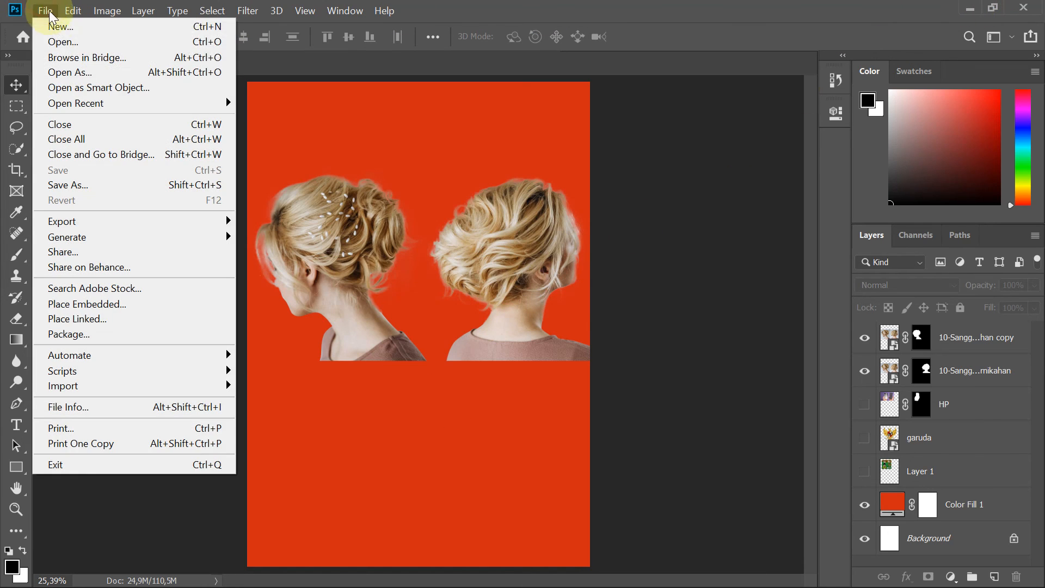
pyautogui.click(111, 171)
pyautogui.click(319, 216)
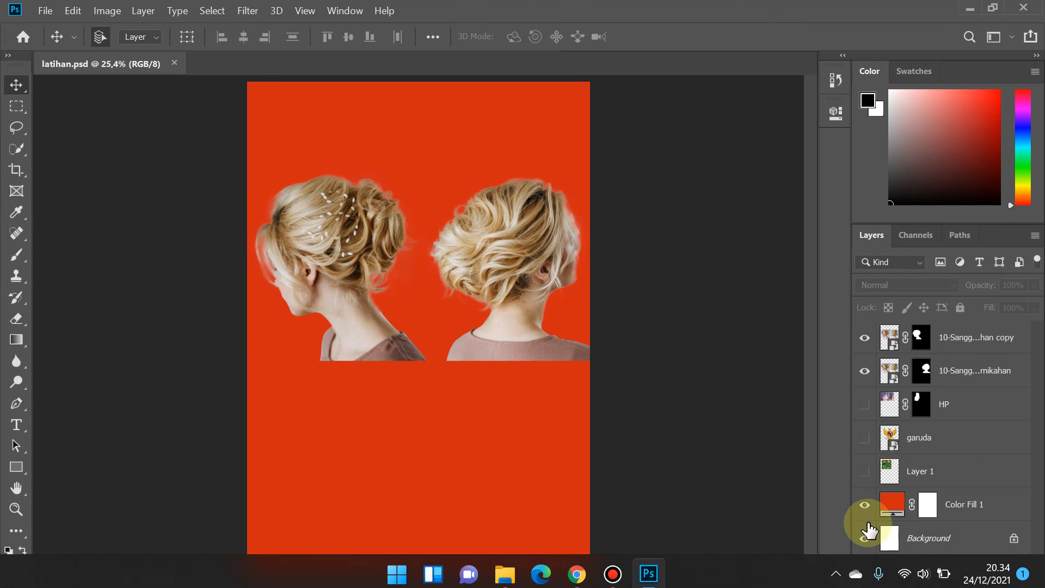